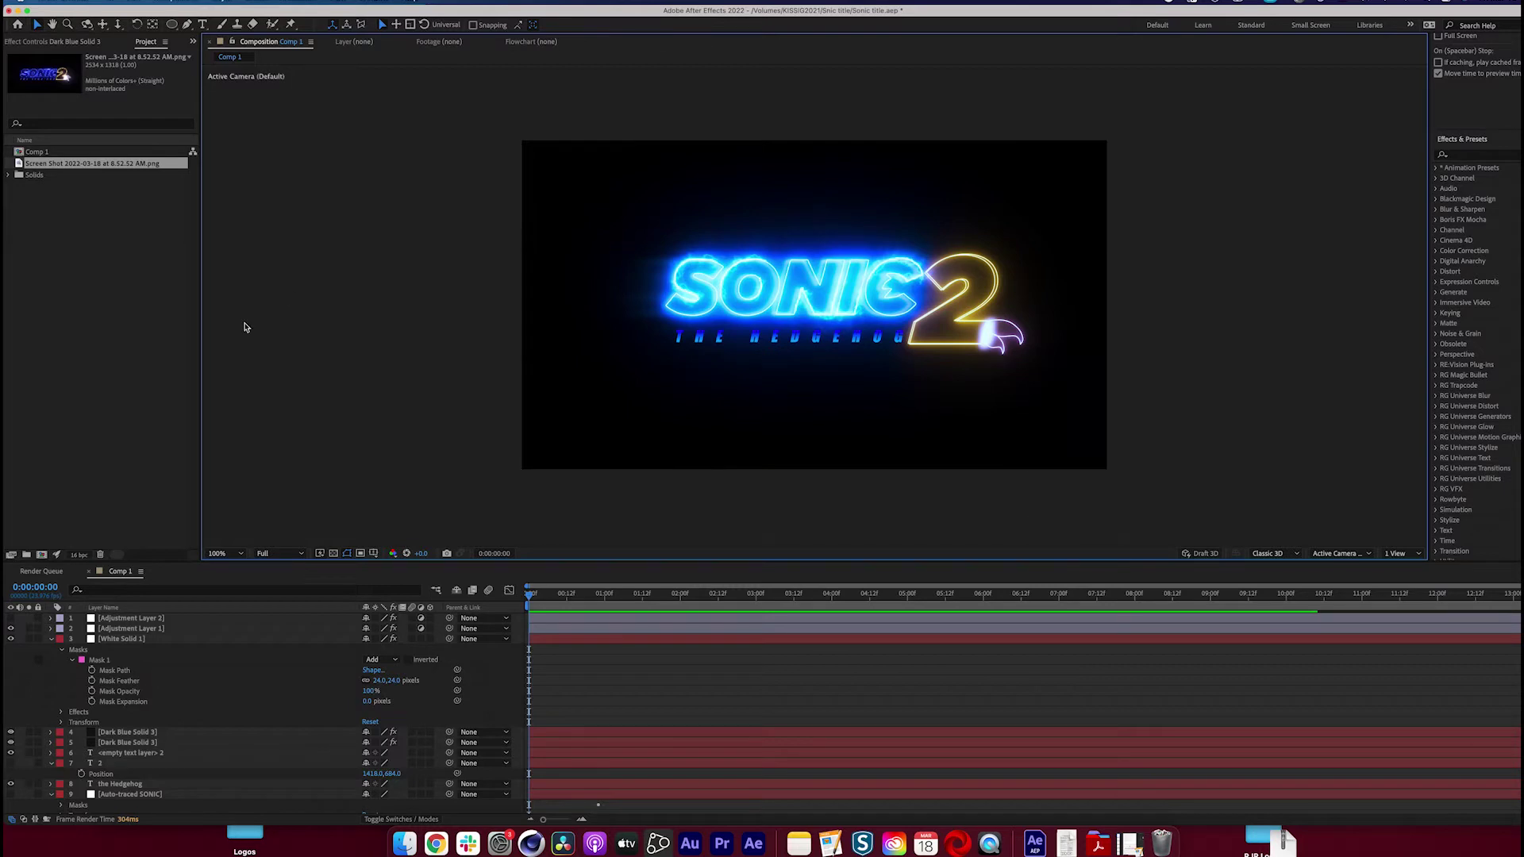
Create a new 1920 × 1080 composition named "Title"
click(170, 1)
click(192, 15)
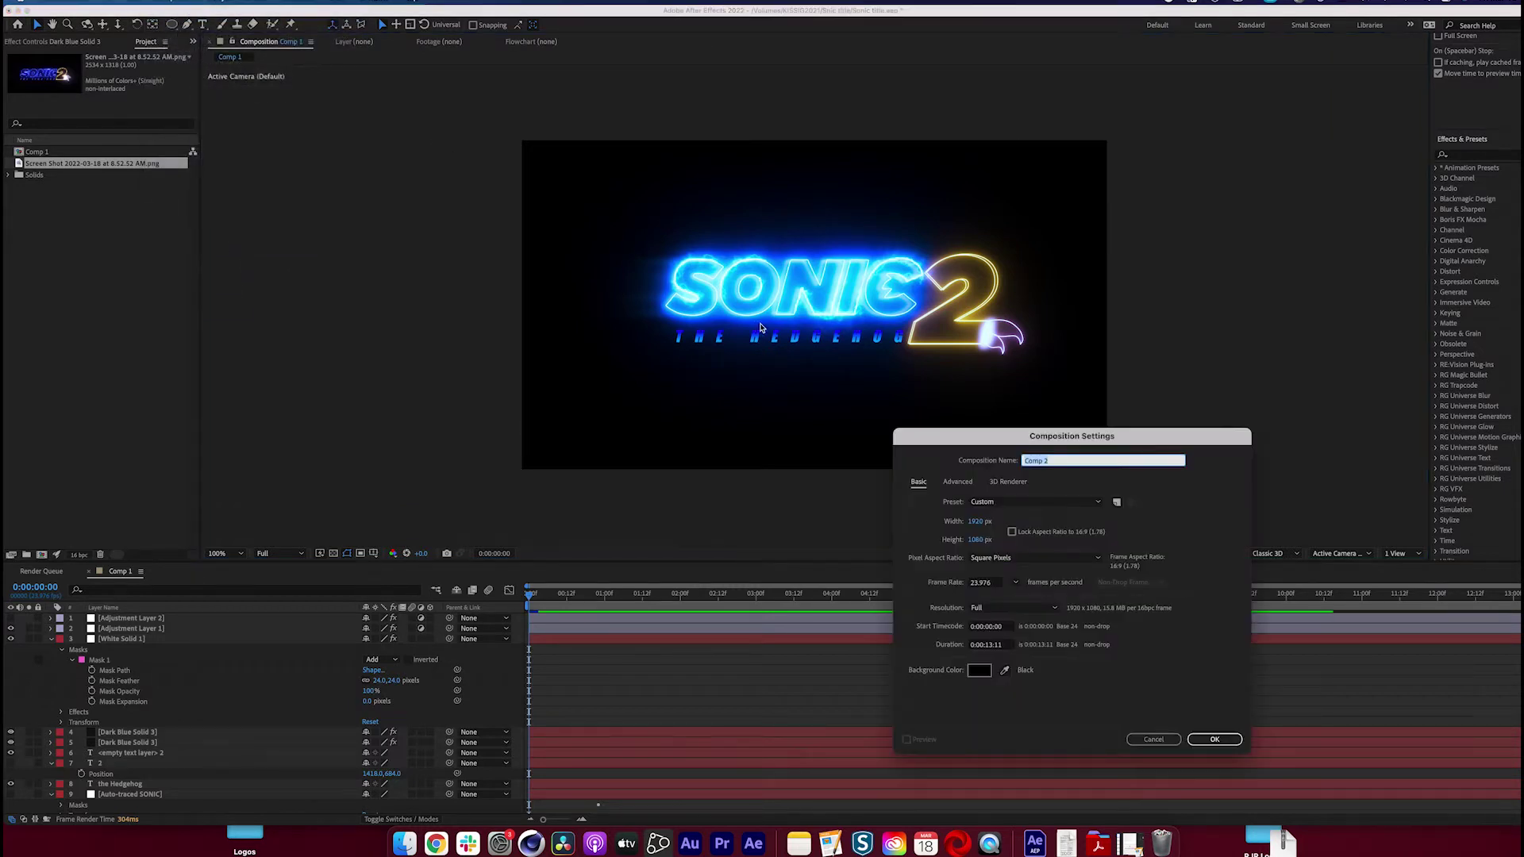
text(Title)
key(Return)
Add the Sonic 2 title screenshot to the composition, scale it to 82%, and reposition it near the frame's centre
drag(101, 164, 827, 315)
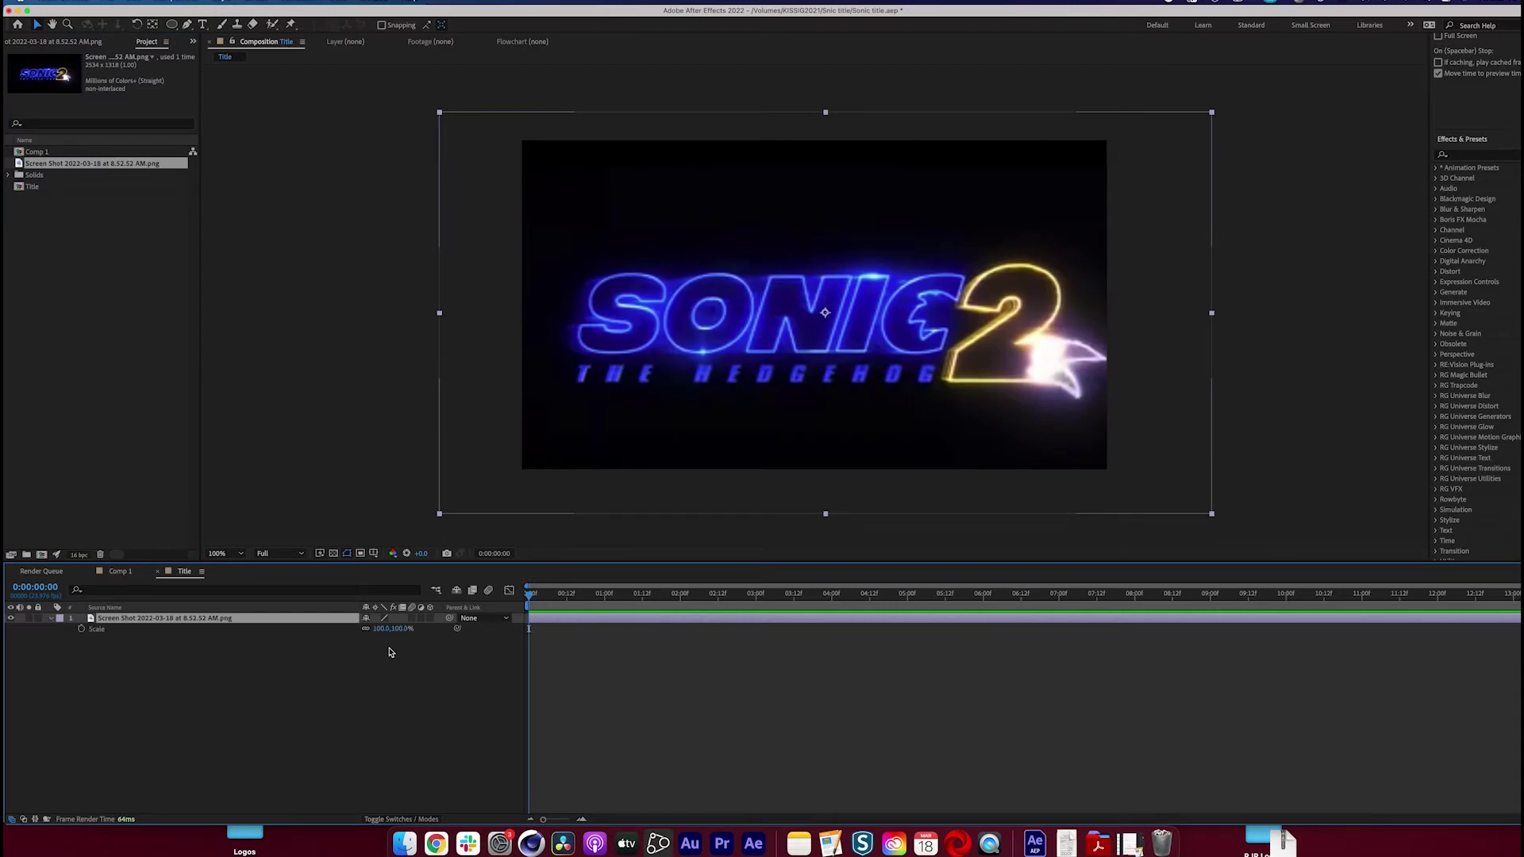
key(super+alt+f)
key(s)
drag(384, 628, 392, 628)
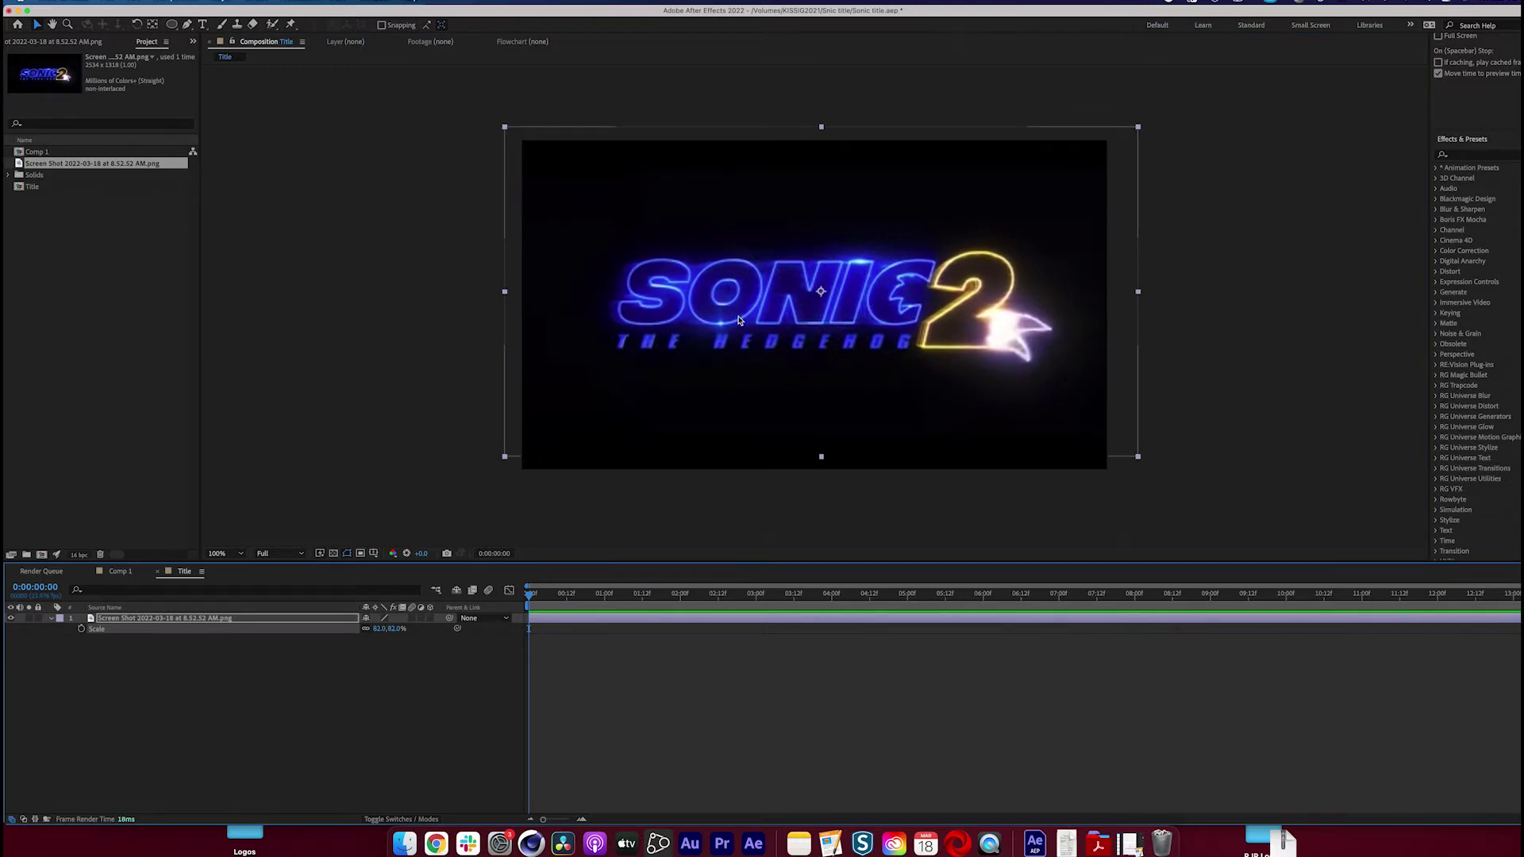
drag(785, 380, 790, 375)
Create a white 1920 × 1080 solid layer named "Saber Sonic"
click(223, 2)
mouse_move(243, 16)
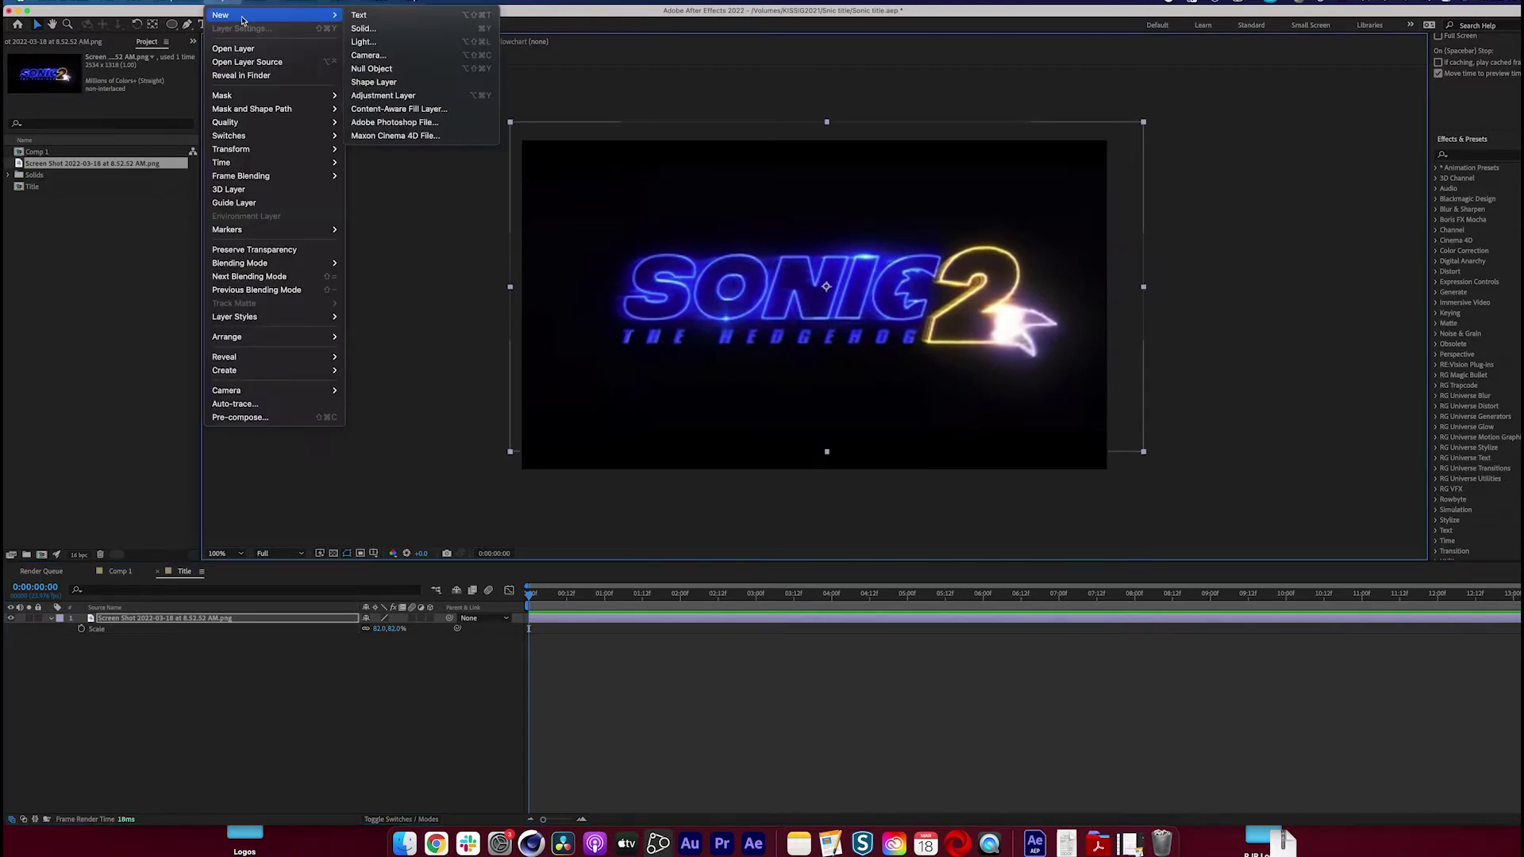
click(443, 30)
key(BackSpace)
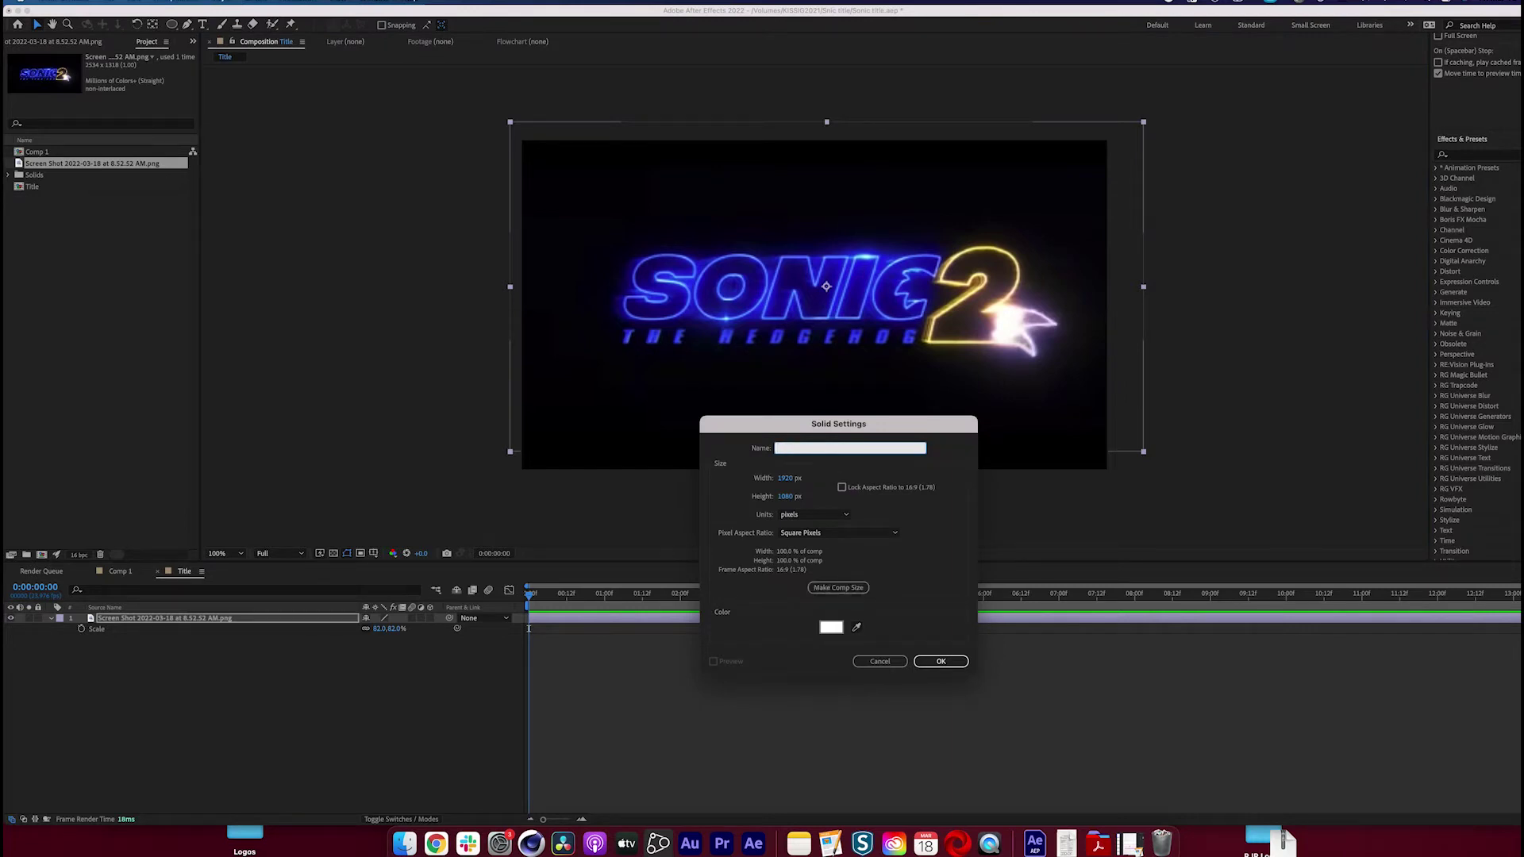
text(Sa)
key(BackSpace)
key(BackSpace)
text(Saber Sonic)
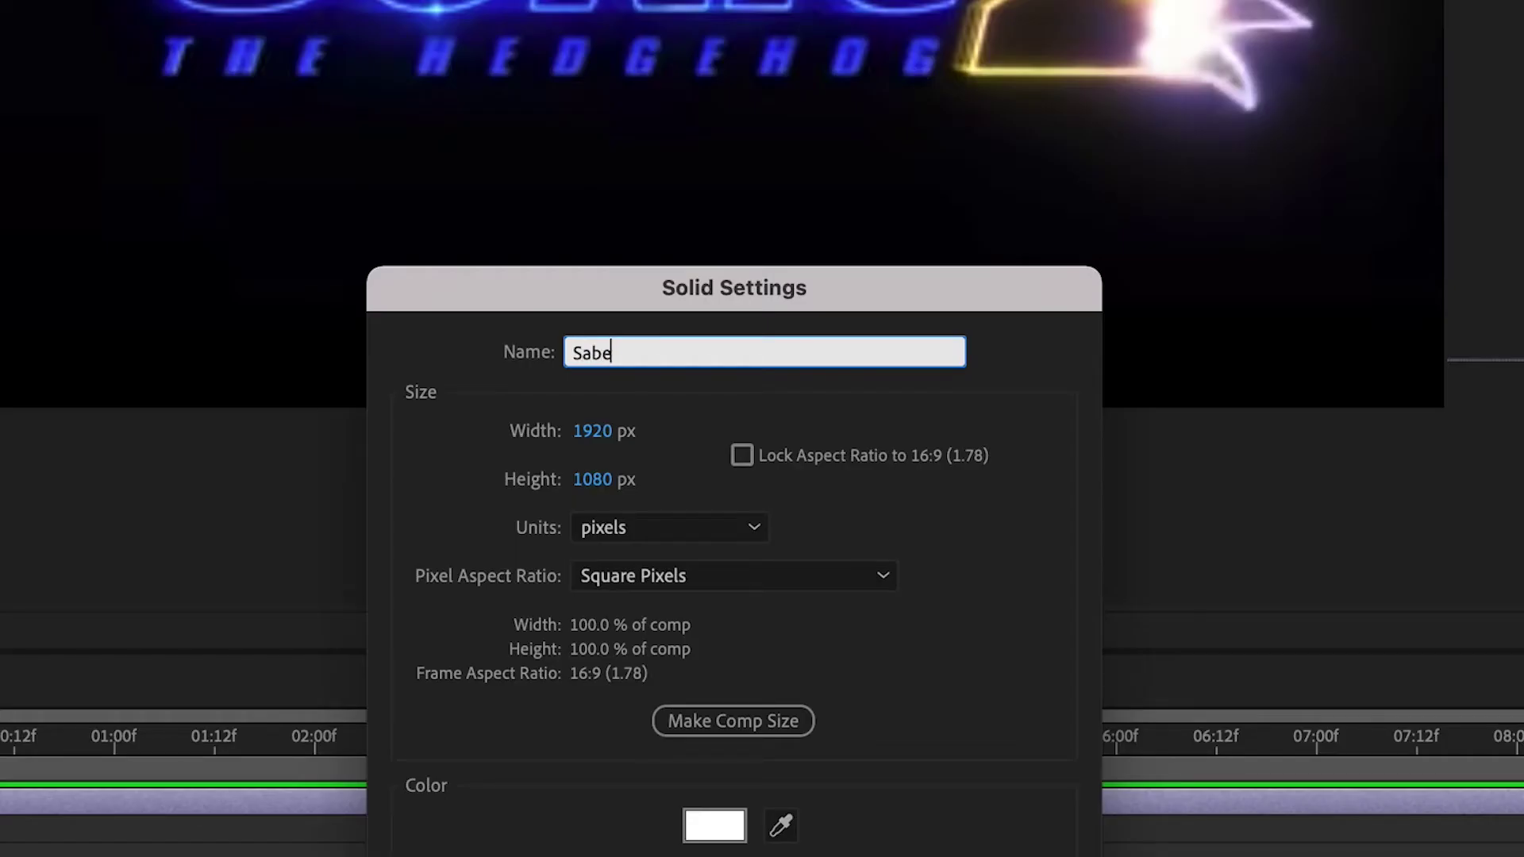
key(Return)
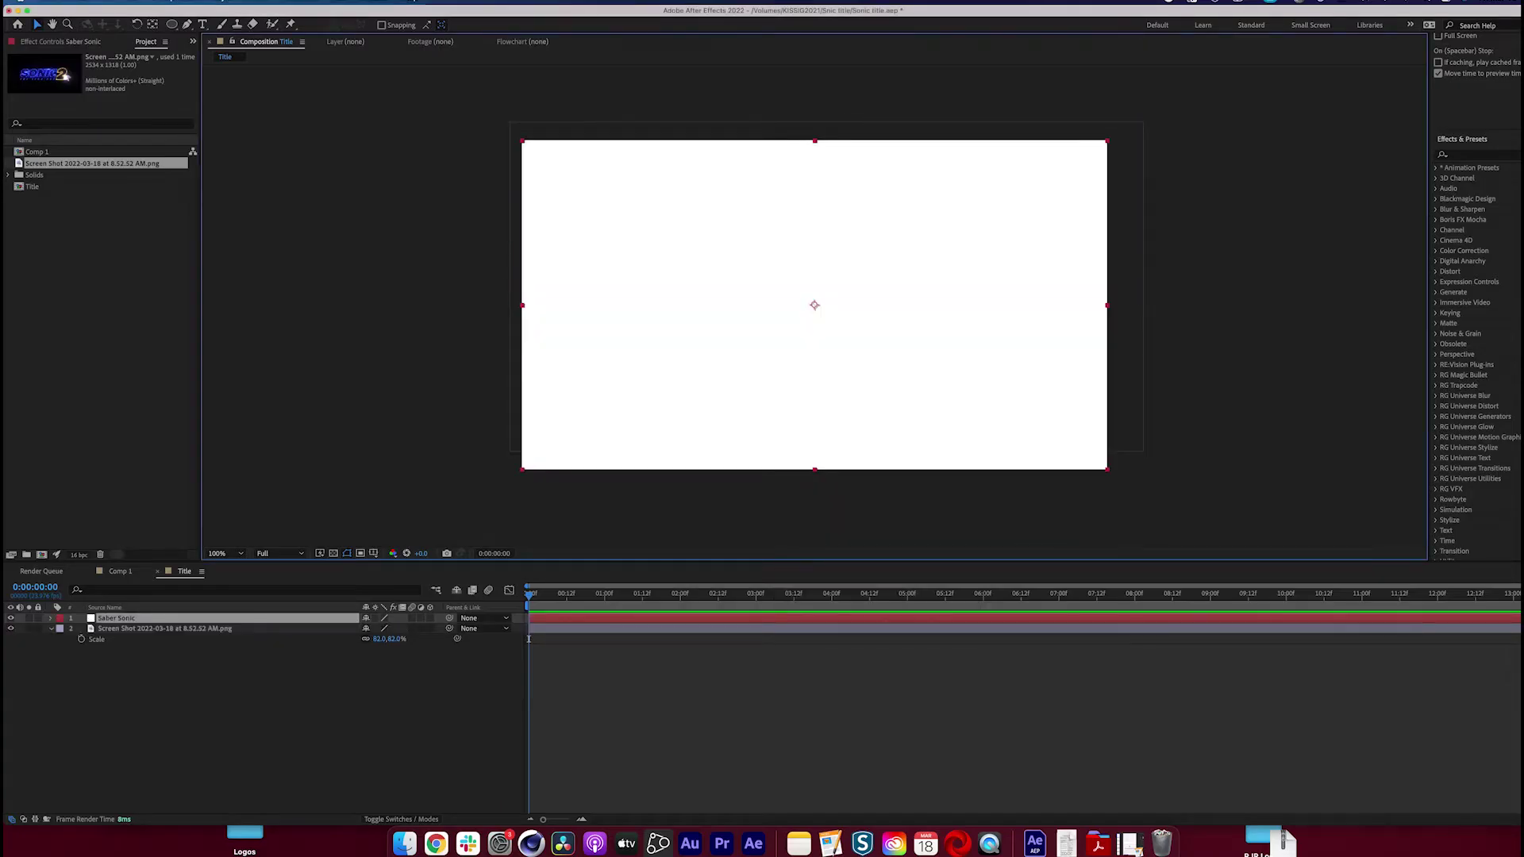
Find the Saber effect and apply it to the Saber Sonic solid
click(1486, 155)
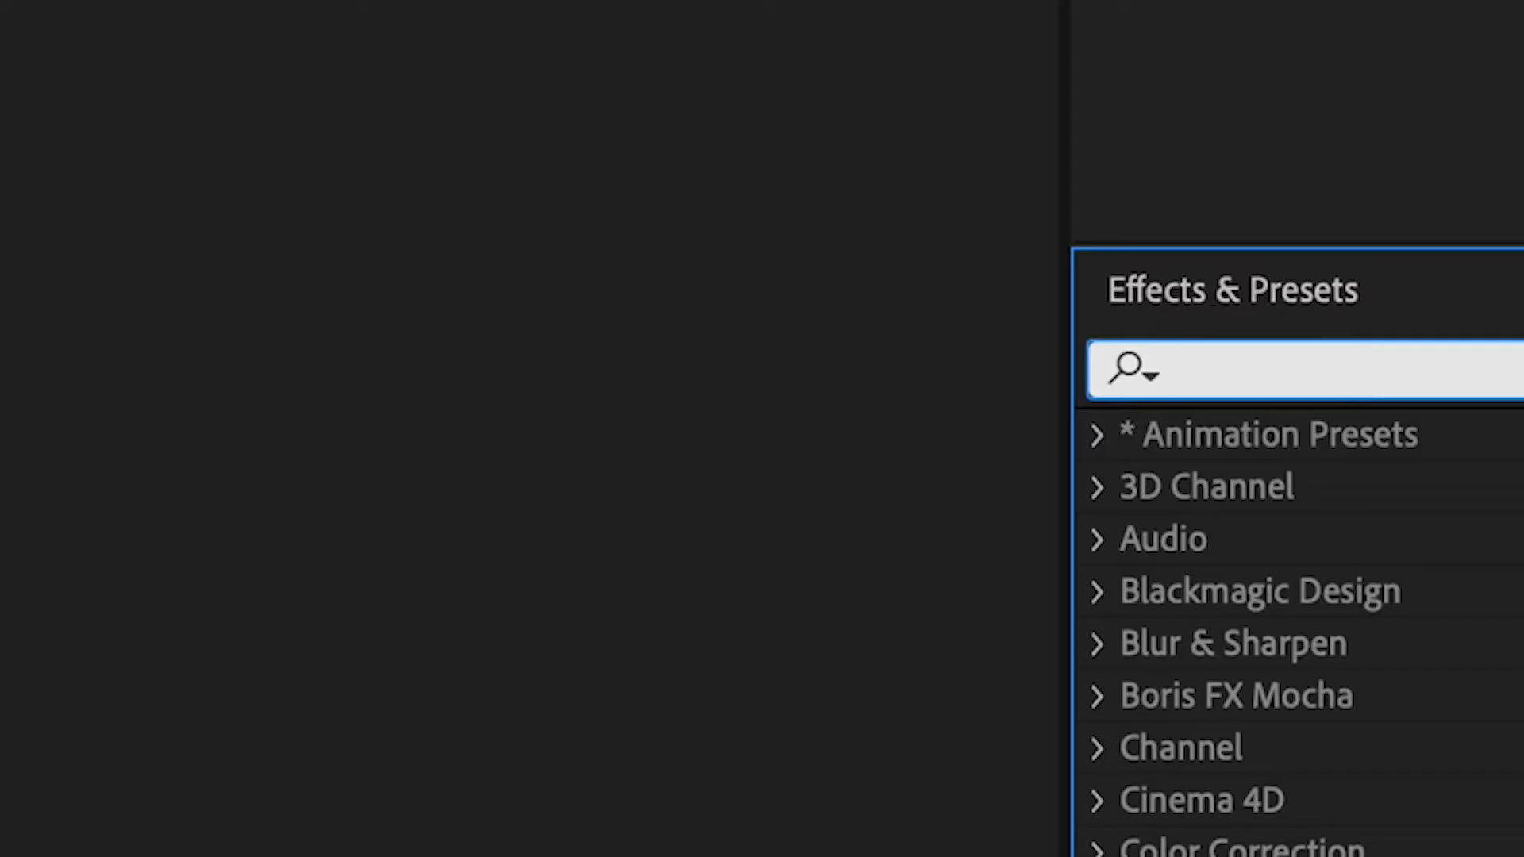
text(saber)
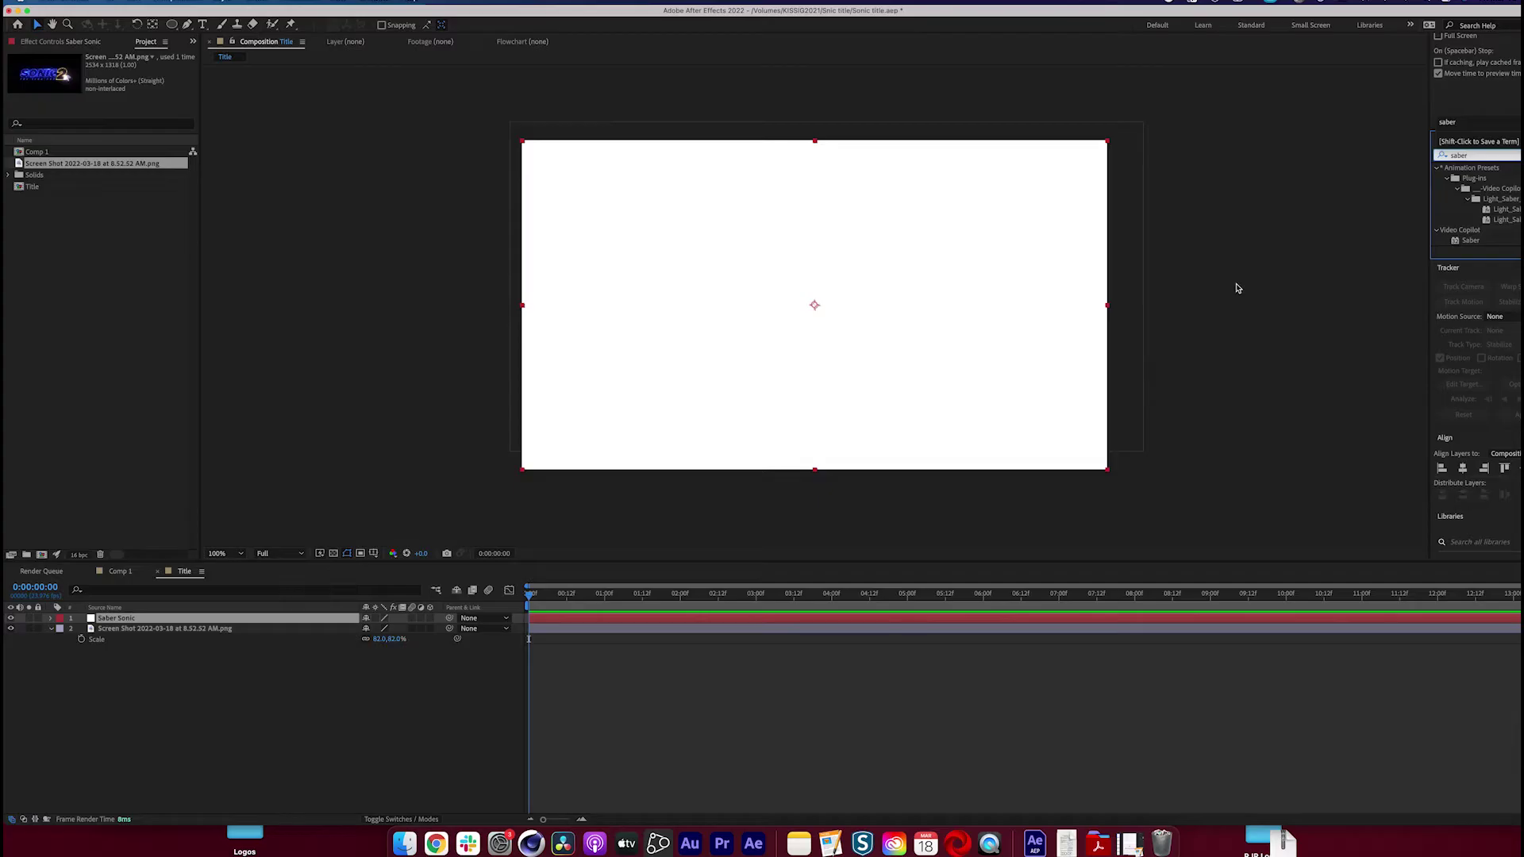
click(1258, 804)
drag(1468, 246, 216, 619)
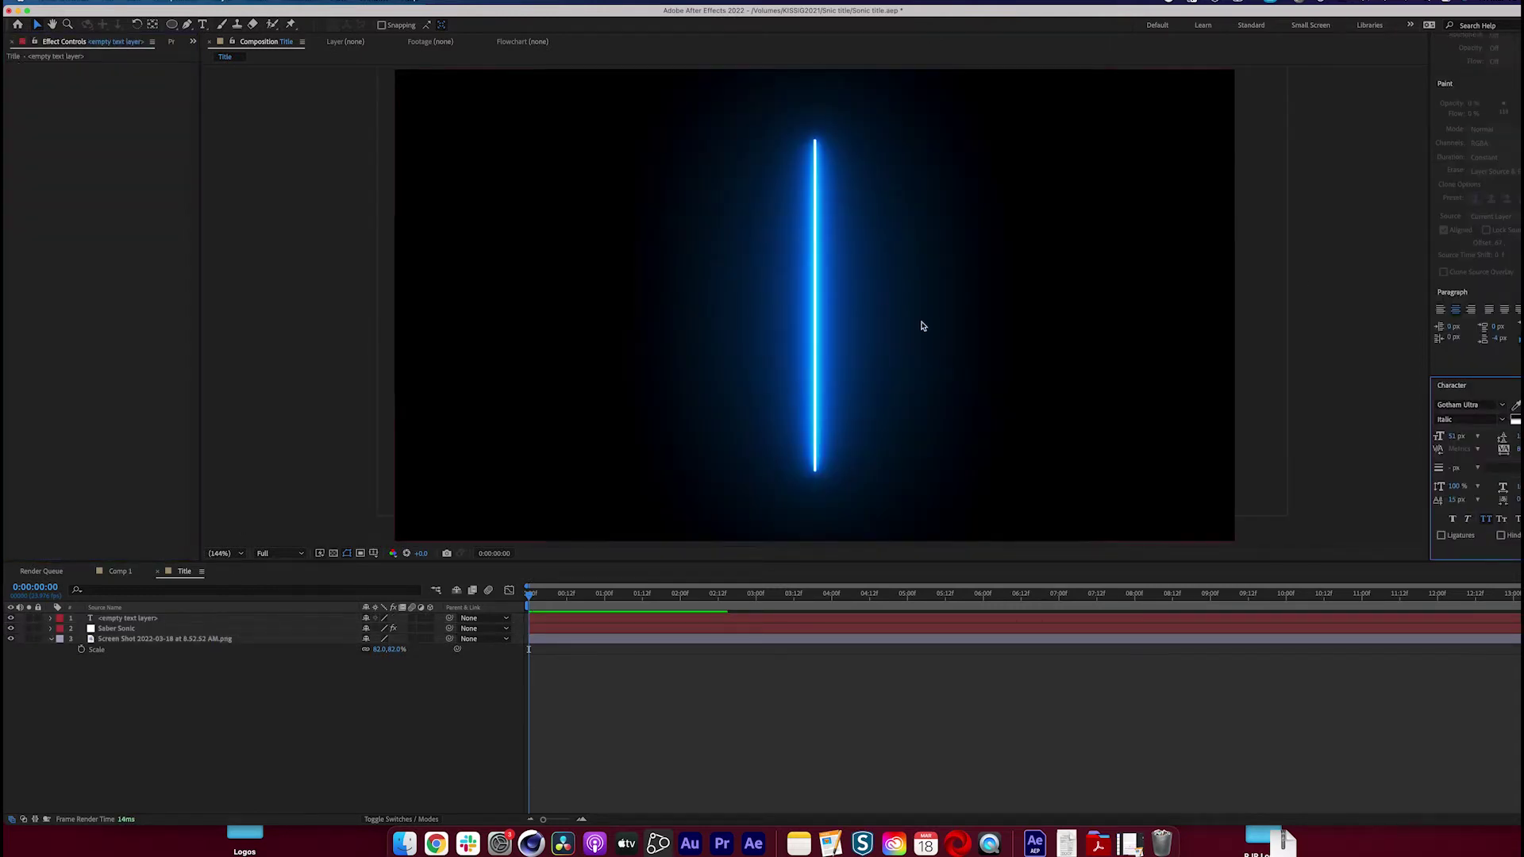
Bring the screenshot layer to the top of the stack to view the reference title, and return it to the bottom
scroll(895, 324, down, 1)
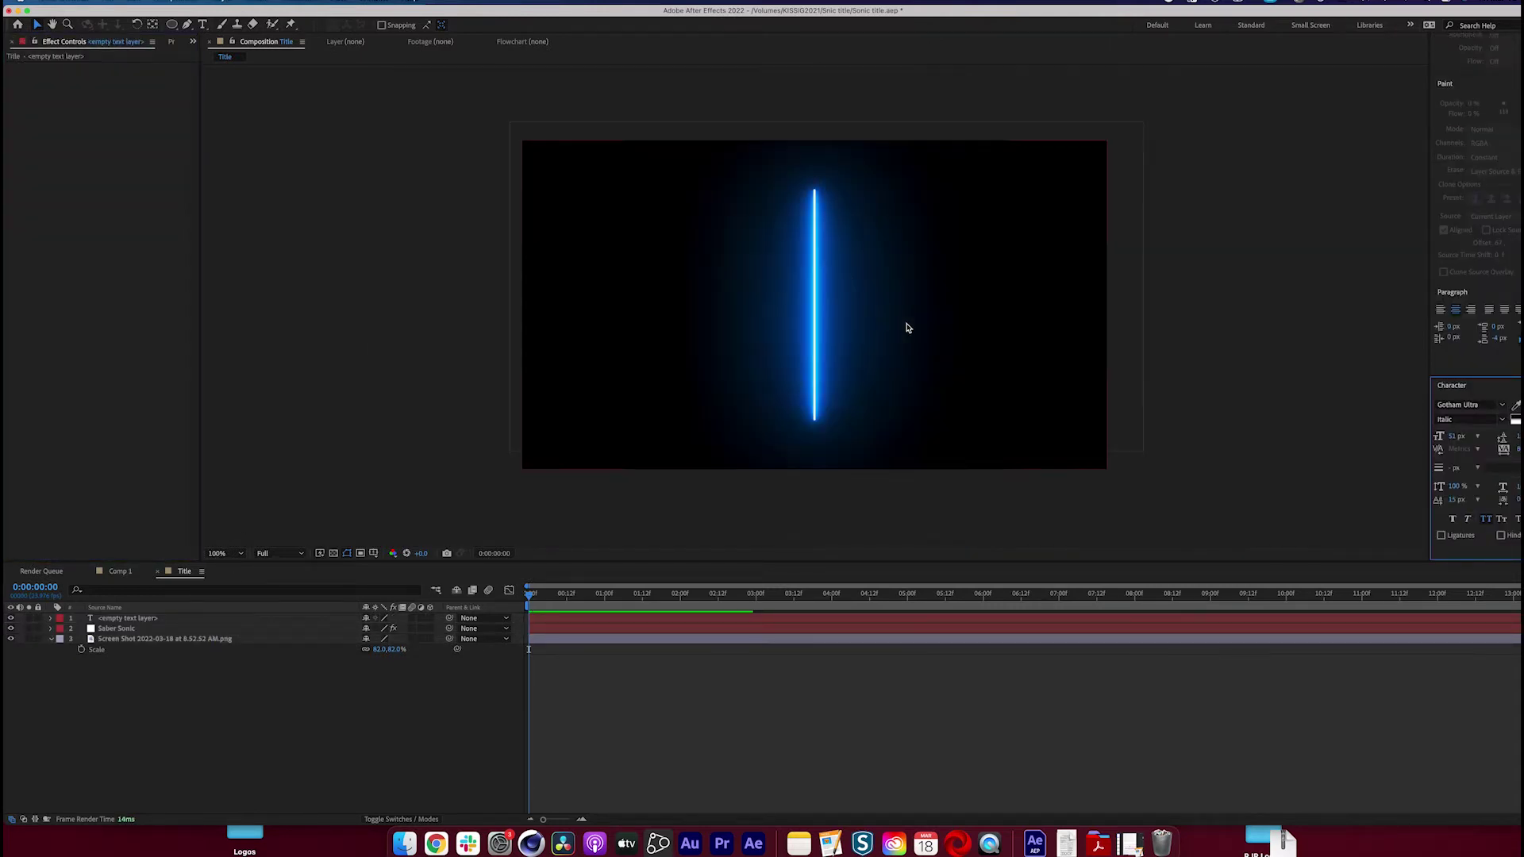
scroll(844, 275, up, 1)
key(/)
click(125, 640)
drag(125, 639, 147, 616)
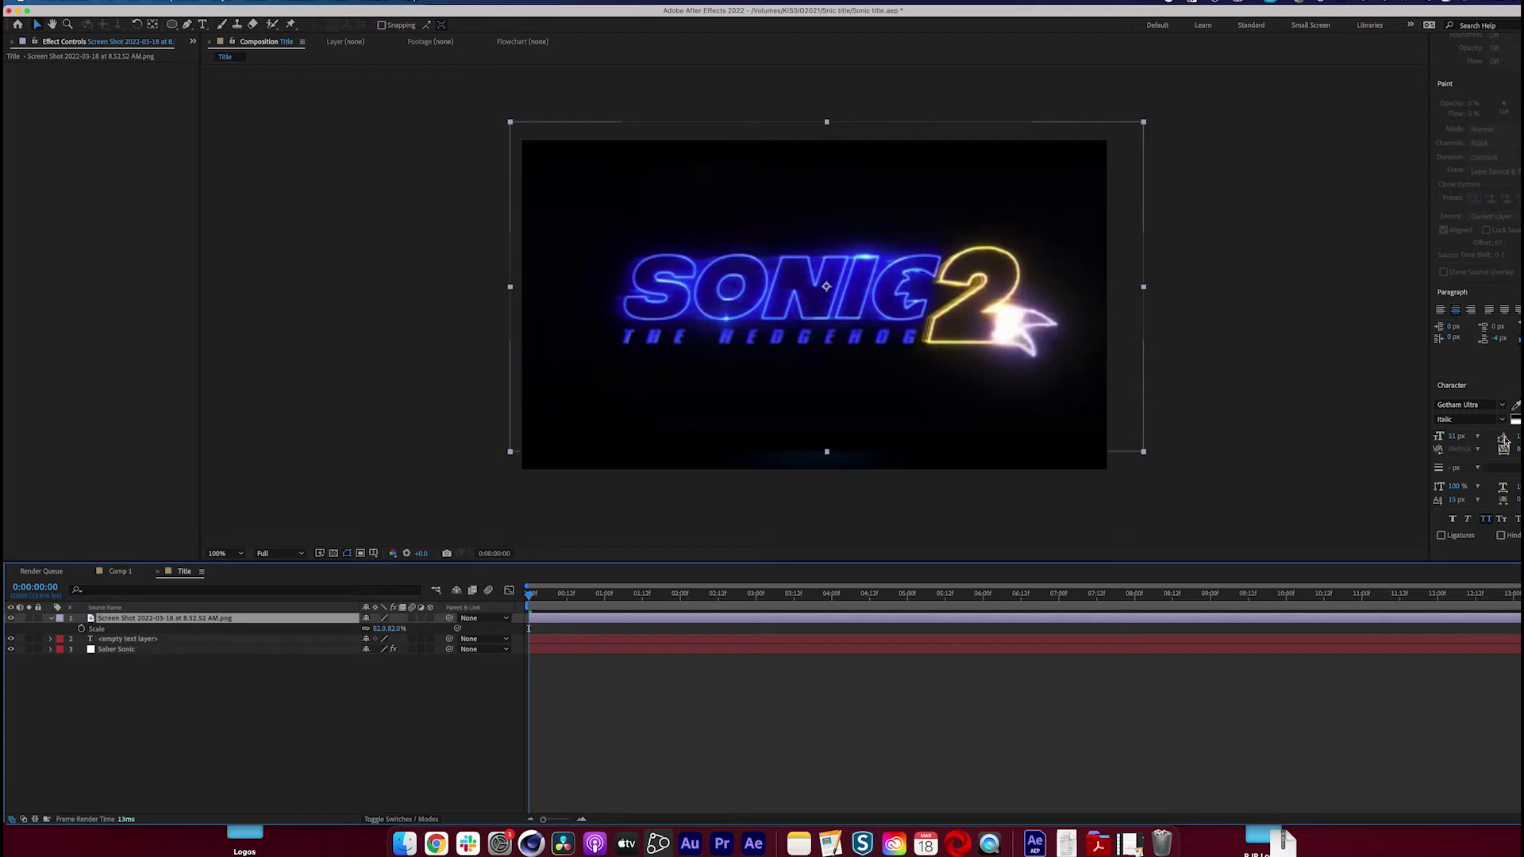
drag(254, 620, 246, 671)
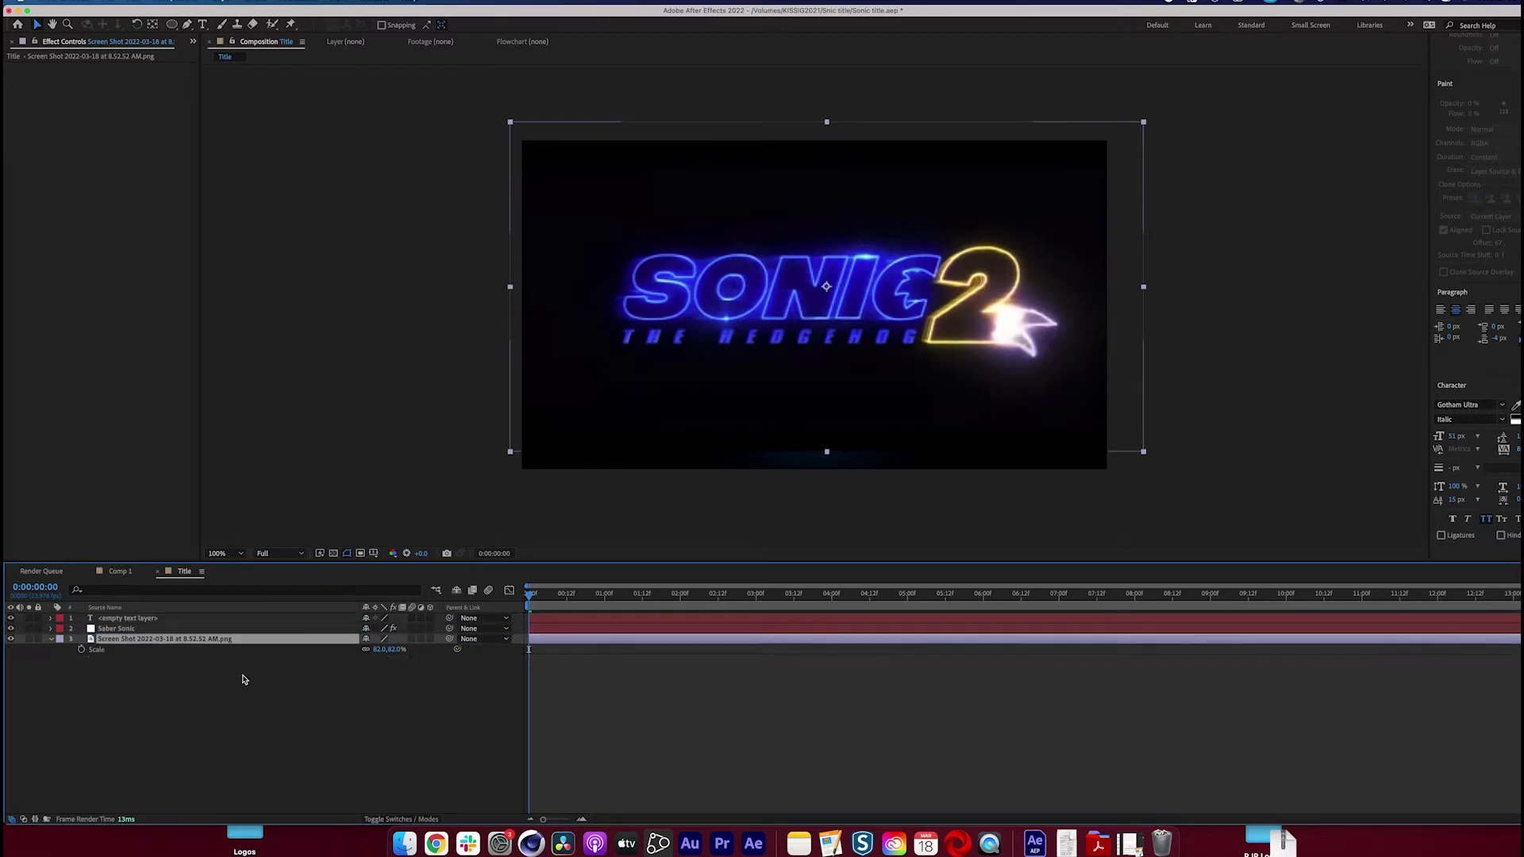
Add the text "SONIC" in Gotham Ultra Italic at 234 px, centred horizontally in the composition
click(202, 24)
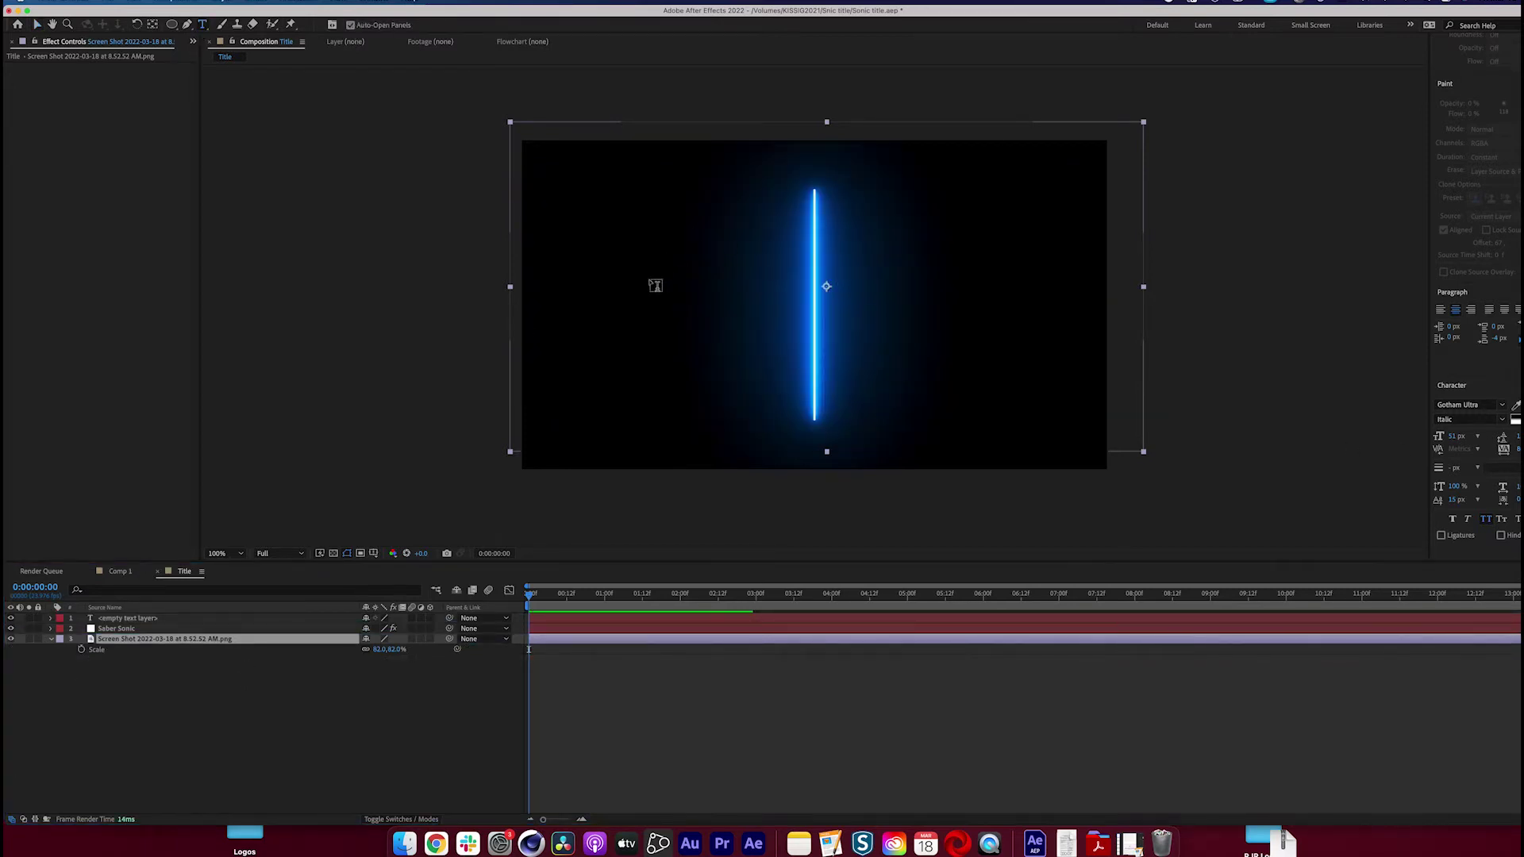
click(650, 276)
text(SONCI)
click(143, 644)
drag(143, 643, 141, 625)
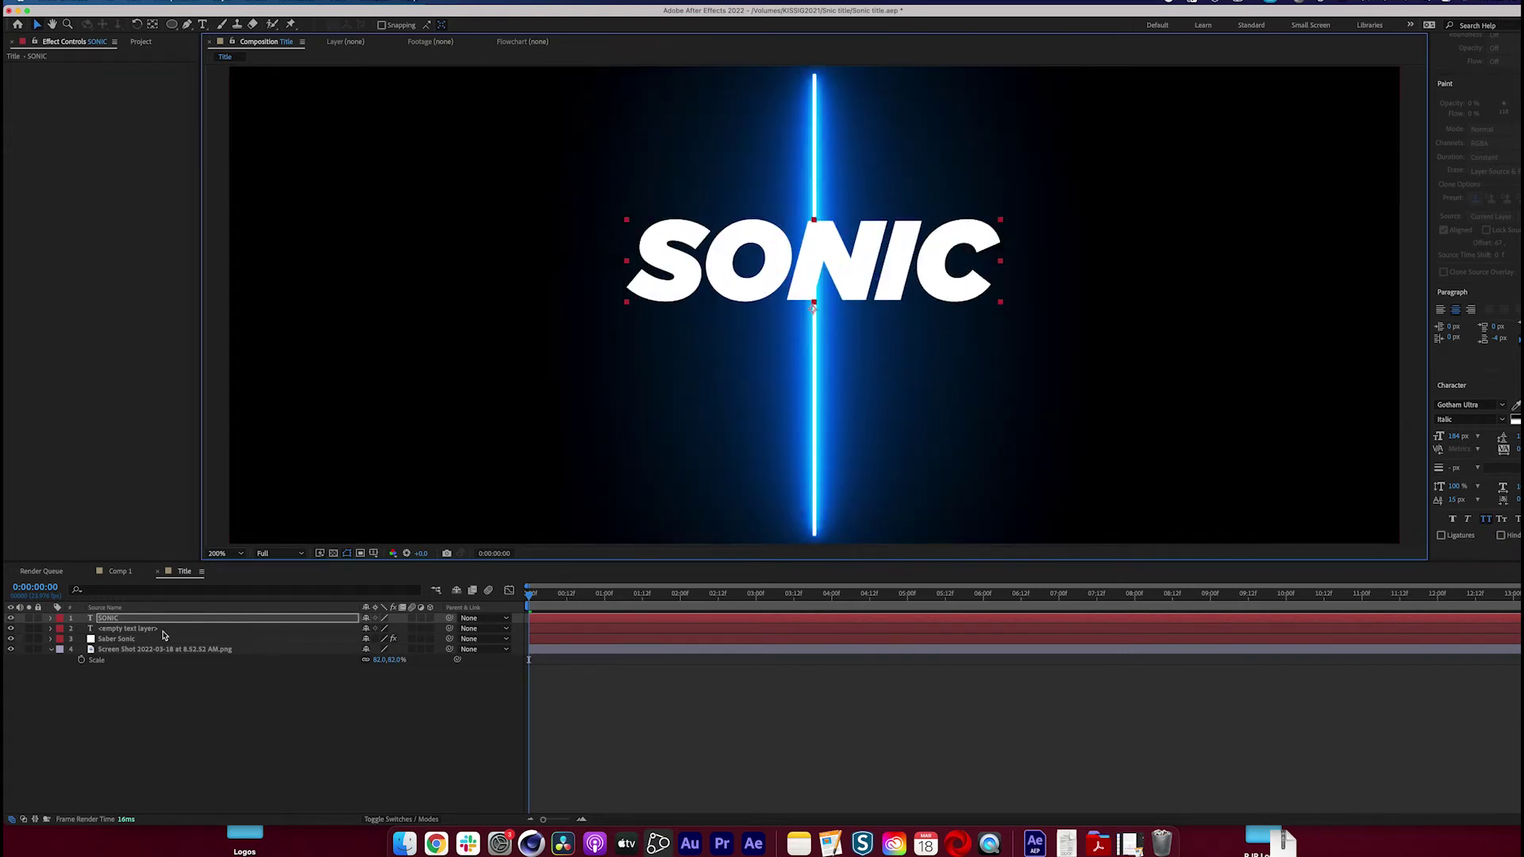
click(151, 639)
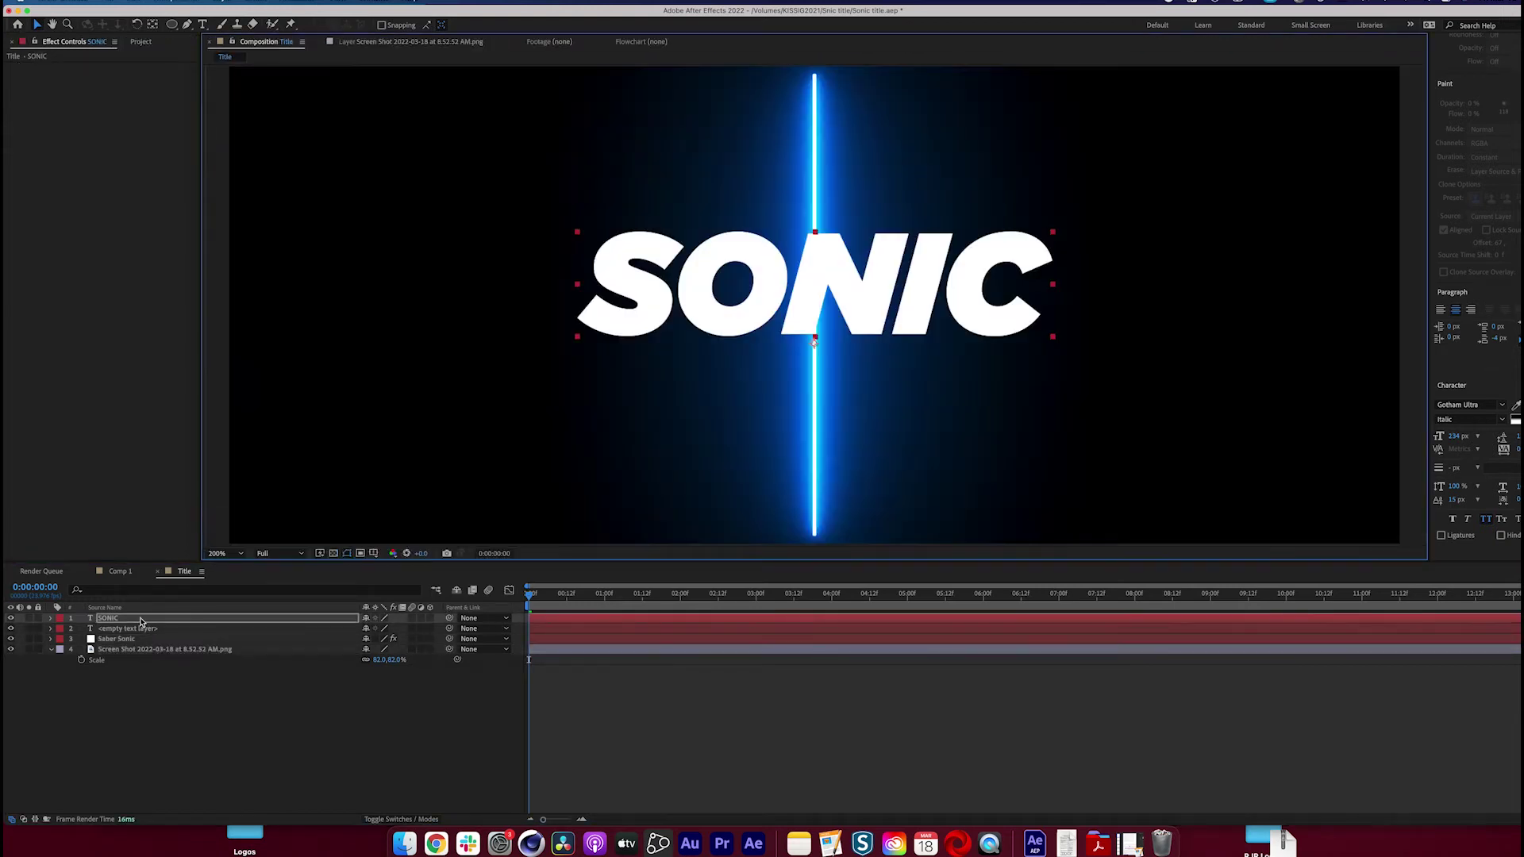
Move the Saber Sonic solid above the text and set its Saber core type to Text Layer, using the SONIC layer
click(137, 639)
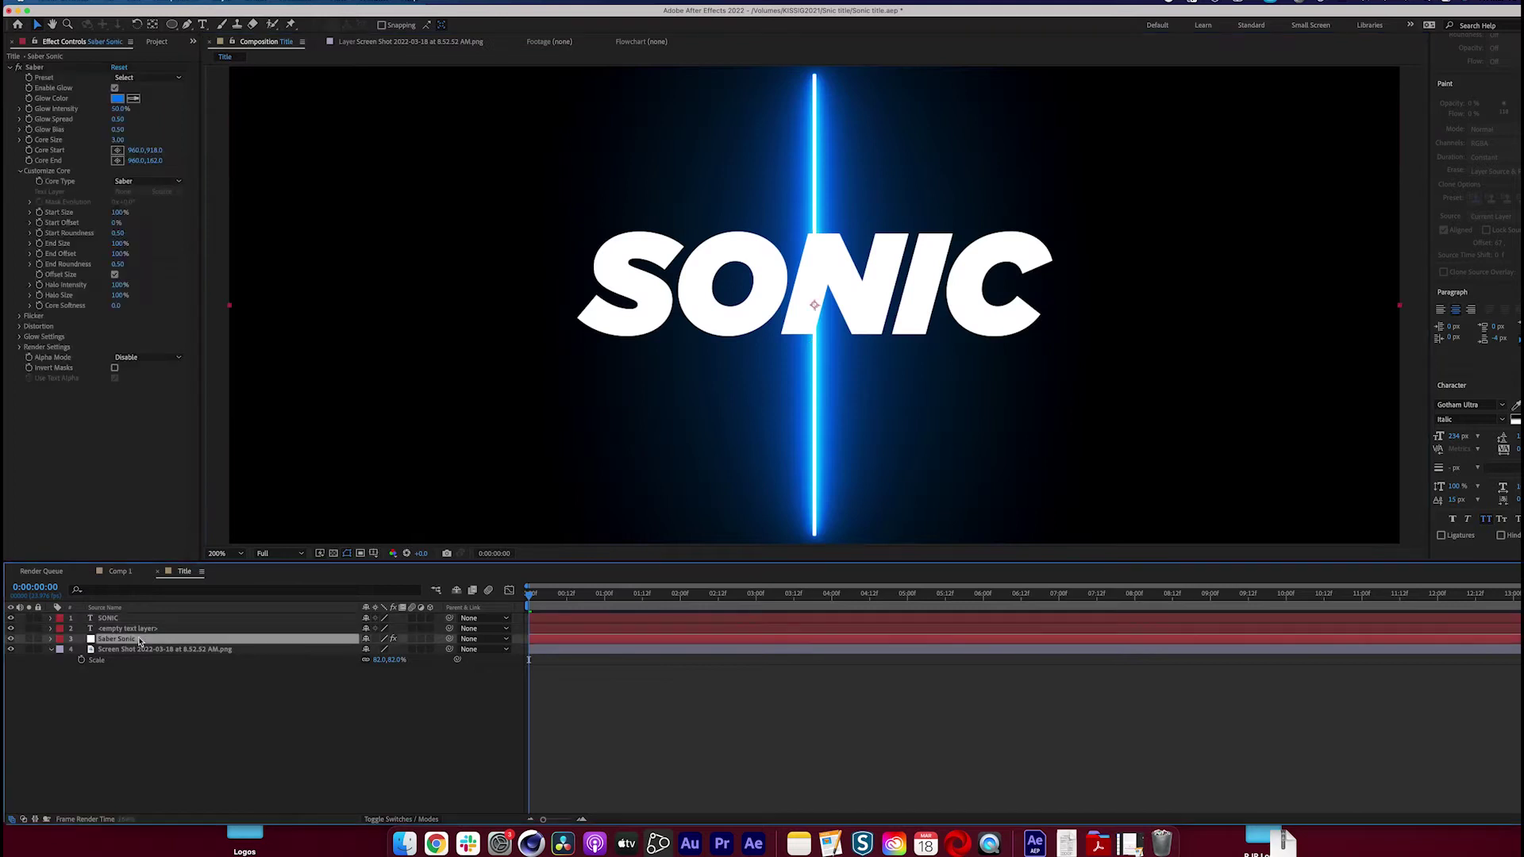
drag(127, 622, 131, 615)
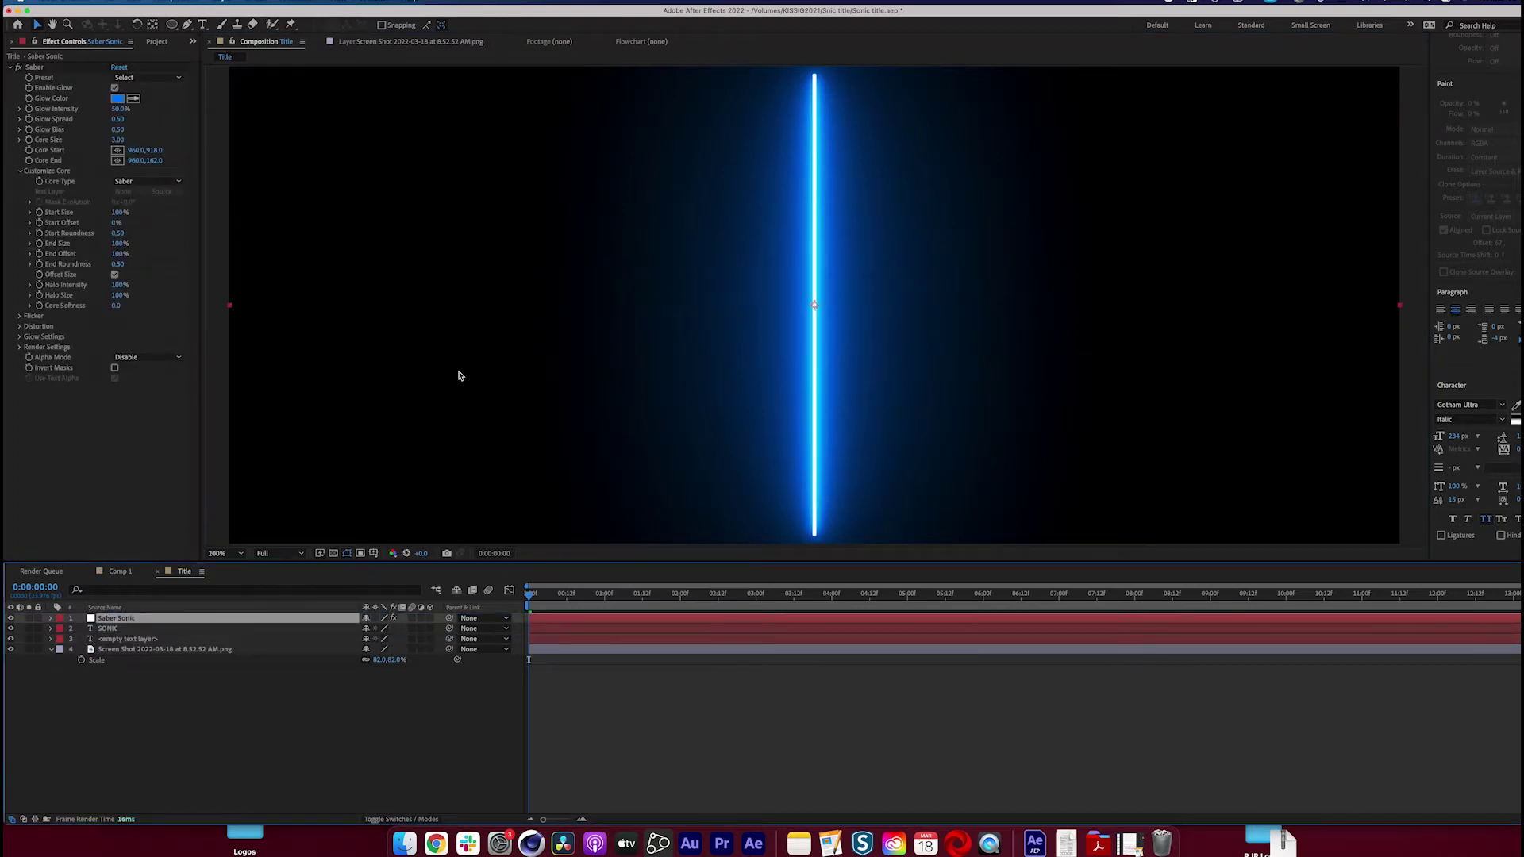
click(126, 183)
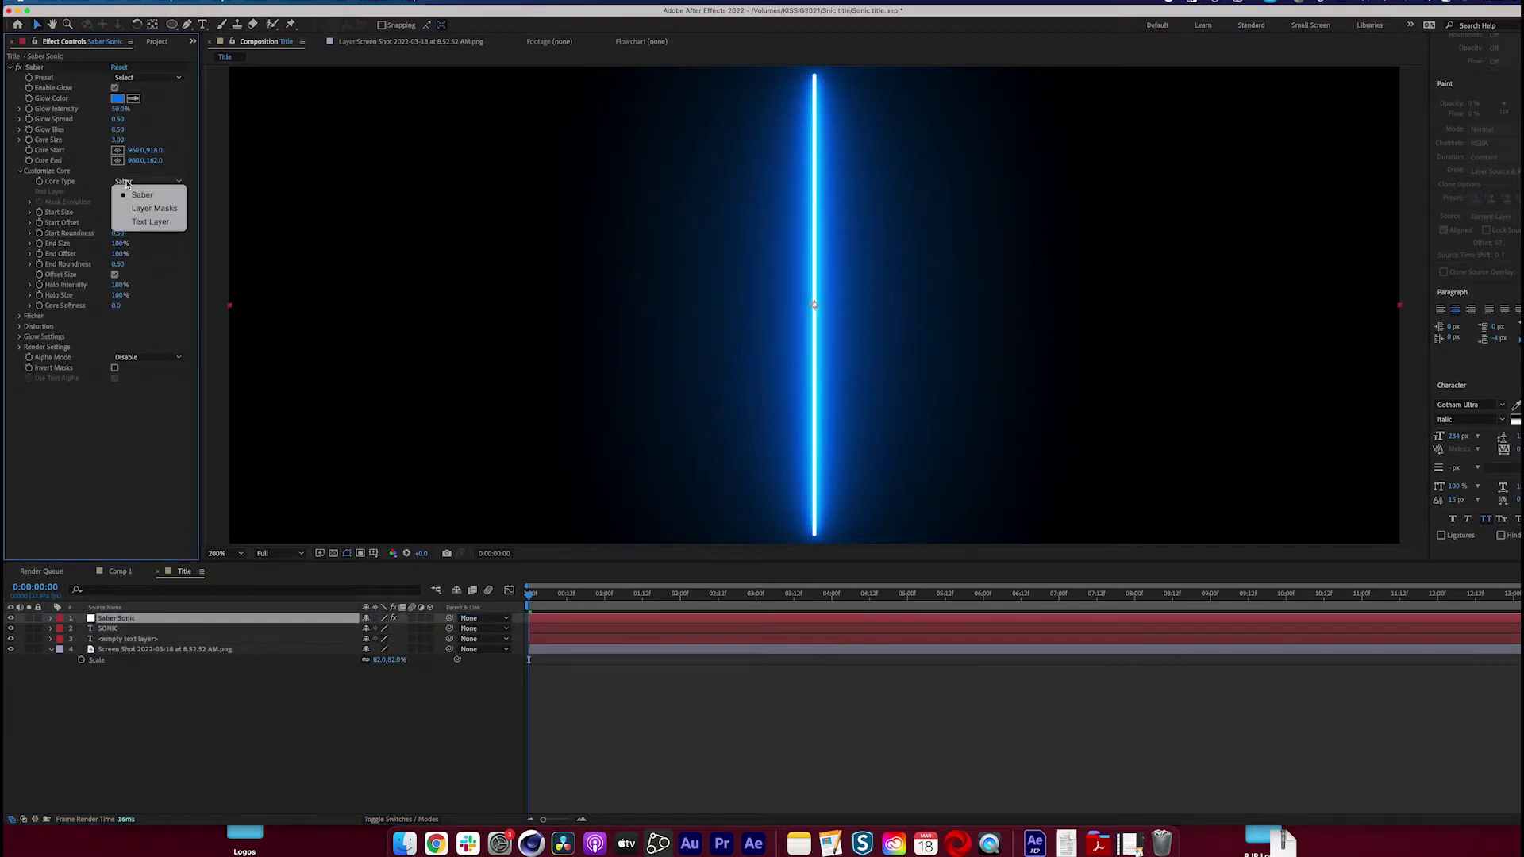
click(154, 208)
click(147, 182)
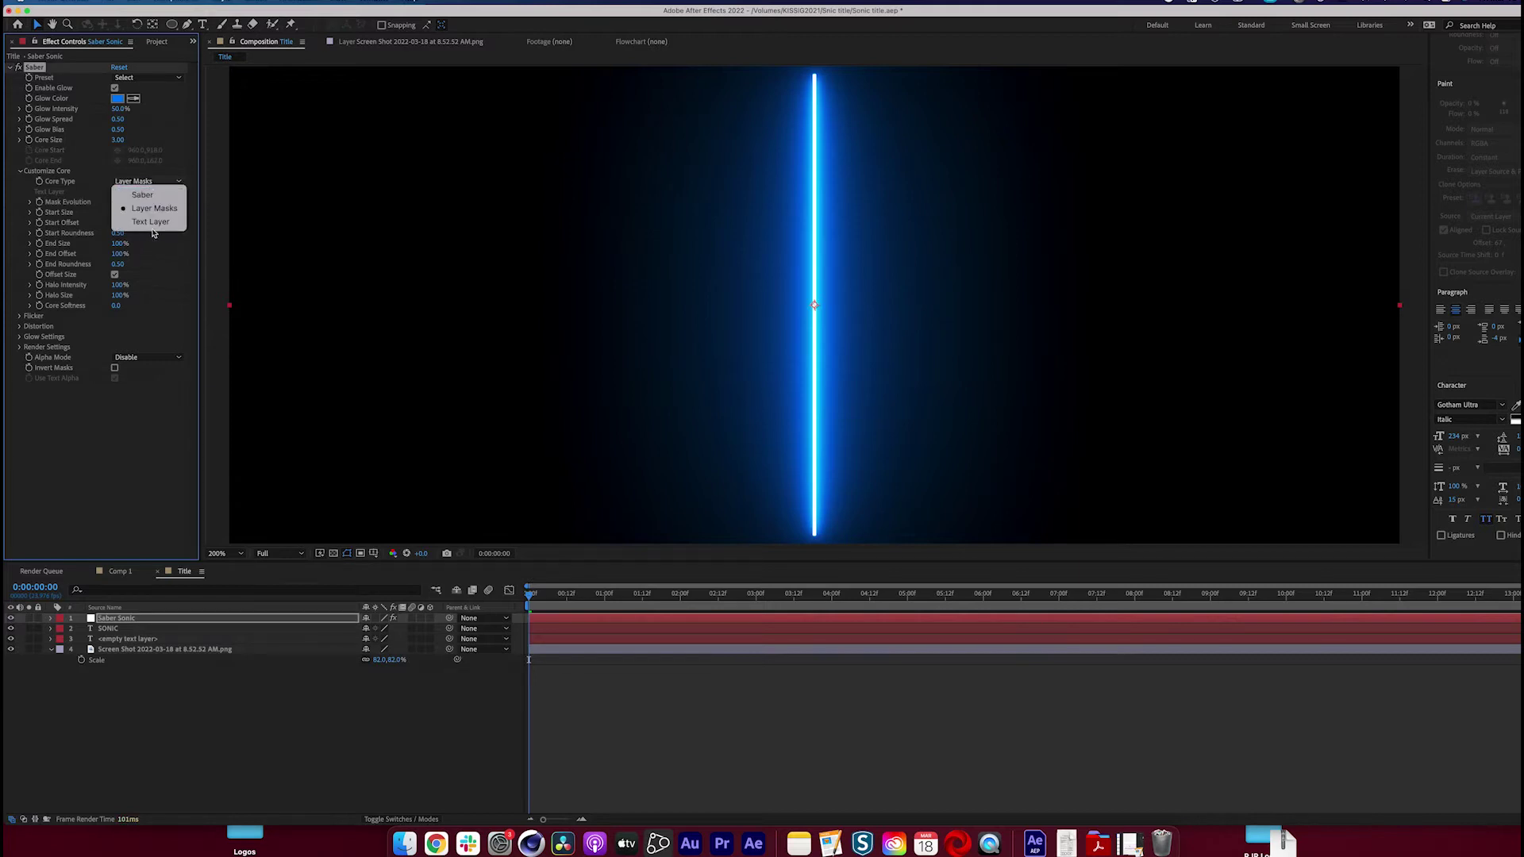
click(150, 222)
click(129, 192)
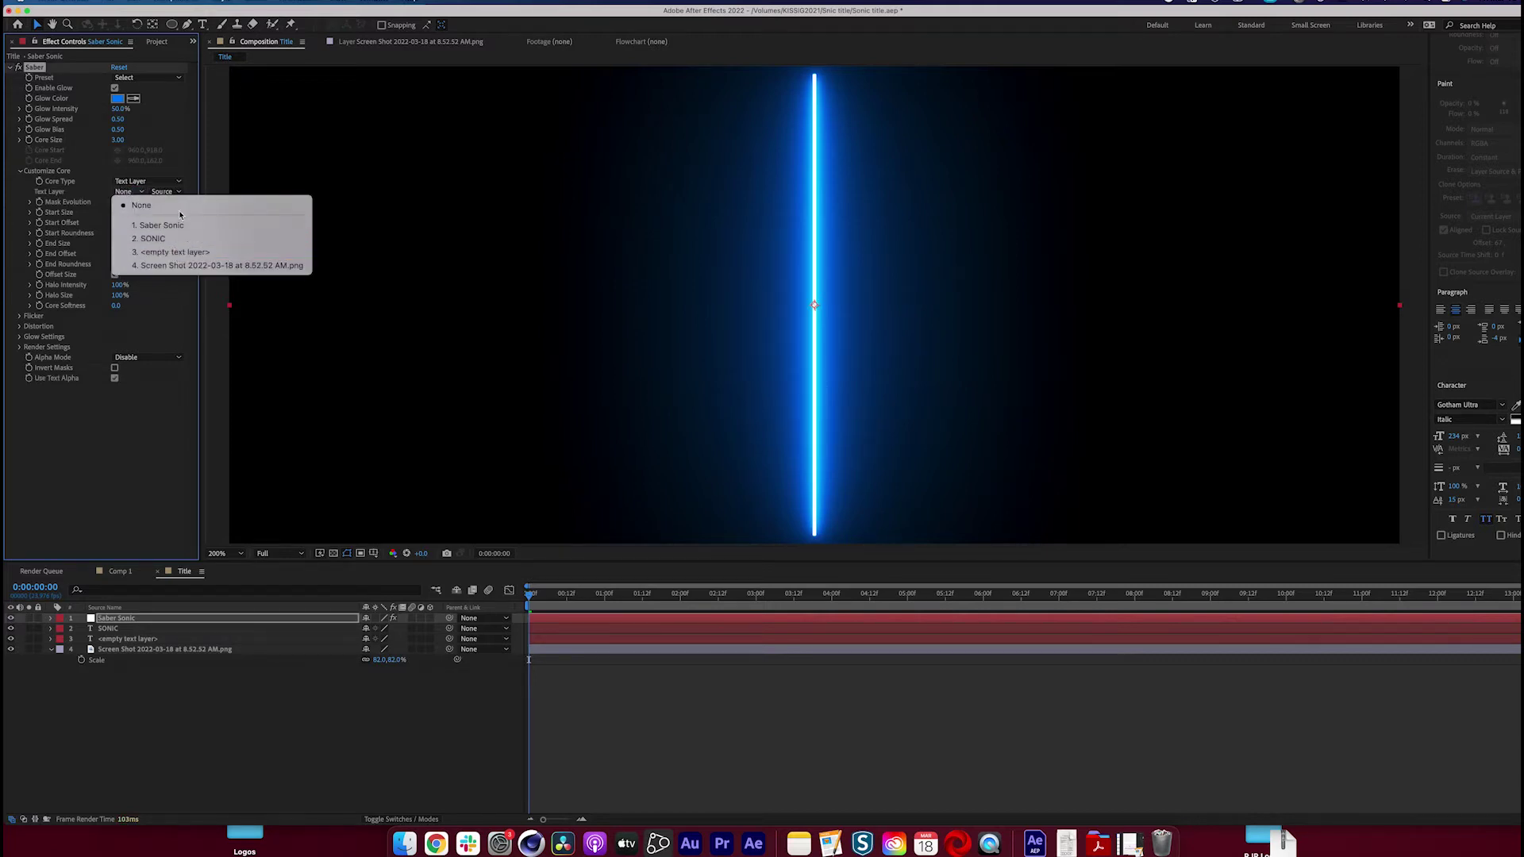
click(175, 239)
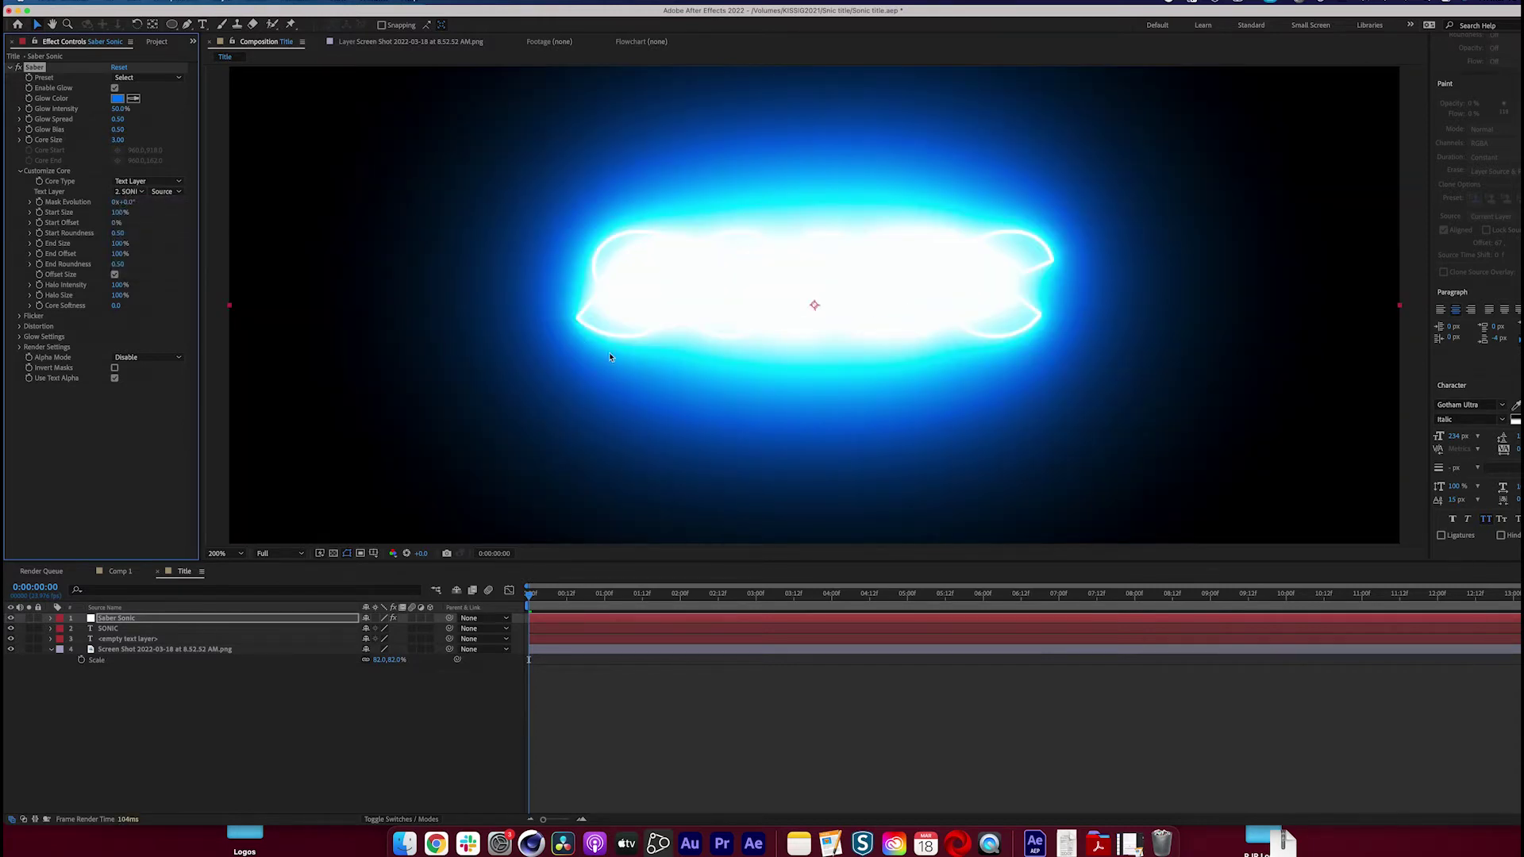
Reduce the Saber effect's core size to 1.40 and its glow spread to 0.46
click(203, 696)
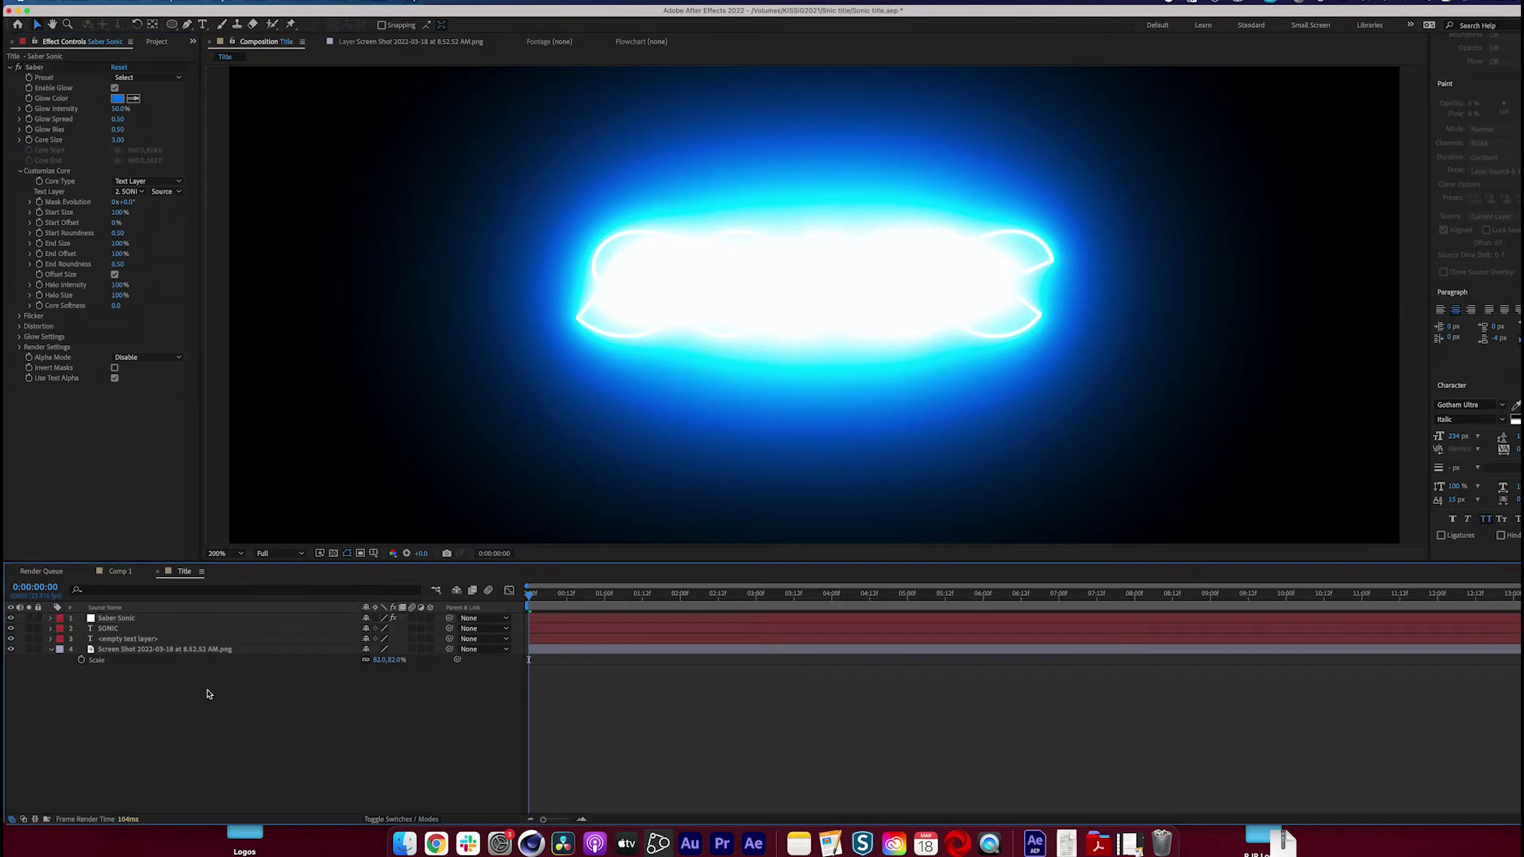
key(comma)
key(period)
drag(118, 141, 110, 140)
Move the screenshot layer to the top in Screen mode, scale it to about 69%, and place it below the glowing SONIC text
click(143, 649)
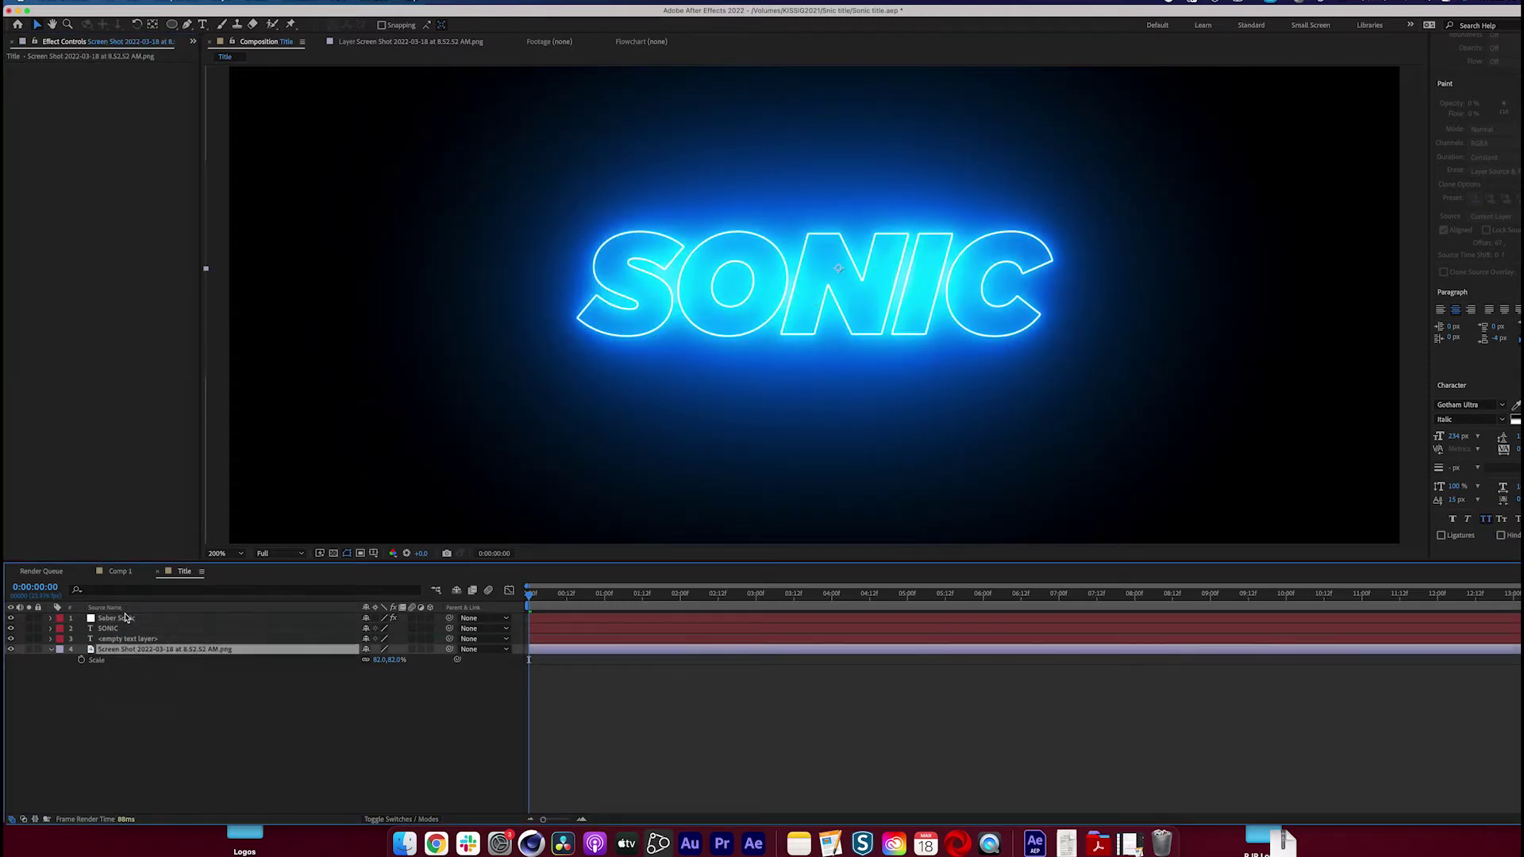
drag(136, 649, 136, 618)
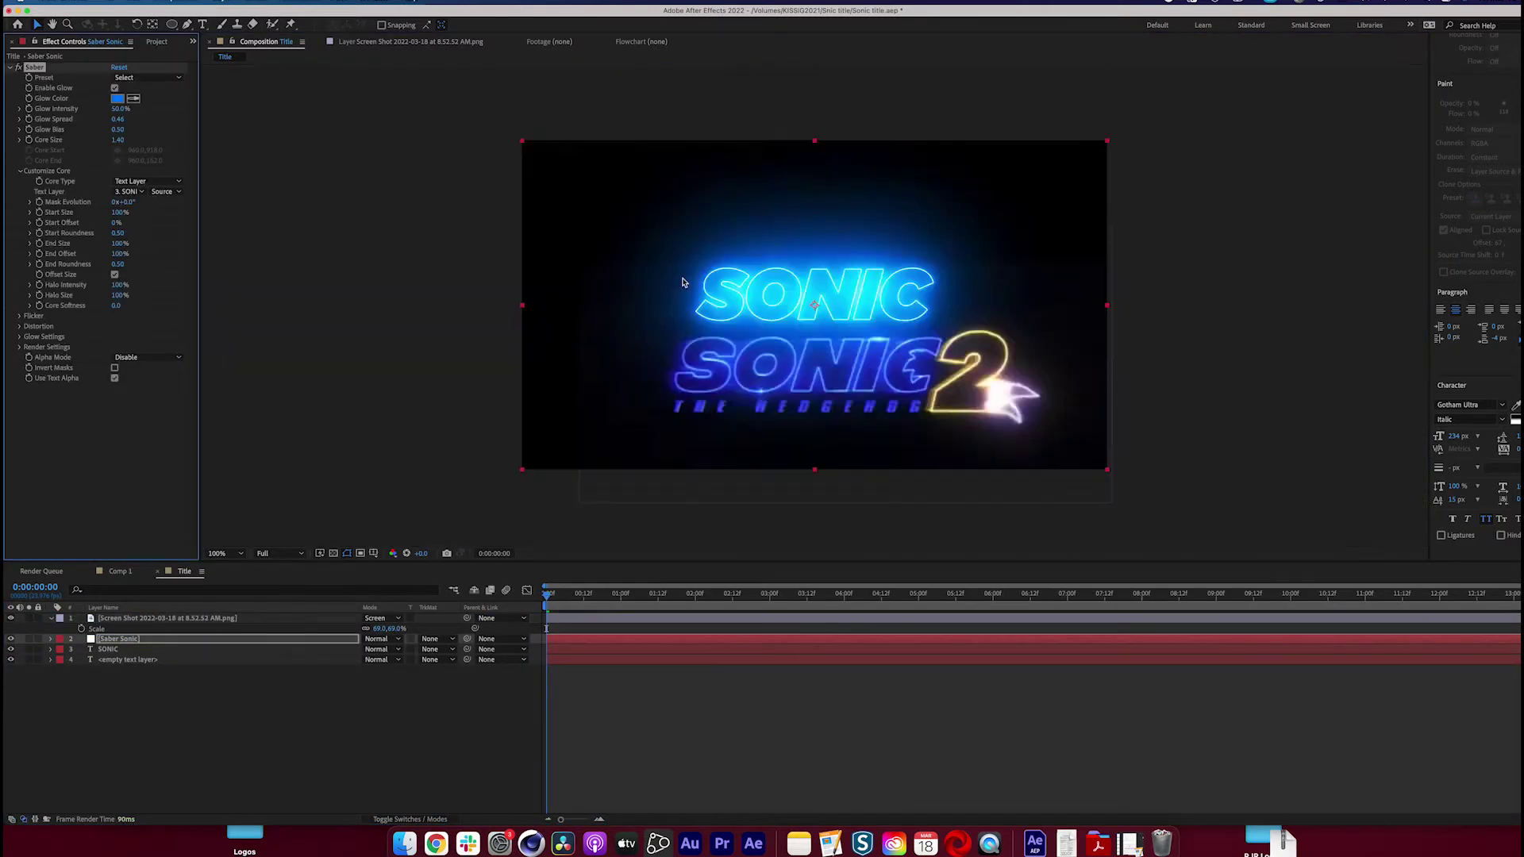
key(period)
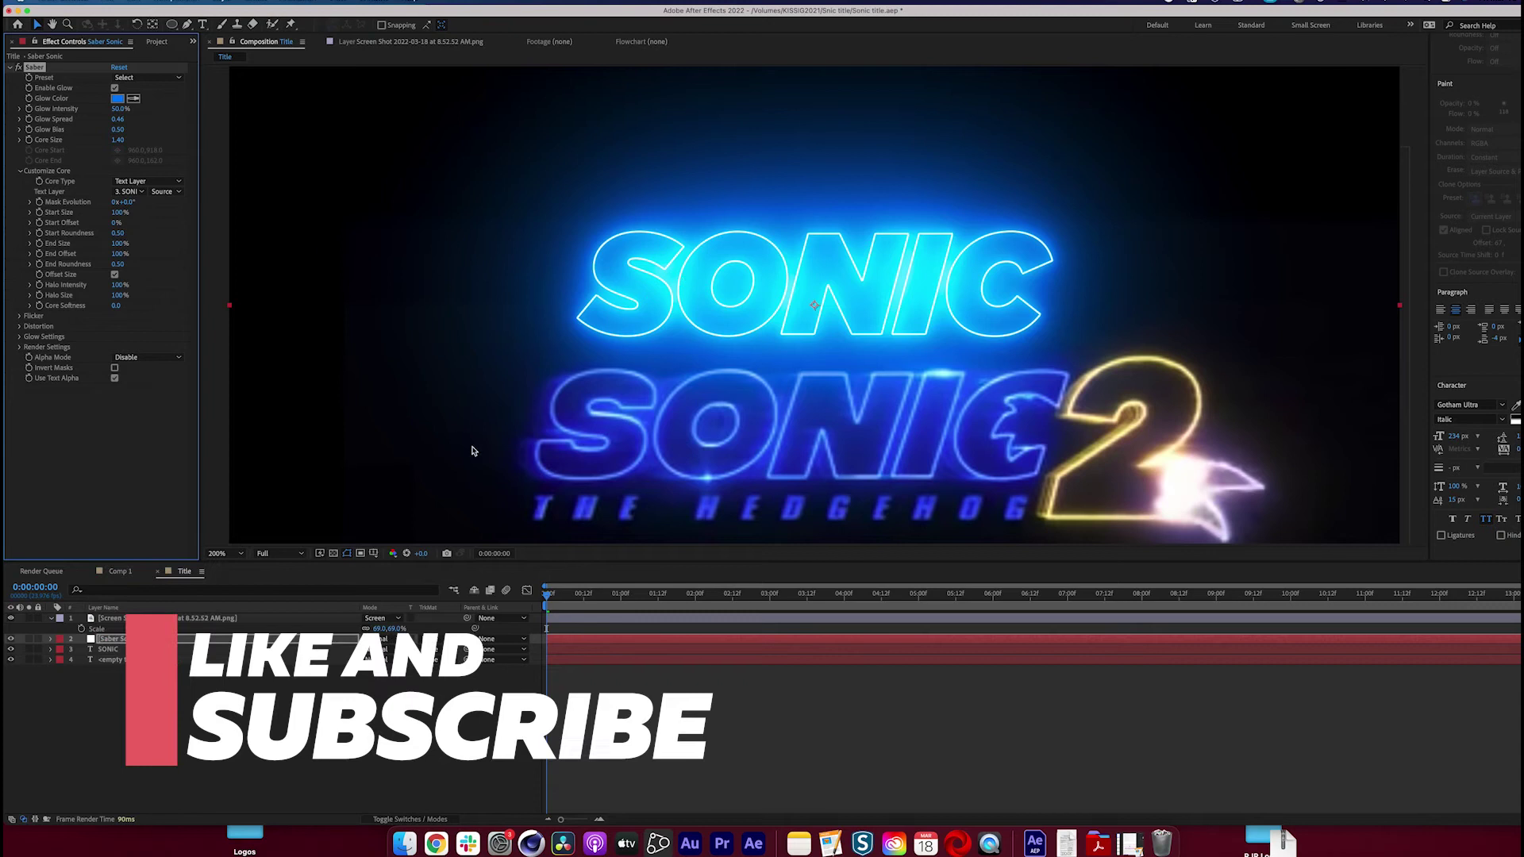
Set the Saber core size to 1.60 and compare the glowing text with the reference title
drag(116, 140, 120, 139)
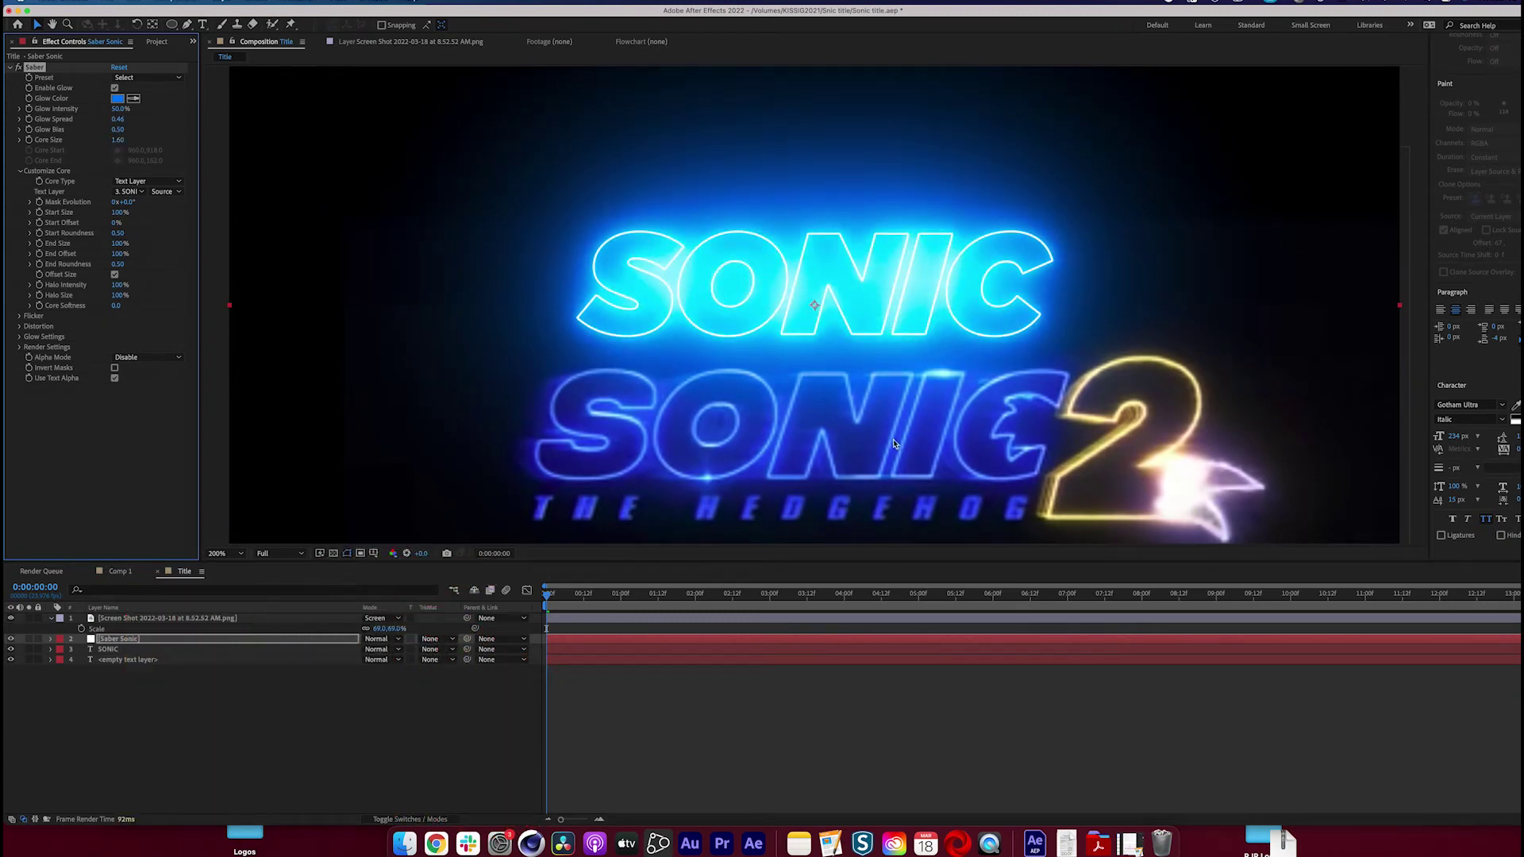
key(comma)
key(period)
click(176, 642)
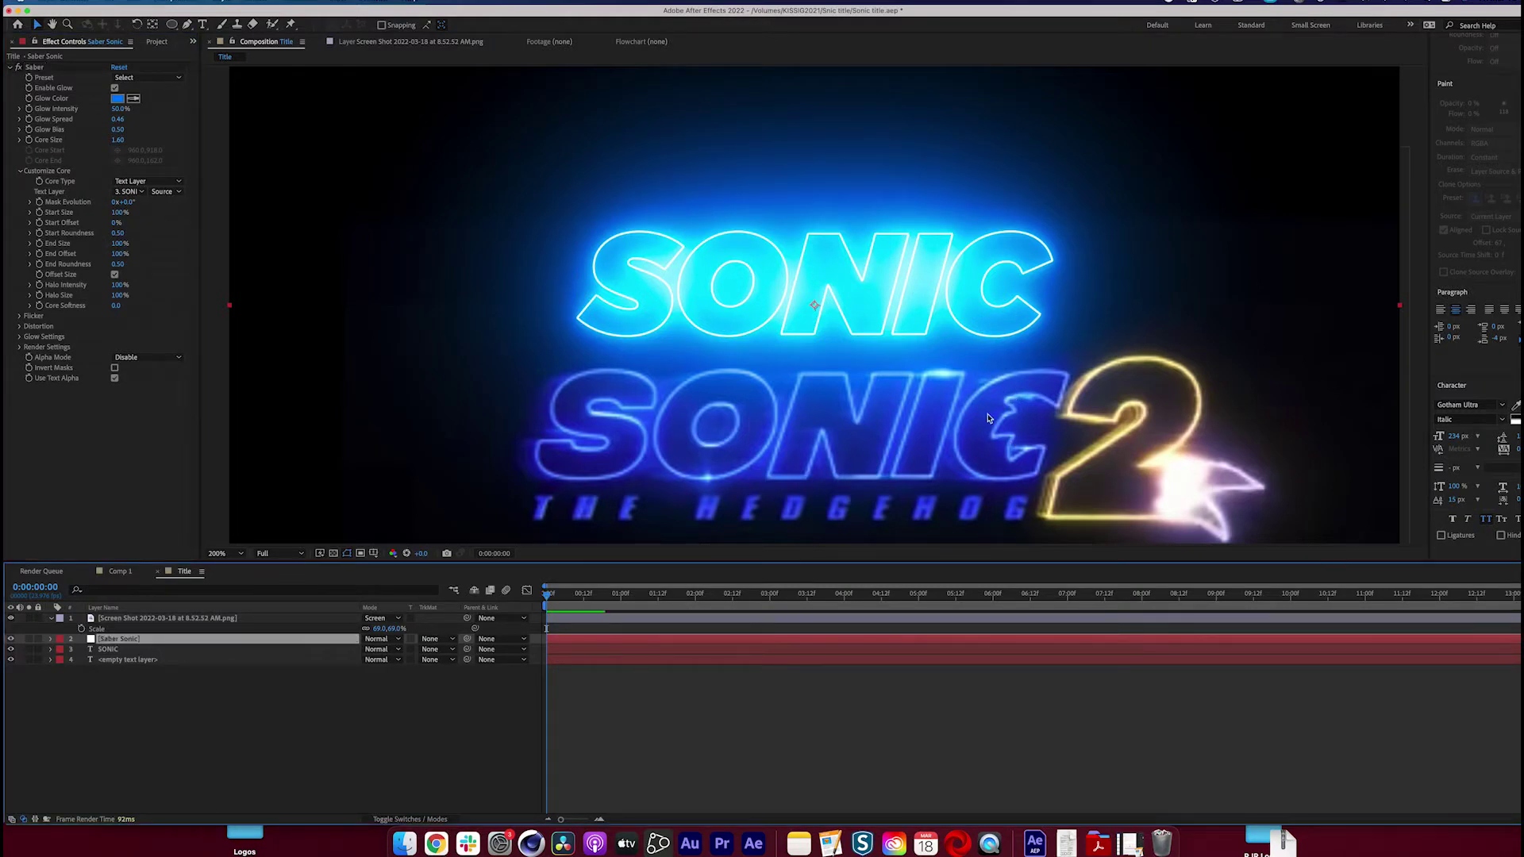
scroll(843, 415, down, 1)
scroll(843, 415, up, 1)
Hide the screenshot layer and solo the SONIC text layer
click(252, 618)
click(11, 619)
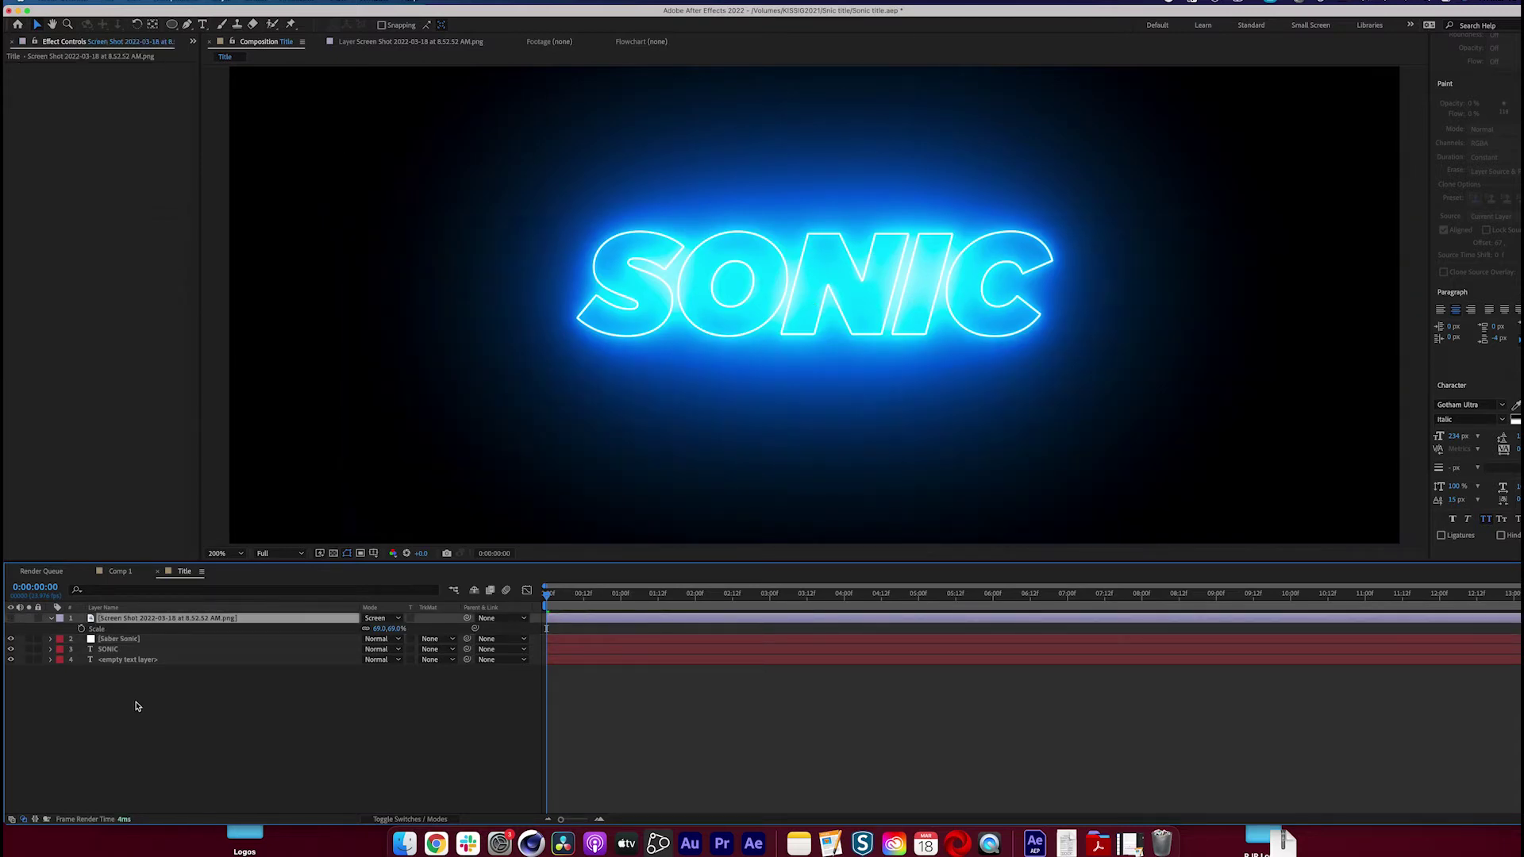
click(136, 702)
click(90, 647)
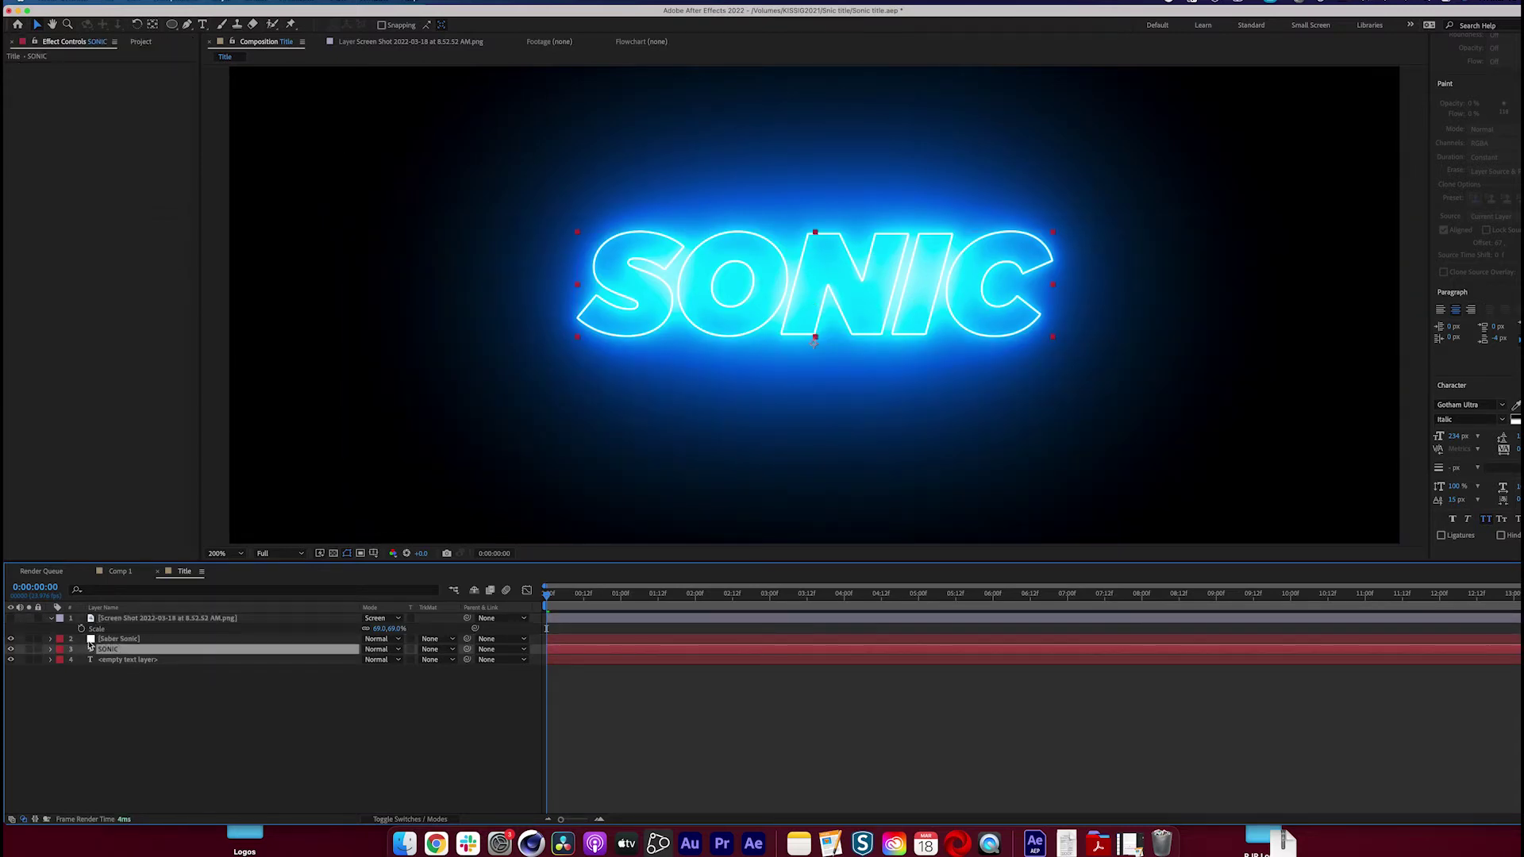
click(29, 650)
key(comma)
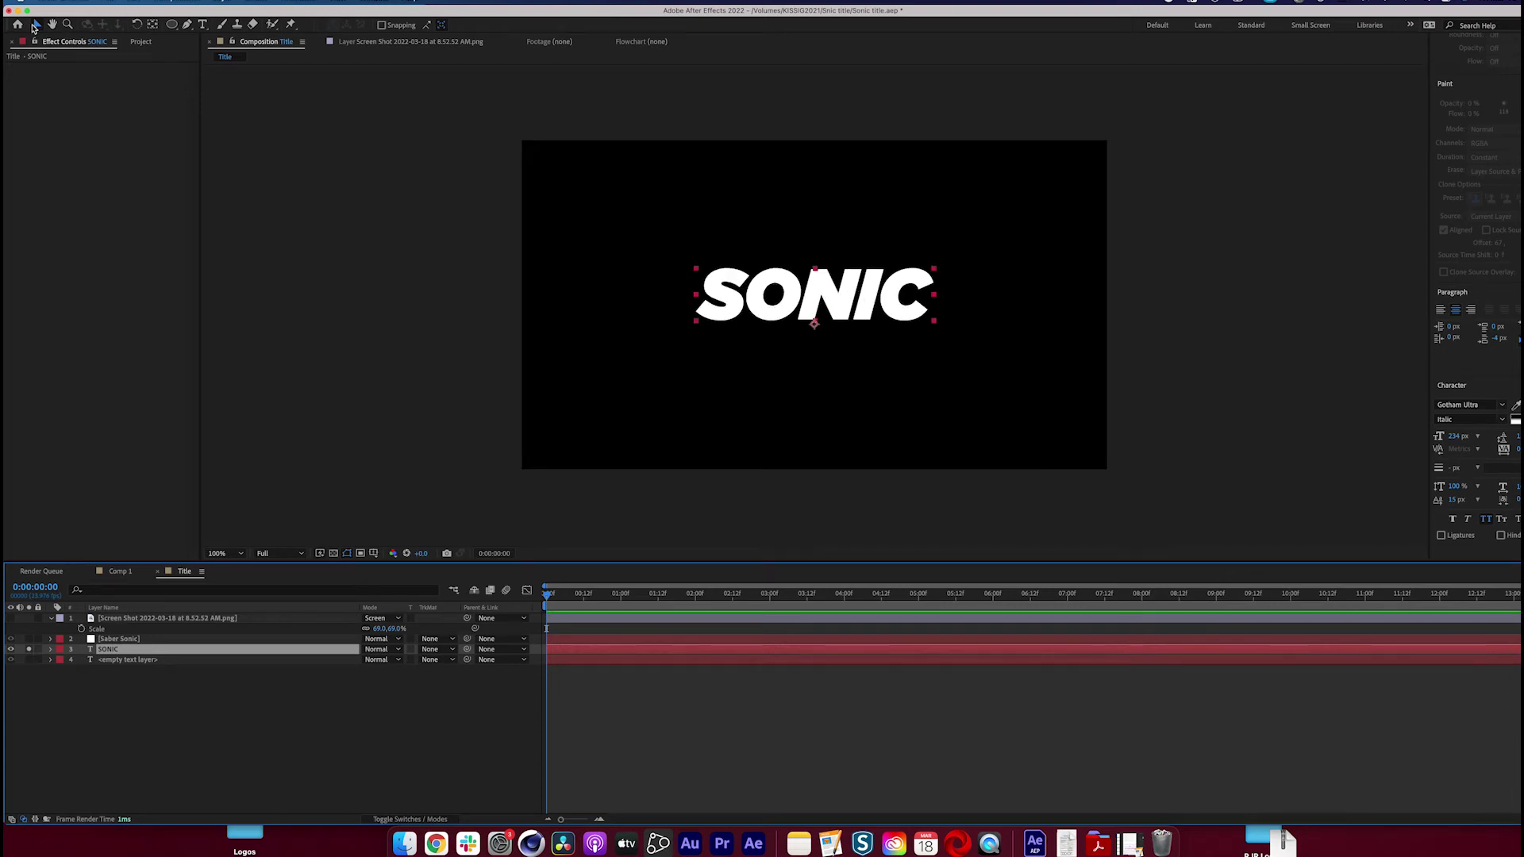
Auto-trace the SONIC text layer on the current frame using its alpha channel
click(411, 7)
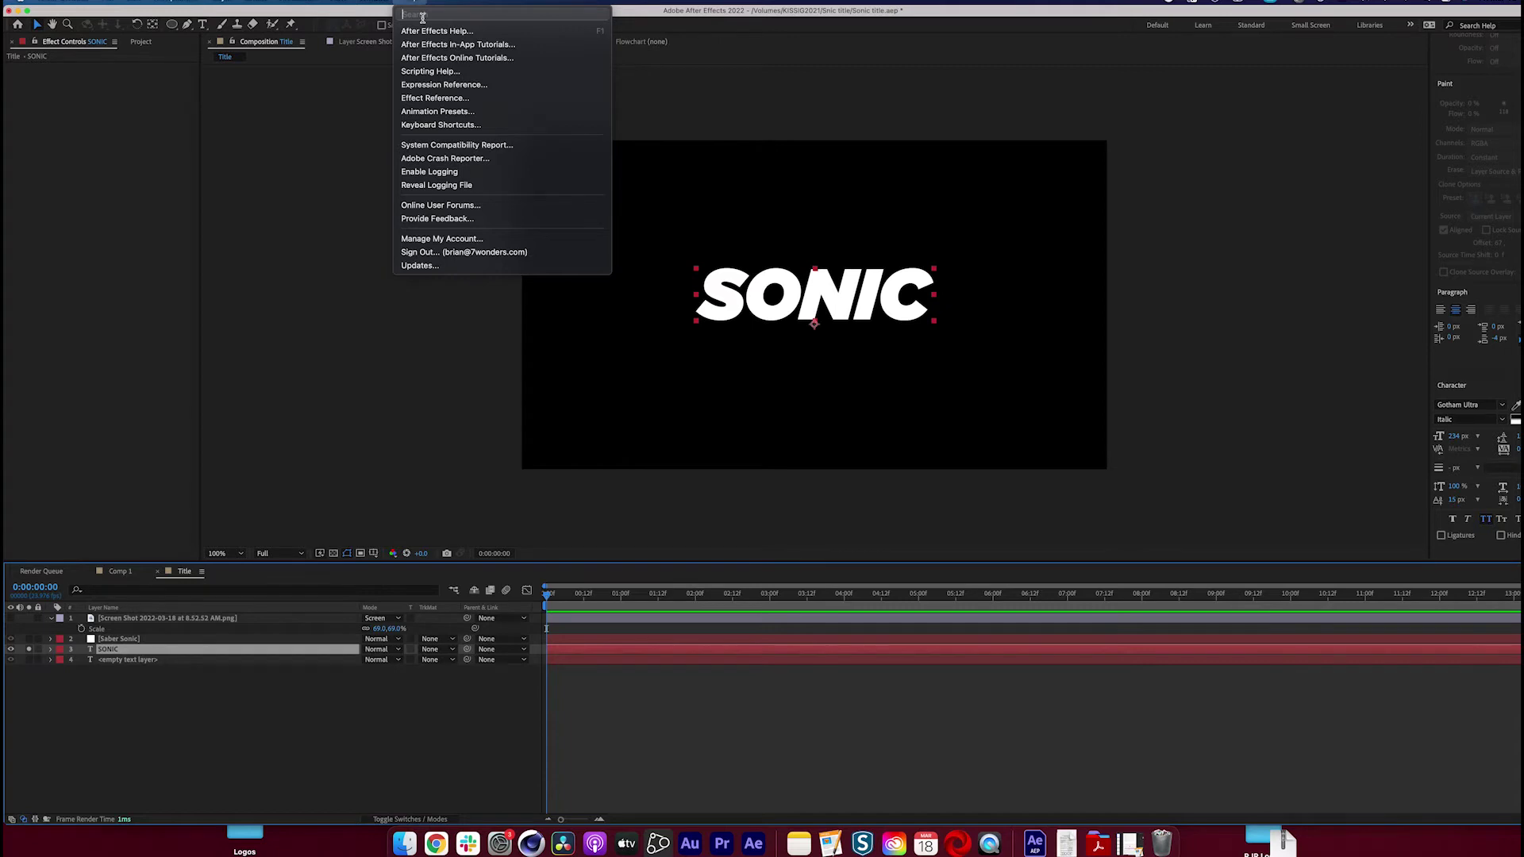
text(a)
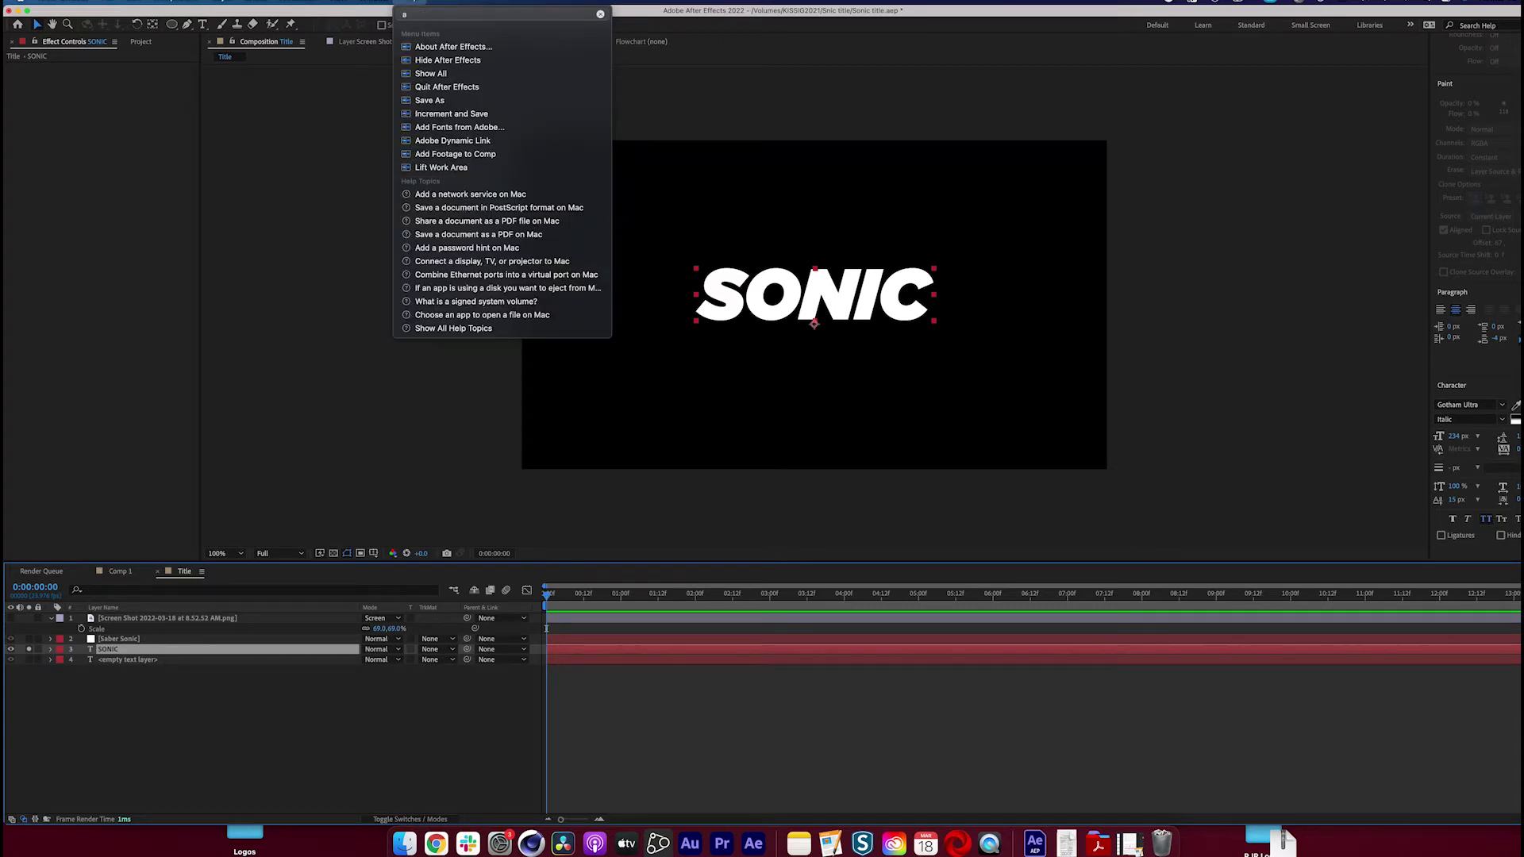
key(BackSpace)
text(trace)
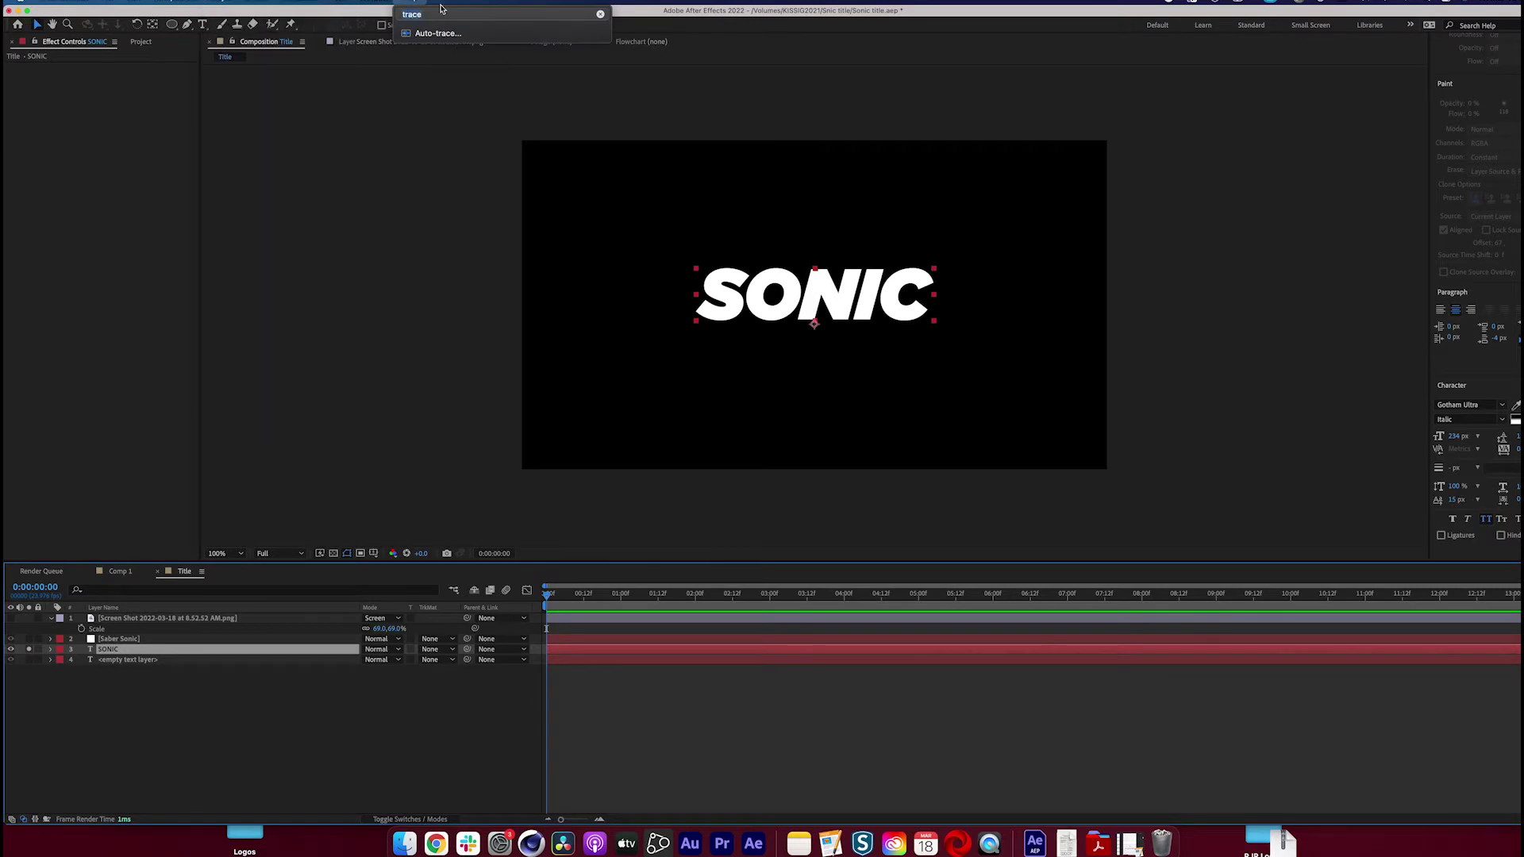
mouse_move(427, 35)
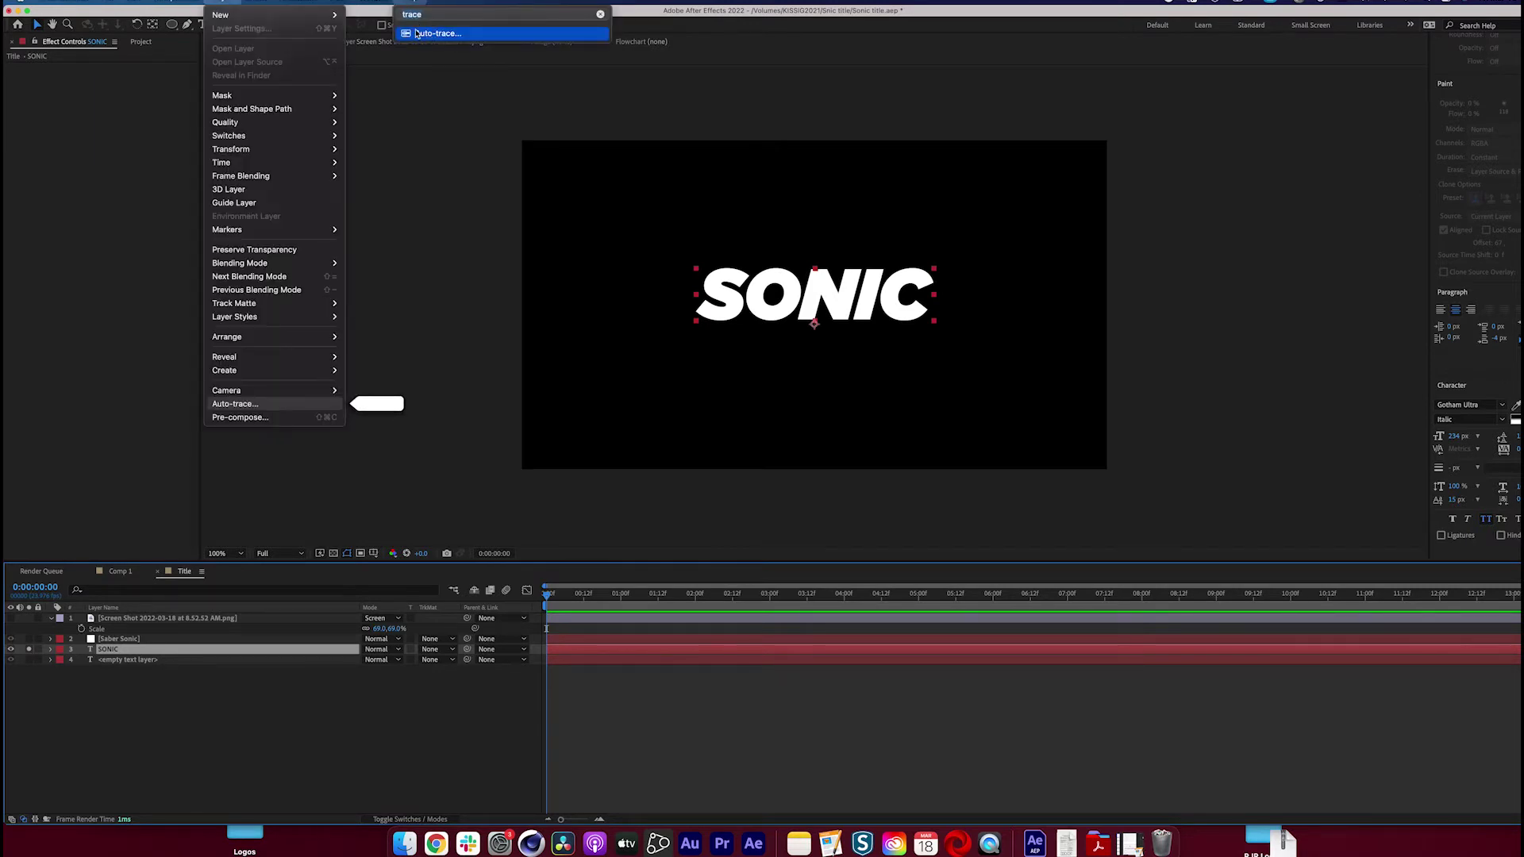
click(440, 34)
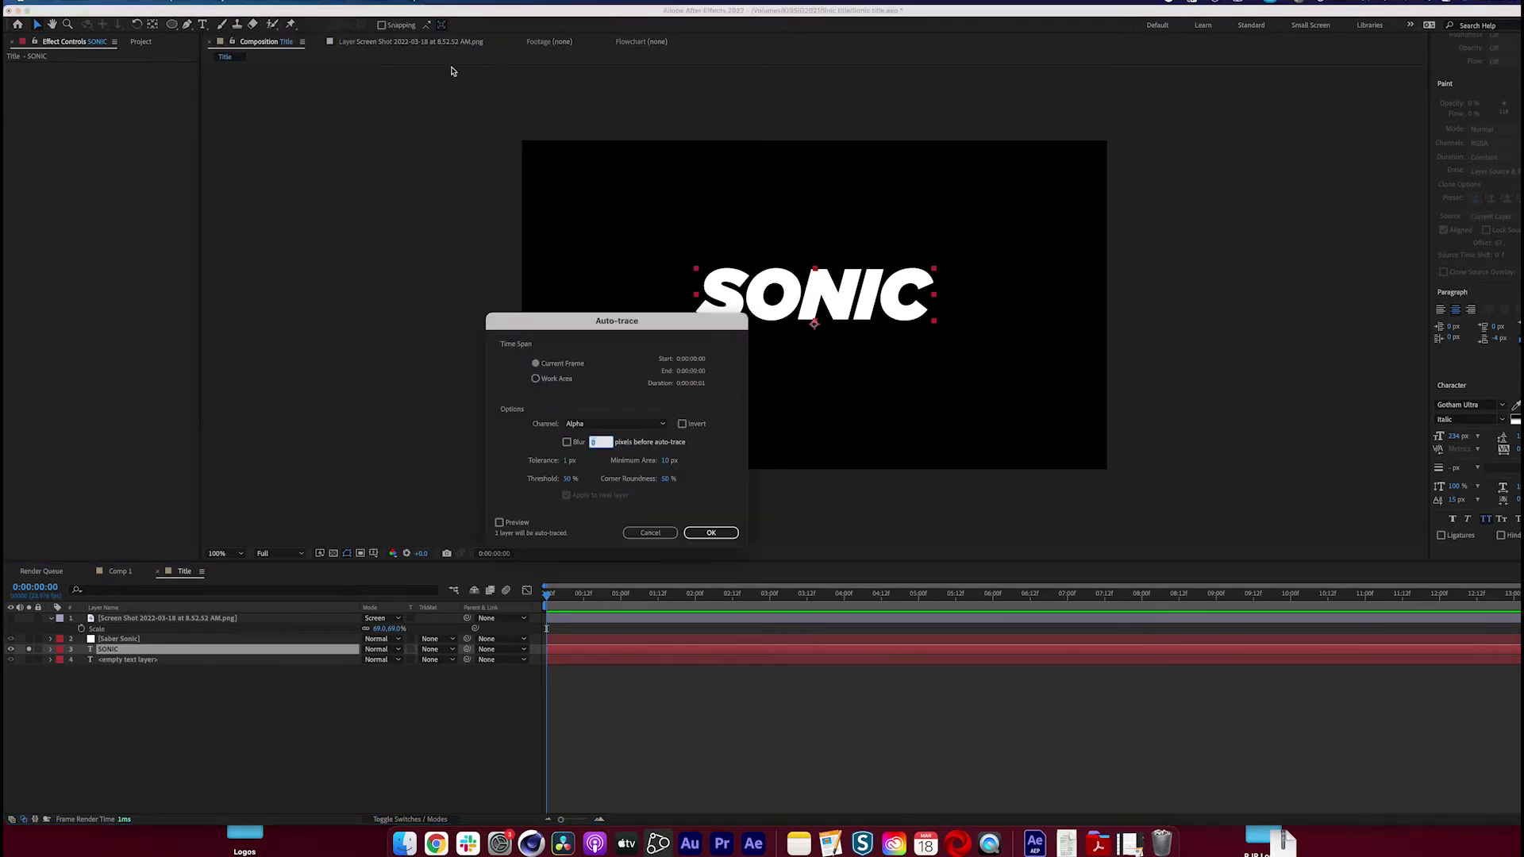
click(720, 532)
scroll(837, 415, up, 2)
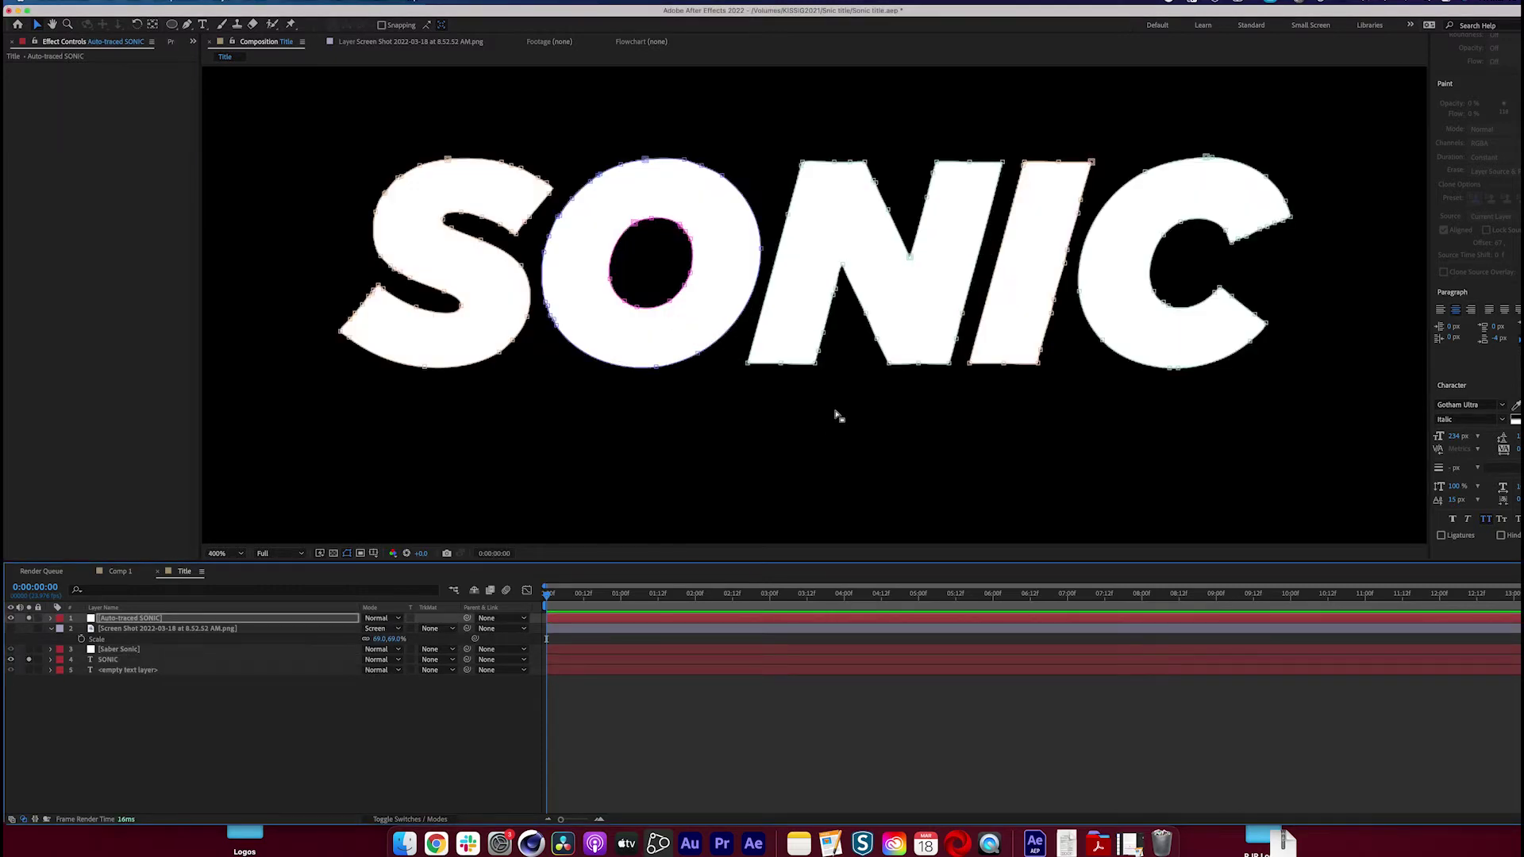
scroll(817, 408, down, 1)
click(639, 748)
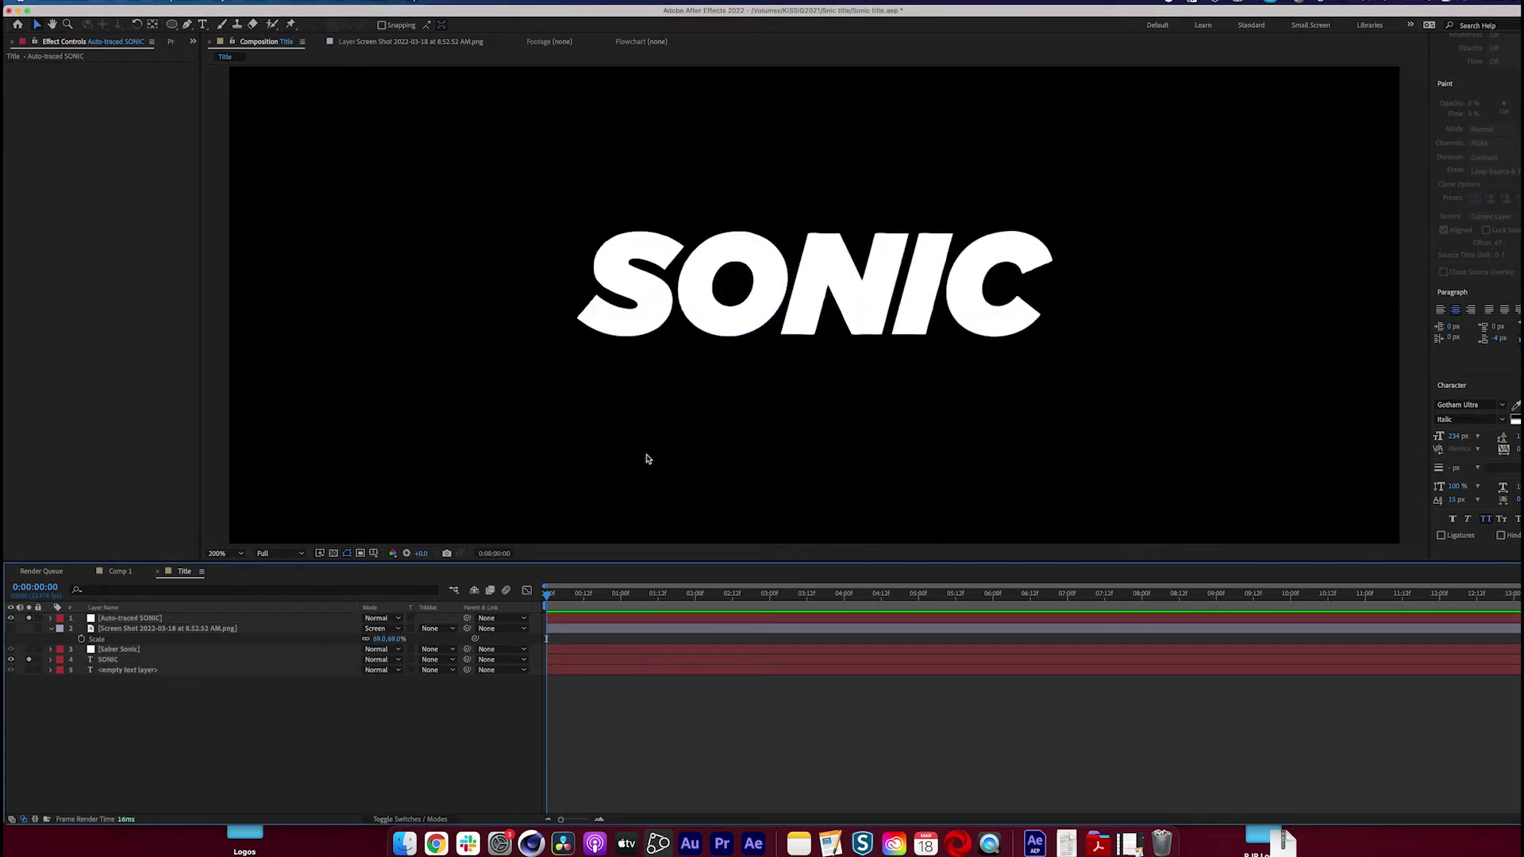
Hide and delete the original SONIC text layer, keeping the auto-traced one
click(140, 661)
click(138, 621)
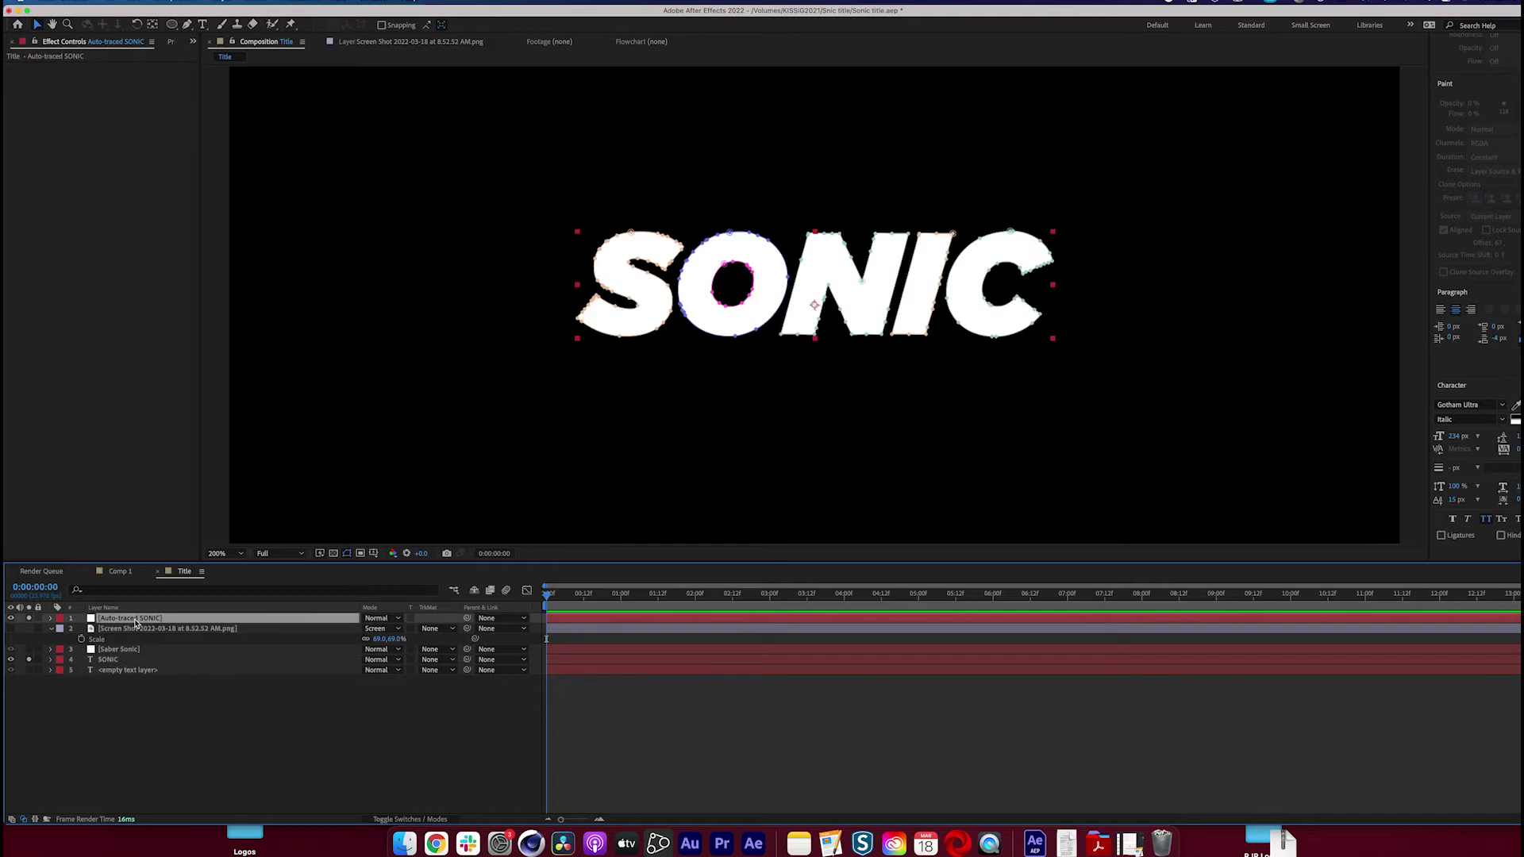
click(11, 660)
click(145, 659)
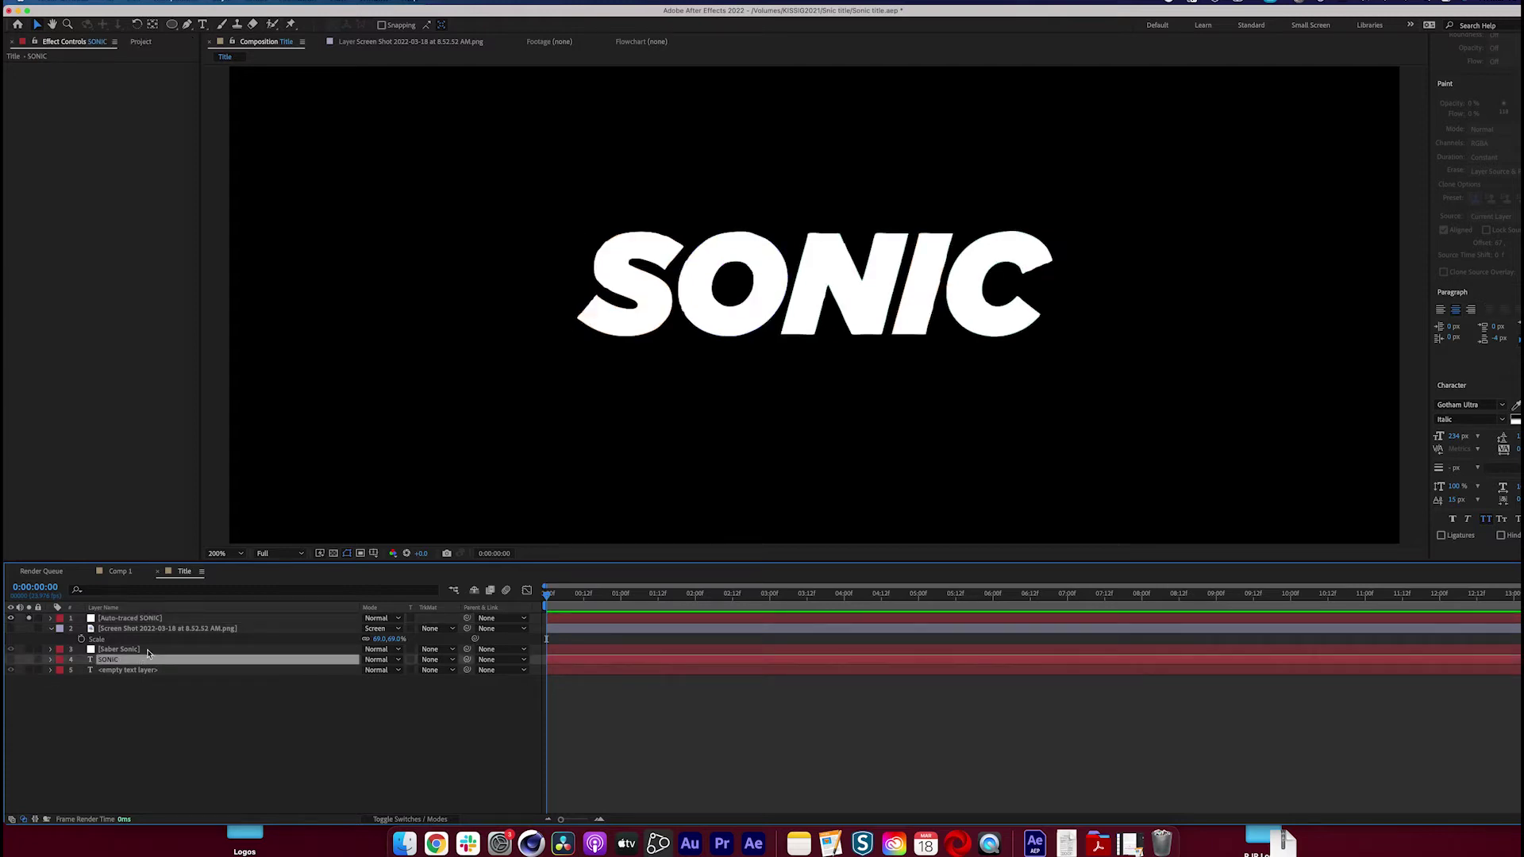
key(Delete)
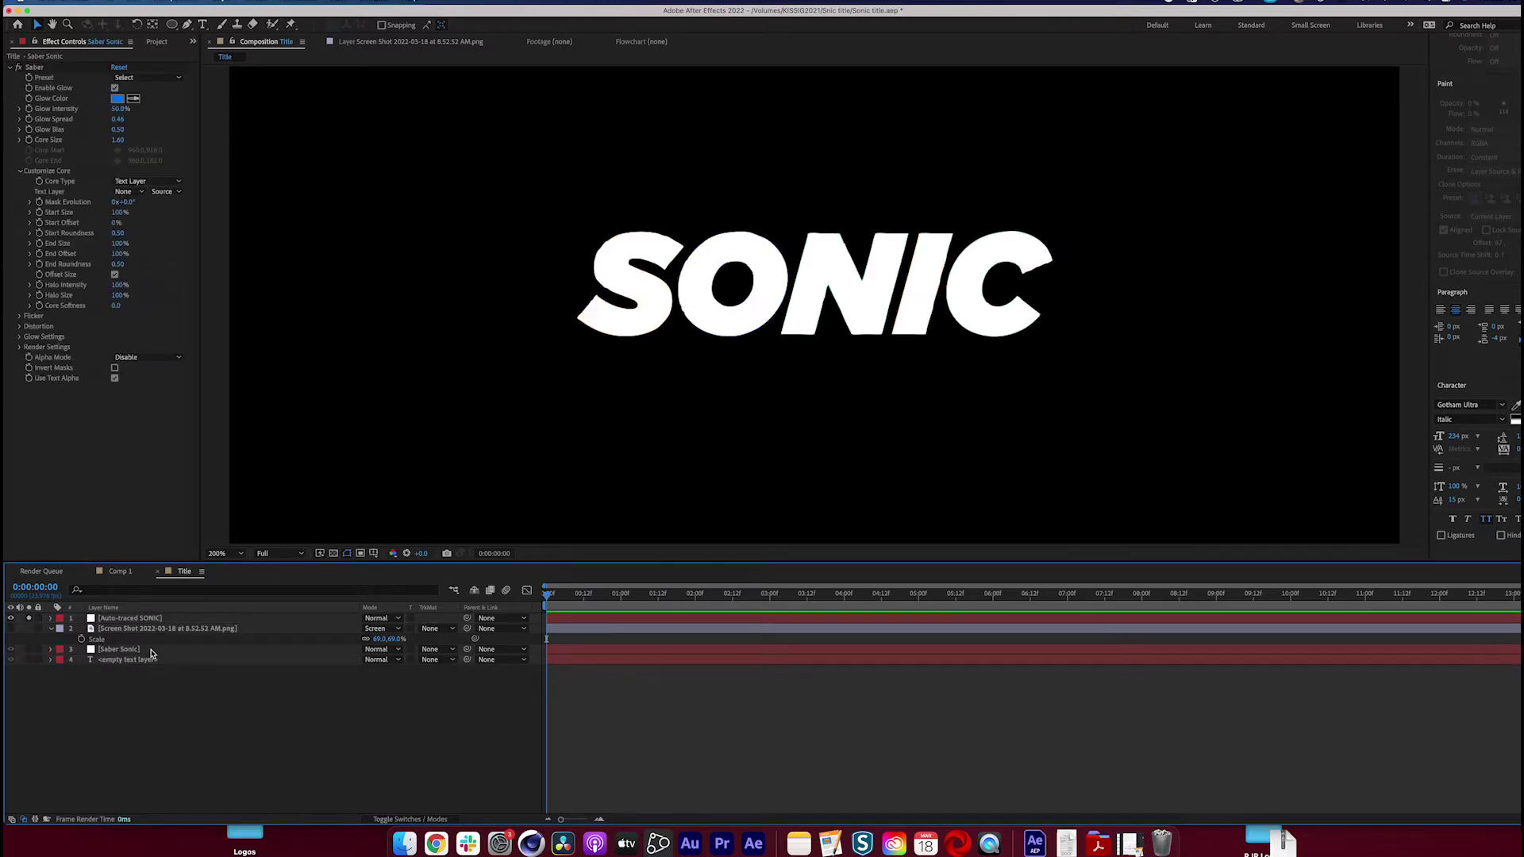
List the masks of the auto-traced SONIC layer and select Mask 1, the outline of the letter C
click(856, 376)
key(.)
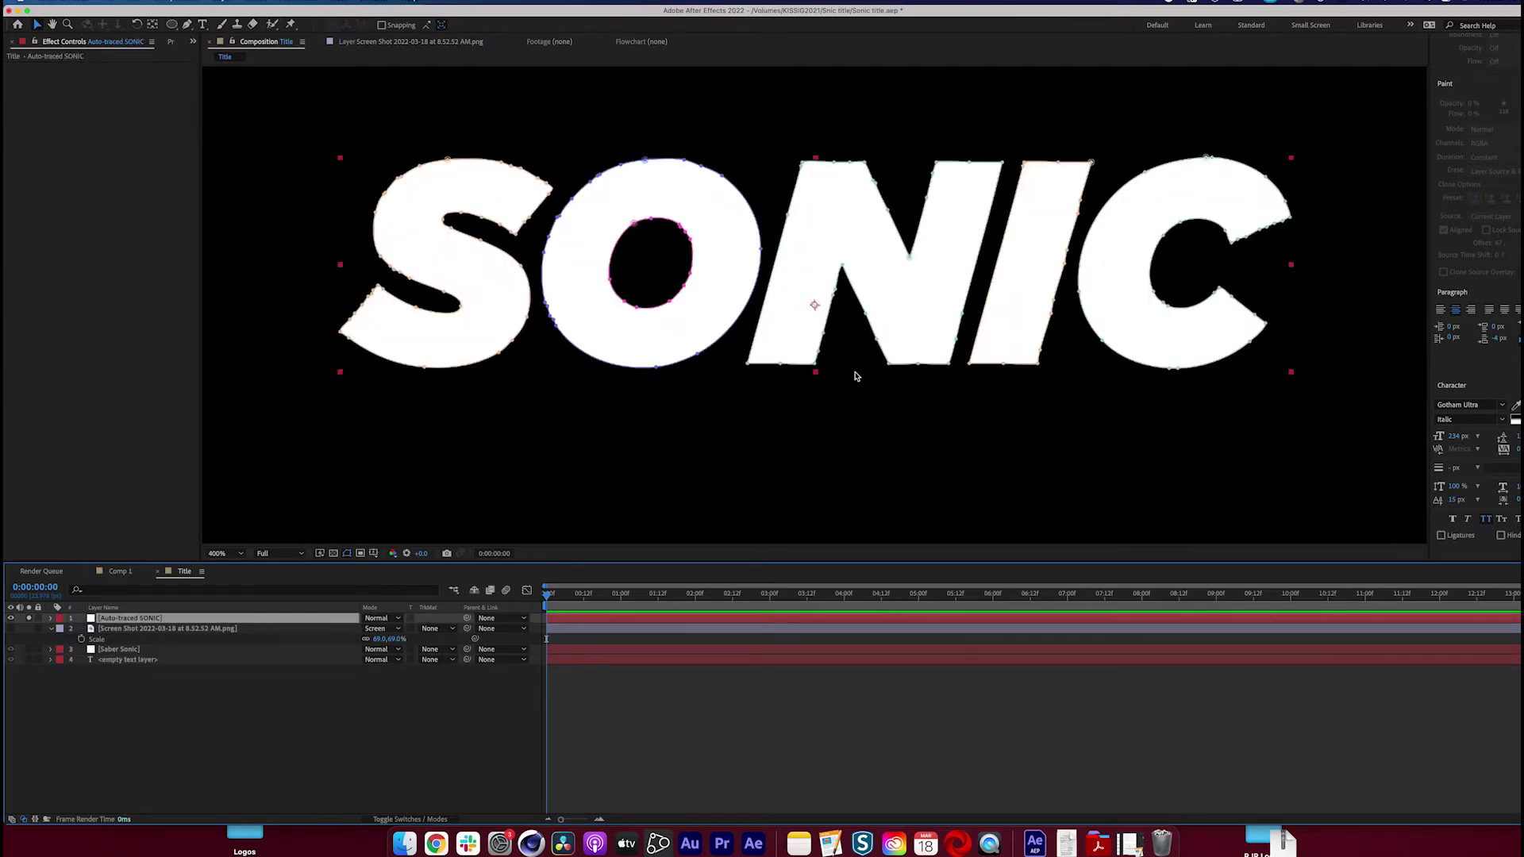
key(comma)
key(period)
key(comma)
key(h)
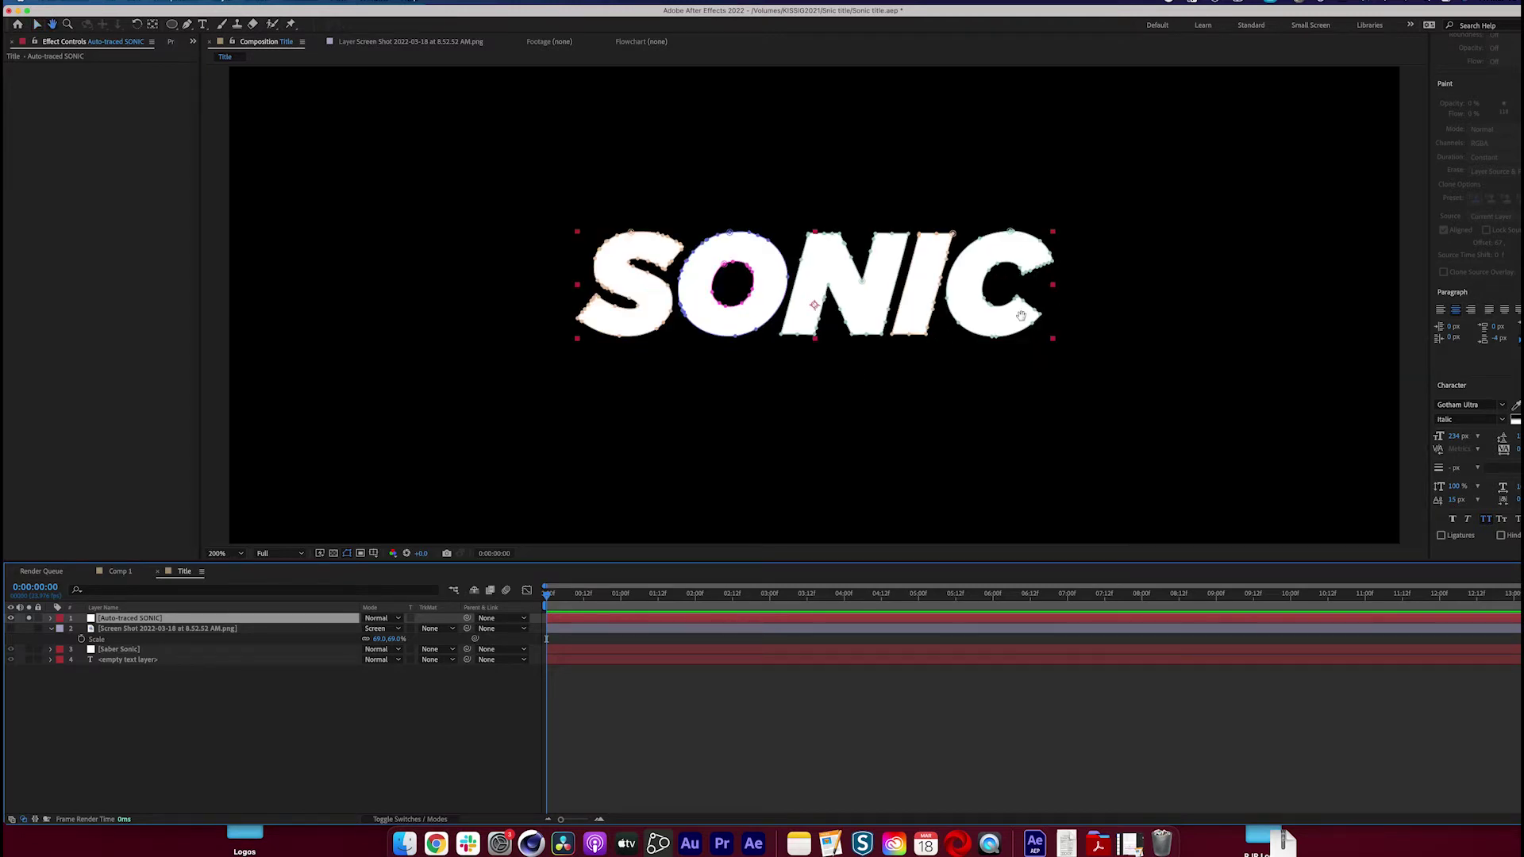
drag(1044, 312, 833, 351)
key(period)
key(period)
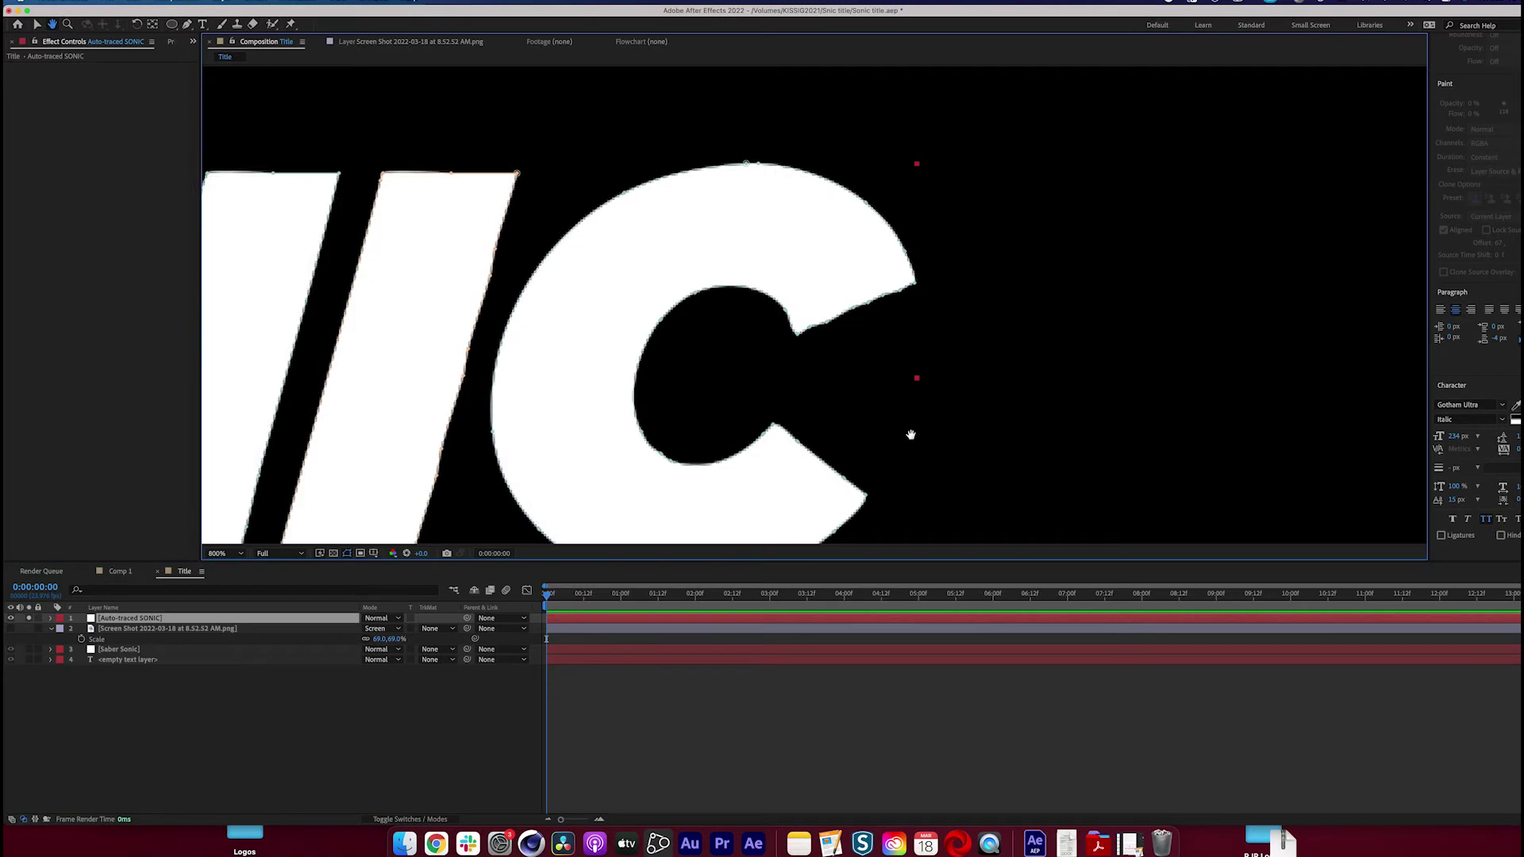
click(37, 24)
click(180, 622)
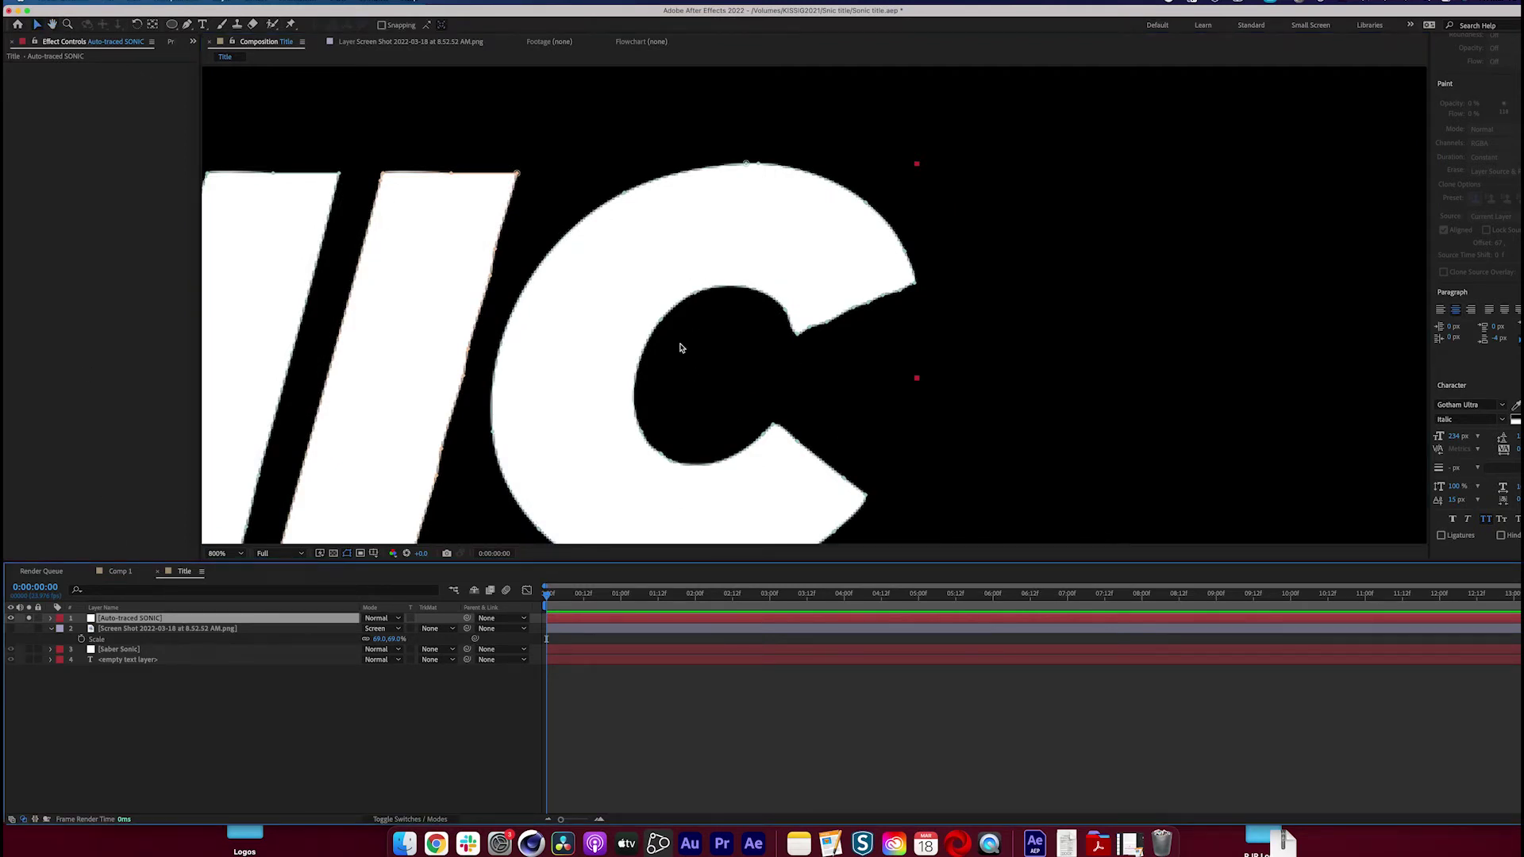
click(700, 293)
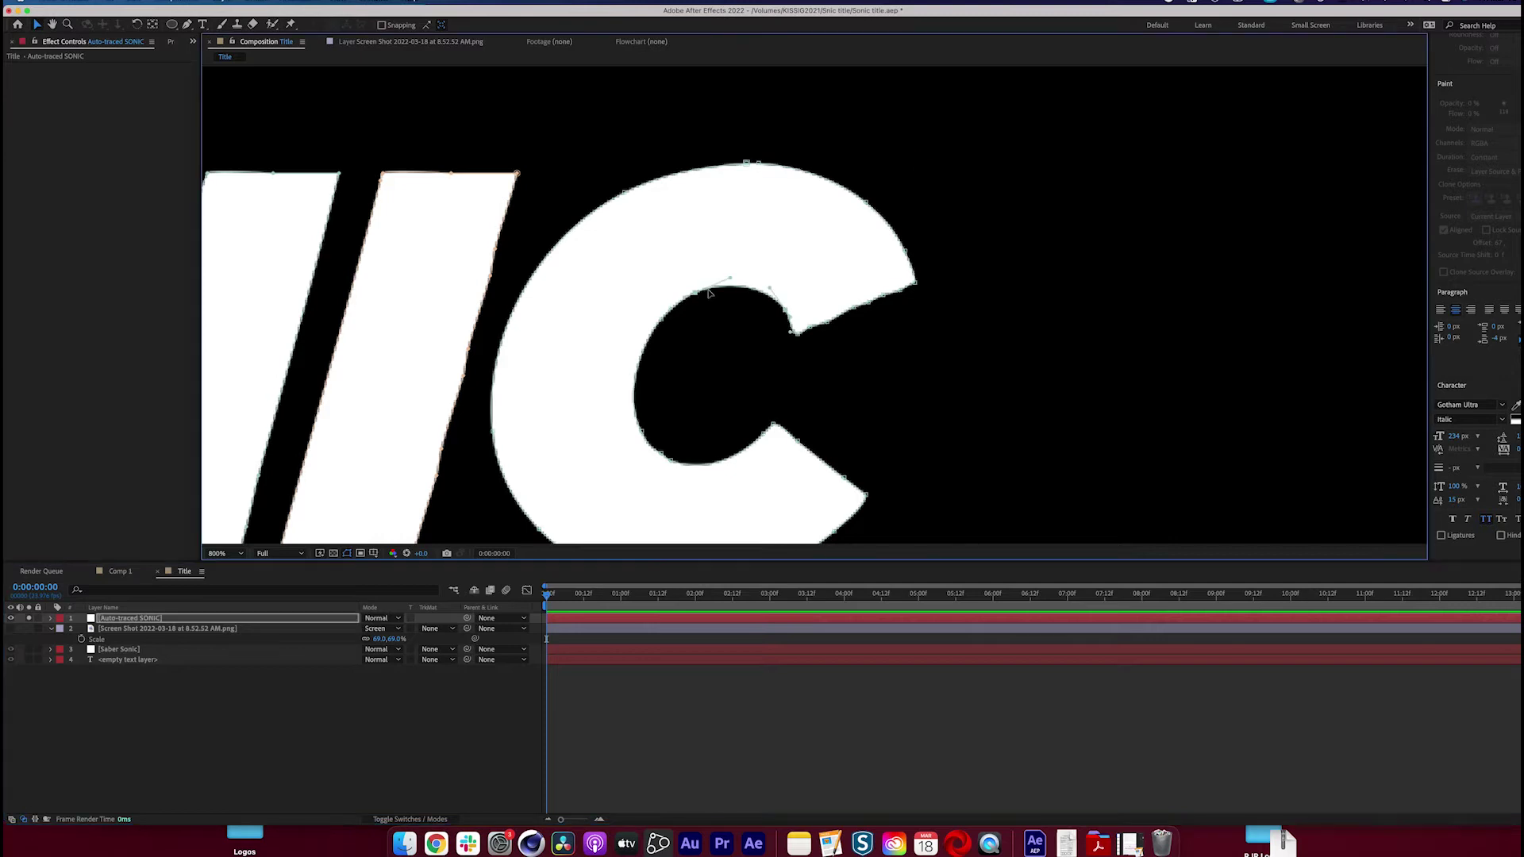
click(49, 618)
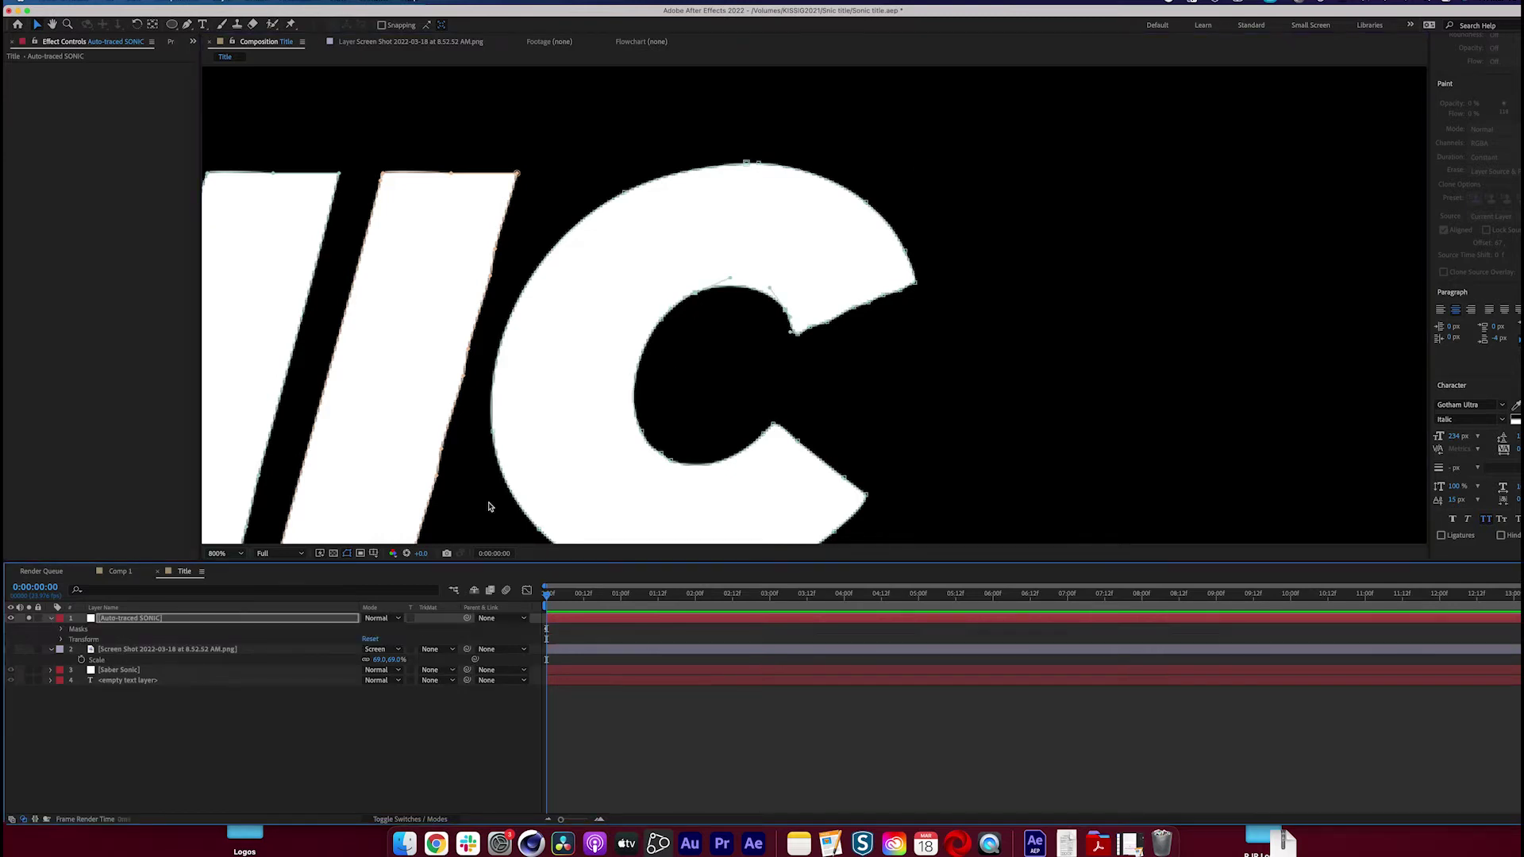
click(61, 629)
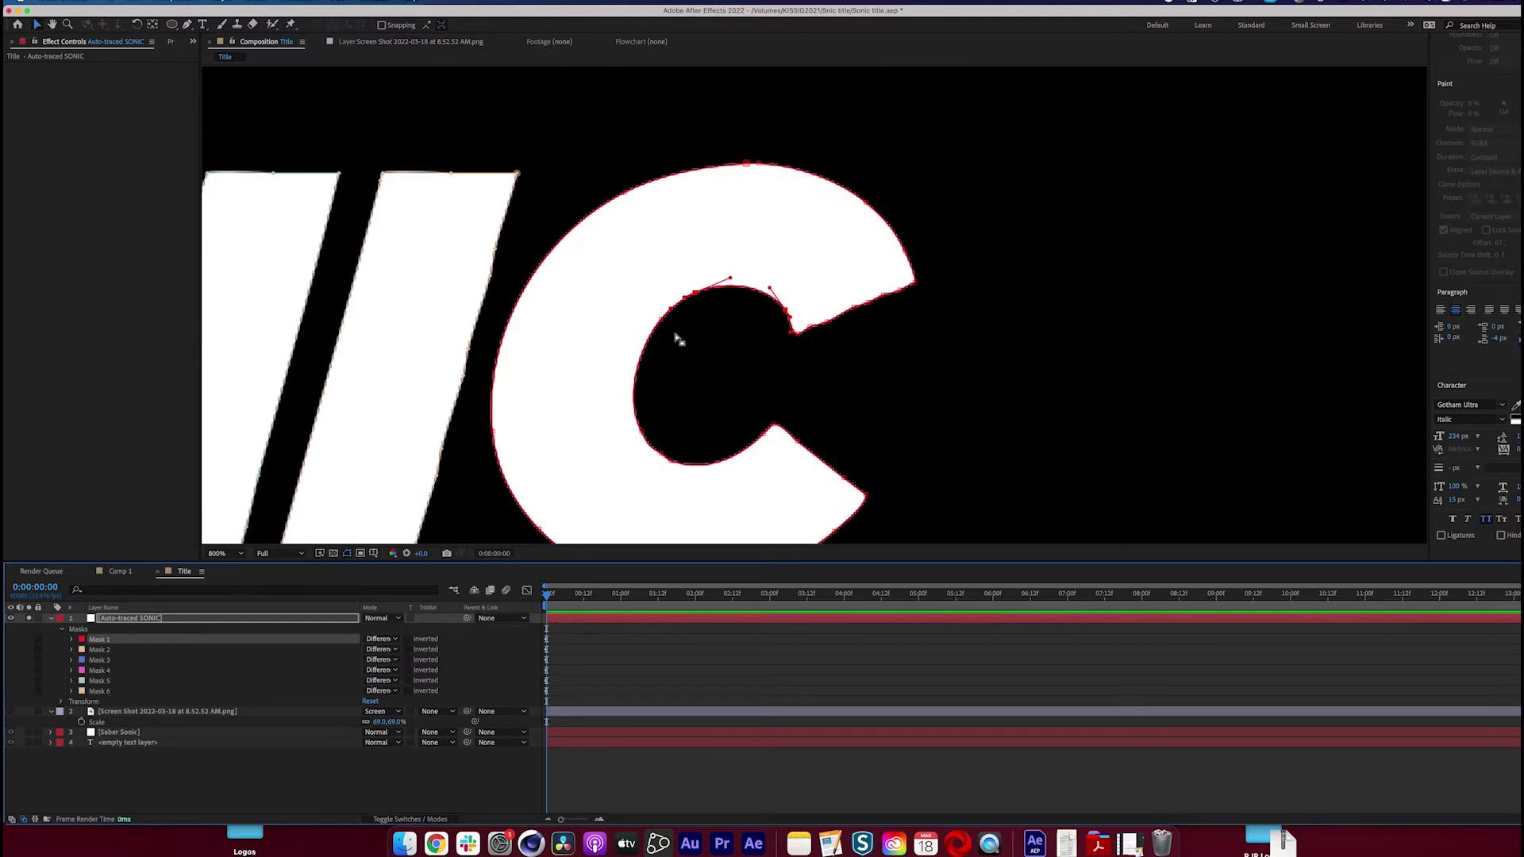
Pull points on the inner edge of the C mask inward to form two spikes
drag(663, 326, 727, 328)
drag(642, 431, 679, 388)
drag(633, 380, 633, 381)
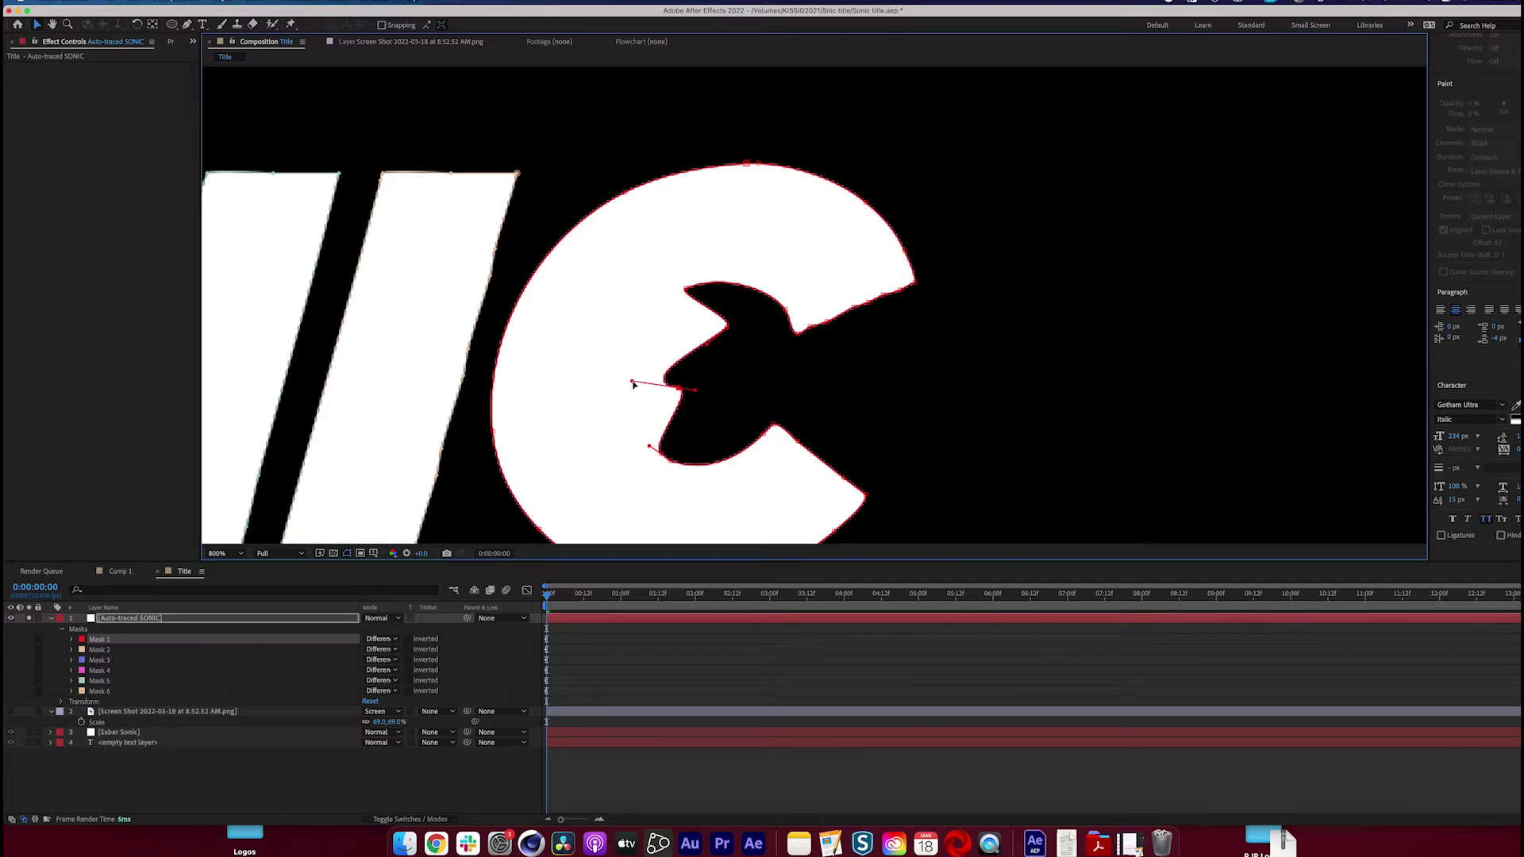
drag(727, 324, 728, 328)
drag(736, 318, 740, 321)
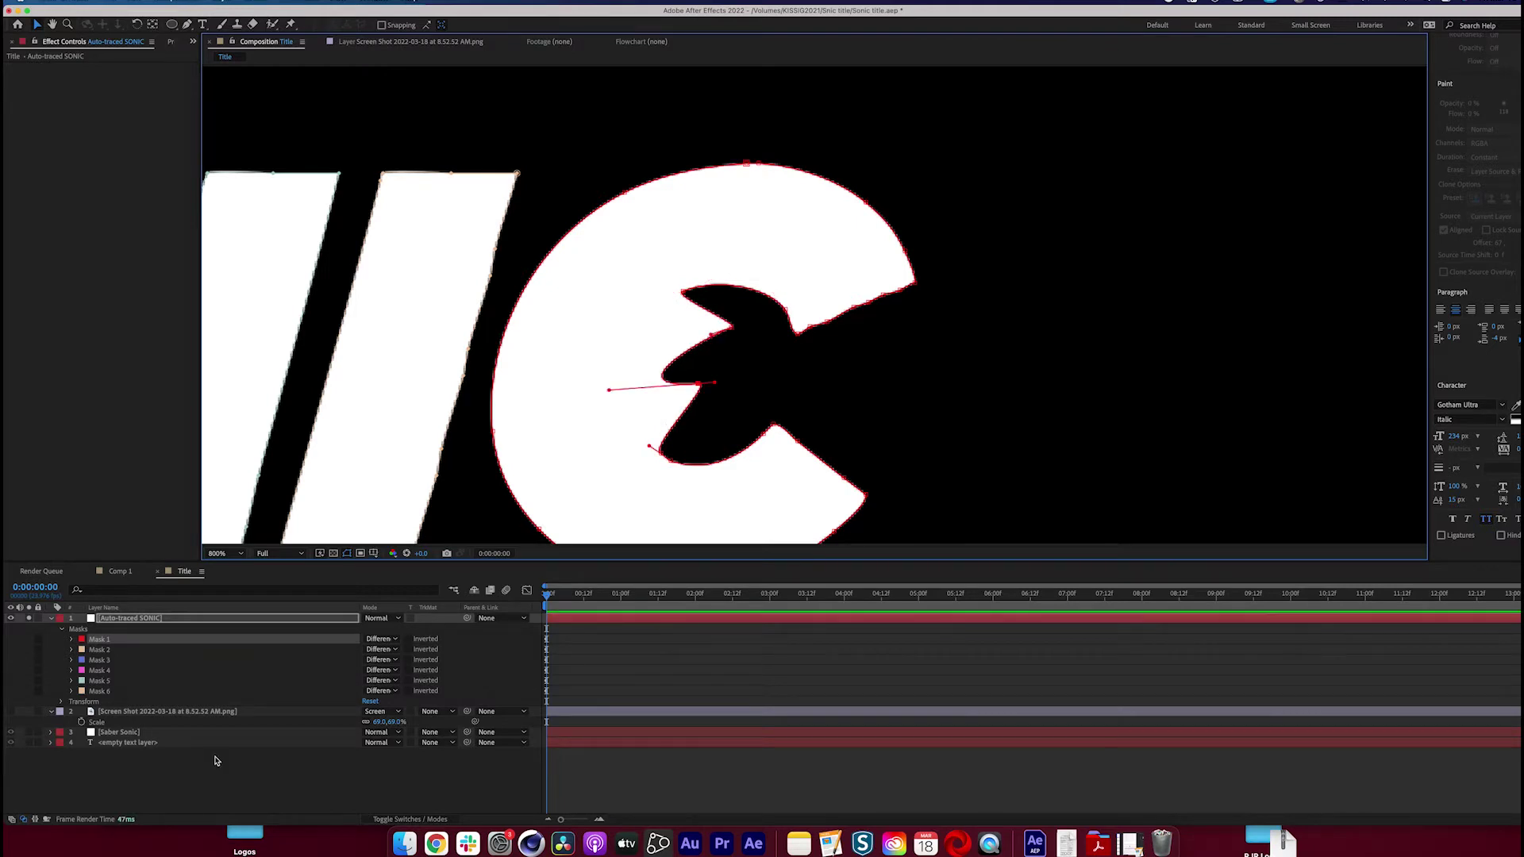
Show the screenshot layer on top of the stack, line it up with the SONIC letters, and scale it to 61%
scroll(513, 480, down, 1)
scroll(506, 478, down, 1)
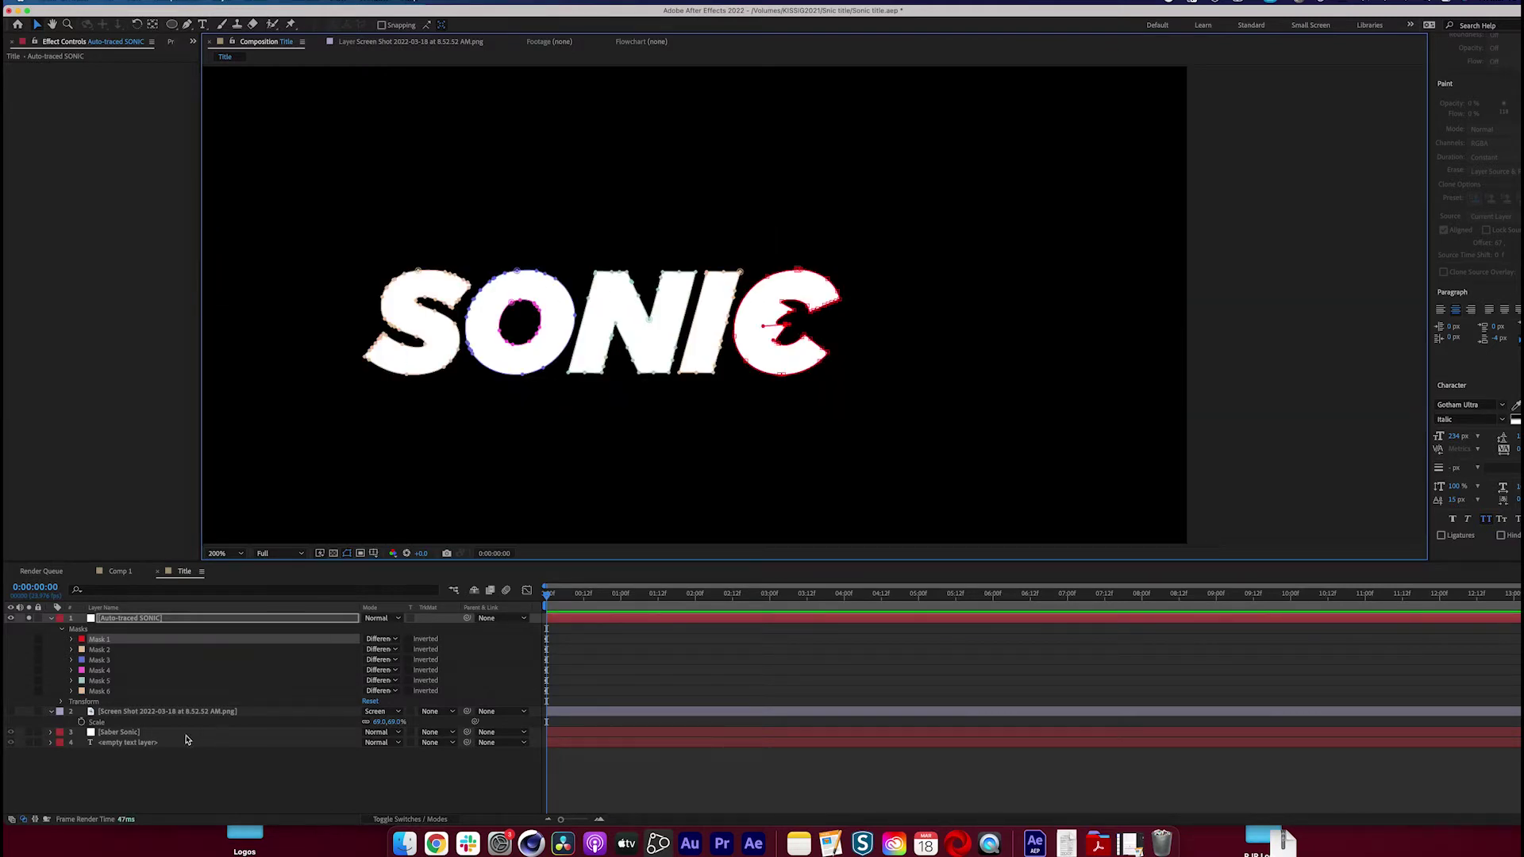
click(184, 734)
click(149, 743)
click(141, 702)
click(11, 711)
drag(125, 715, 133, 617)
drag(768, 471, 772, 327)
key(s)
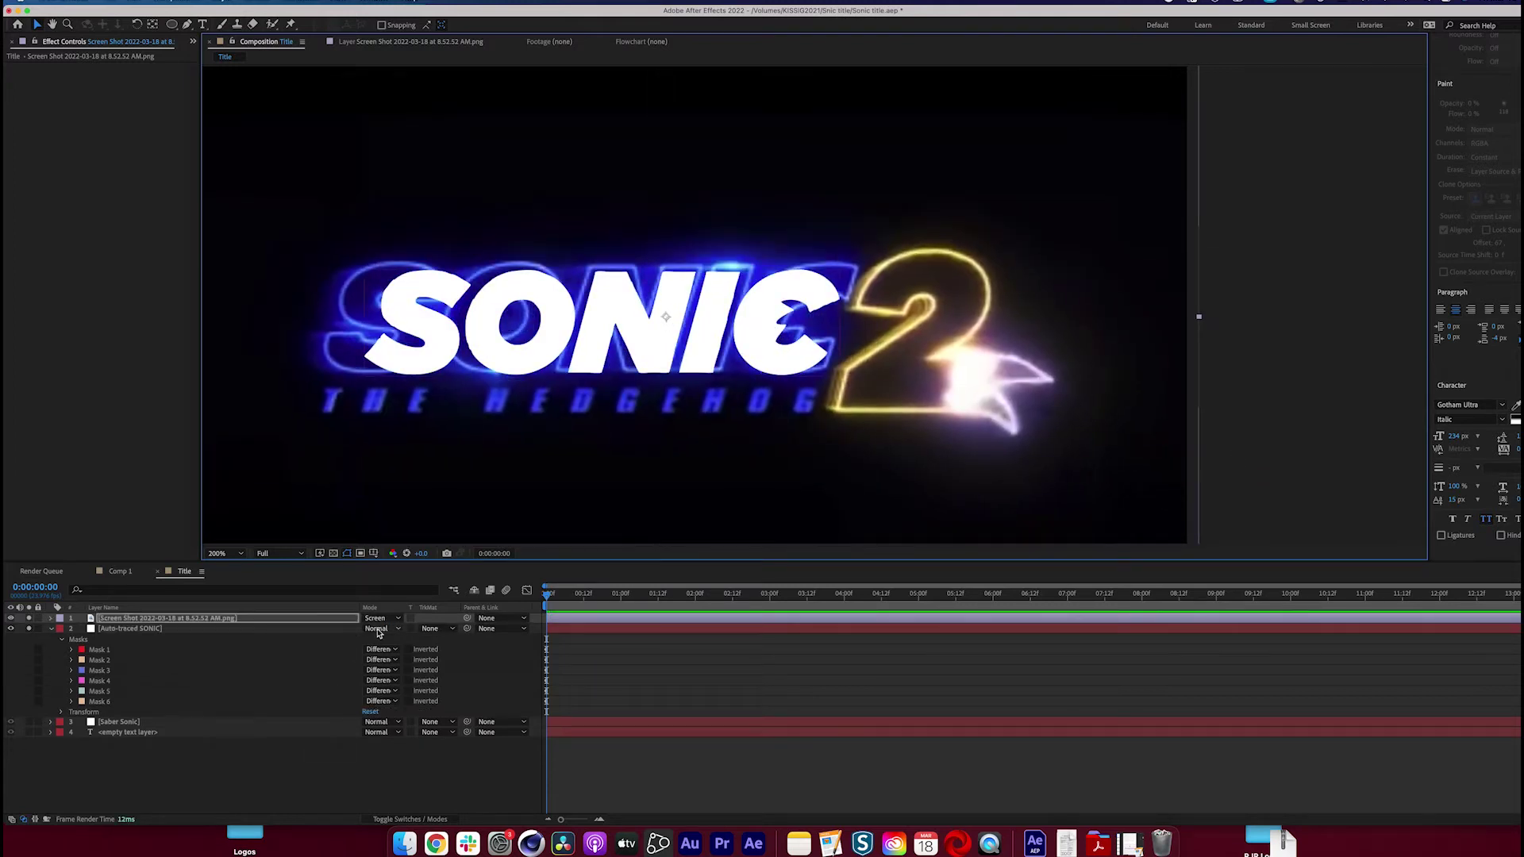
key(s)
drag(375, 629, 355, 628)
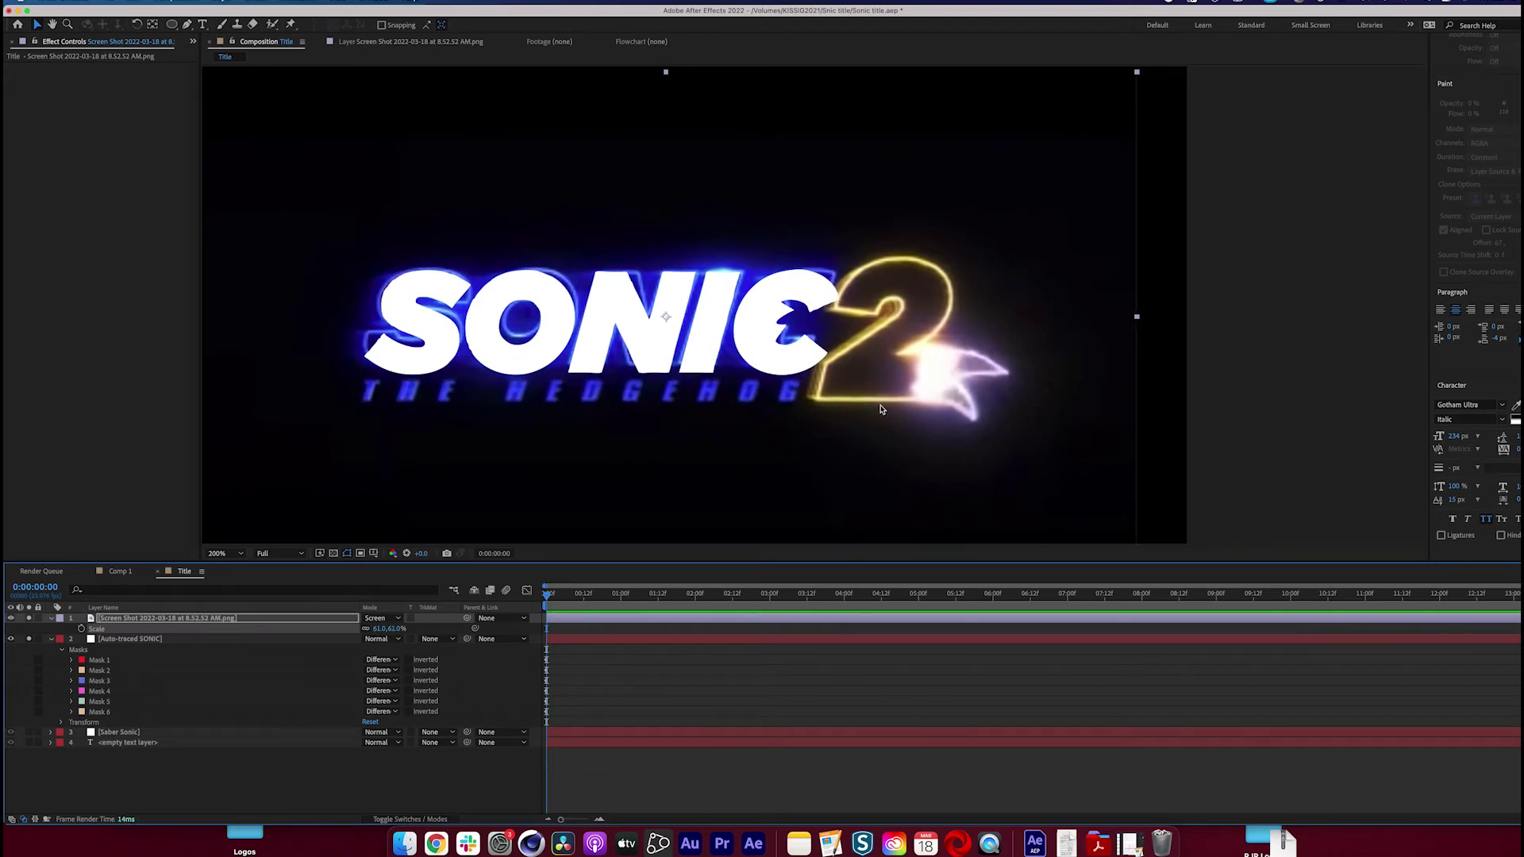
Move the screenshot layer below the auto-traced SONIC layer and hide the traced fill to expose the reference C
scroll(880, 408, up, 2)
drag(143, 623, 149, 705)
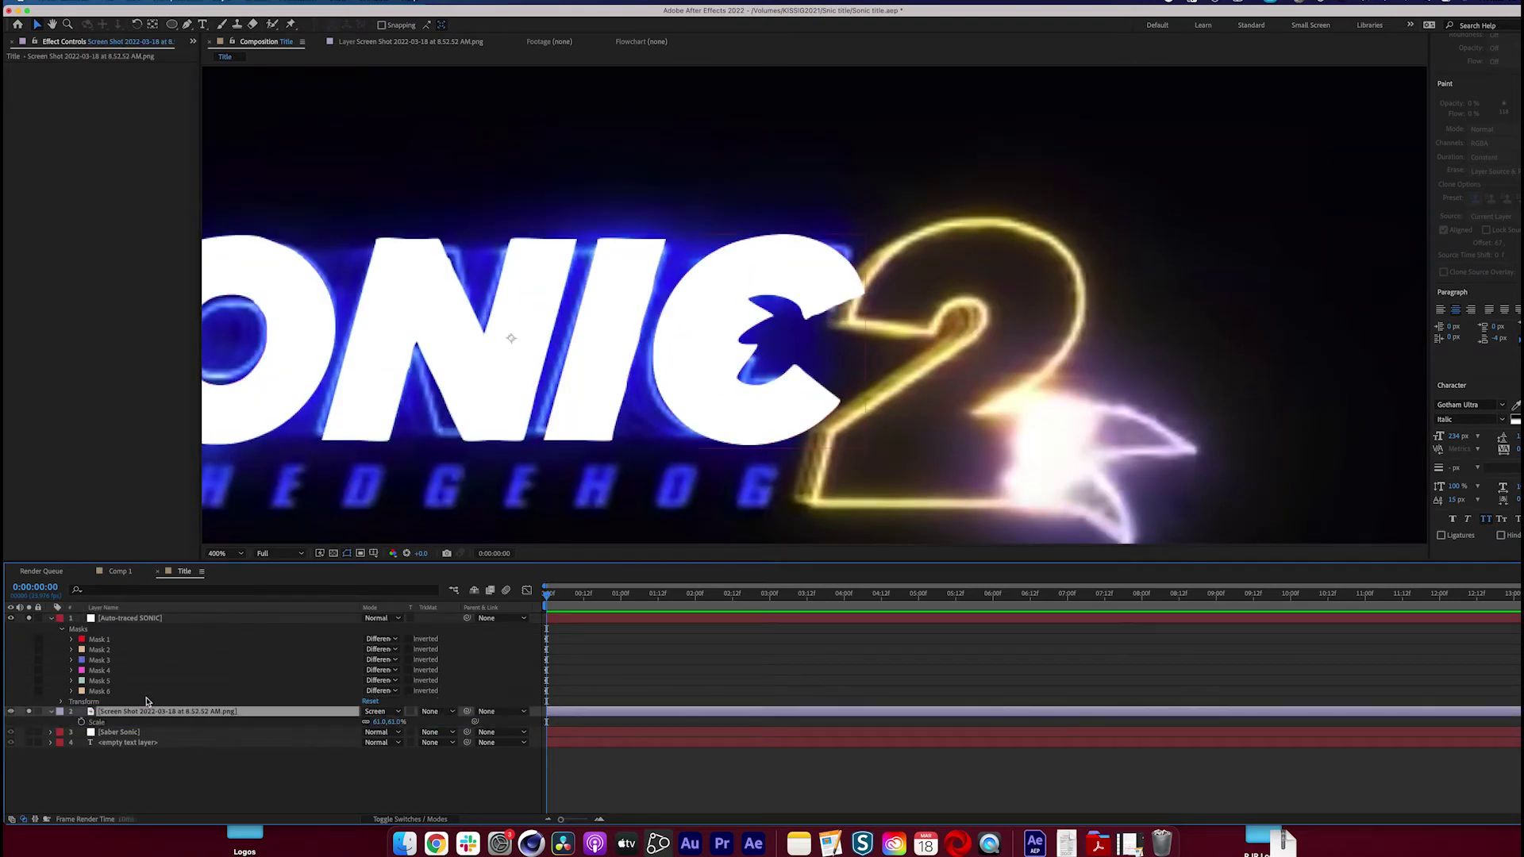
click(143, 620)
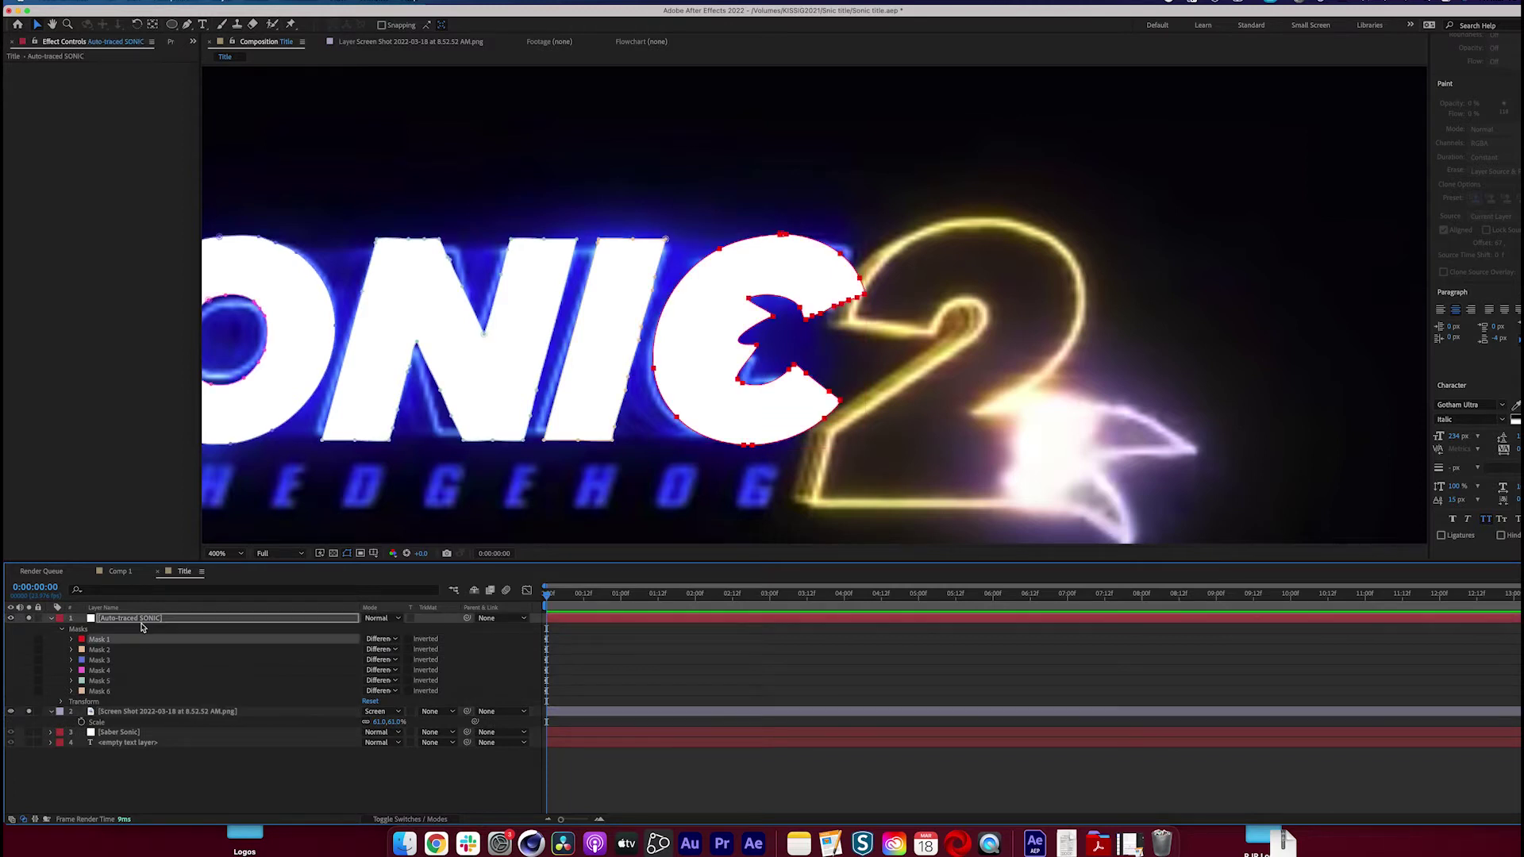
click(12, 622)
scroll(750, 367, up, 1)
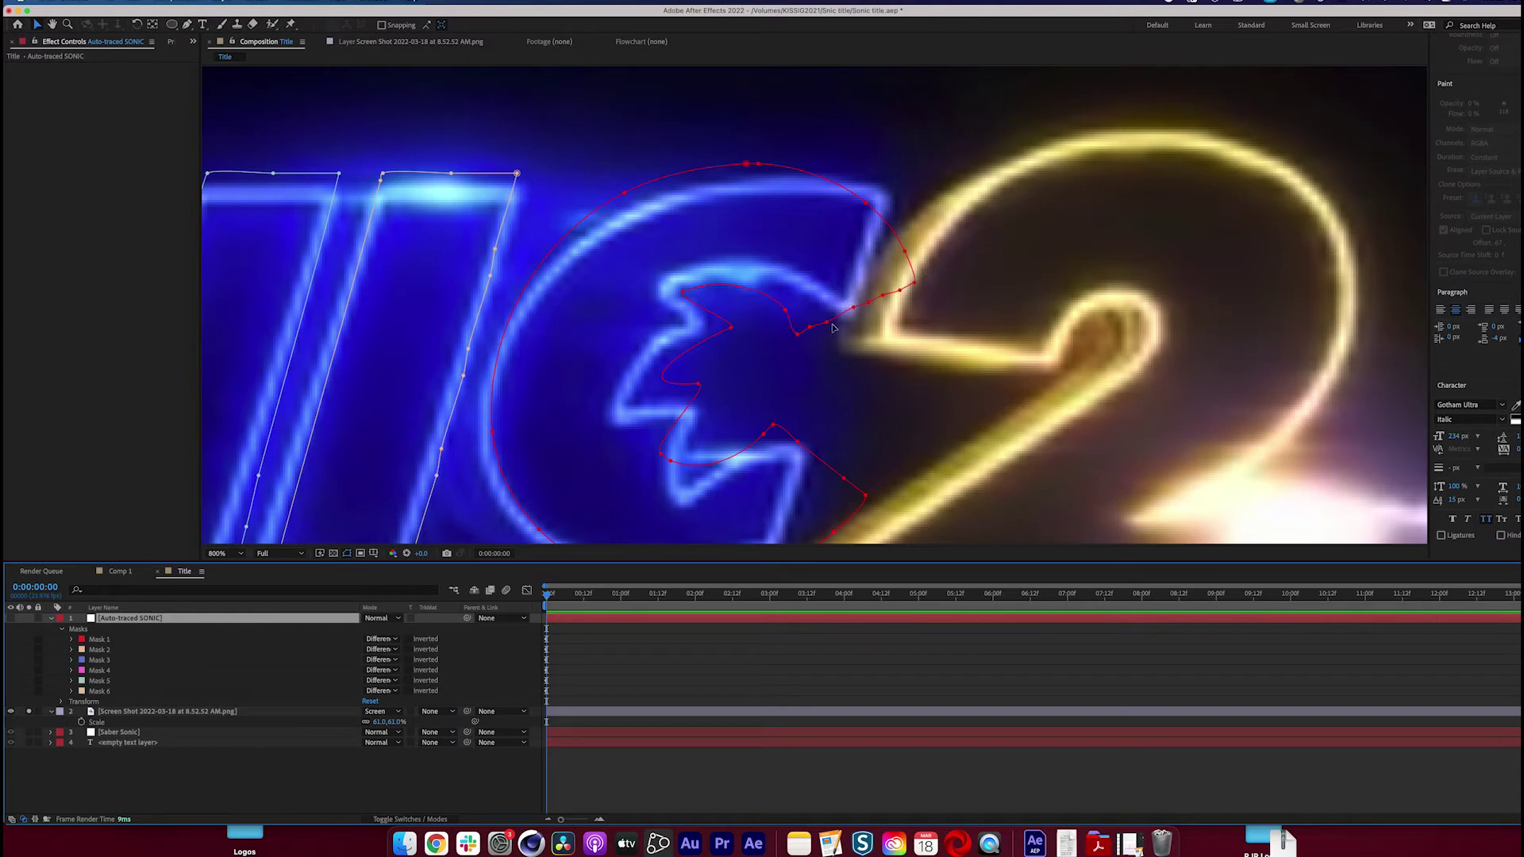
Remove surplus points from the C mask and reshape its outline and inner spikes to match the reference C
click(826, 327)
drag(187, 24, 231, 54)
click(827, 323)
key(v)
drag(797, 334, 800, 283)
drag(683, 292, 664, 282)
drag(699, 384, 692, 413)
drag(731, 326, 692, 326)
click(693, 326)
drag(810, 432, 793, 427)
key(.)
click(885, 299)
key(.)
scroll(790, 241, up, 1)
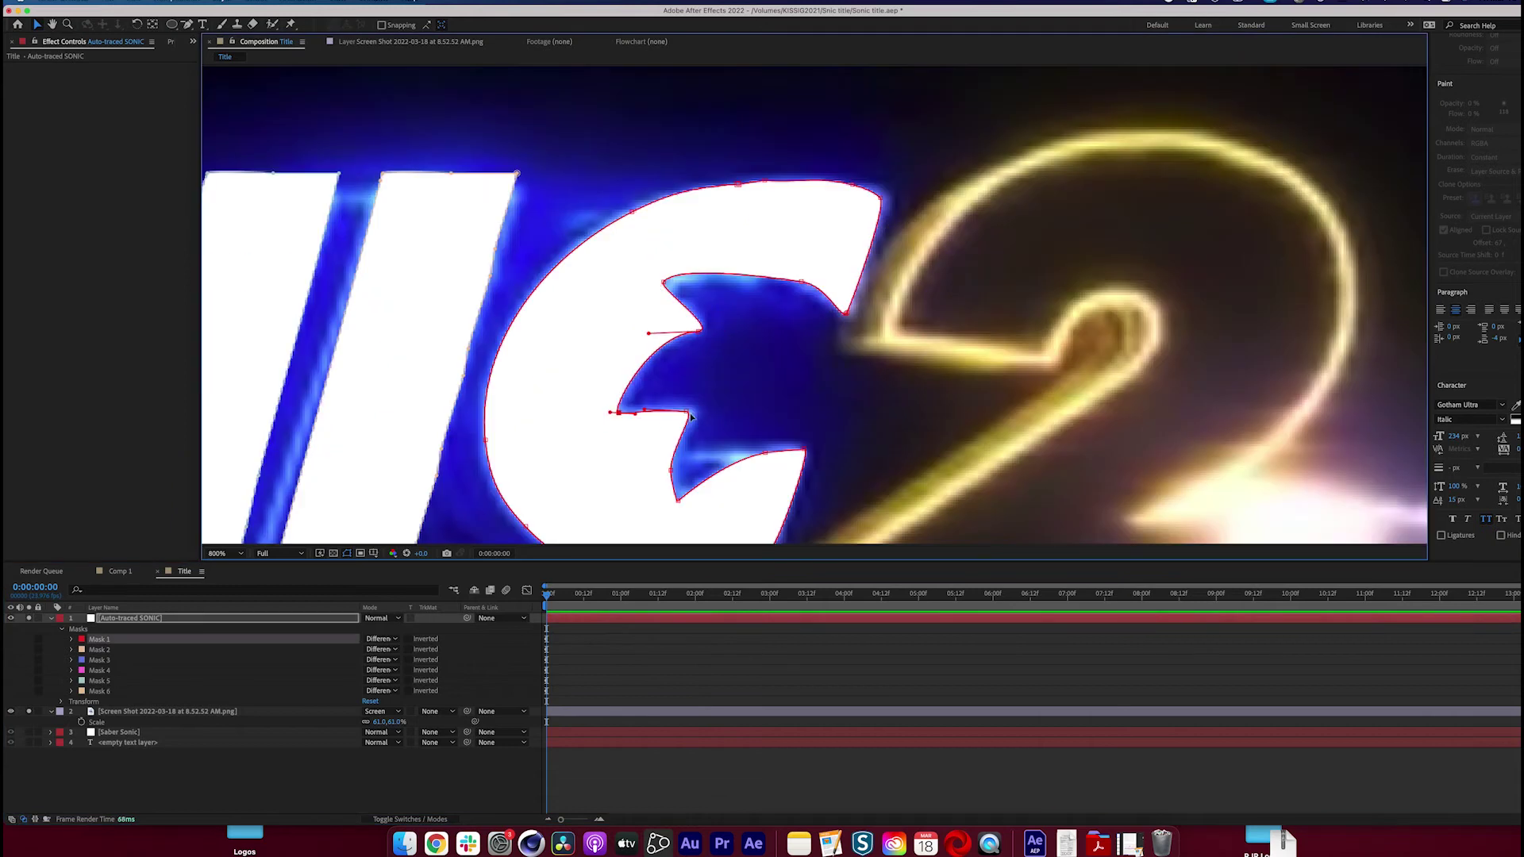
scroll(790, 240, down, 1)
scroll(815, 308, up, 1)
scroll(754, 436, down, 1)
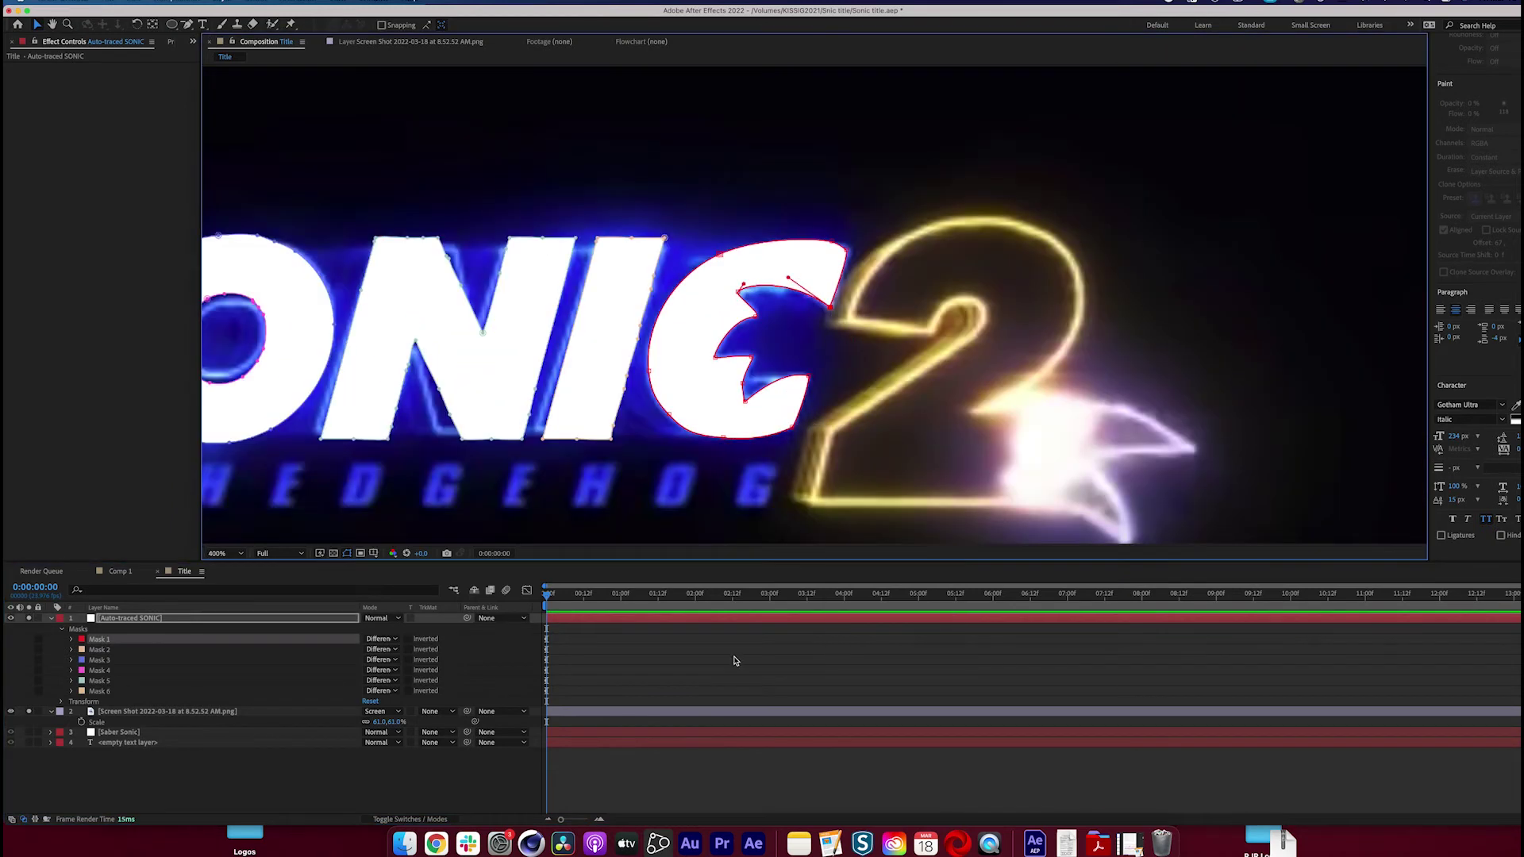
scroll(634, 519, down, 1)
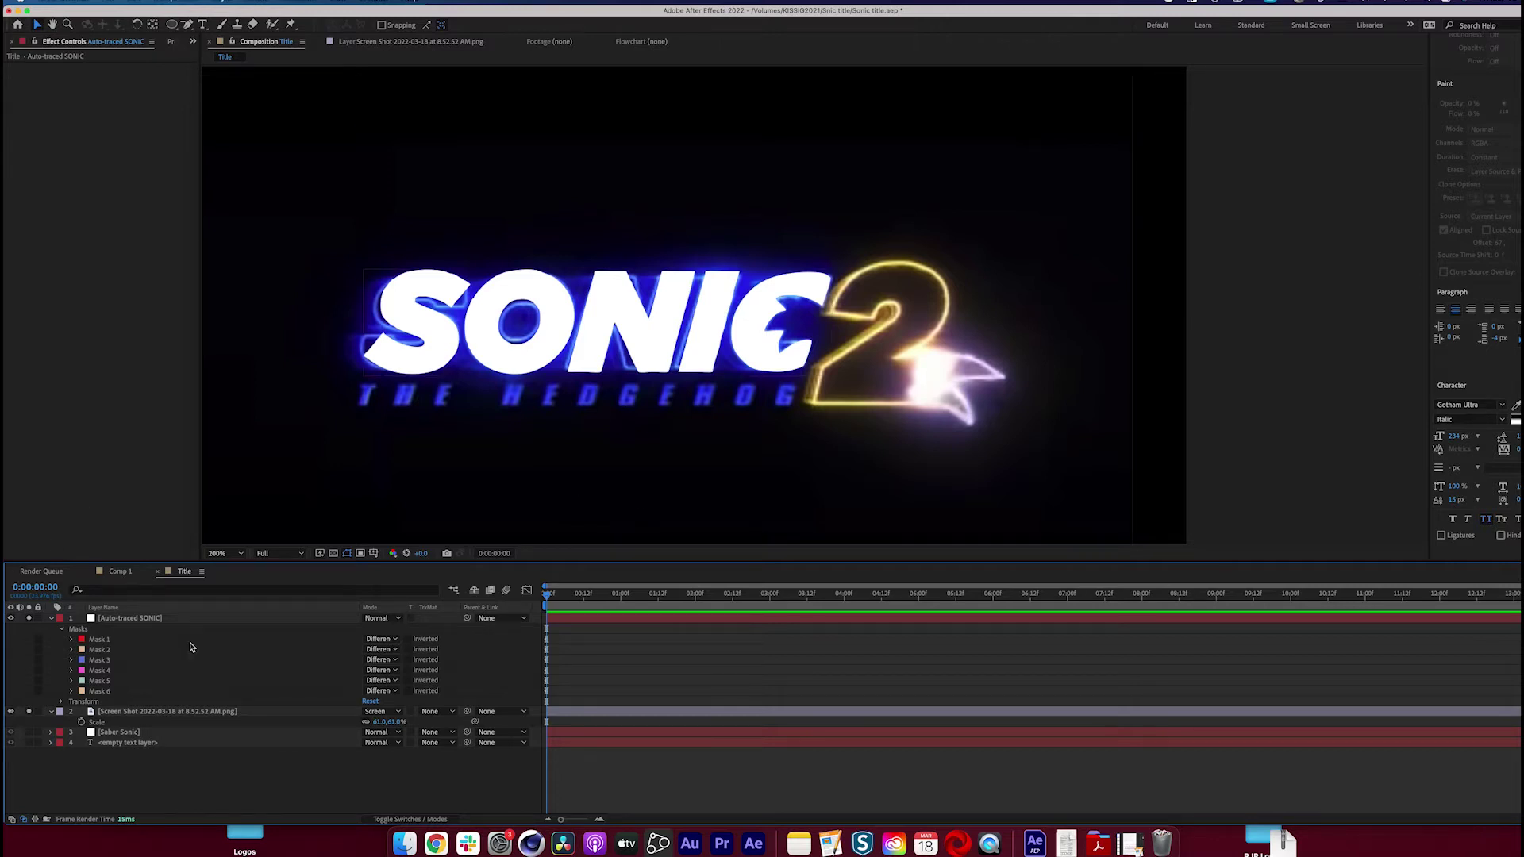
Set the core type of the Saber effect on the Saber Sonic layer to Layer Masks
click(153, 740)
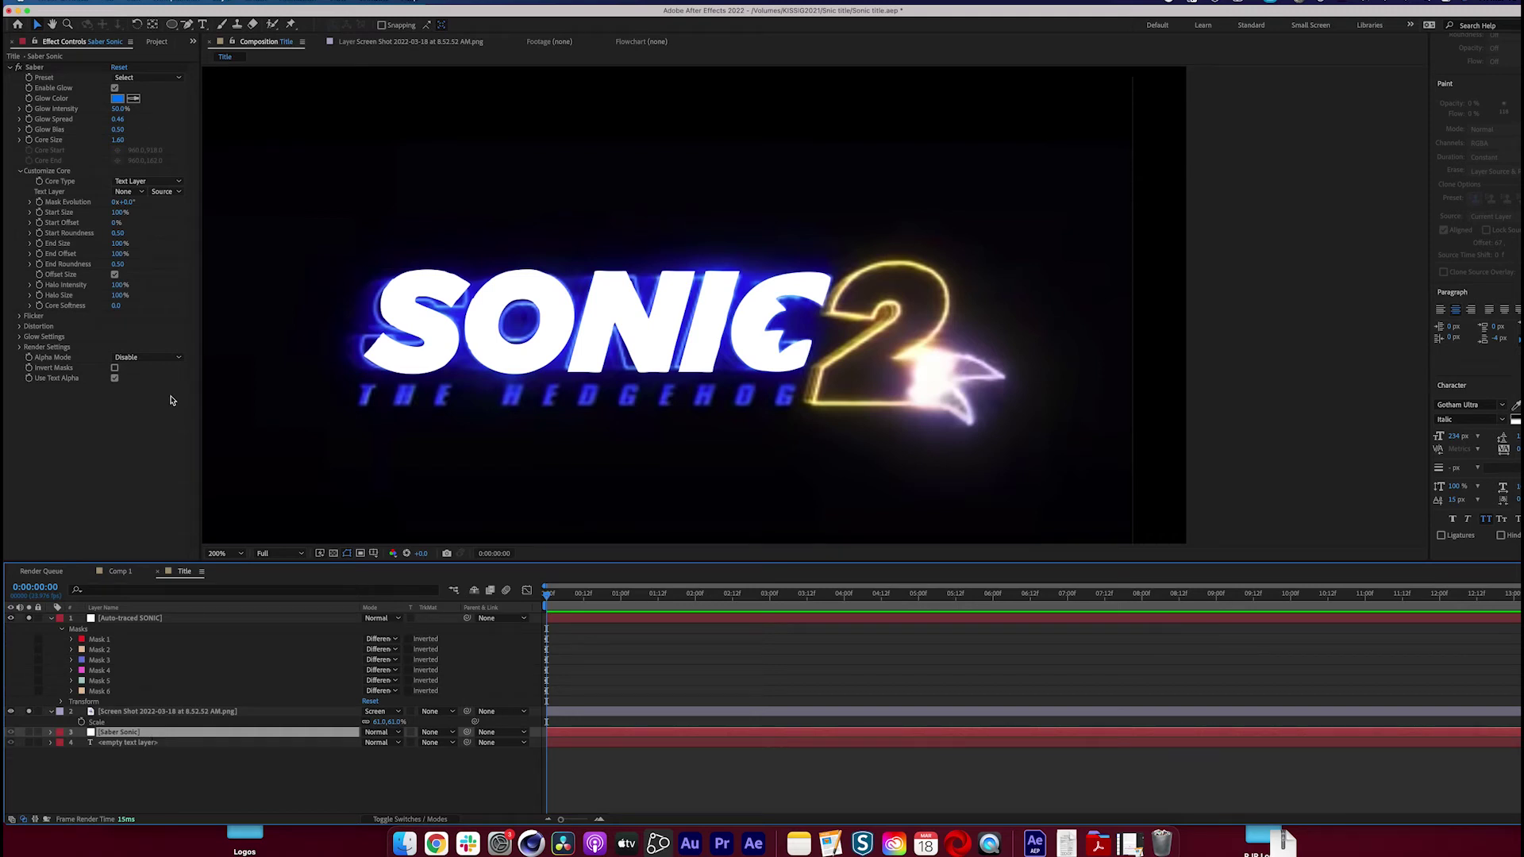
click(143, 184)
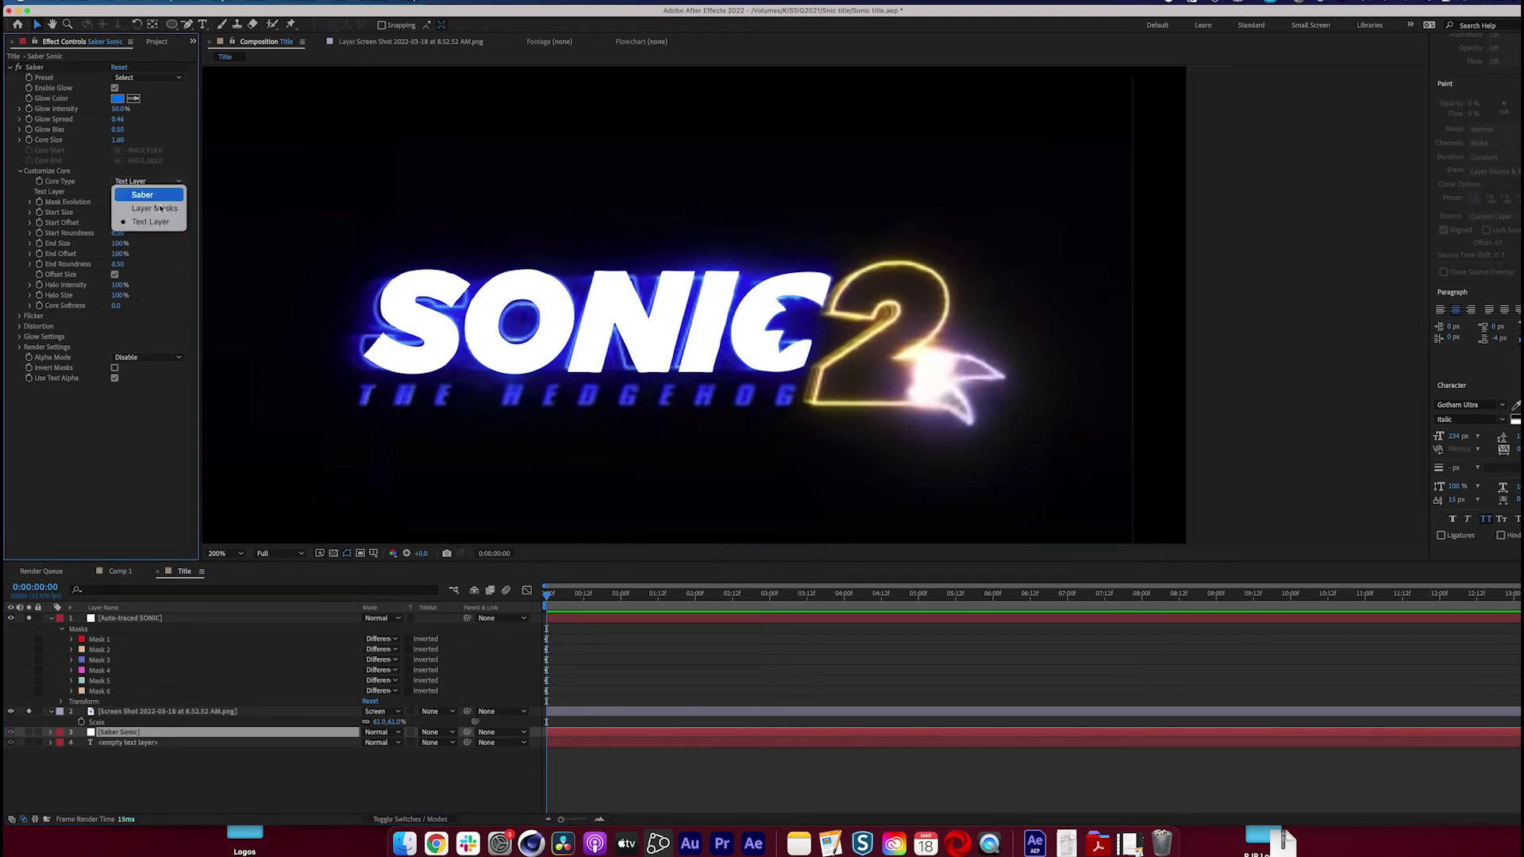
click(169, 211)
Copy Mask 1 through Mask 6 from the auto-traced SONIC layer onto the Saber Sonic layer
click(112, 608)
click(115, 618)
click(126, 643)
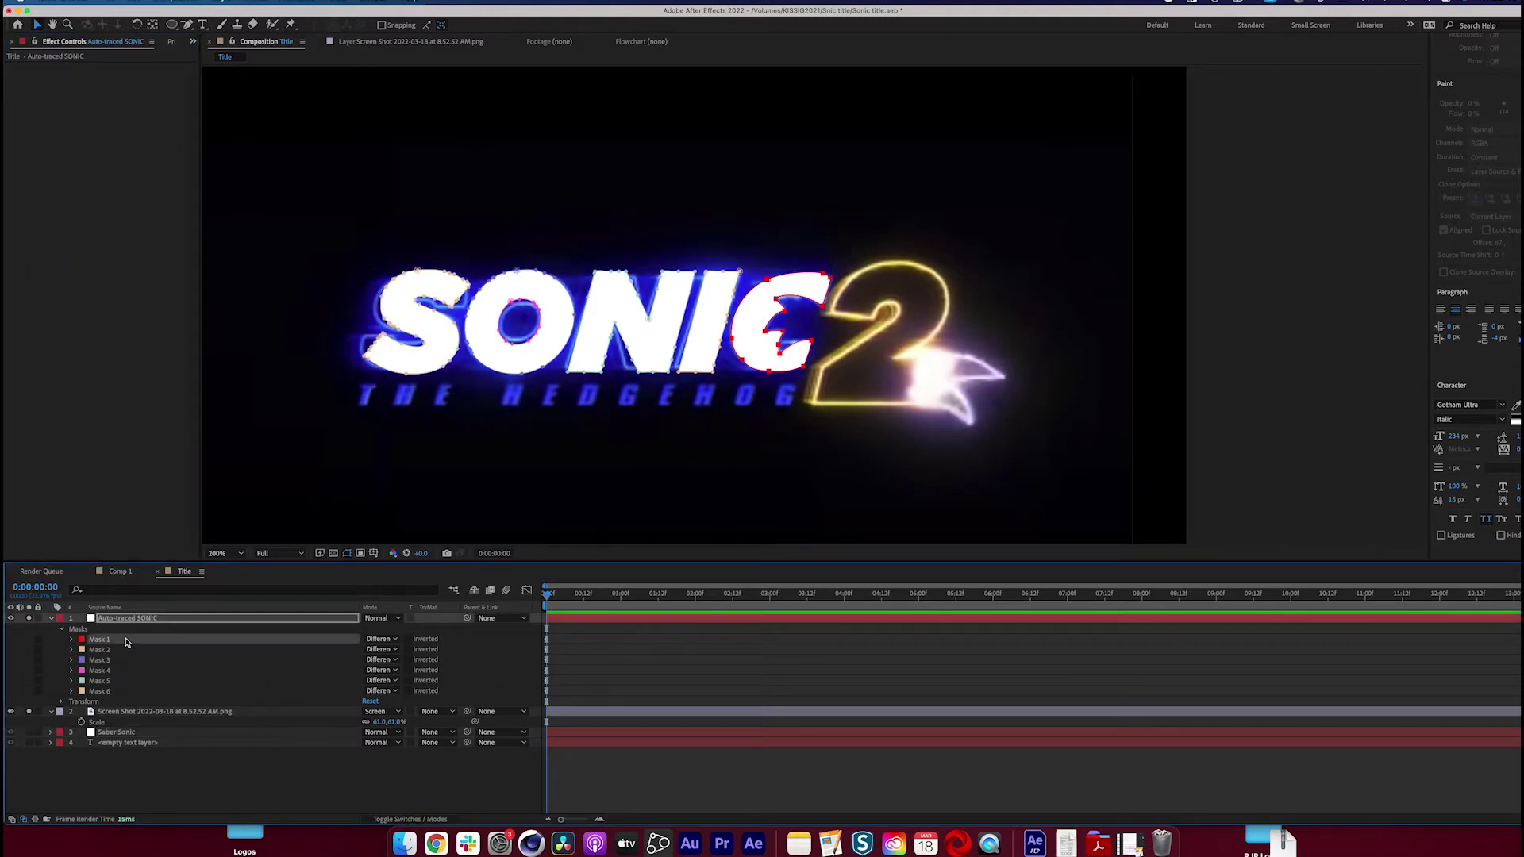
shift+click(115, 690)
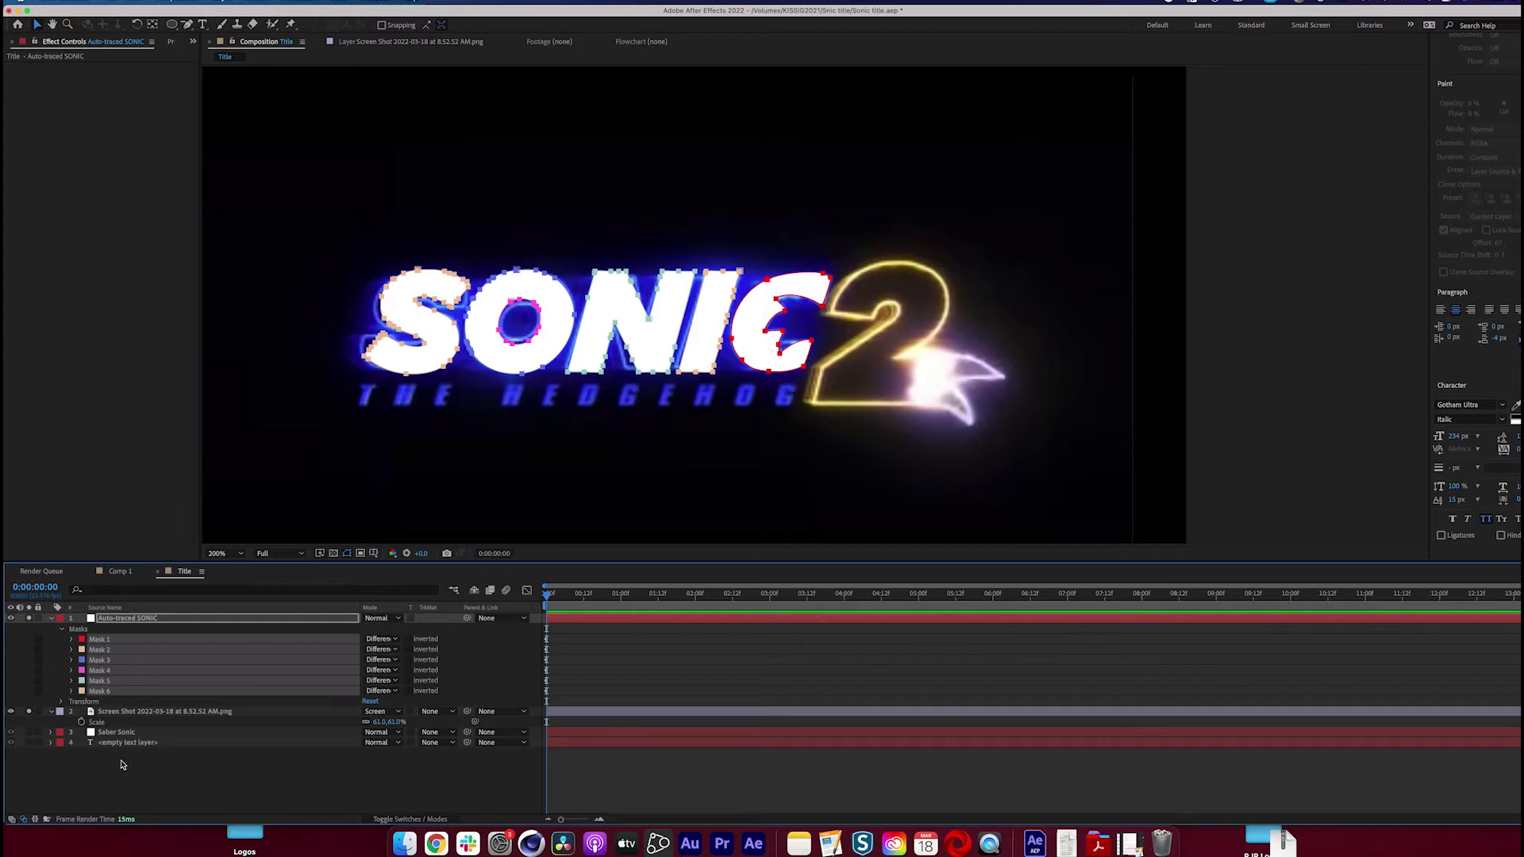
click(119, 732)
key(Return)
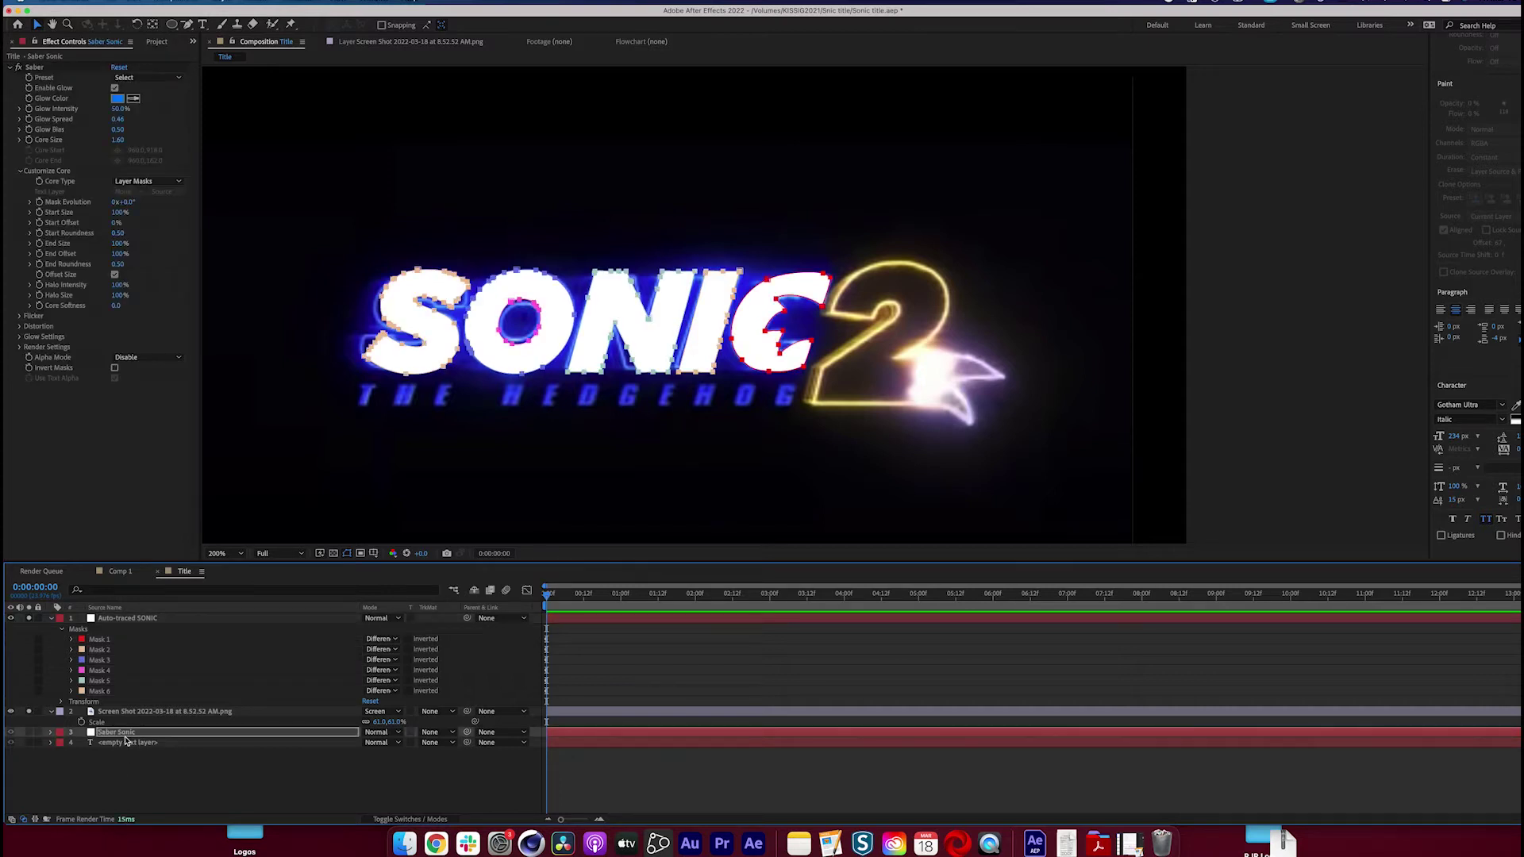
Solo the Saber Sonic layer and hide the auto-traced SONIC layer
click(28, 732)
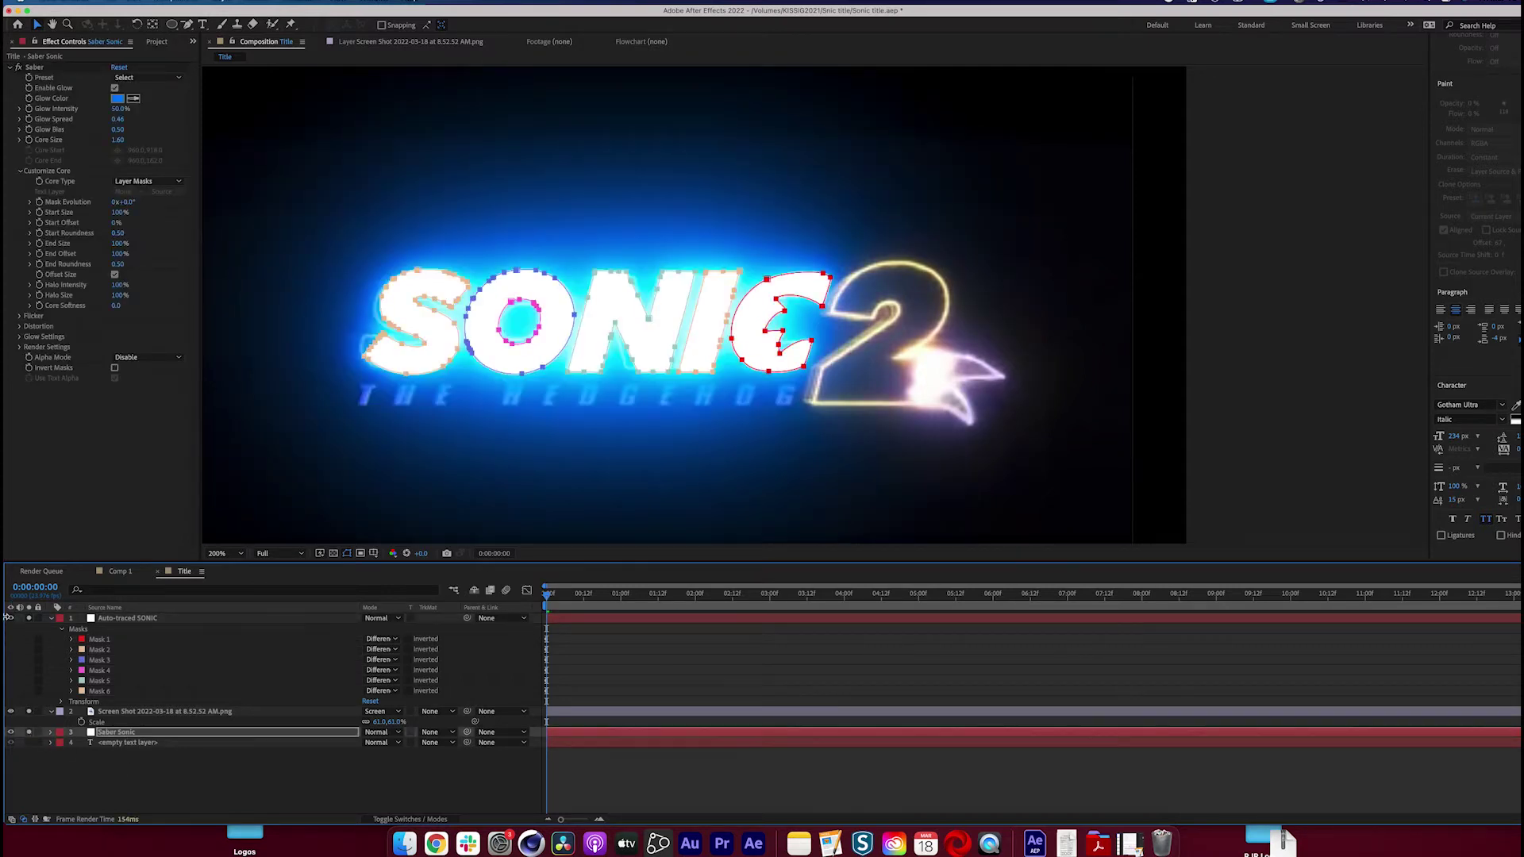
click(10, 618)
click(190, 767)
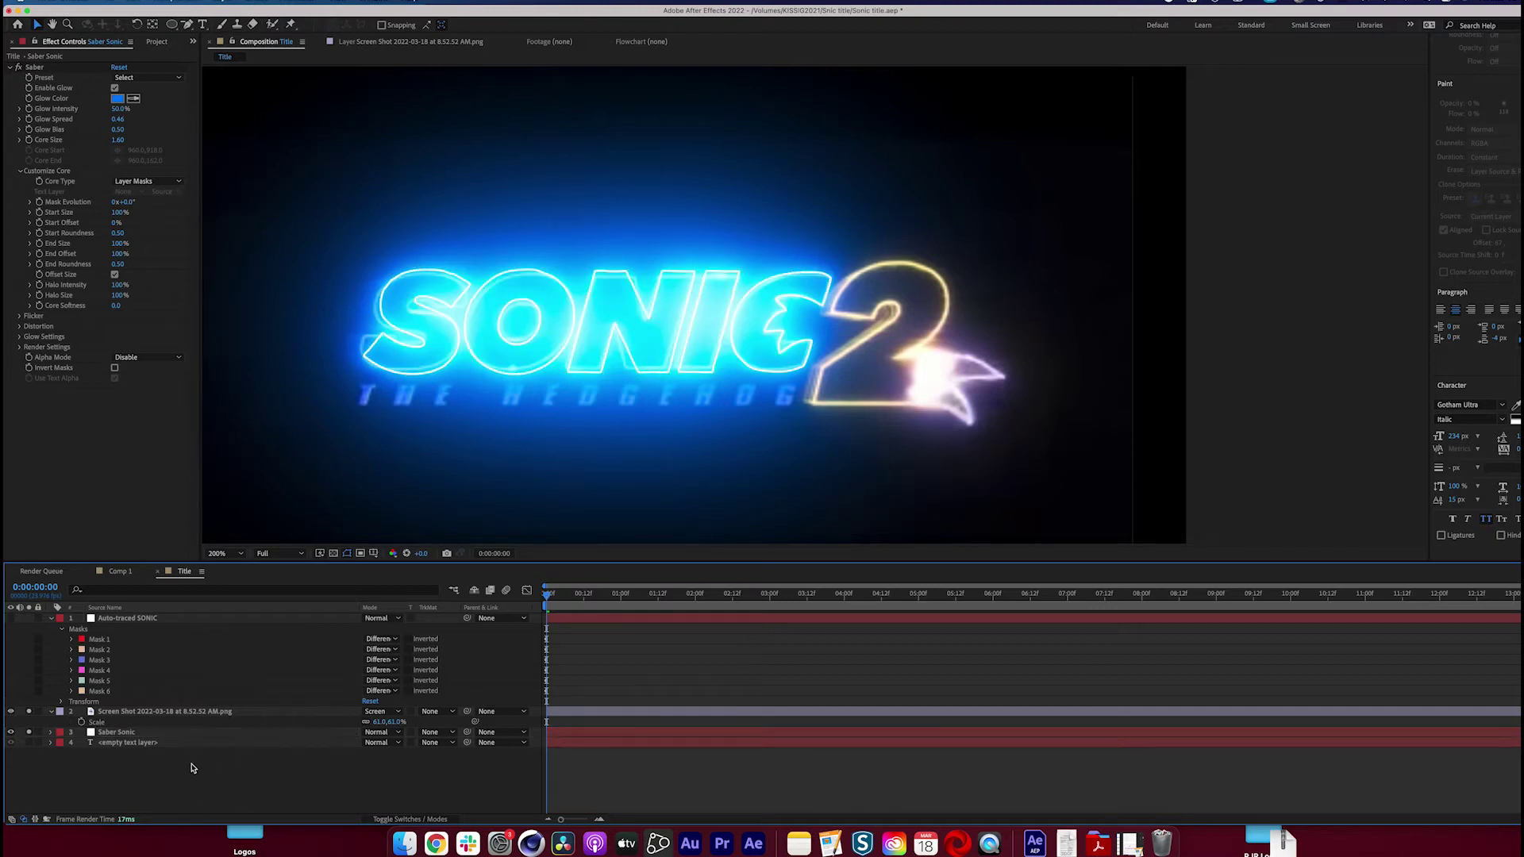
Hide the reference screenshot layer to view the SONIC glow on its own
click(160, 713)
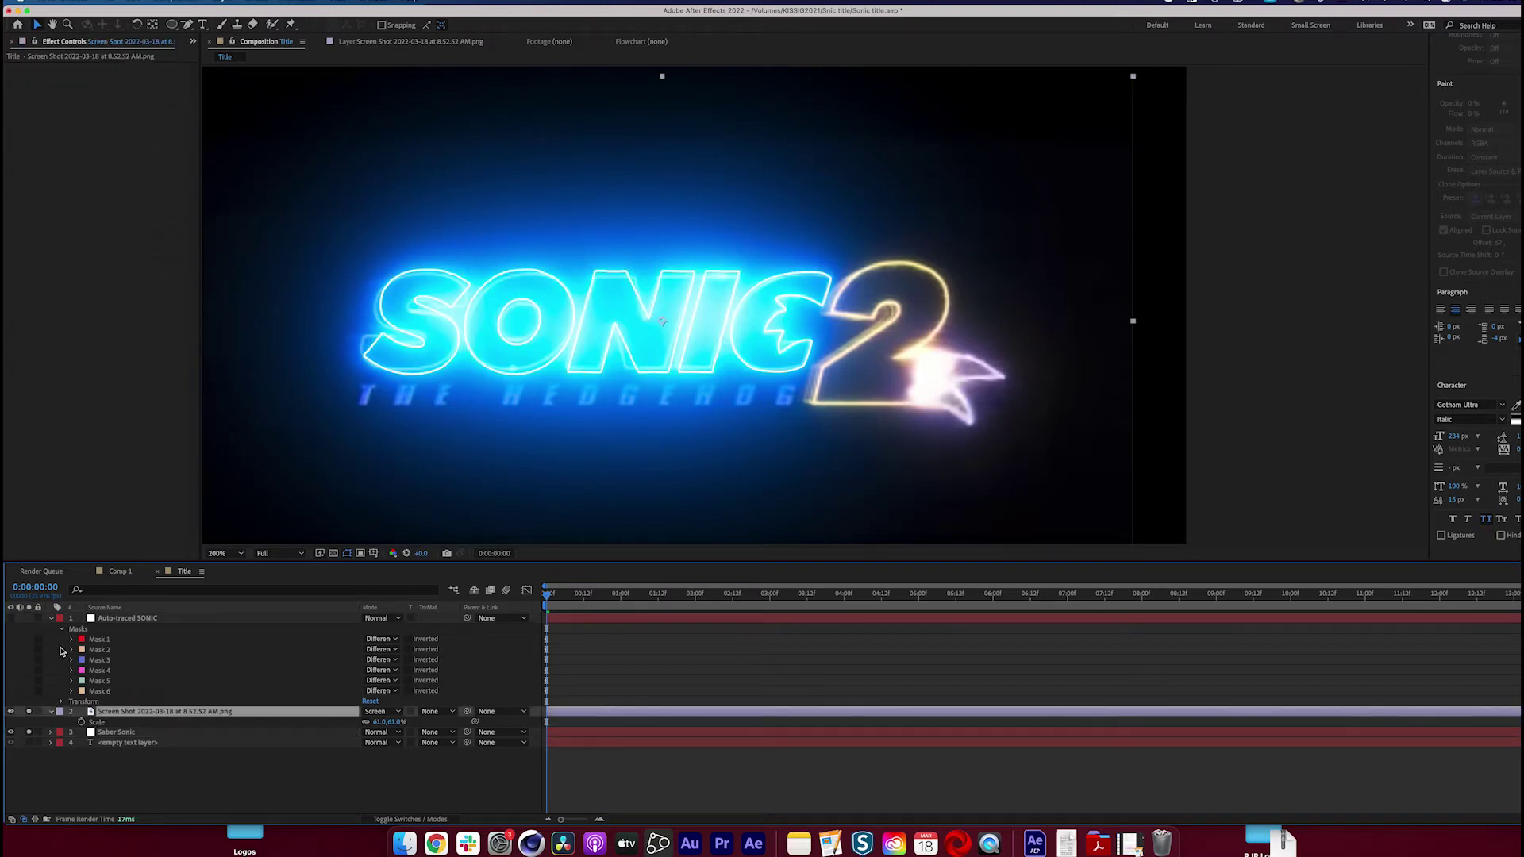
click(117, 622)
click(1025, 313)
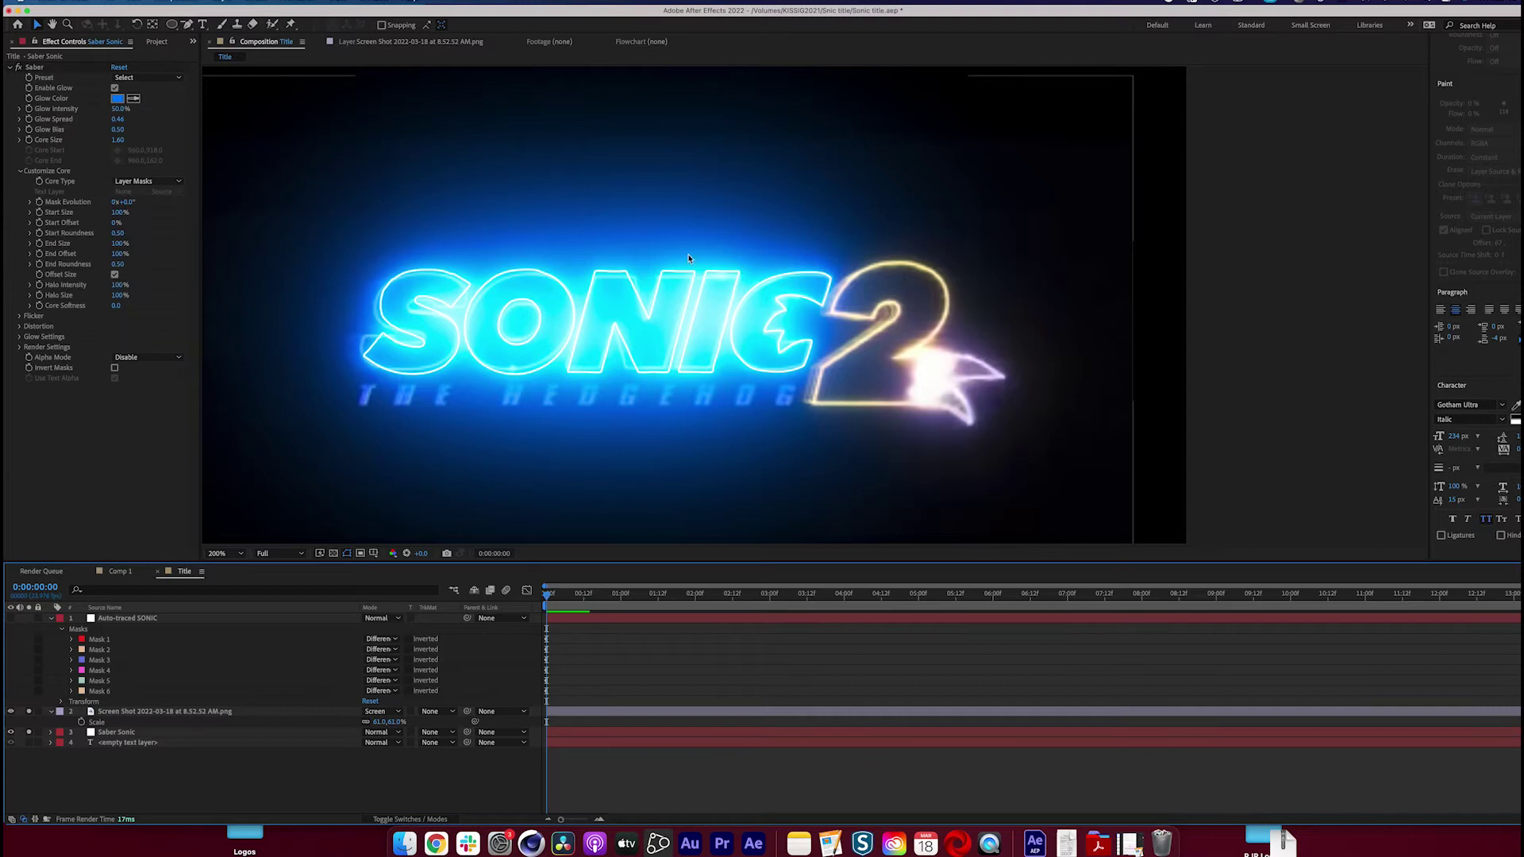
click(10, 711)
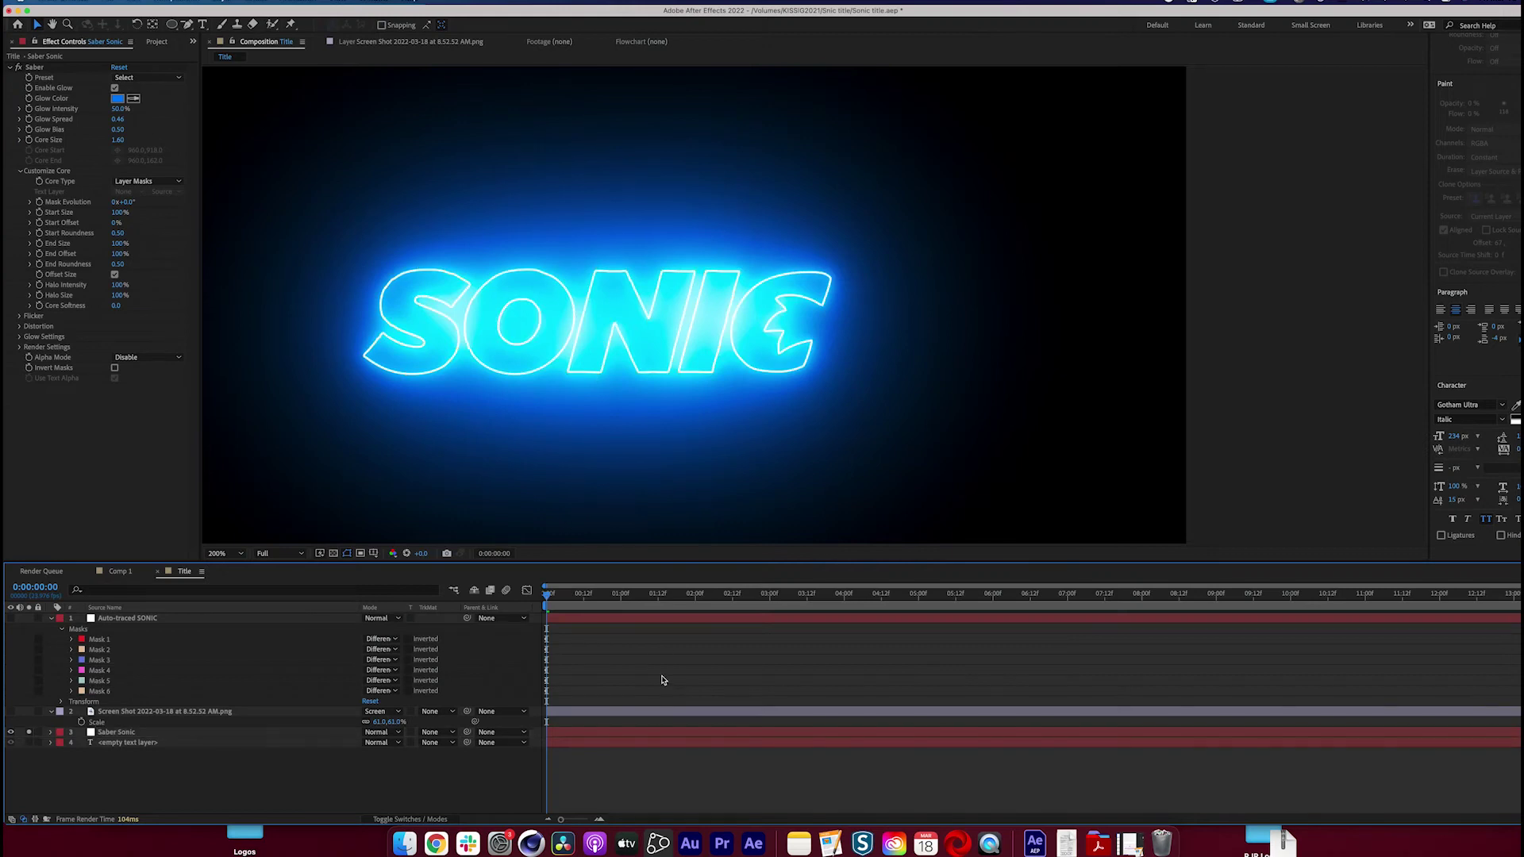
key(comma)
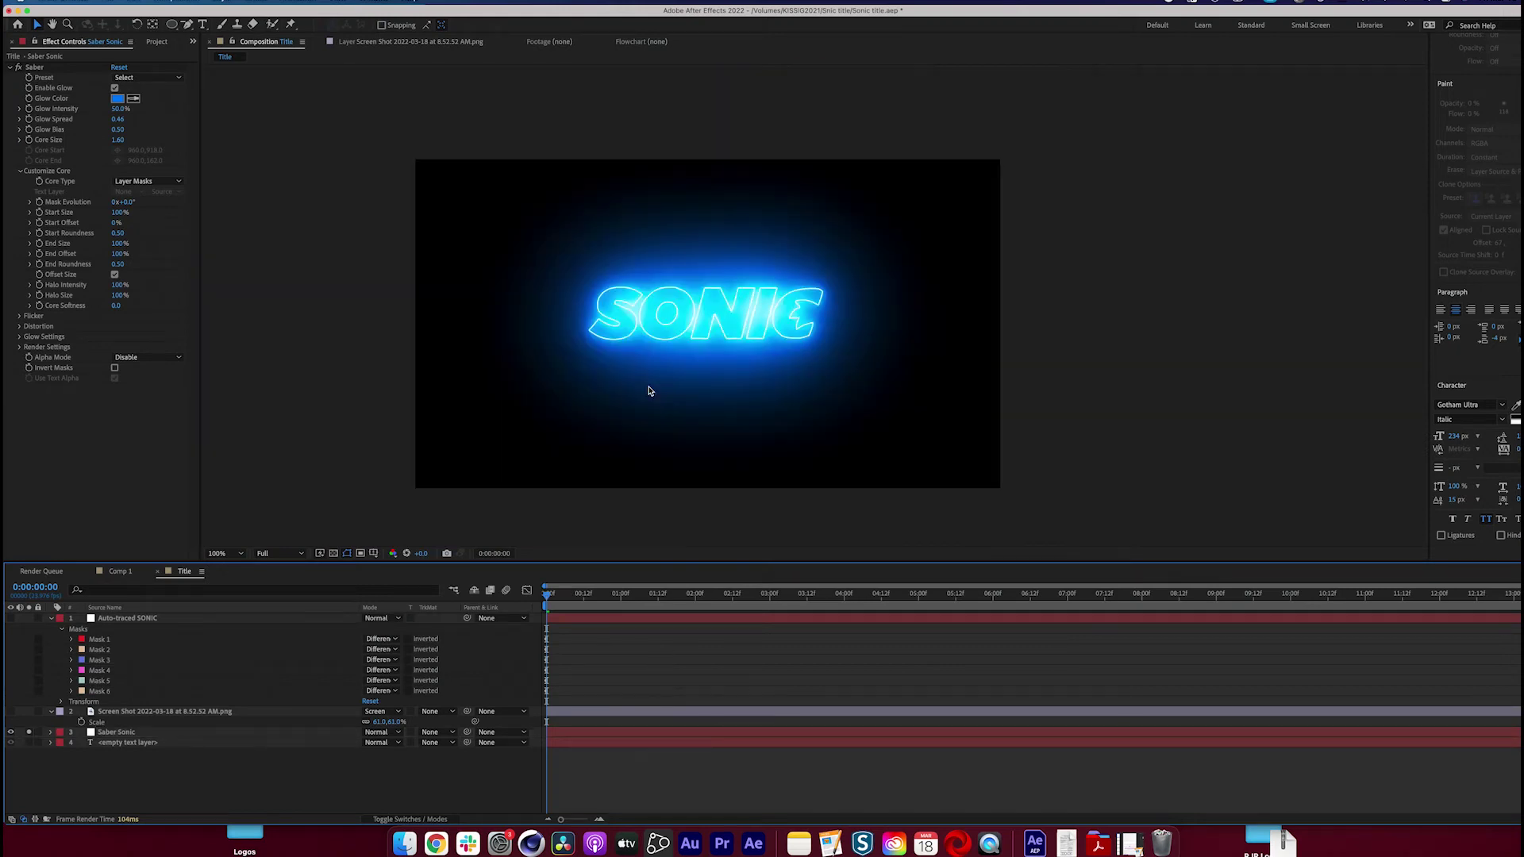
key(period)
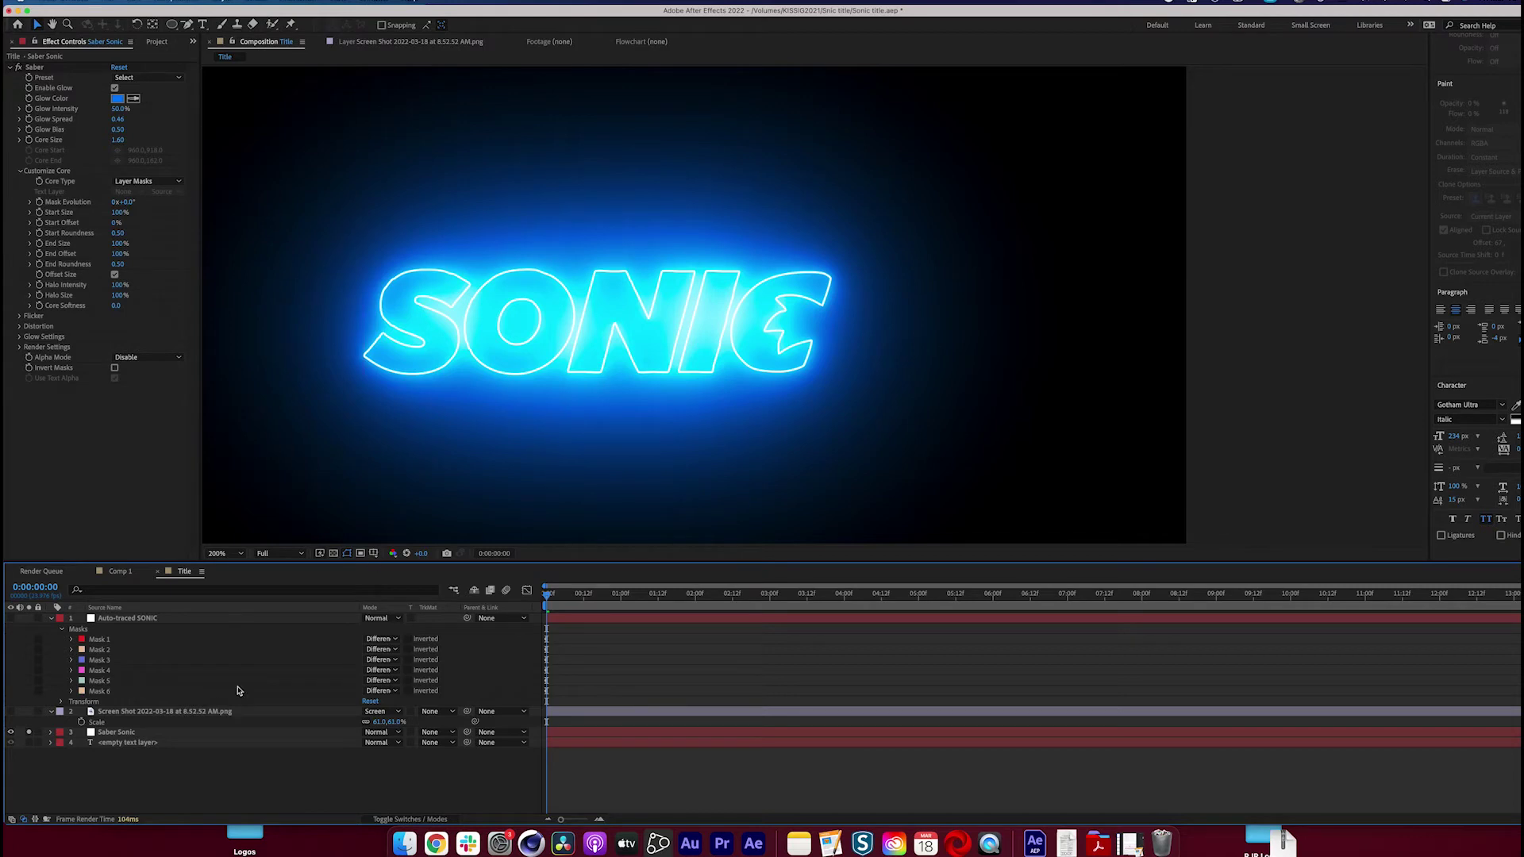
Add the text "2" in Gotham Ultra Italic and place it beside the C, slightly lower than the SONIC letters
click(188, 24)
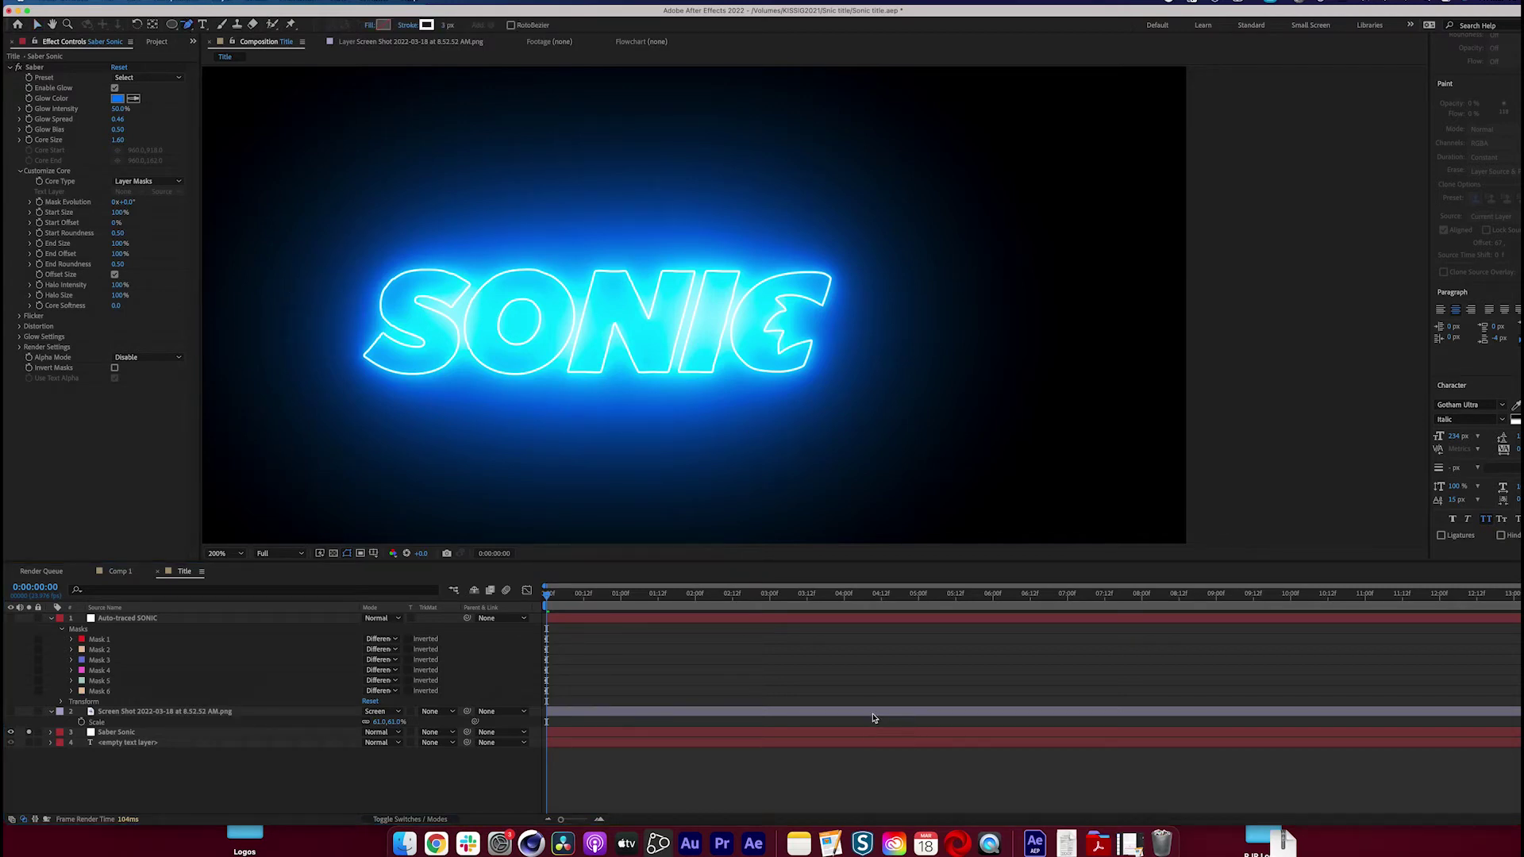
click(203, 24)
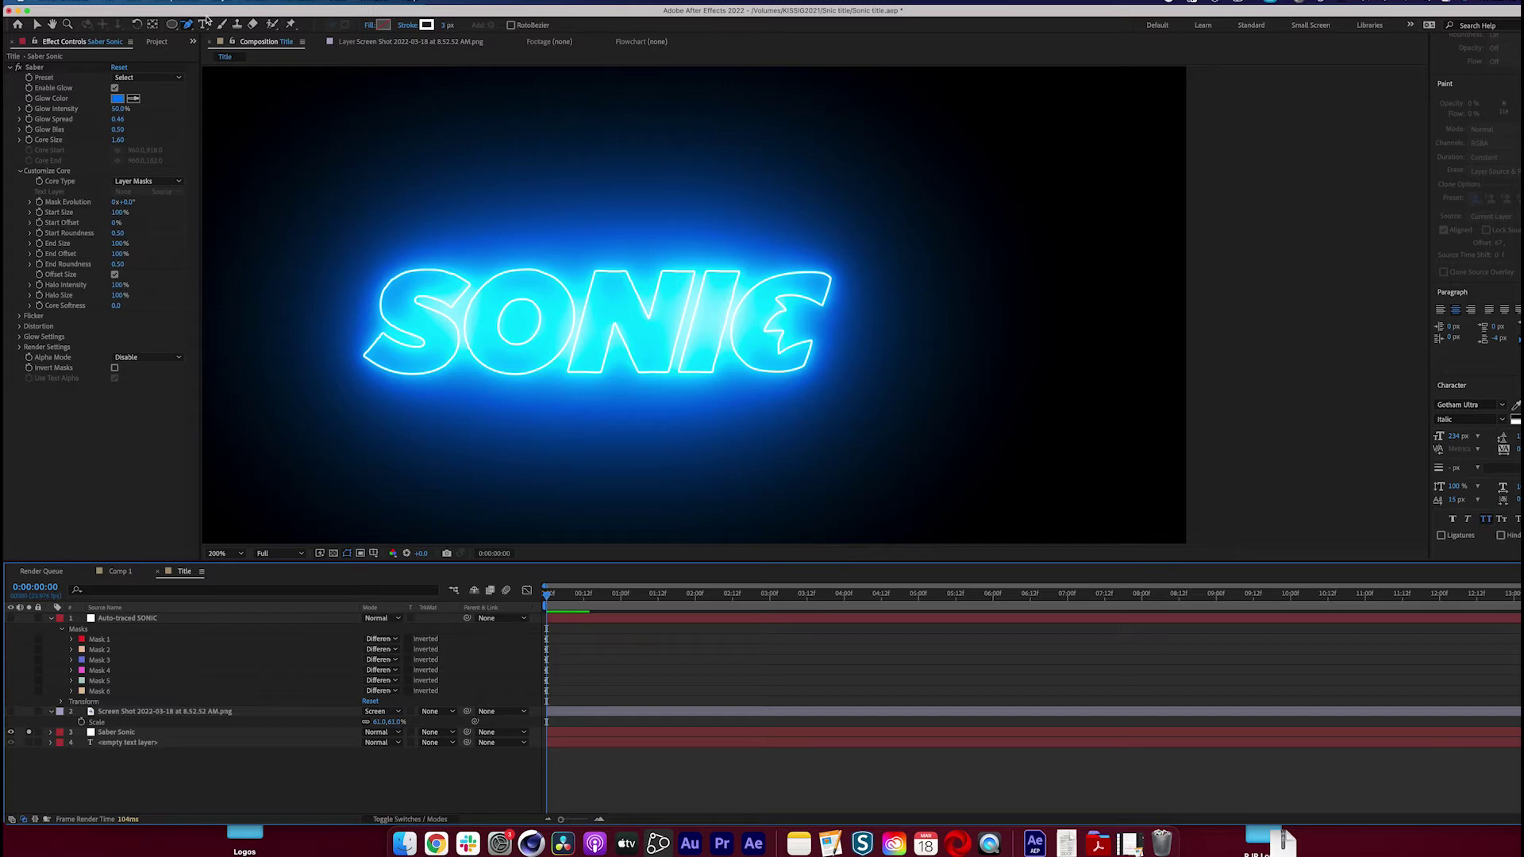
click(888, 349)
text(2)
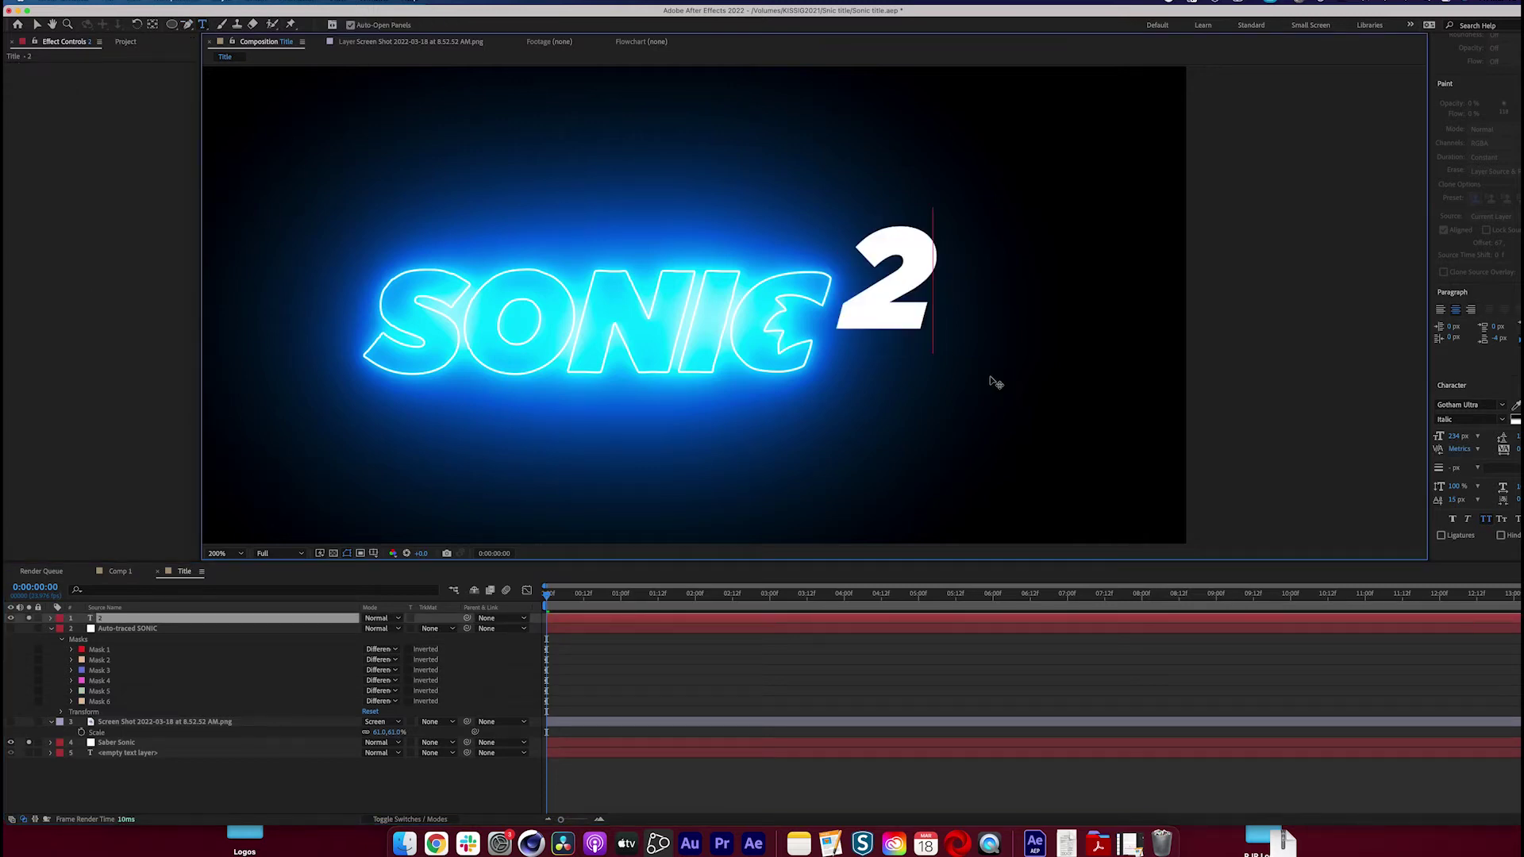
click(36, 24)
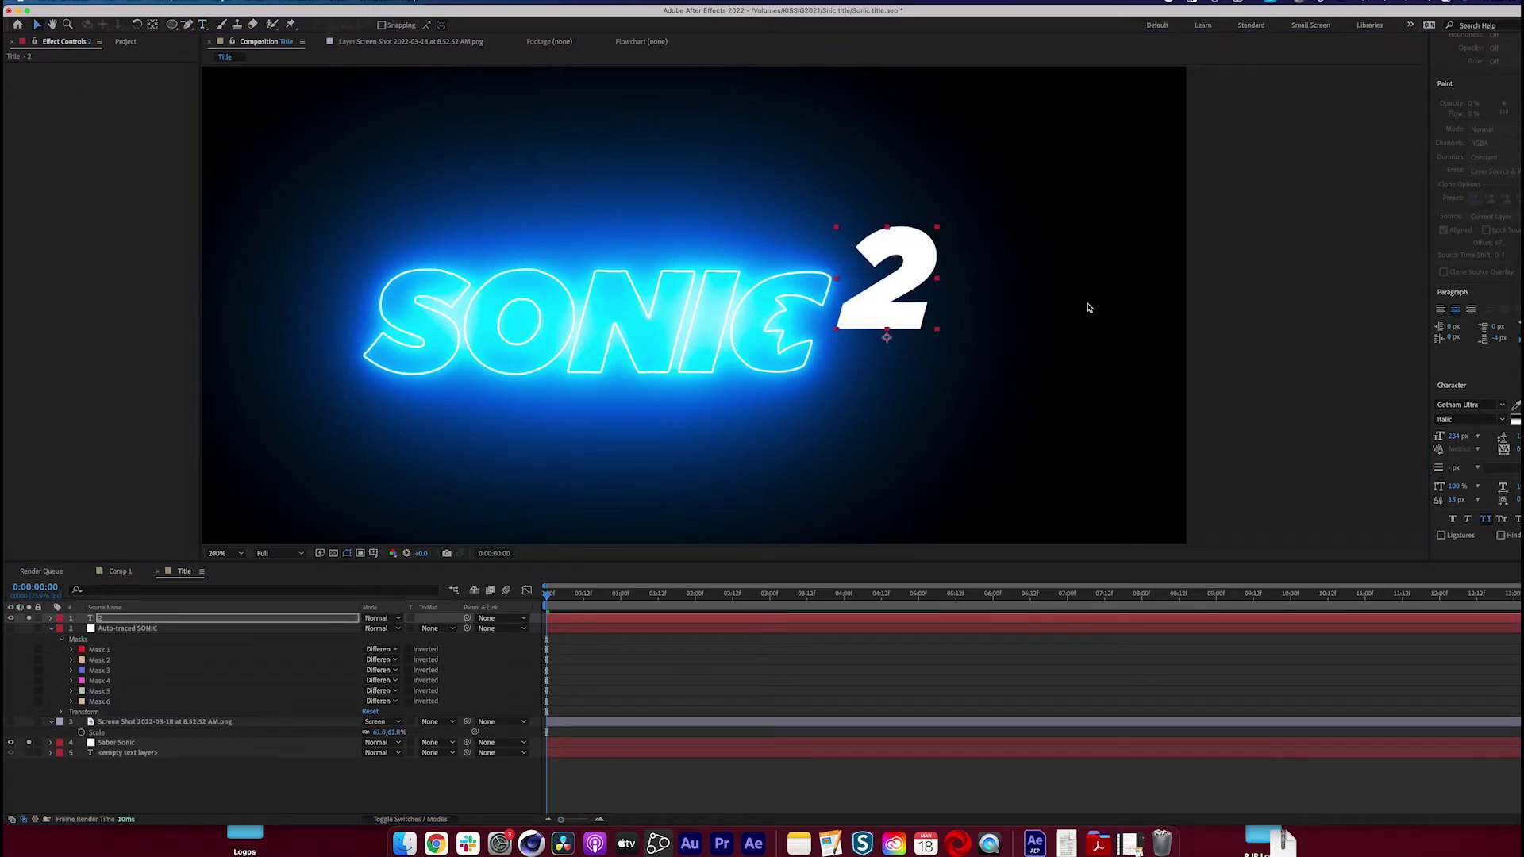
drag(889, 288, 907, 370)
key(shift+Up)
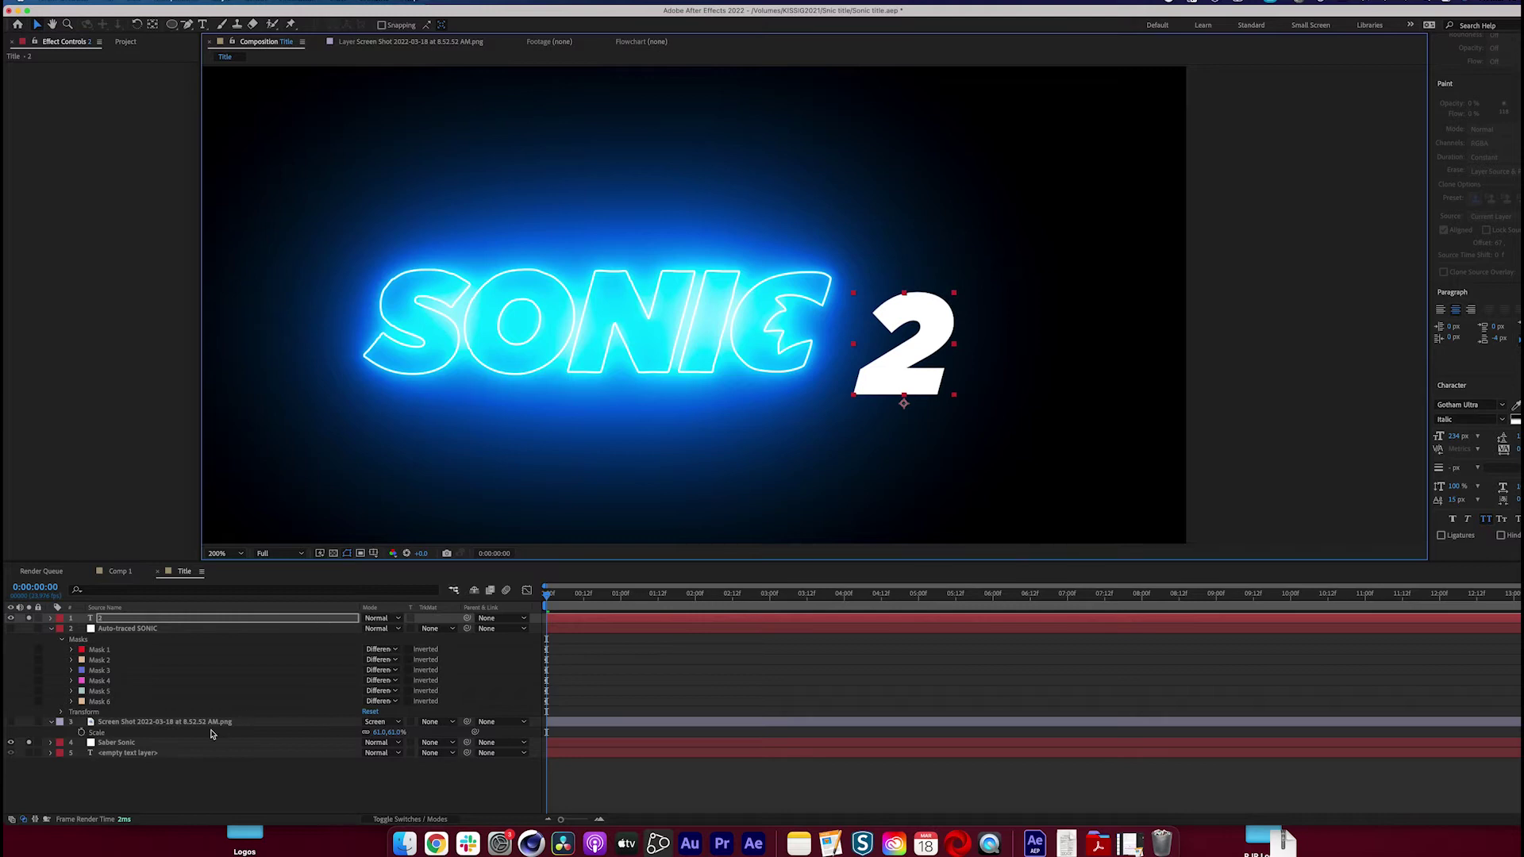
Set the font size of the 2 to 327 px and shift it slightly down and closer to the C
double_click(903, 377)
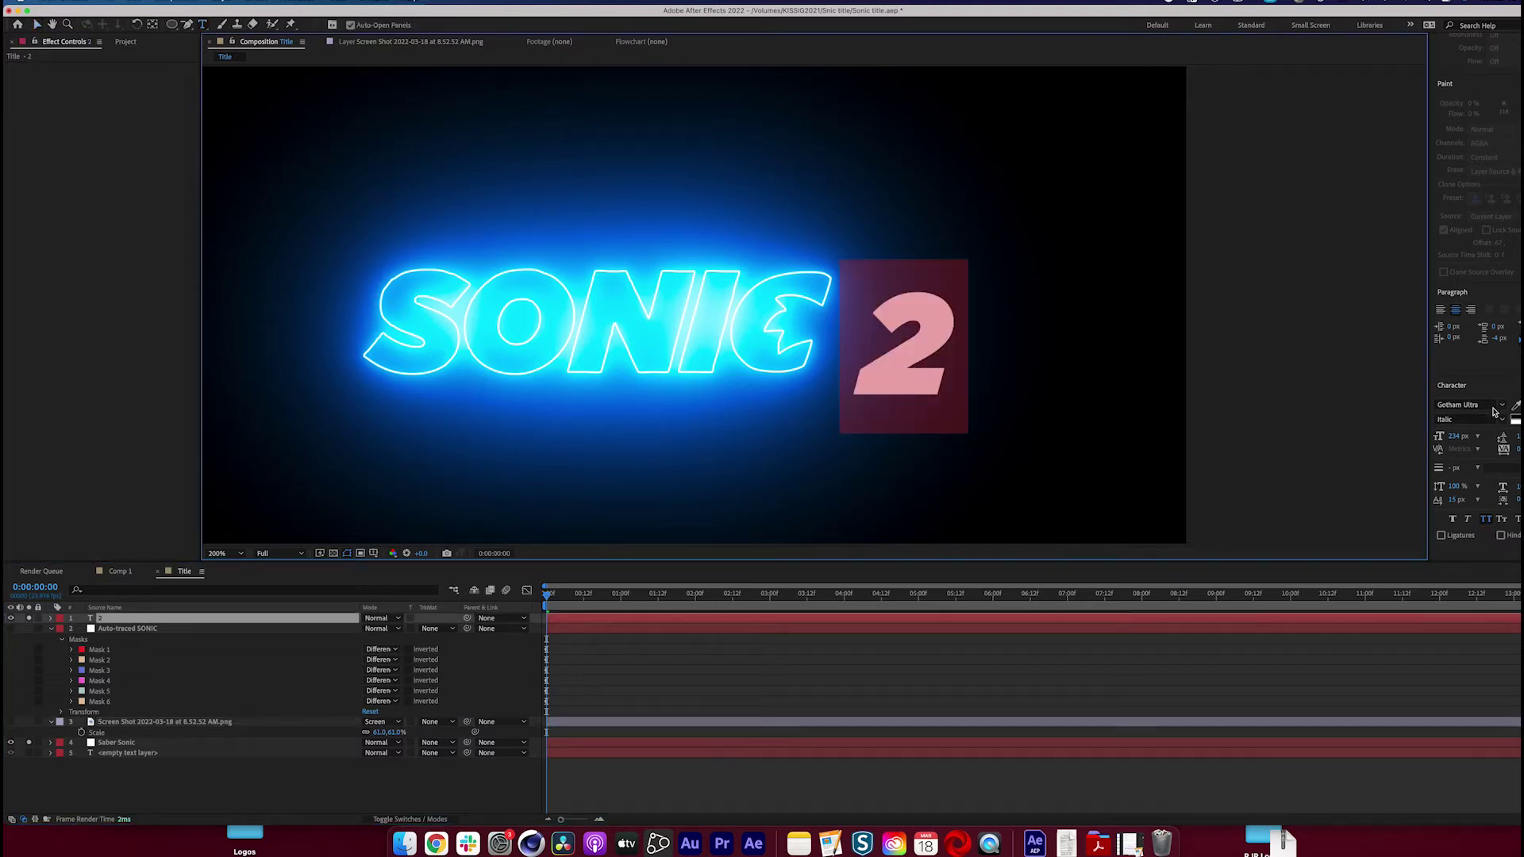
drag(1458, 437, 1523, 436)
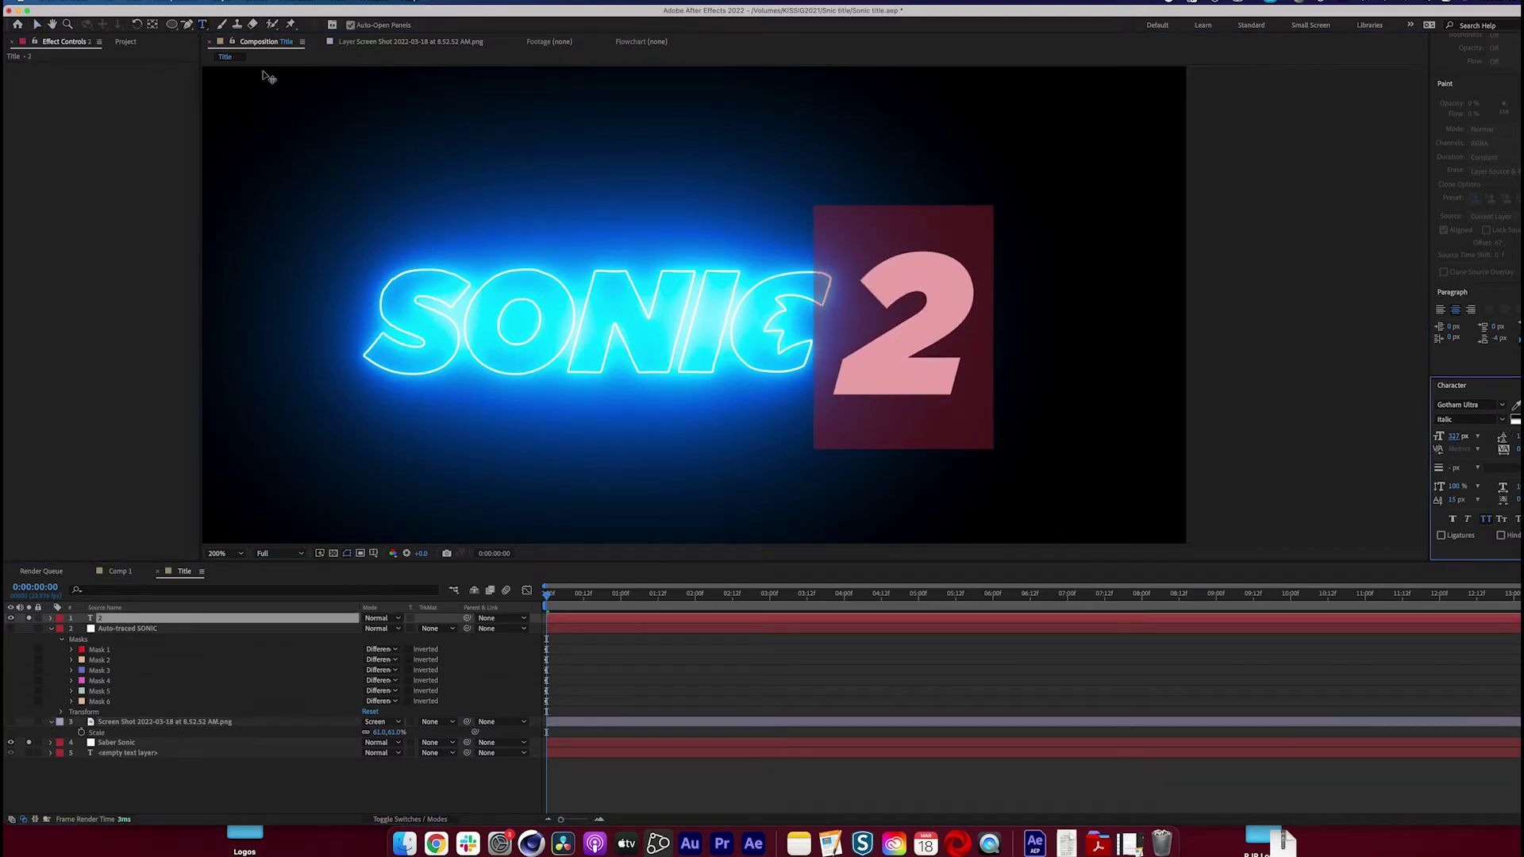
click(36, 25)
click(880, 353)
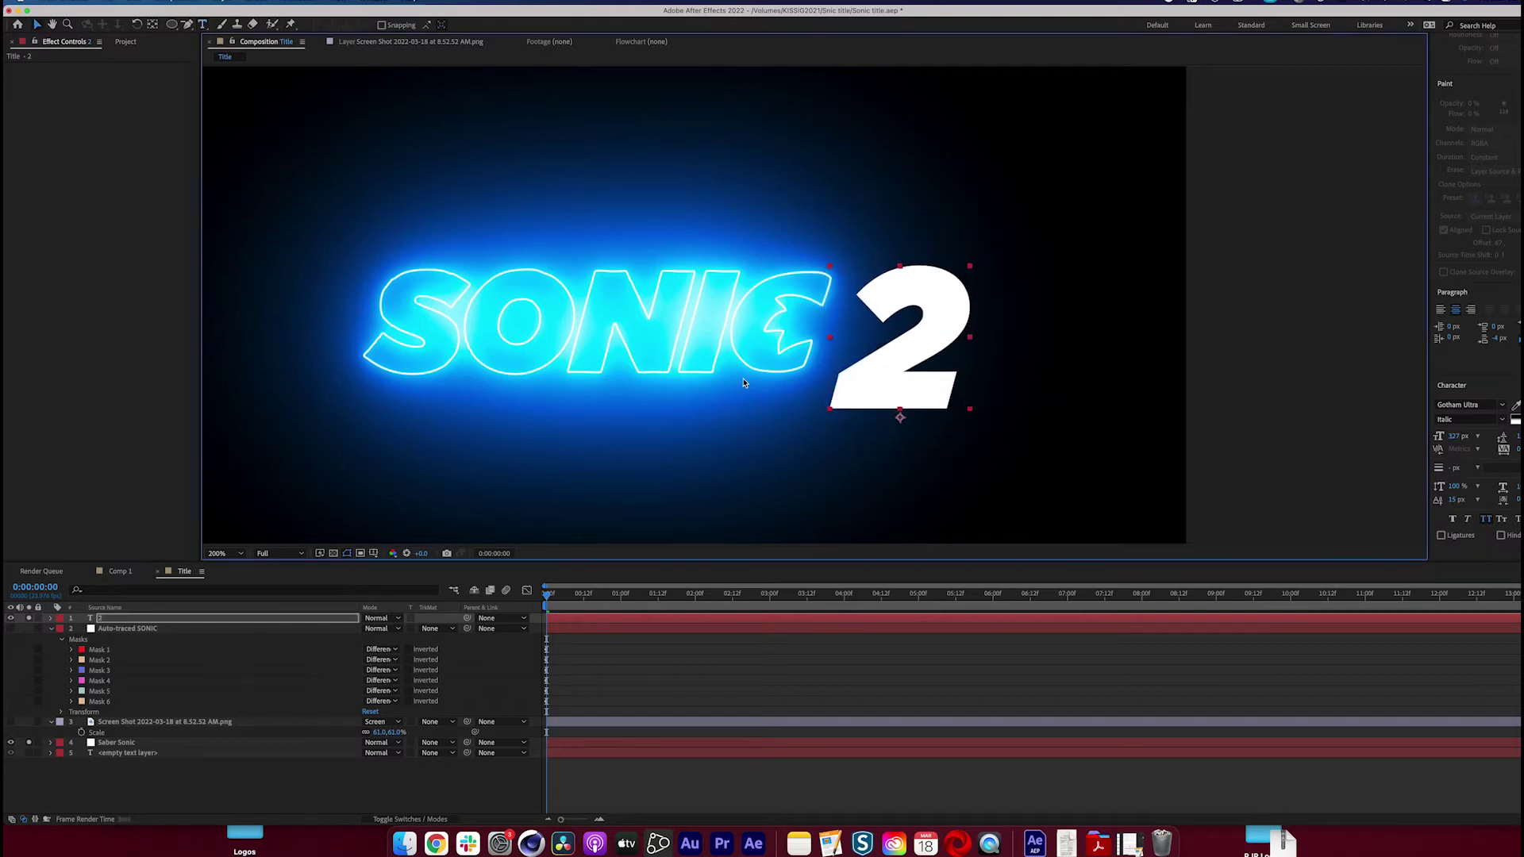
Show and solo the reference screenshot layer and align the text 2 over the reference's 2
click(11, 724)
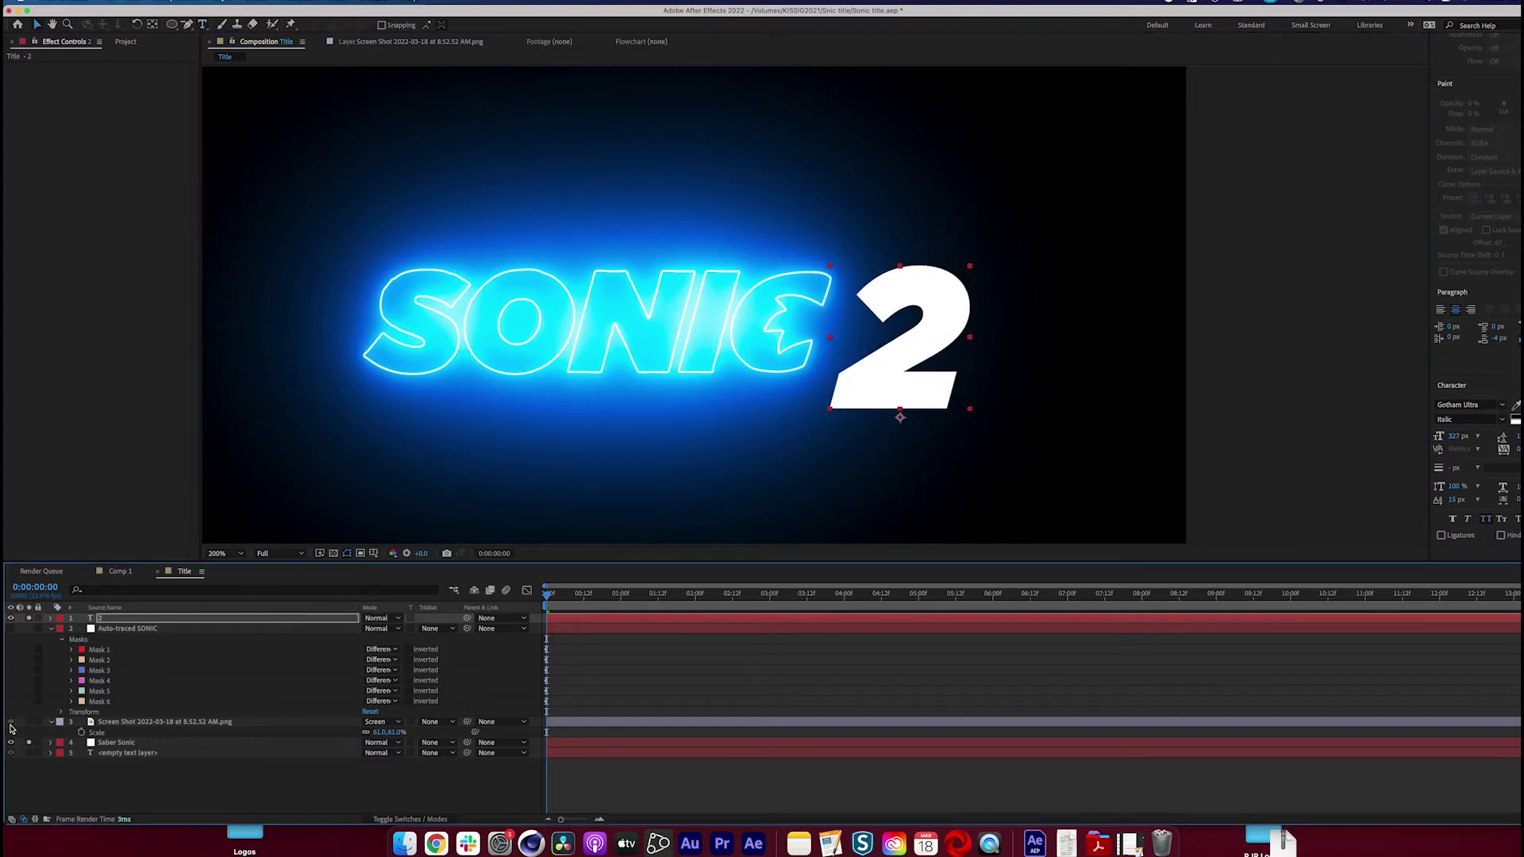
click(29, 723)
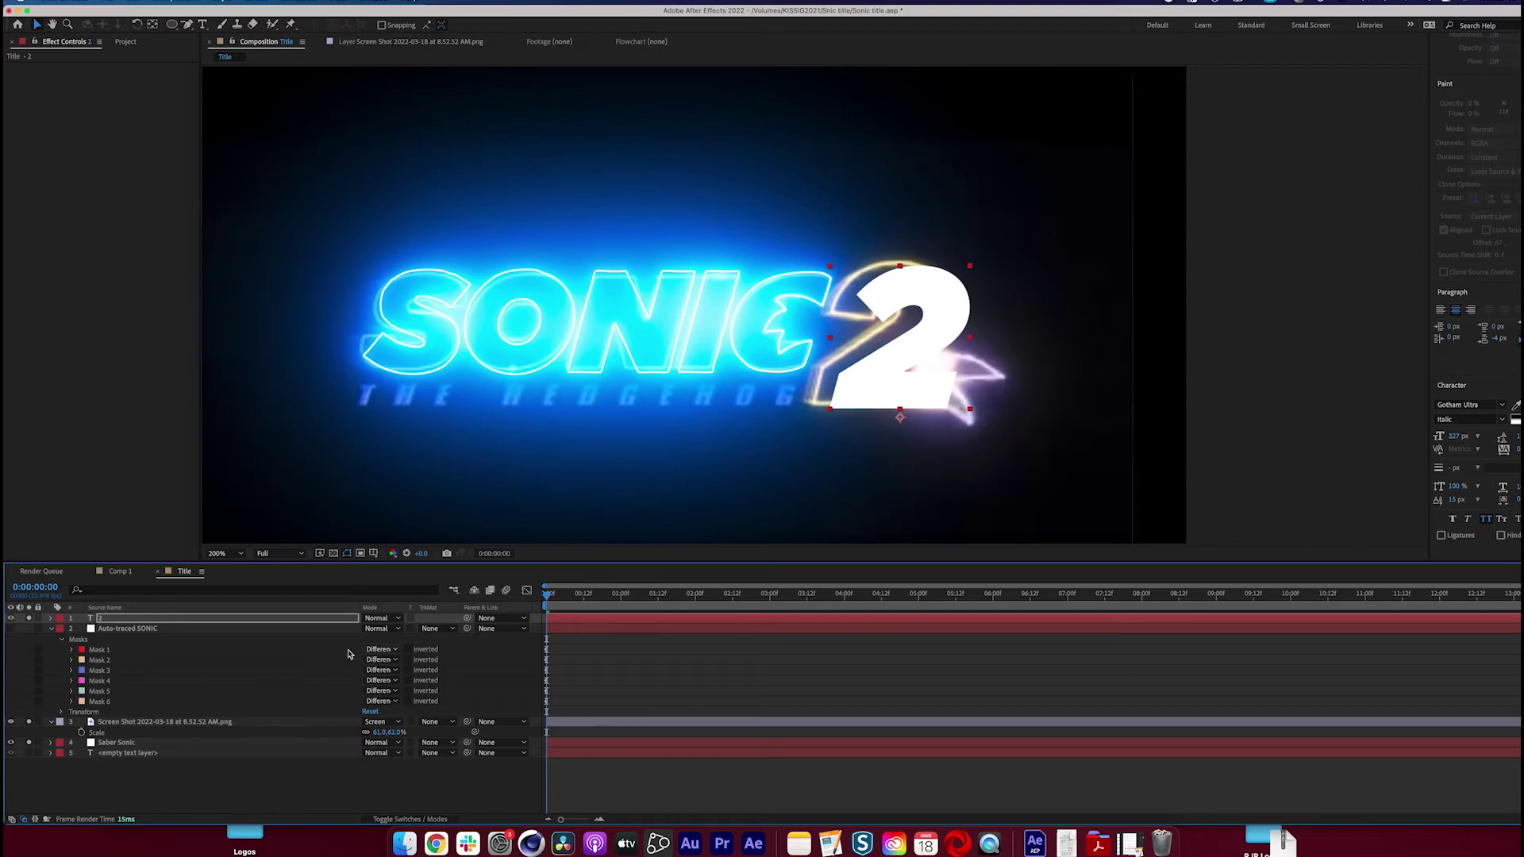
click(900, 395)
drag(899, 395, 875, 392)
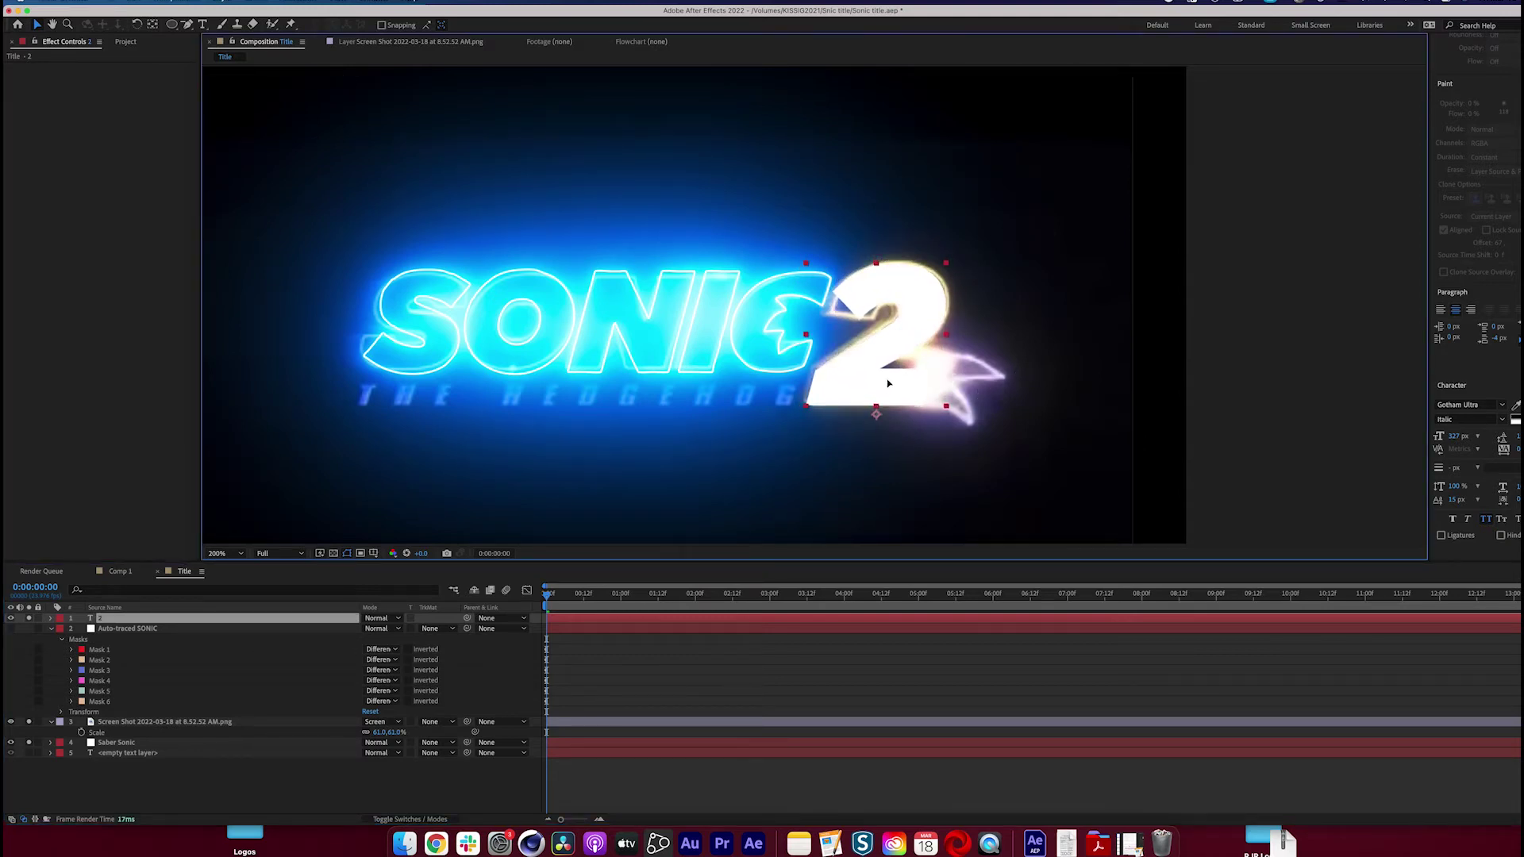
double_click(888, 383)
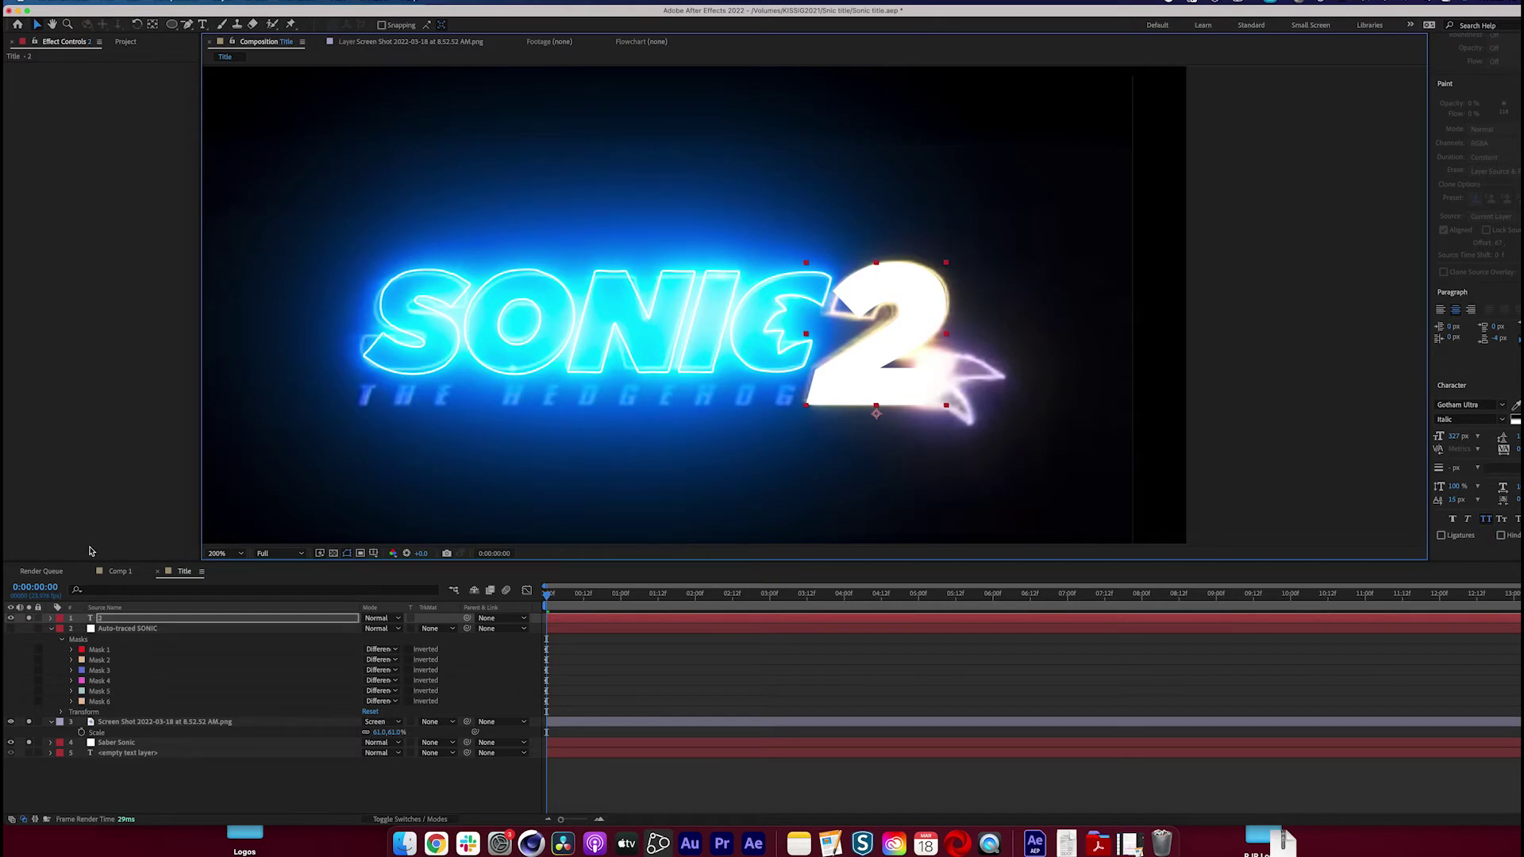
Hide the reference screenshot layer again and deselect the text 2
click(10, 721)
click(873, 691)
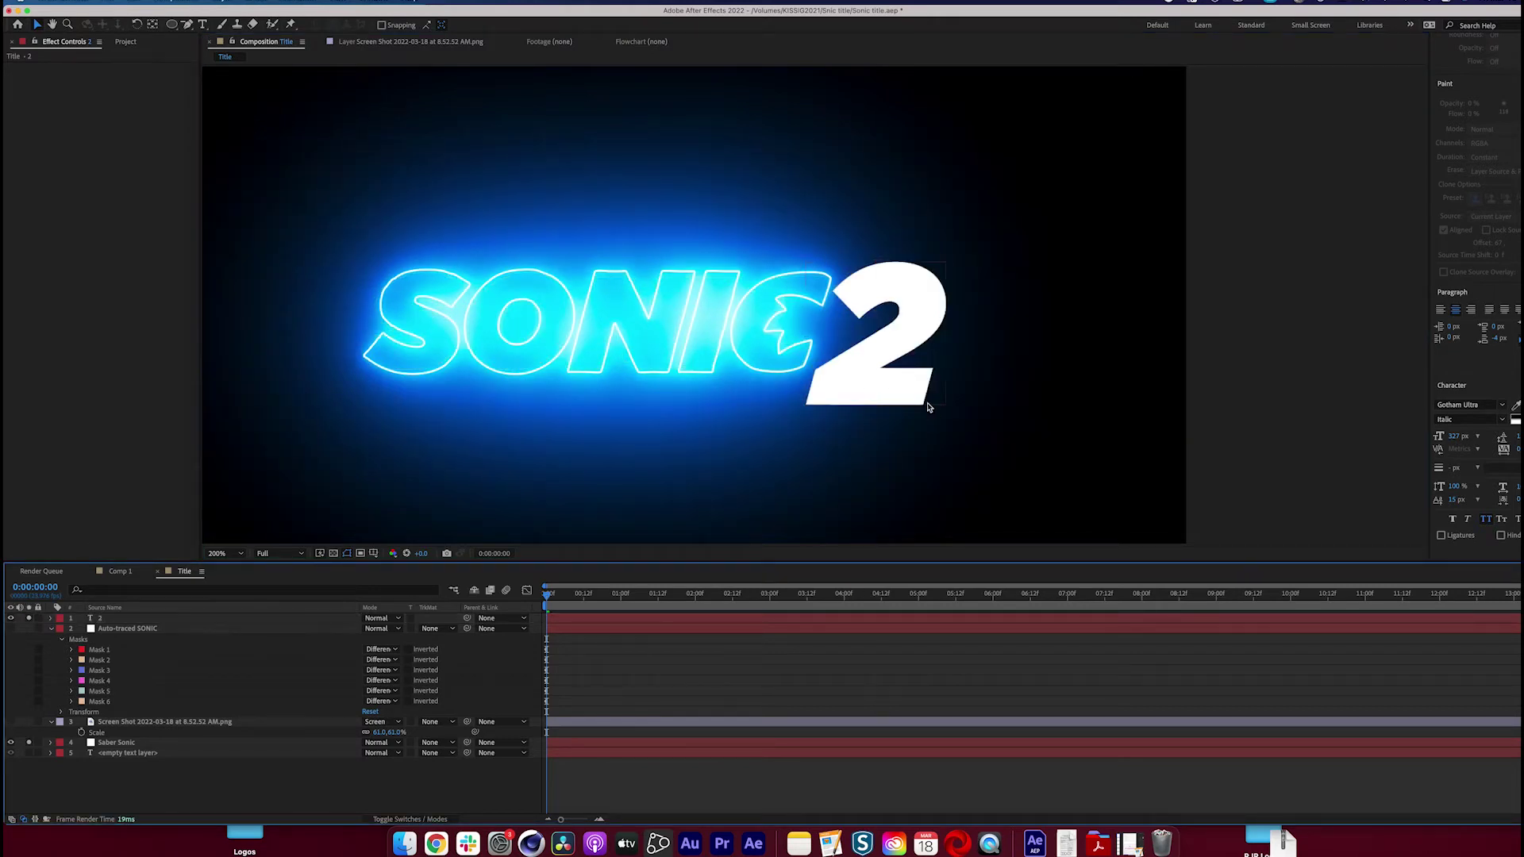
key(comma)
key(period)
Duplicate the Saber Sonic layer and rename the copy Saber 2
click(181, 743)
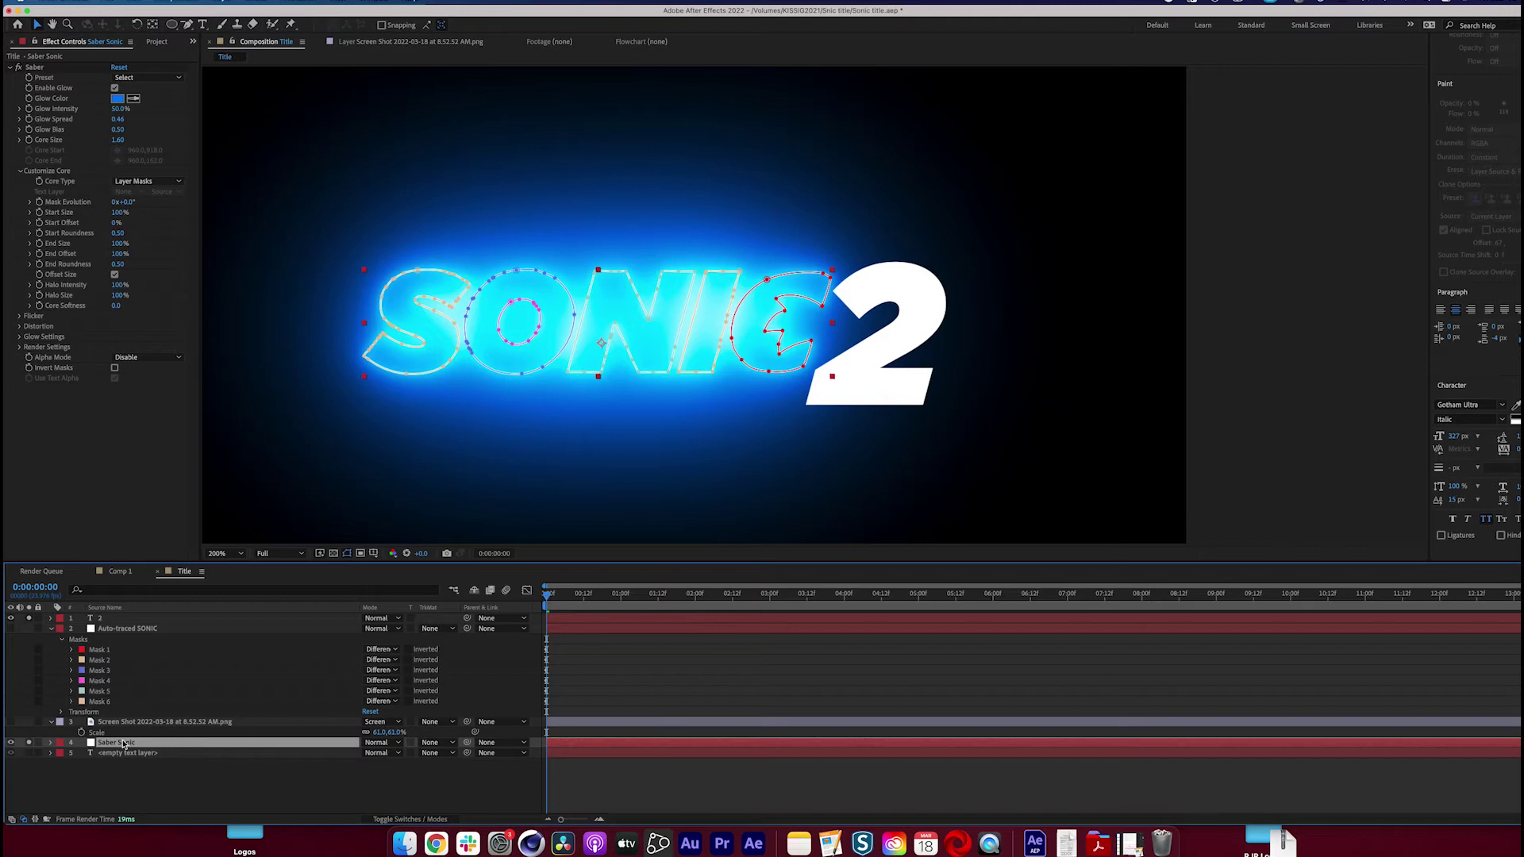
key(super+d)
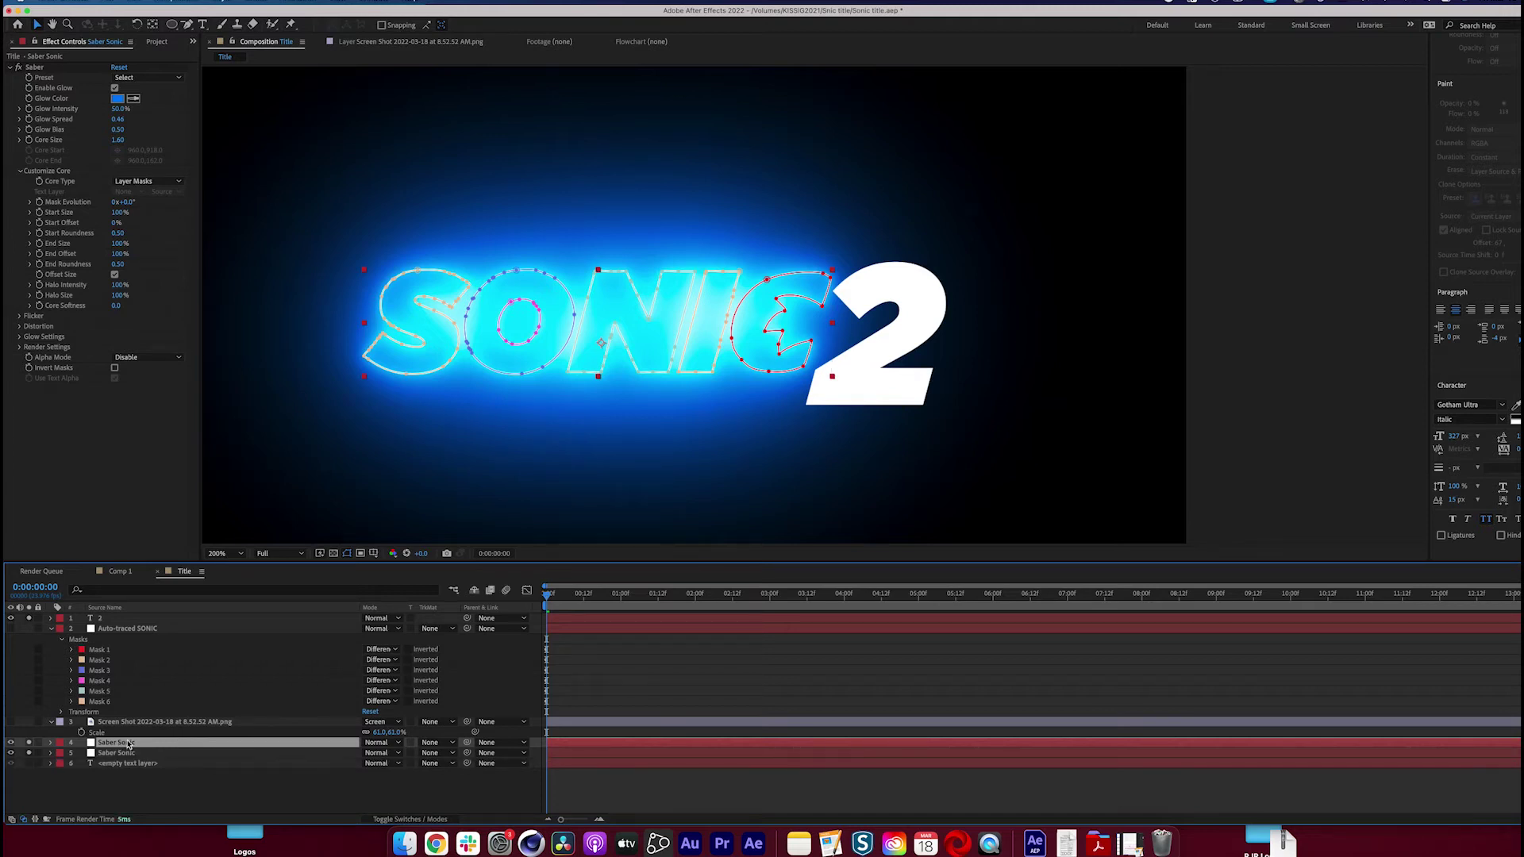
key(Return)
drag(119, 743, 184, 752)
text(2)
key(Return)
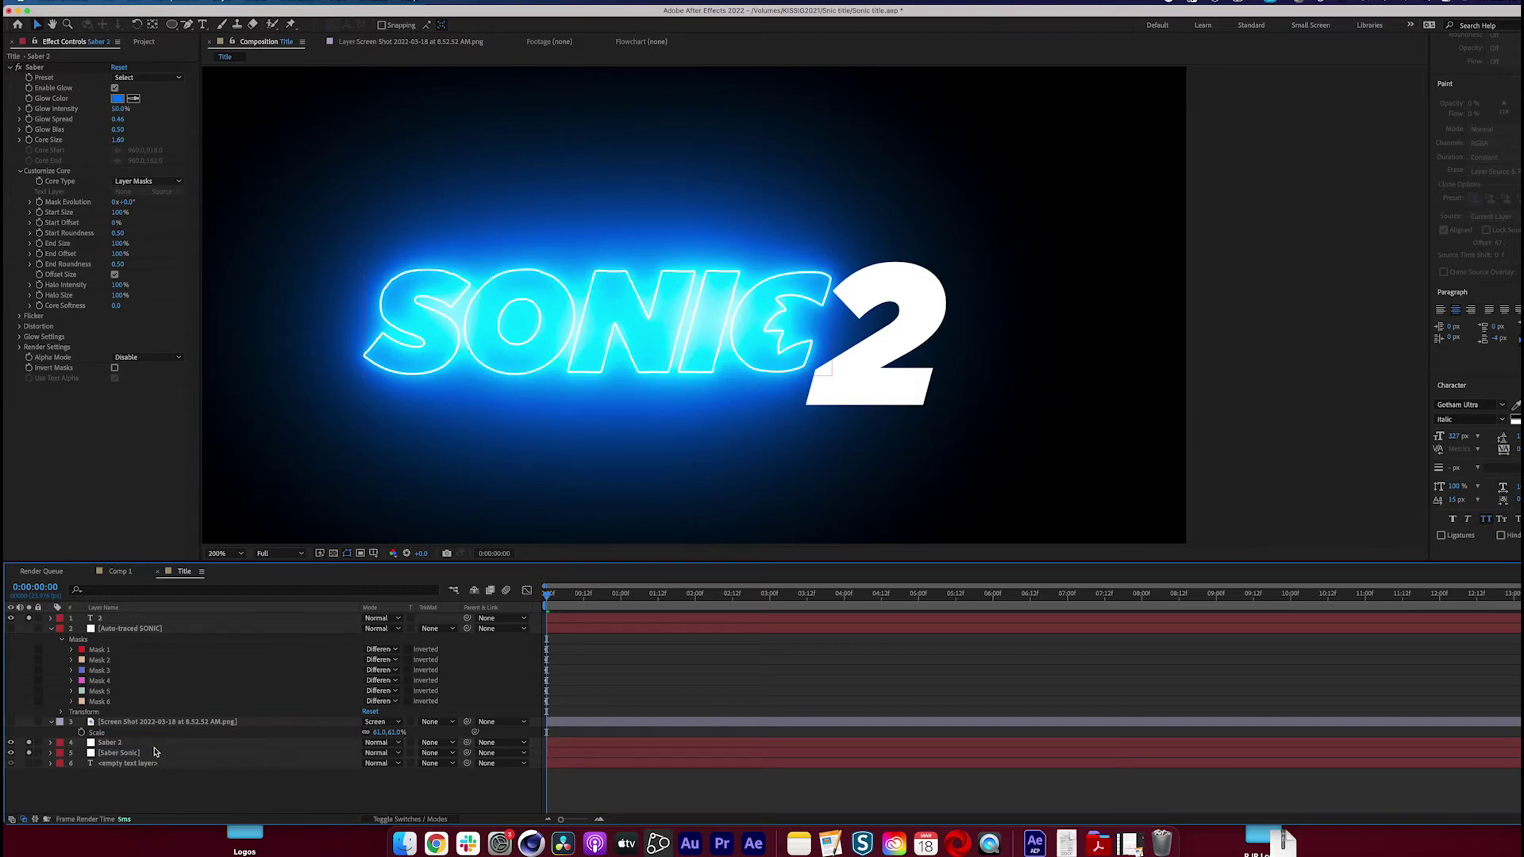
Set Saber 2's core type to Text Layer with the 2 layer as source, and place the 2 layer below Saber Sonic
click(151, 182)
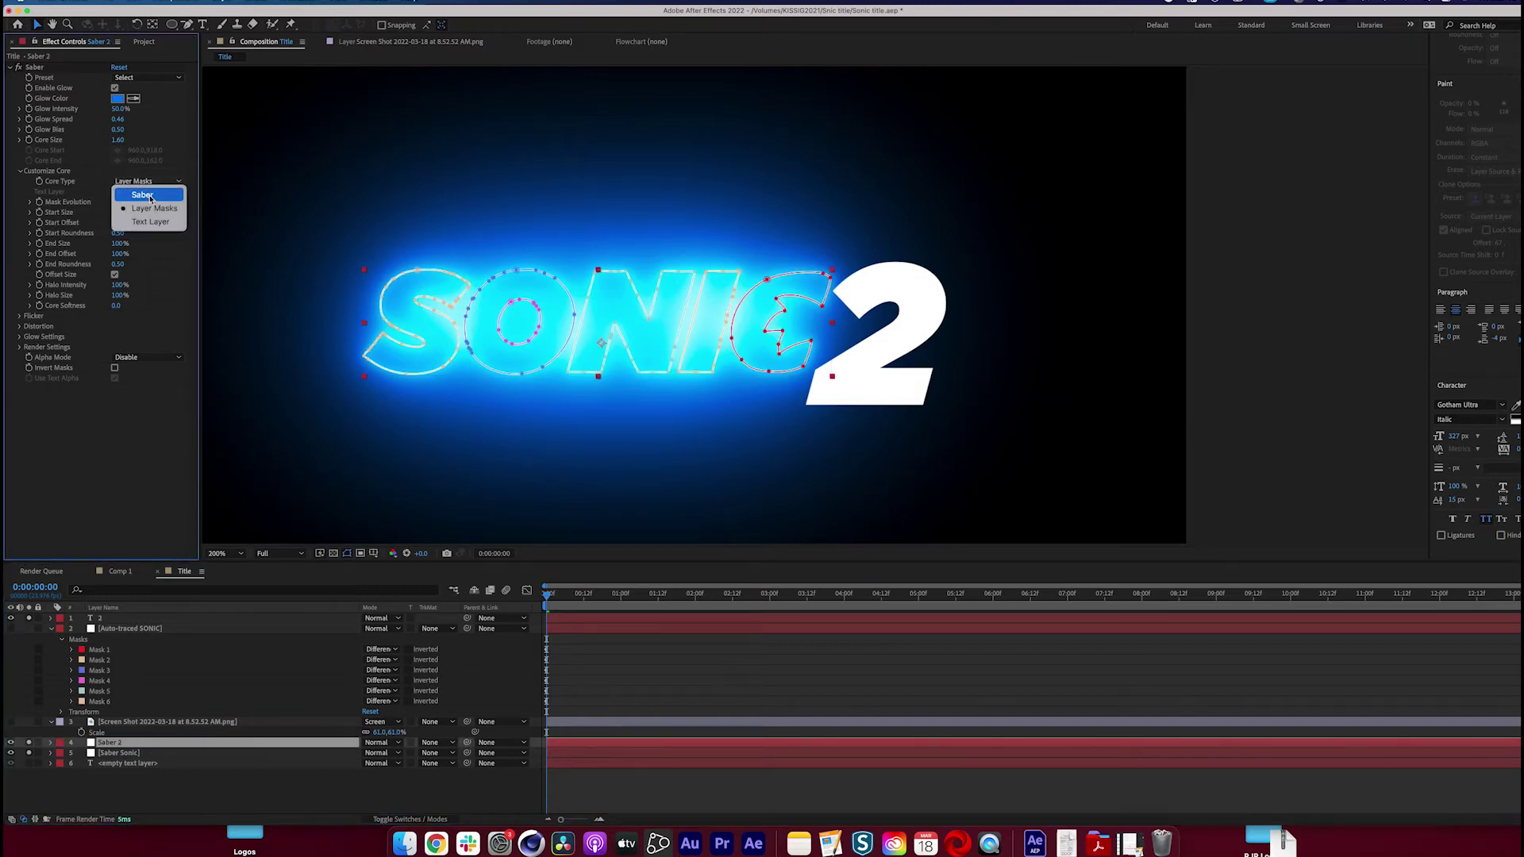
click(151, 221)
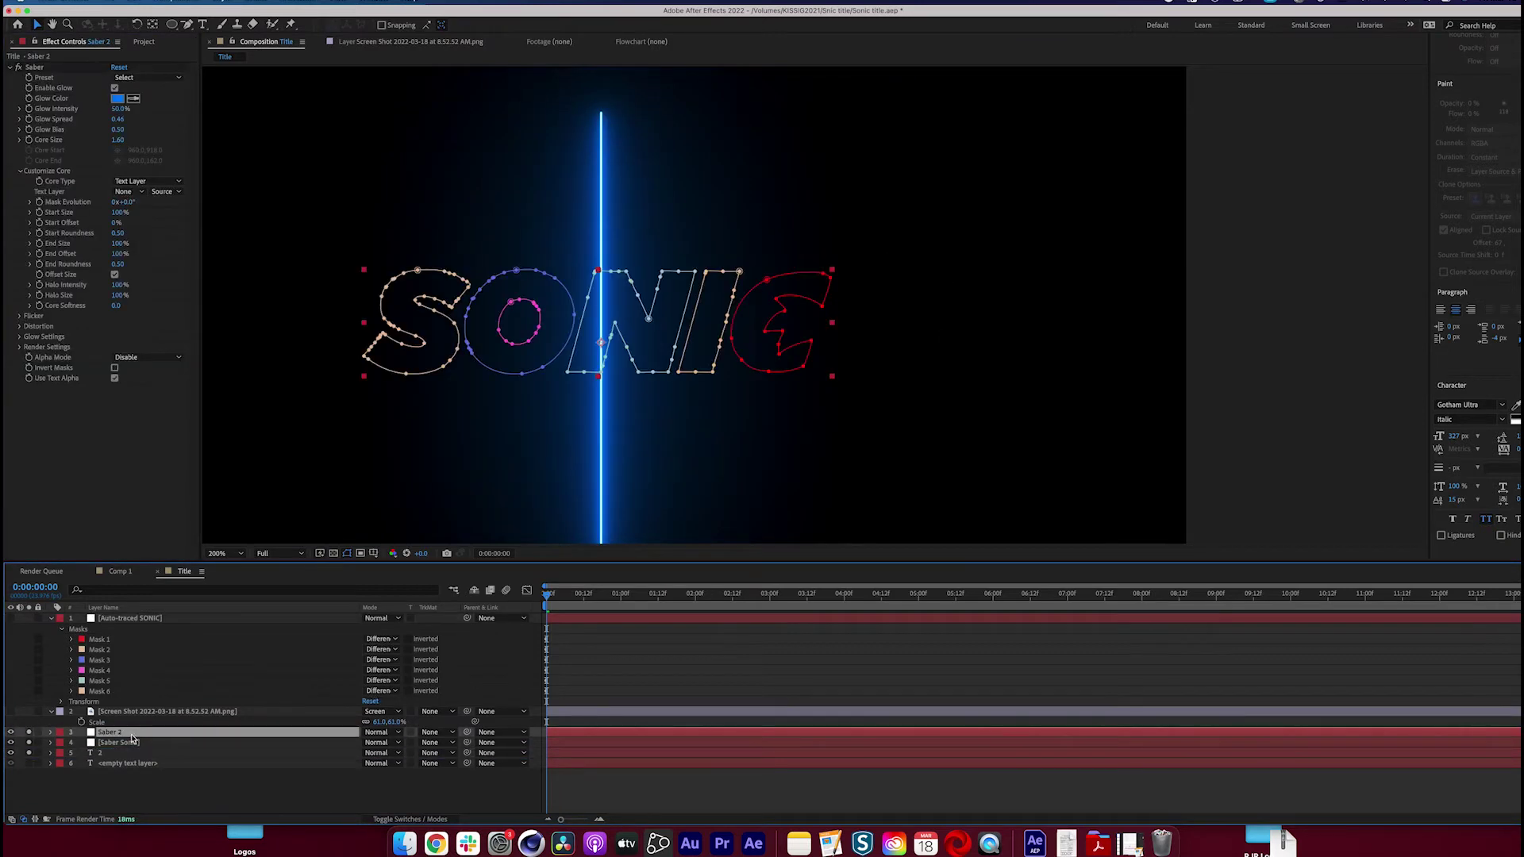
click(132, 192)
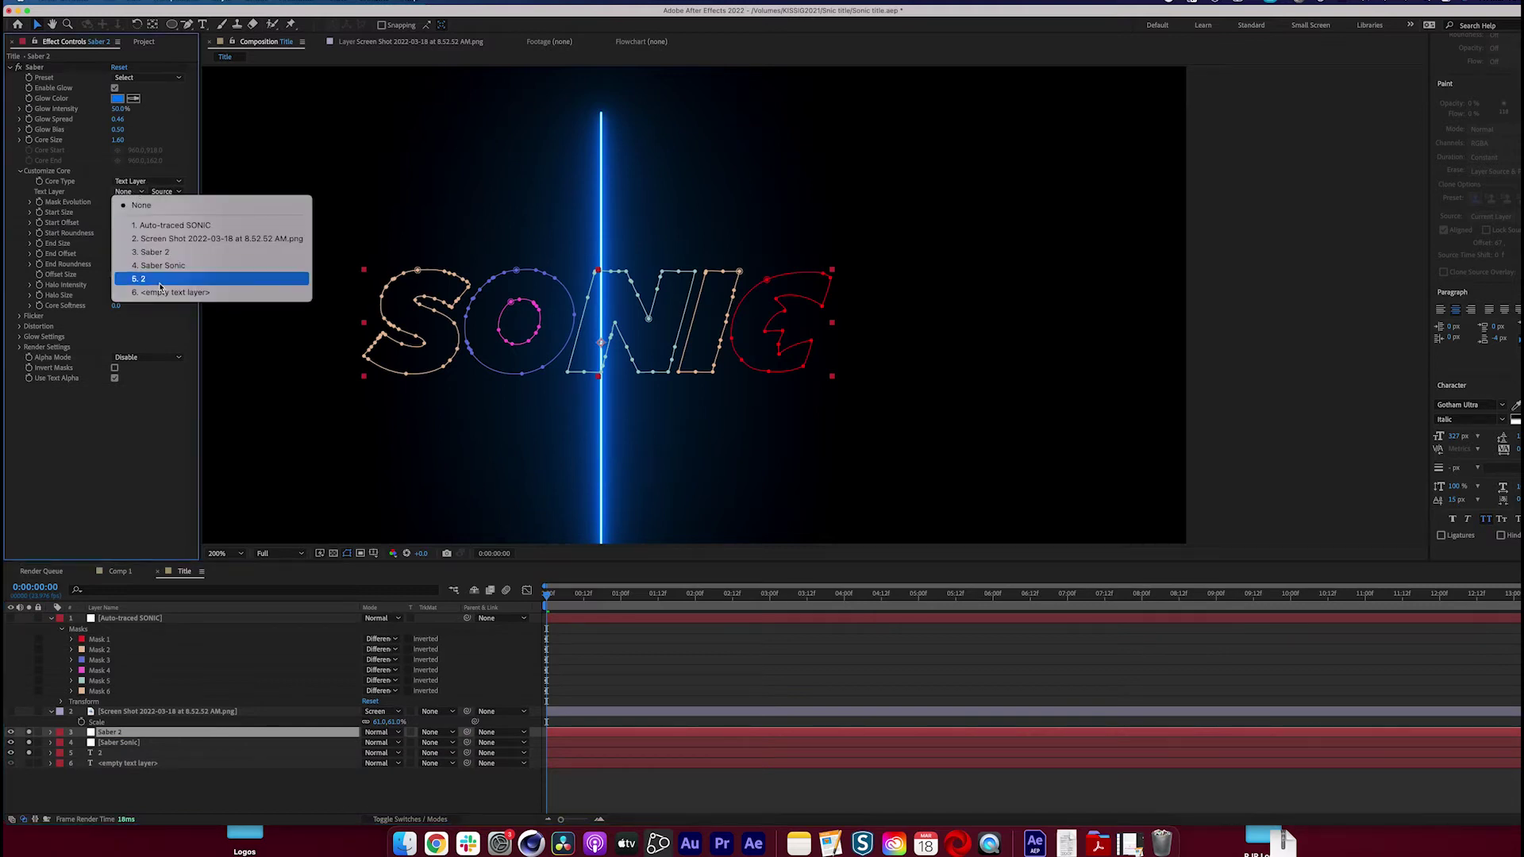
click(159, 283)
click(611, 671)
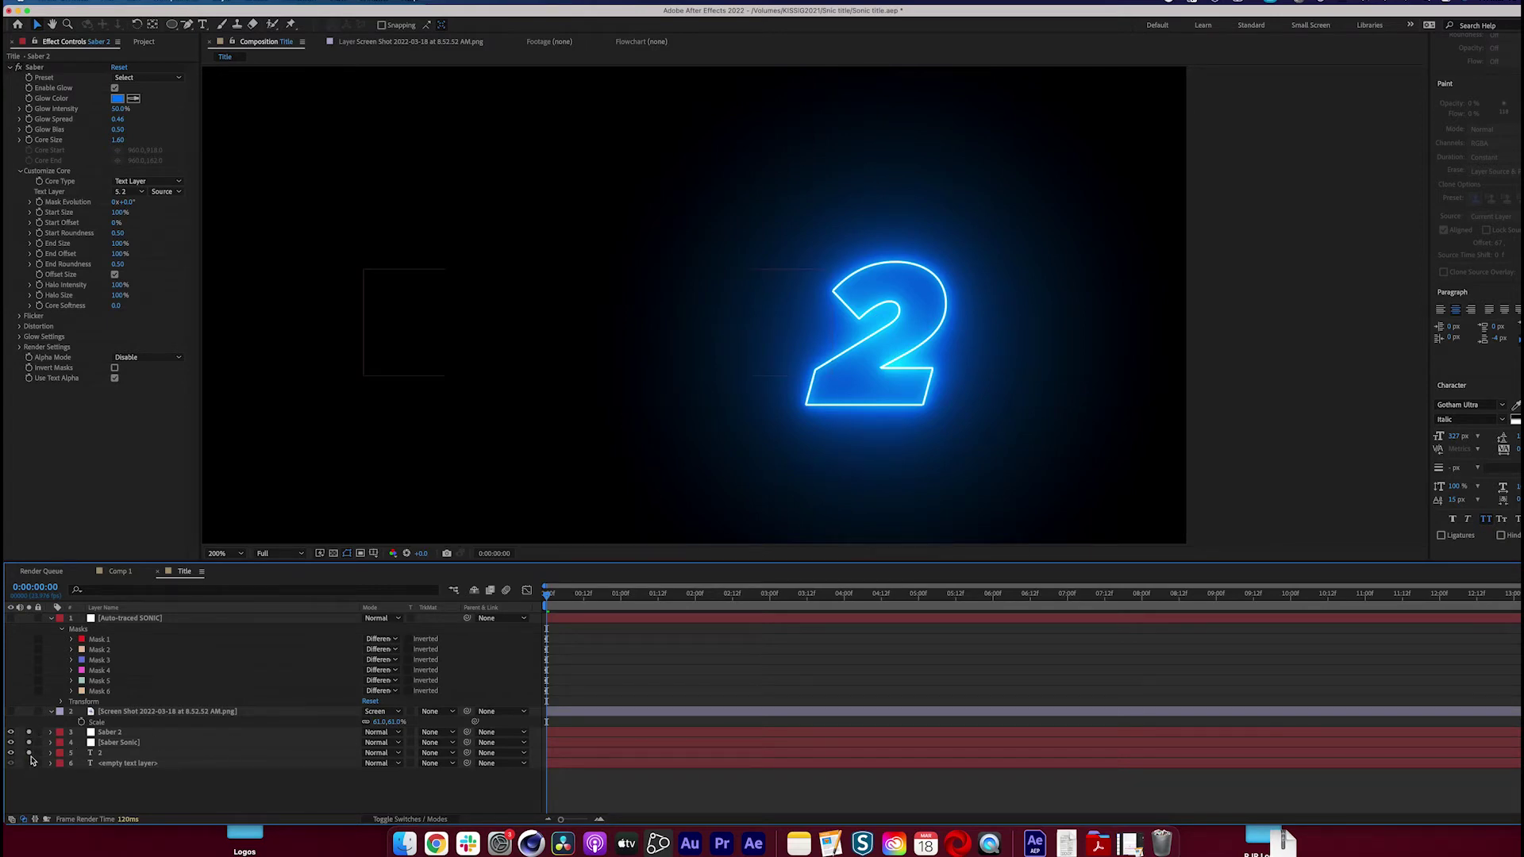
Turn off solo for the Saber 2, Saber Sonic and text 2 layers
click(29, 732)
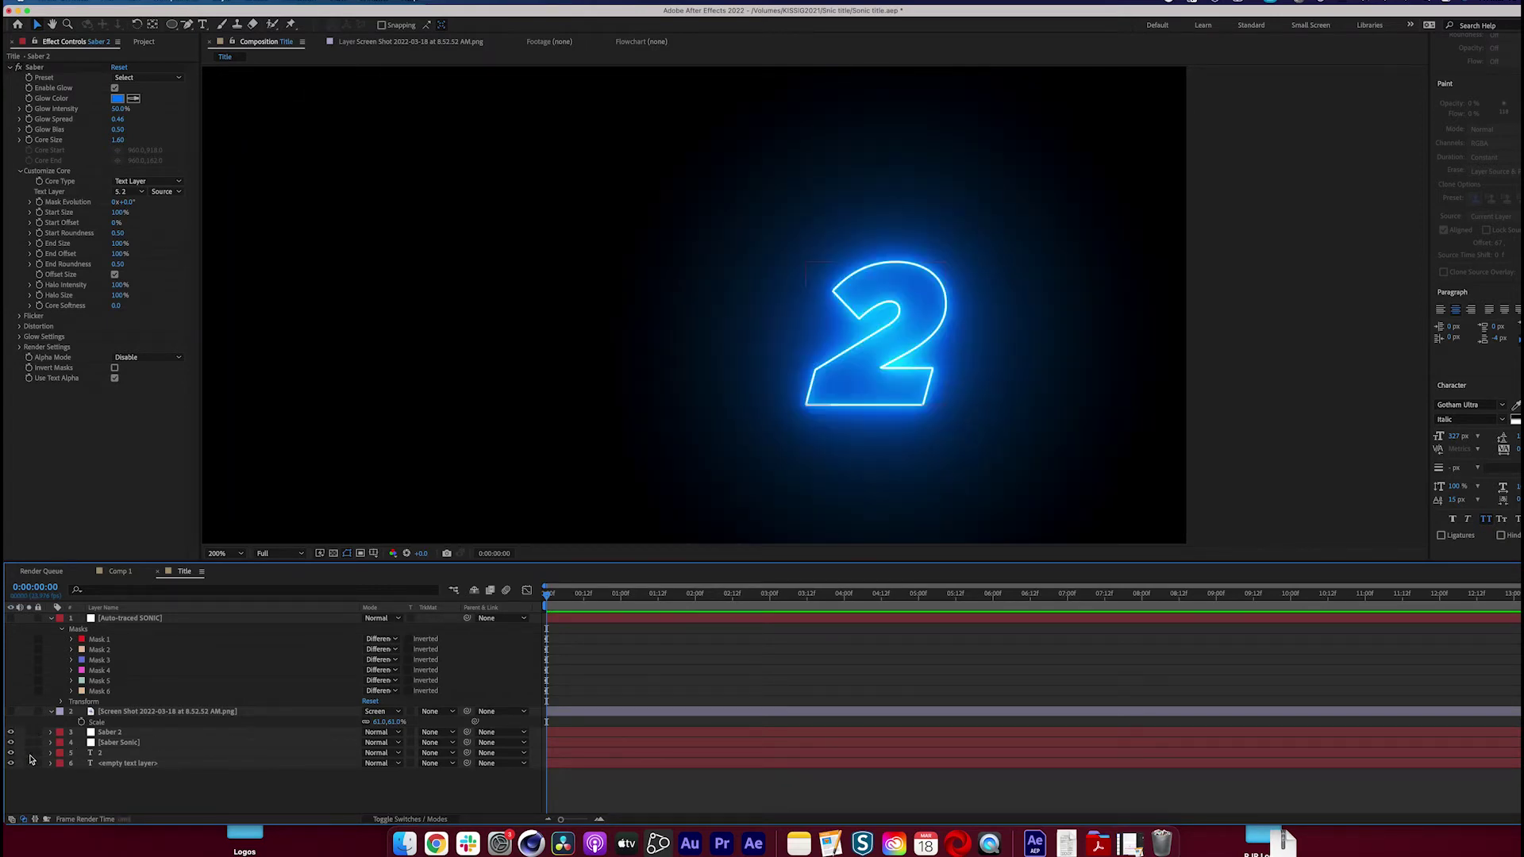
click(113, 734)
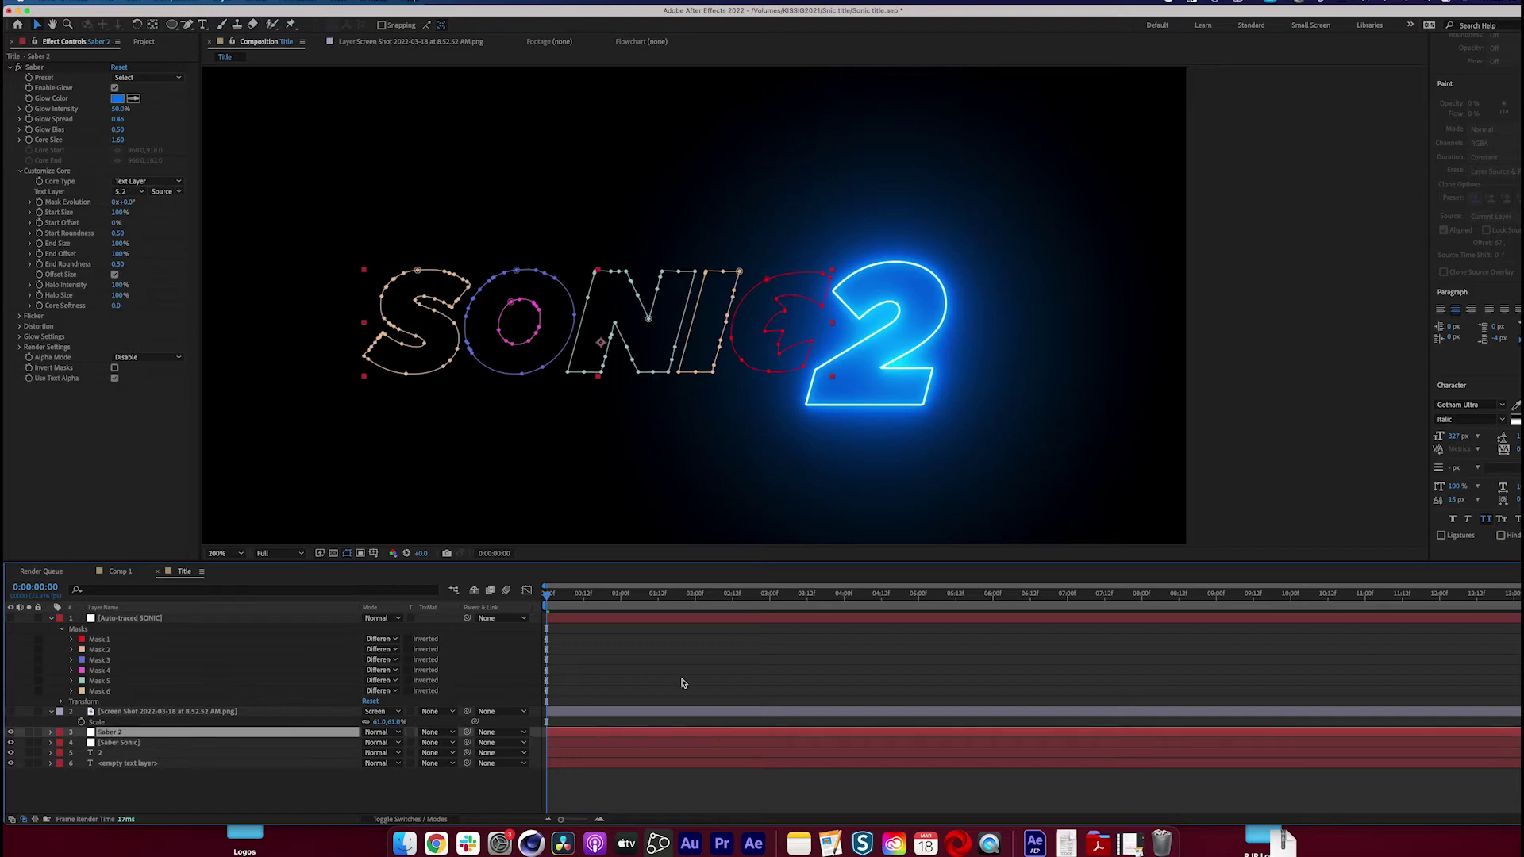
click(653, 660)
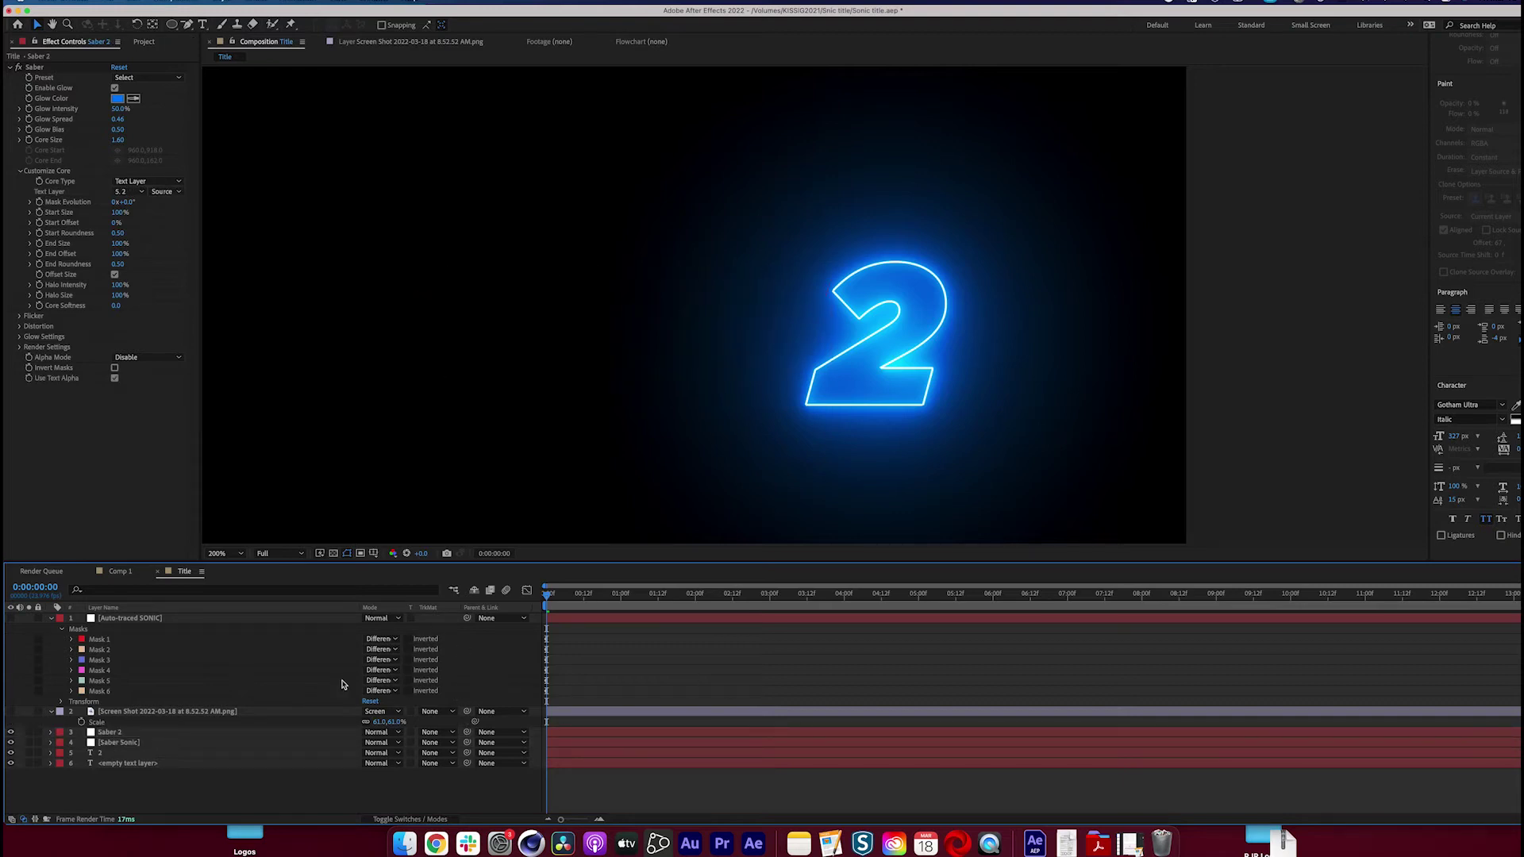
click(171, 735)
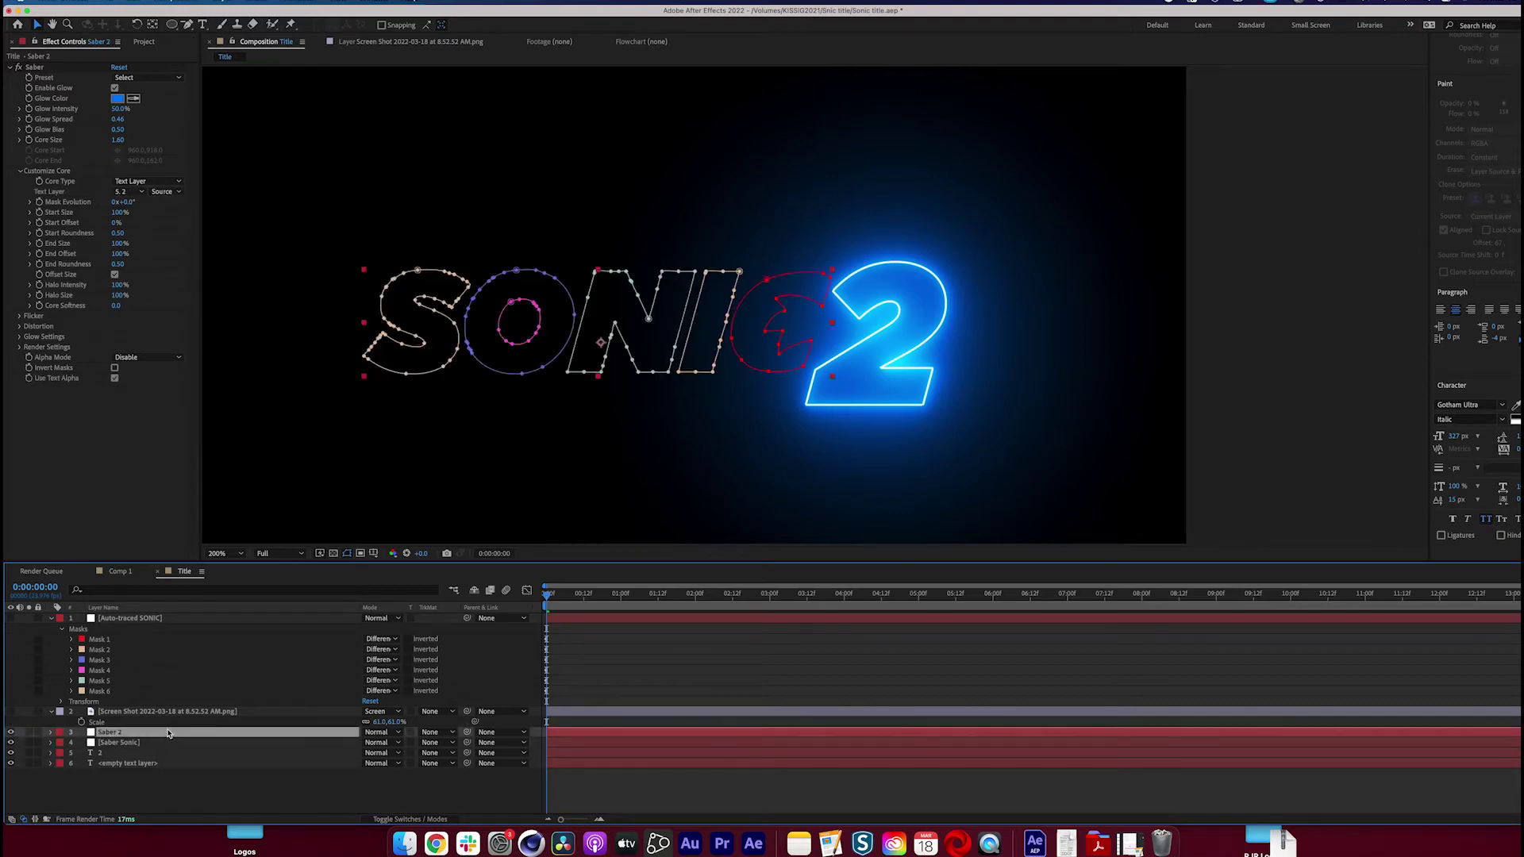
click(808, 684)
key(comma)
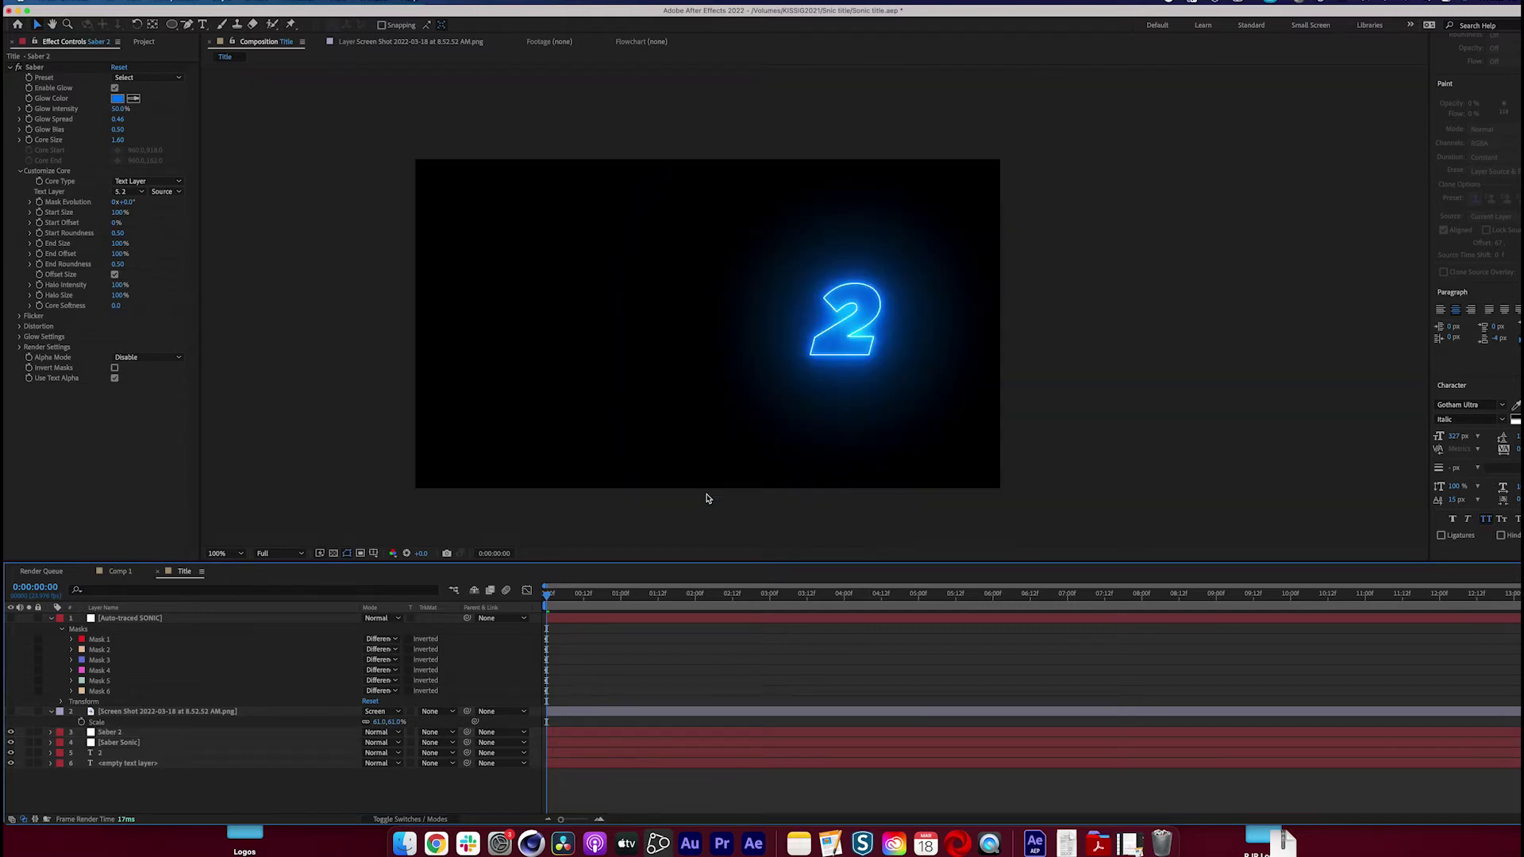
key(period)
Set the blending mode of Saber 2 and Saber Sonic to Screen and hide the 2 and empty text layers
click(376, 732)
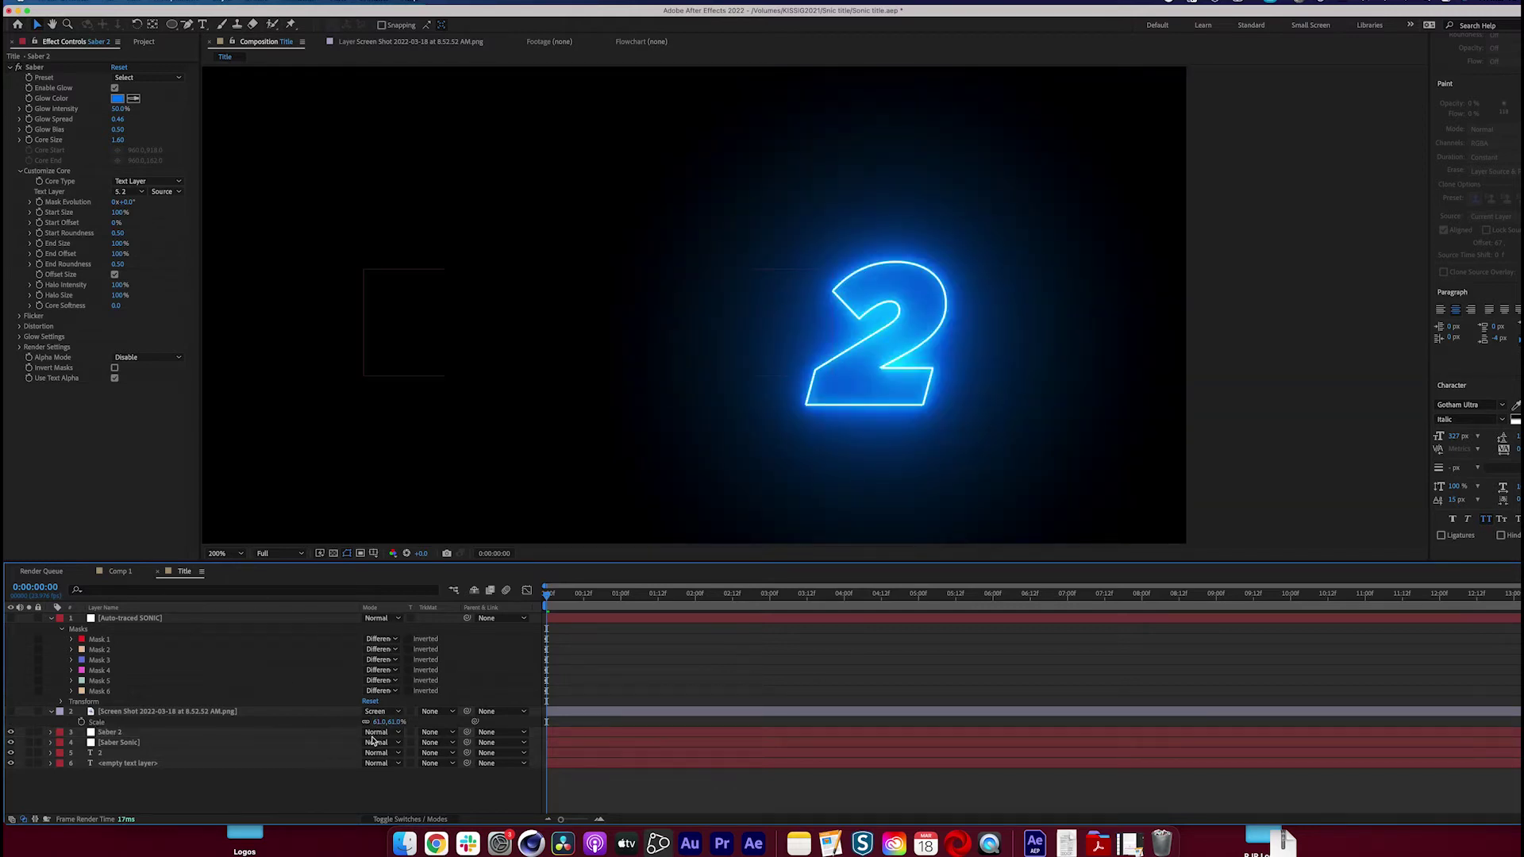
click(389, 430)
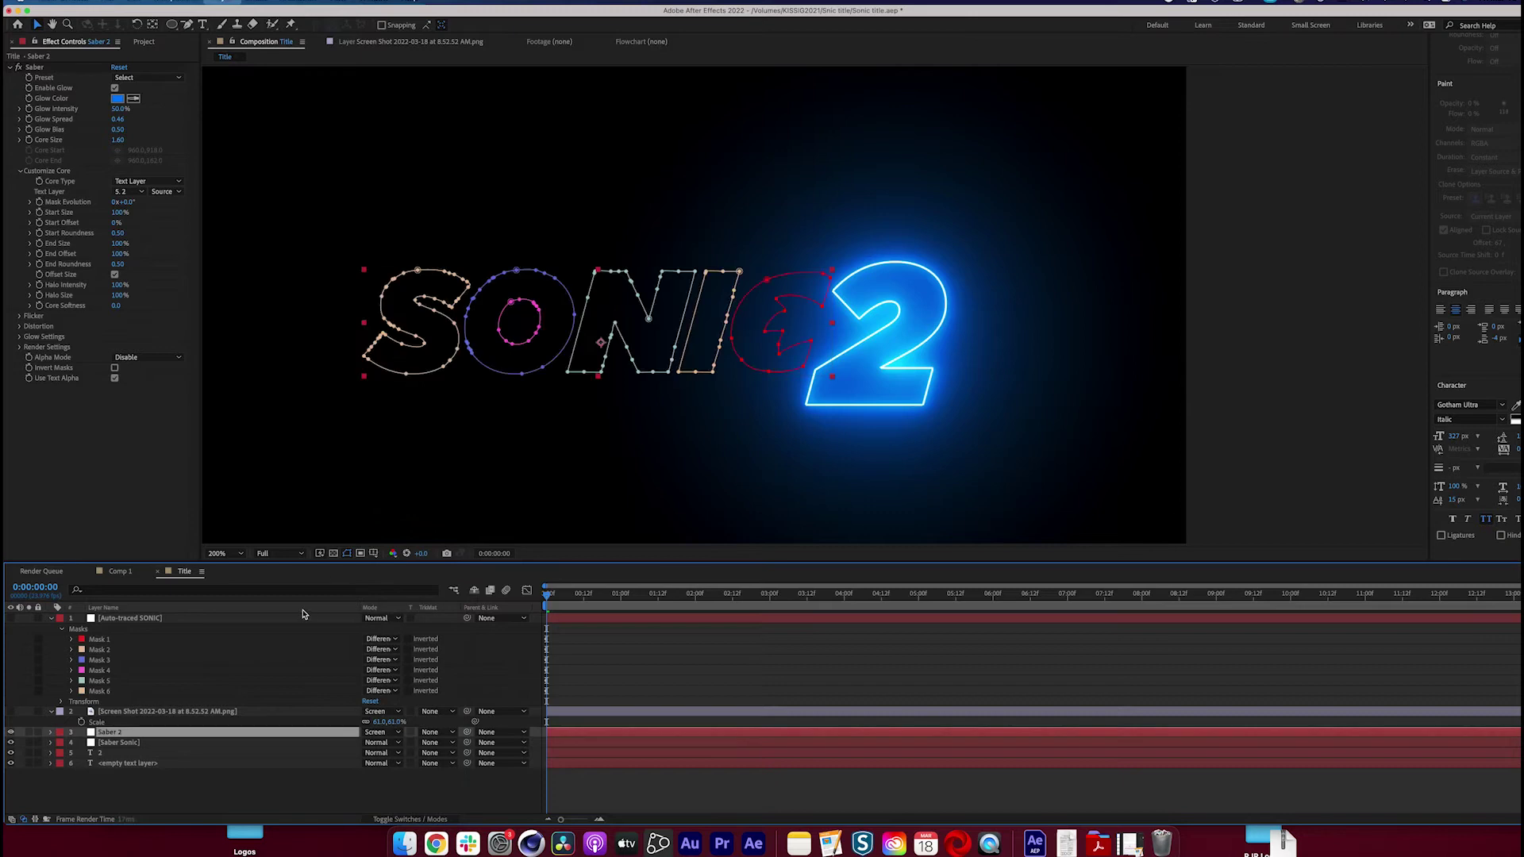
click(275, 754)
click(269, 744)
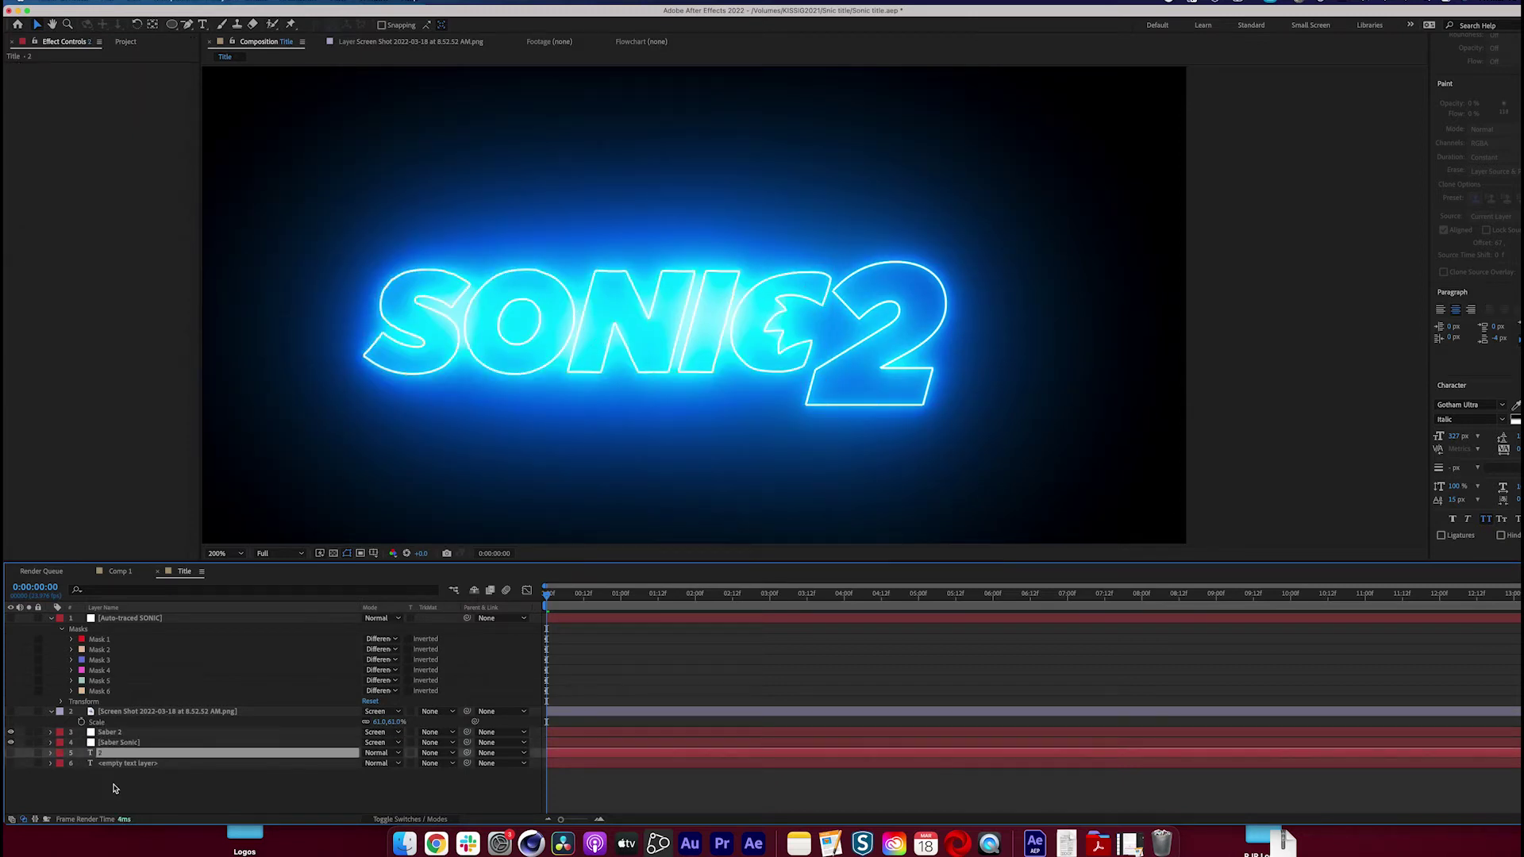
click(116, 788)
key(comma)
key(period)
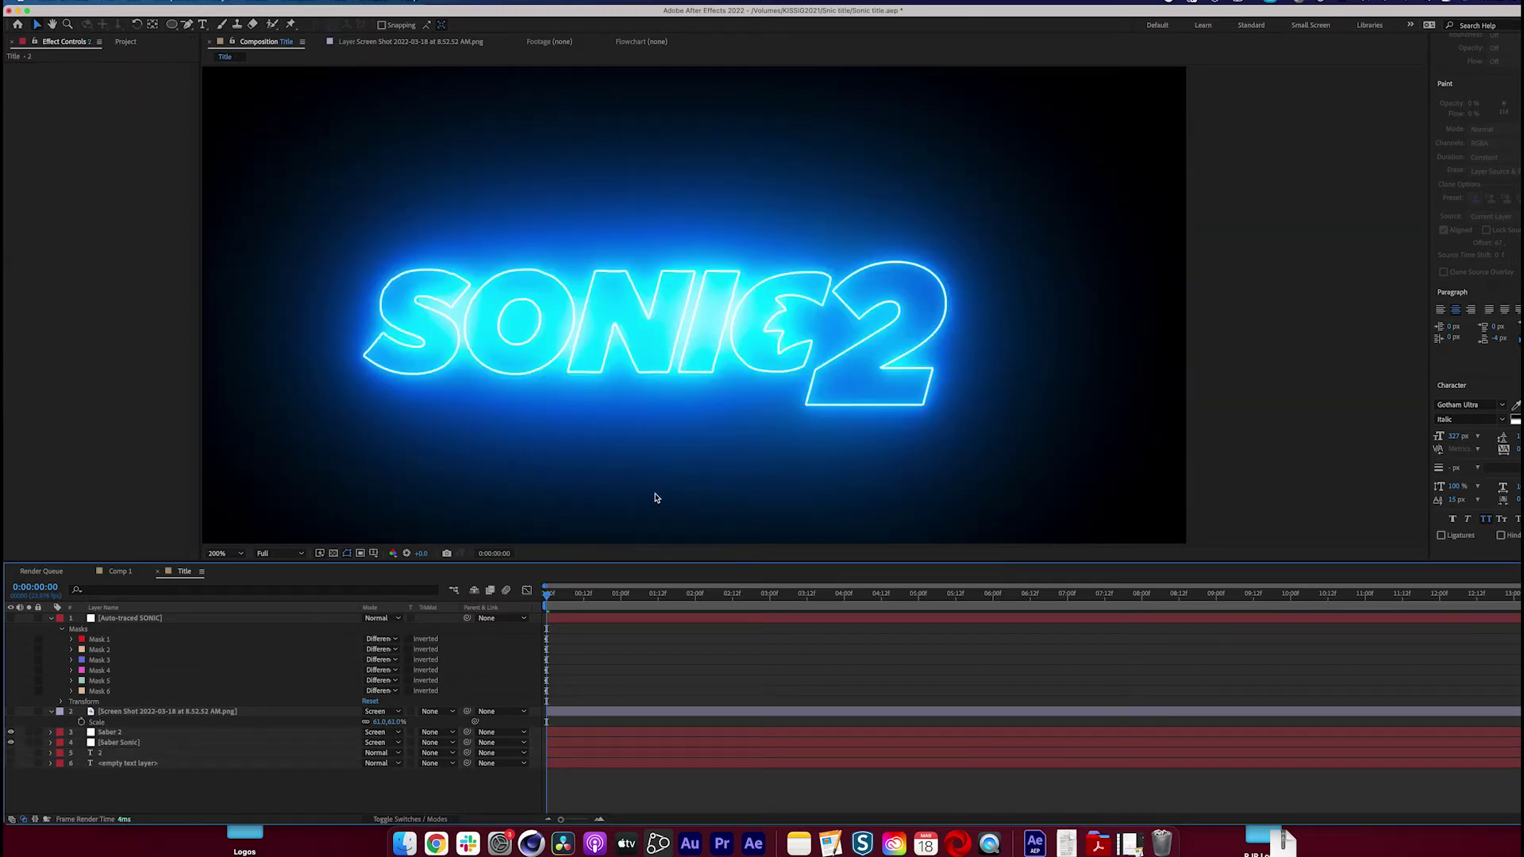
Set the Saber 2 layer's glow color to golden yellow FFC600
click(169, 733)
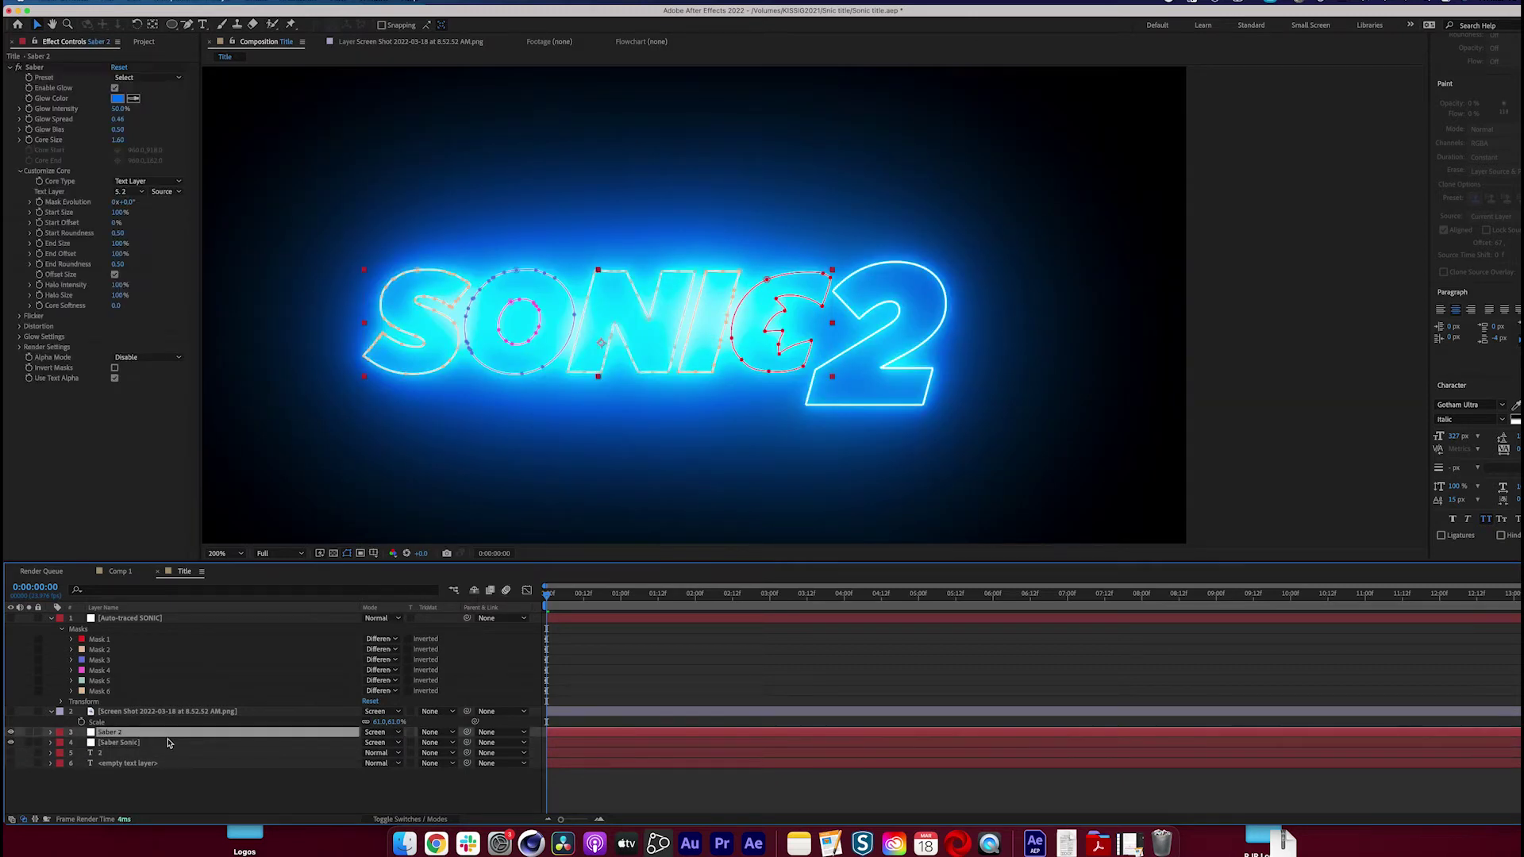
click(118, 100)
drag(832, 599, 834, 683)
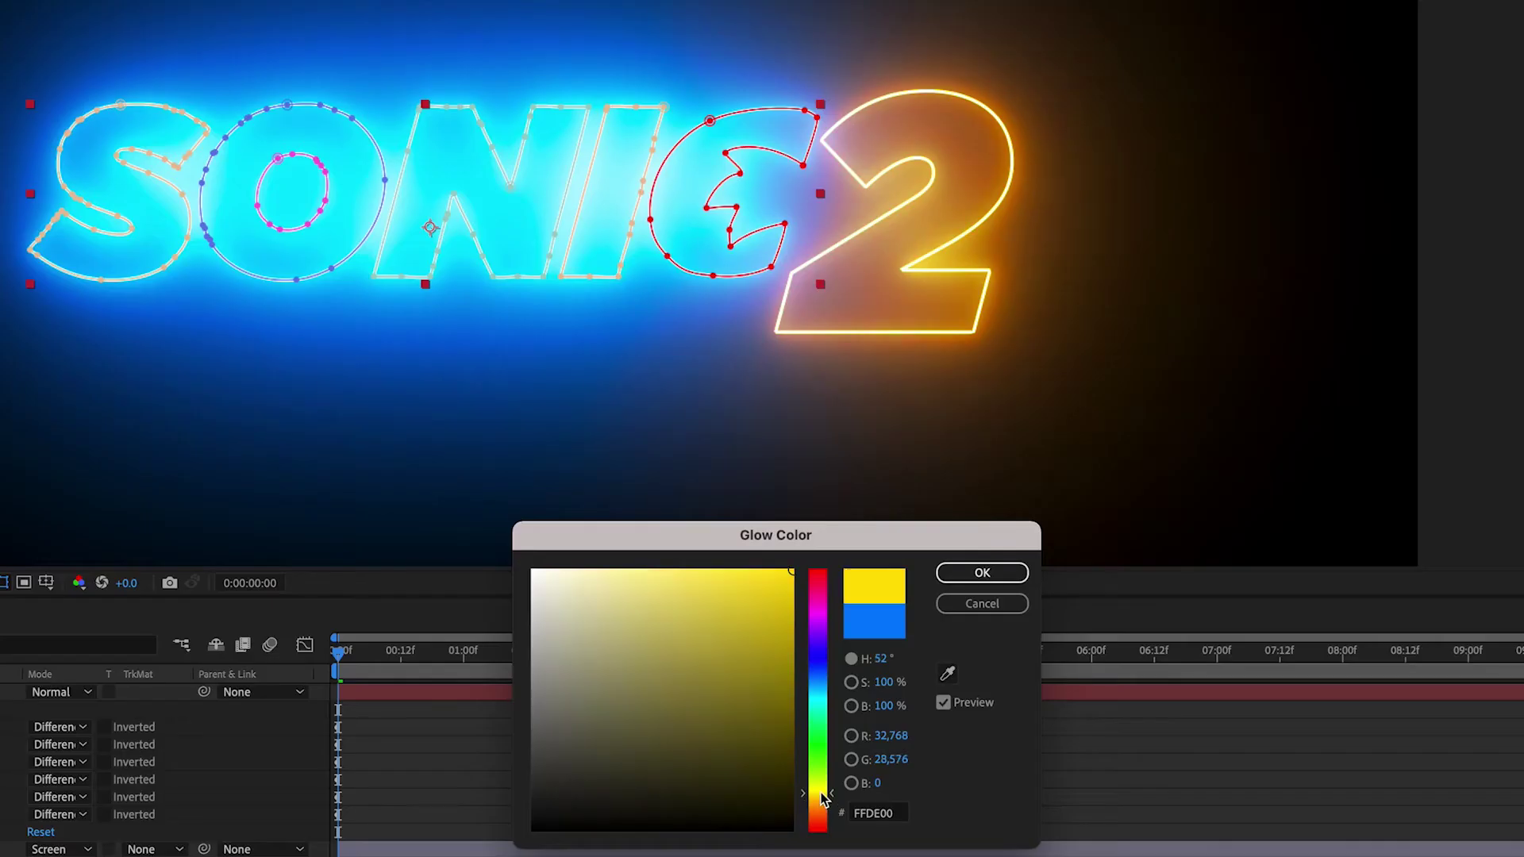
drag(823, 798, 823, 803)
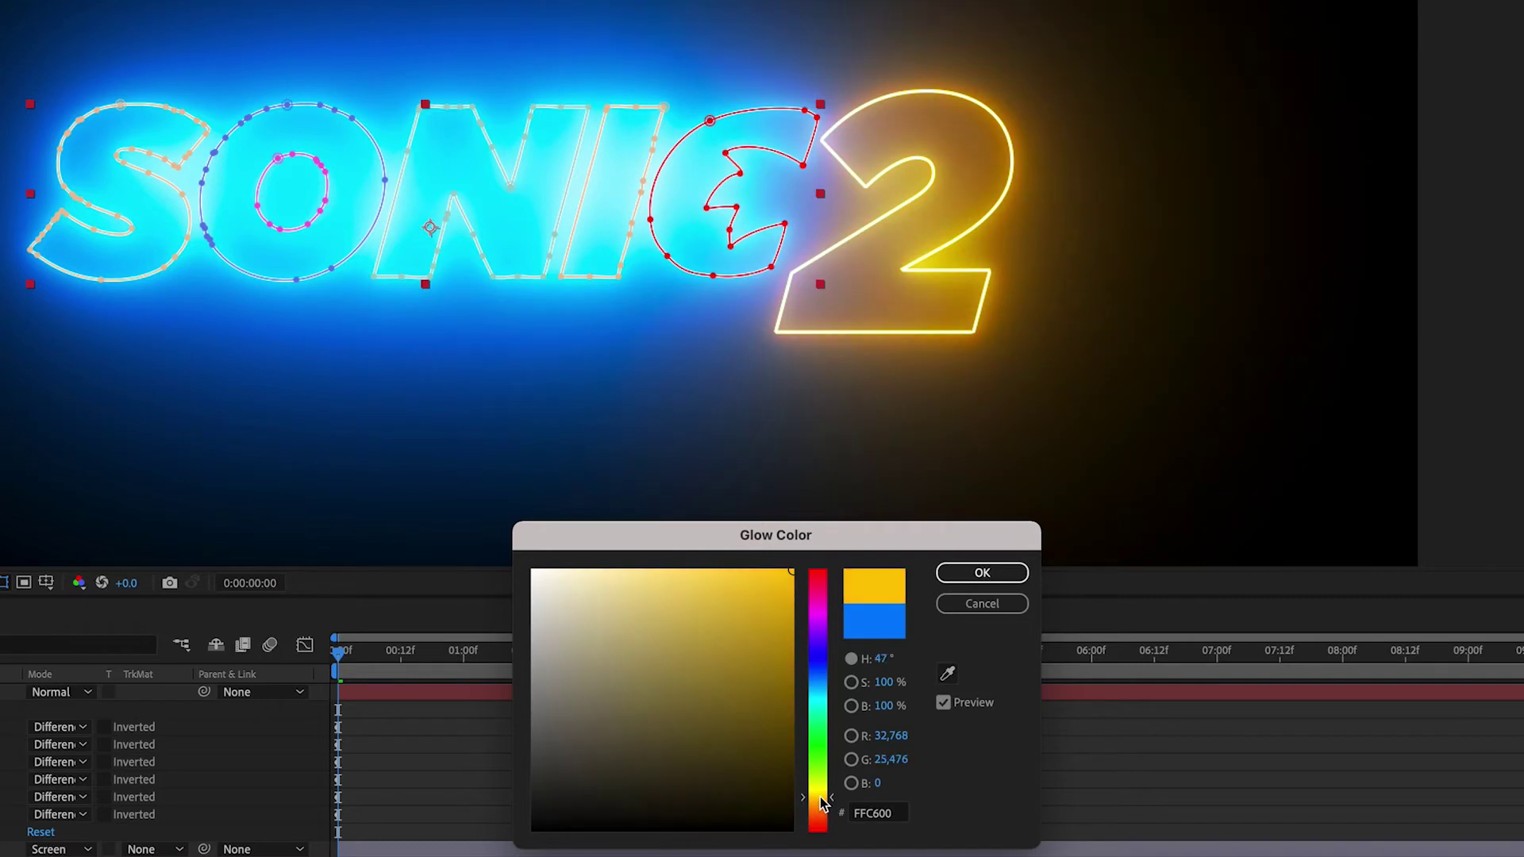
click(983, 572)
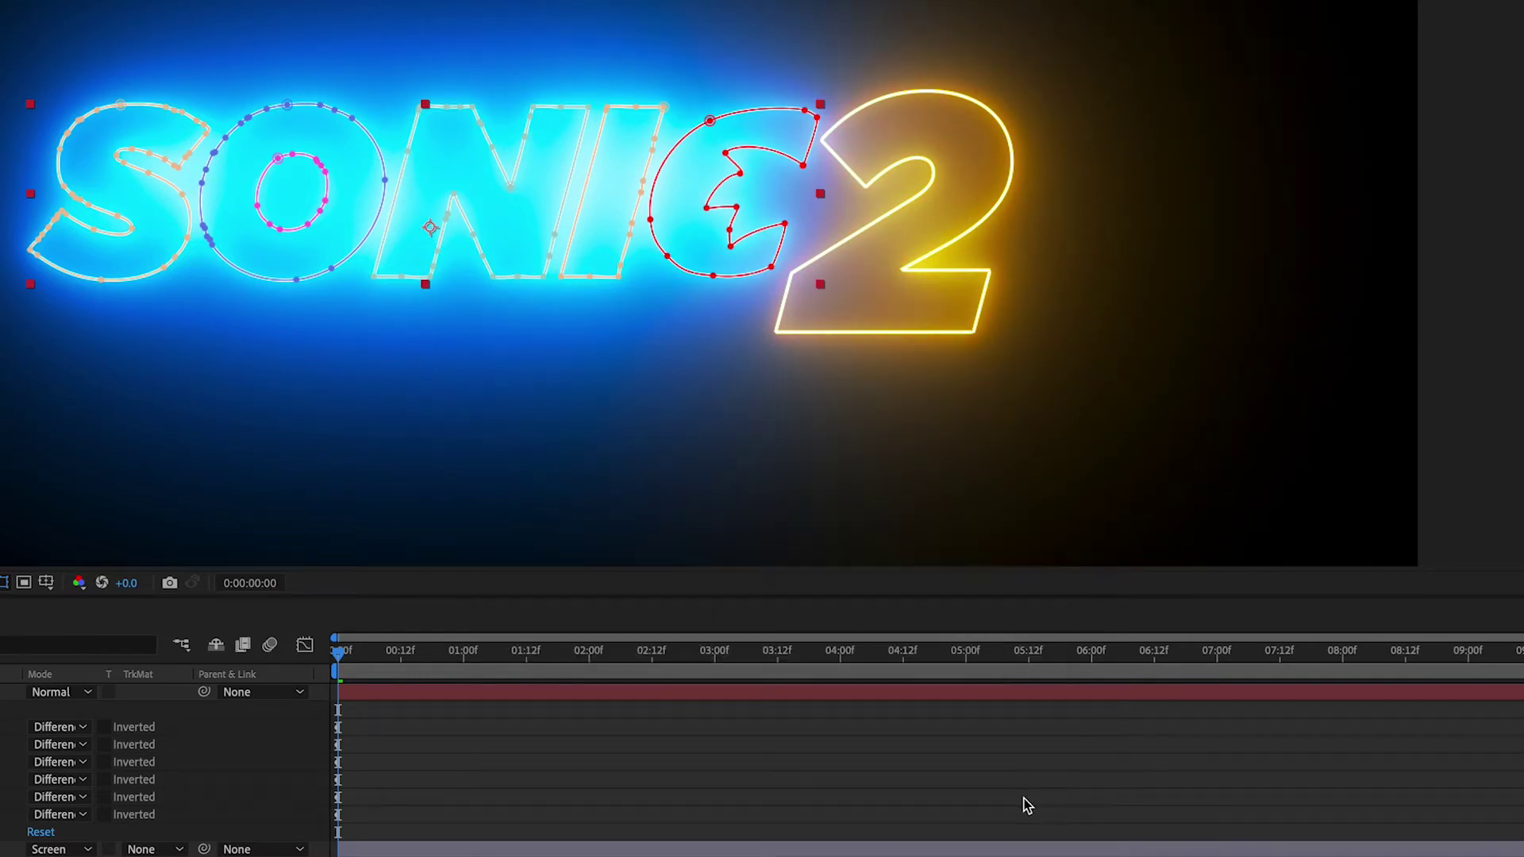
scroll(804, 513, down, 1)
scroll(803, 513, up, 1)
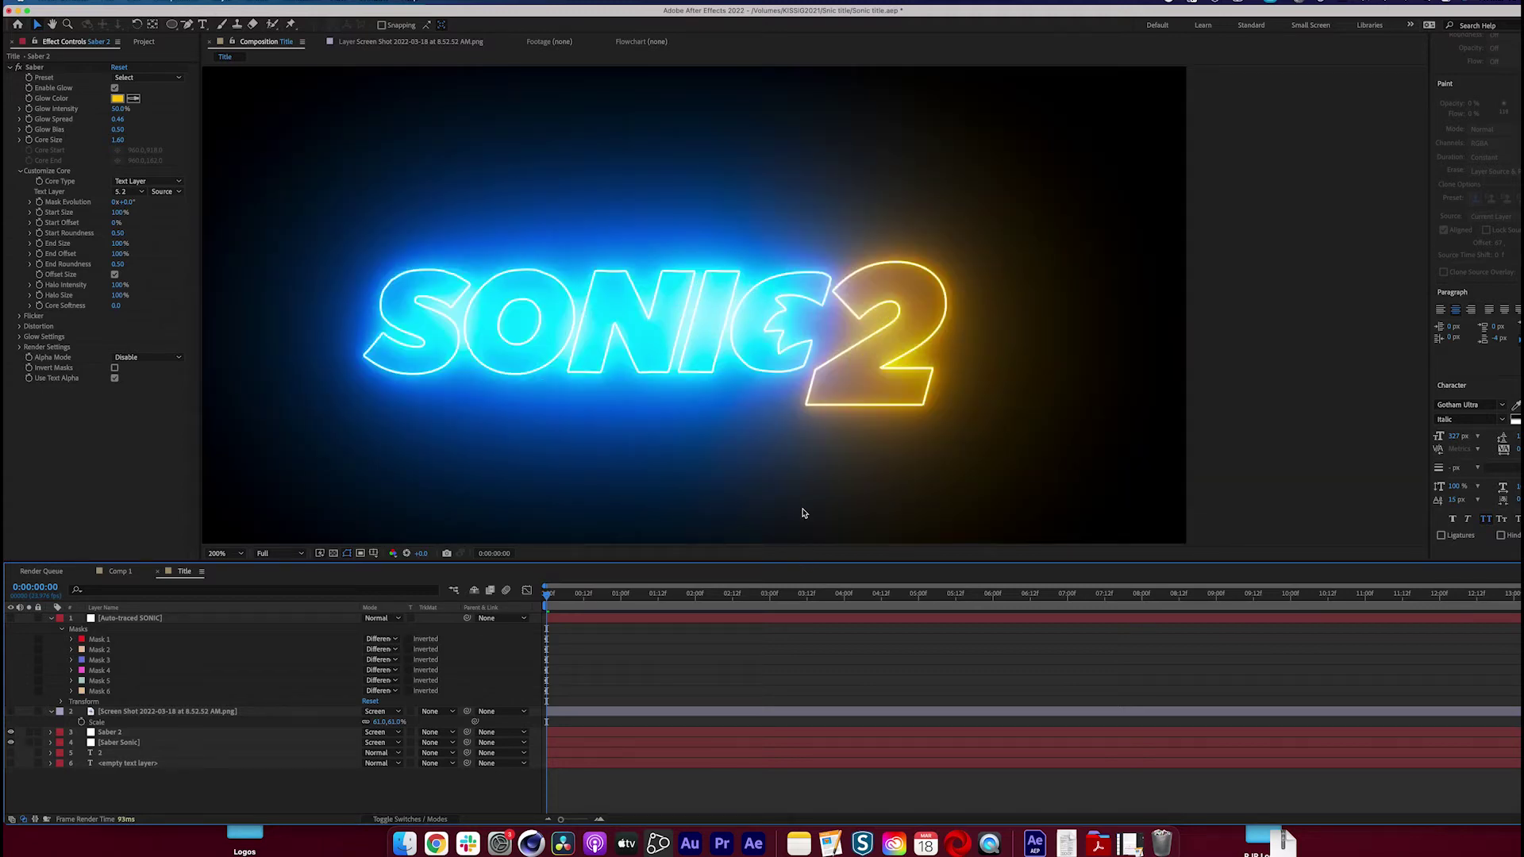
Compare the glowing title with the reference screenshot by briefly showing its layer over the composition
click(239, 552)
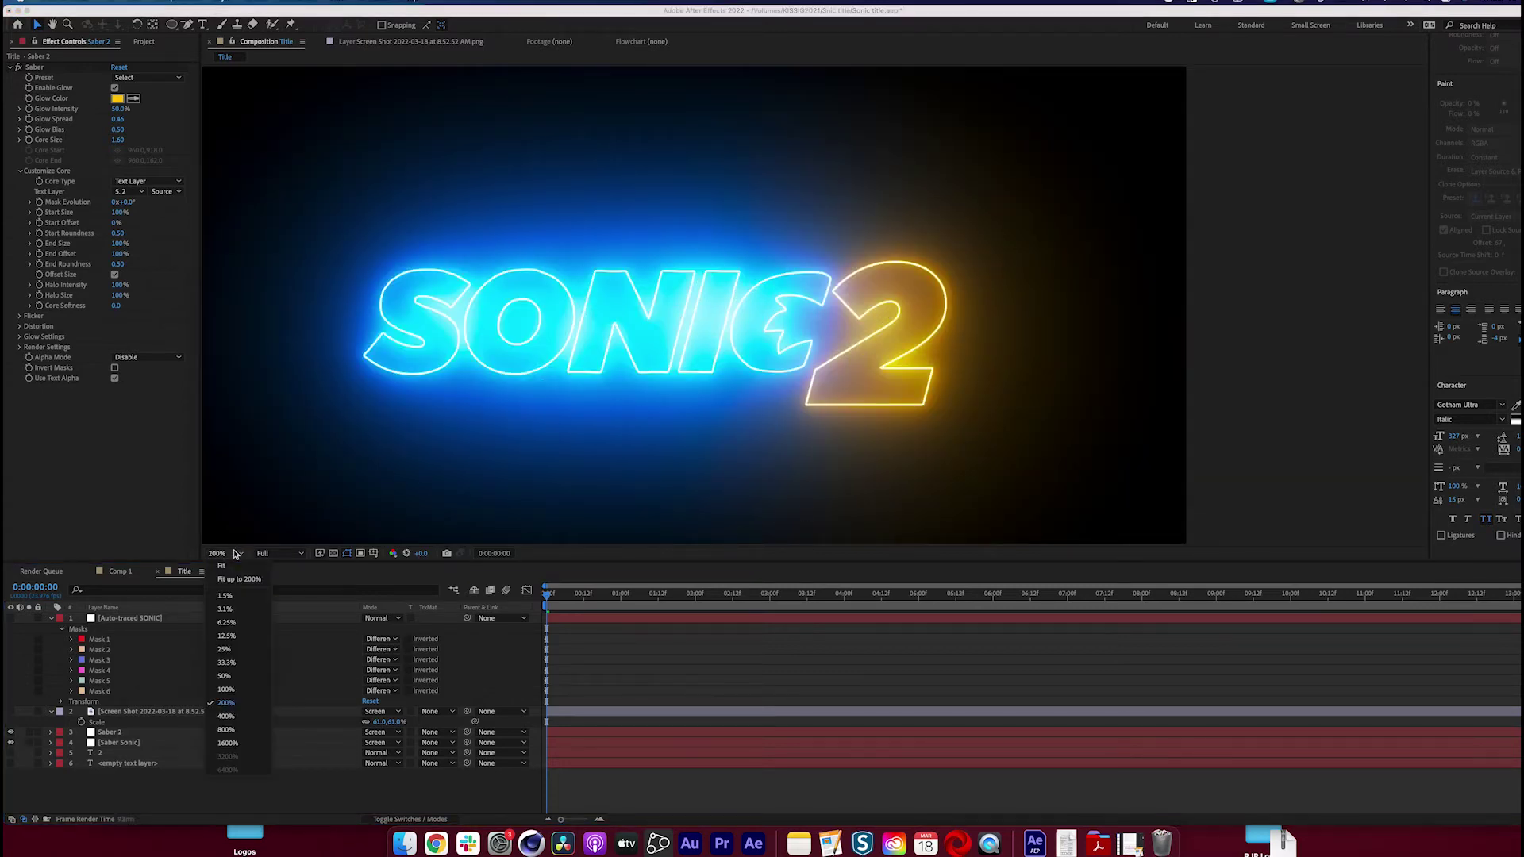
click(233, 563)
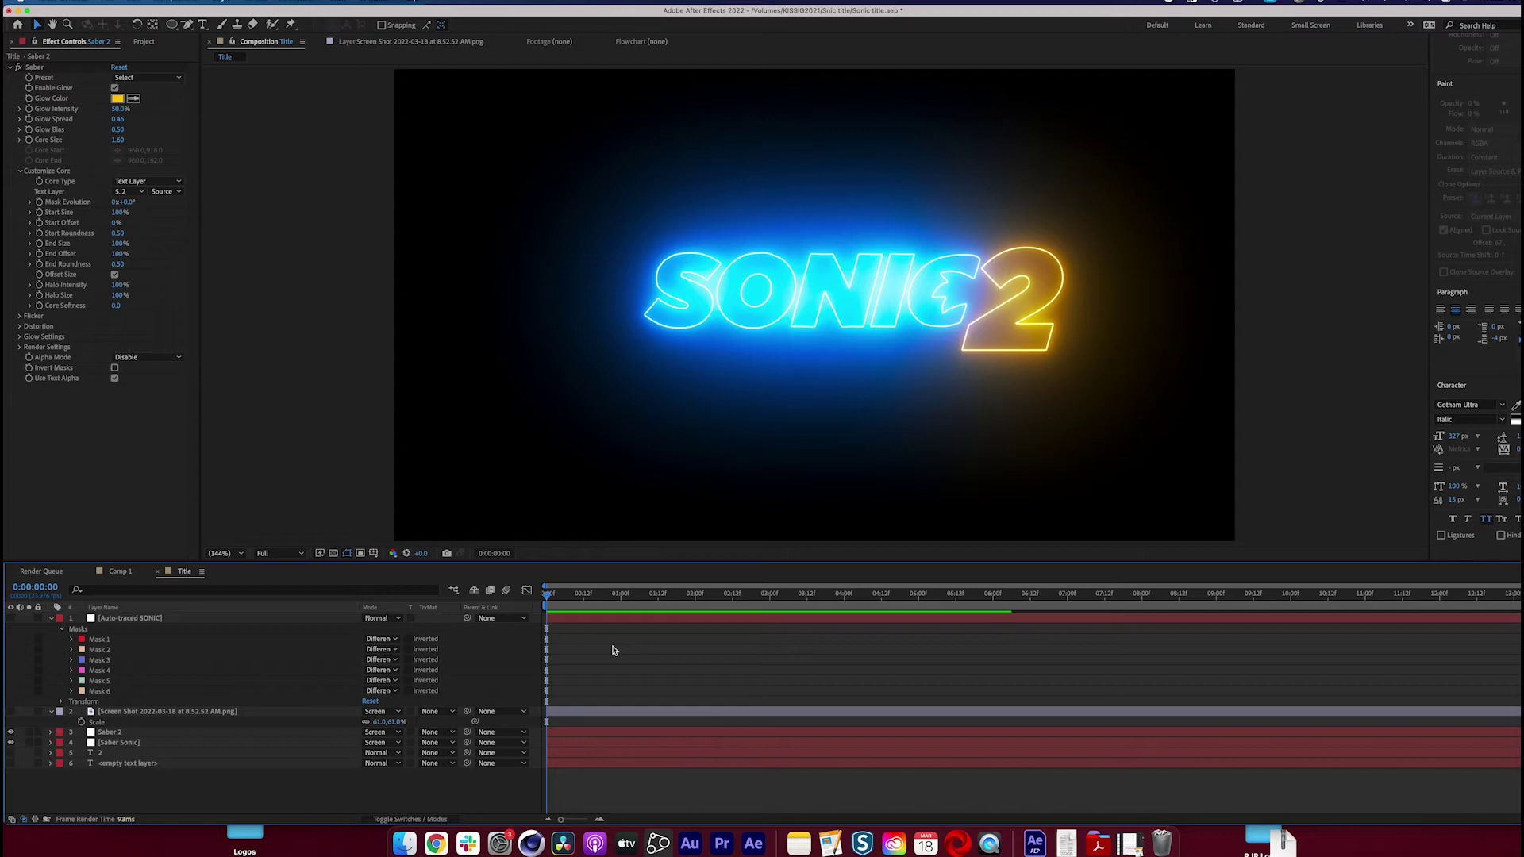
key(period)
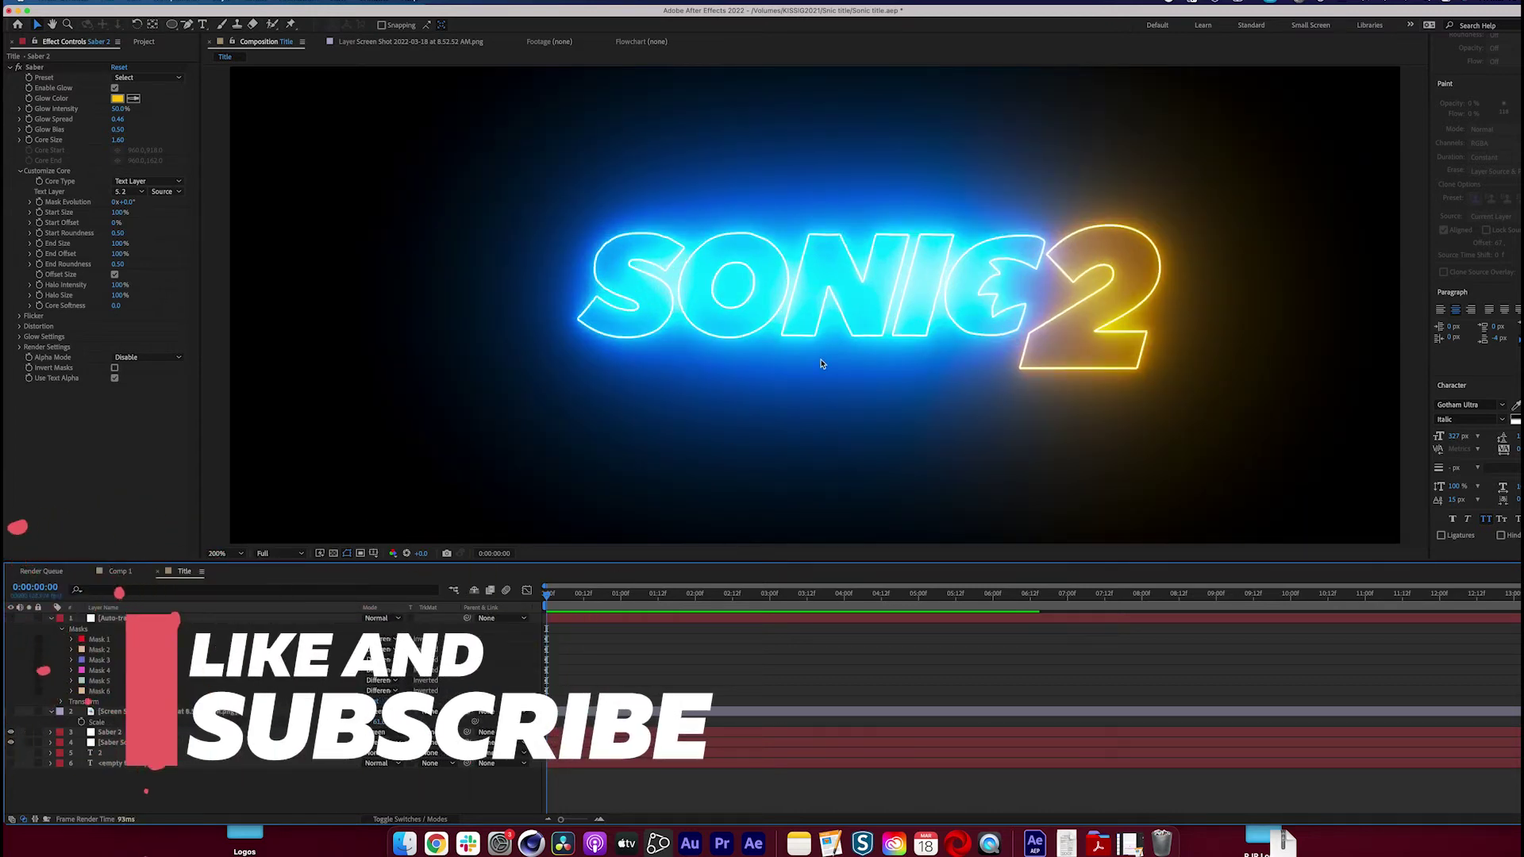
click(112, 713)
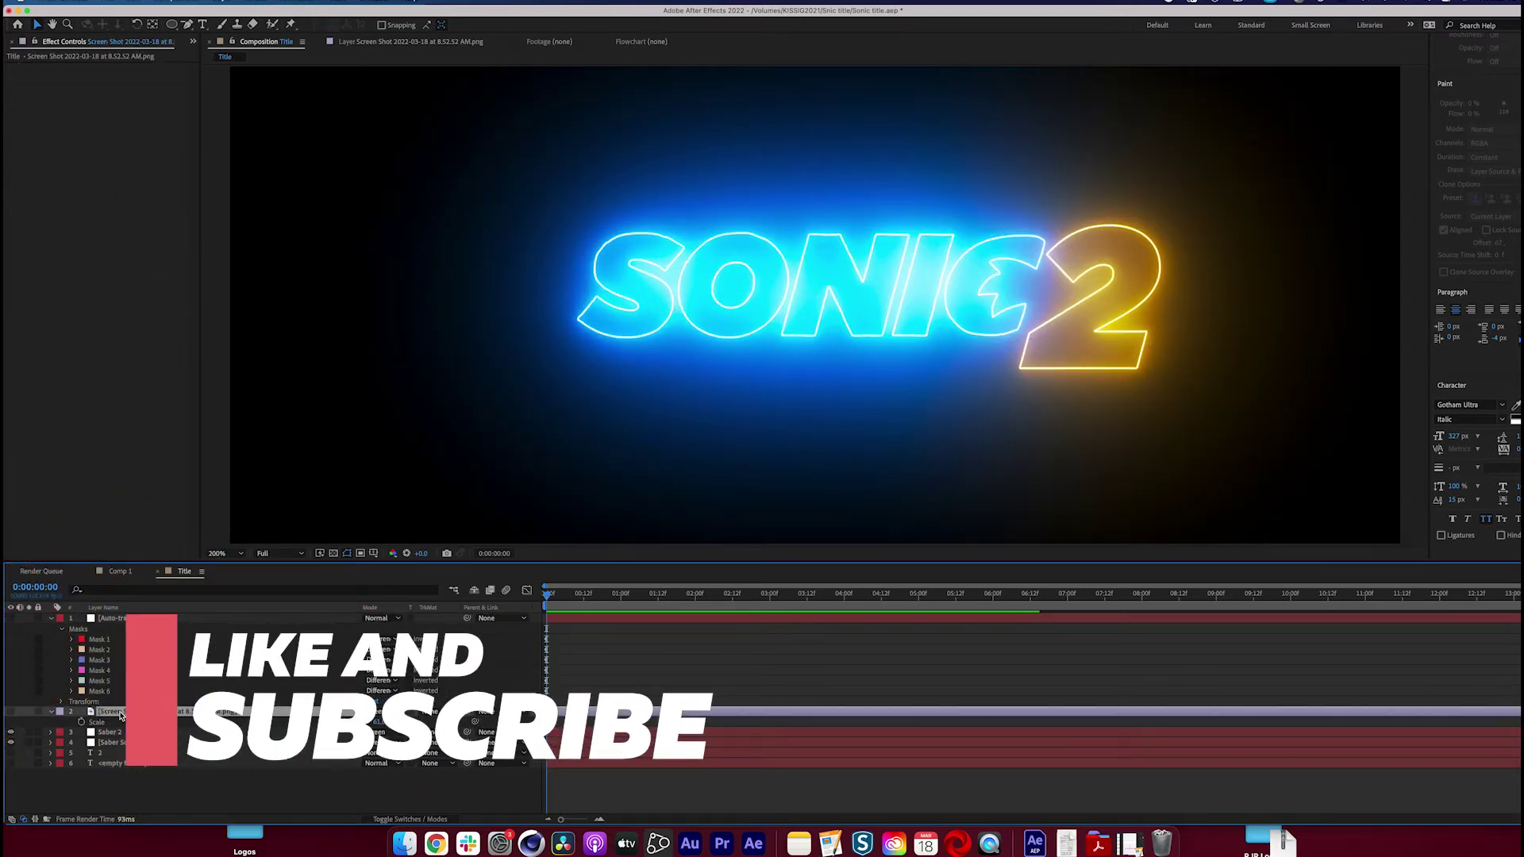
click(11, 712)
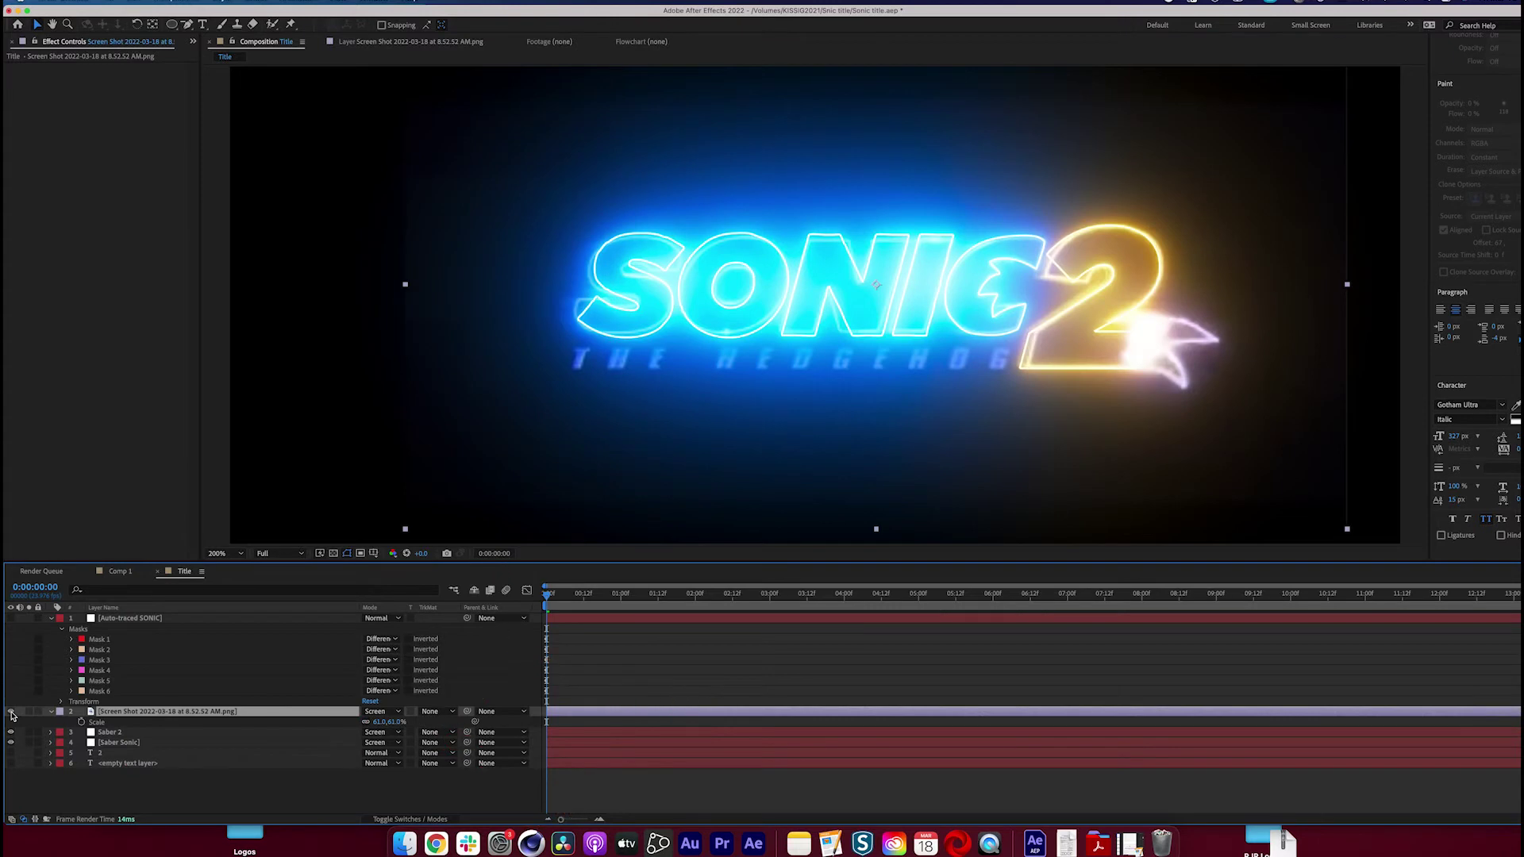
click(11, 712)
Add a new text layer reading "The Hedgehog" in the Impact font
key(super+t)
click(712, 429)
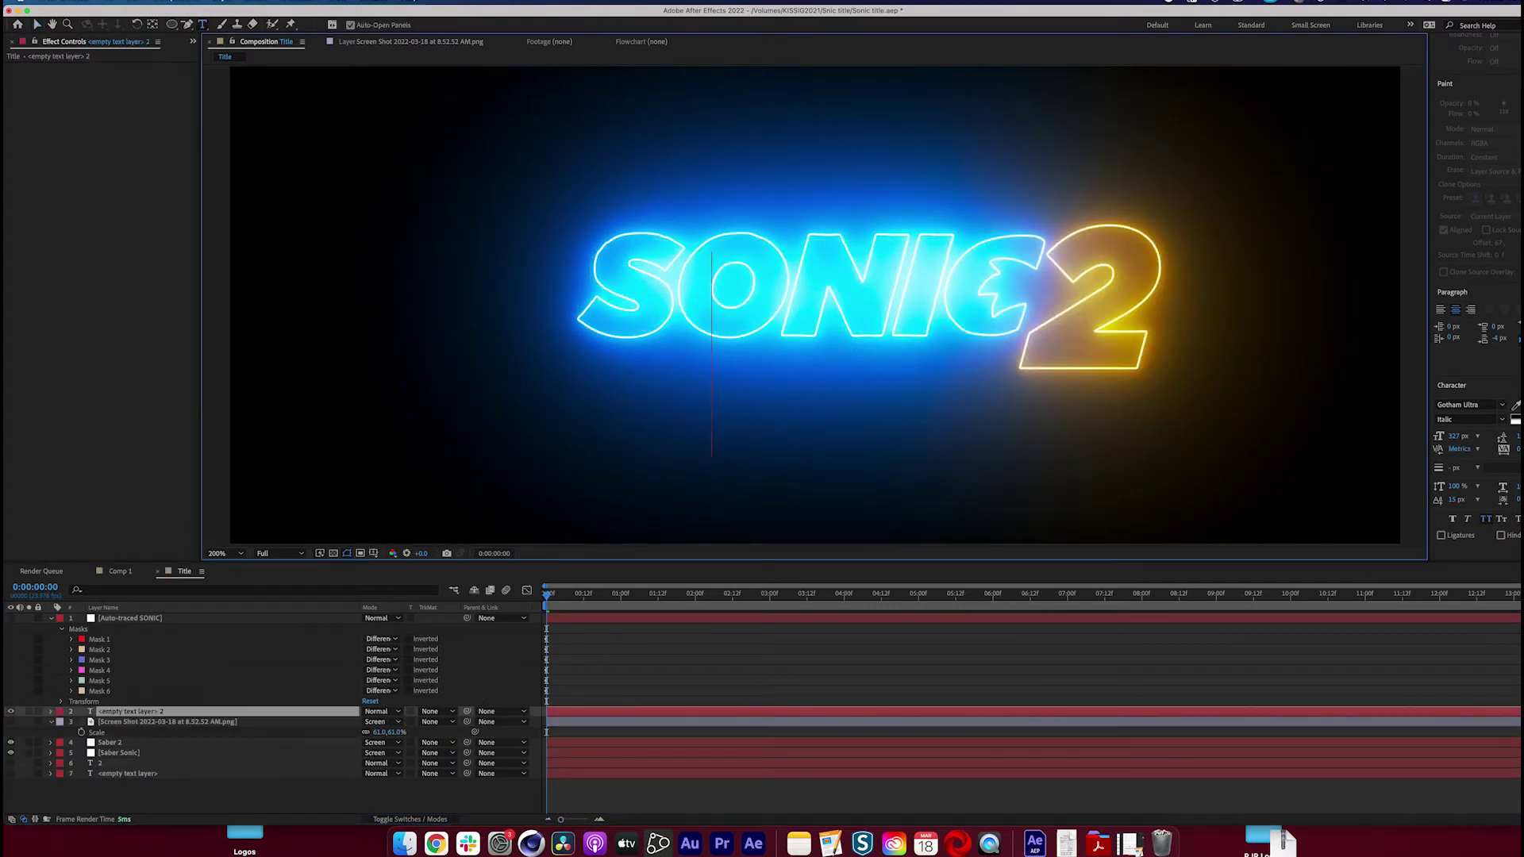
click(1479, 404)
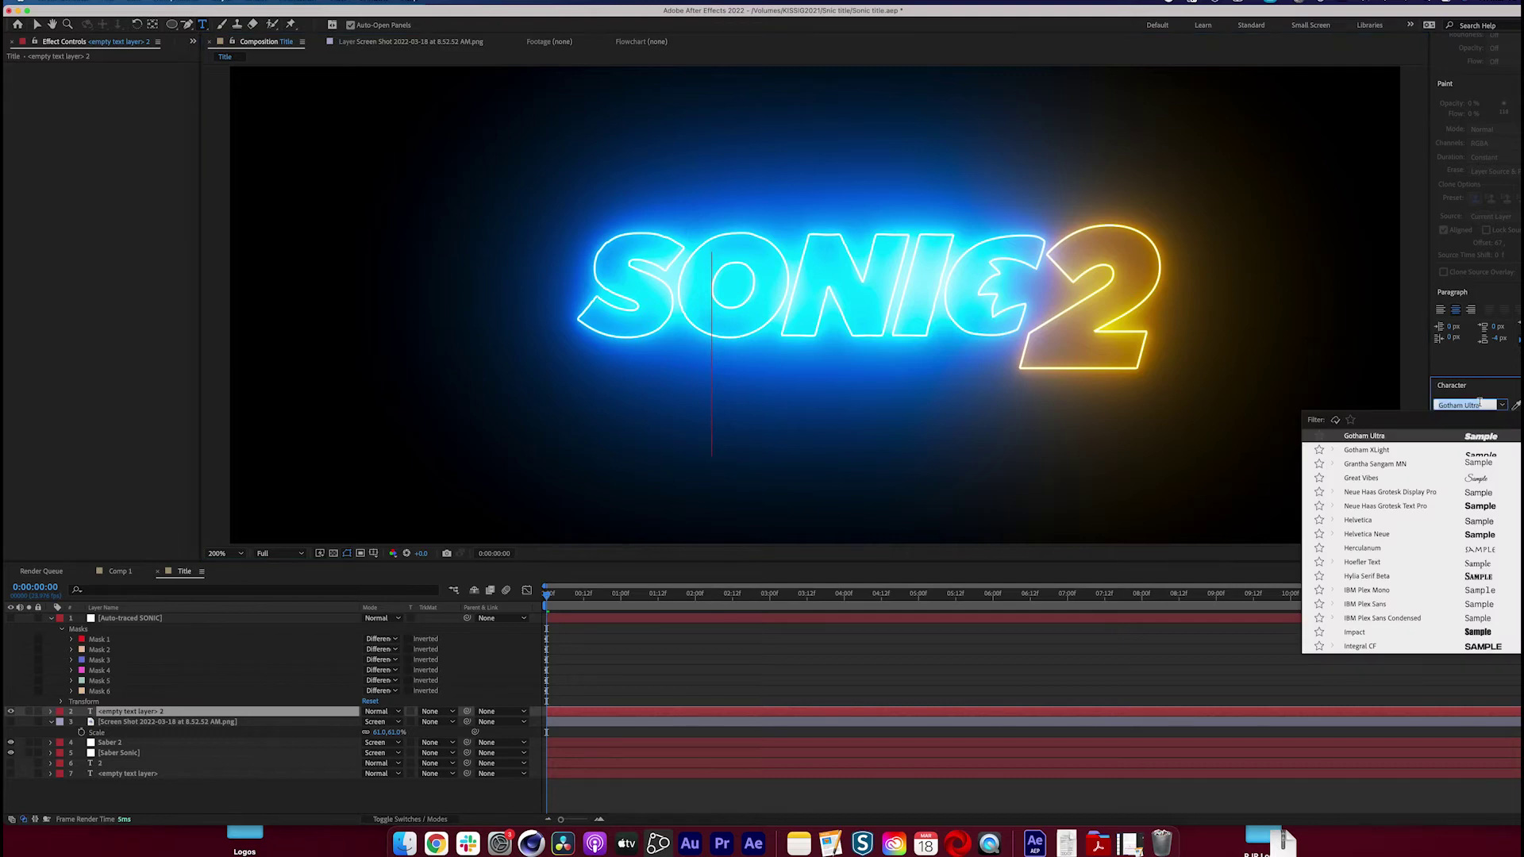
click(1354, 632)
text(The)
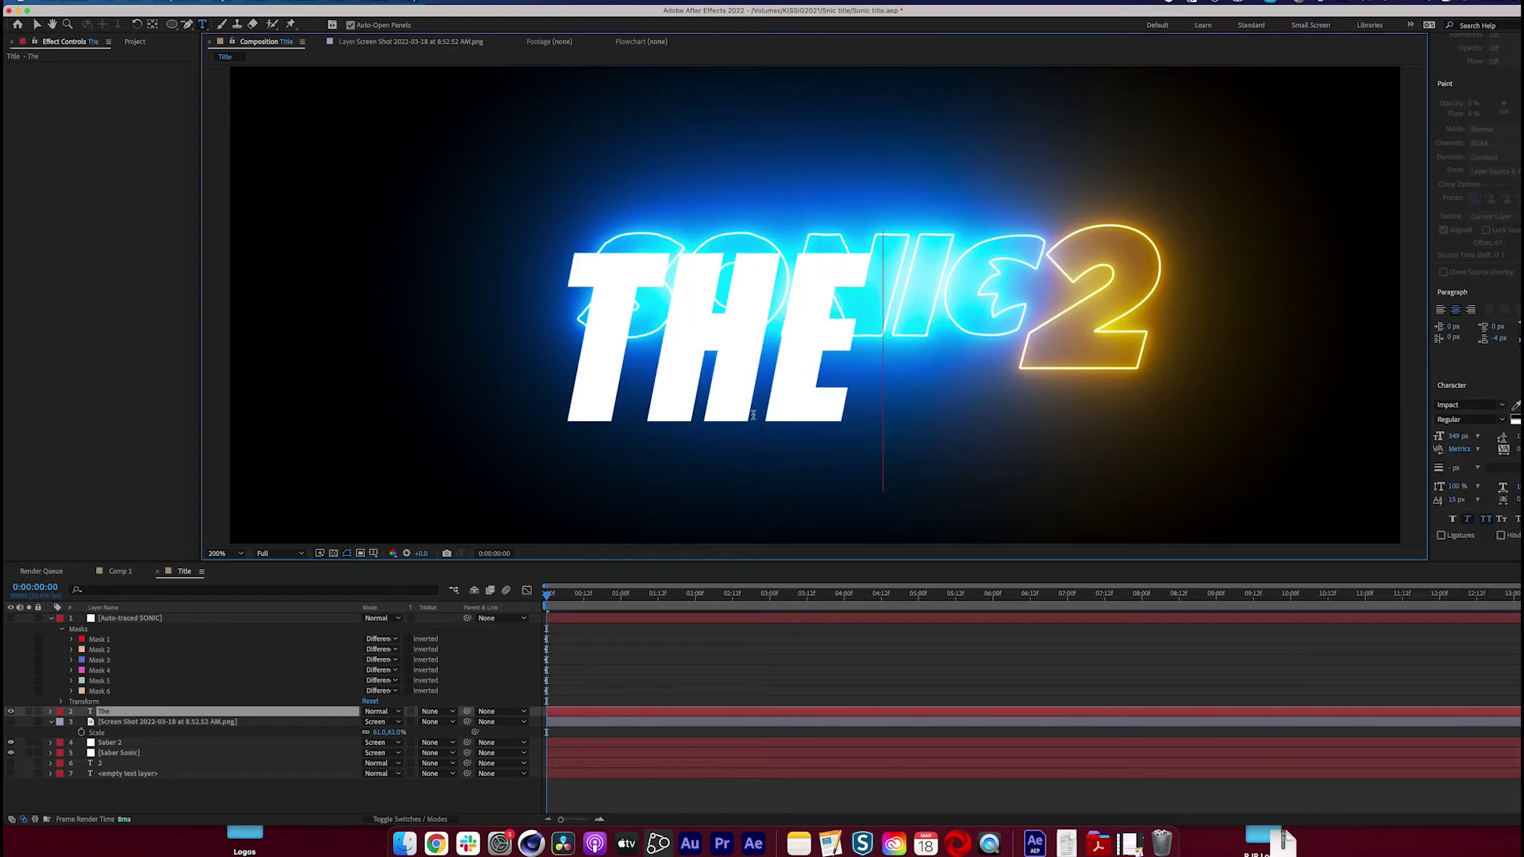
text( Hedgh)
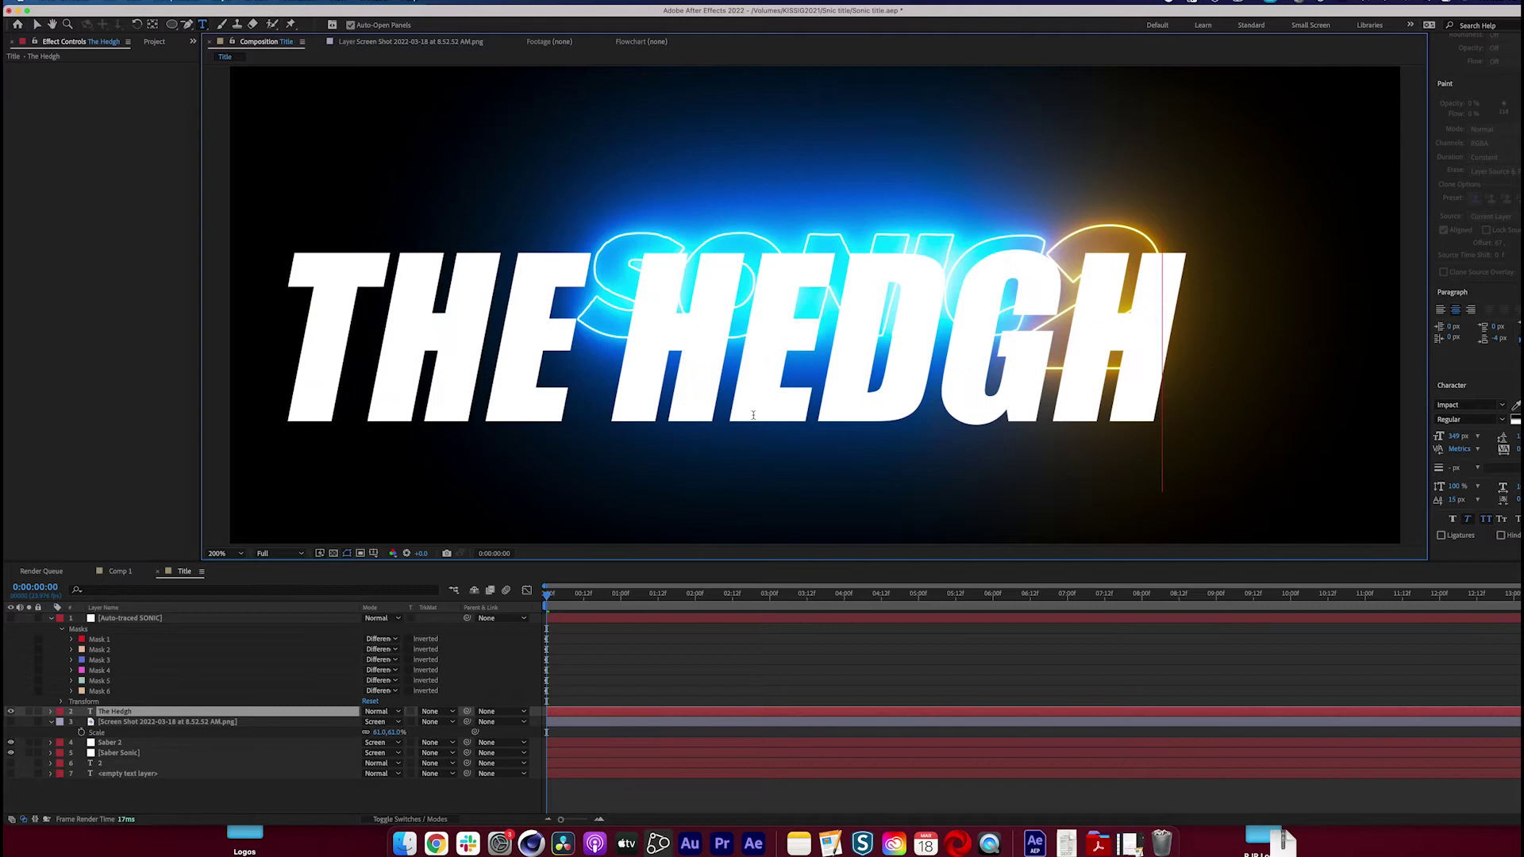
key(BackSpace)
text(ehog)
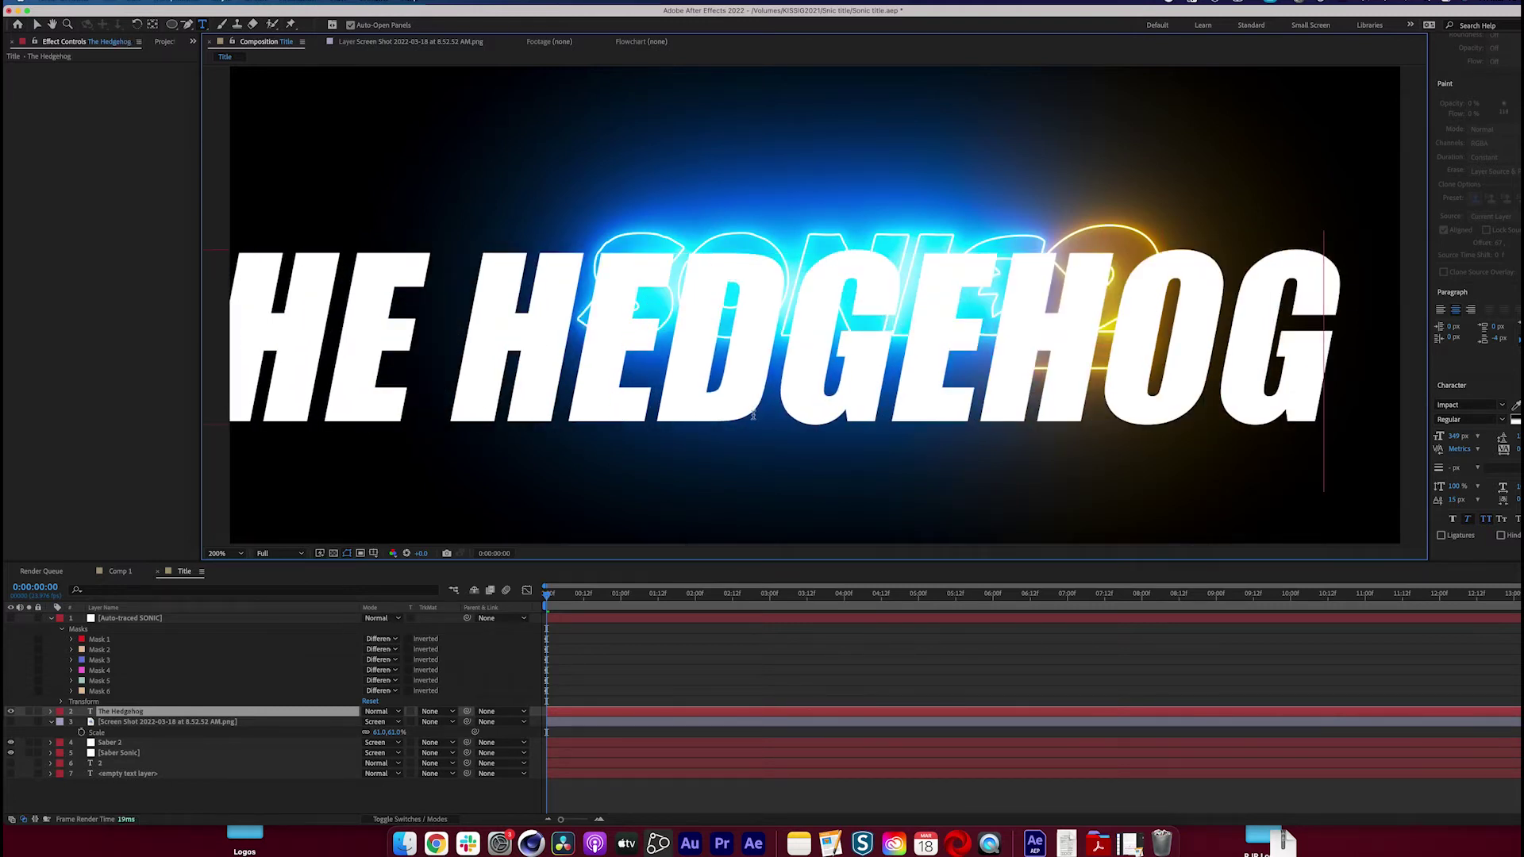
Shrink the The Hedgehog text to subtitle size and move it beneath the SONIC letters
key(super+a)
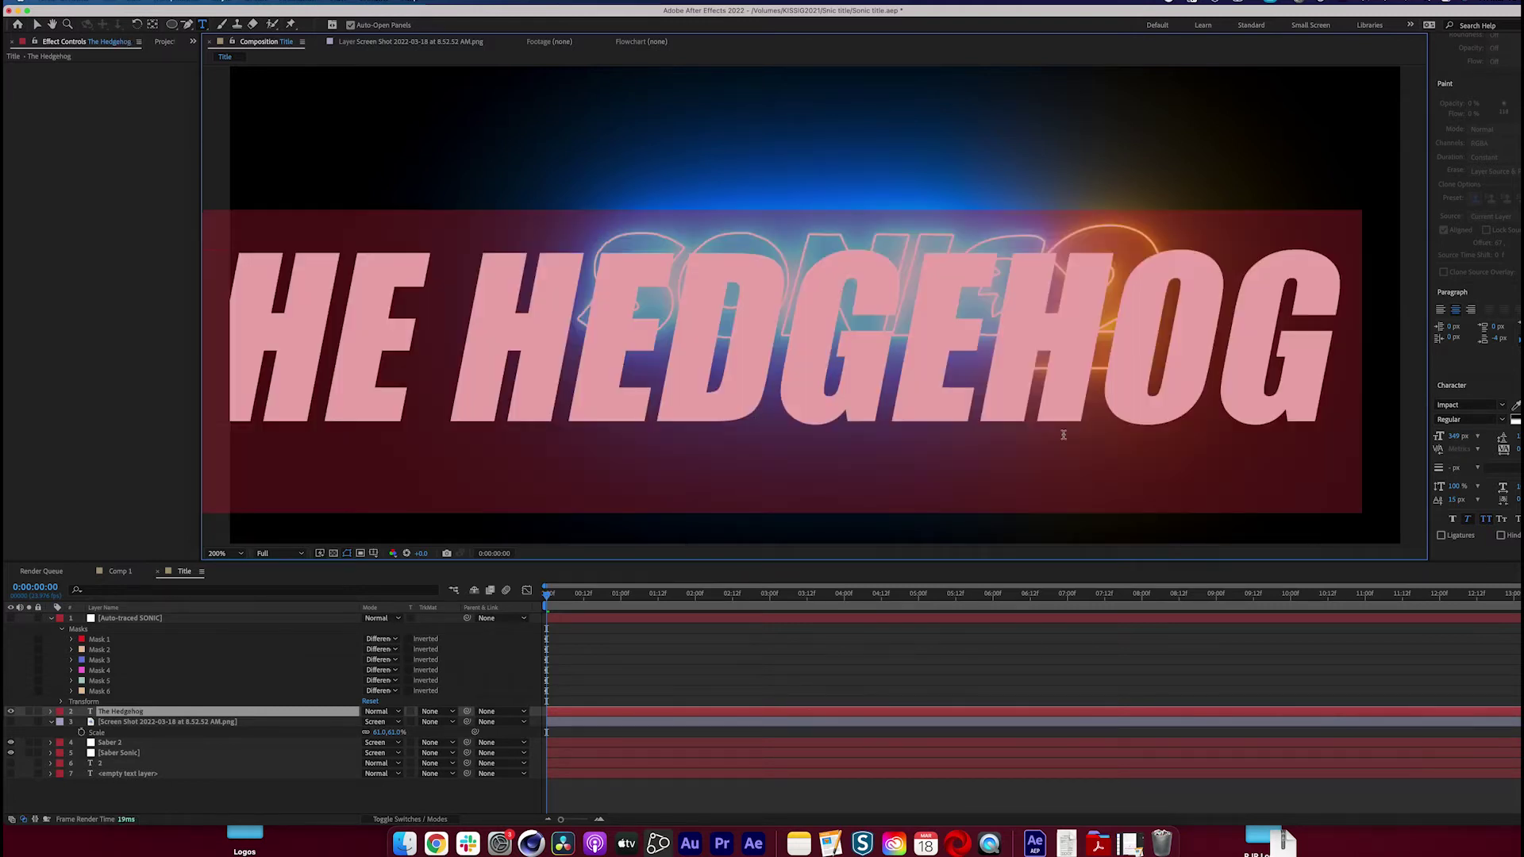
drag(1429, 435, 1350, 451)
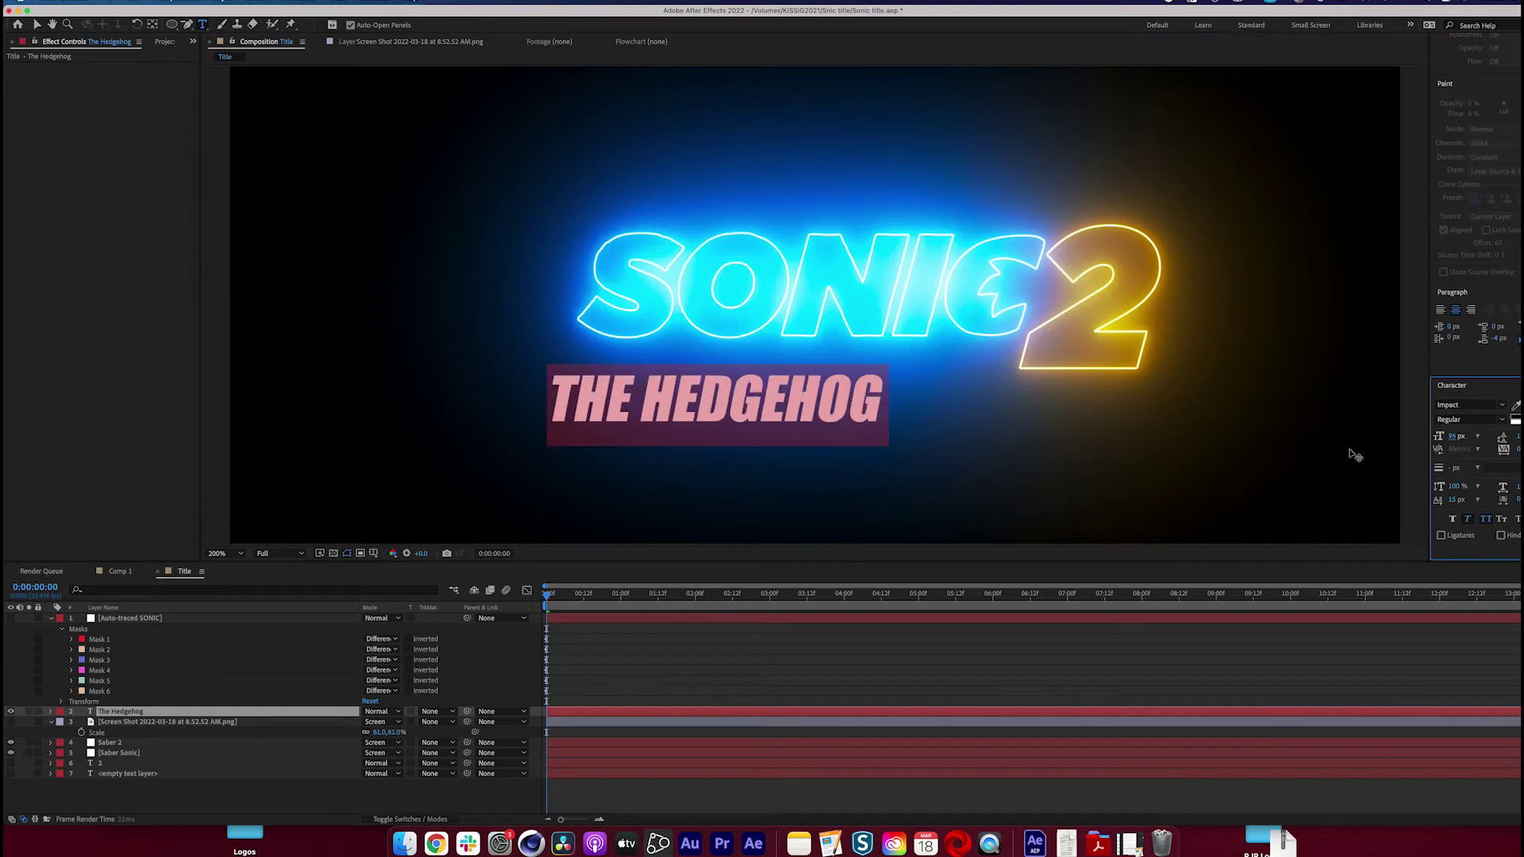
click(36, 25)
drag(759, 404, 859, 384)
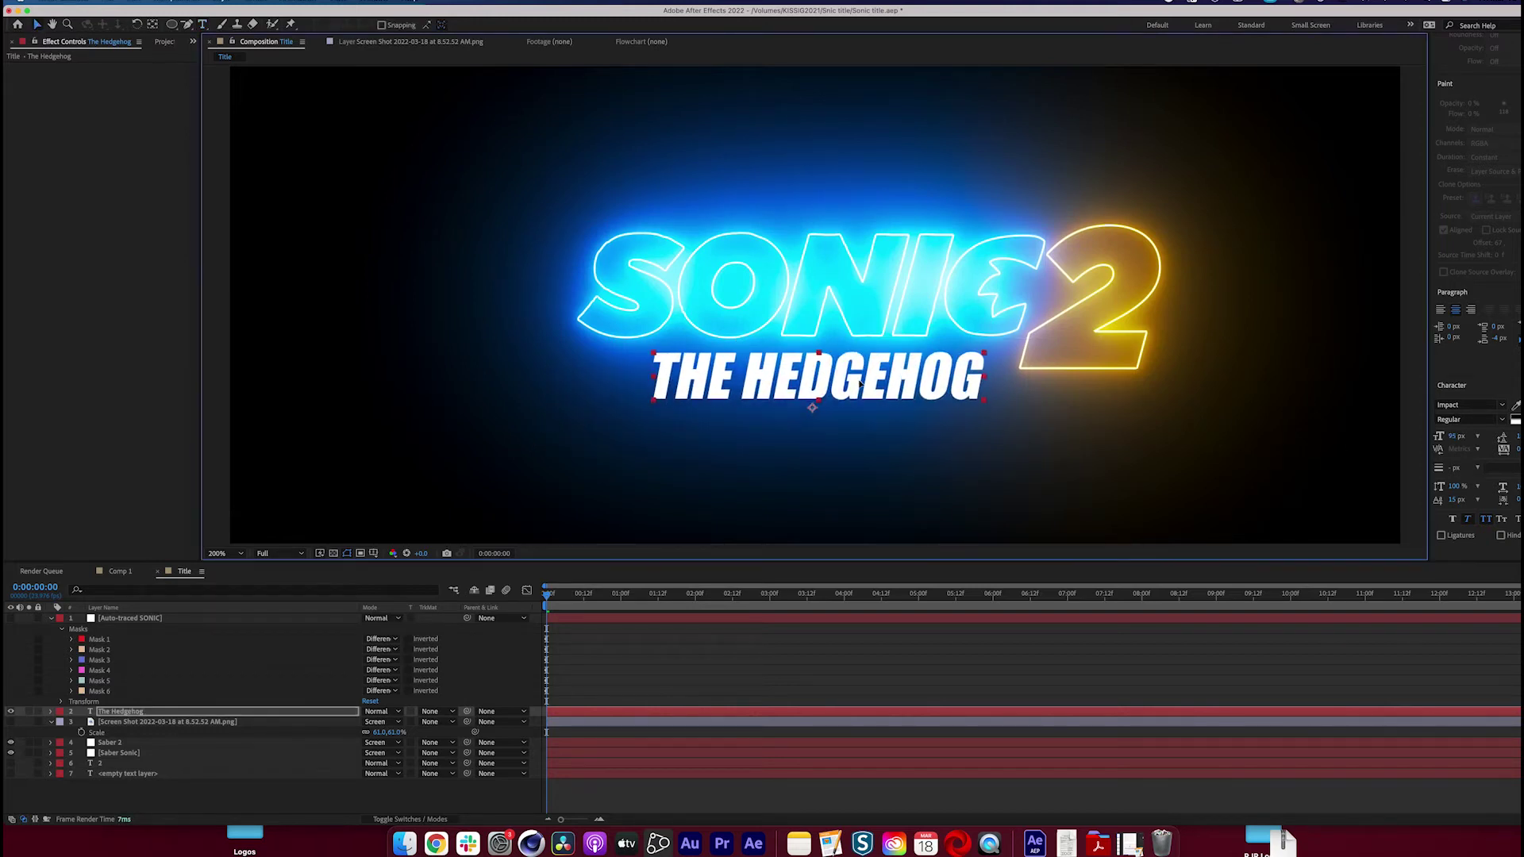
Widen the subtitle's letter spacing, set its font size to 53 px and fit it directly under SONIC
double_click(859, 383)
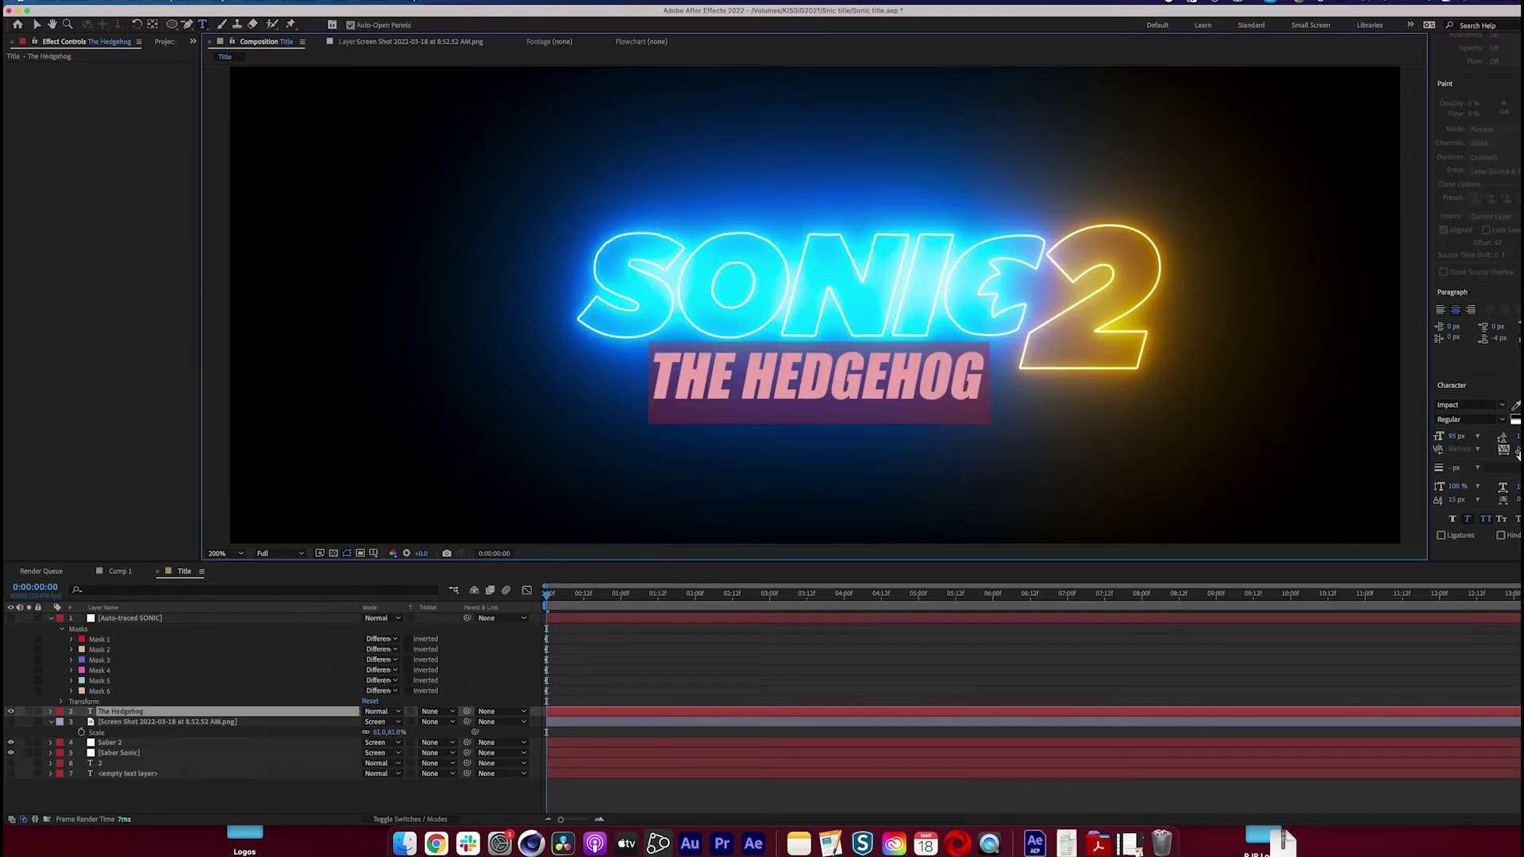
drag(1518, 453, 1427, 437)
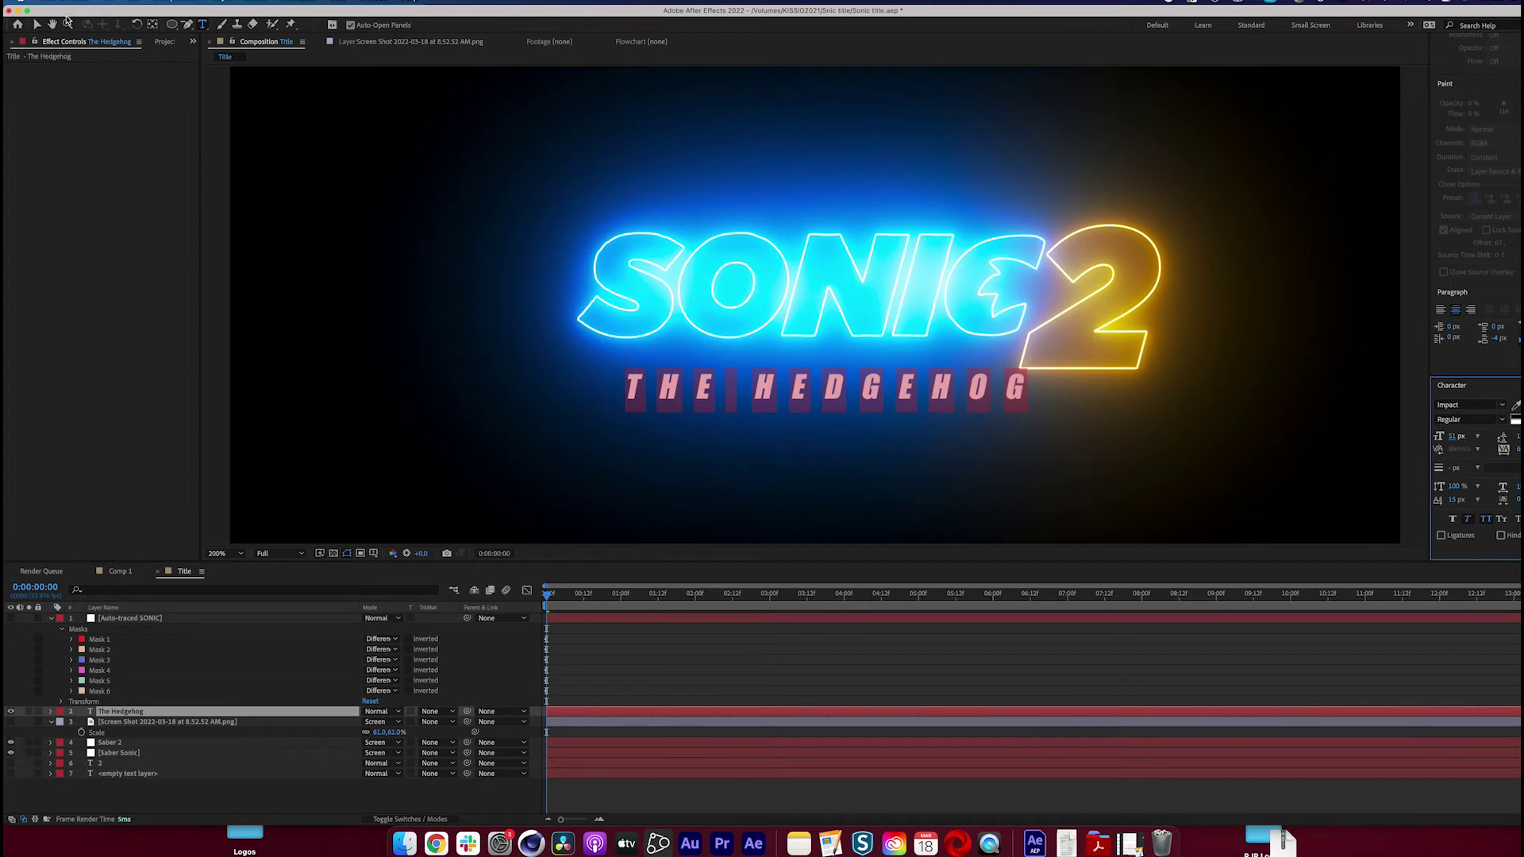
click(40, 24)
drag(746, 391, 721, 365)
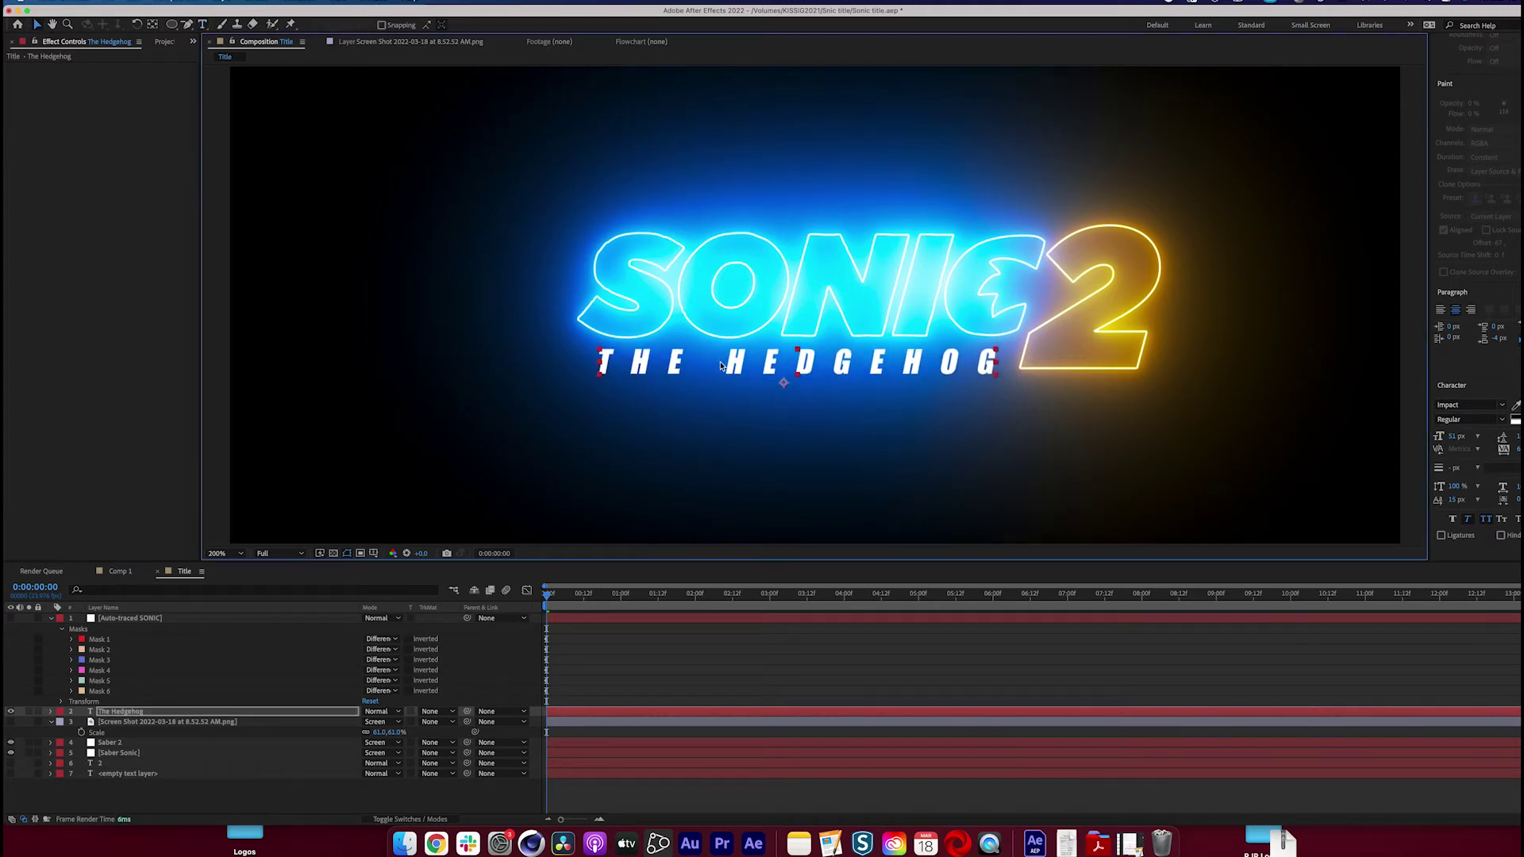
double_click(722, 366)
drag(1457, 437, 1458, 437)
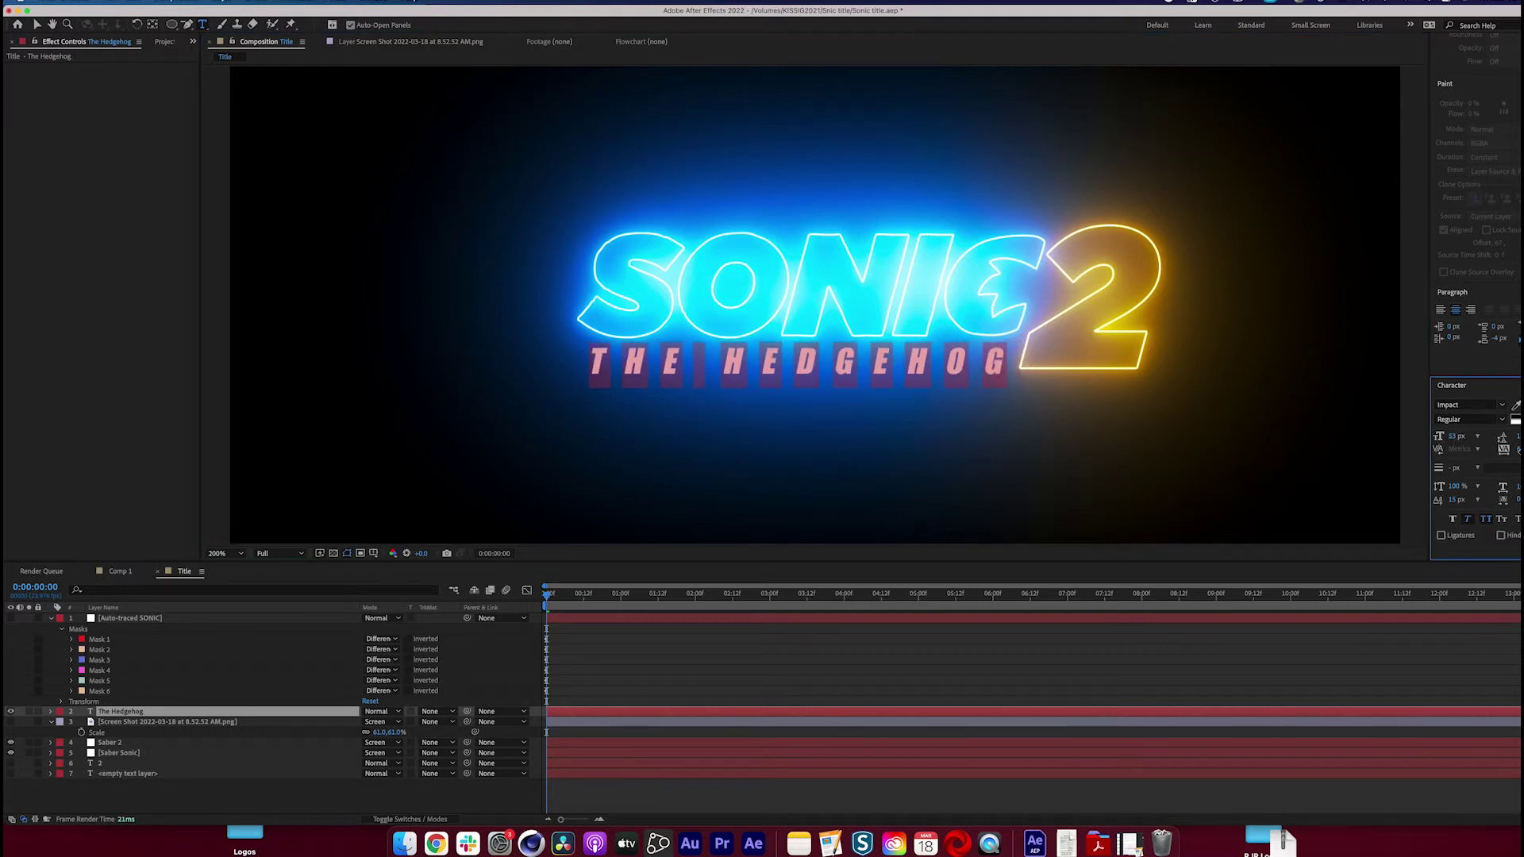
Slightly enlarge the 2 text layer and move it to position 1431, 663
click(155, 775)
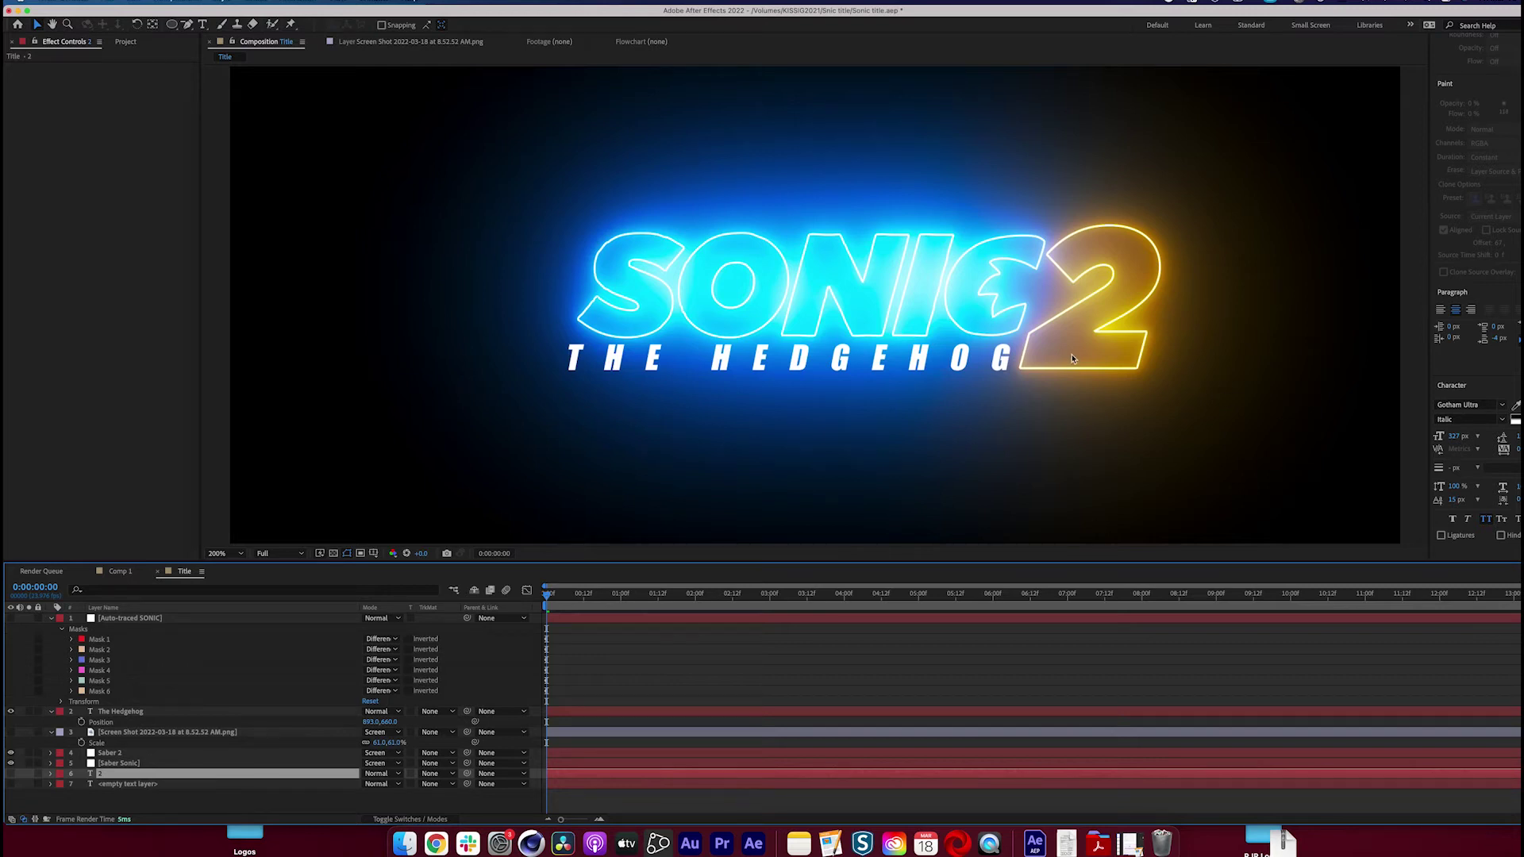
key(s)
drag(389, 786, 390, 786)
key(p)
drag(393, 784, 393, 784)
Align the The Hedgehog text with the base of the 2 at vertical position 663 and hide the reference screenshot layer
click(179, 715)
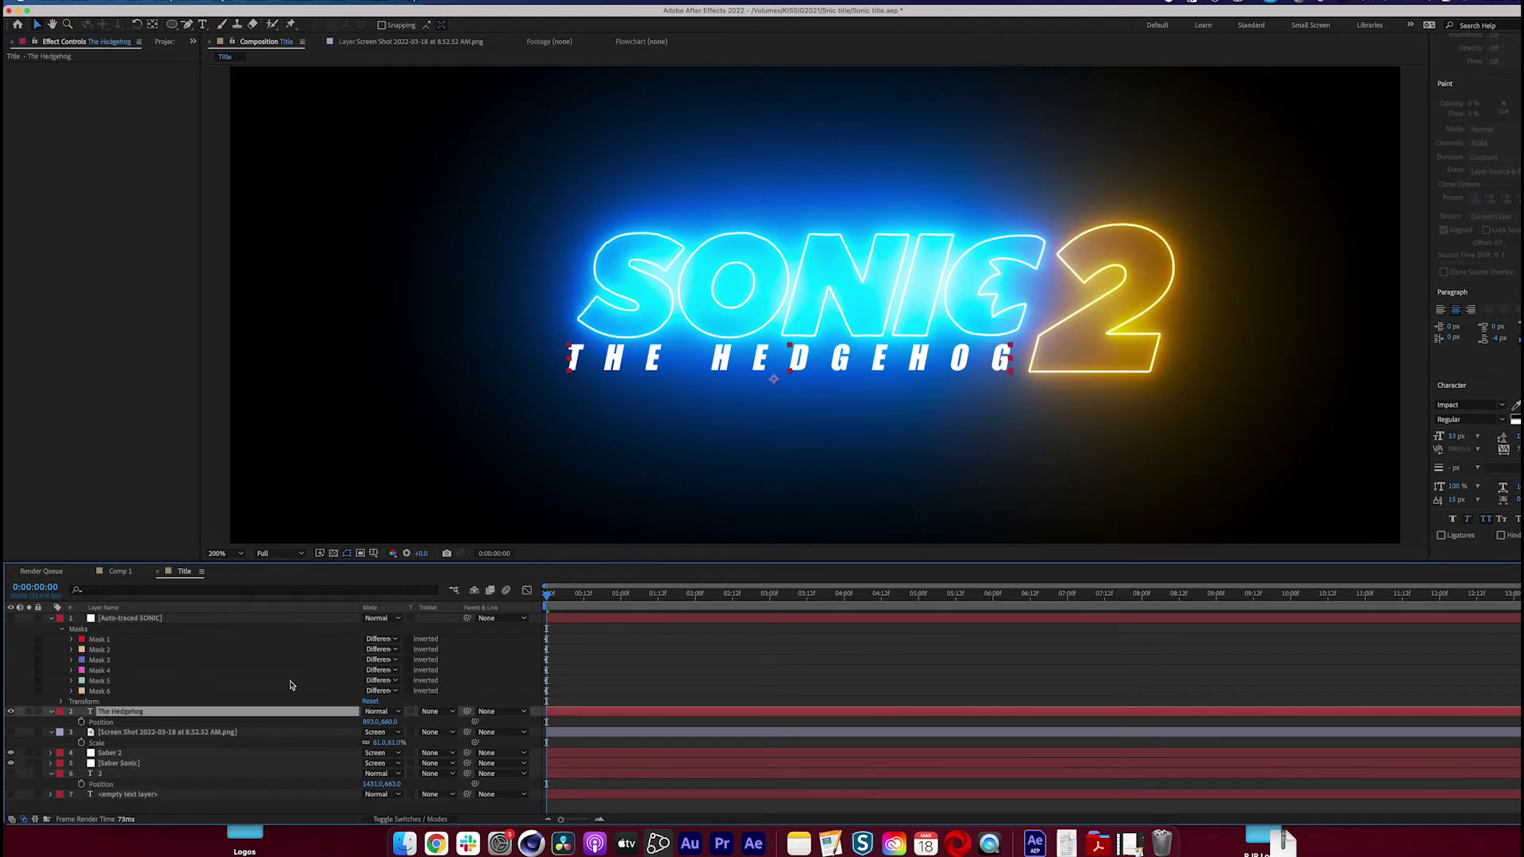
key(period)
drag(890, 426, 908, 430)
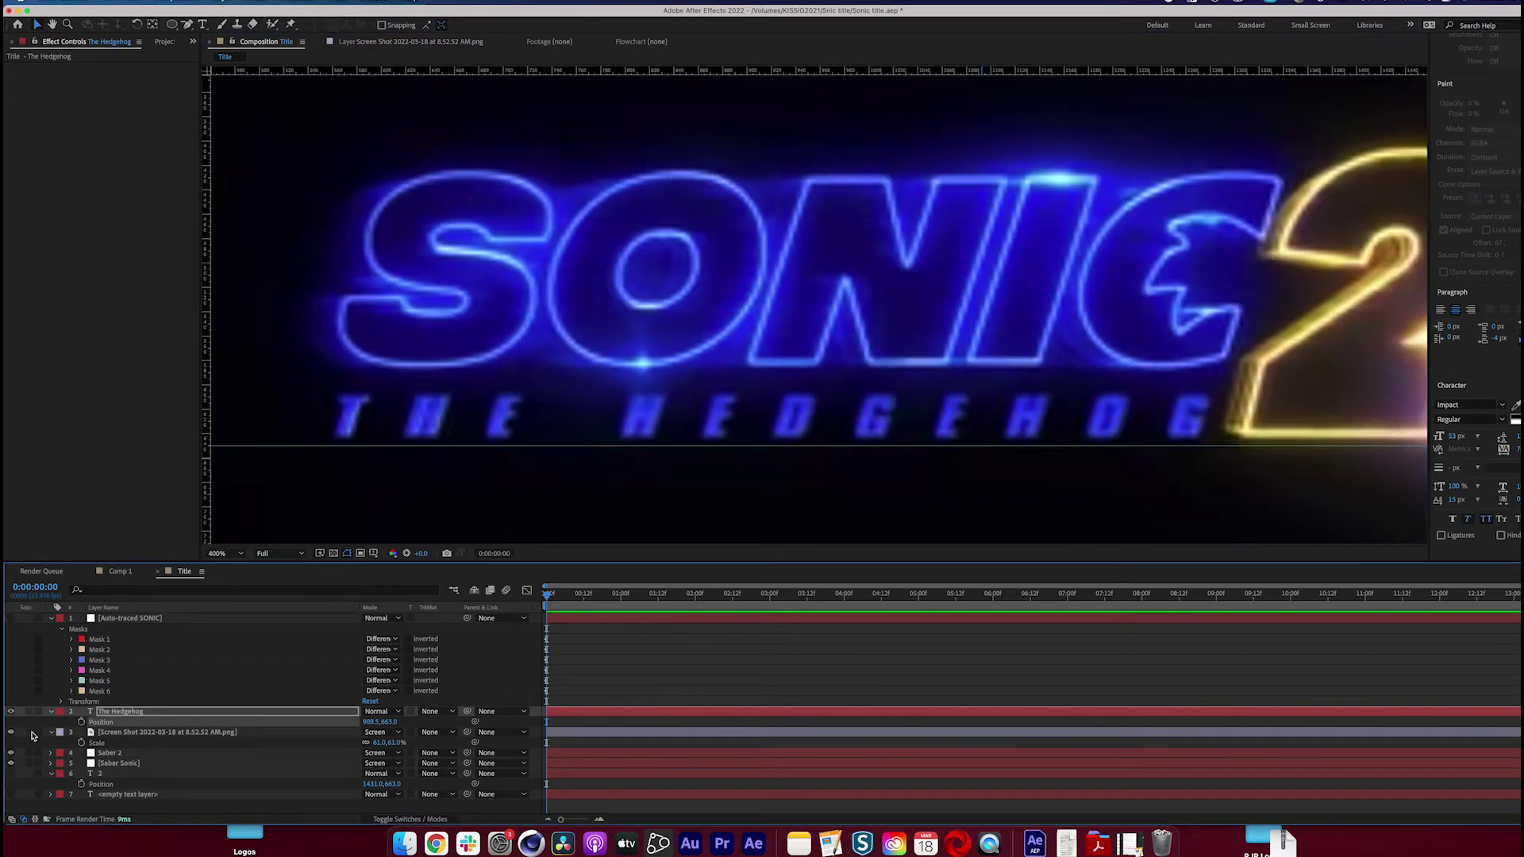
click(32, 735)
key(comma)
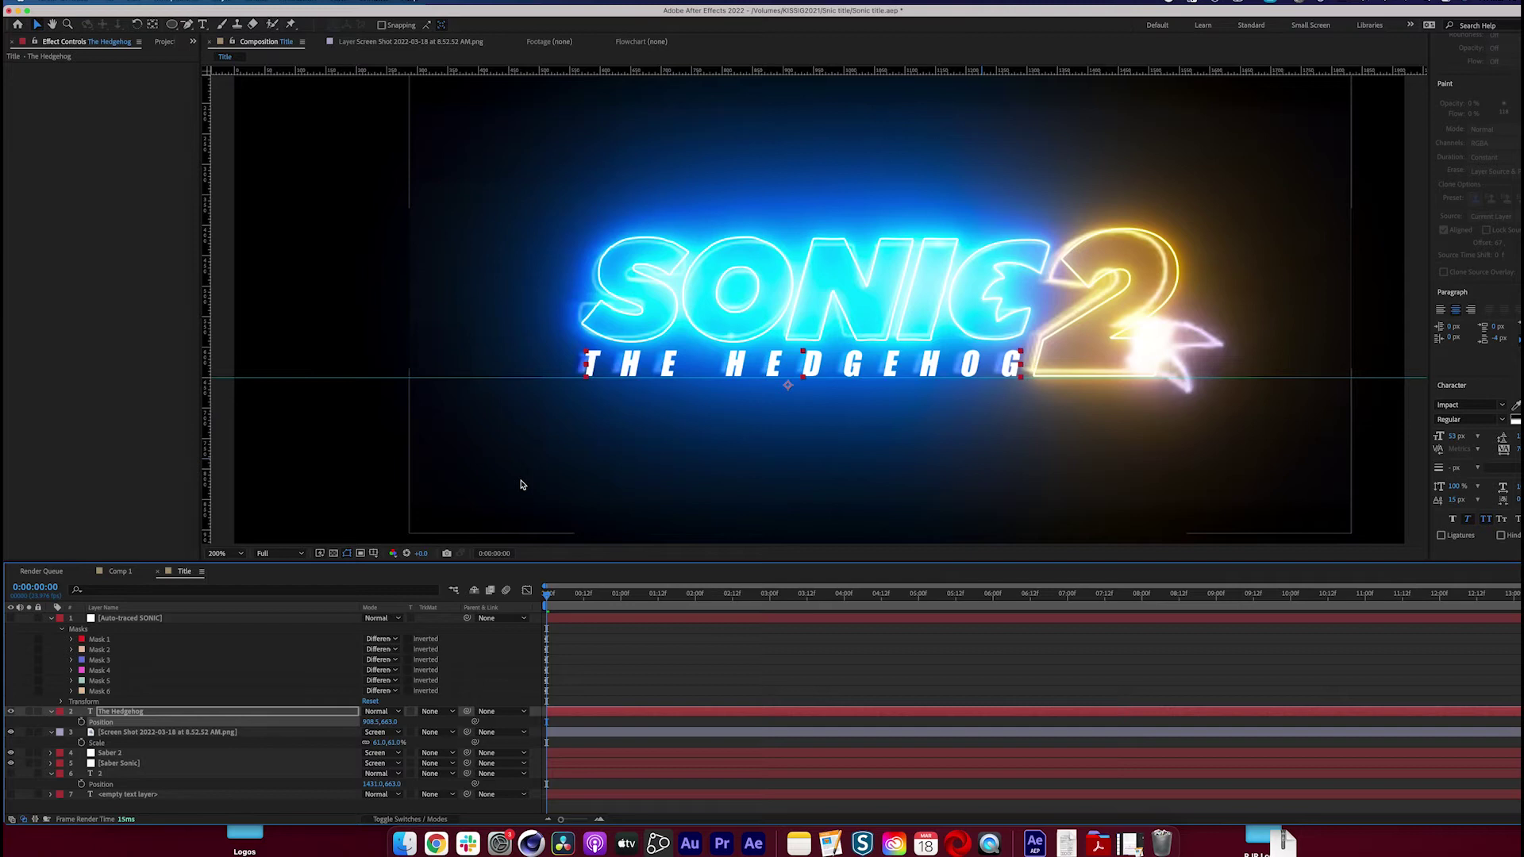
click(11, 732)
click(810, 697)
key(comma)
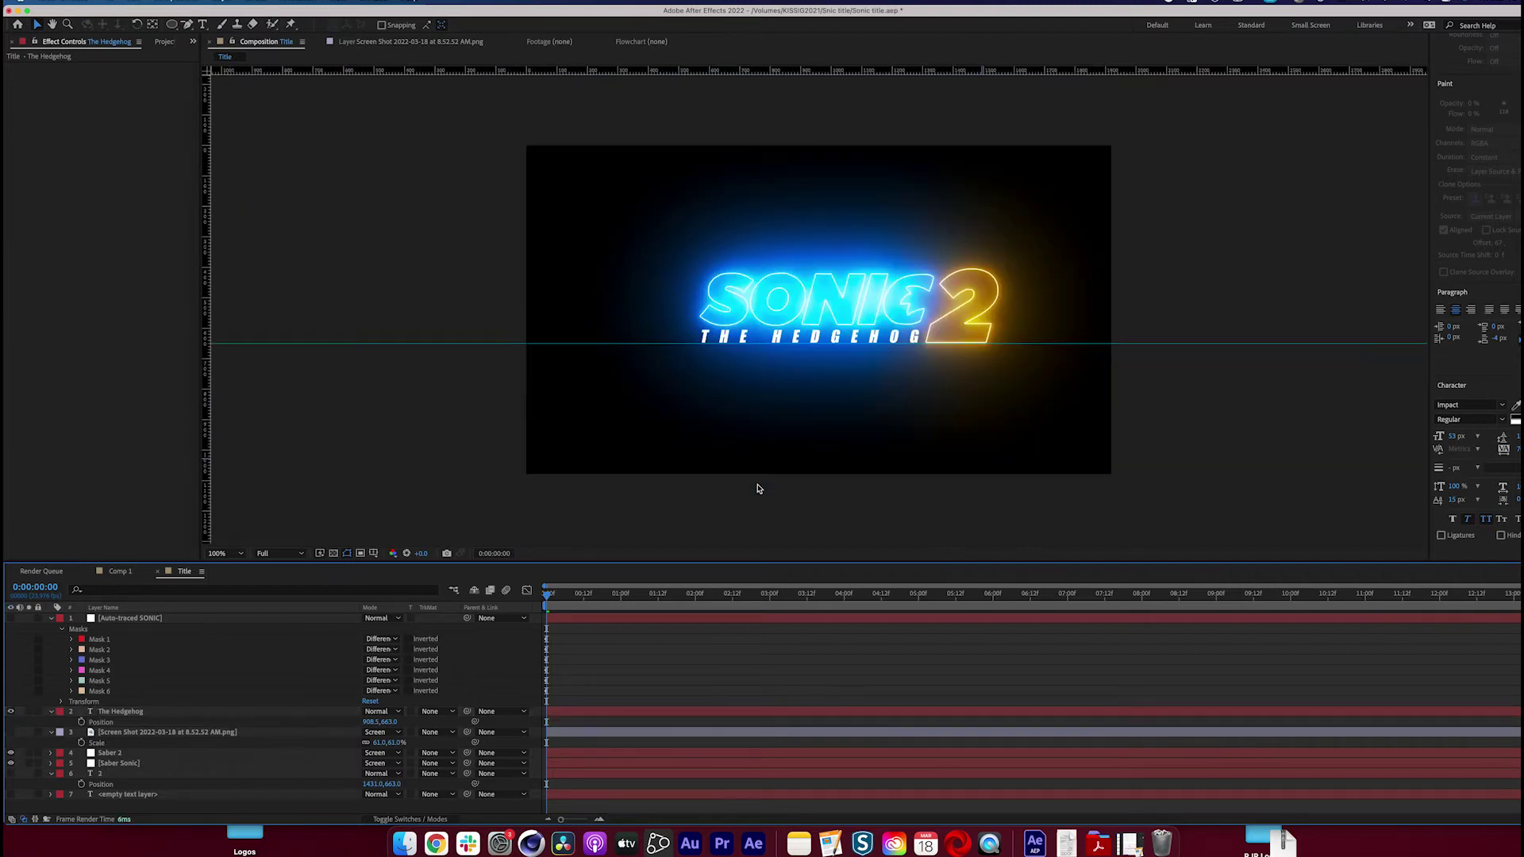
Show the reference screenshot layer and move it below the neon title to position 1060, 747
key(period)
key(period)
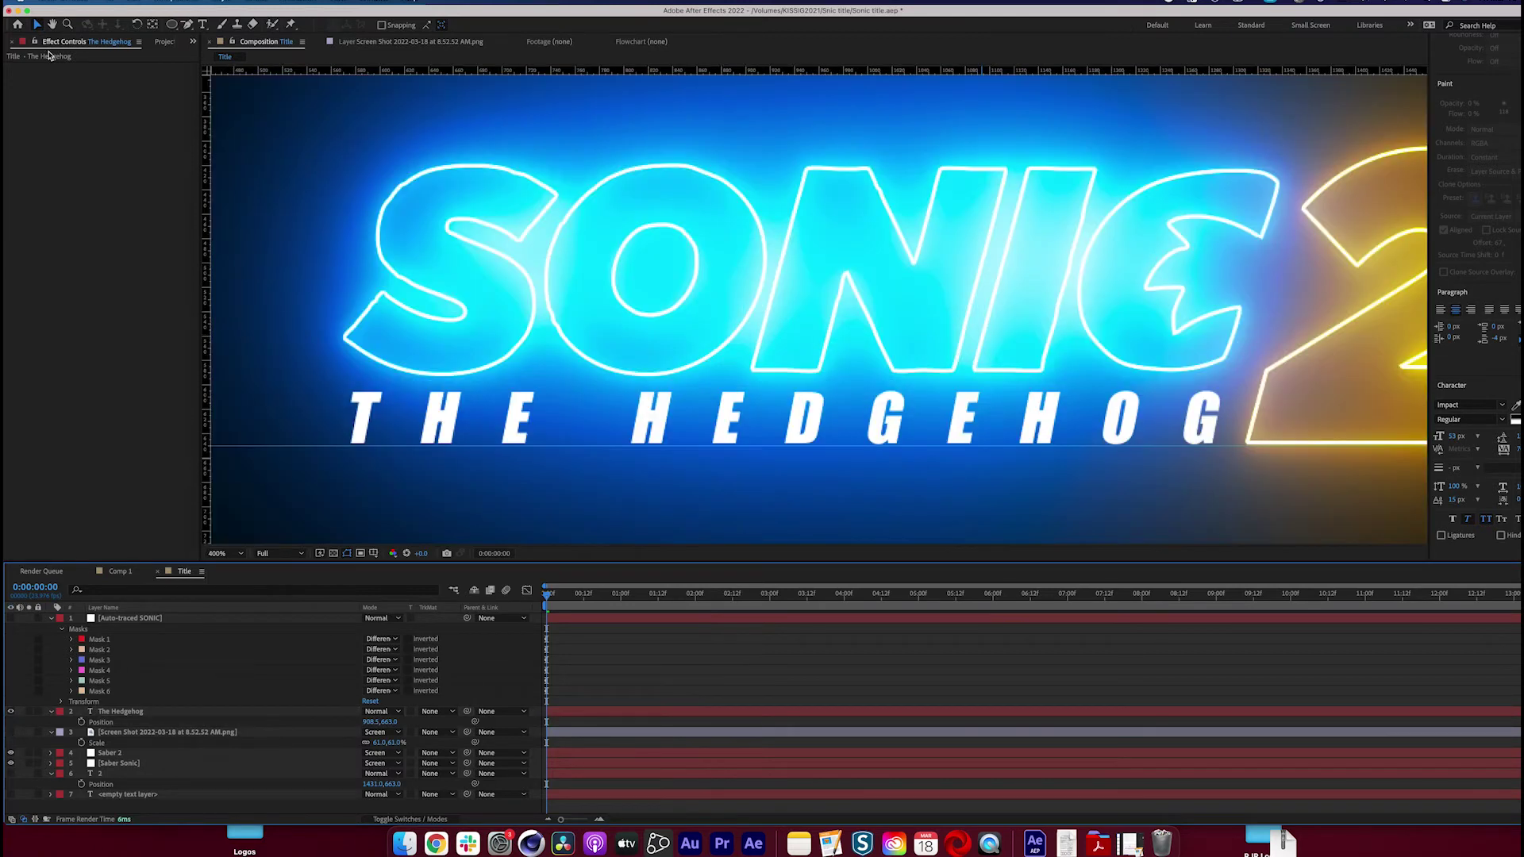
click(21, 734)
click(10, 732)
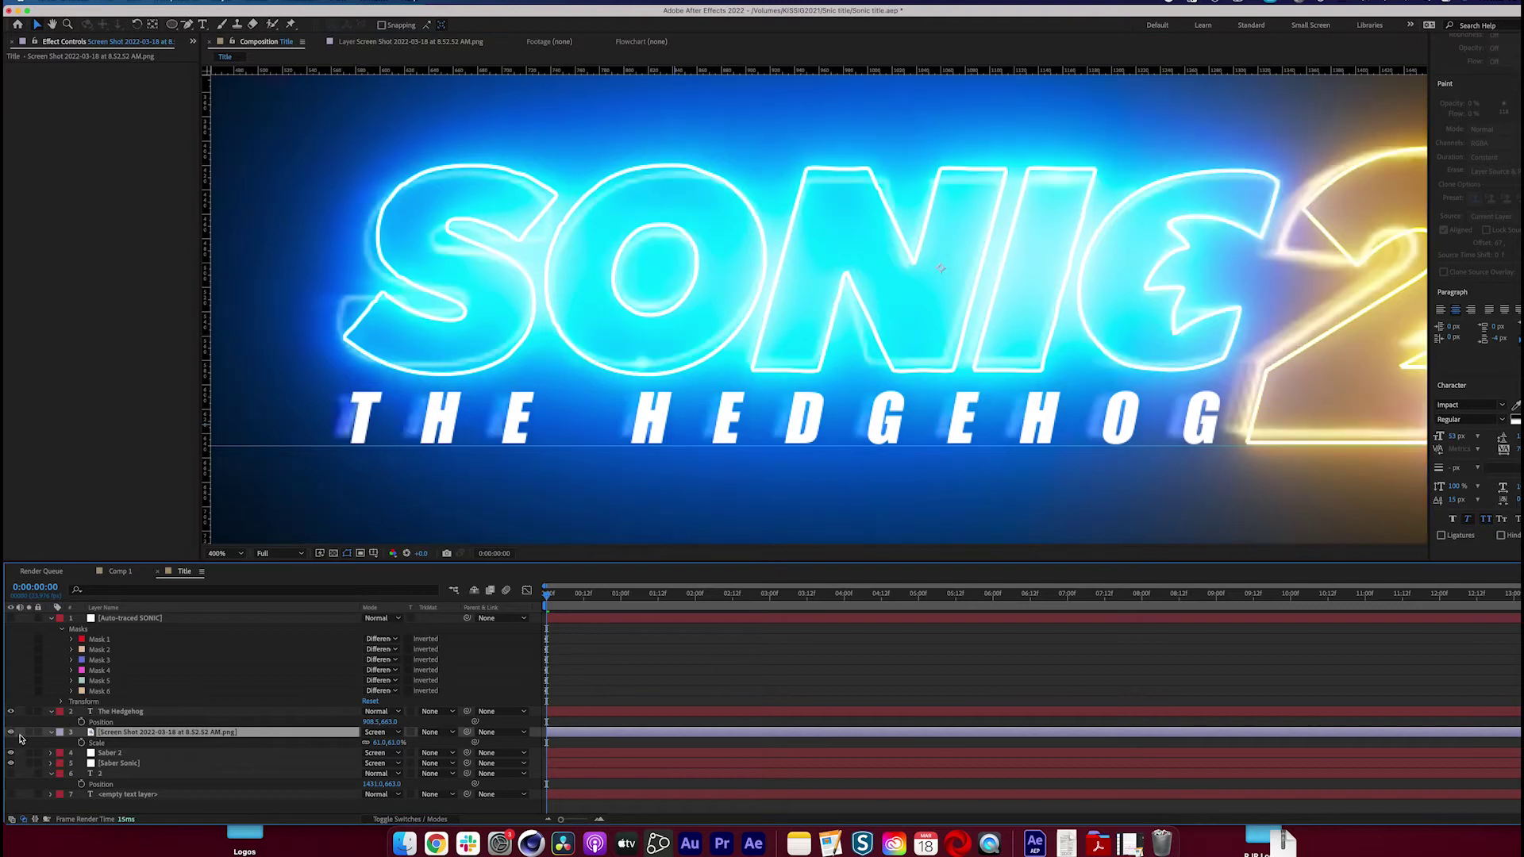
key(p)
drag(392, 744, 644, 387)
key(comma)
key(shift+Down)
key(shift+Down)
key(shift+Down)
key(shift+Down)
key(shift+Down)
key(shift+Down)
Add a Gradient Overlay layer style to the The Hedgehog text and expand its settings
click(198, 715)
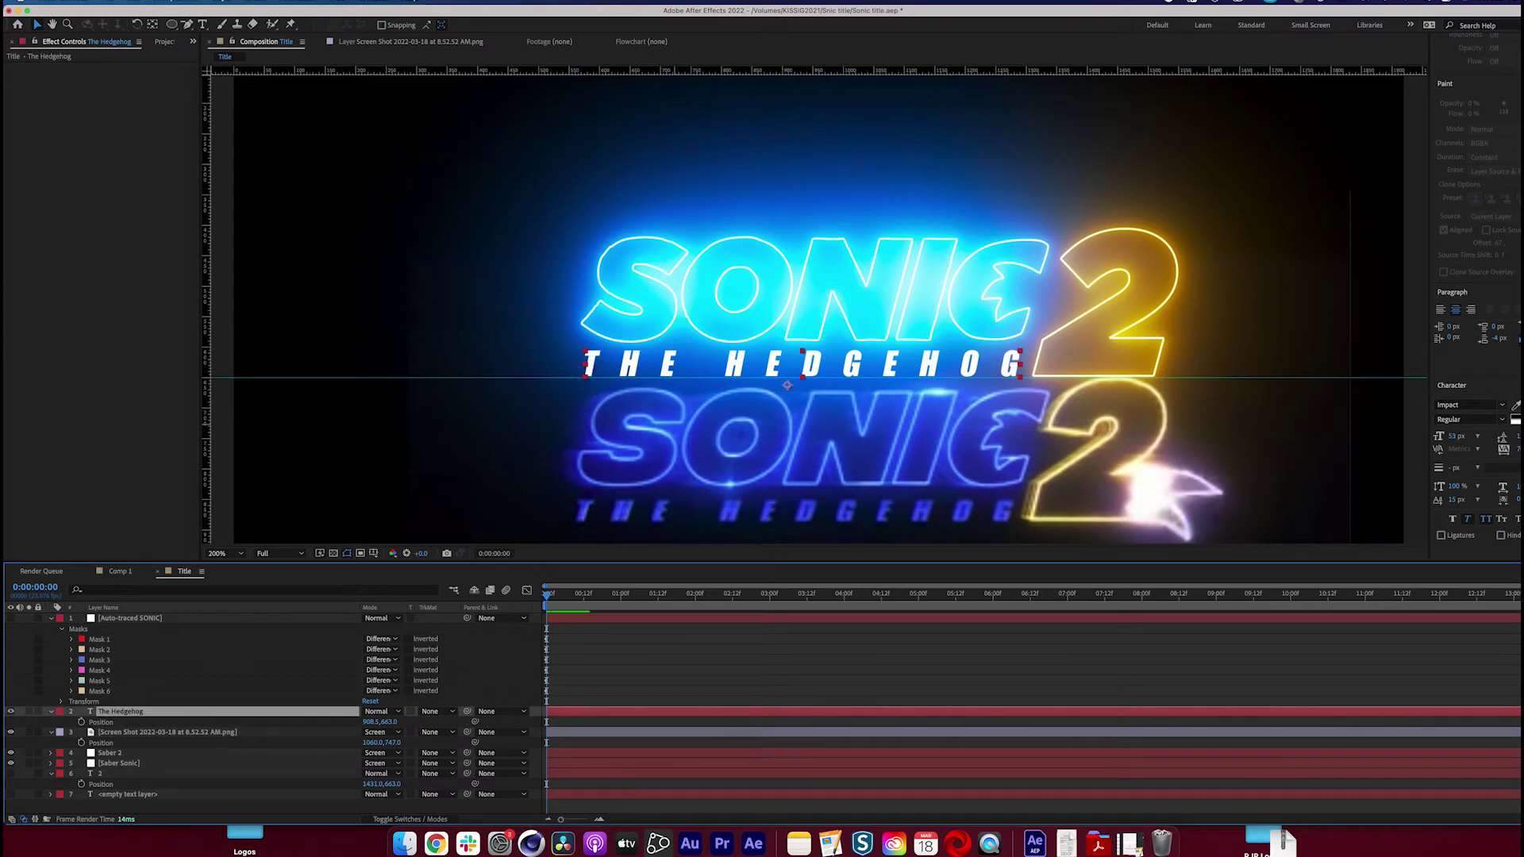
click(191, 4)
mouse_move(226, 3)
mouse_move(265, 370)
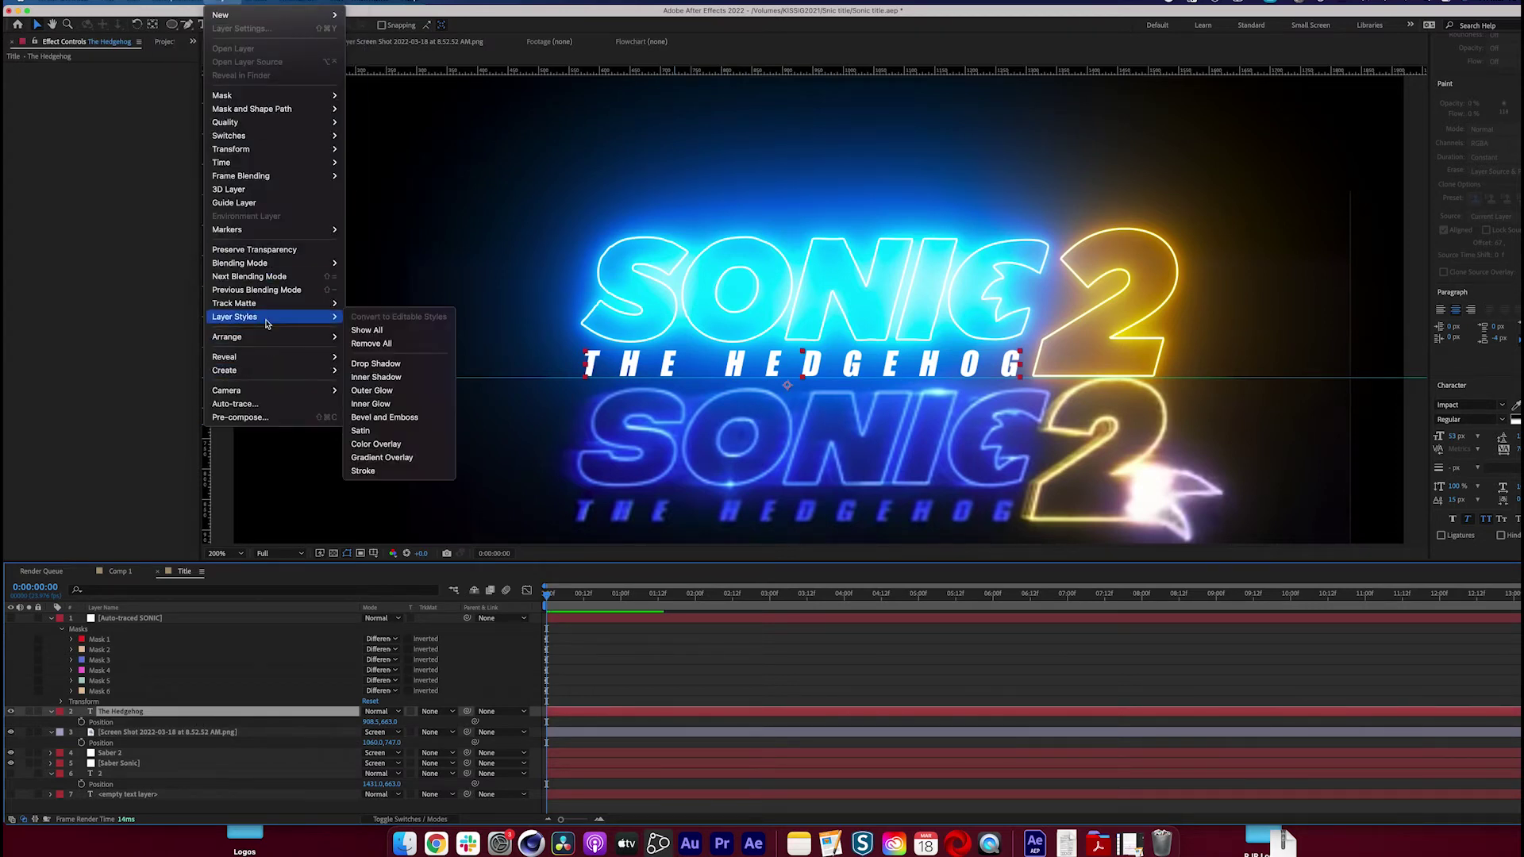
click(381, 463)
click(71, 754)
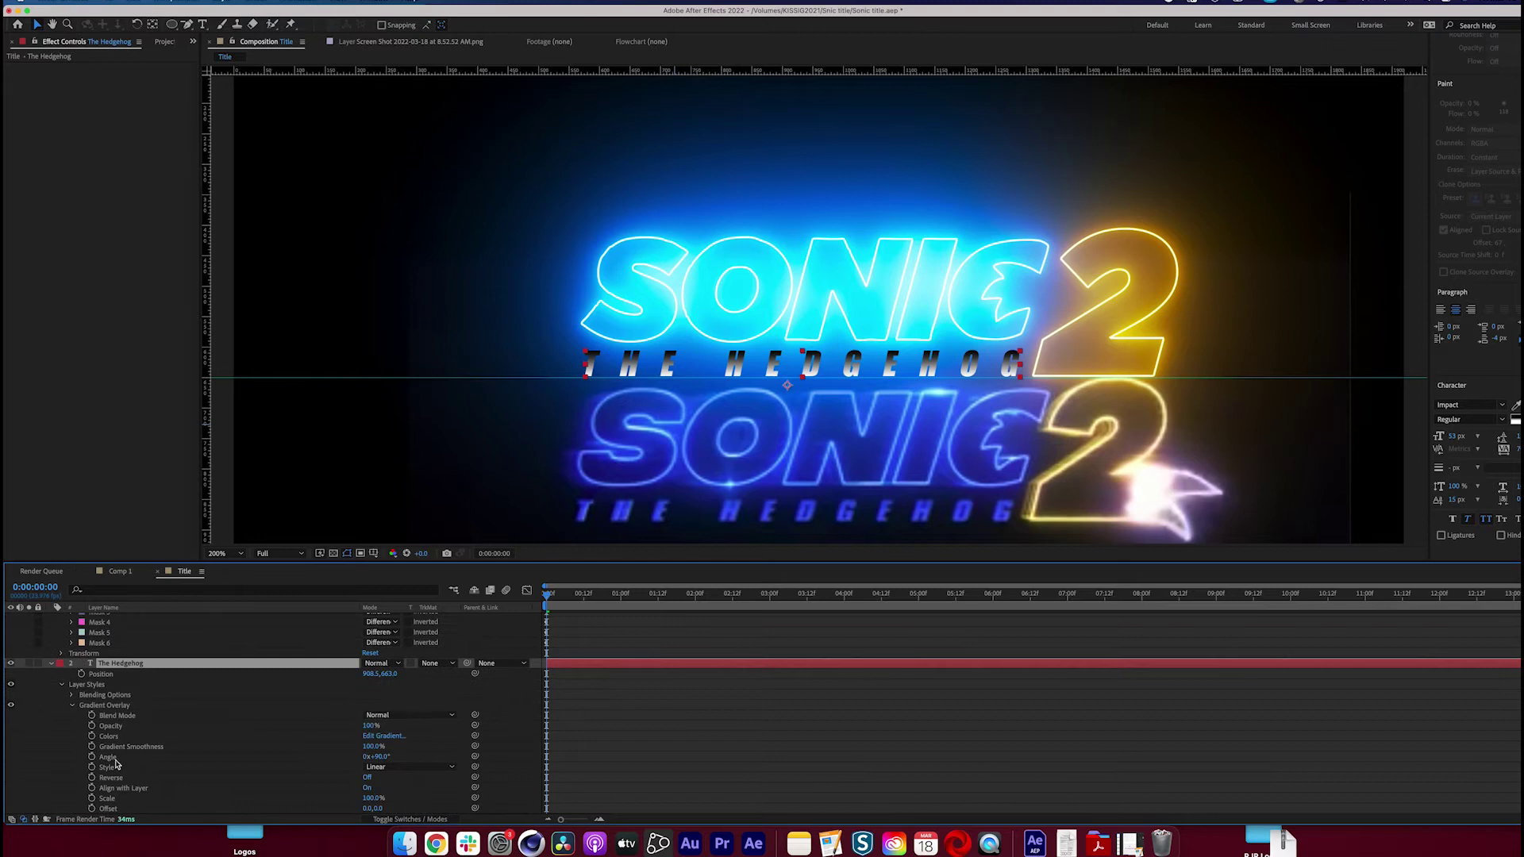
Recolor both stops of the The Hedgehog text's gradient overlay with blues sampled from the image, ending in a medium blue
click(384, 736)
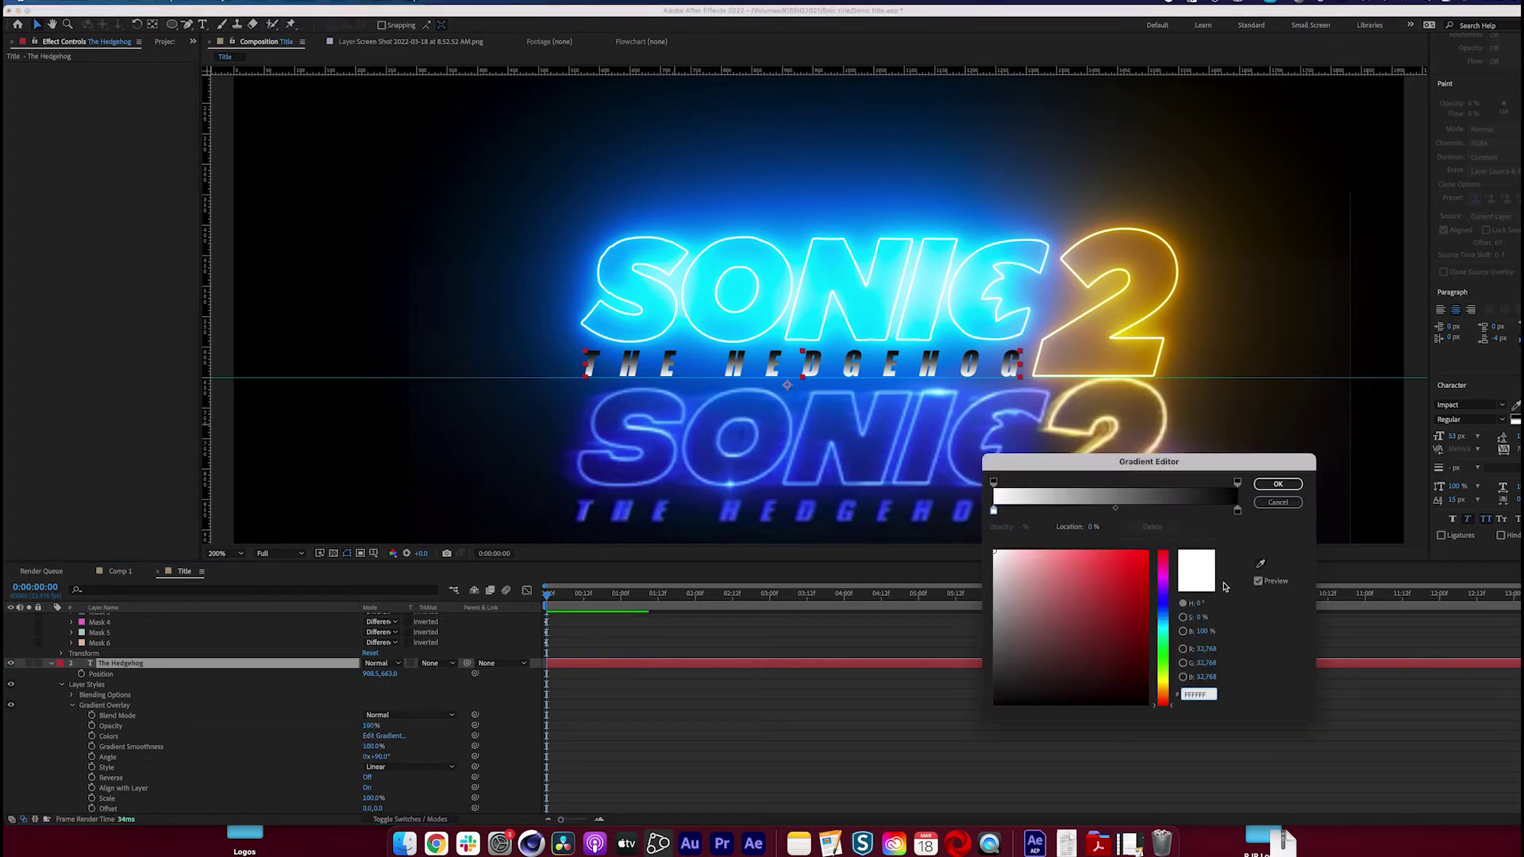
drag(1169, 627, 1126, 597)
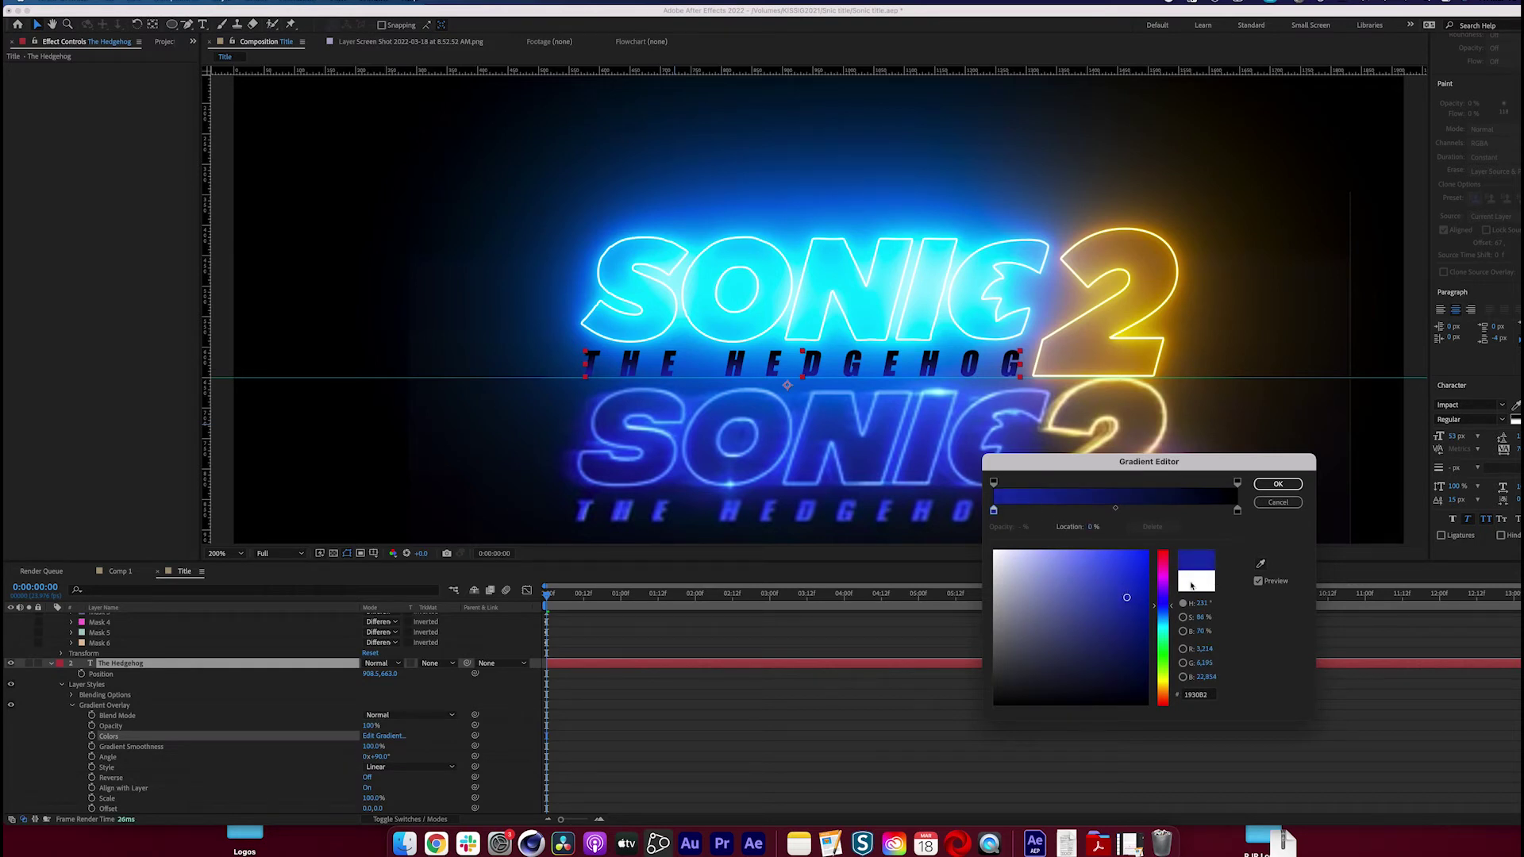
click(1260, 564)
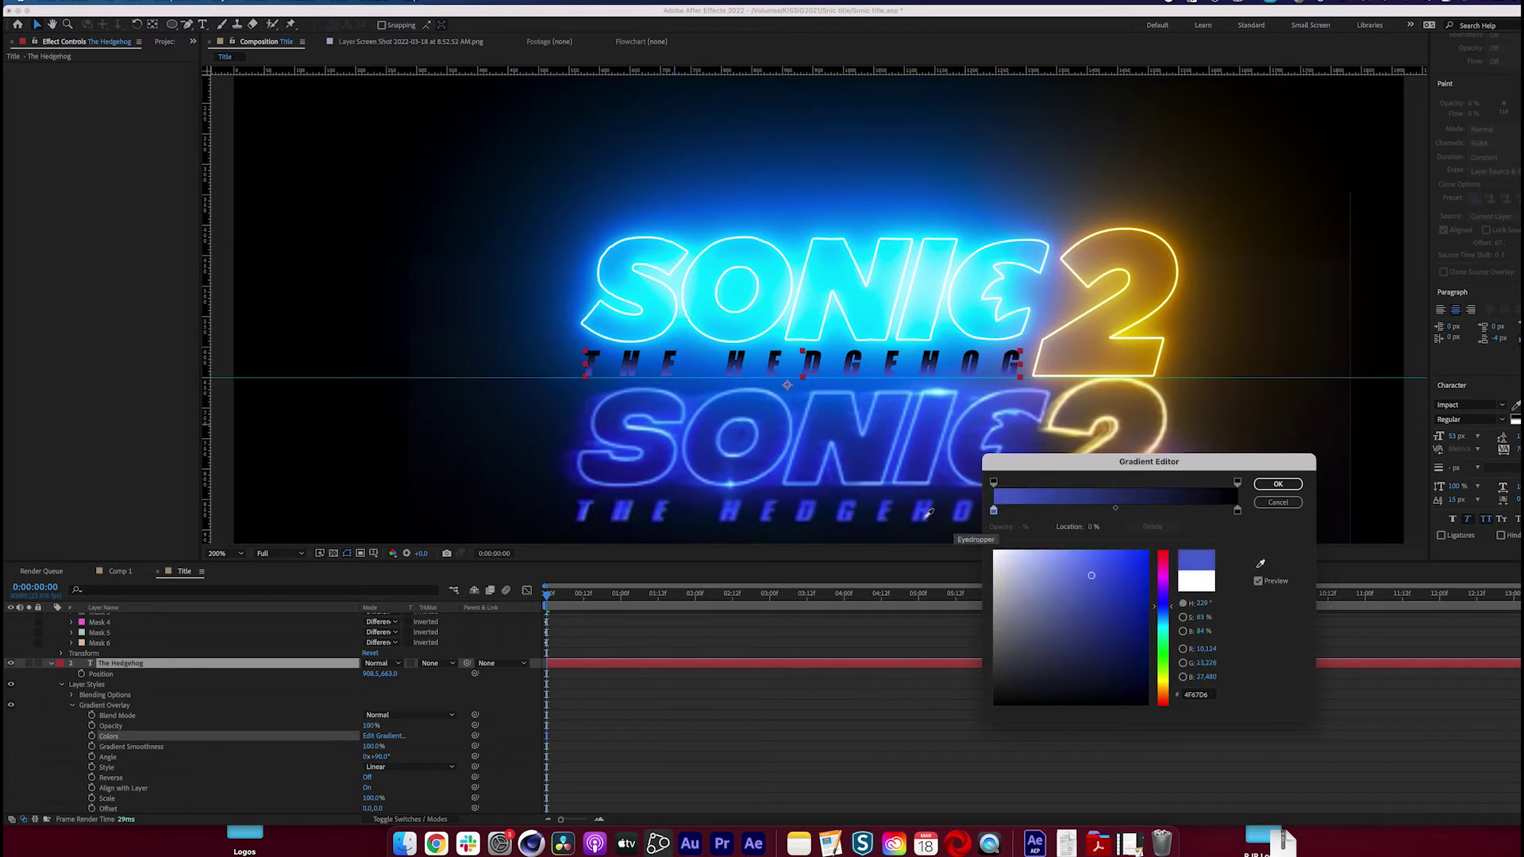
click(929, 515)
click(1237, 511)
click(1260, 563)
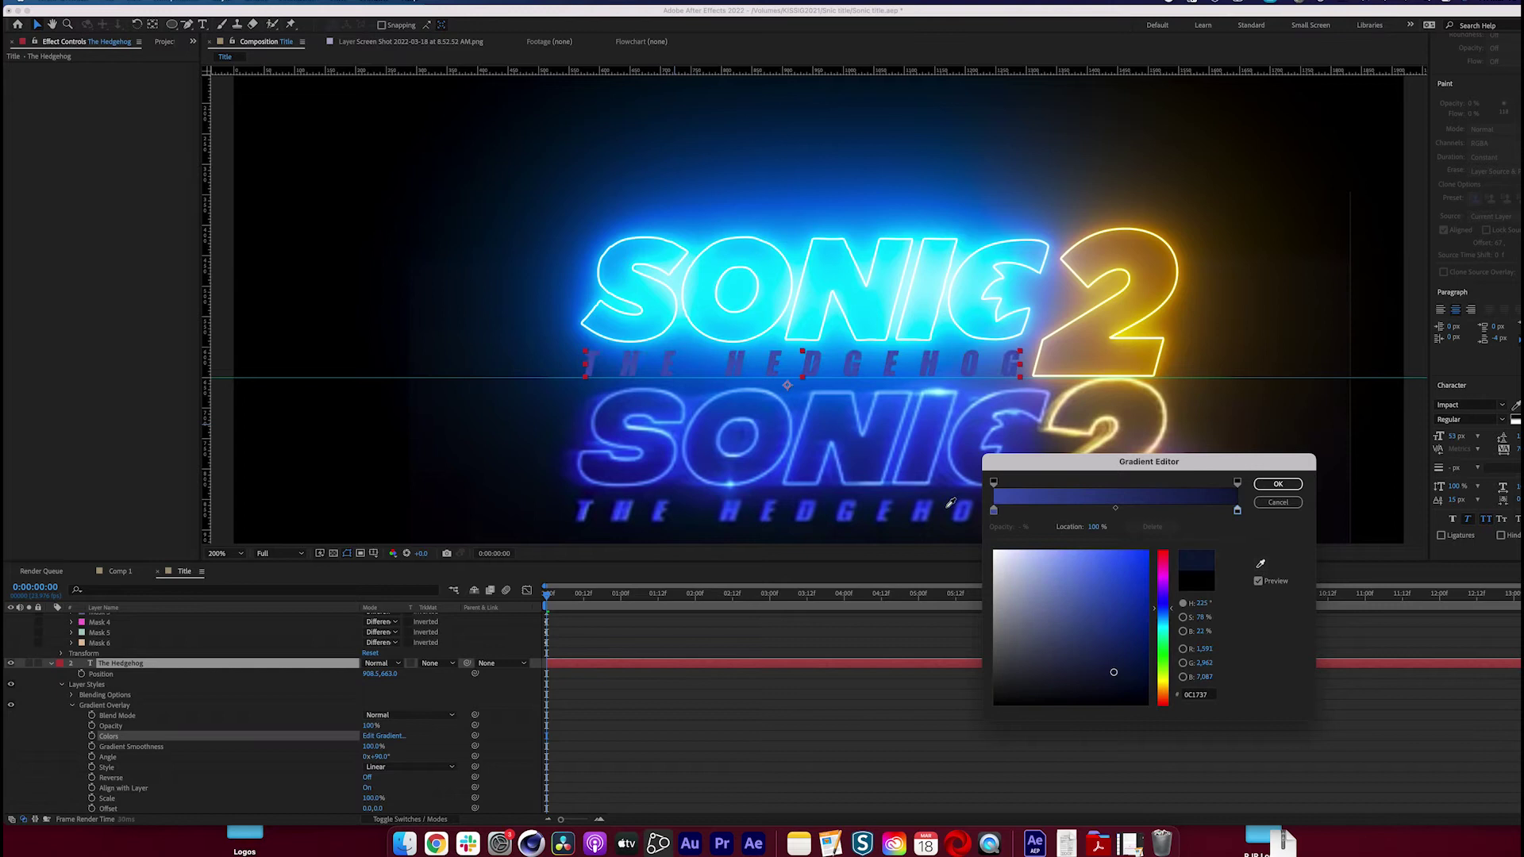
click(1120, 577)
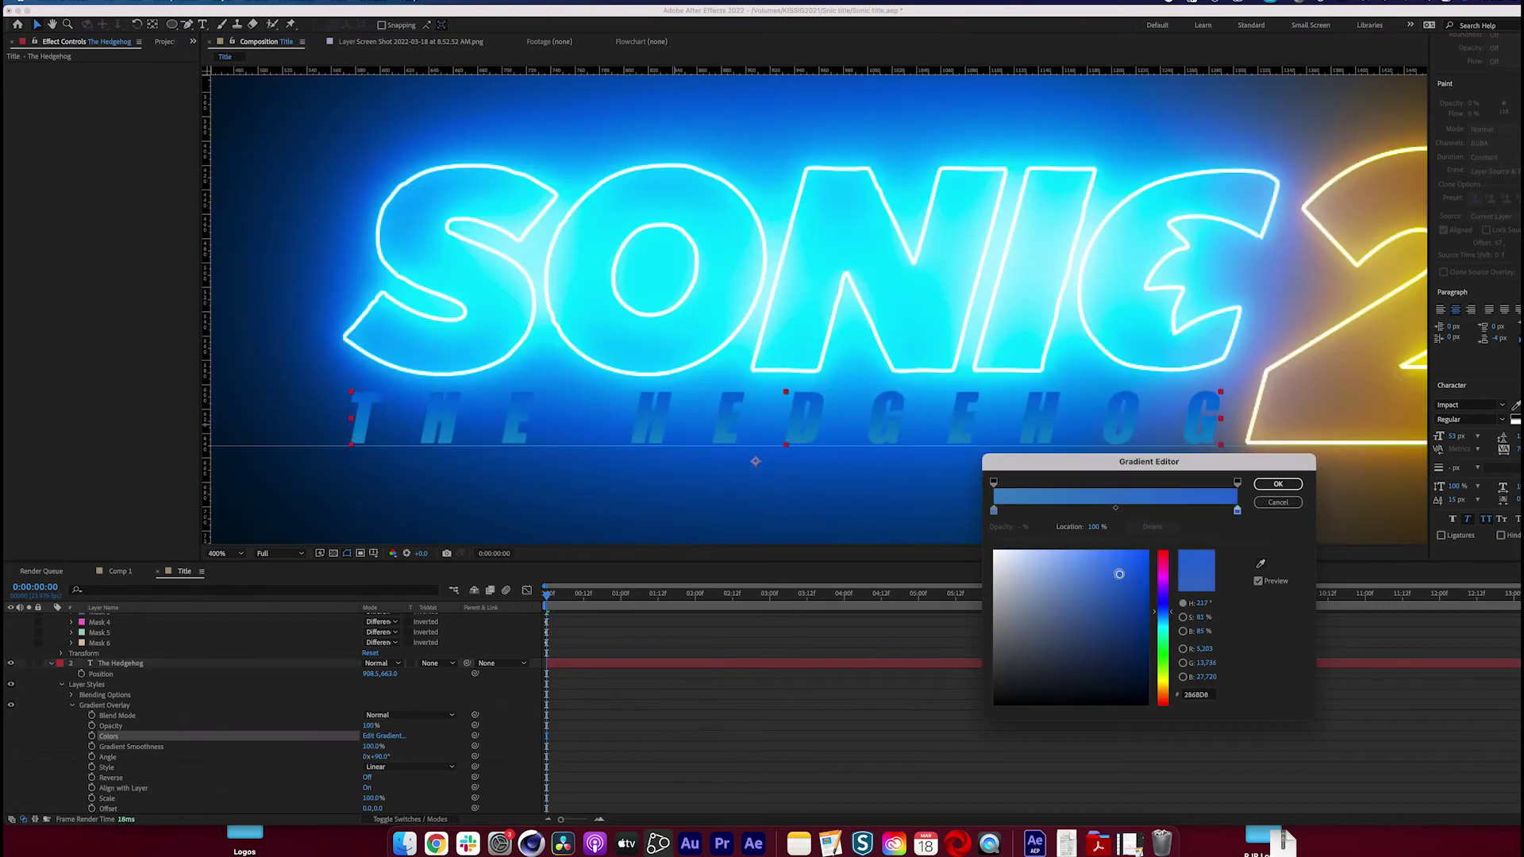
click(1286, 484)
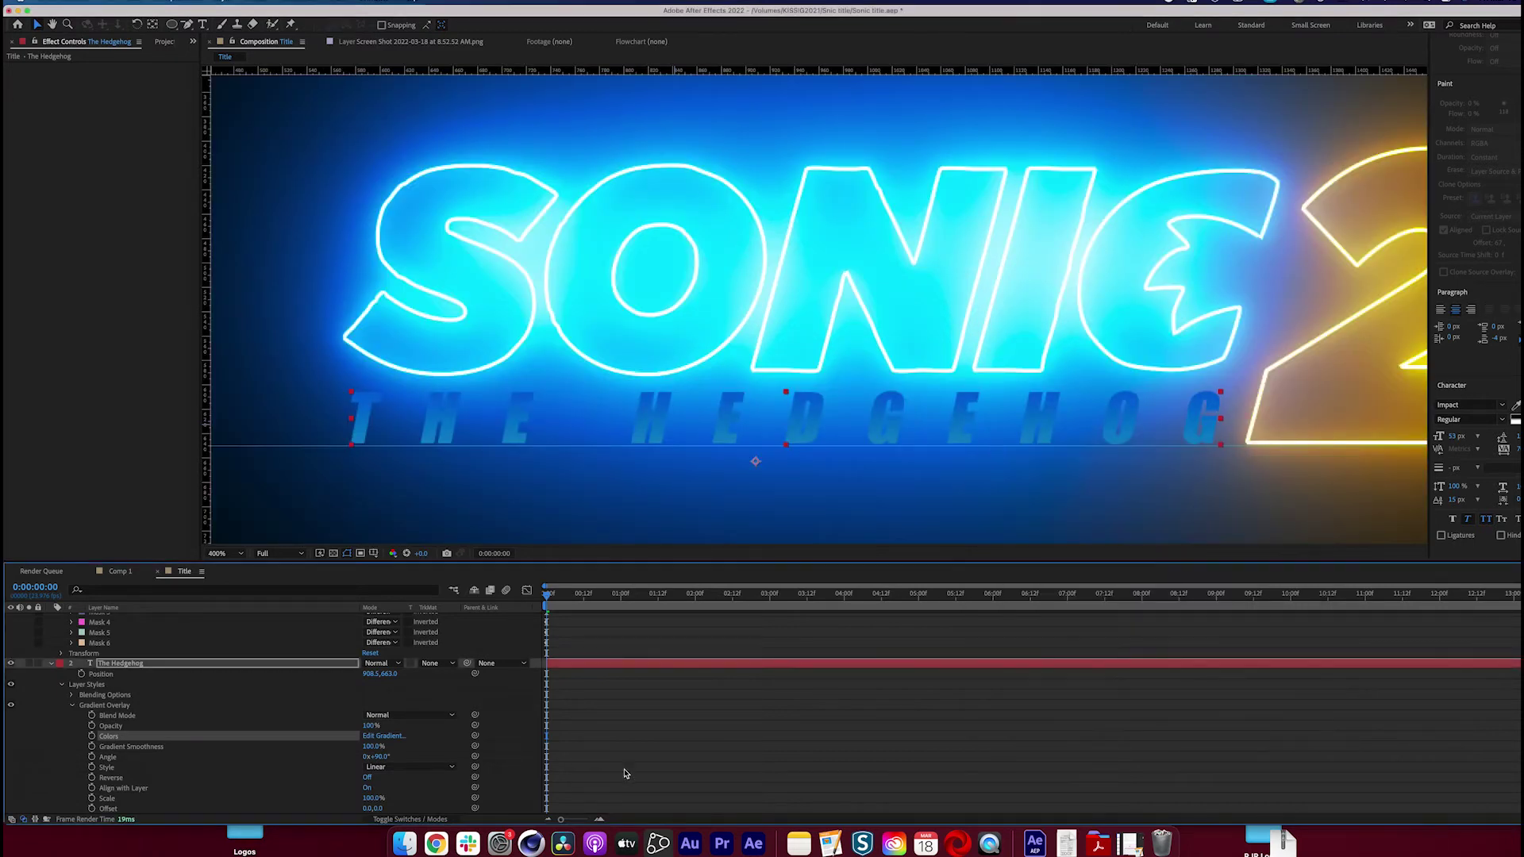
Collapse the The Hedgehog layer's properties in the timeline
click(624, 771)
scroll(285, 692, up, 3)
scroll(542, 516, down, 1)
click(698, 713)
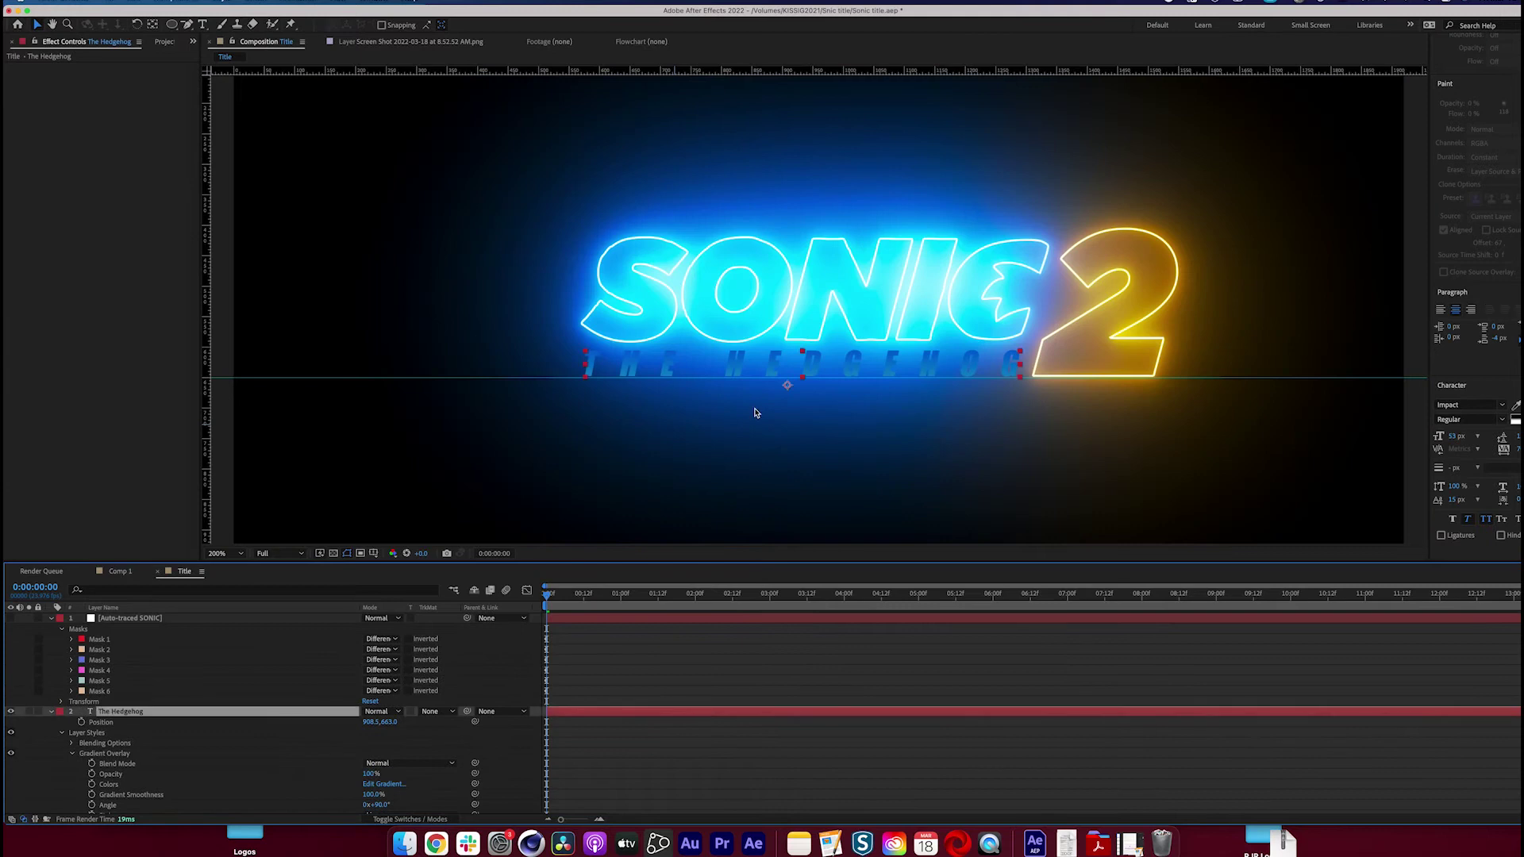
key(period)
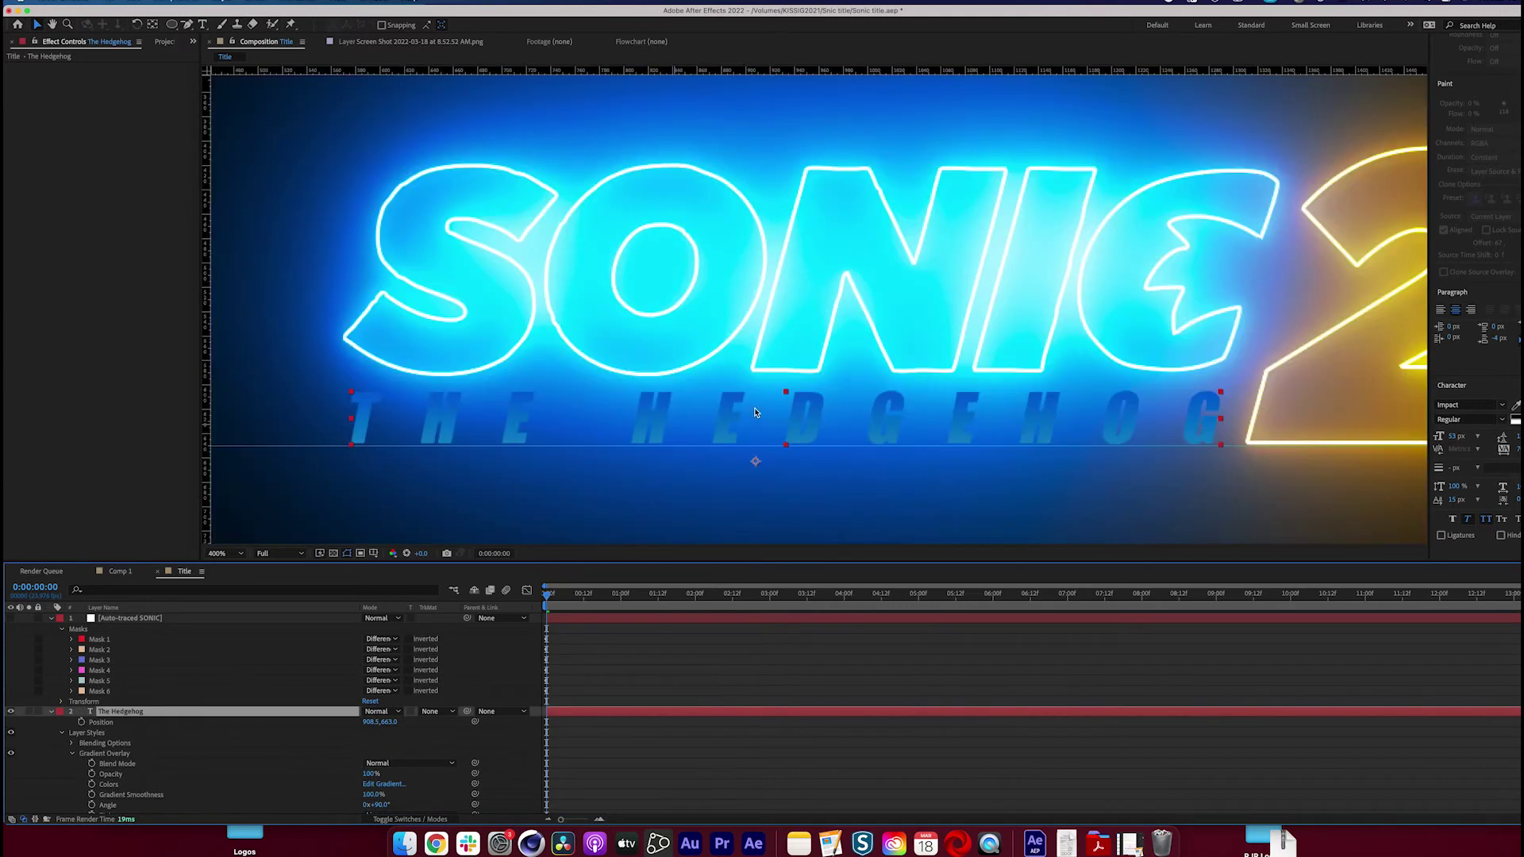
click(53, 713)
key(comma)
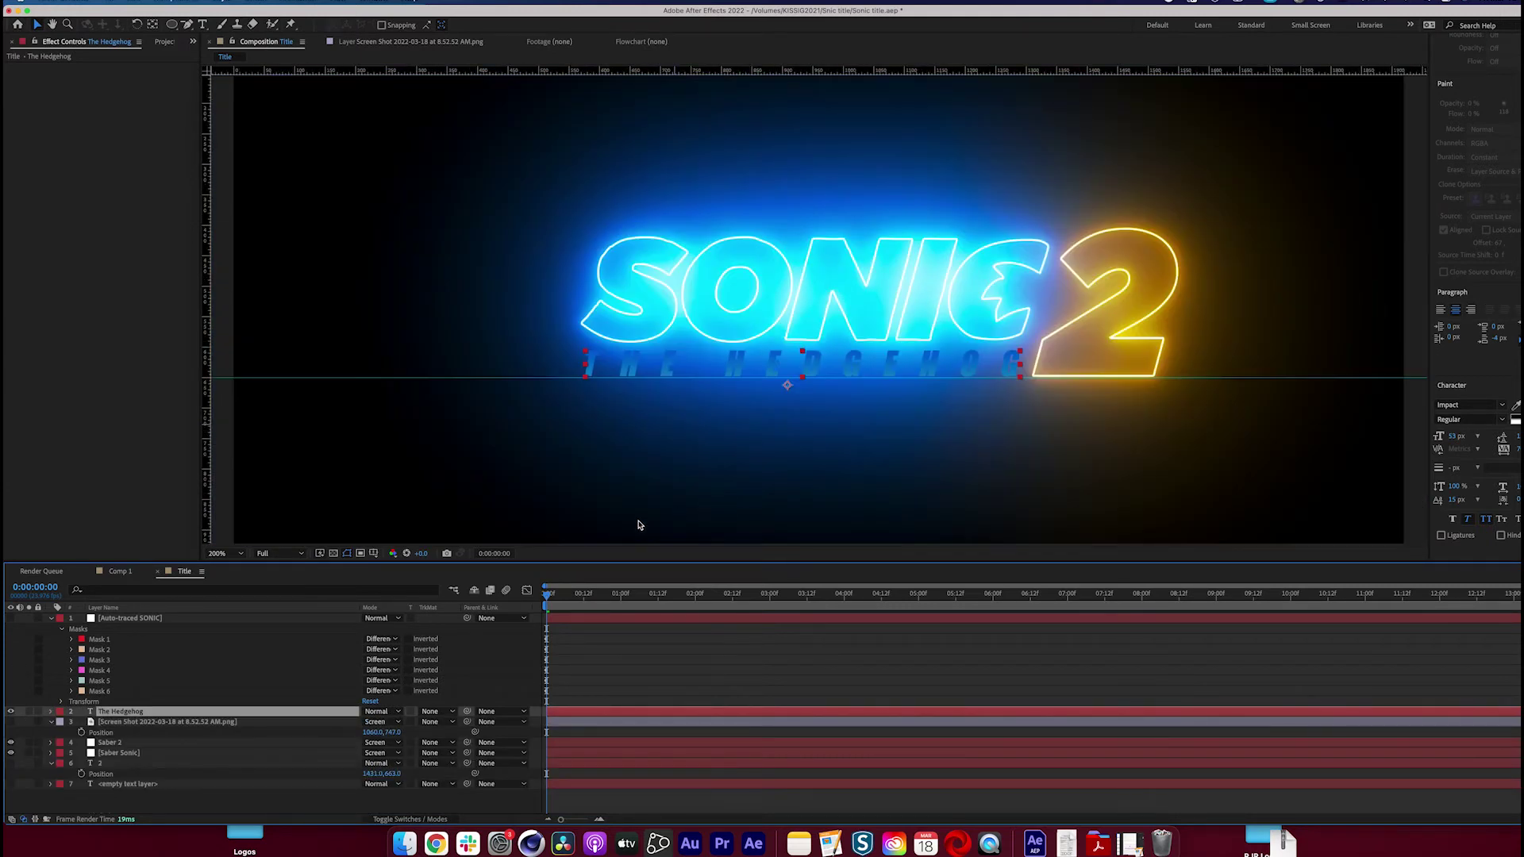
Set the Saber Sonic layer's glow spread to 0.22 and its core size to 1.00
click(119, 753)
click(109, 121)
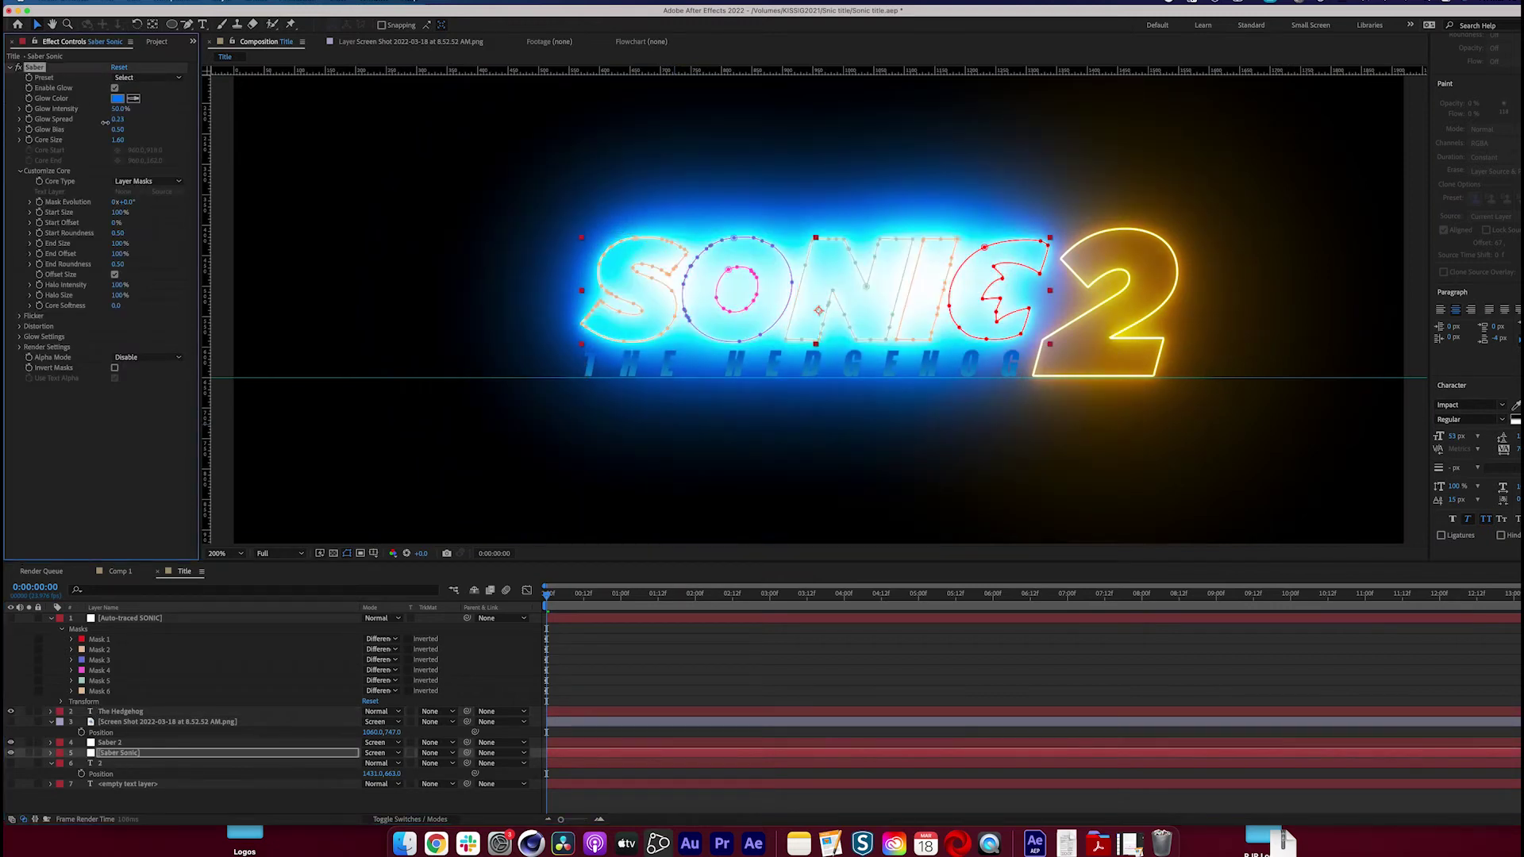
drag(109, 121, 107, 132)
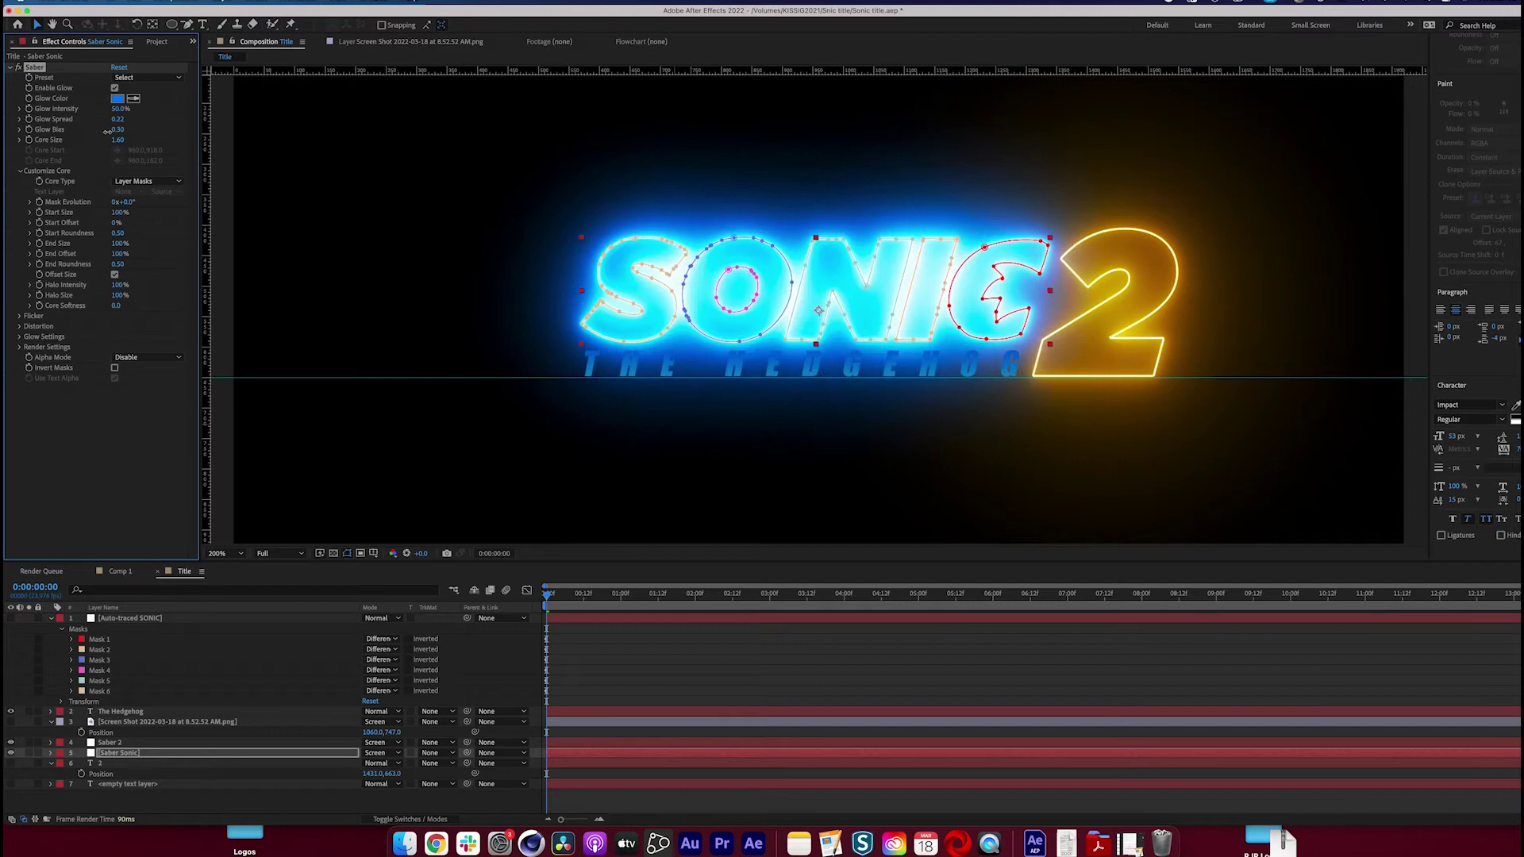
click(998, 758)
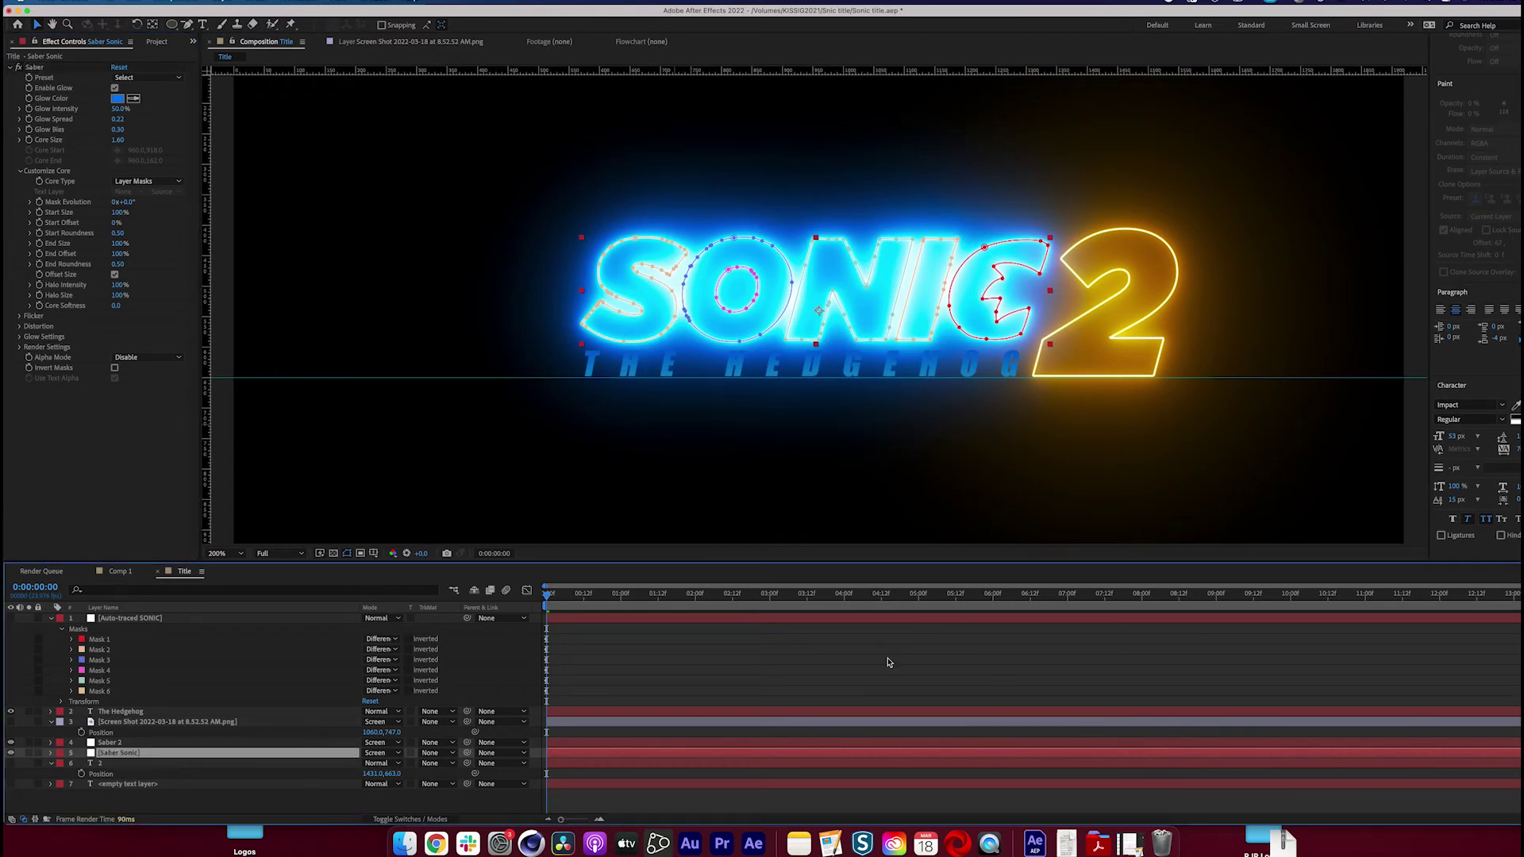
key(period)
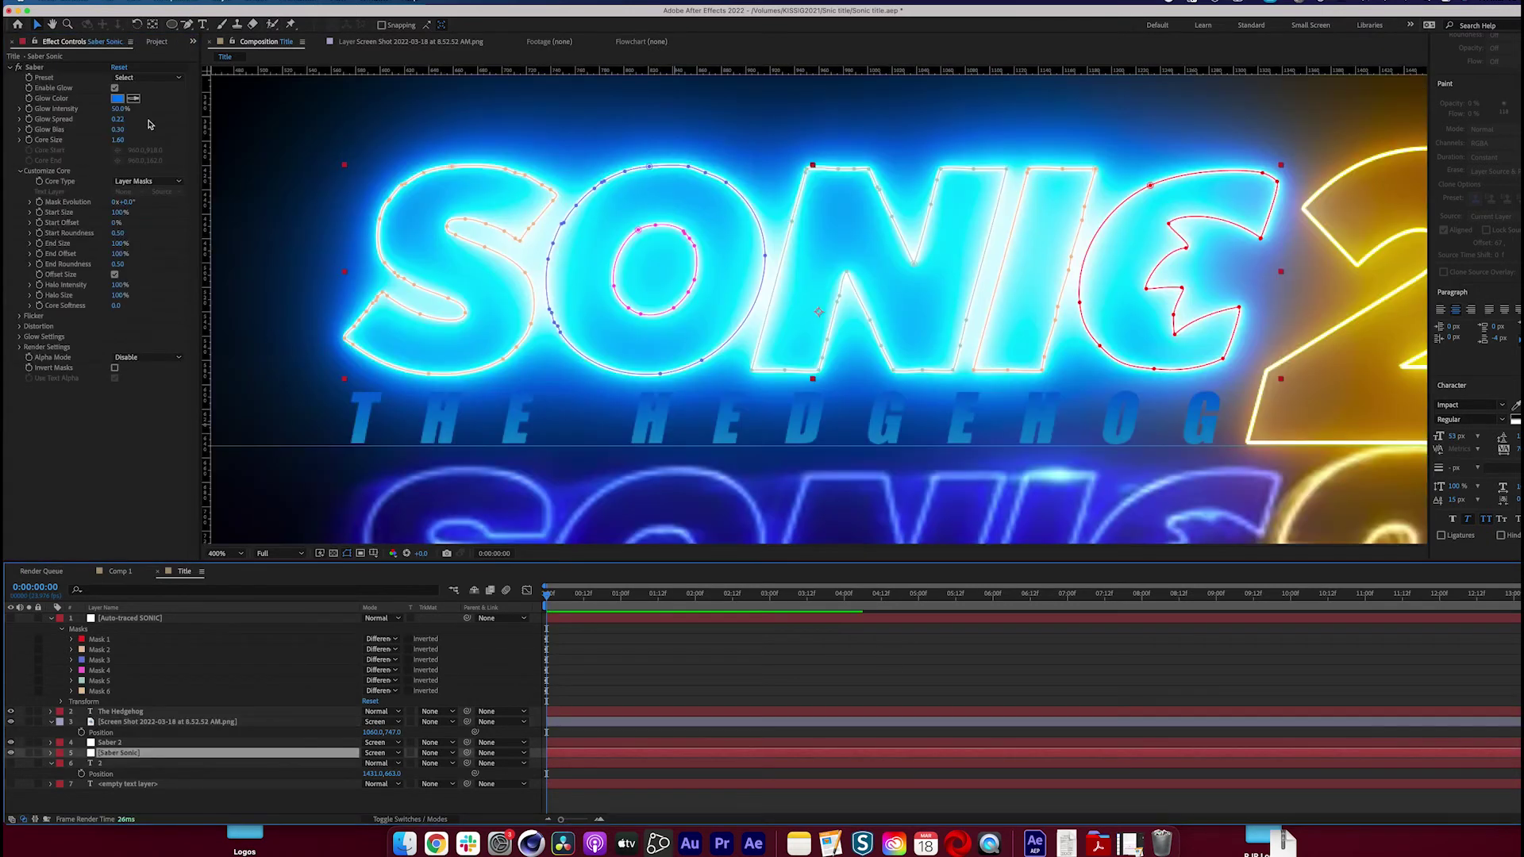
drag(119, 139, 113, 138)
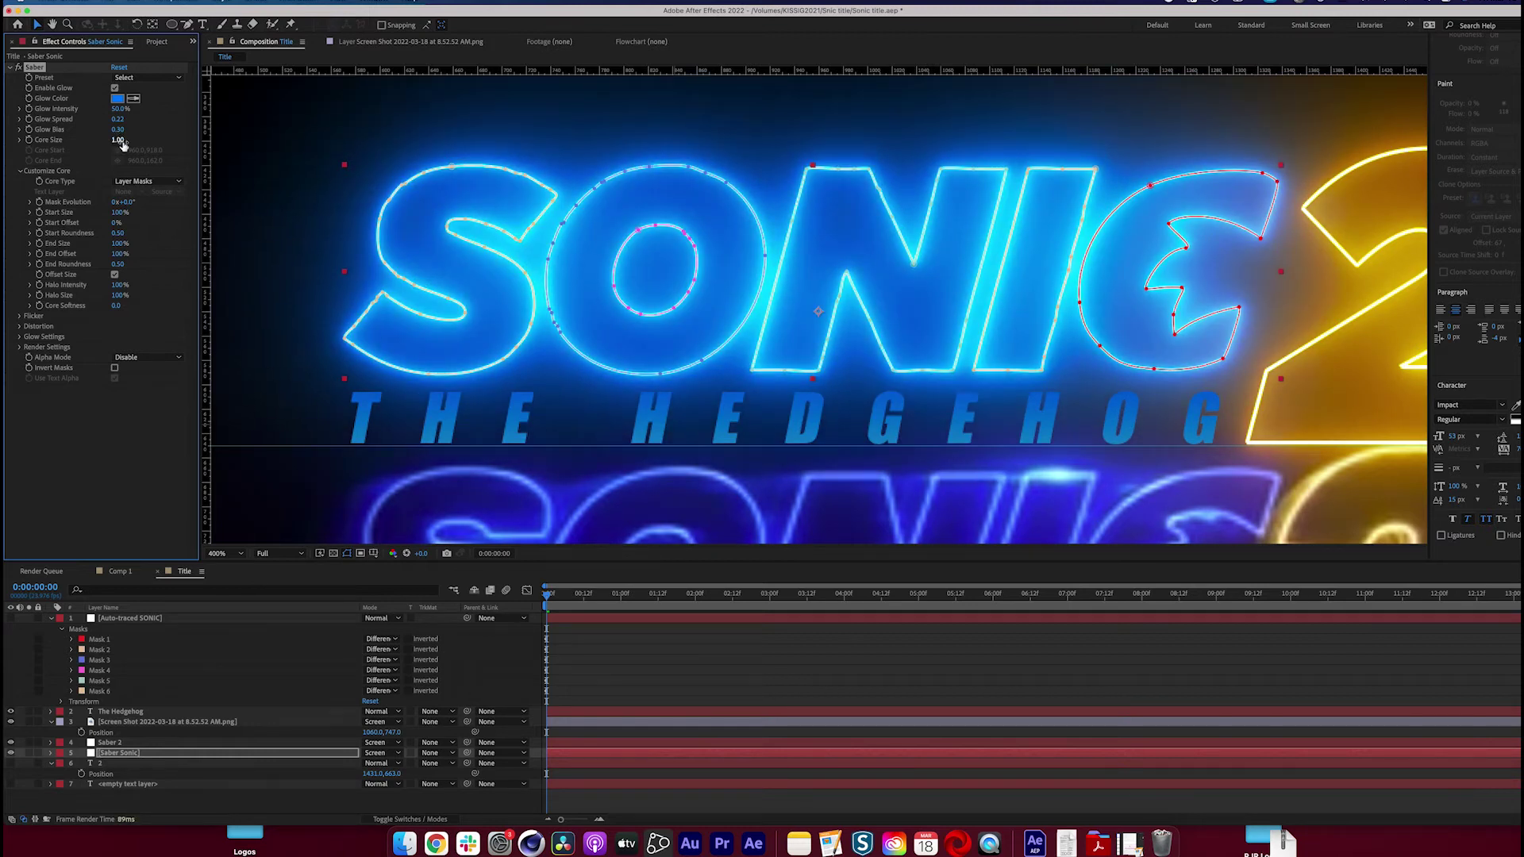
Clean up excess mask points on the SONIC outline with the Pen tool, starting at the base of the N
click(187, 24)
key(period)
click(750, 434)
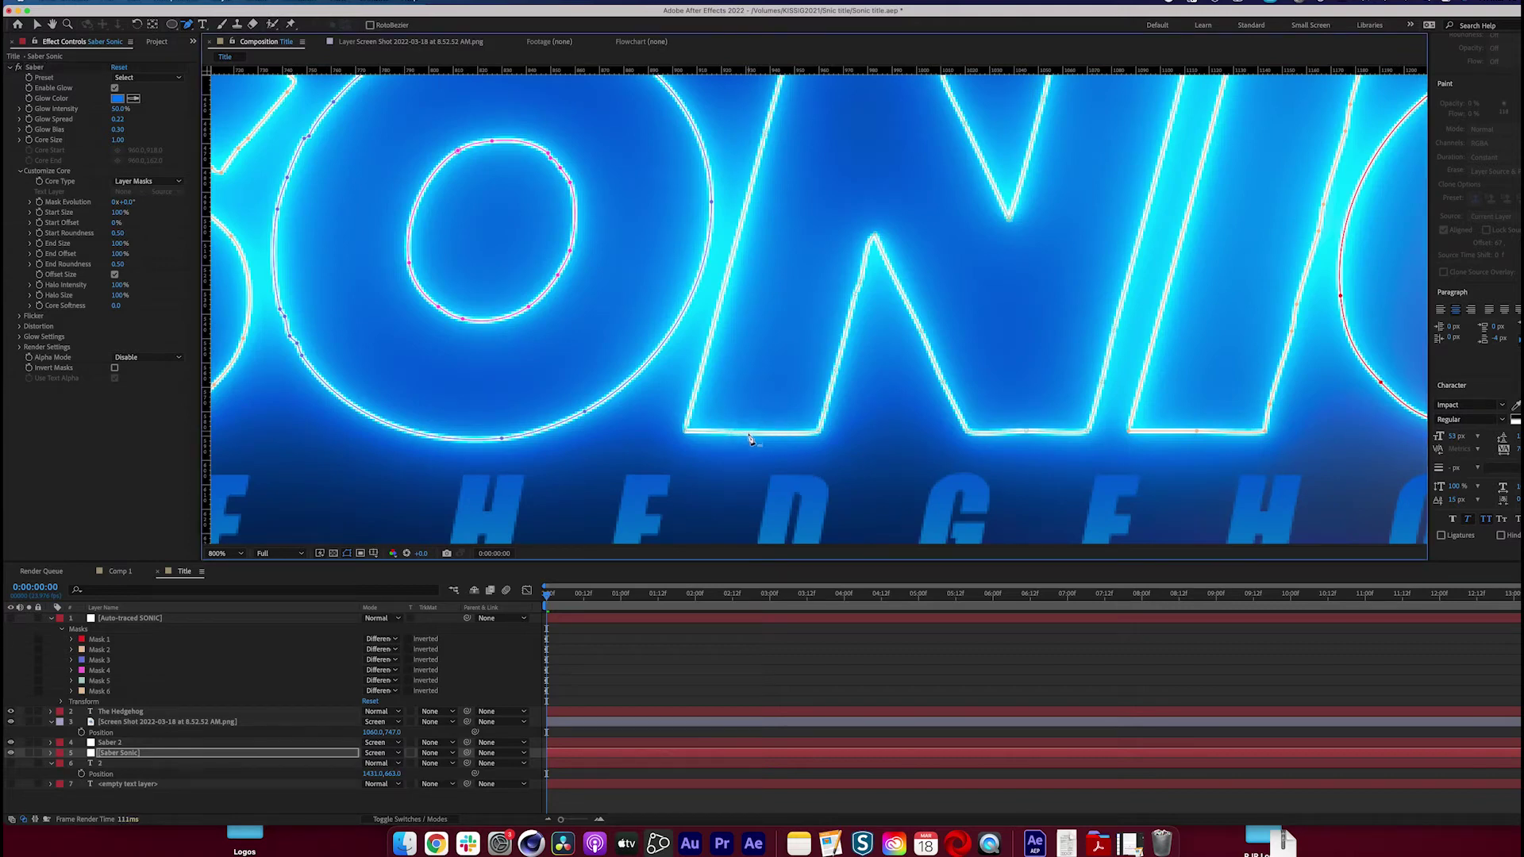
click(1027, 431)
key(comma)
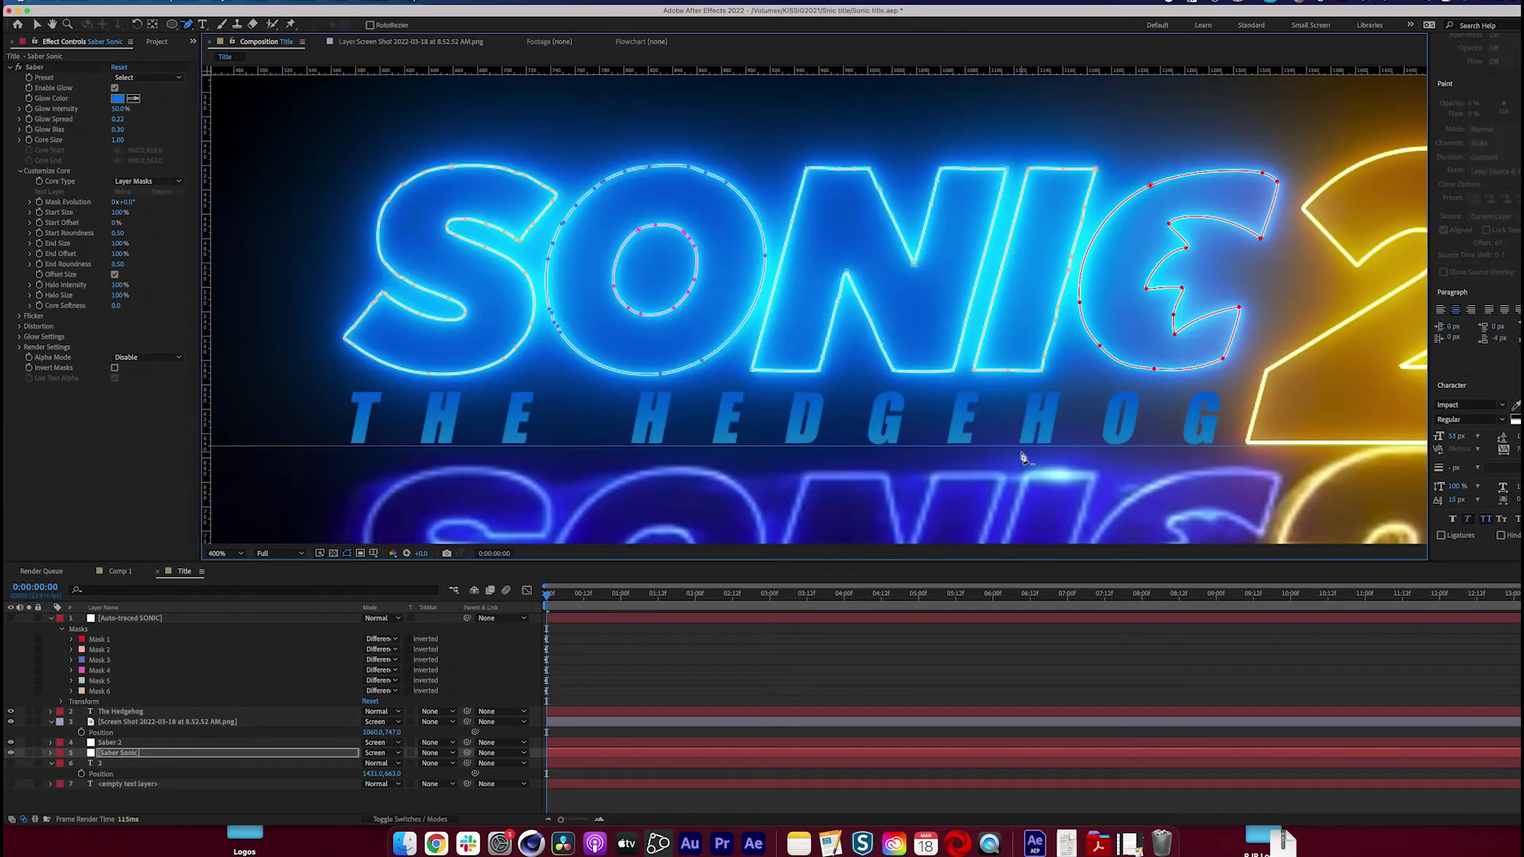
click(1086, 219)
click(1072, 260)
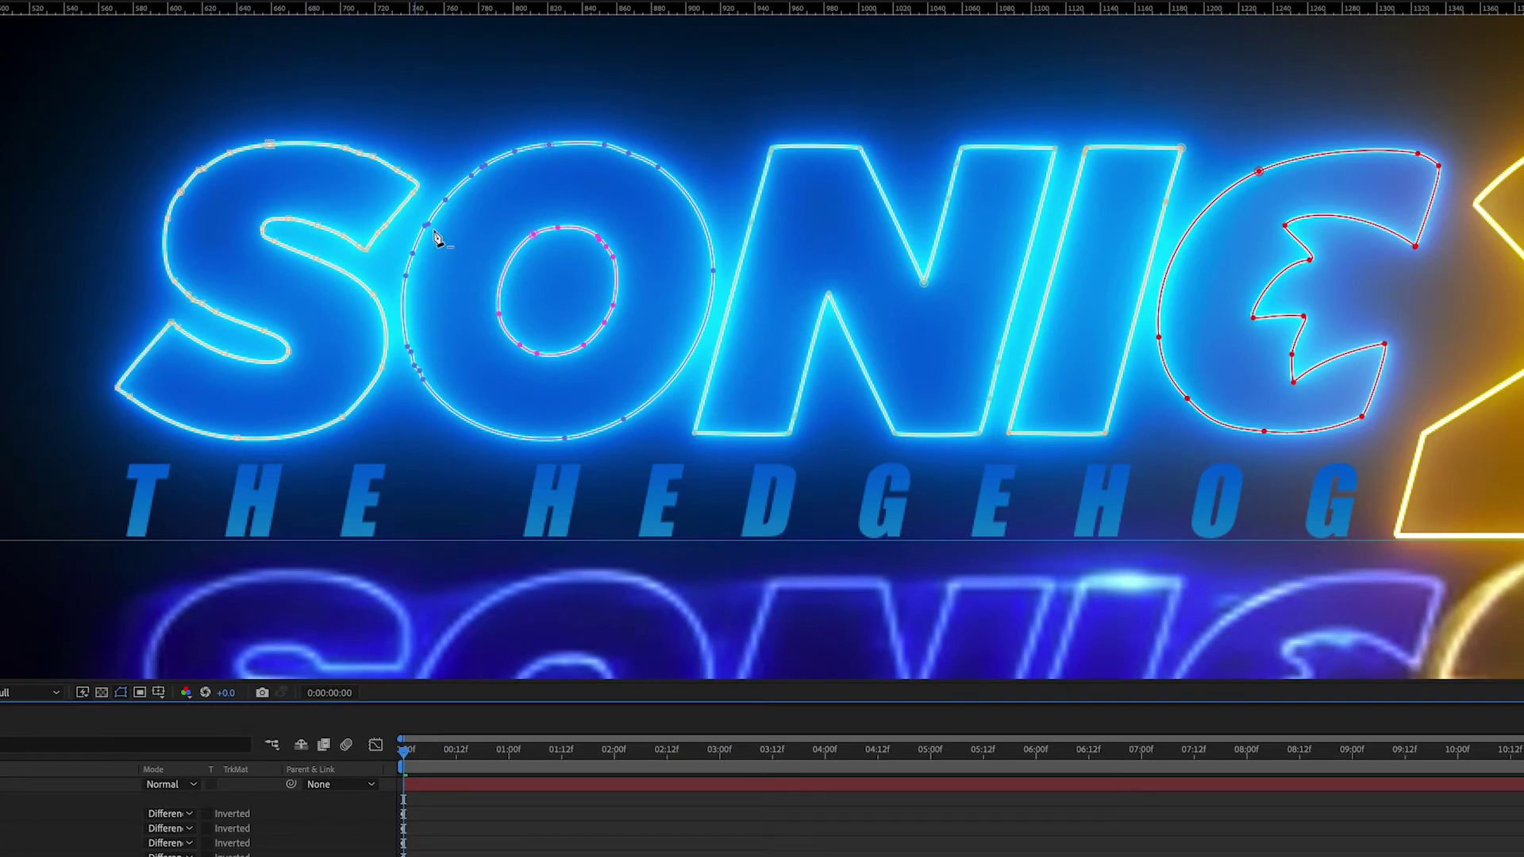
click(385, 226)
click(412, 192)
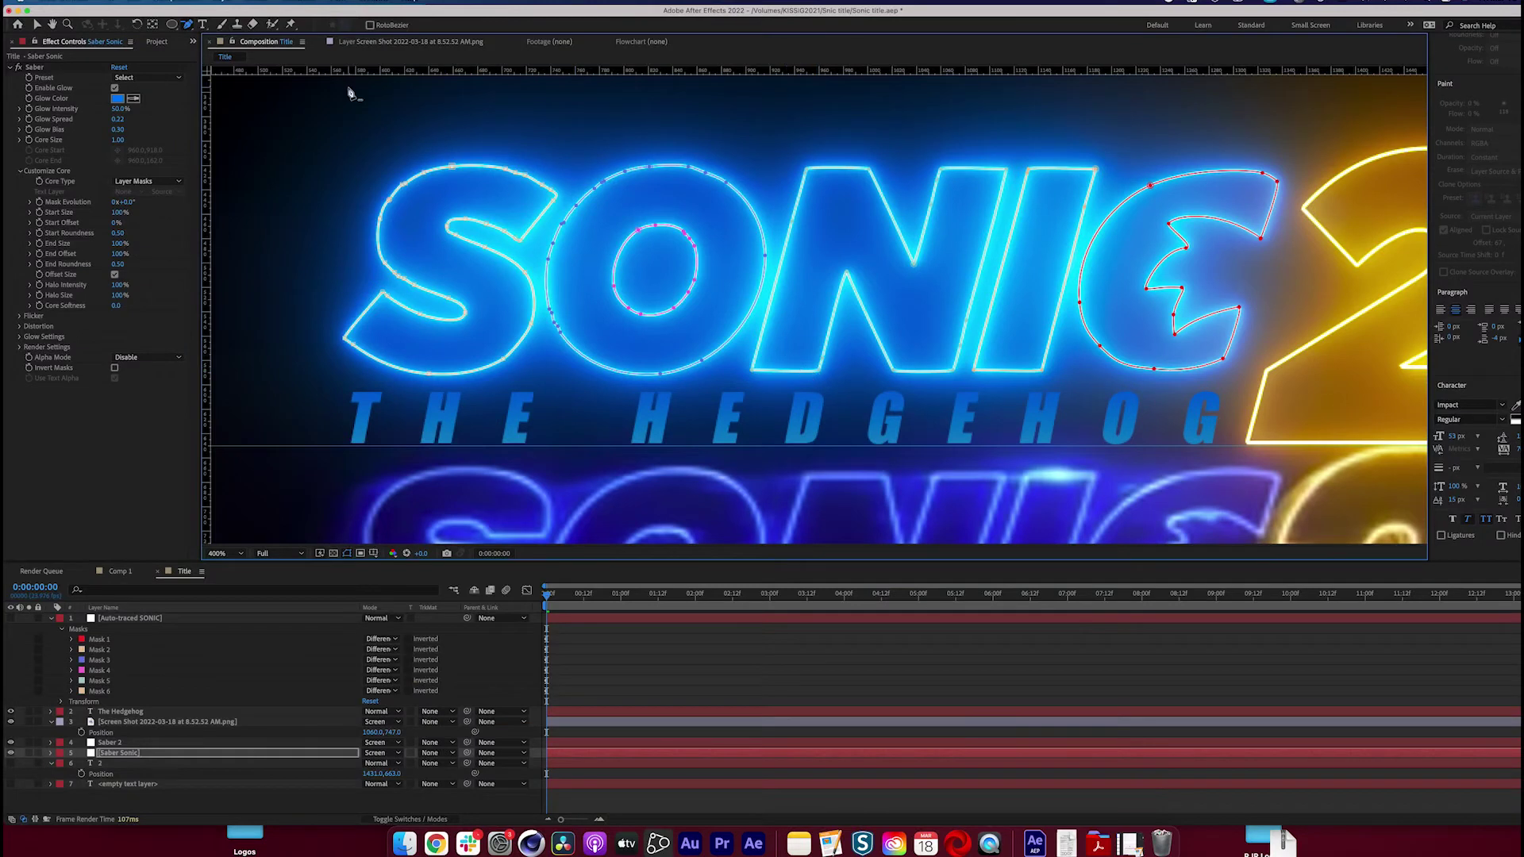
Set the Saber Sonic glow intensity to 39% and its glow bias to 0.24
key(v)
click(99, 157)
drag(119, 109, 113, 108)
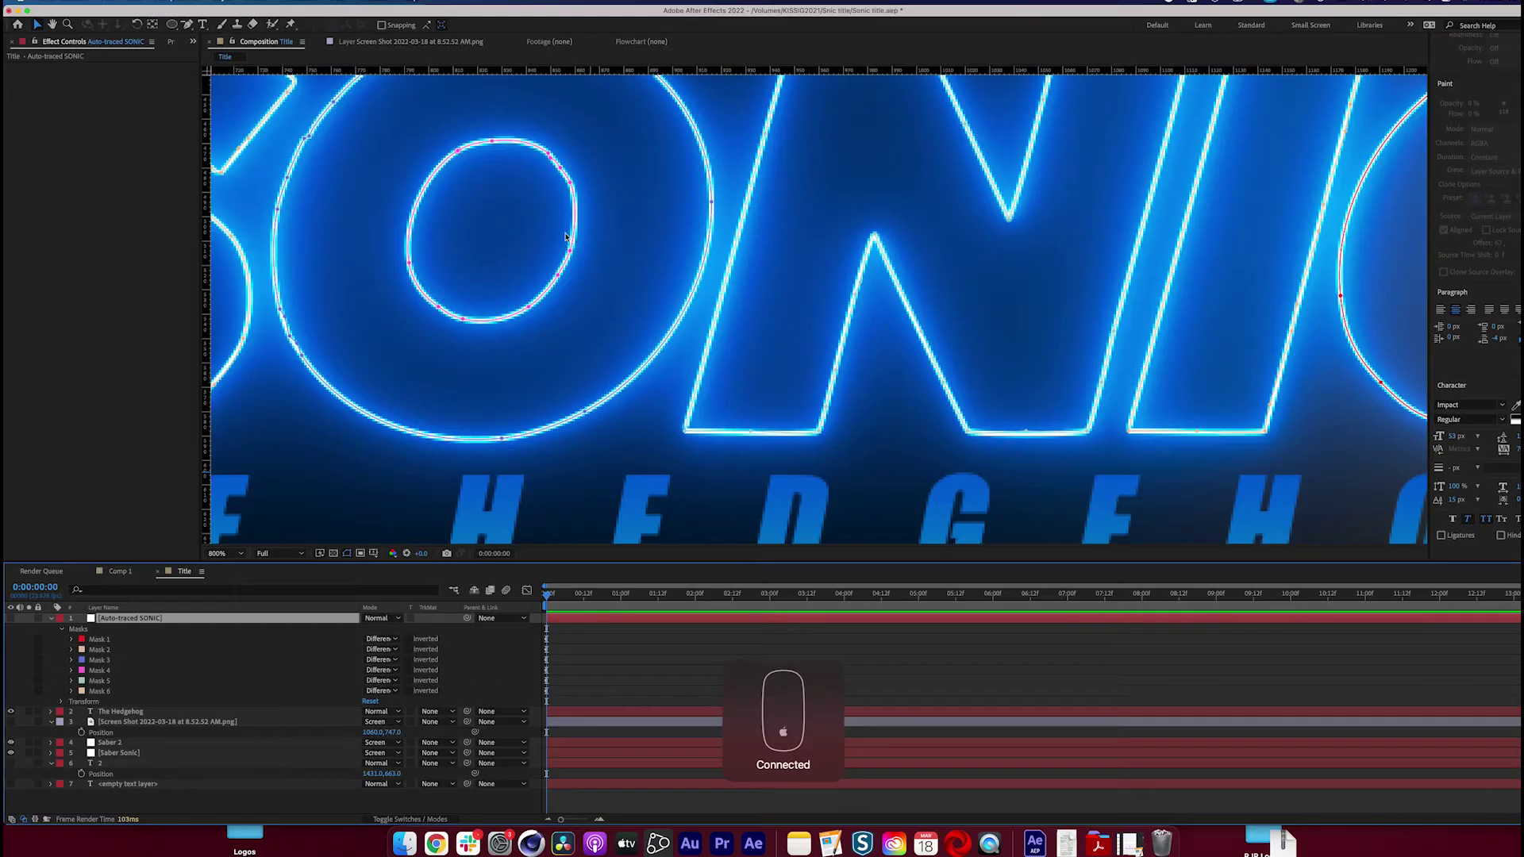
key(super+minus)
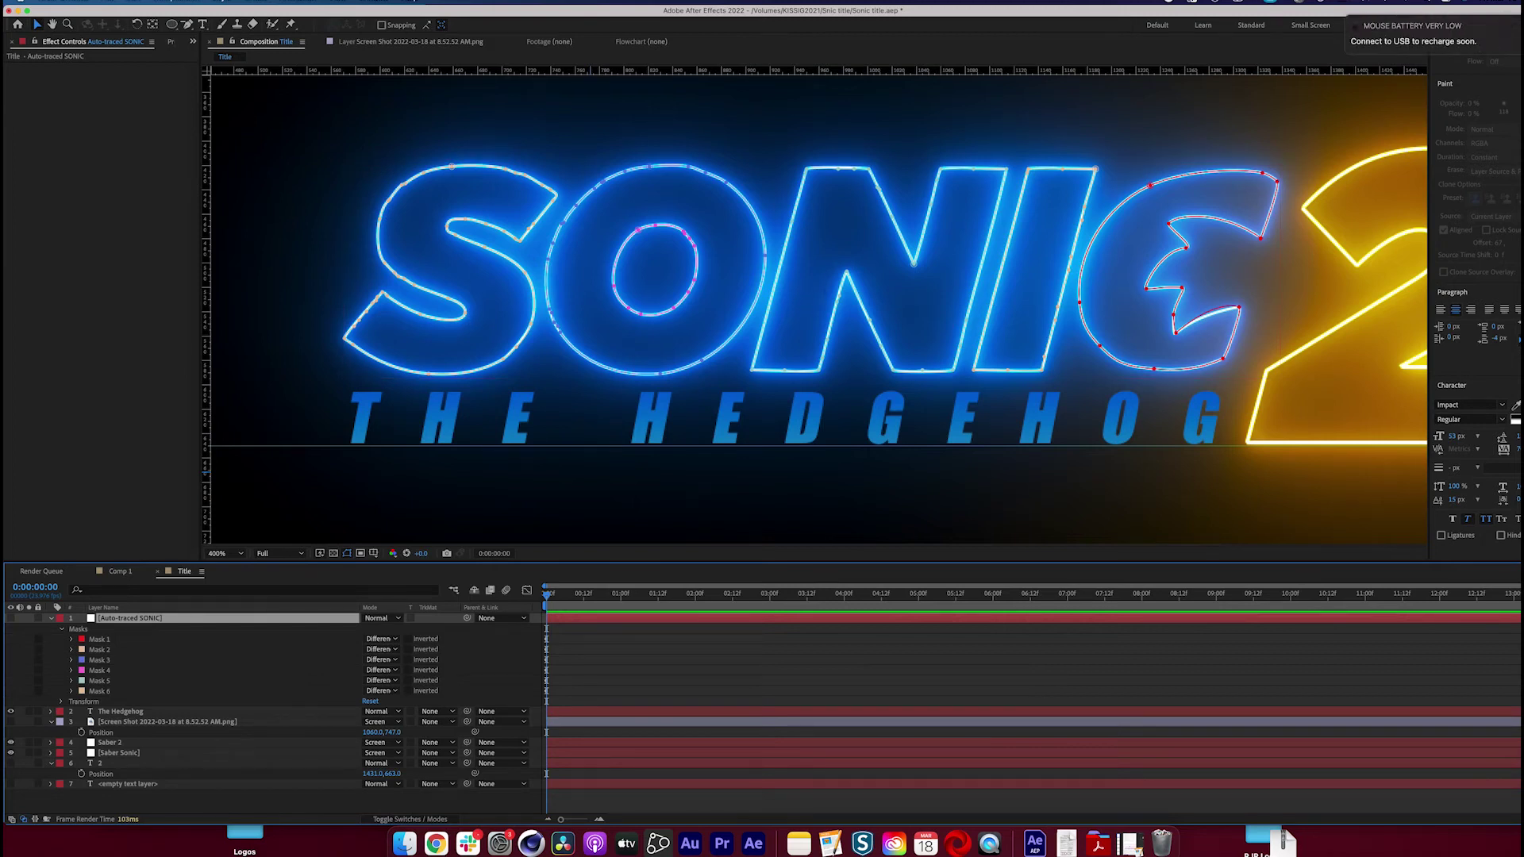
Add a new text layer reading SONI over the neon title
click(203, 25)
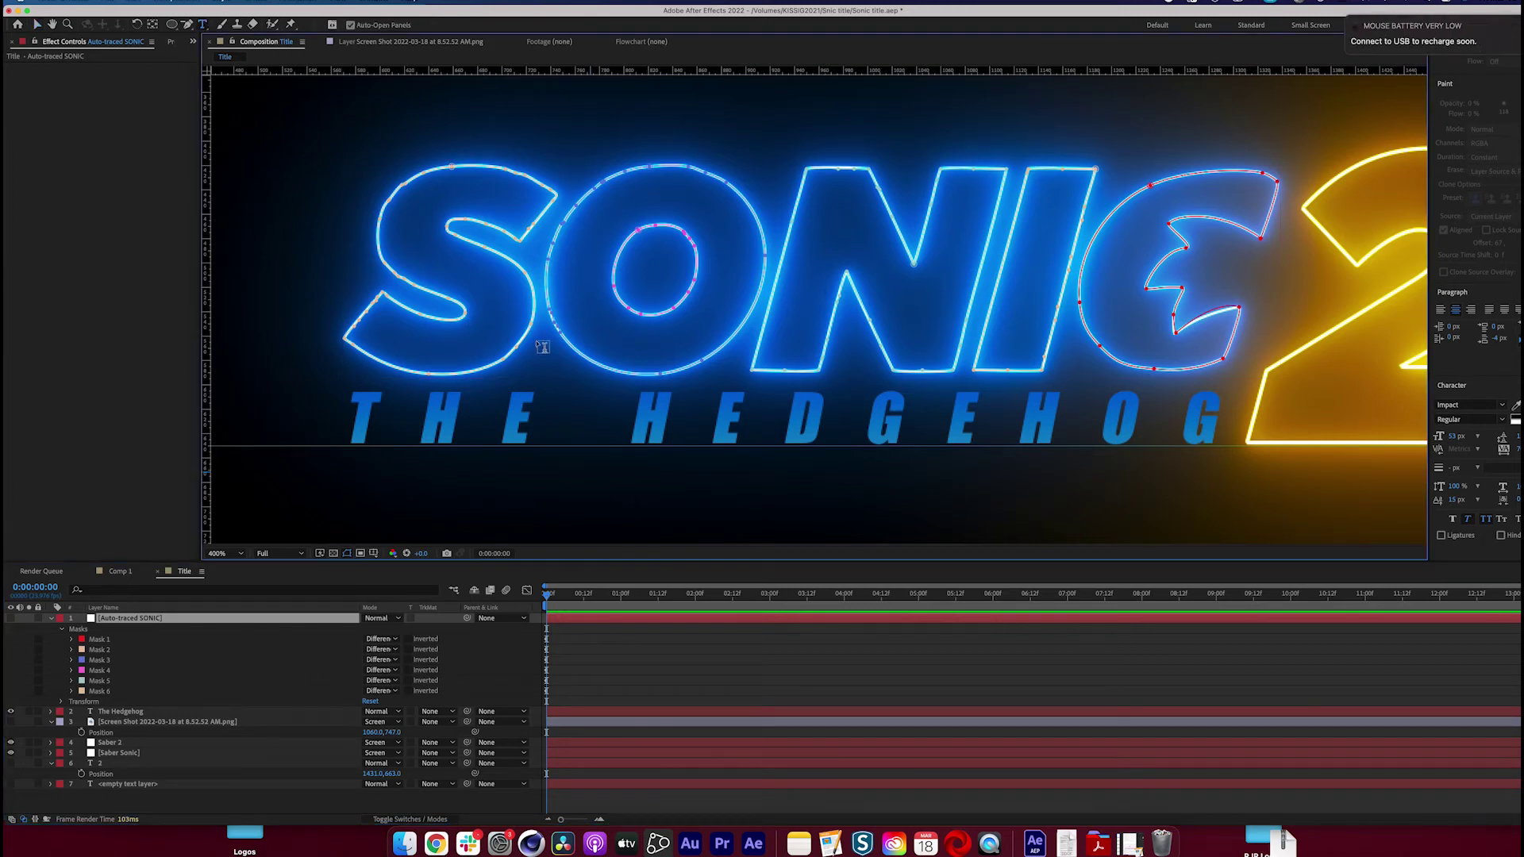
click(537, 339)
text(SONIC)
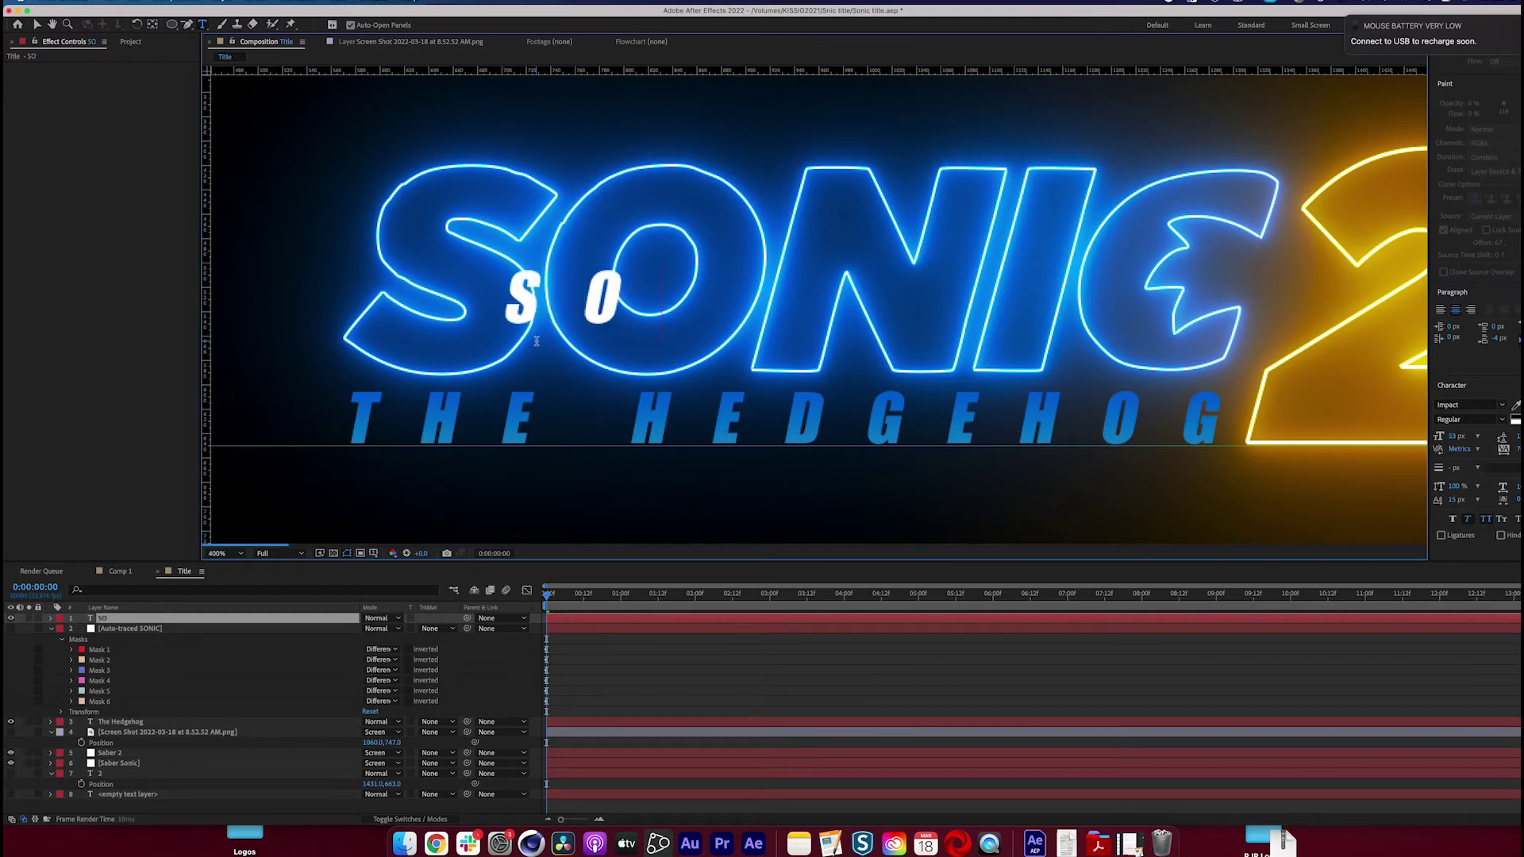
key(BackSpace)
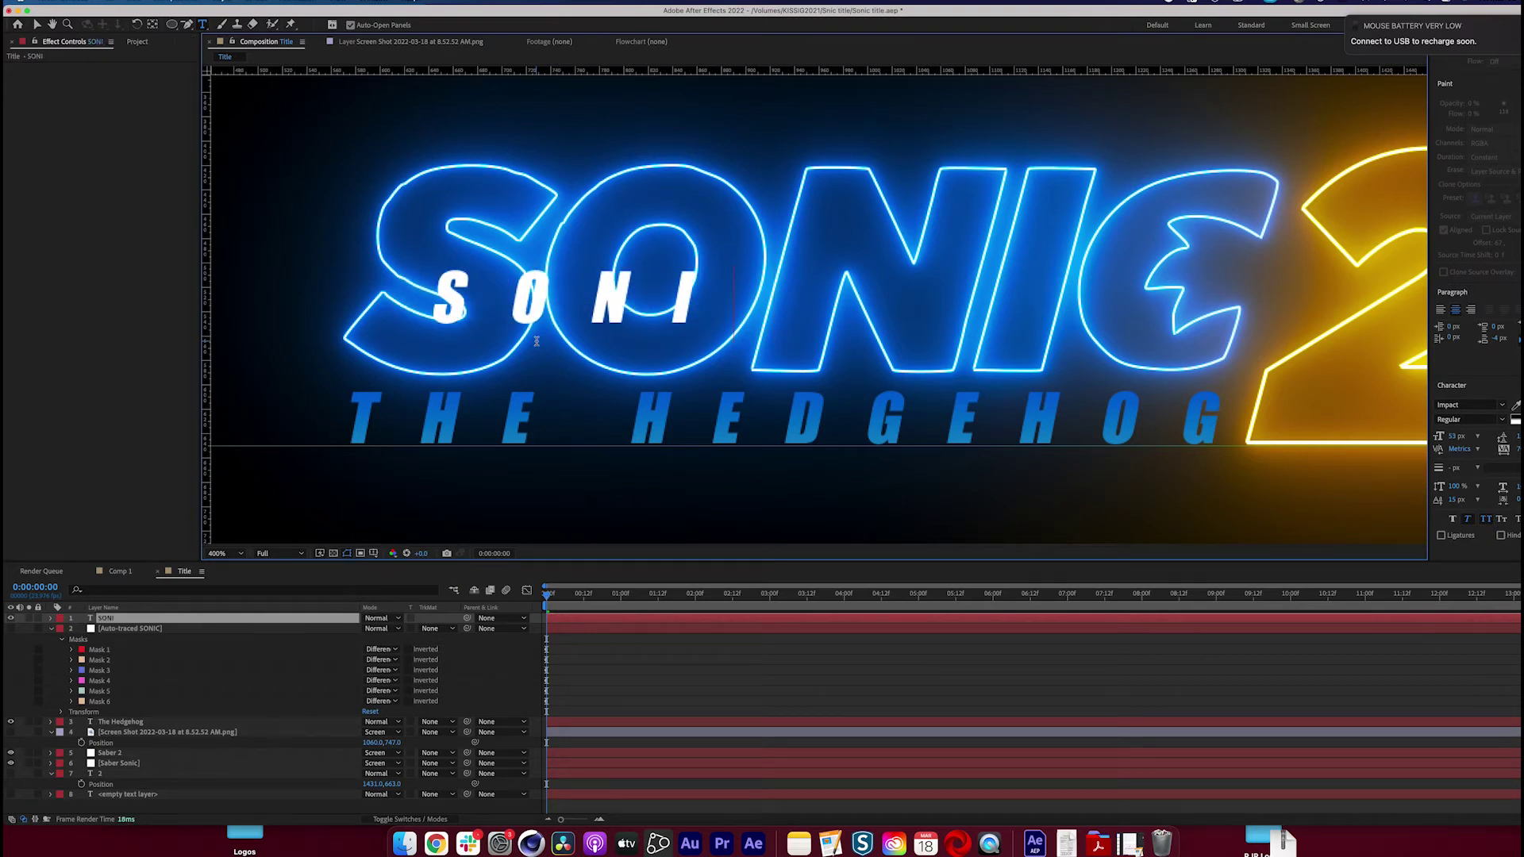
Change the SONI text's font to Gotham Ultra Italic
double_click(638, 346)
click(1467, 401)
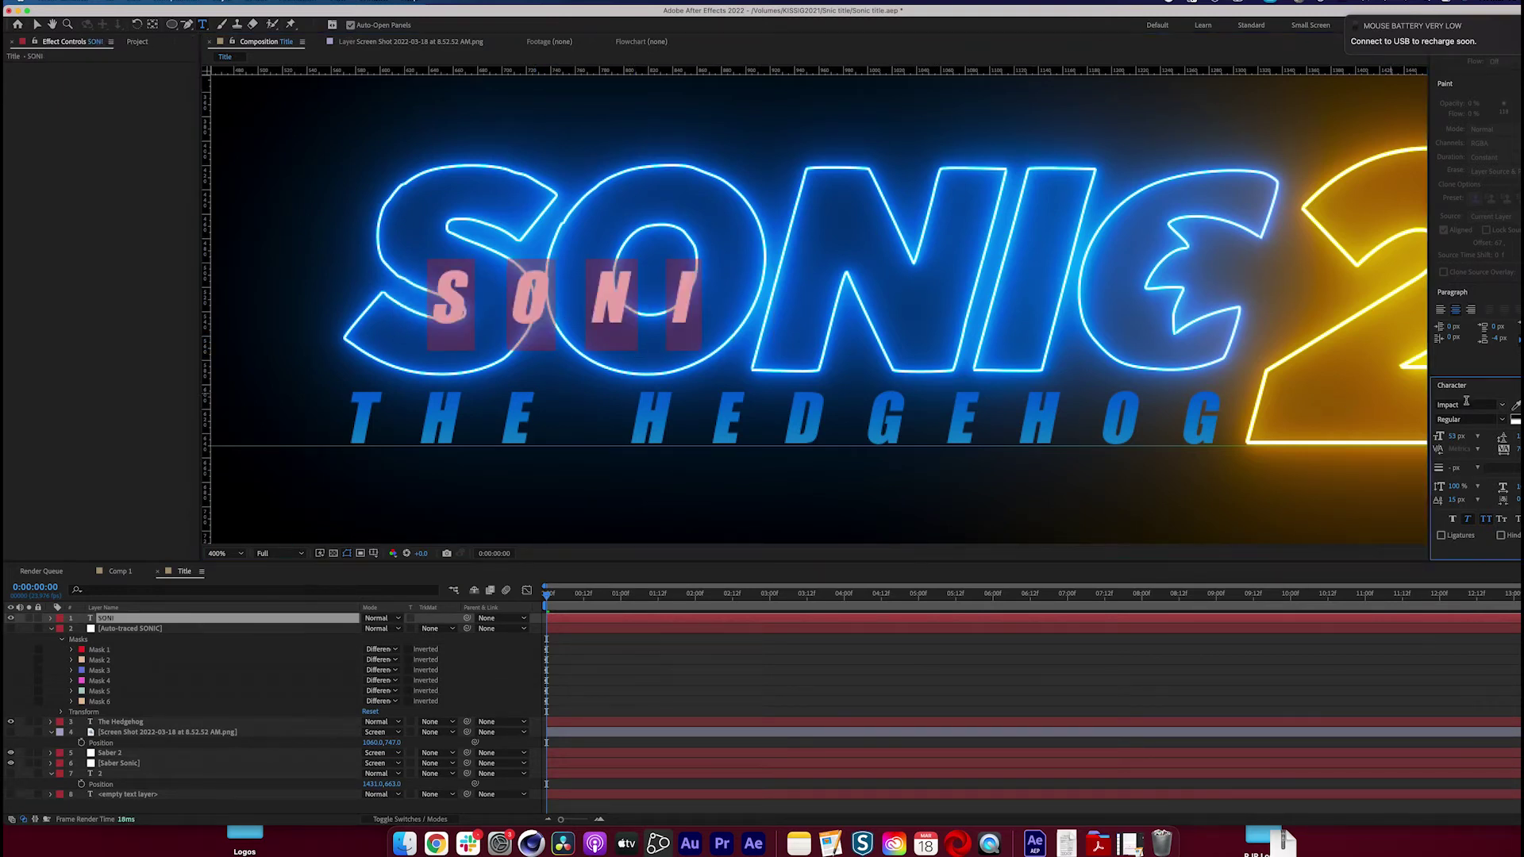
click(1466, 401)
text(go)
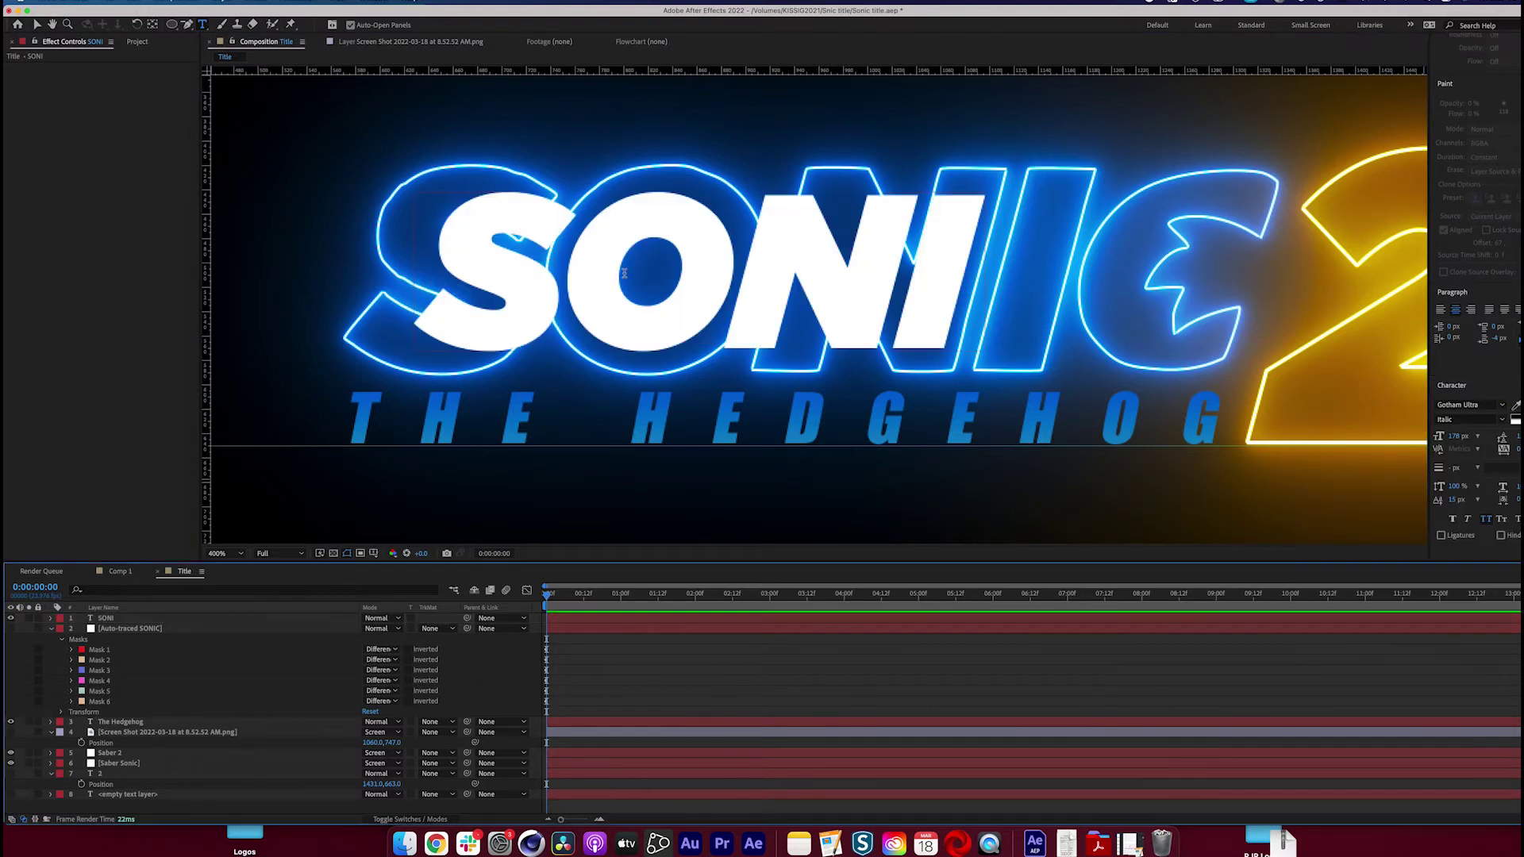
Enlarge the SONI text to 233 px and align it over the neon SONIC outline
click(630, 278)
double_click(689, 282)
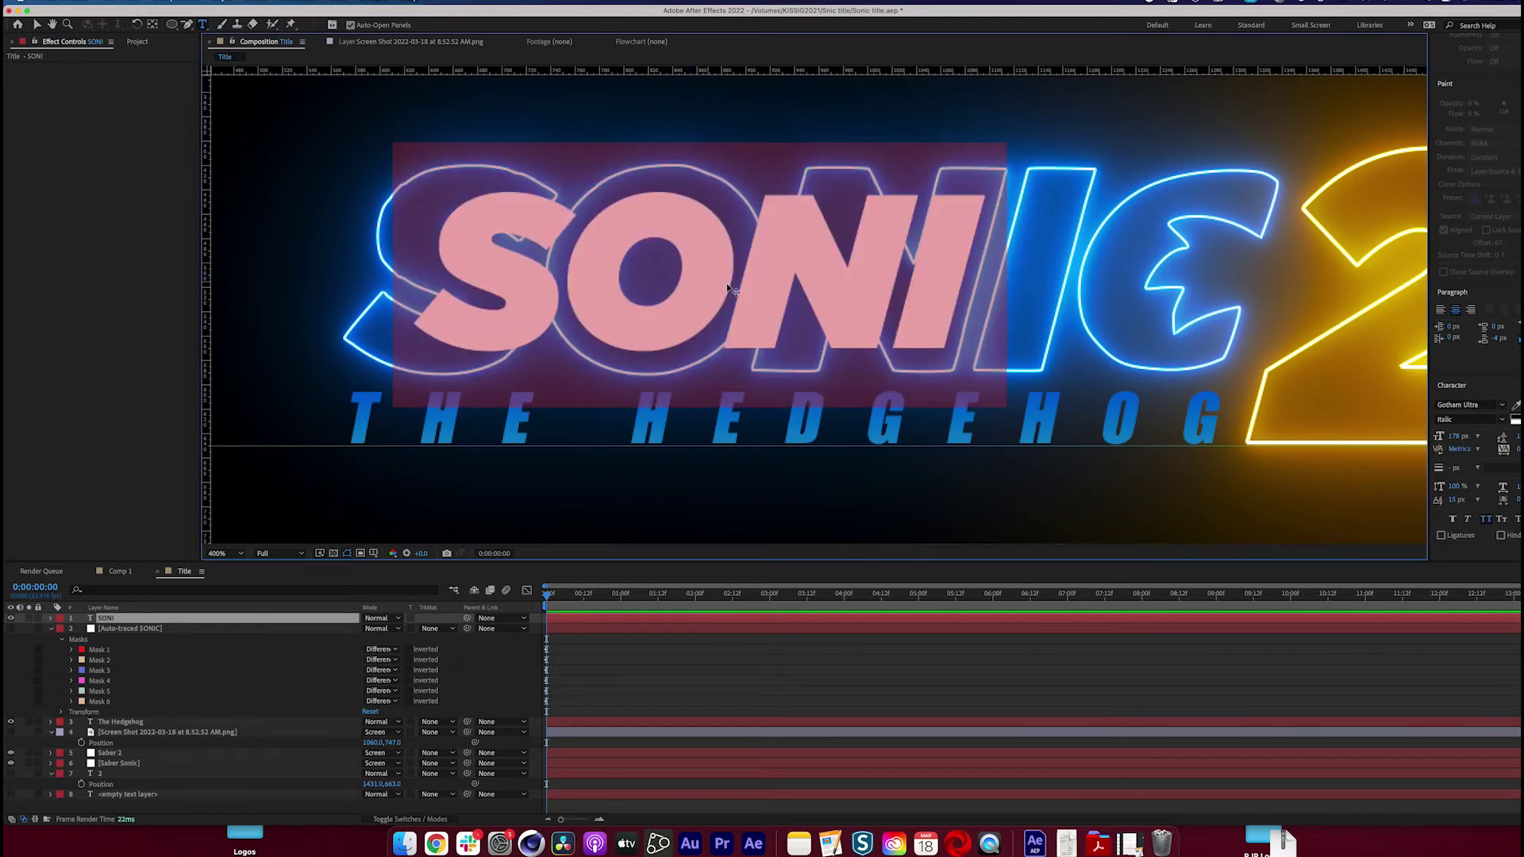
drag(1454, 436, 1486, 435)
click(37, 25)
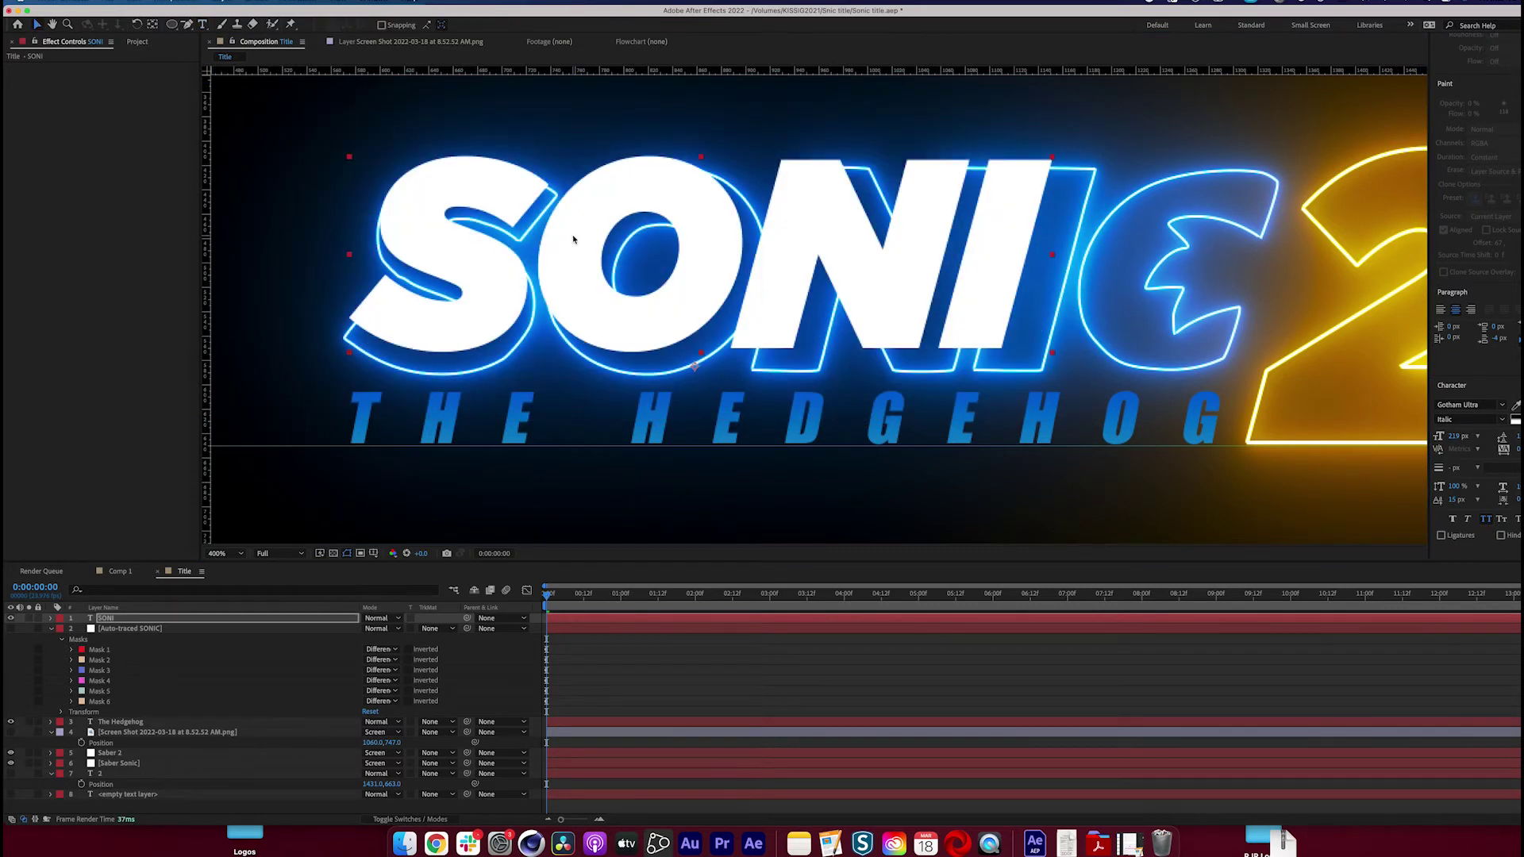
double_click(617, 260)
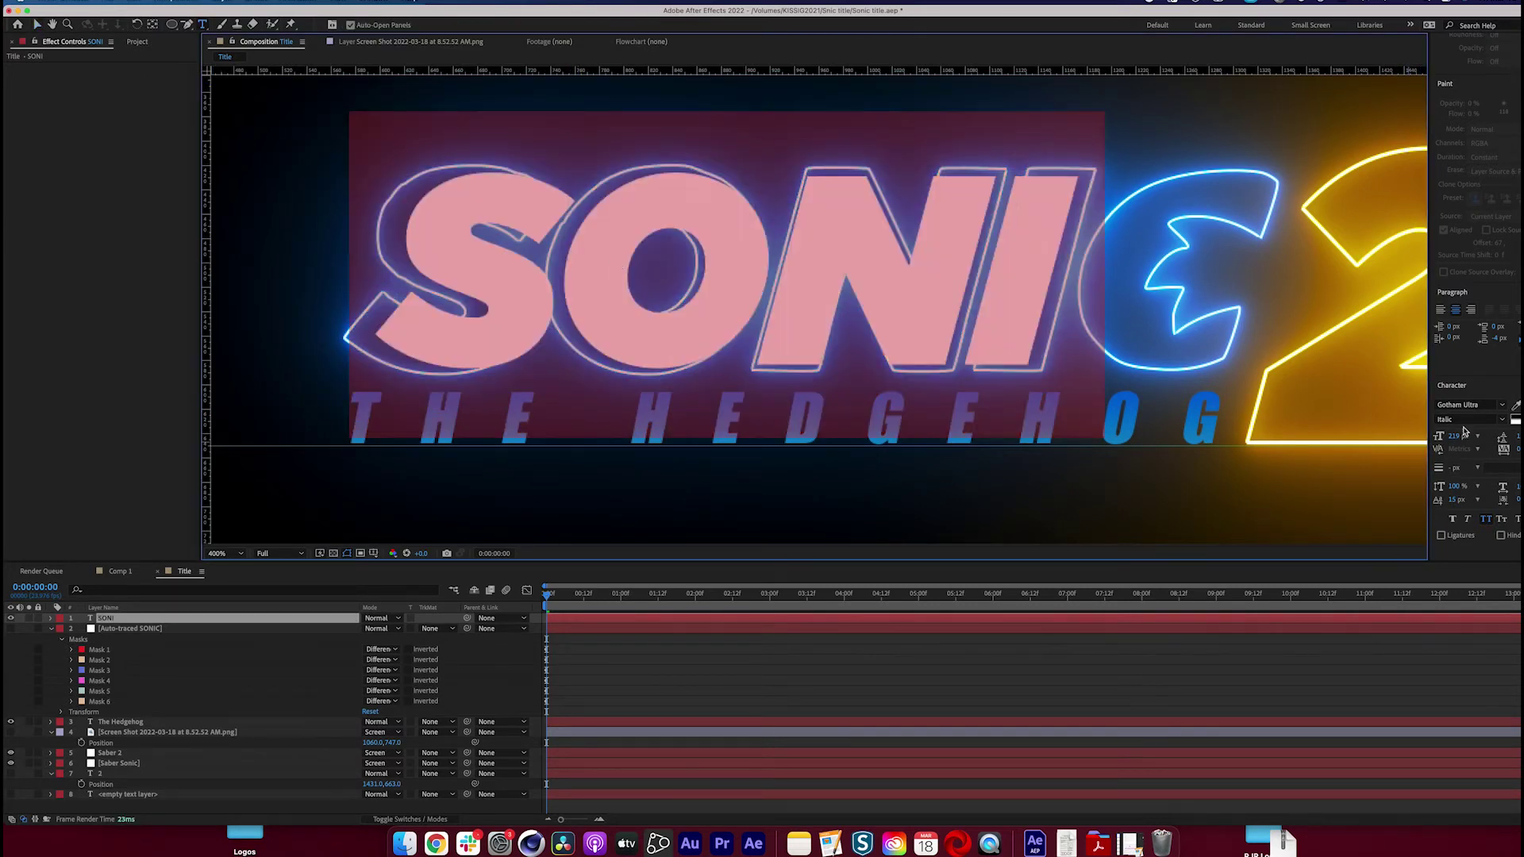
click(37, 24)
Duplicate the Saber Sonic layer and set the copy's core type to Text Layer, using the SONI text layer
click(129, 743)
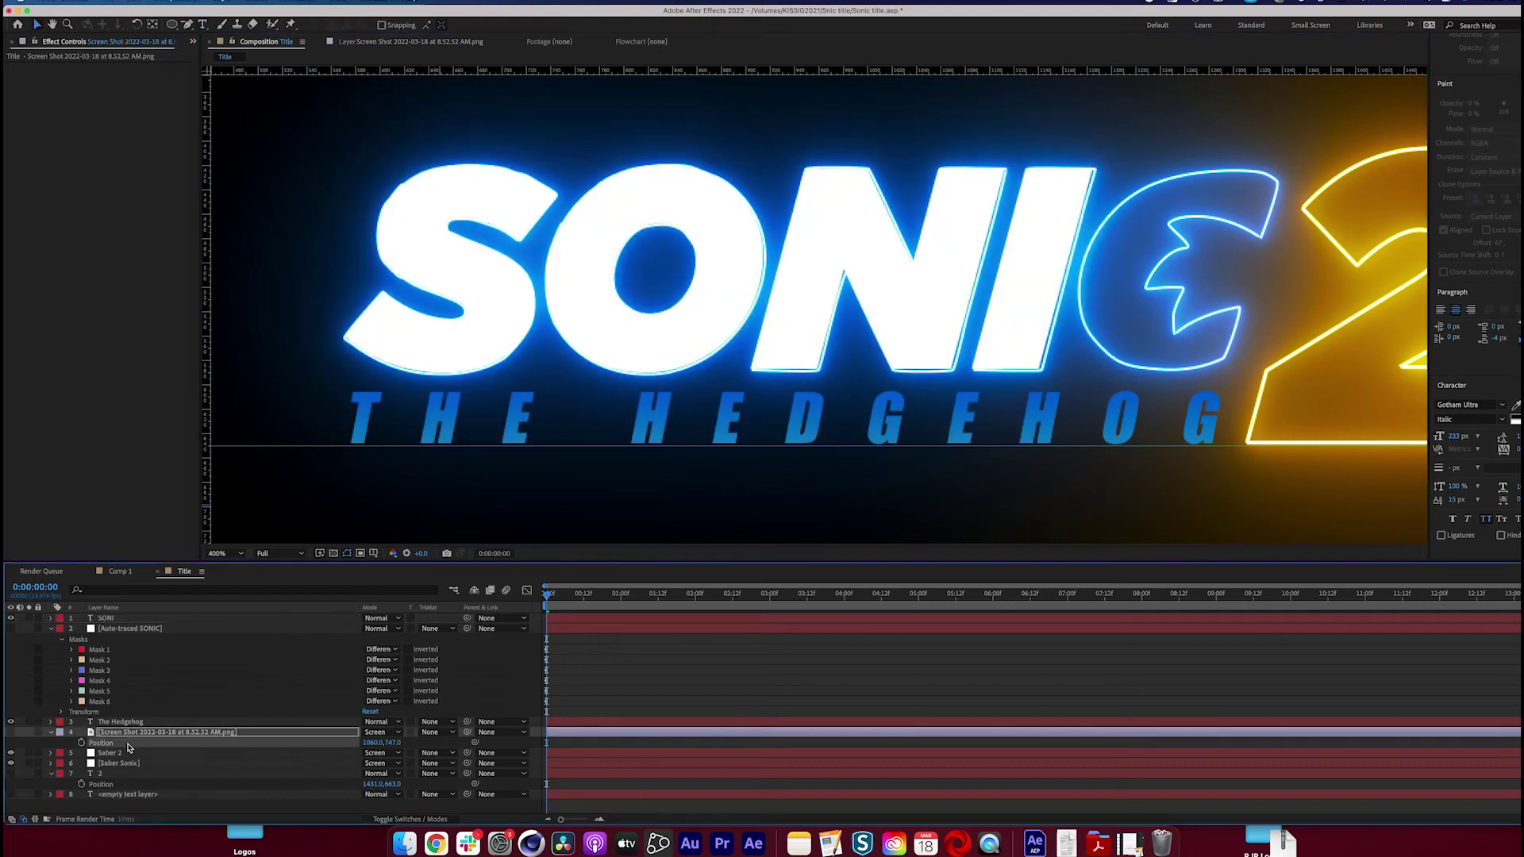
click(129, 766)
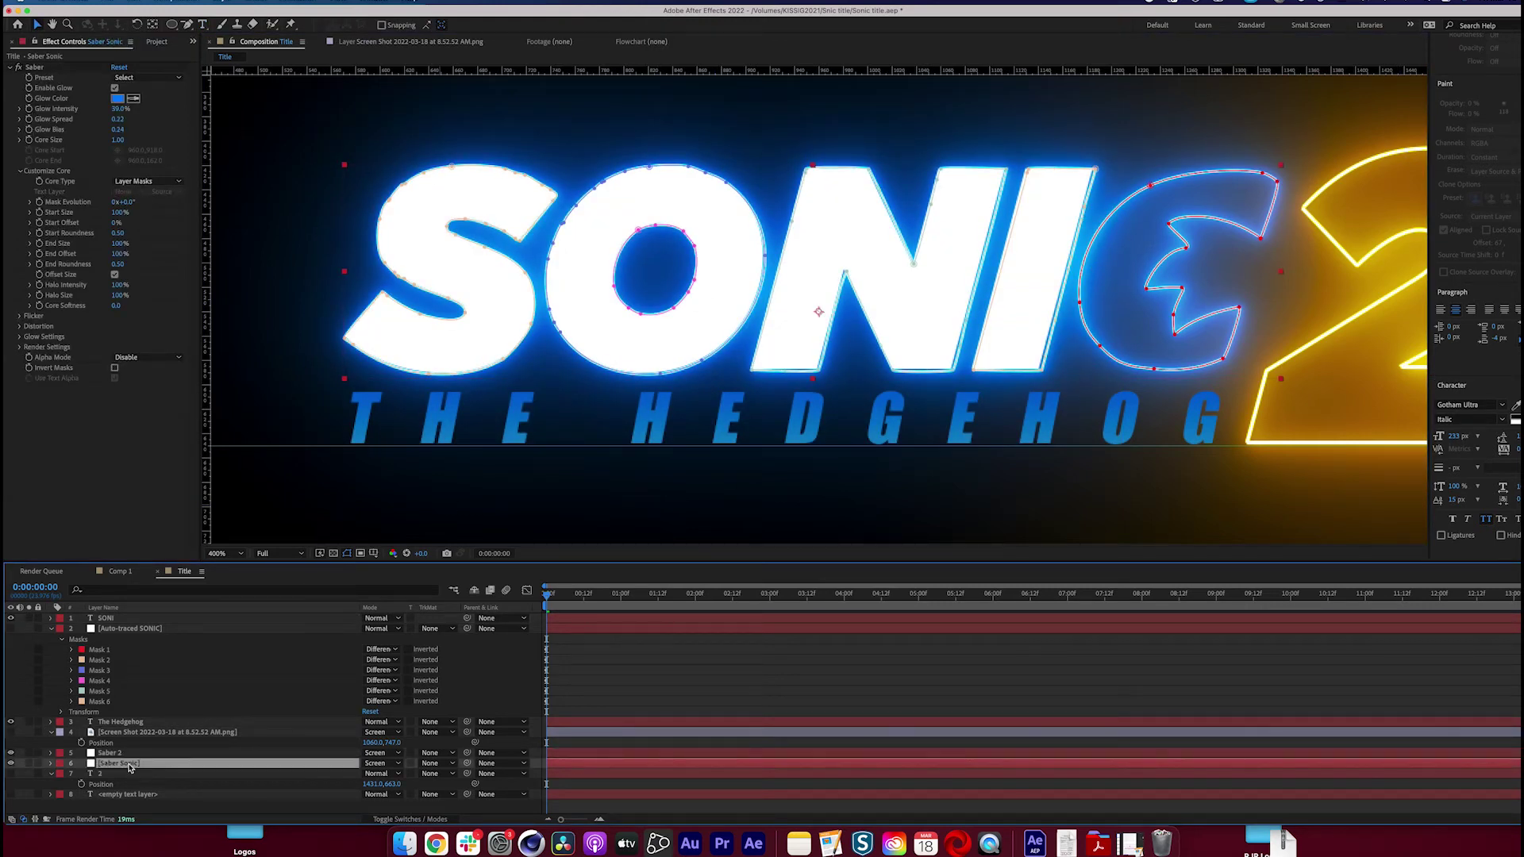
key(super+d)
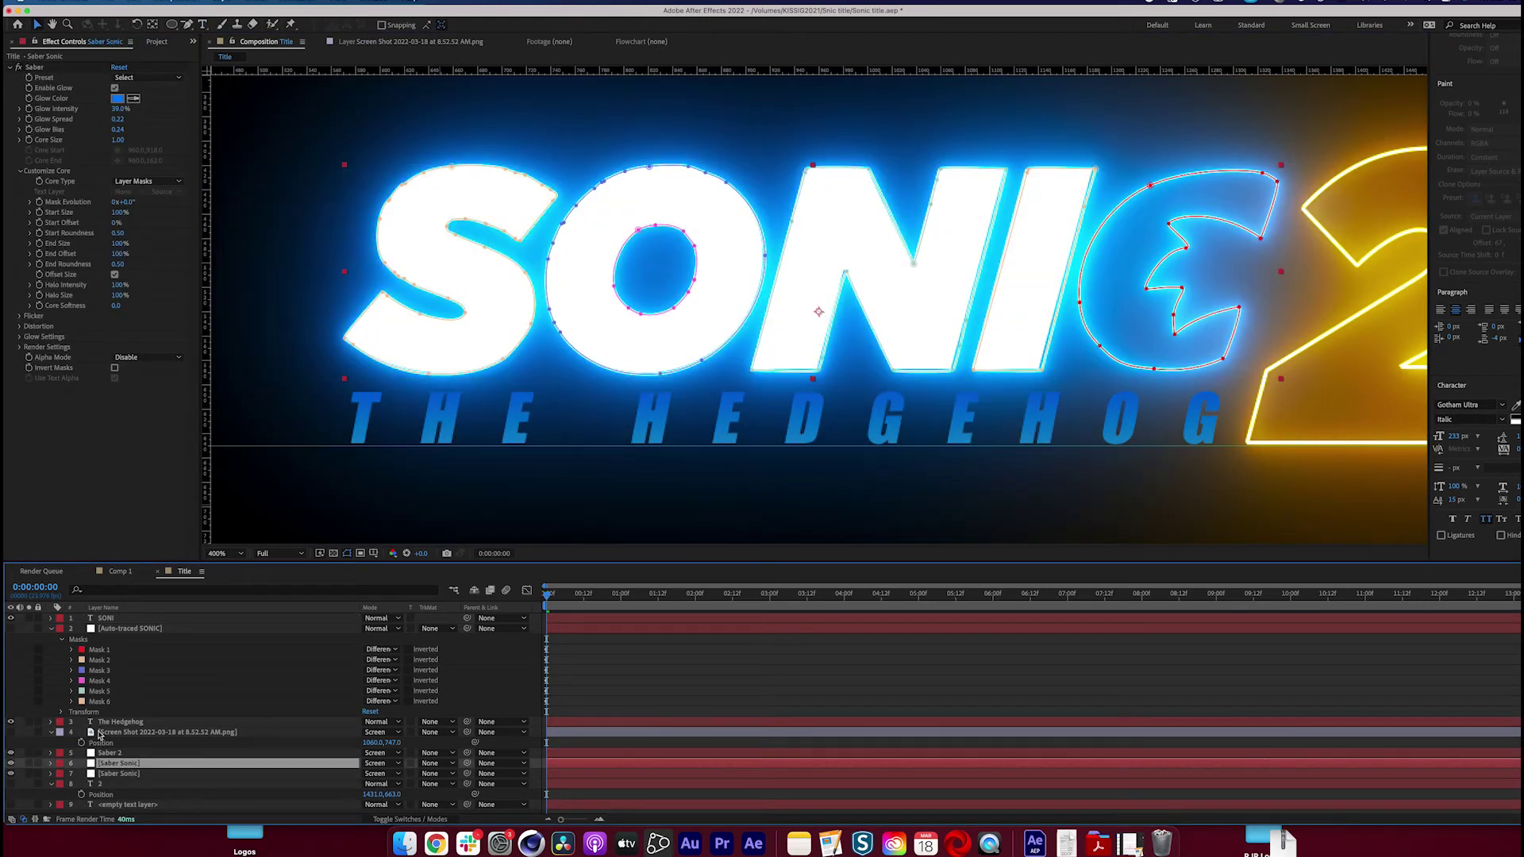
click(147, 181)
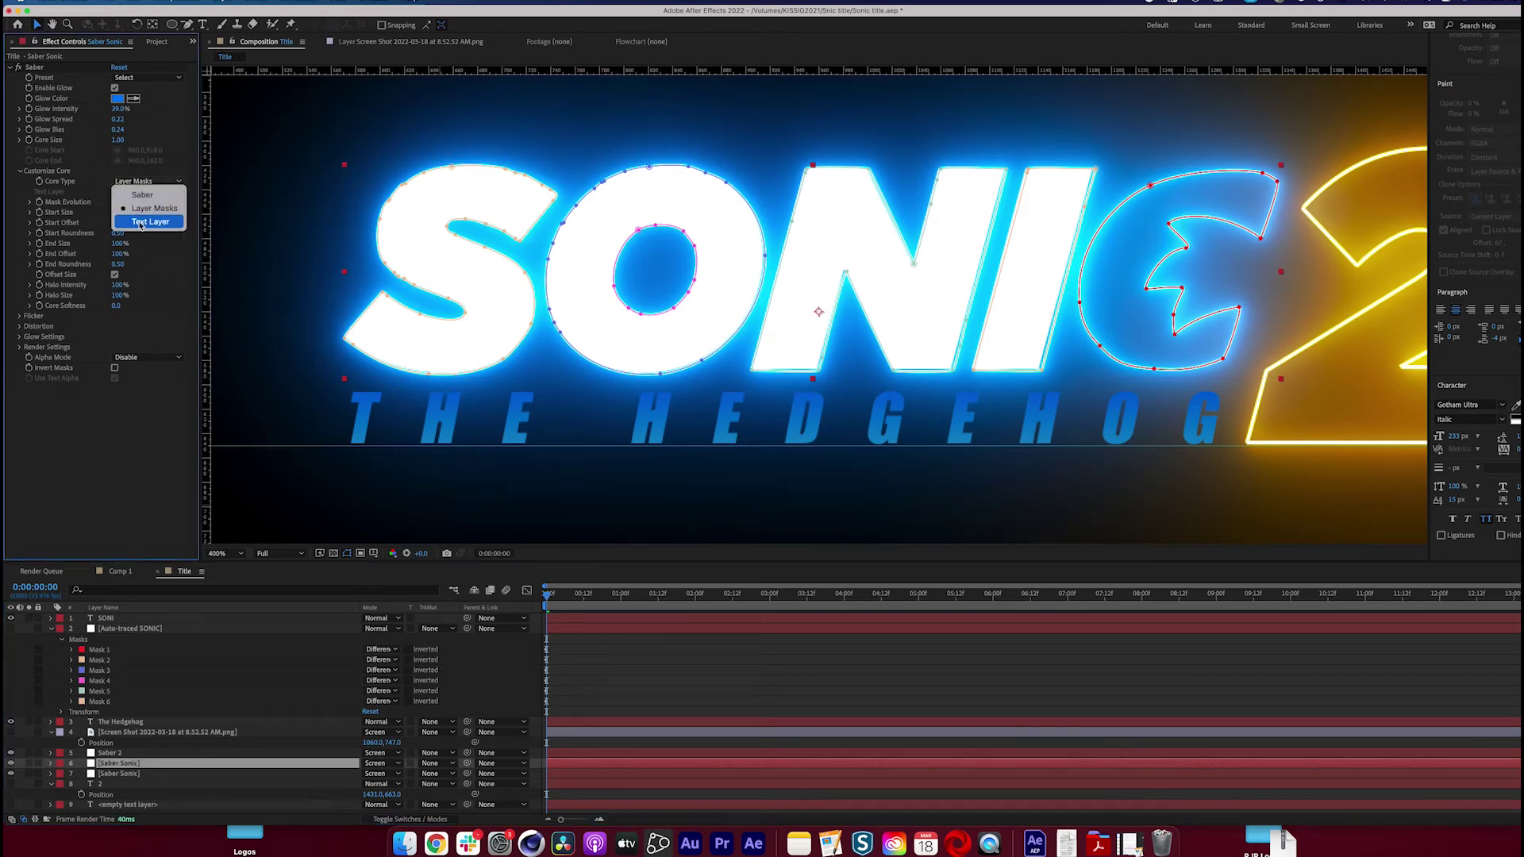
click(144, 223)
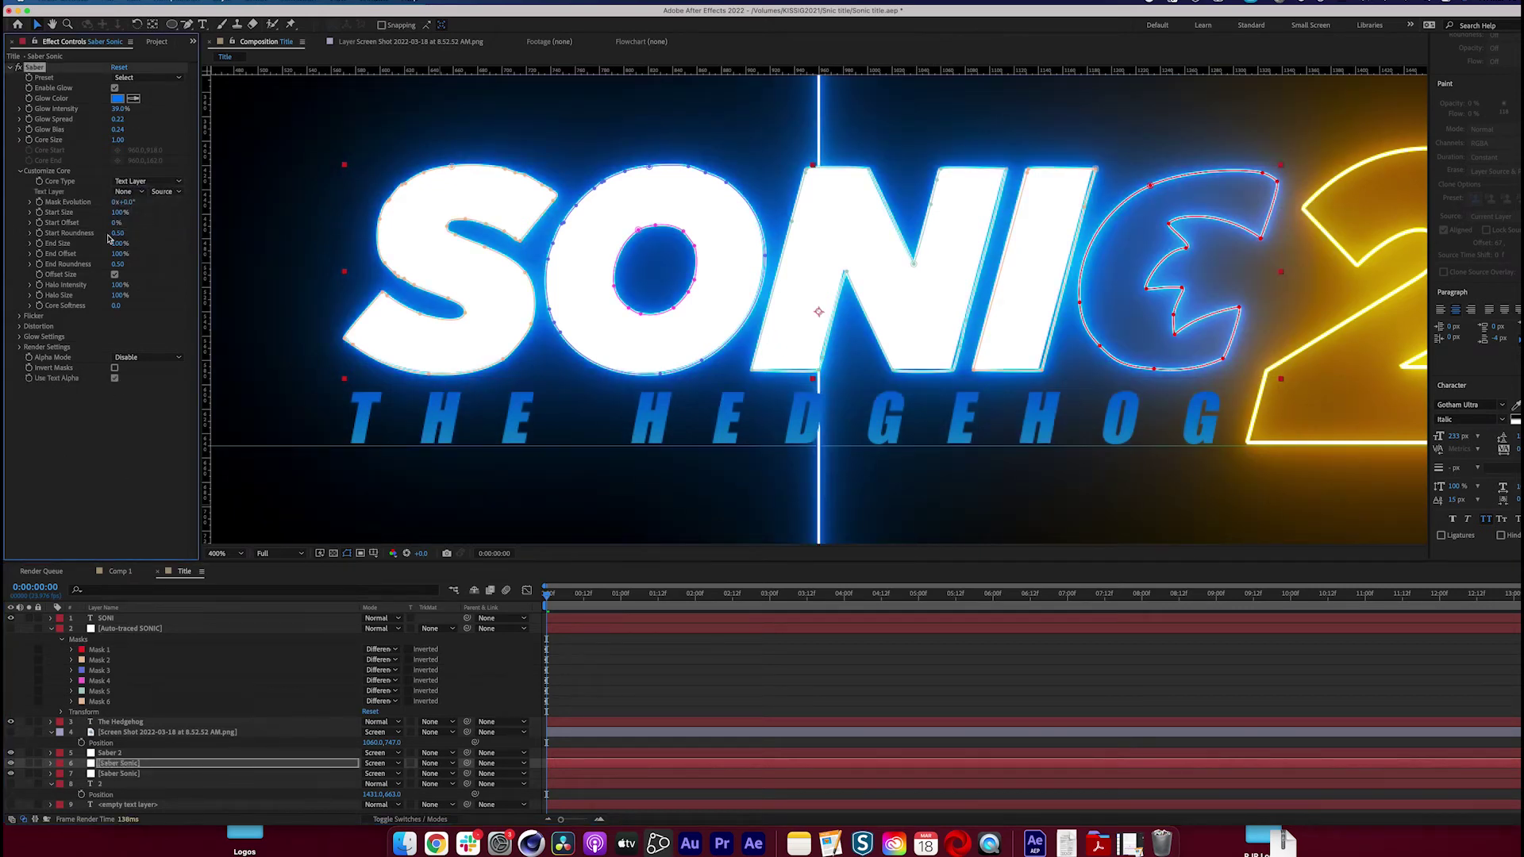
click(128, 192)
click(162, 232)
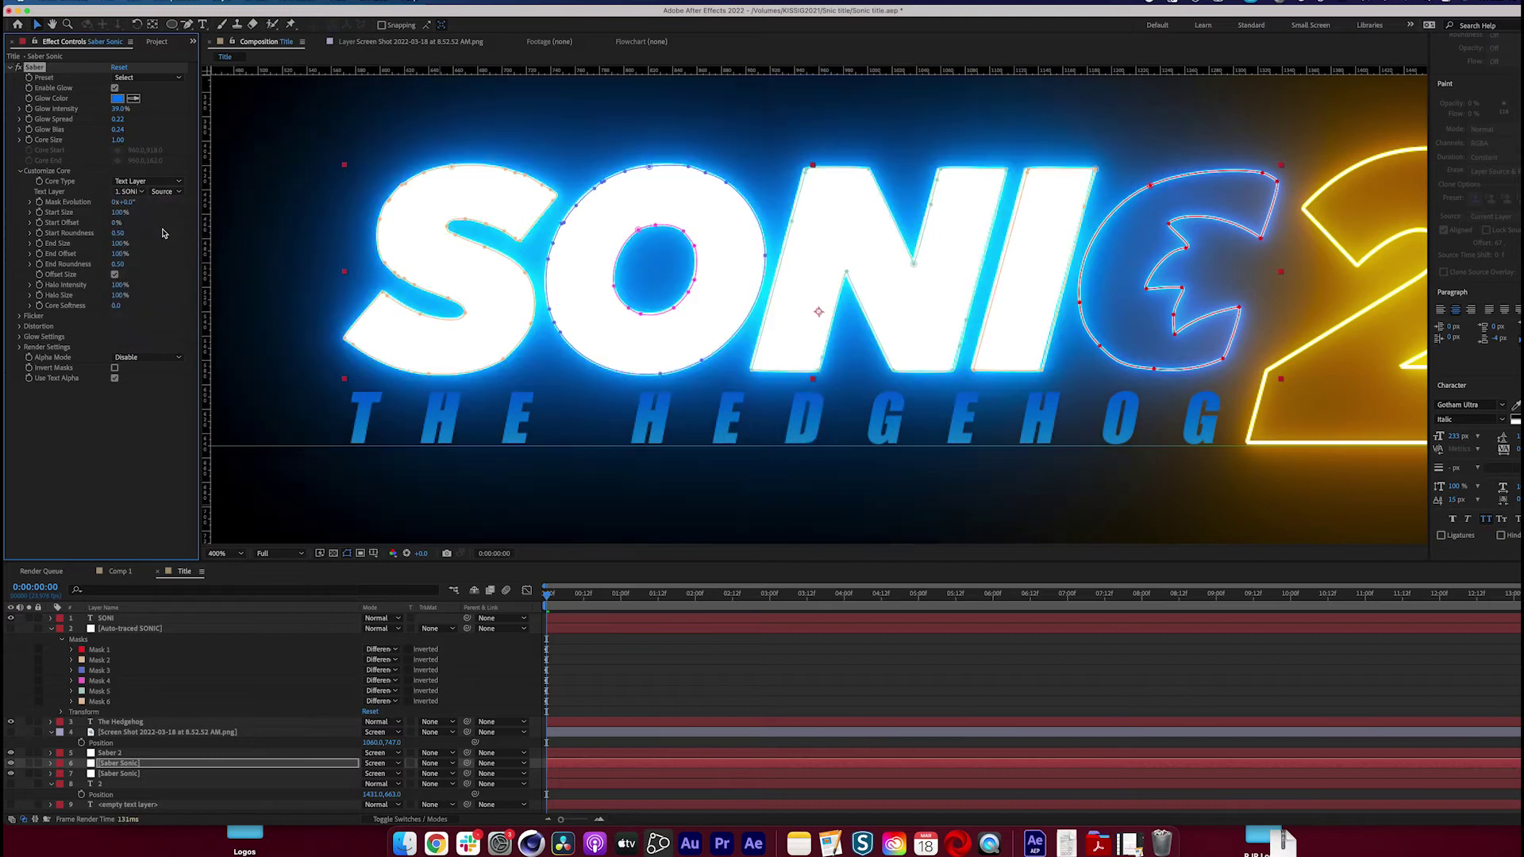
Rename the duplicated Saber Sonic layer as Saber Letters Sonic and move the SONI text layer below the 2 text layer
click(133, 767)
key(Return)
click(139, 763)
text(Letters)
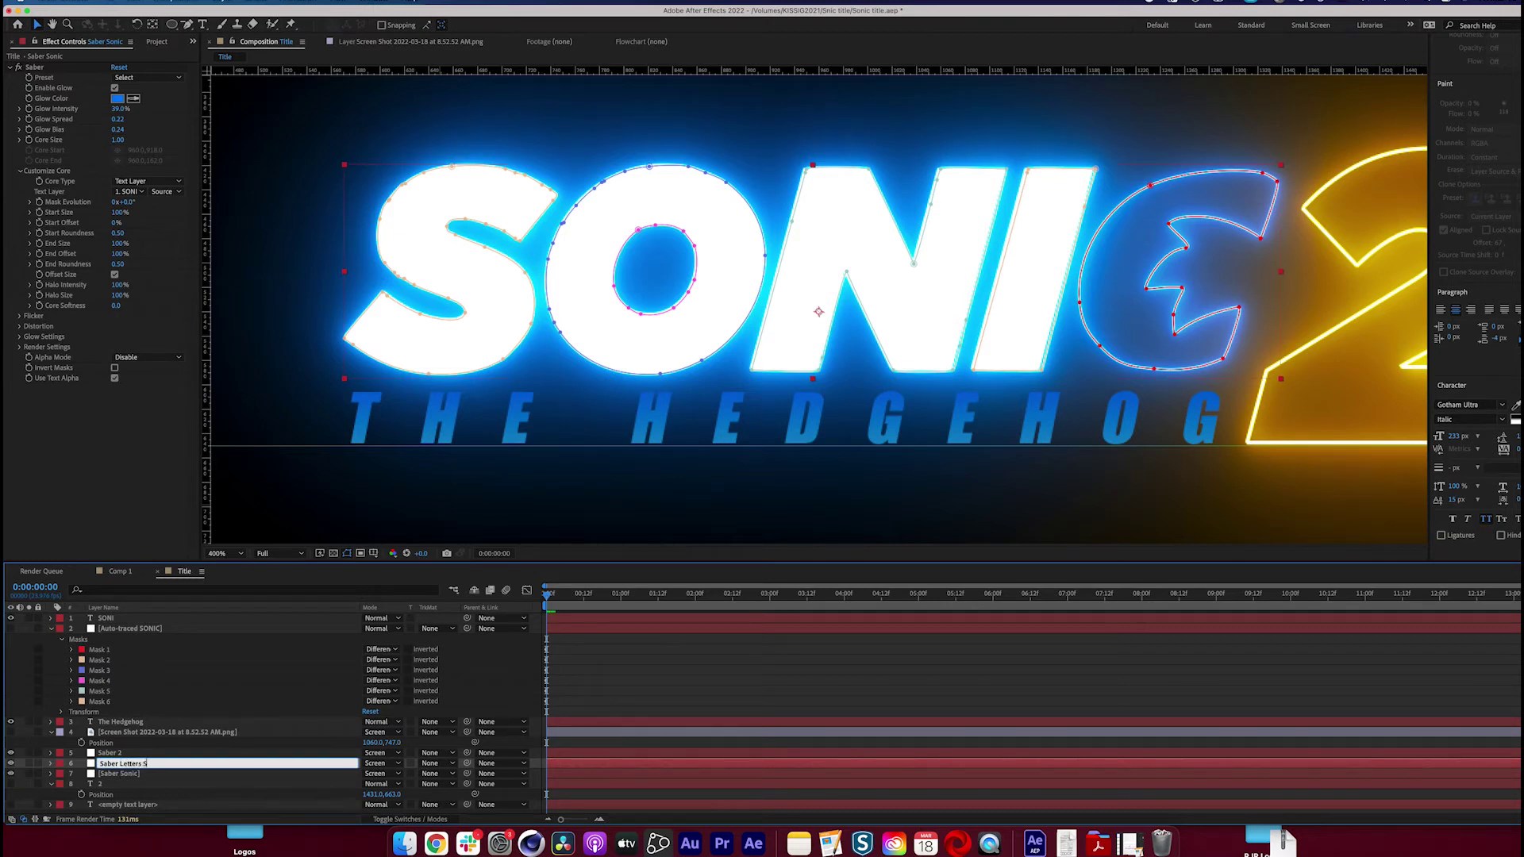
drag(106, 617, 127, 798)
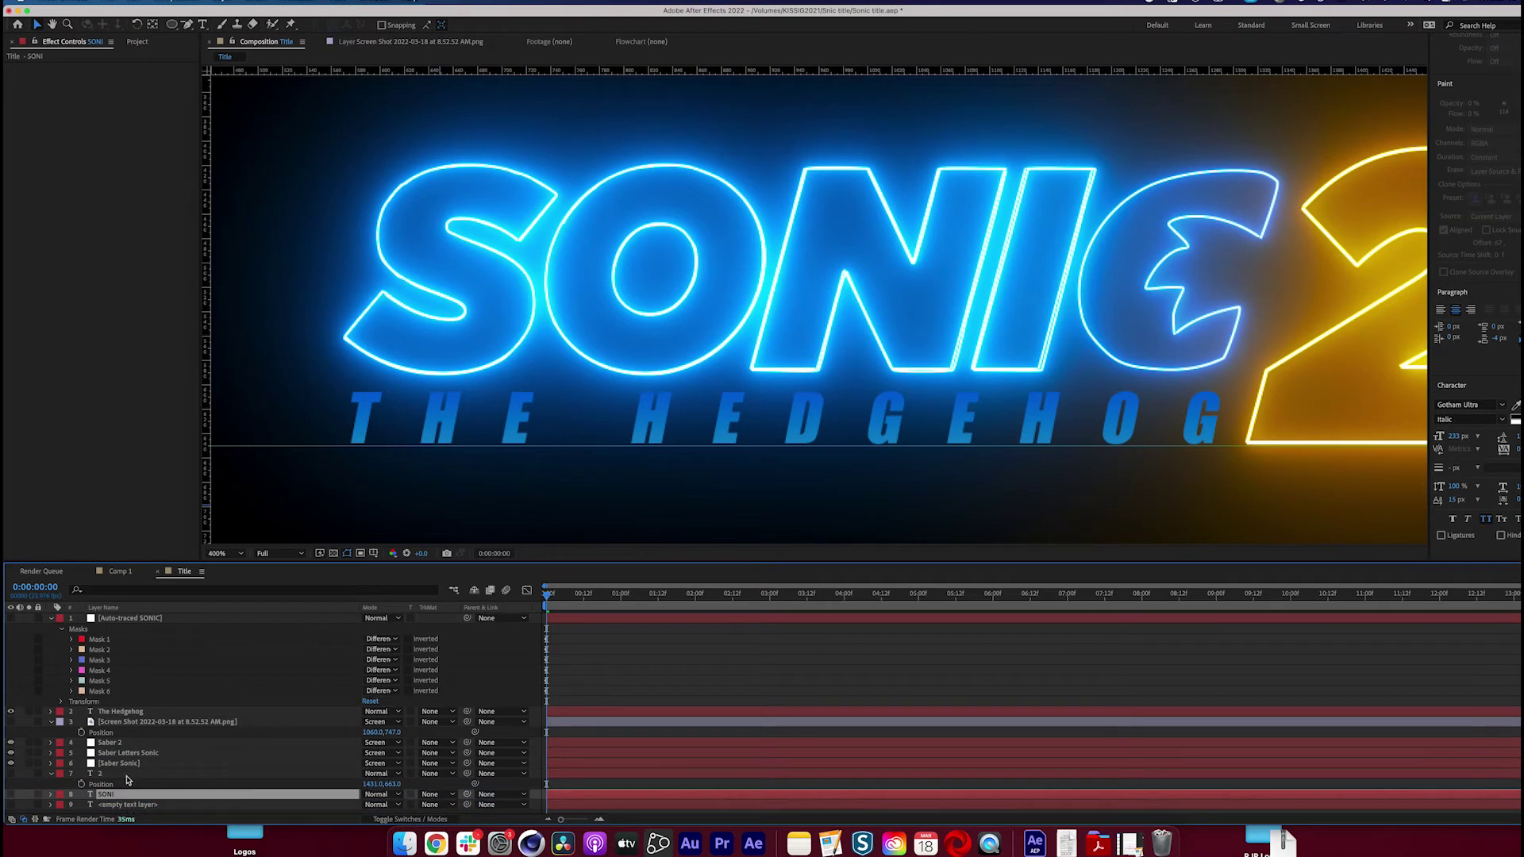
Rename the original Saber Sonic layer as Saber C
click(162, 755)
click(146, 765)
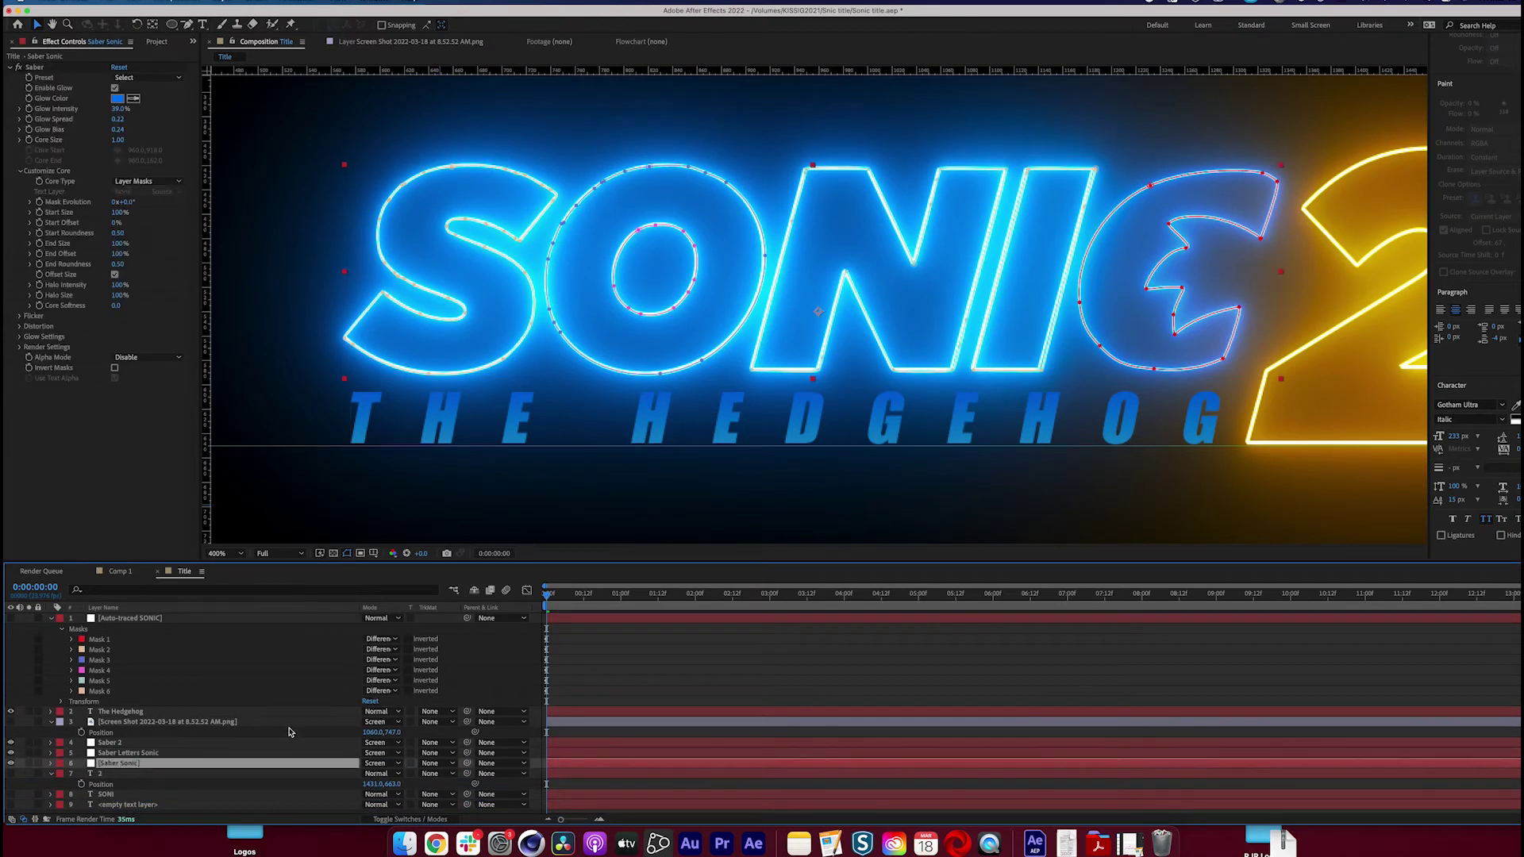
key(Return)
click(151, 763)
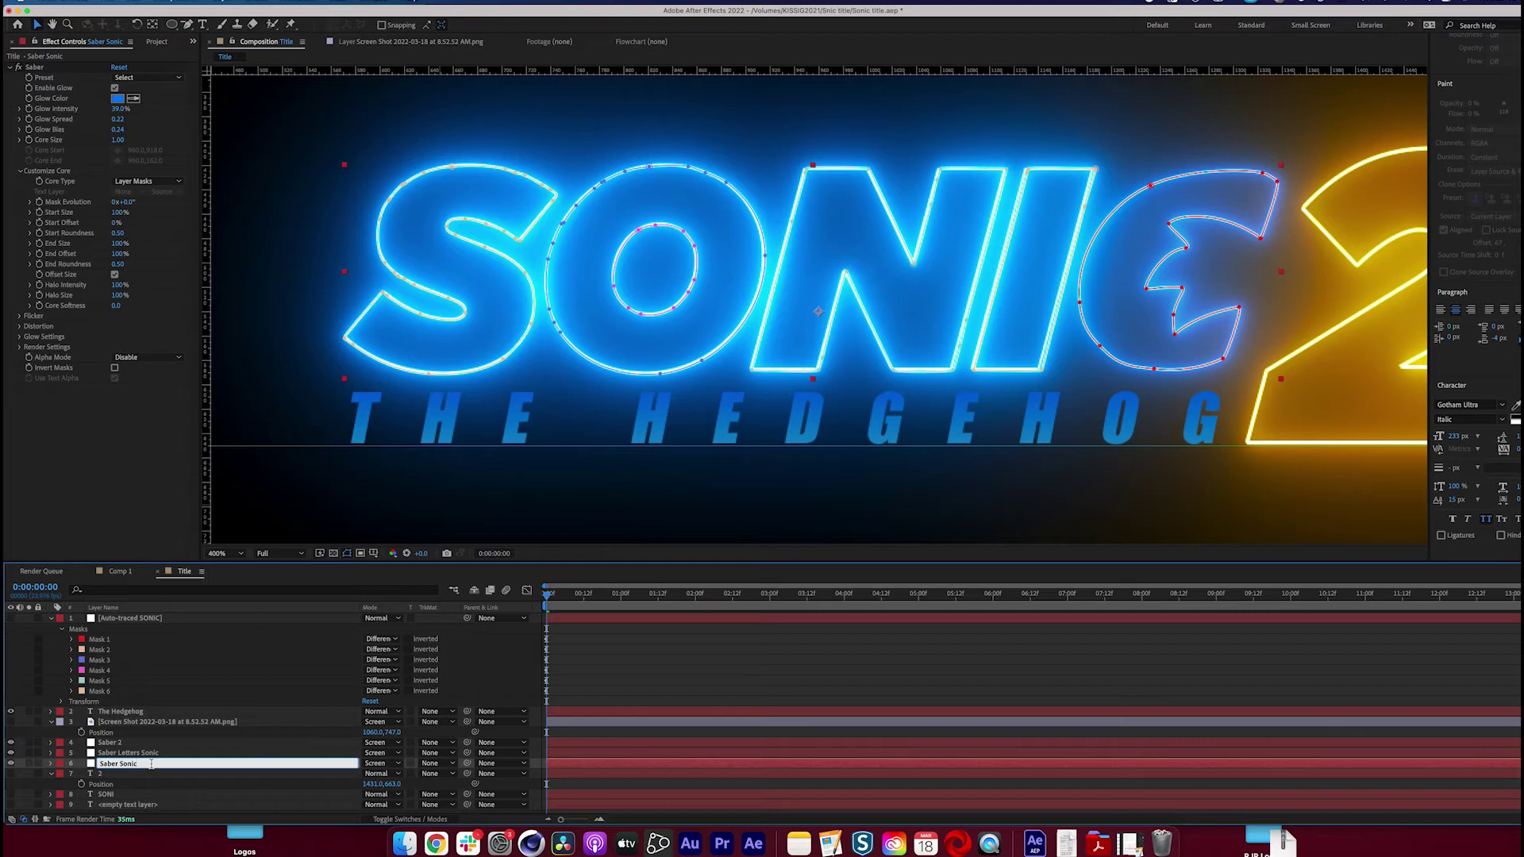
key(BackSpace)
text(C)
key(Return)
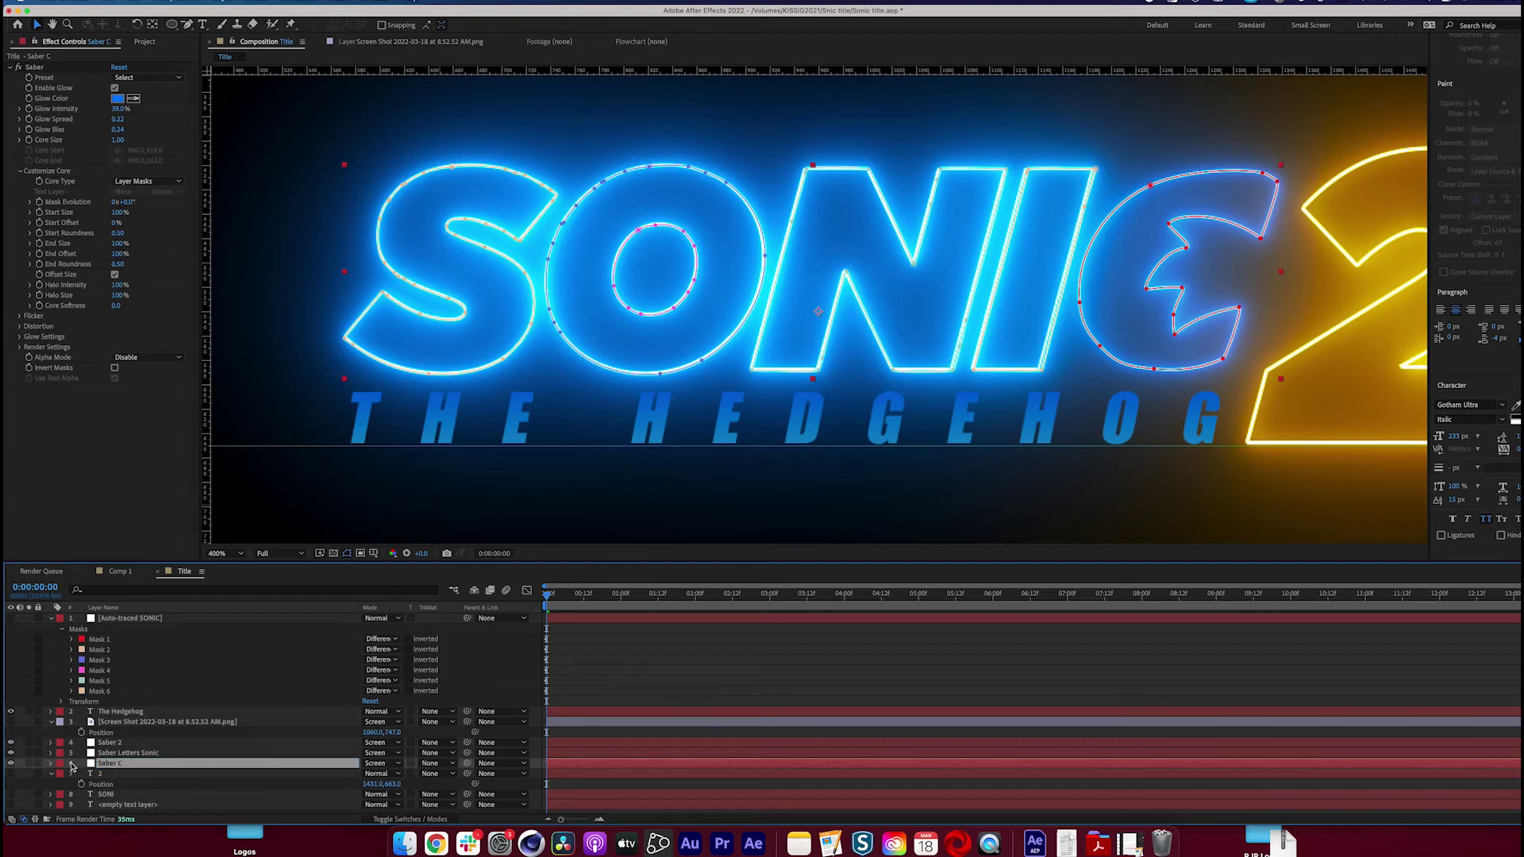
Solo the Saber C layer, delete its Masks 2 through 6 so only the C outline's Mask 1 is kept, and turn solo off
click(30, 764)
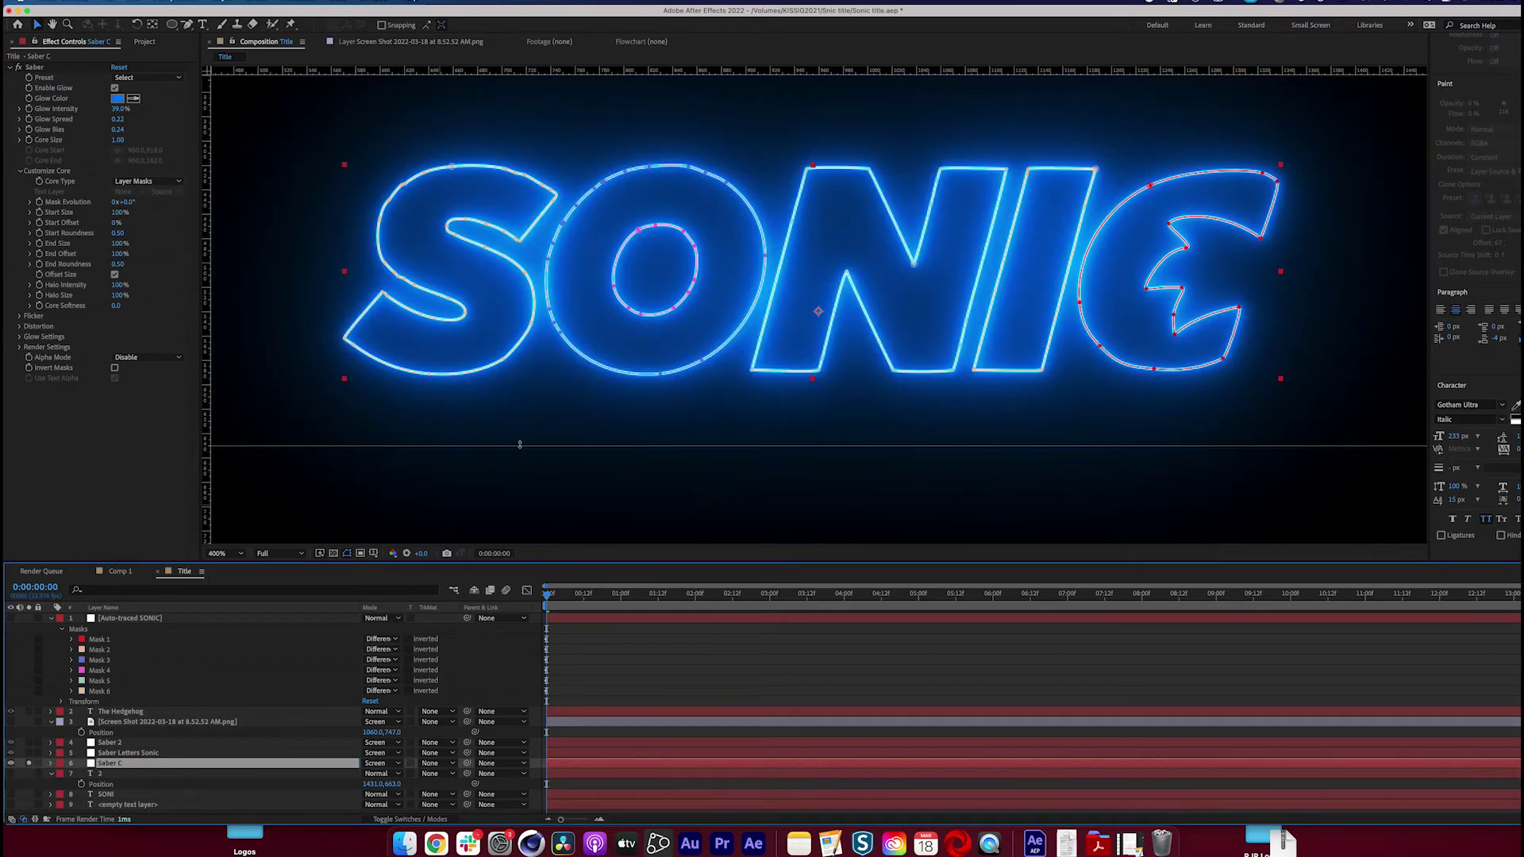
click(49, 764)
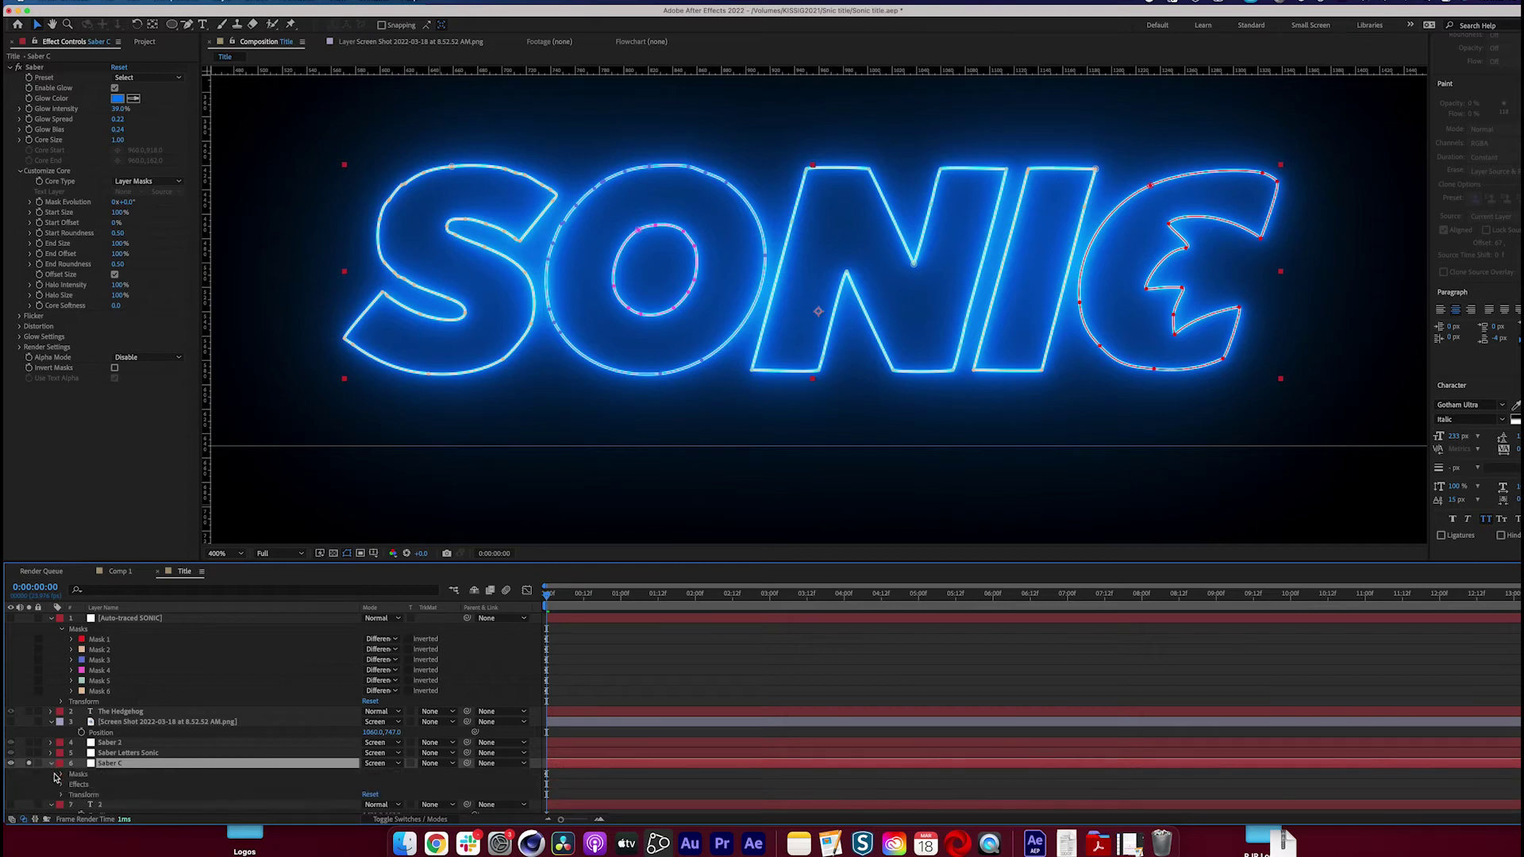
click(59, 776)
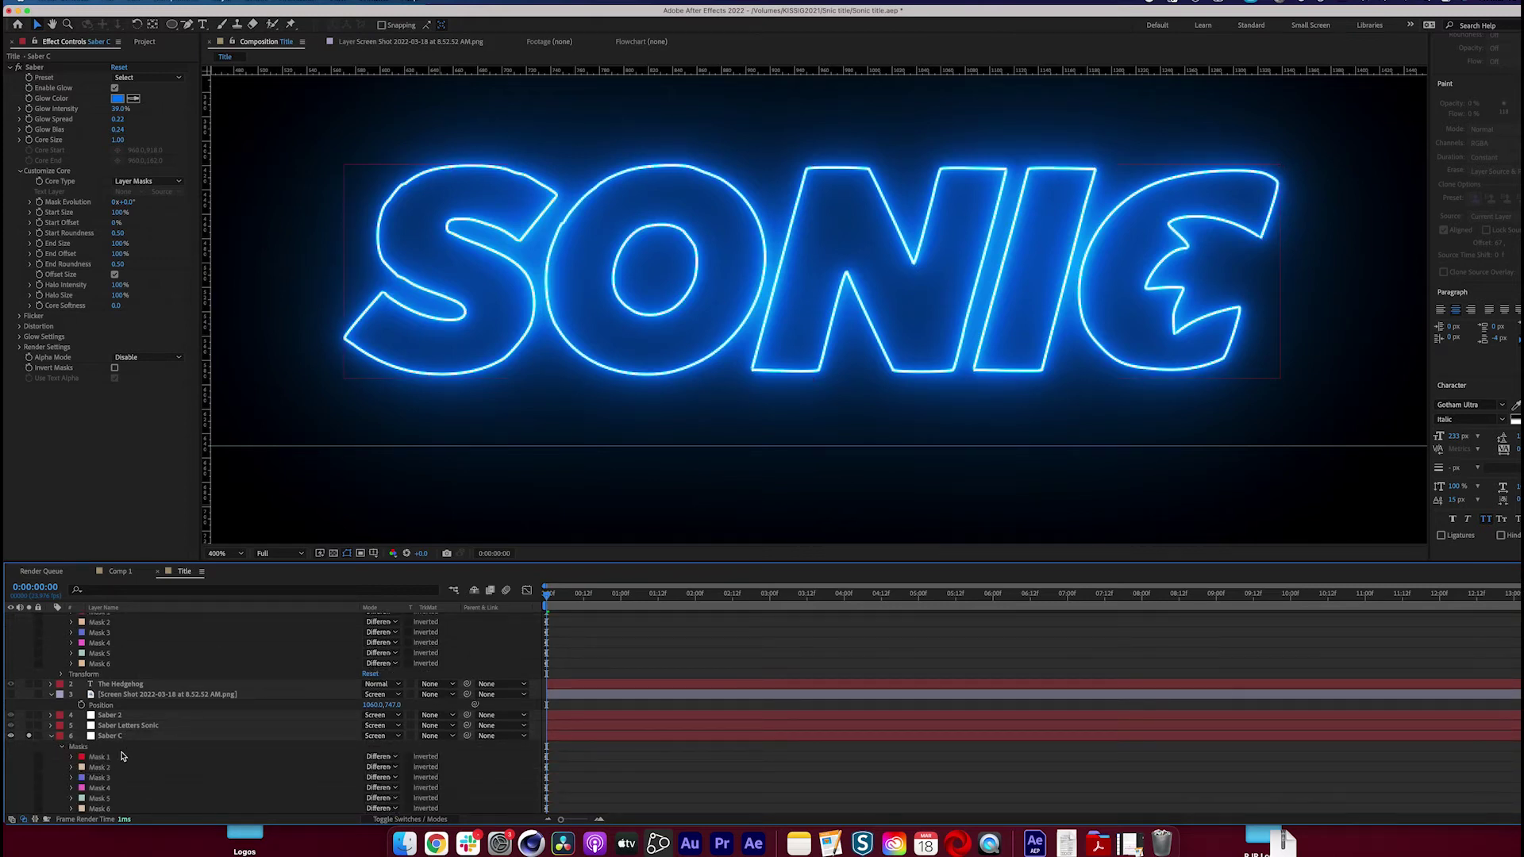
click(117, 758)
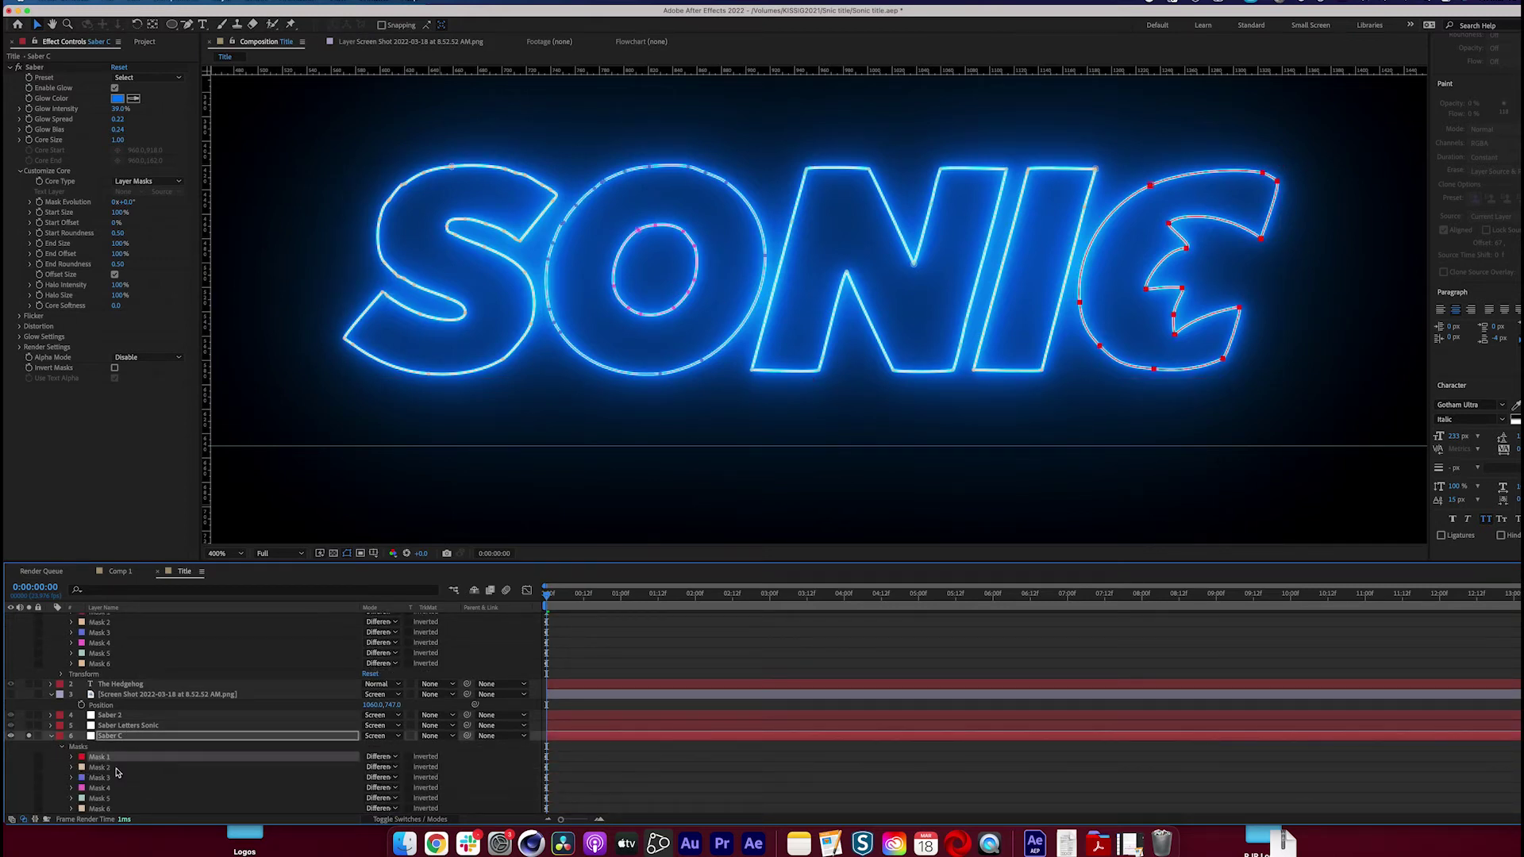
click(117, 768)
scroll(112, 811, down, 3)
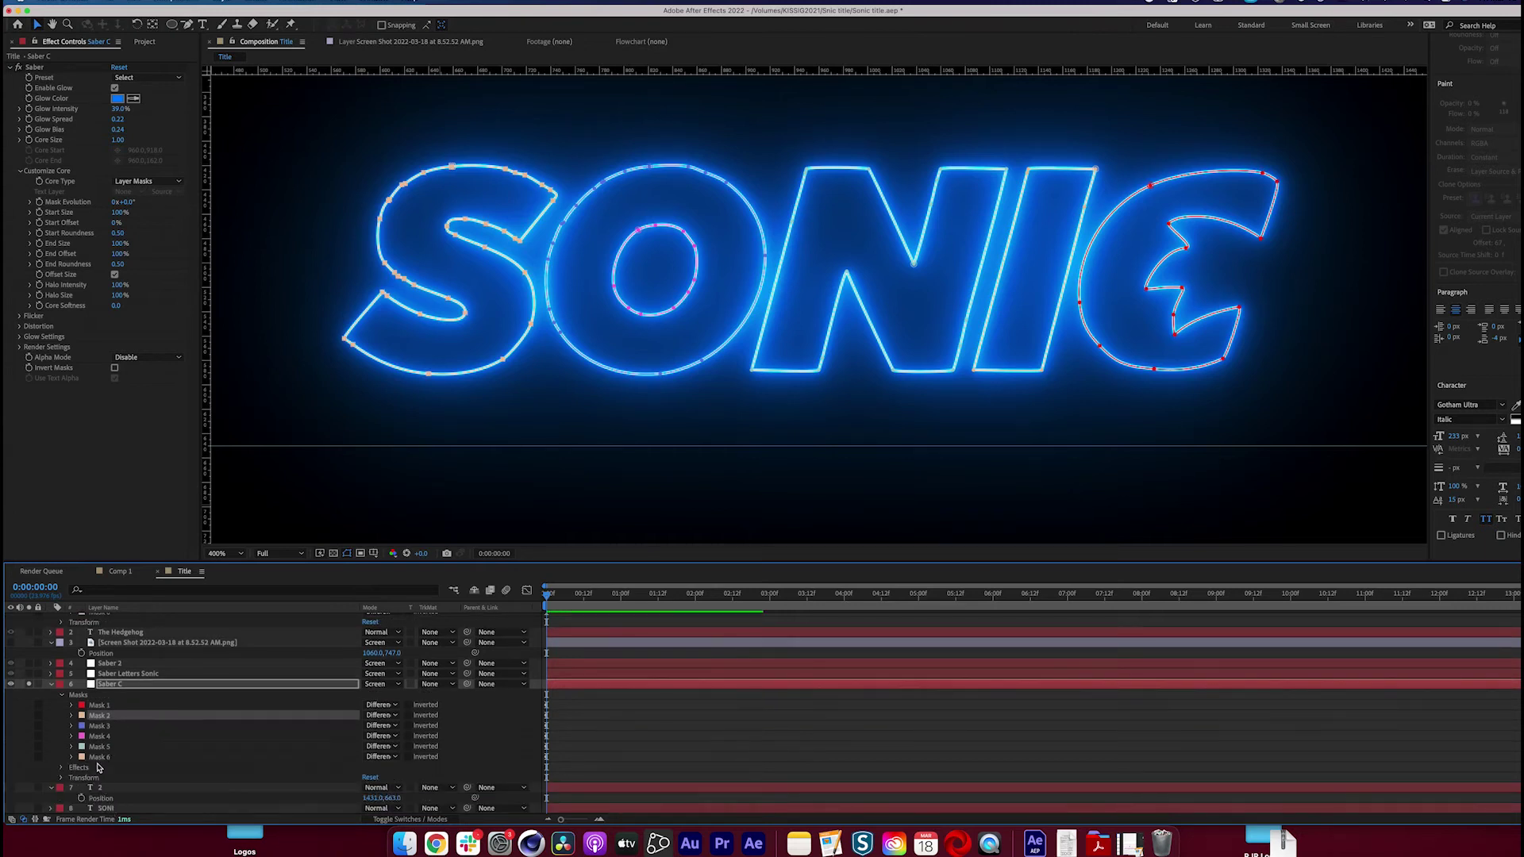
shift+click(99, 759)
key(Delete)
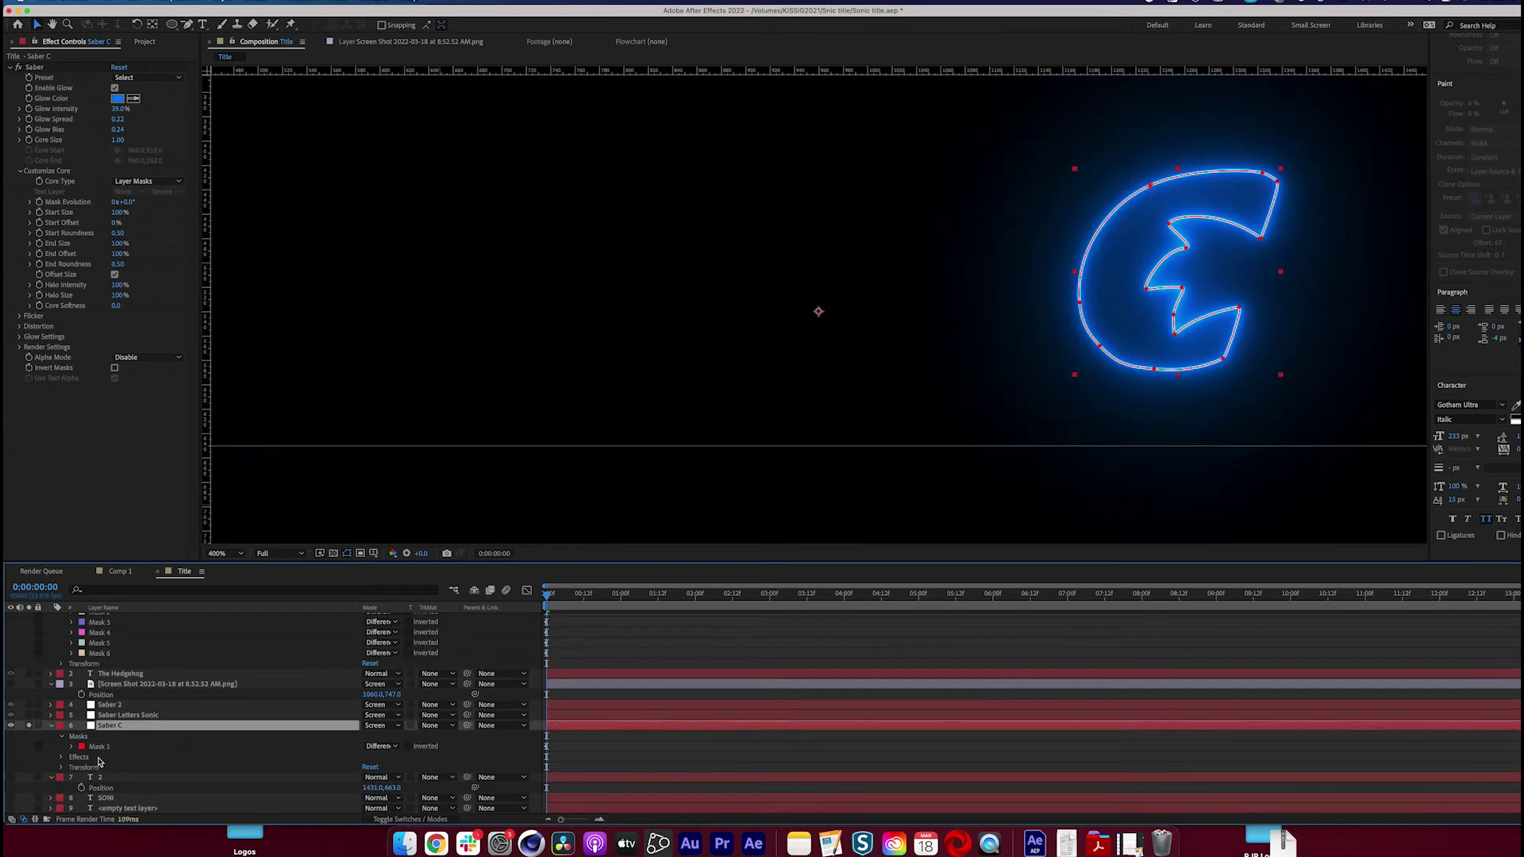
click(1112, 411)
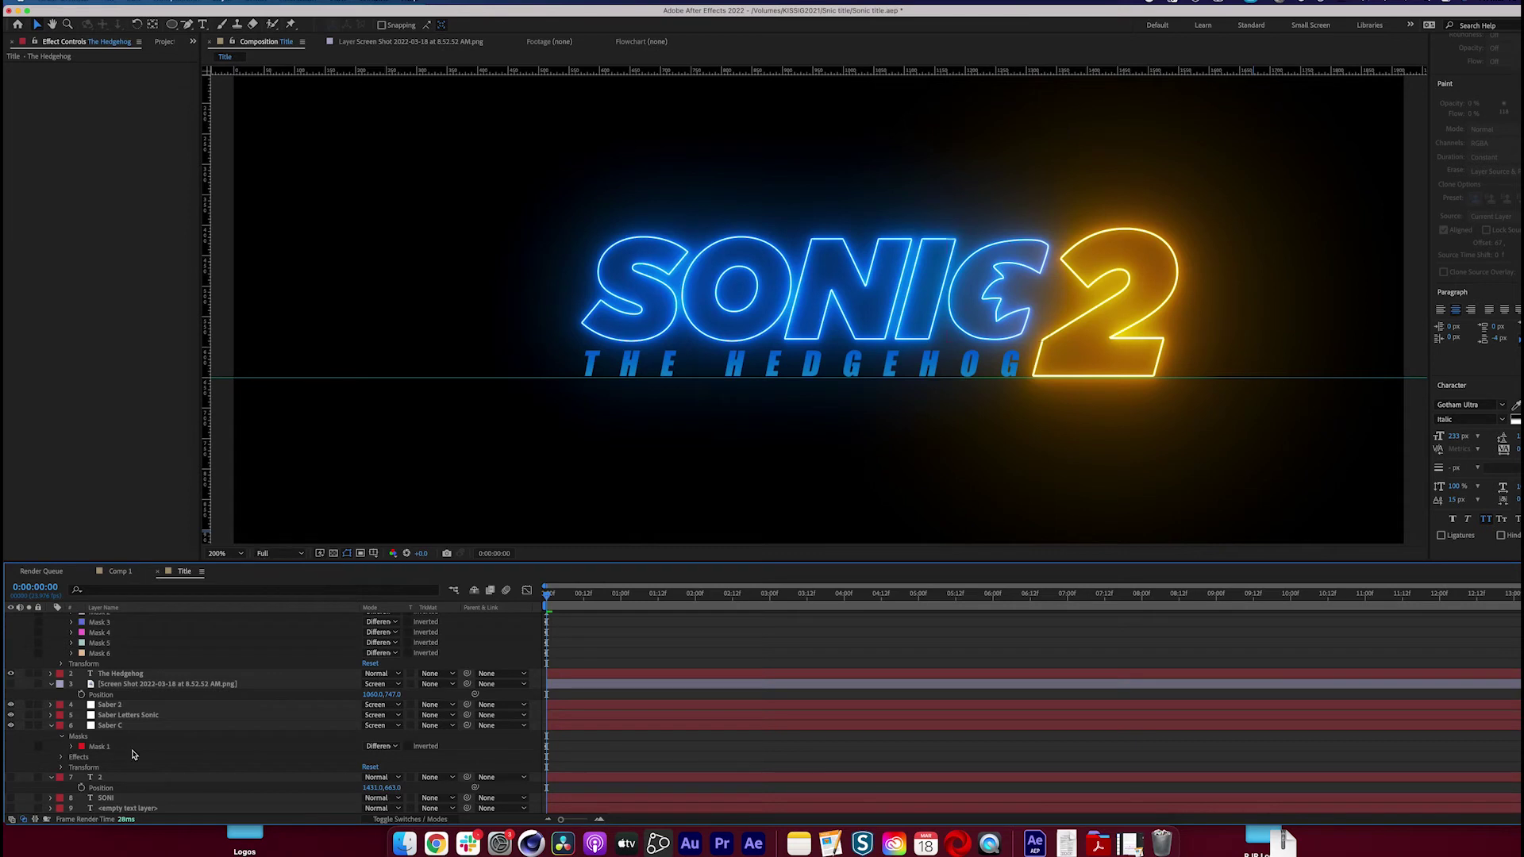
Collapse the Auto-traced SONIC layer's properties, fit the composition in the viewer and set the preview resolution to Quarter
scroll(121, 706, up, 2)
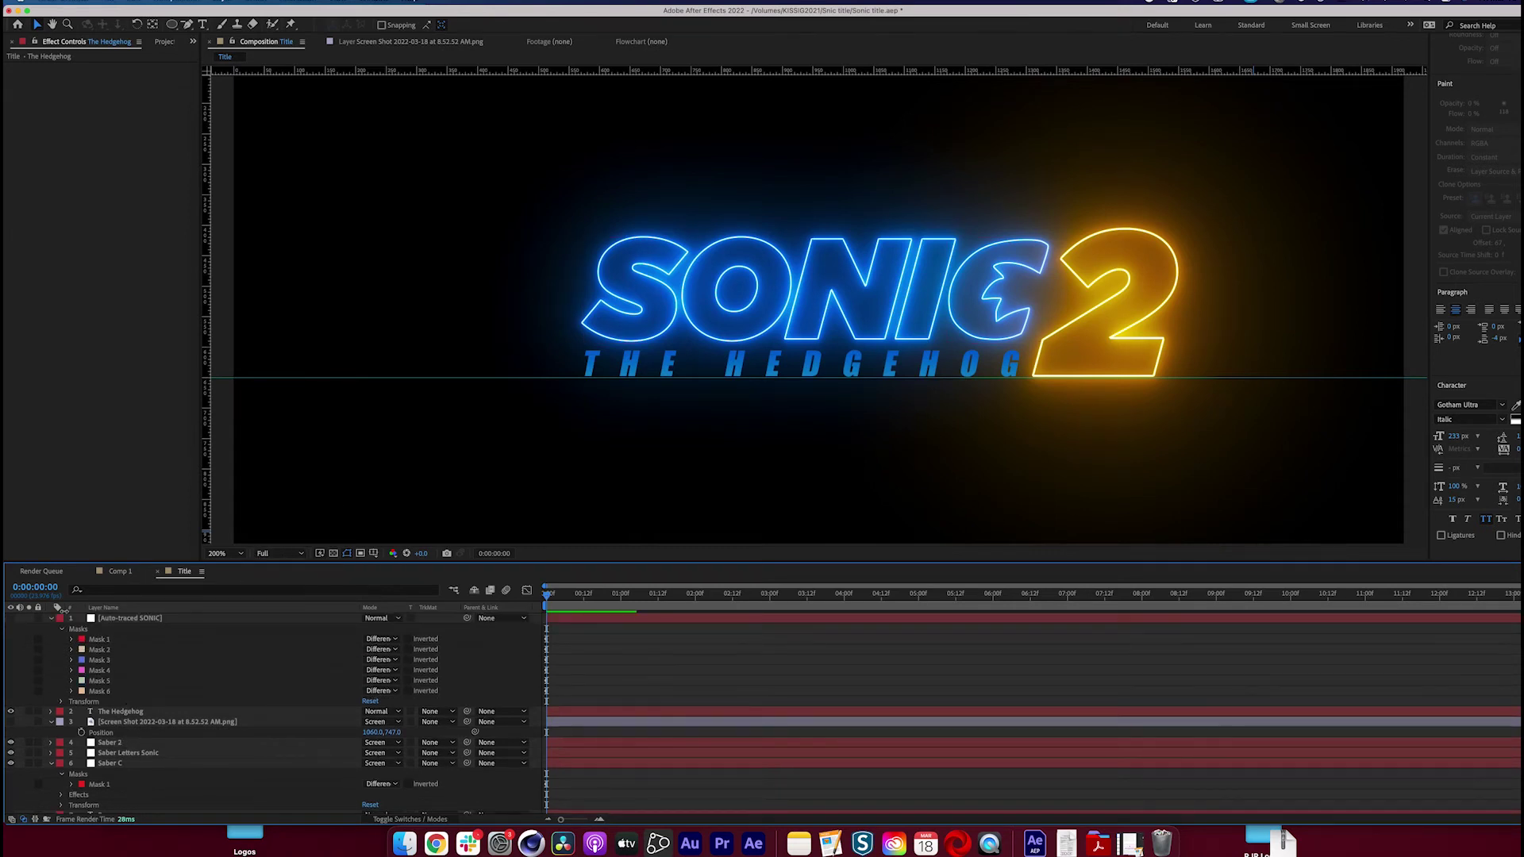
click(52, 619)
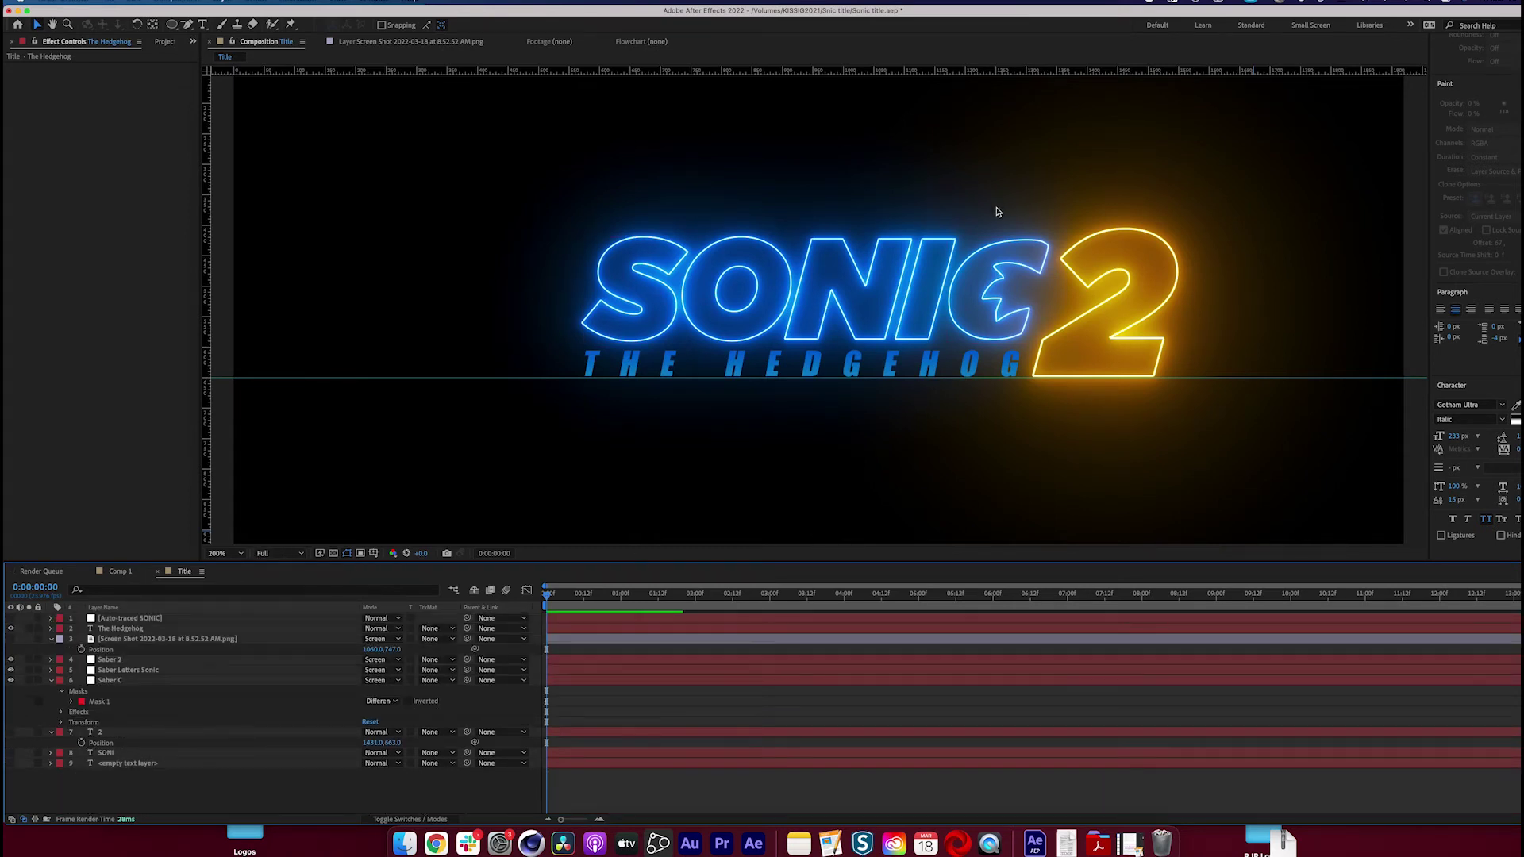
click(240, 553)
click(236, 567)
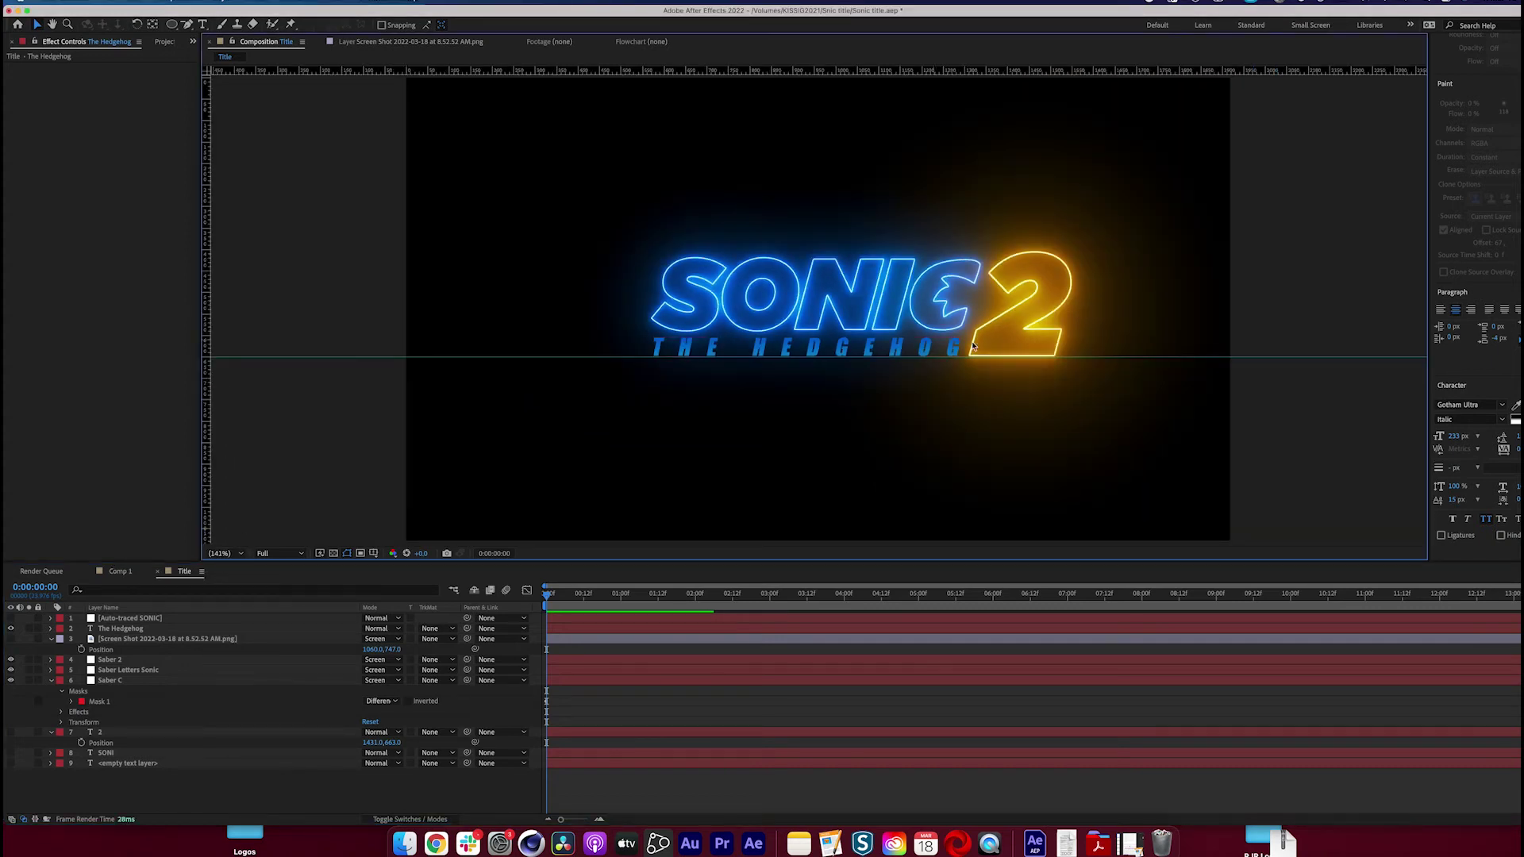
click(279, 553)
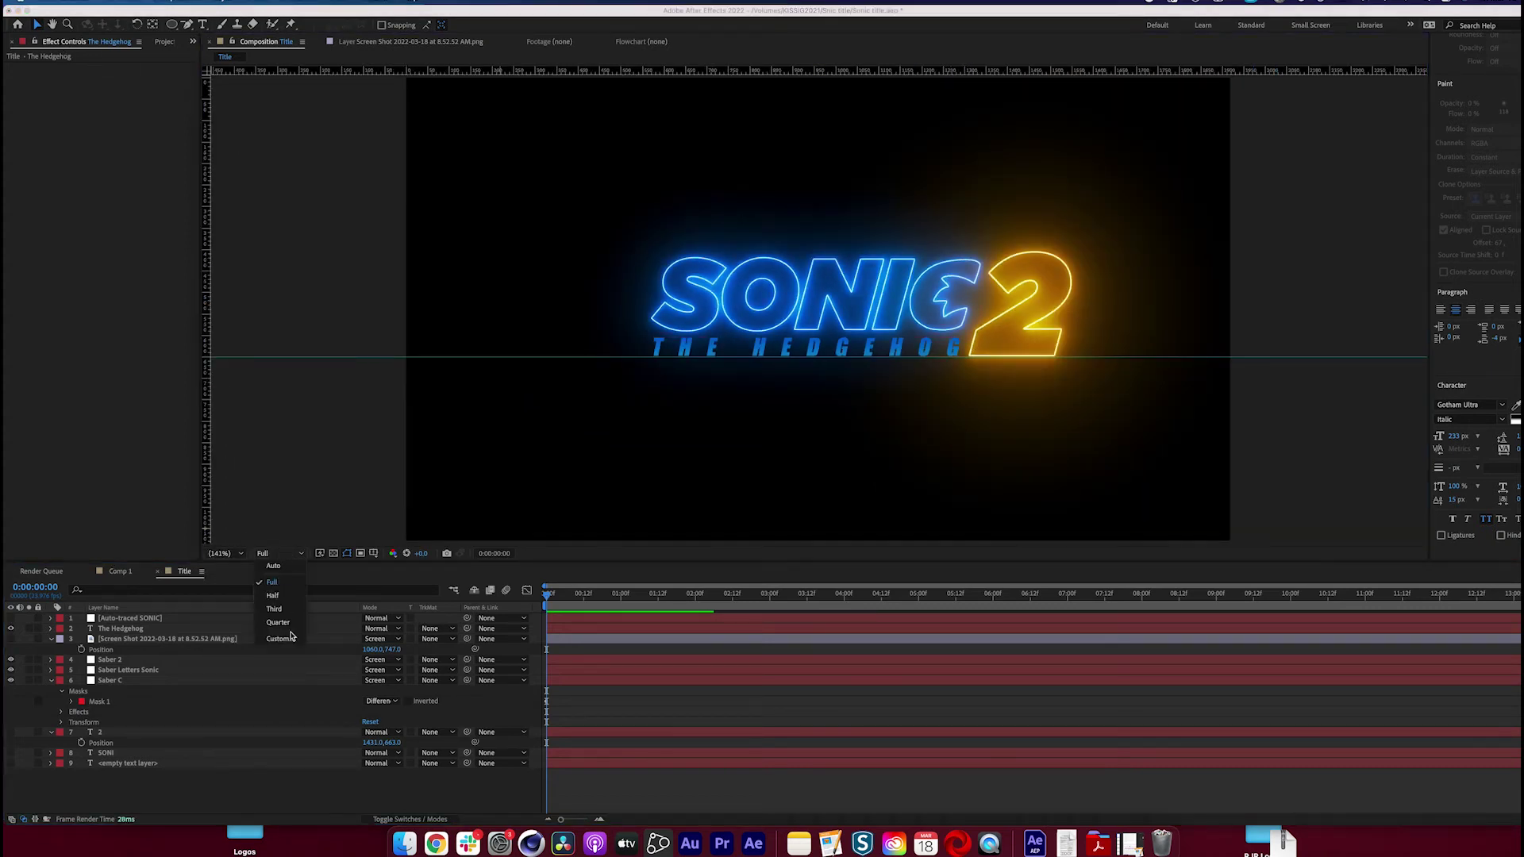
click(282, 627)
Duplicate the Saber Letters Sonic layer and rename the copy as Electricity Letters
click(142, 754)
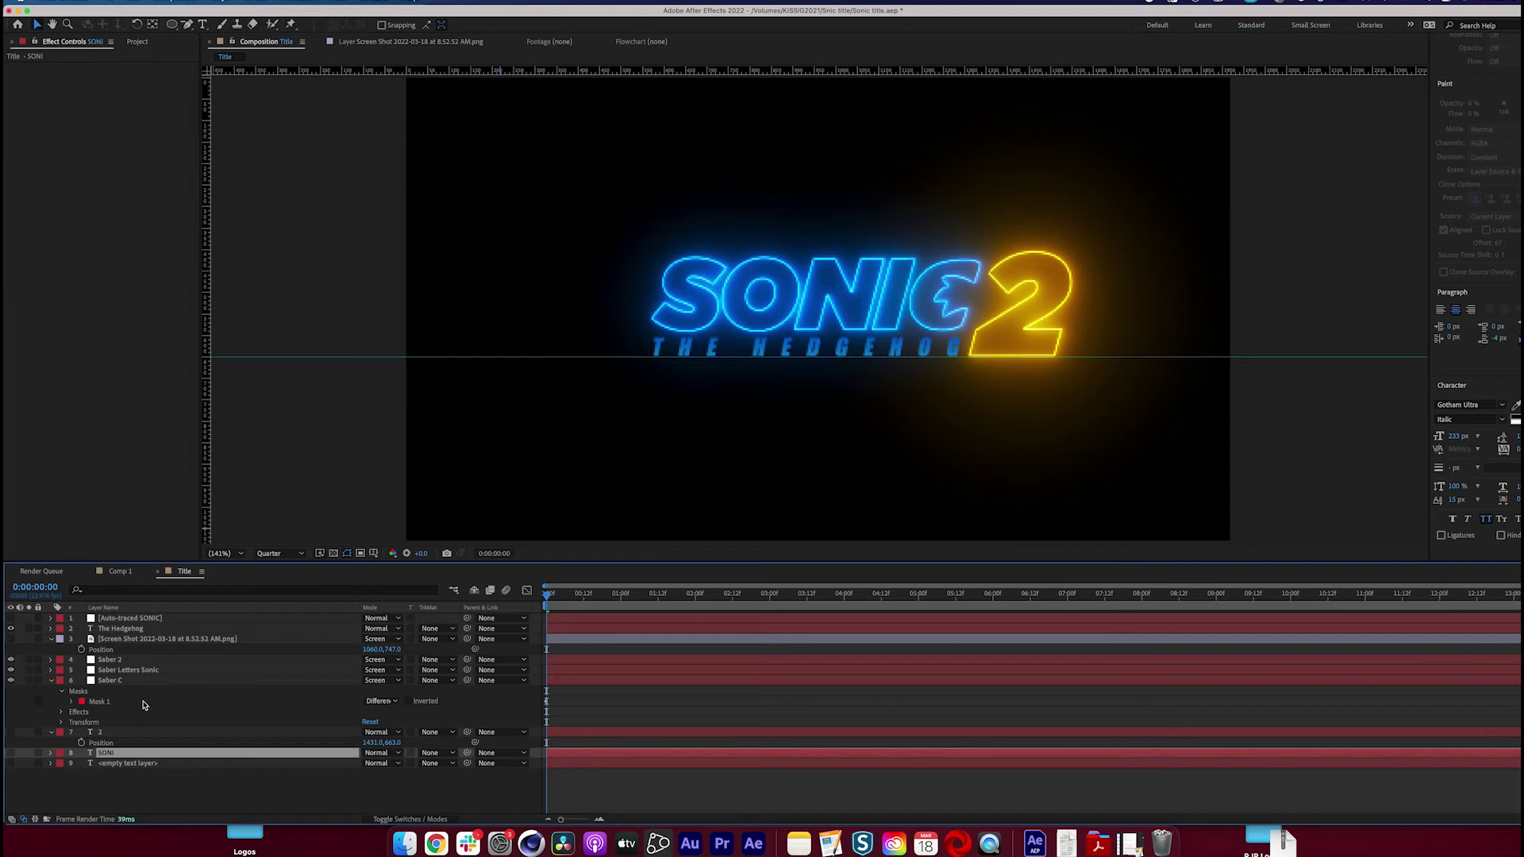
click(140, 672)
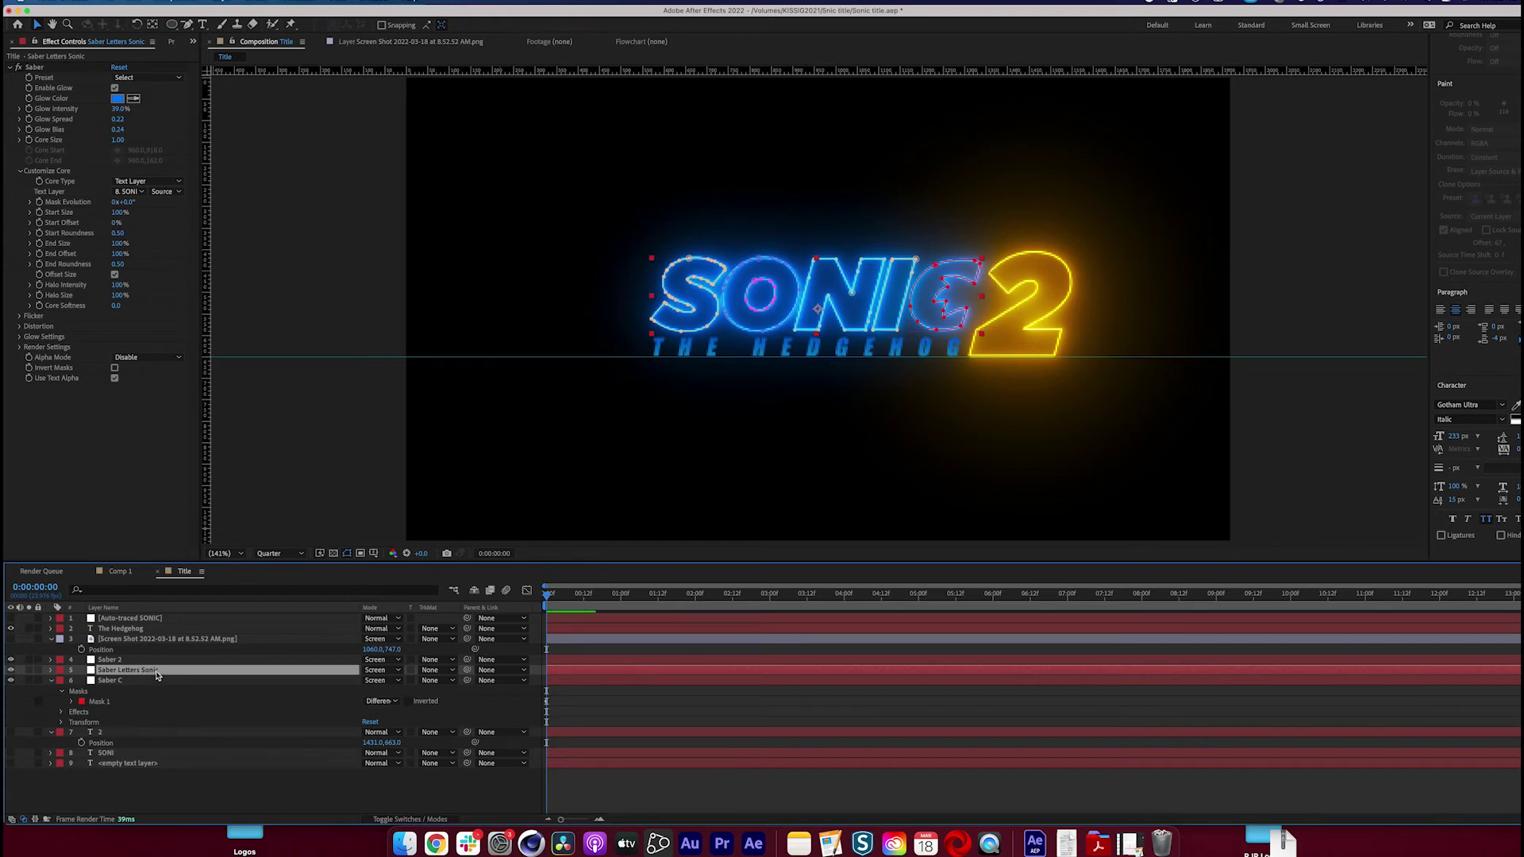
key(super+d)
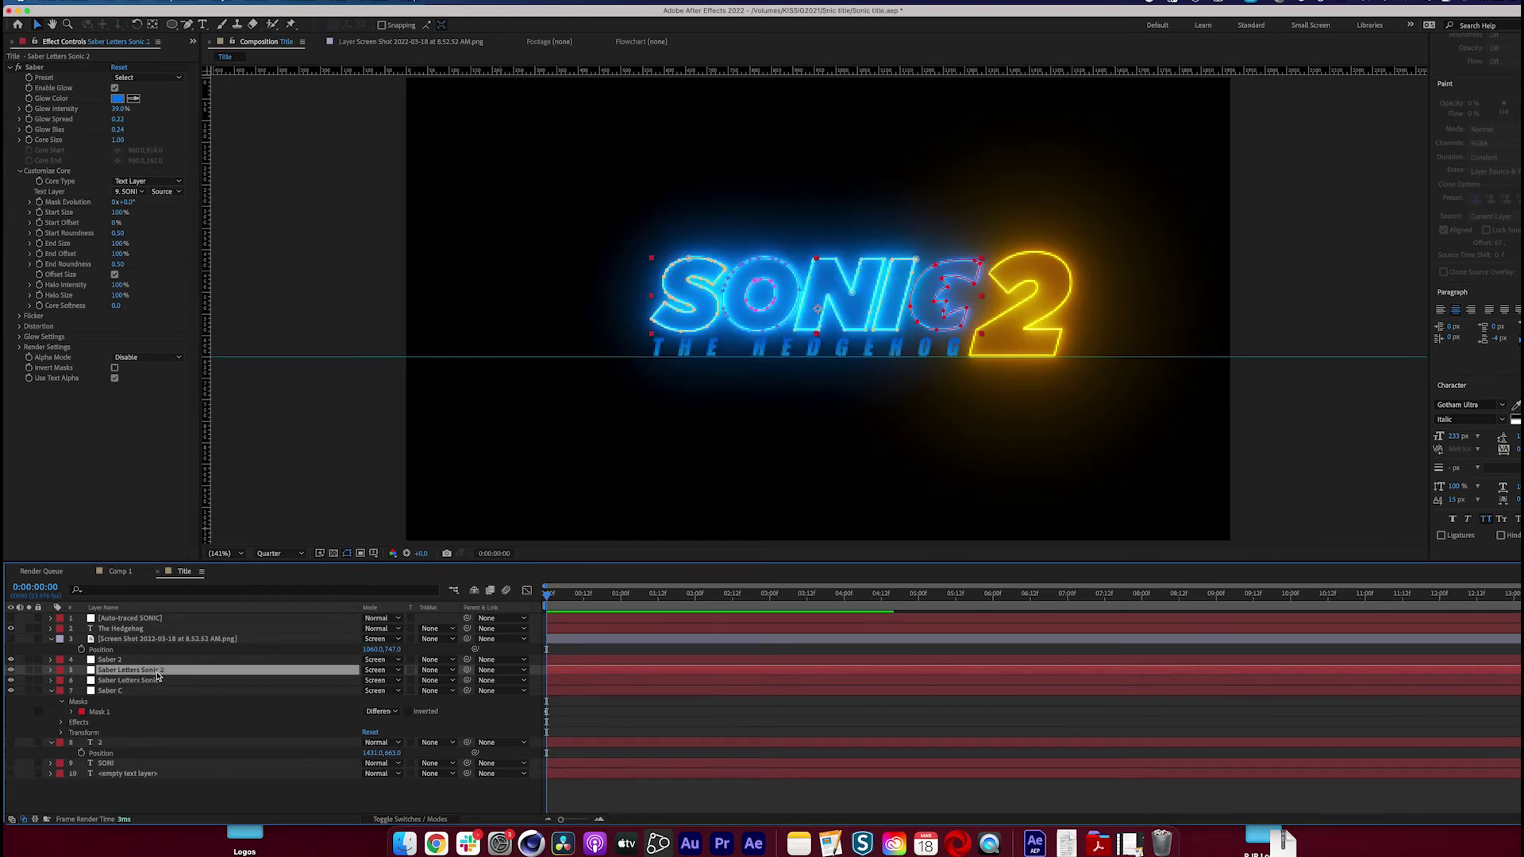
key(Return)
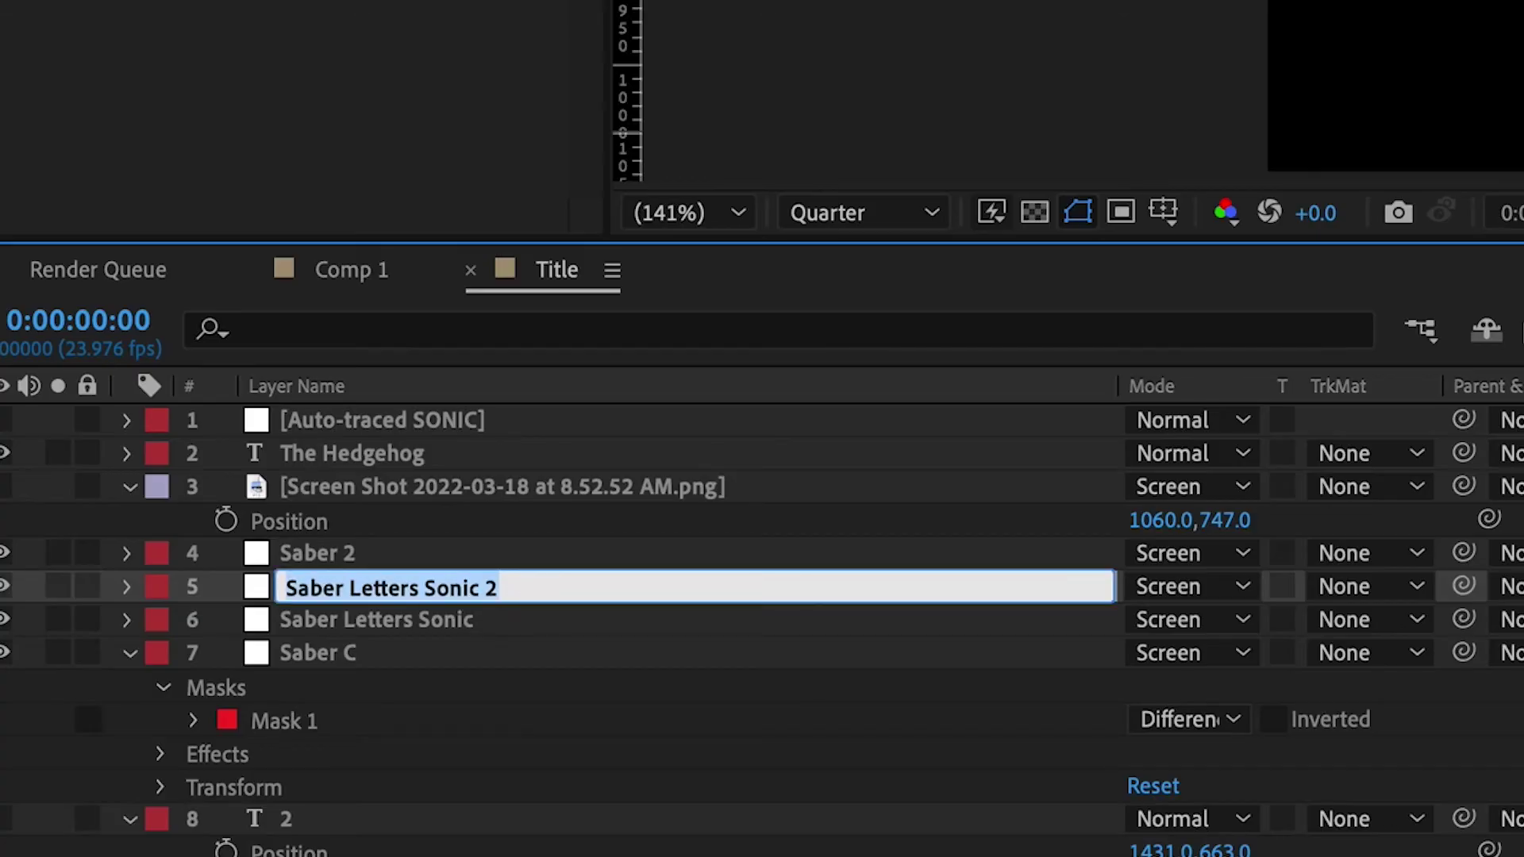
text(Electricity)
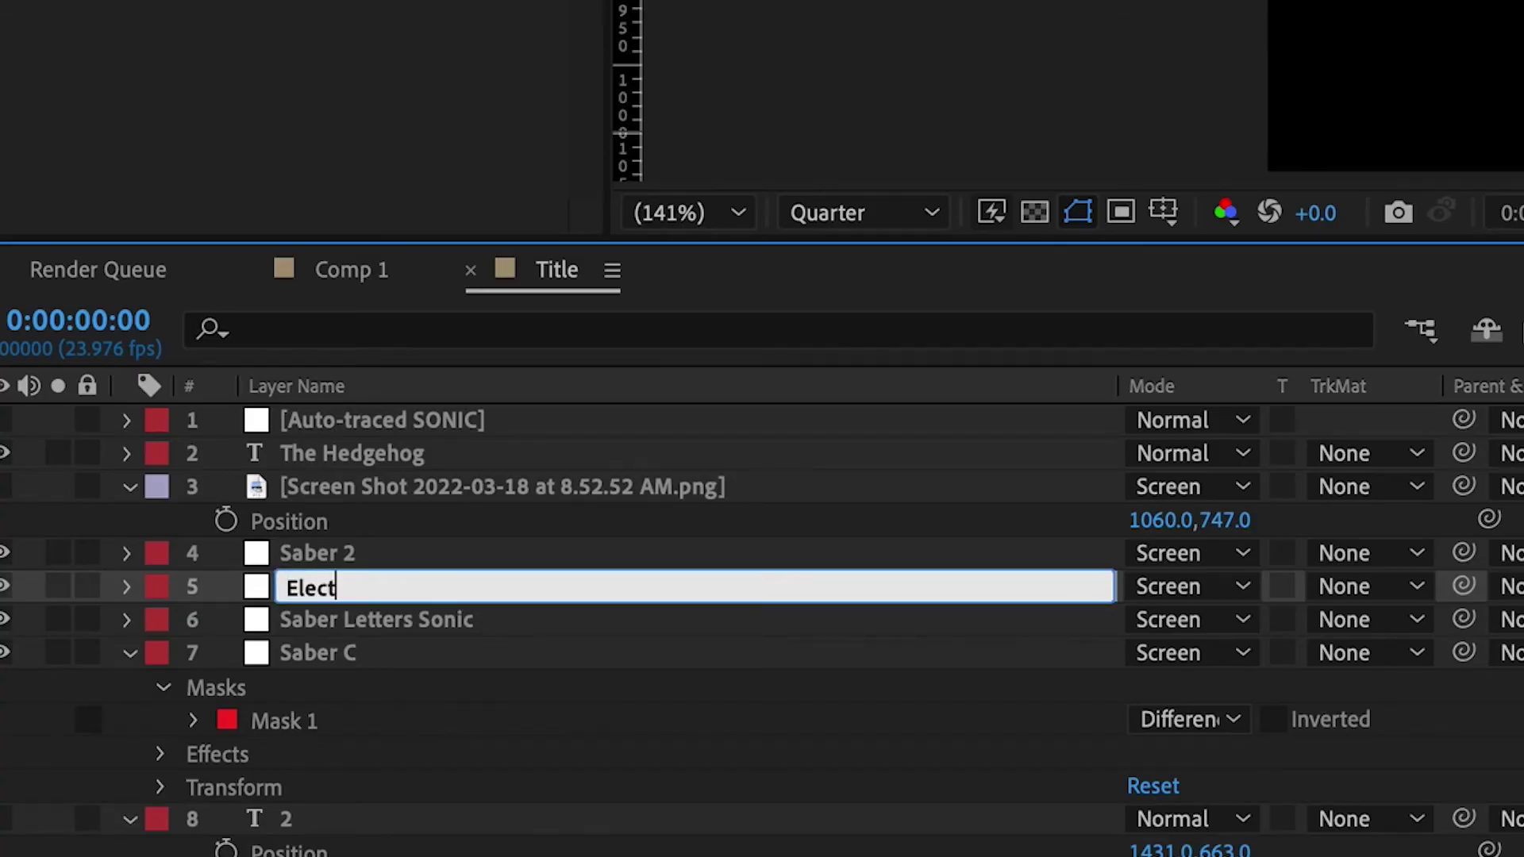
text( Letters)
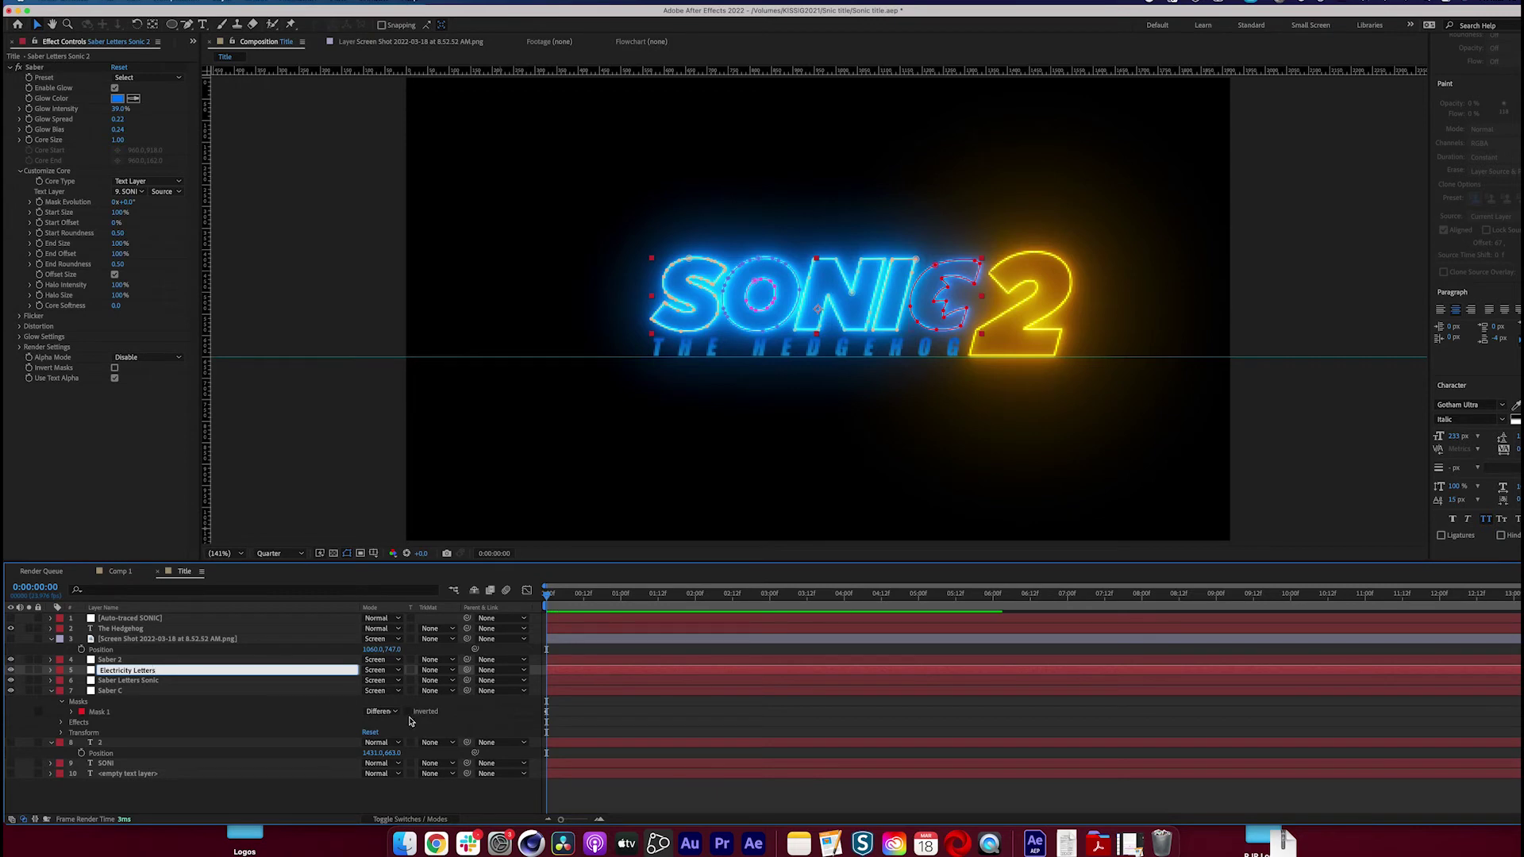
key(Return)
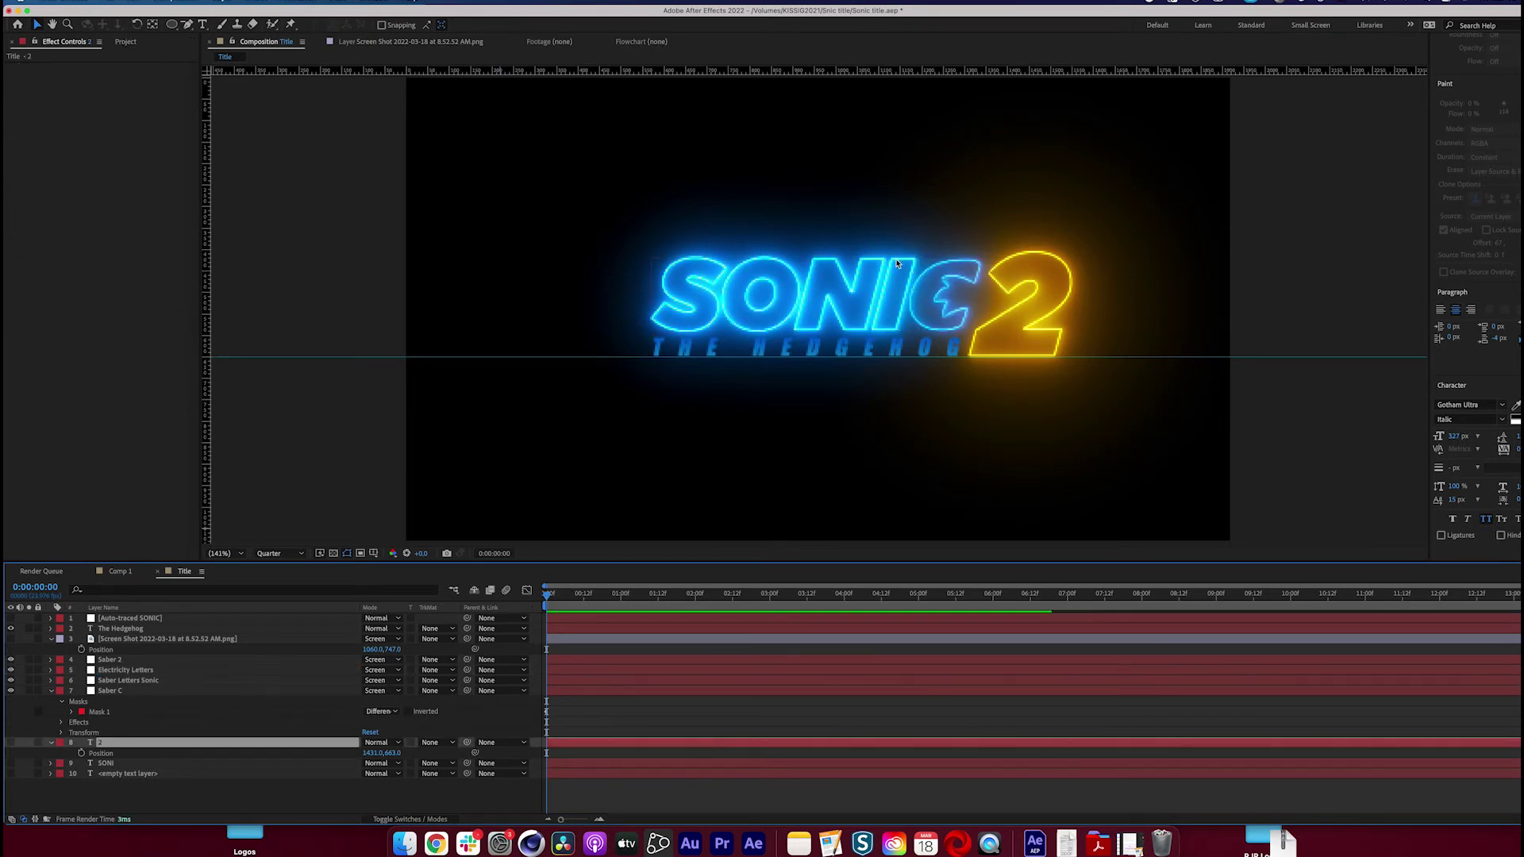
Try the Energize Saber preset on the Electricity Letters layer and switch it to the Electric preset
scroll(883, 298, up, 2)
click(126, 670)
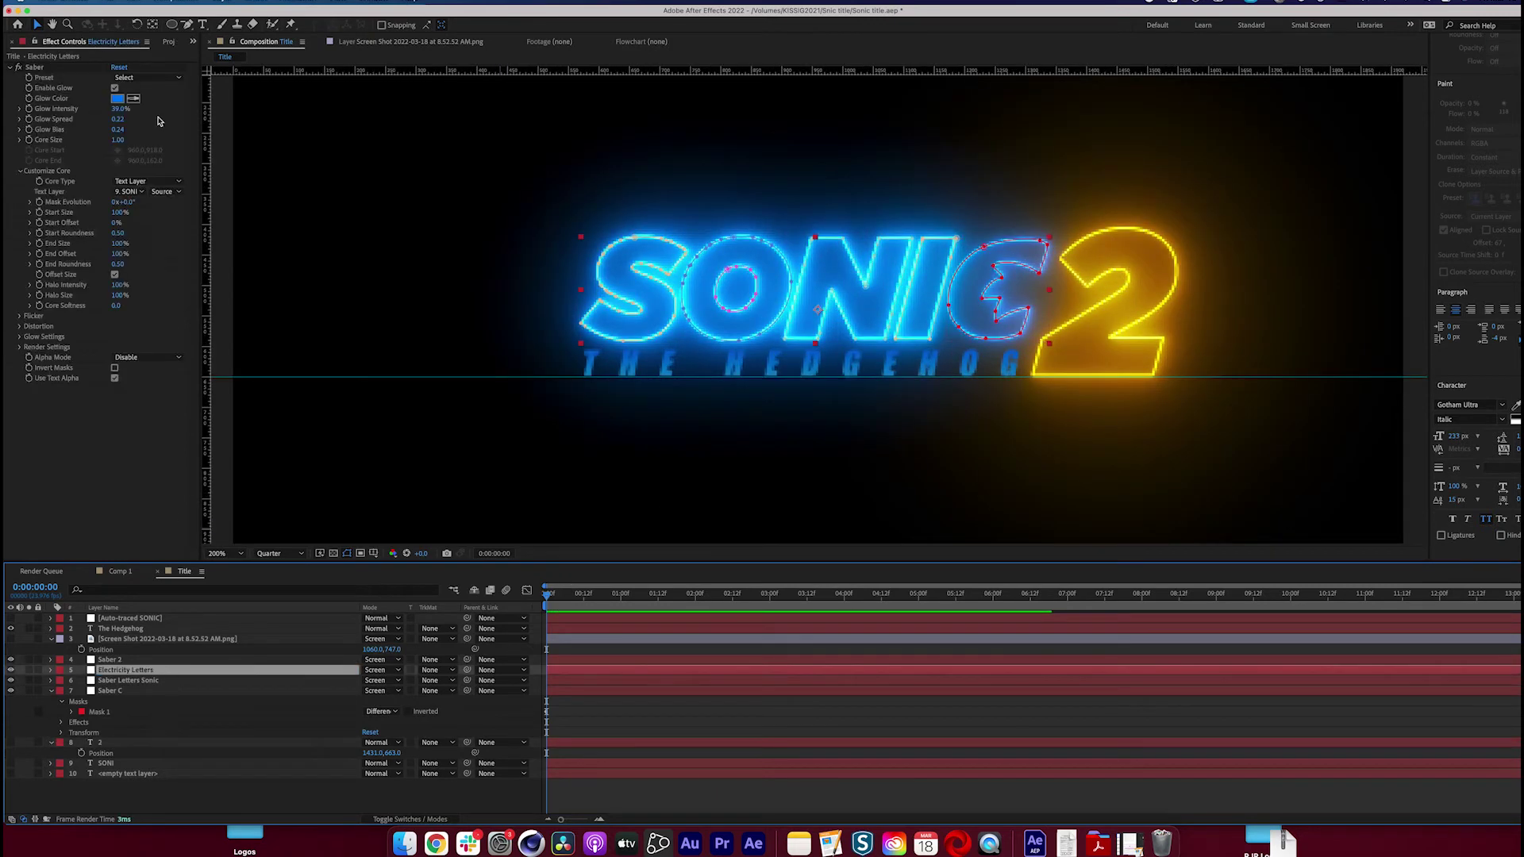
click(140, 79)
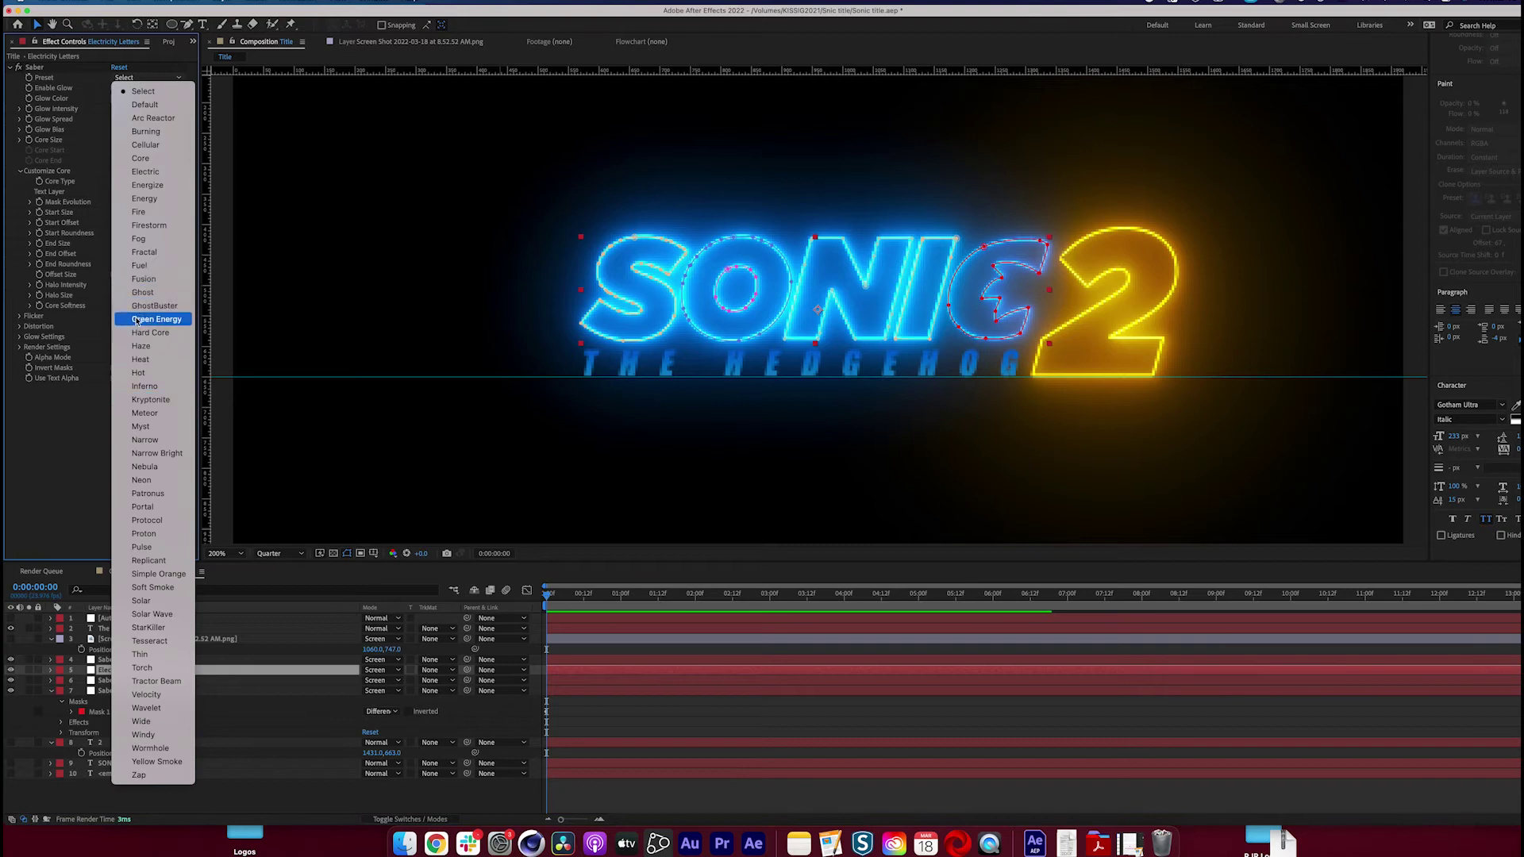
click(150, 186)
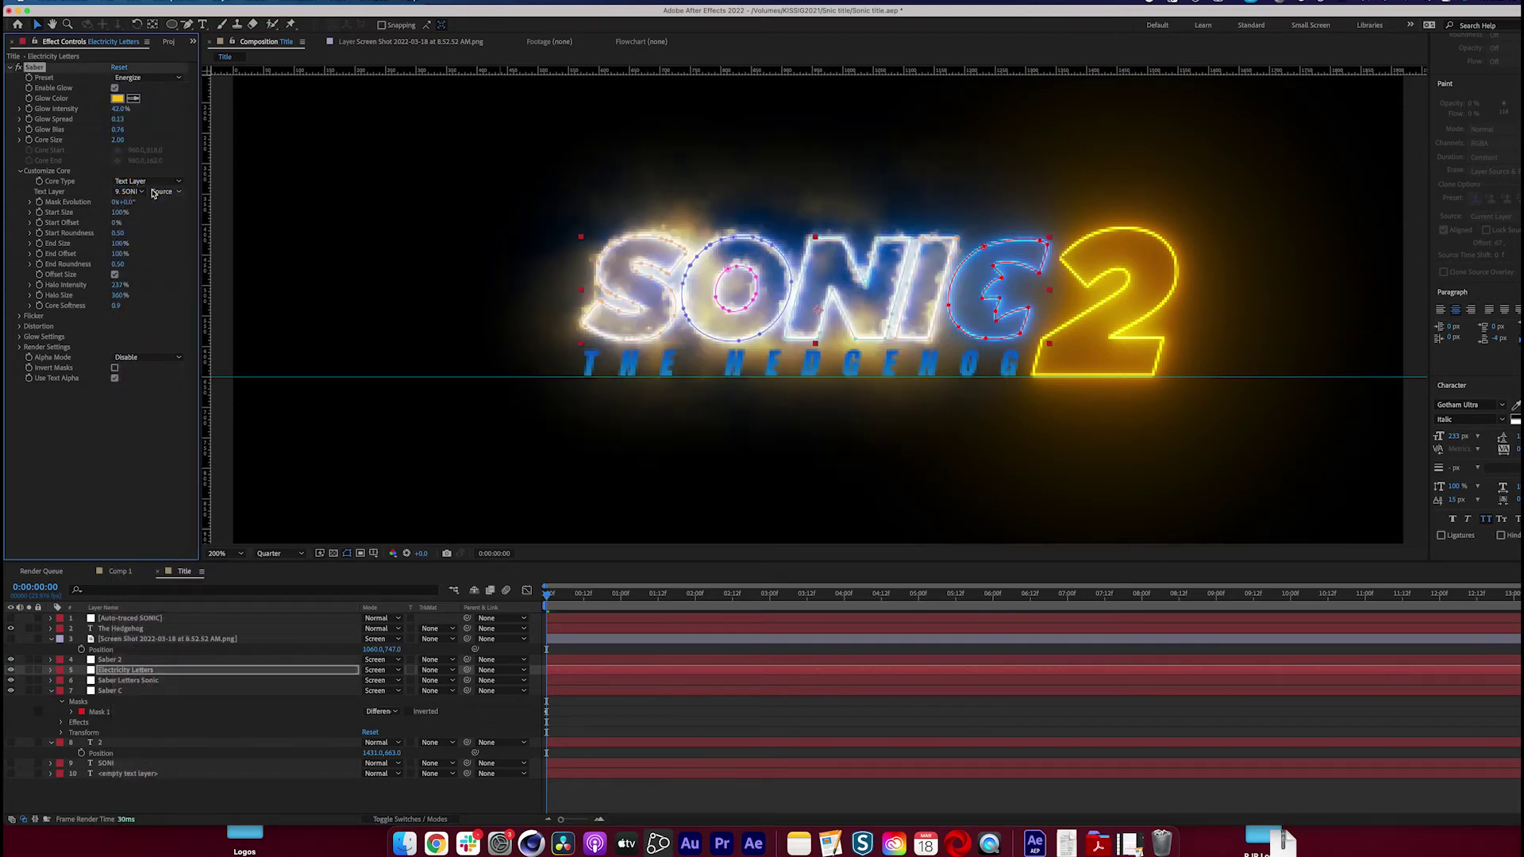
click(138, 77)
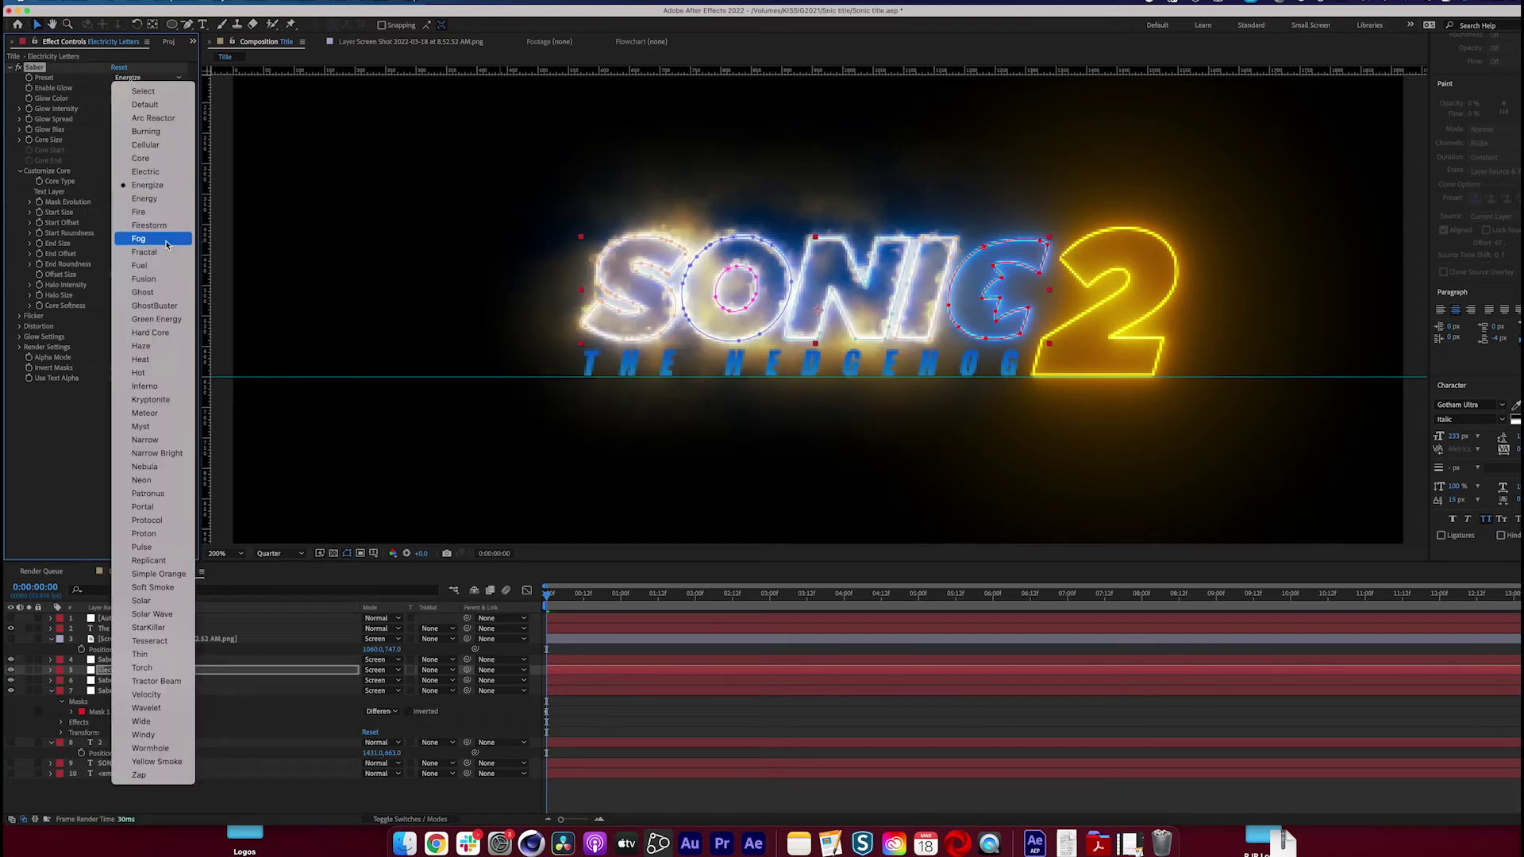
click(155, 171)
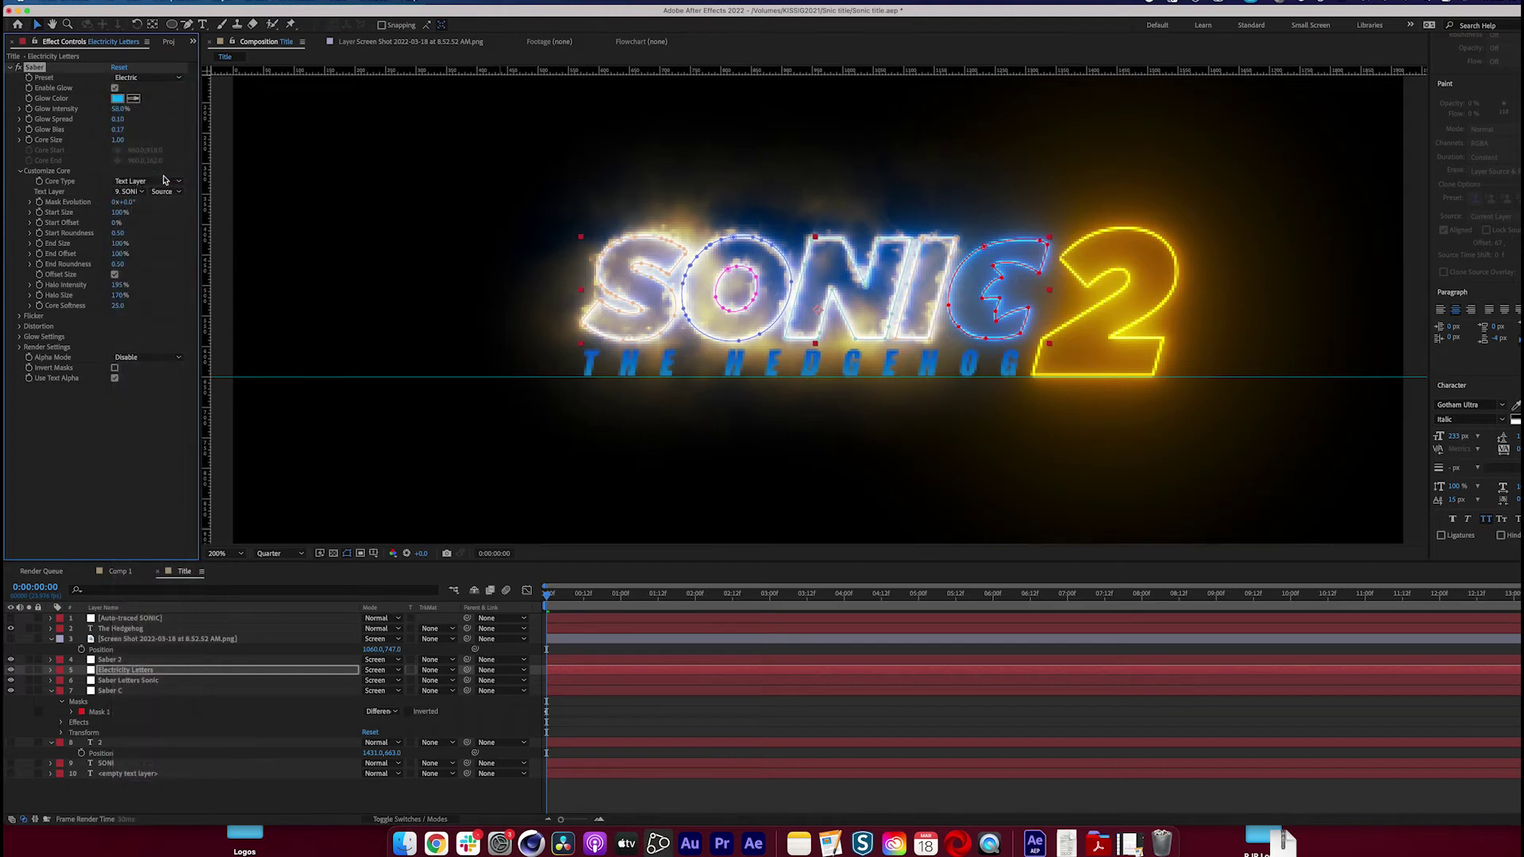
Lower the electric Saber's Glow Bias to 0.04 and its Glow Spread to 0.06
mouse_move(120, 140)
mouse_down()
mouse_move(51, 139)
mouse_move(109, 130)
mouse_up()
key(F2)
key(super+z)
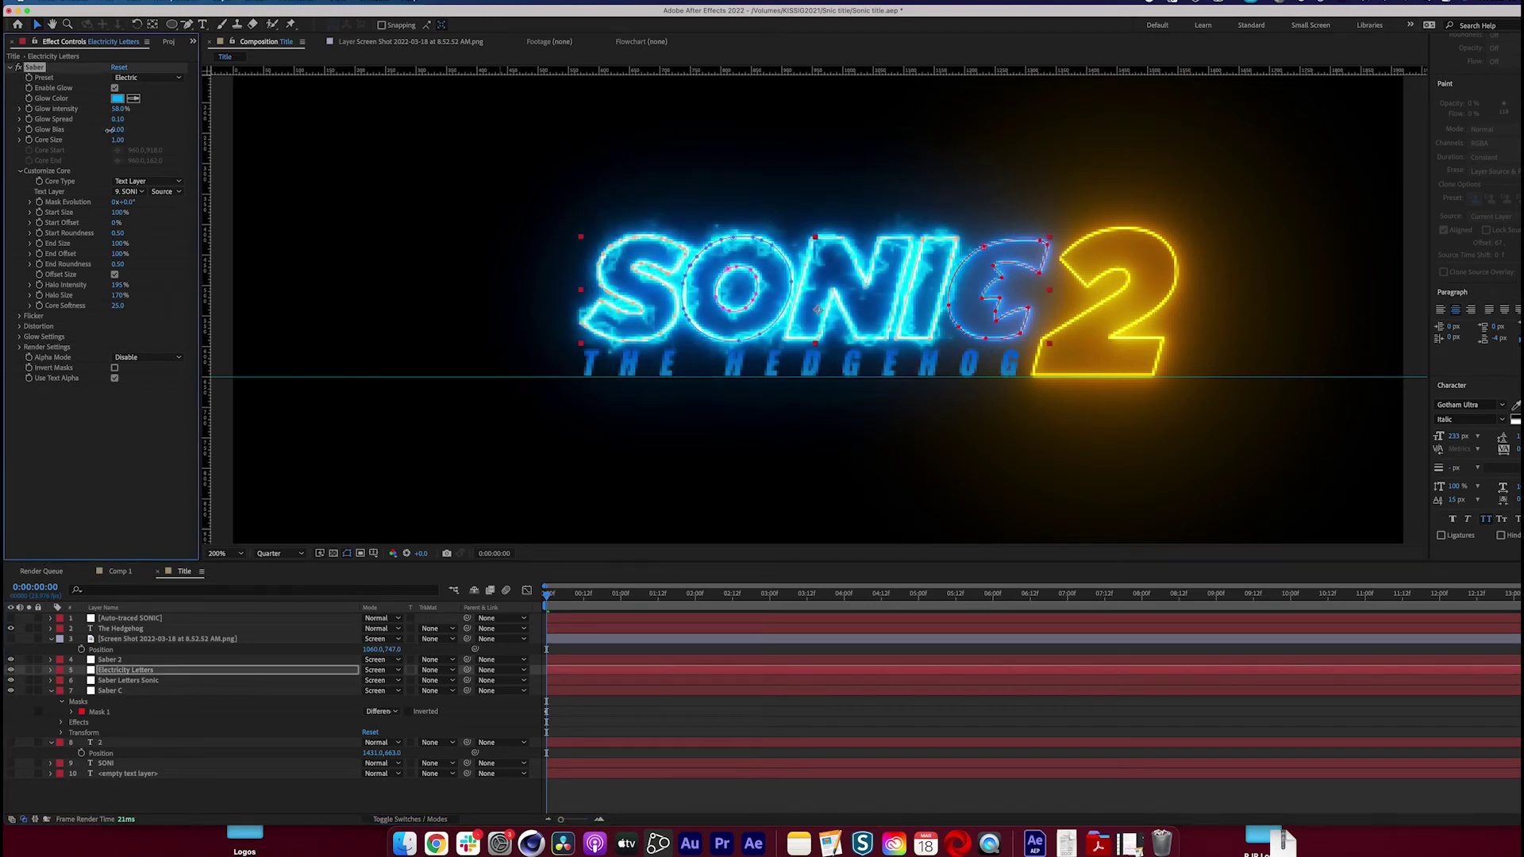
drag(118, 118, 112, 118)
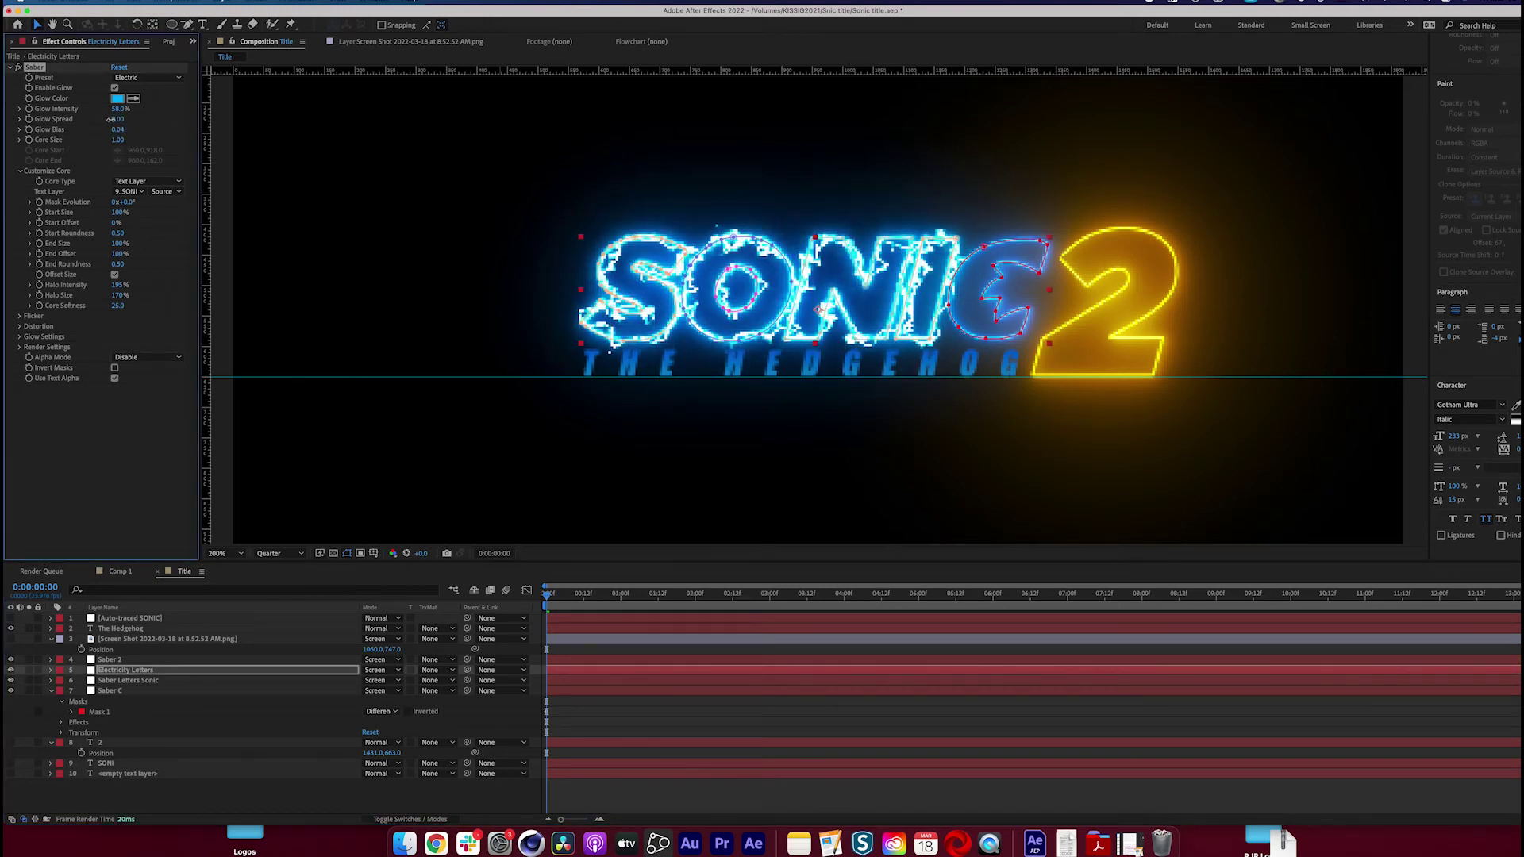
Set the preview resolution to Full to check the electric letters
click(844, 741)
scroll(473, 198, up, 1)
click(300, 553)
click(297, 586)
key(comma)
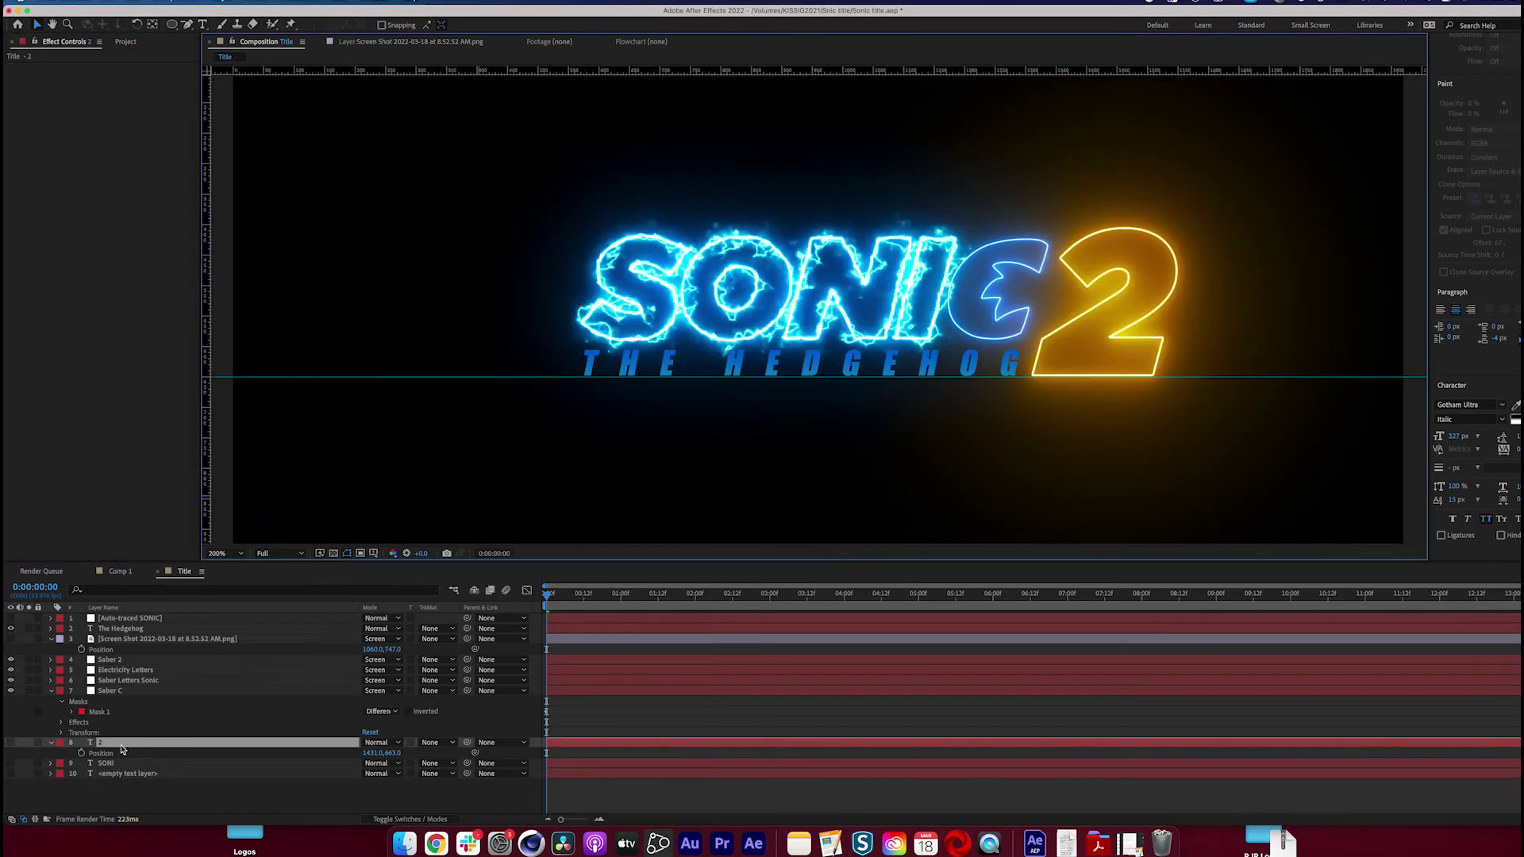
Set the Electricity Letters layer's Glow Spread to 0.11 and inspect the letters up close
click(127, 672)
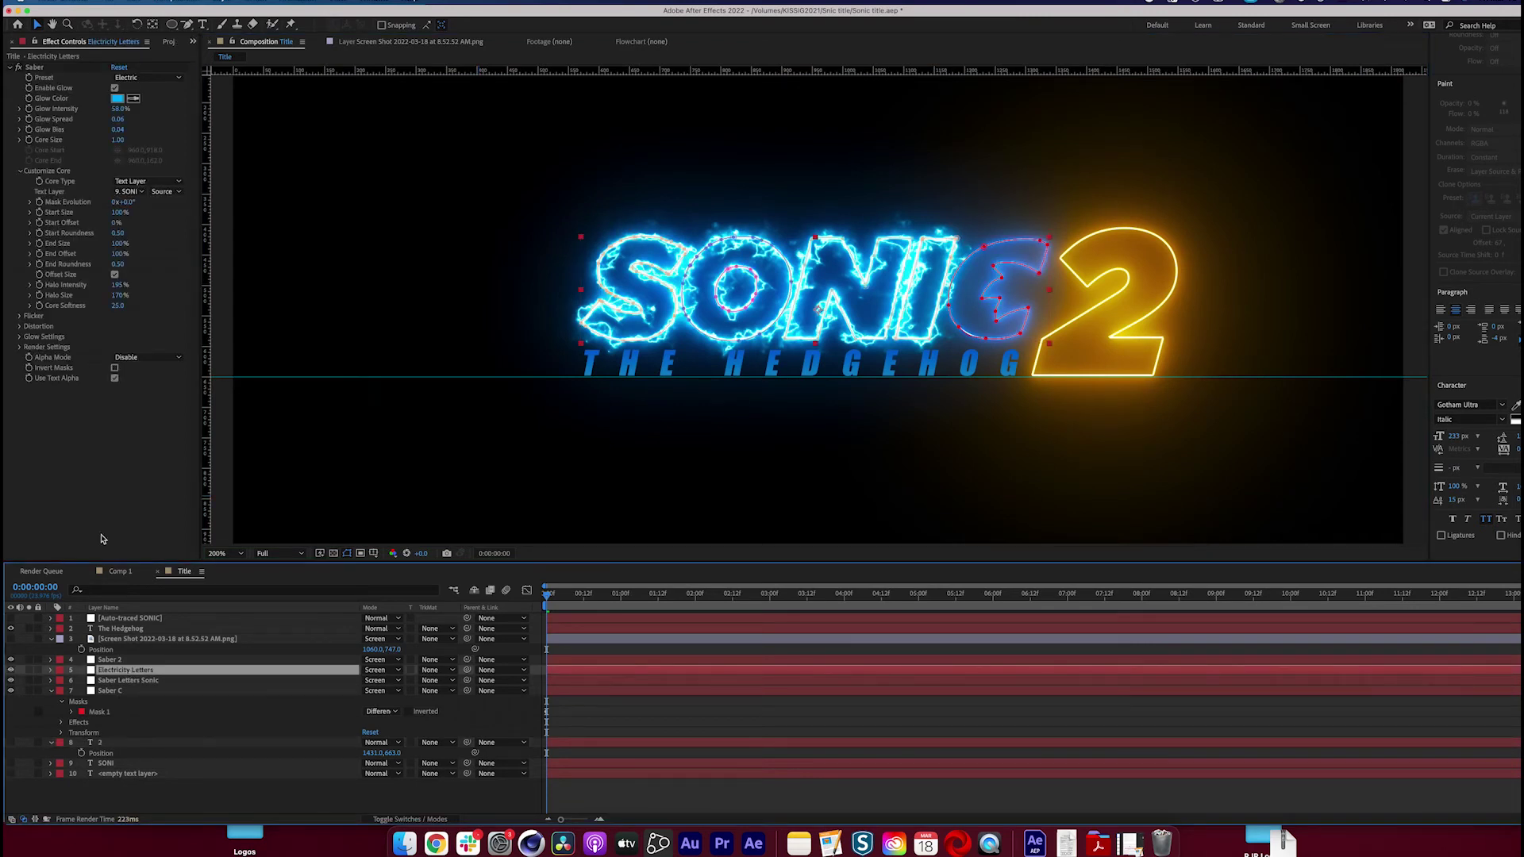
key(period)
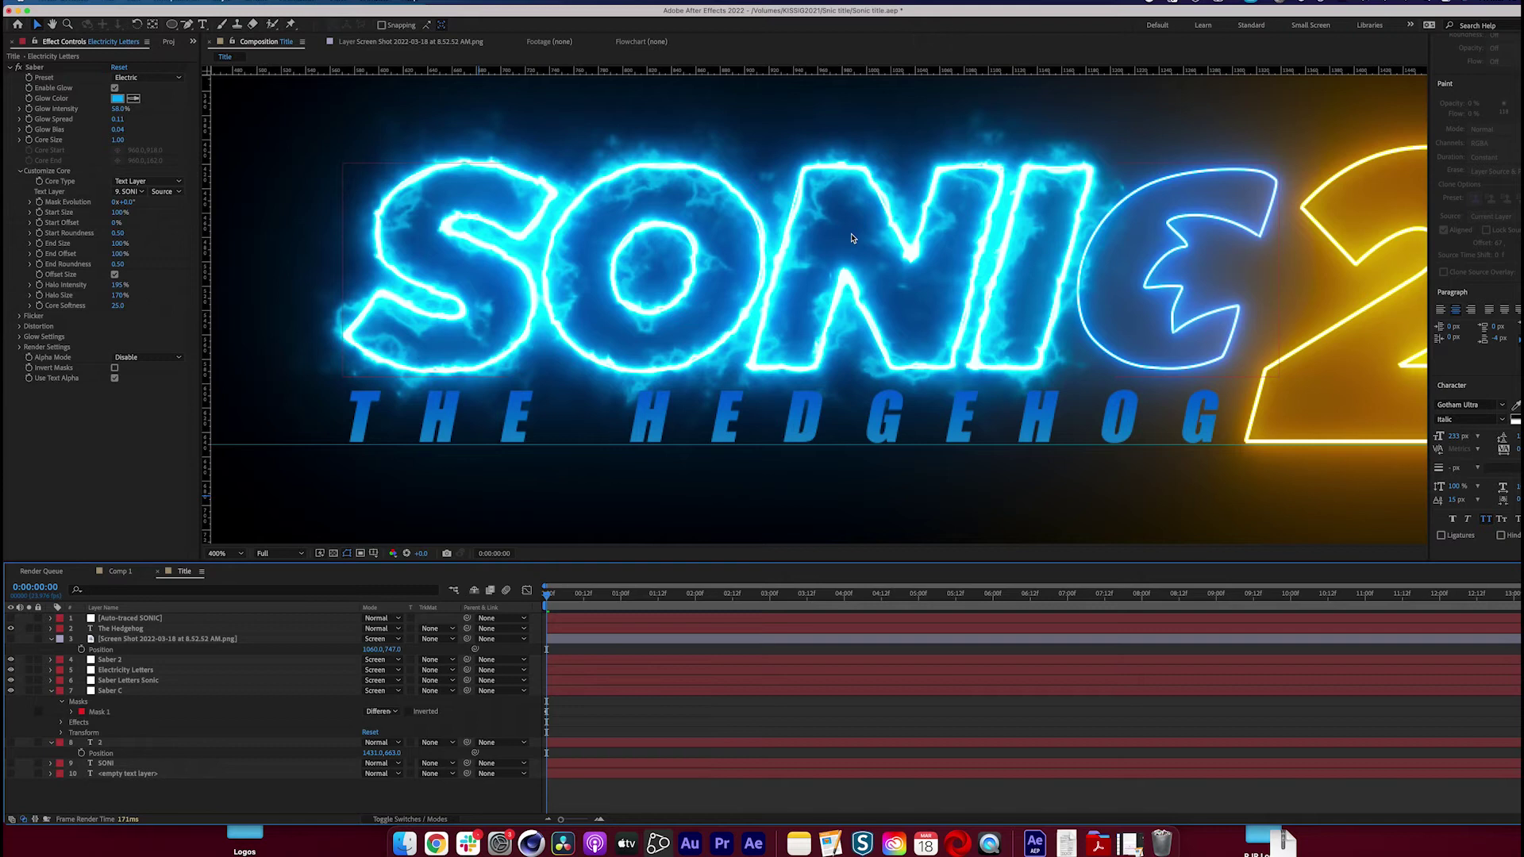
key(comma)
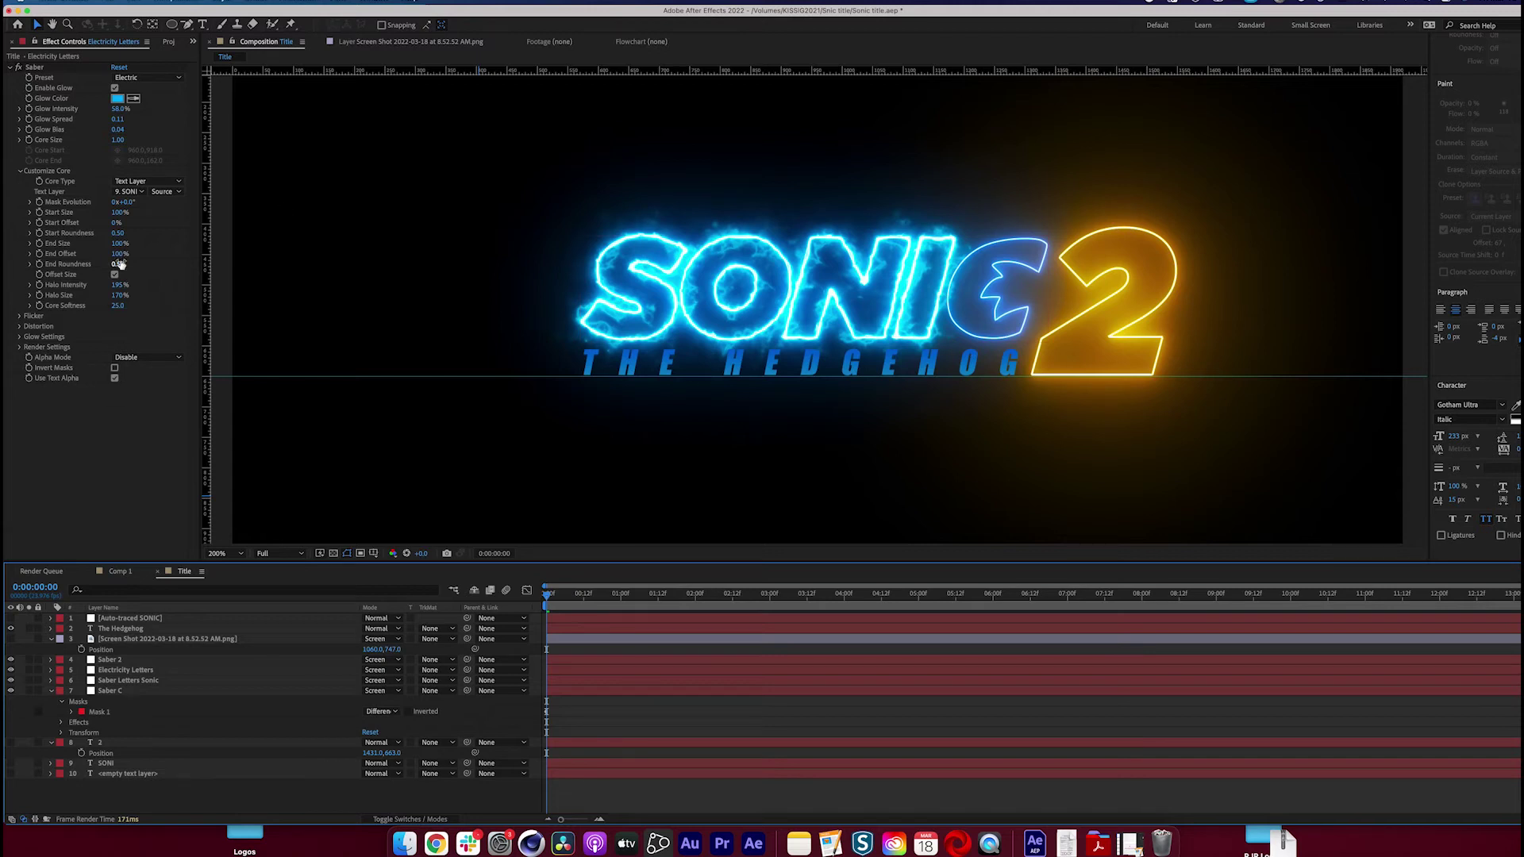
Lower the End Offset of the Electricity Letters Saber to 22% so the electricity covers only part of each letter
drag(121, 256, 83, 264)
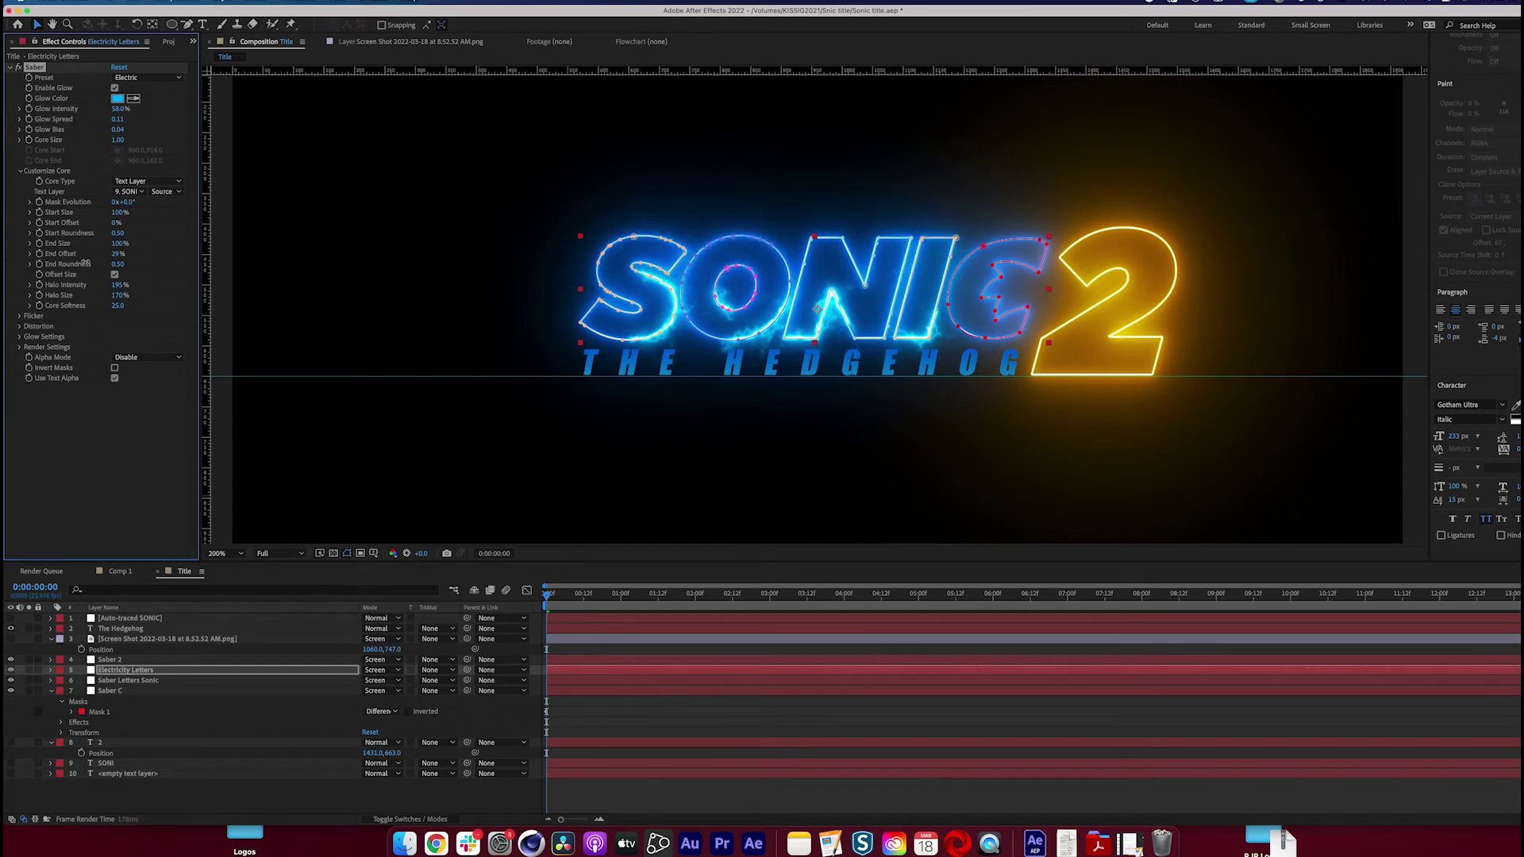
click(960, 744)
key(period)
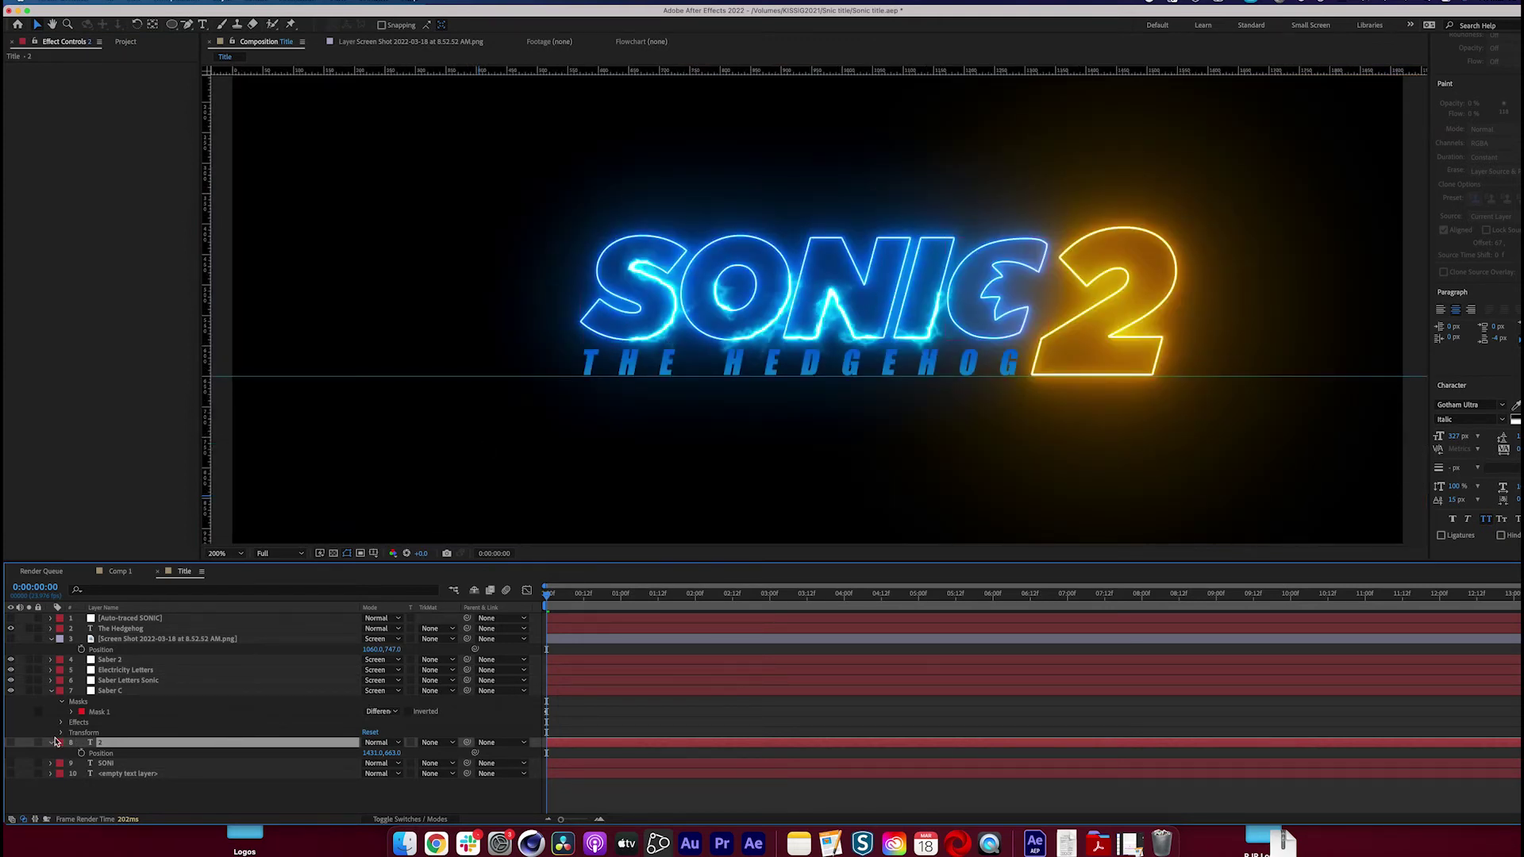
click(135, 690)
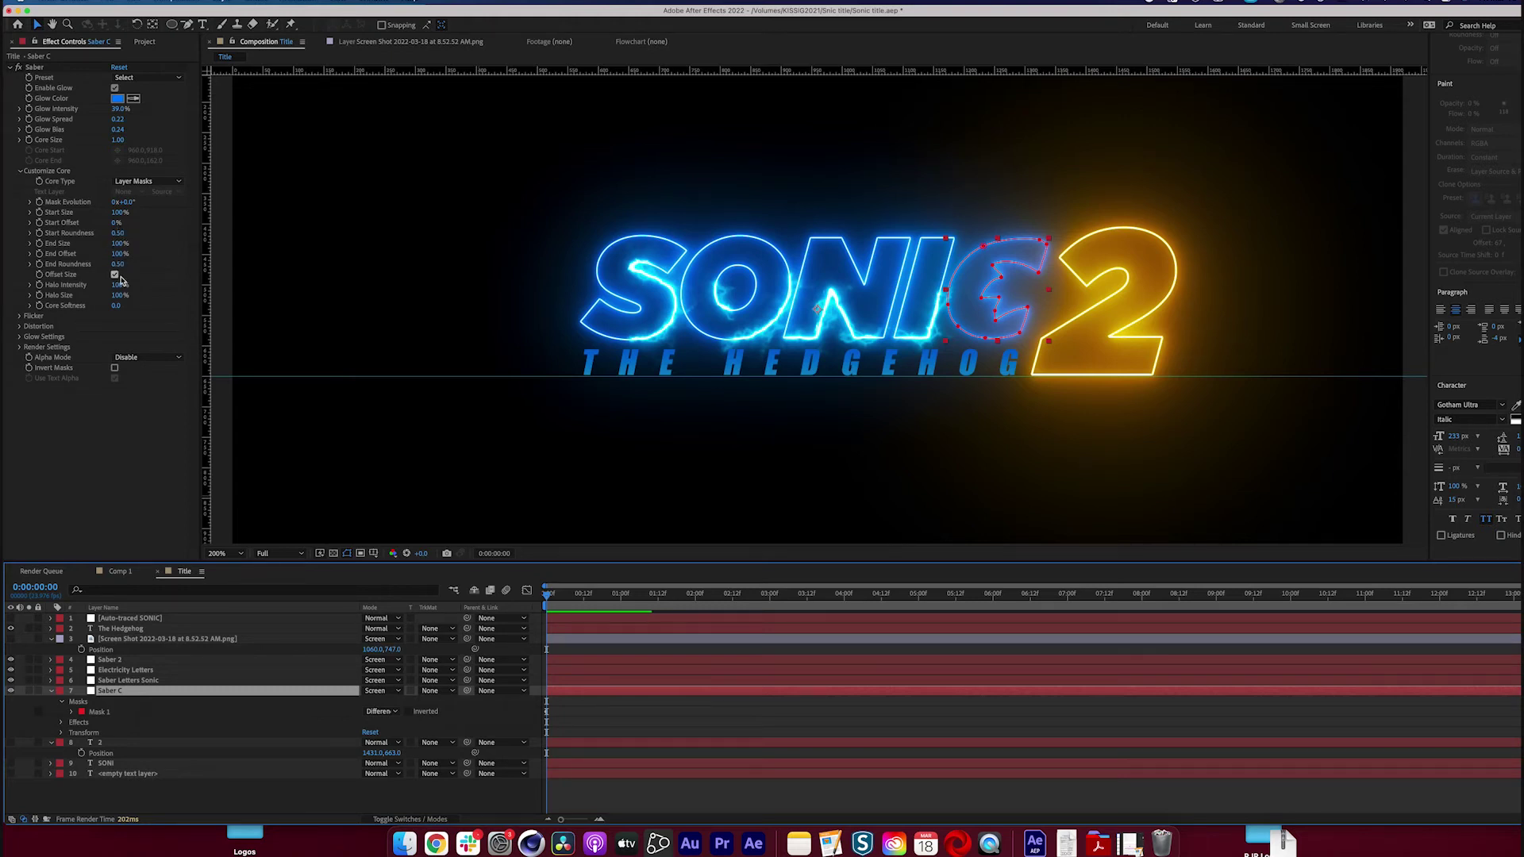
click(155, 672)
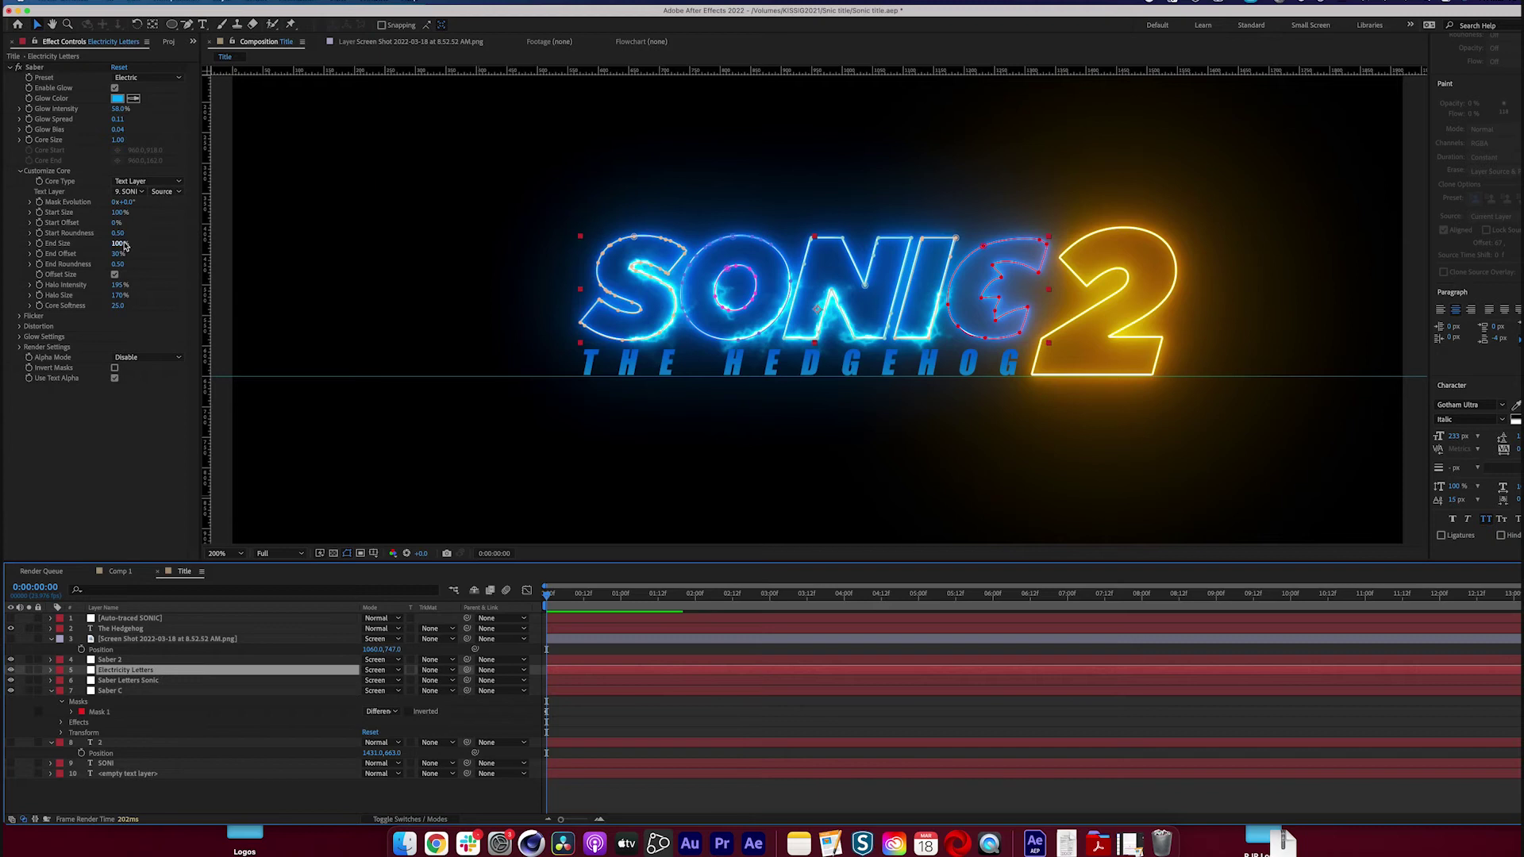
drag(92, 257, 148, 256)
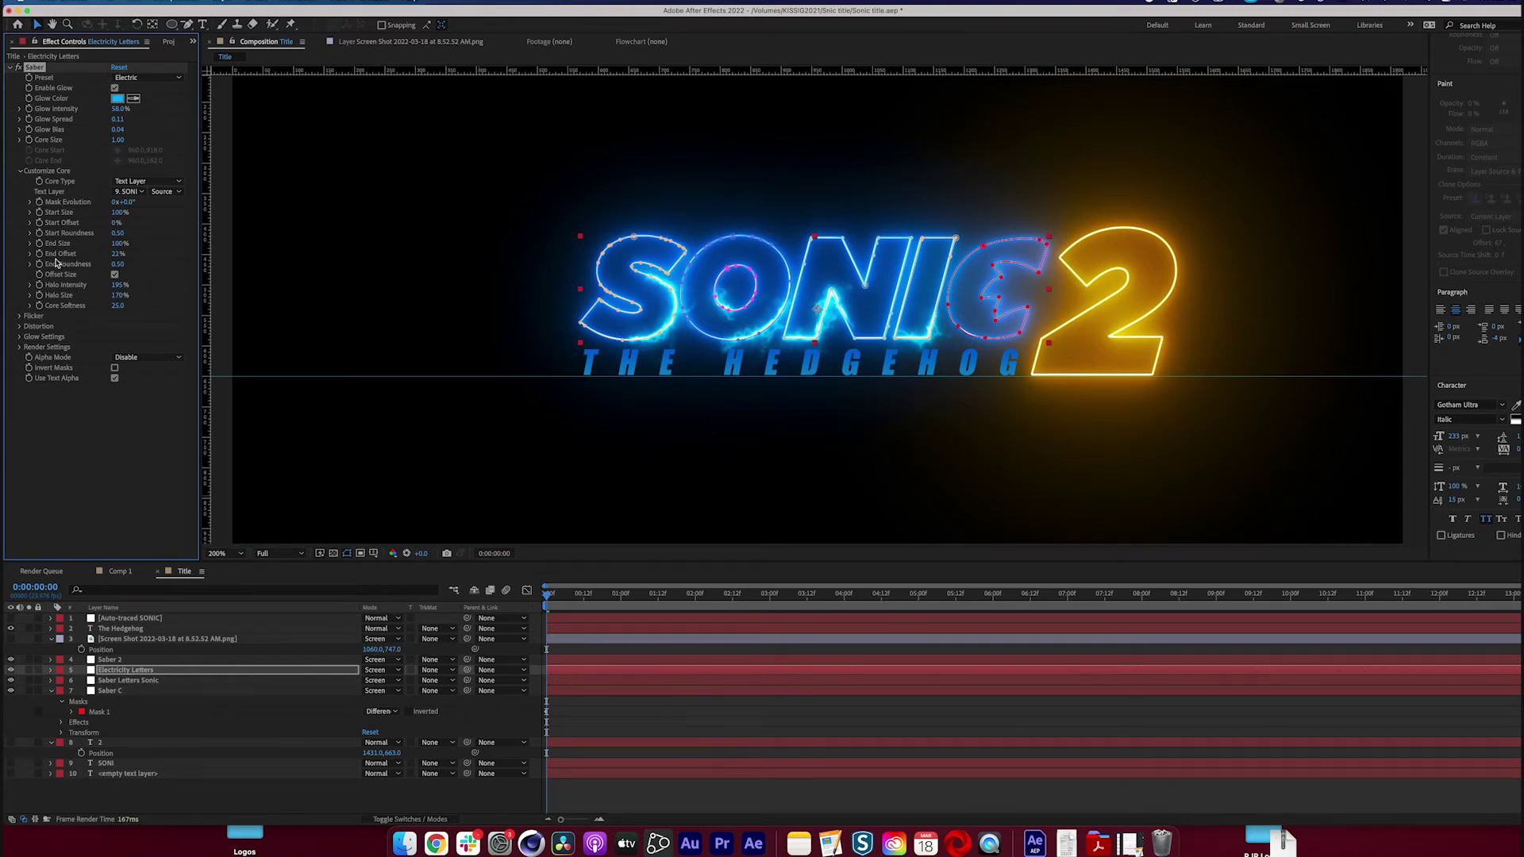
Try out rotating the Mask Evolution of the Electricity Letters Saber and undo each trial change
drag(127, 203, 413, 266)
key(super+z)
drag(123, 202, 320, 215)
key(super+z)
Animate the Electricity Letters' Mask Evolution from 0° at the start to more than one full rotation at 5 seconds, and preview it
drag(567, 607, 920, 659)
drag(123, 203, 423, 222)
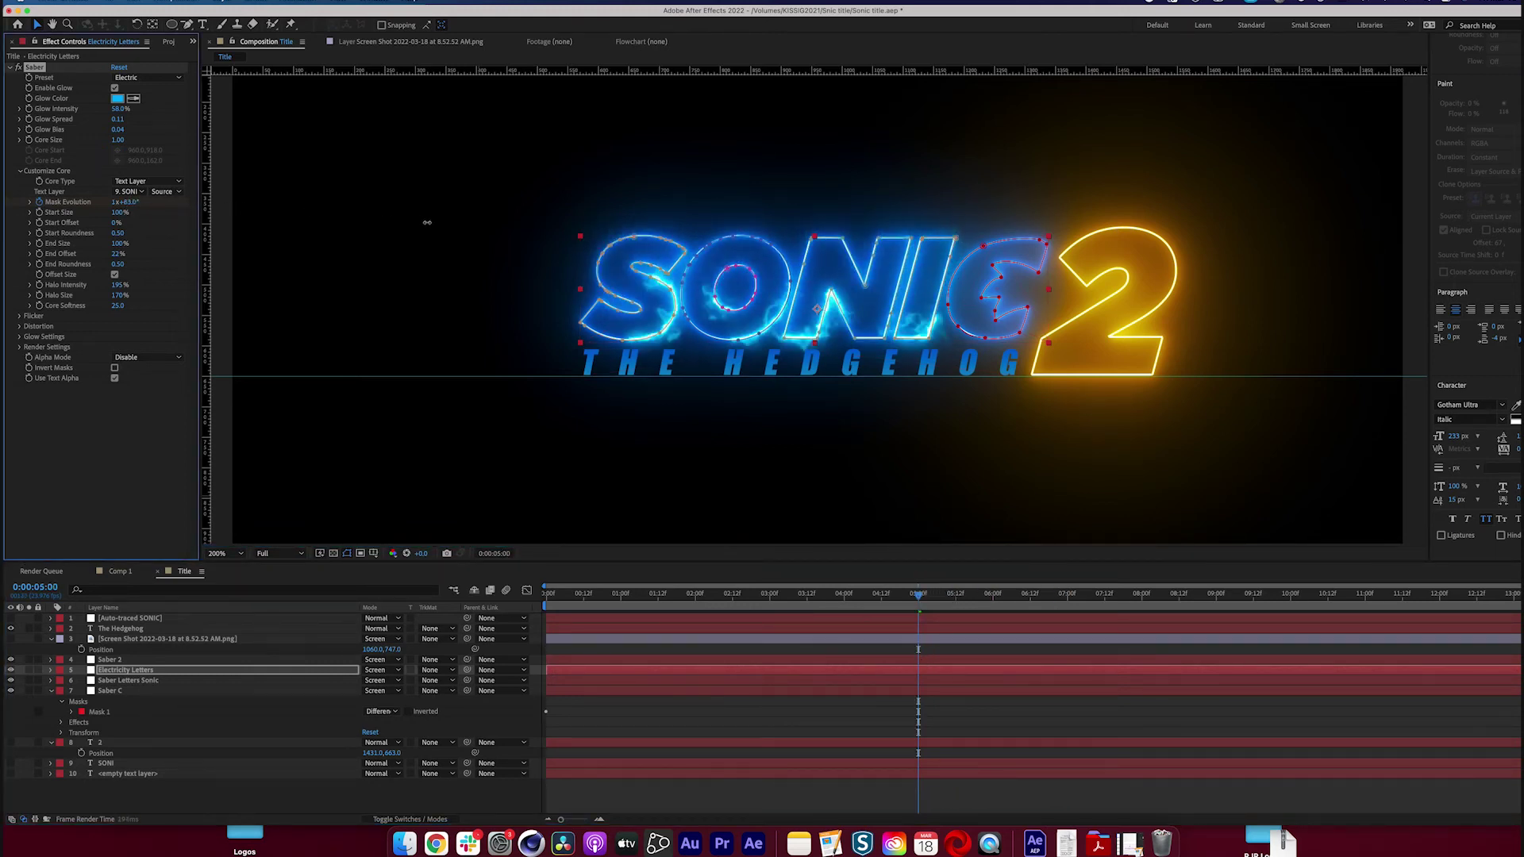
drag(578, 603, 466, 606)
key(space)
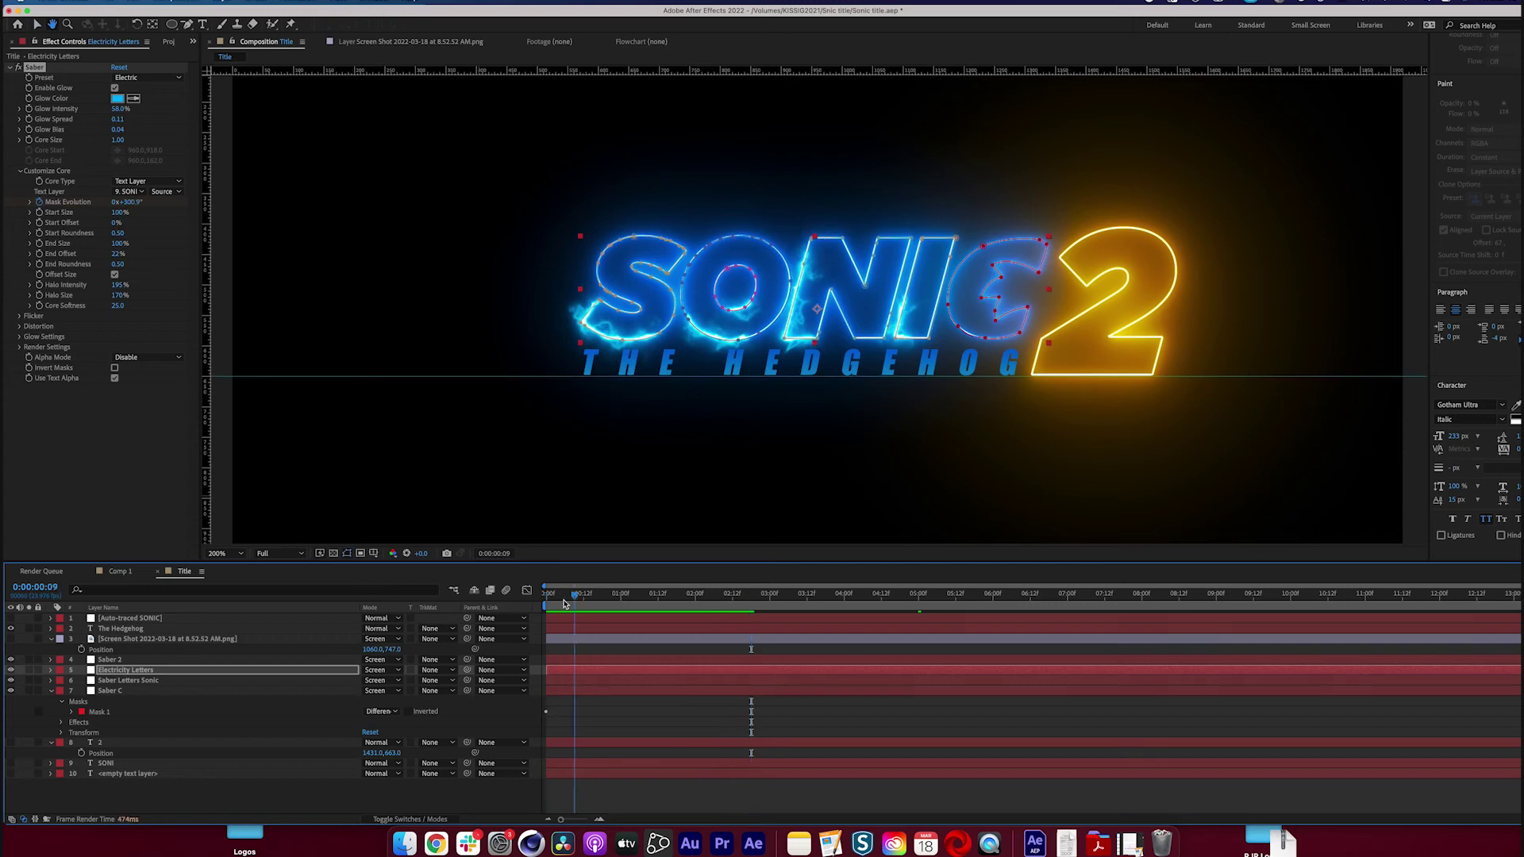
Replay the electricity animation from the beginning to examine how the sparks travel around the letters
click(565, 604)
key(space)
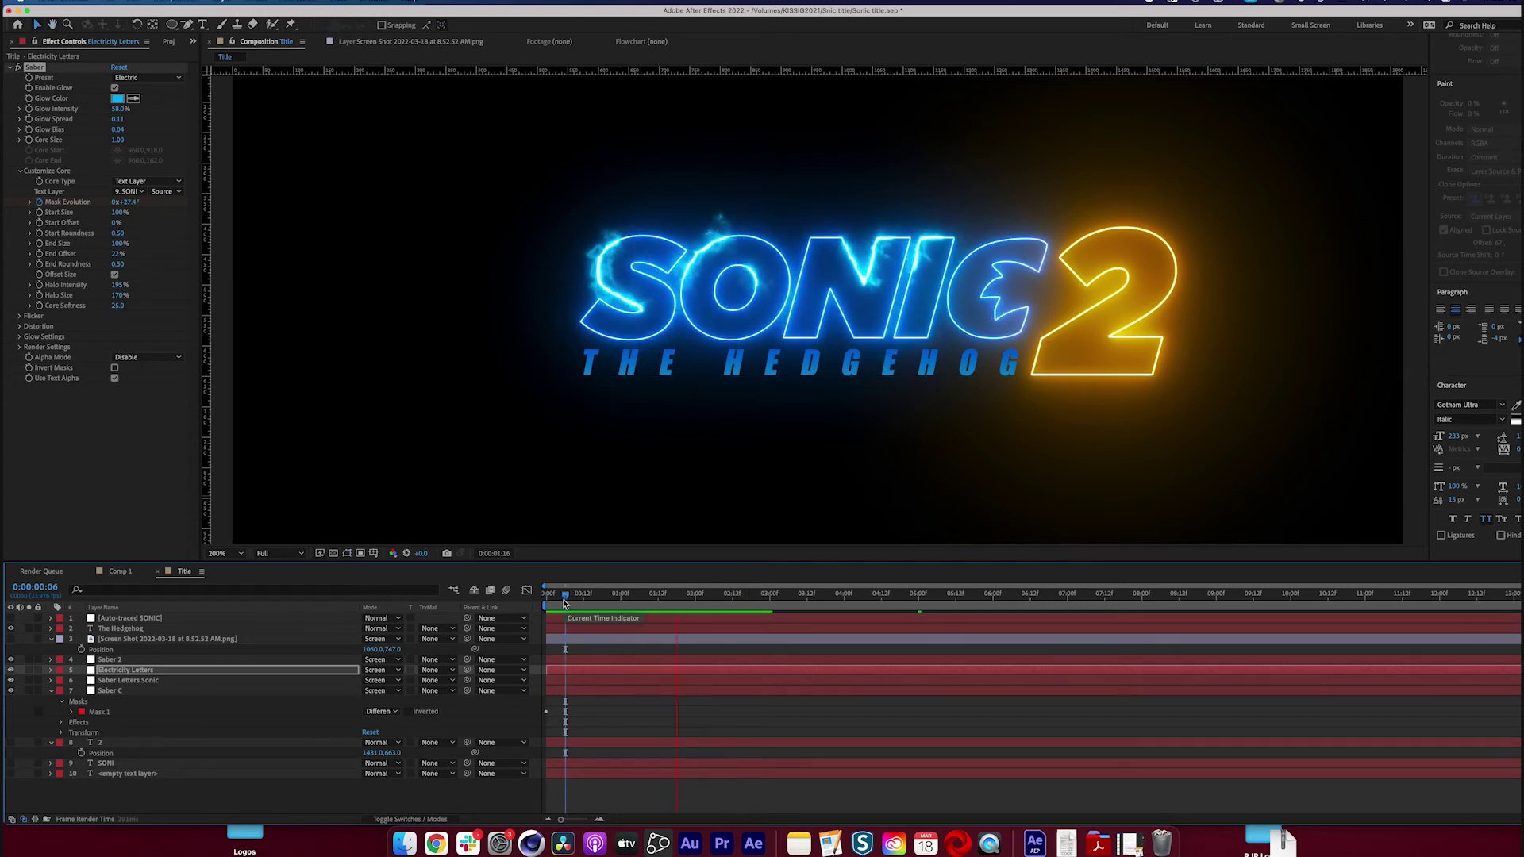
drag(566, 602, 523, 601)
key(space)
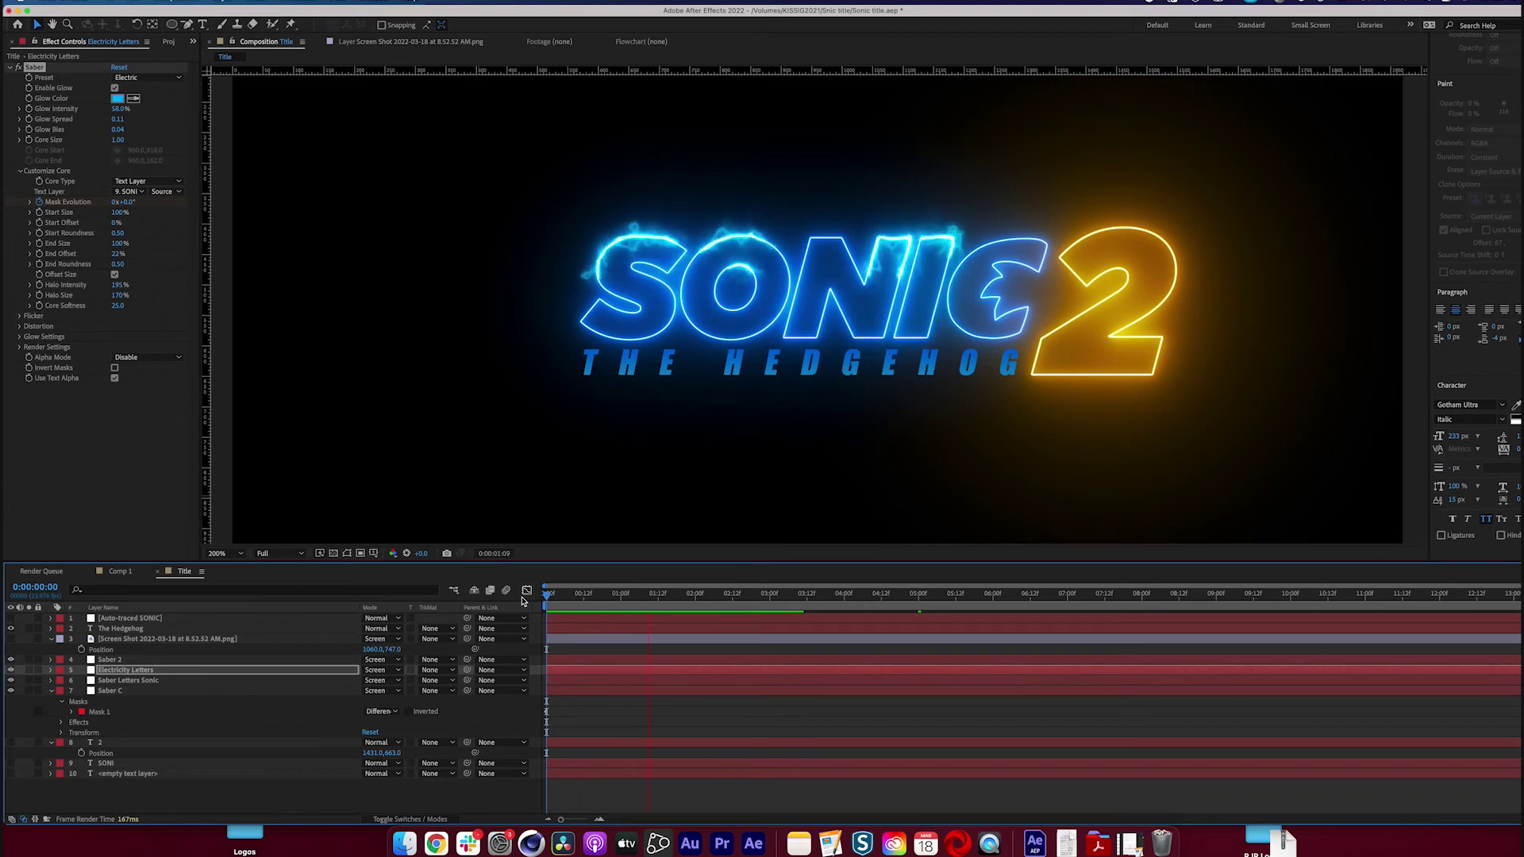
key(space)
drag(569, 598, 536, 596)
key(space)
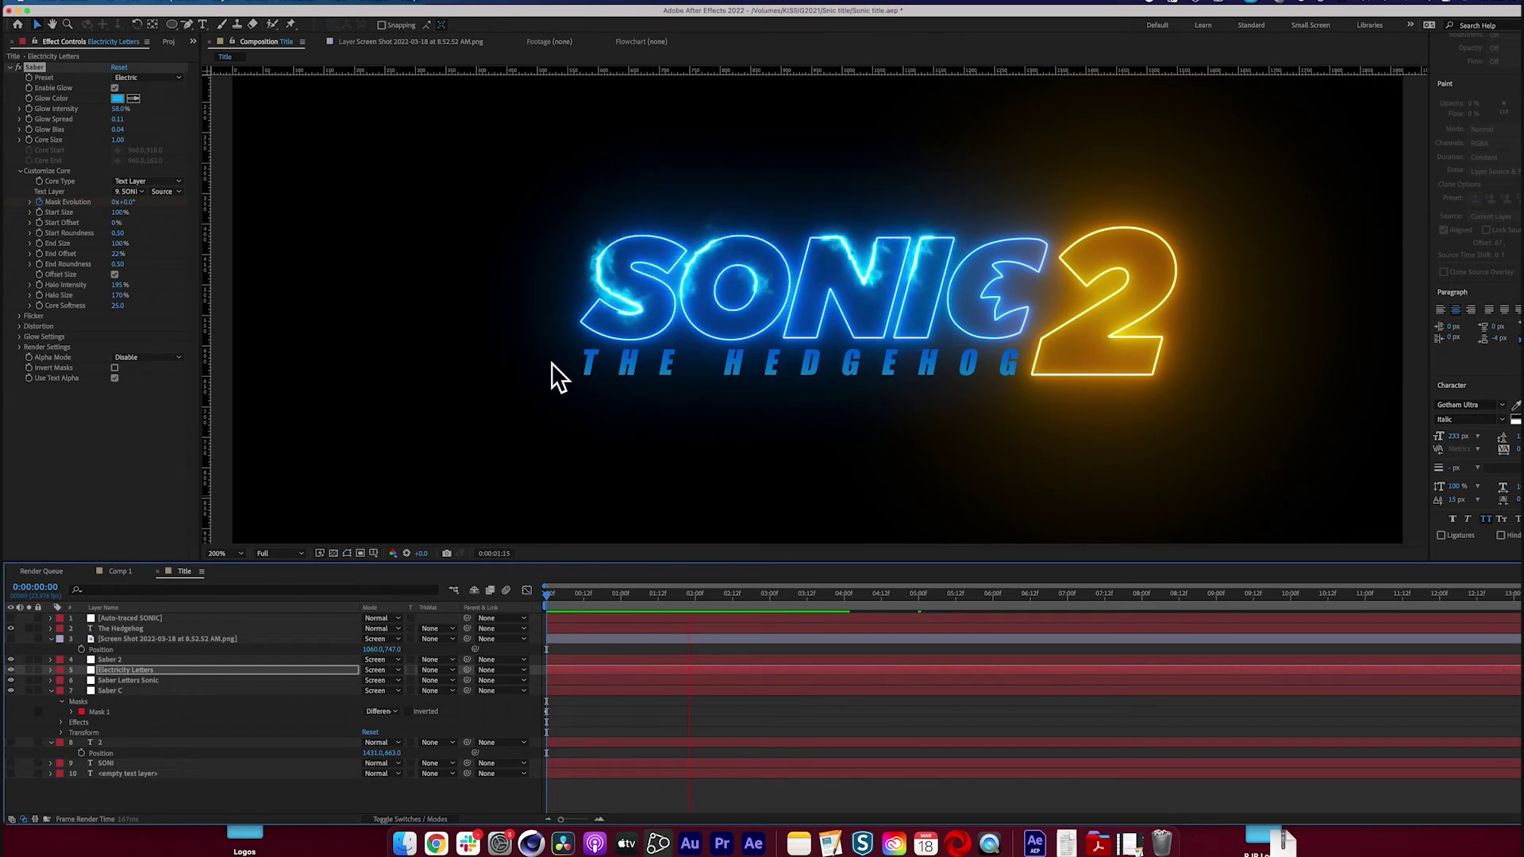
key(space)
key(space)
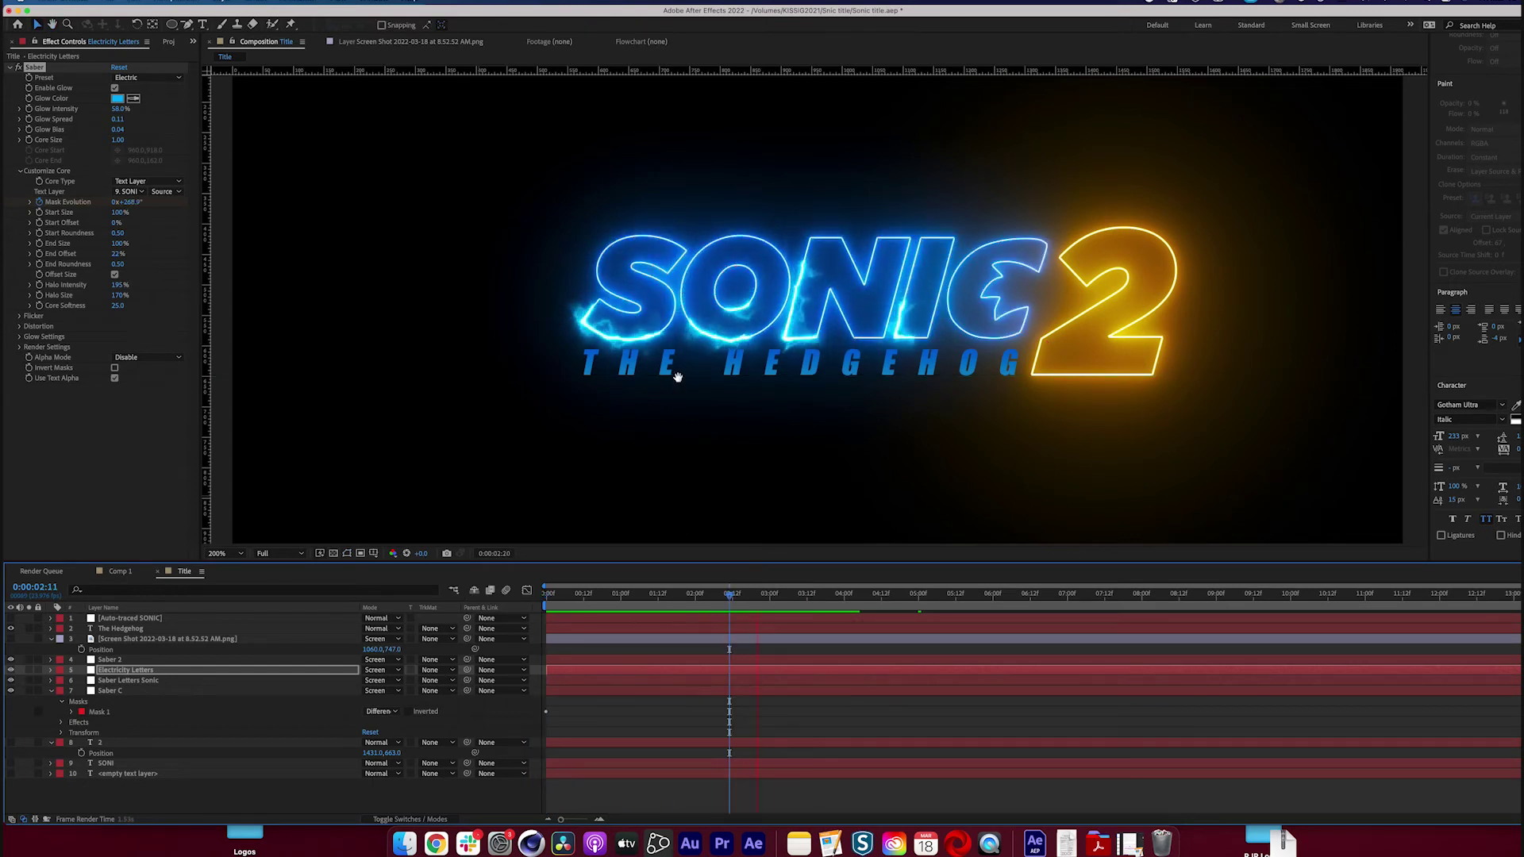
key(space)
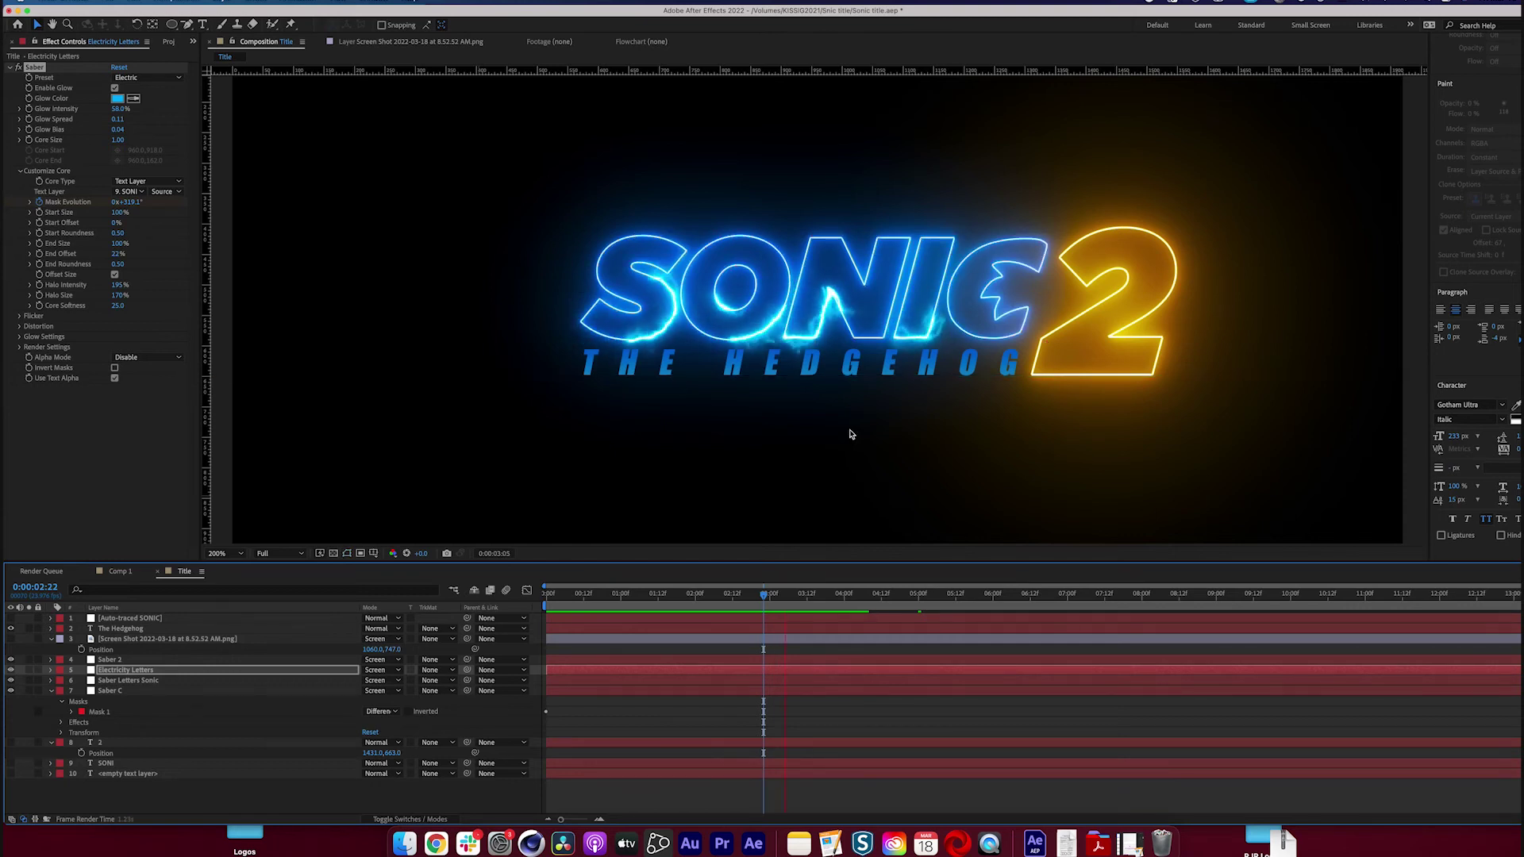
Duplicate the Electricity Letters layer and rename the copy ElectricityC
click(141, 692)
click(149, 673)
click(143, 692)
click(147, 673)
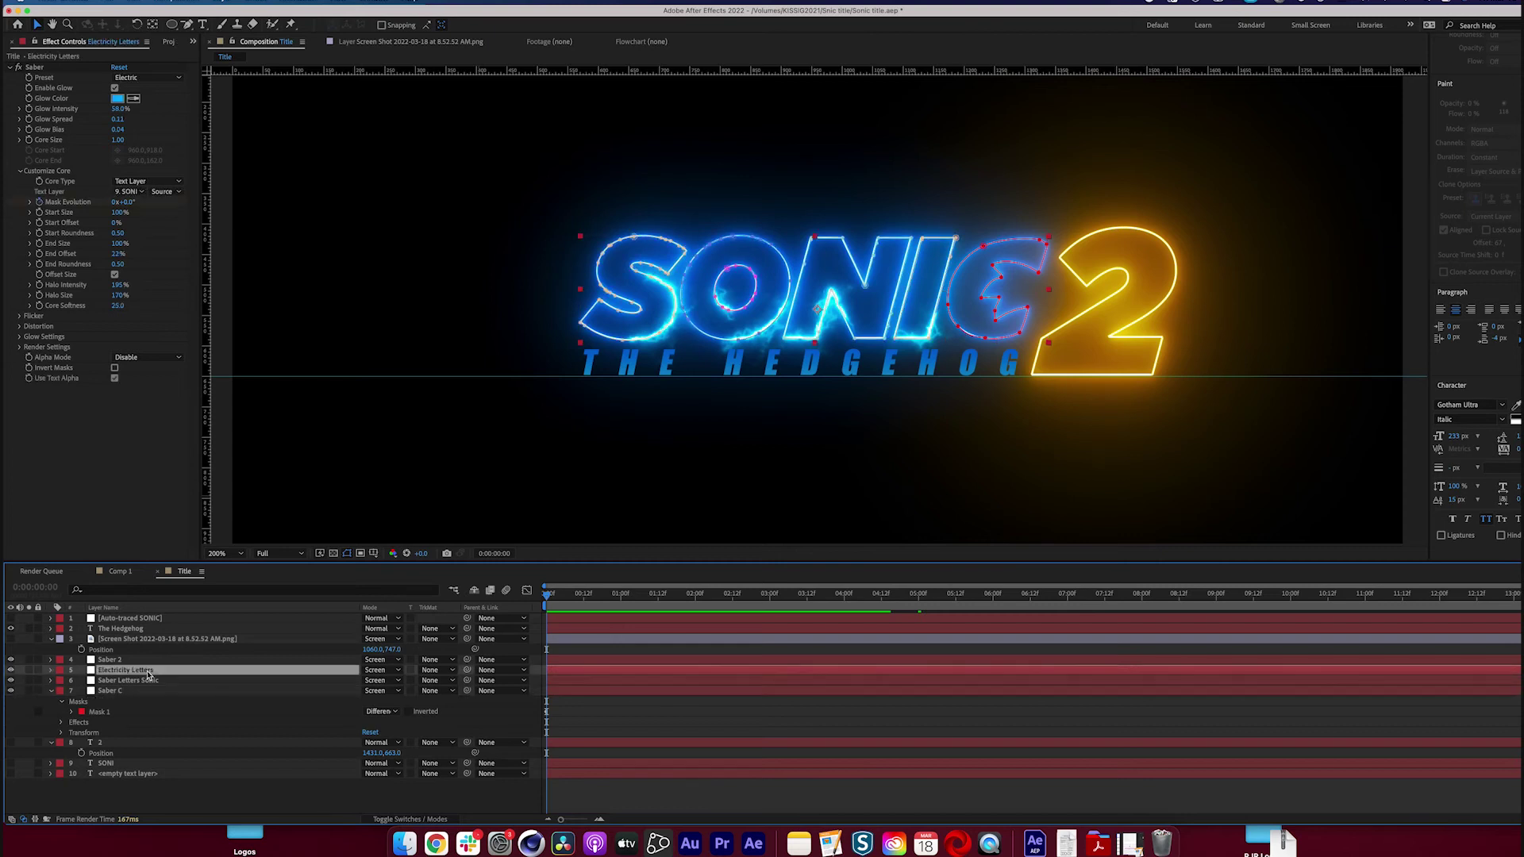
click(143, 682)
click(144, 673)
key(super+d)
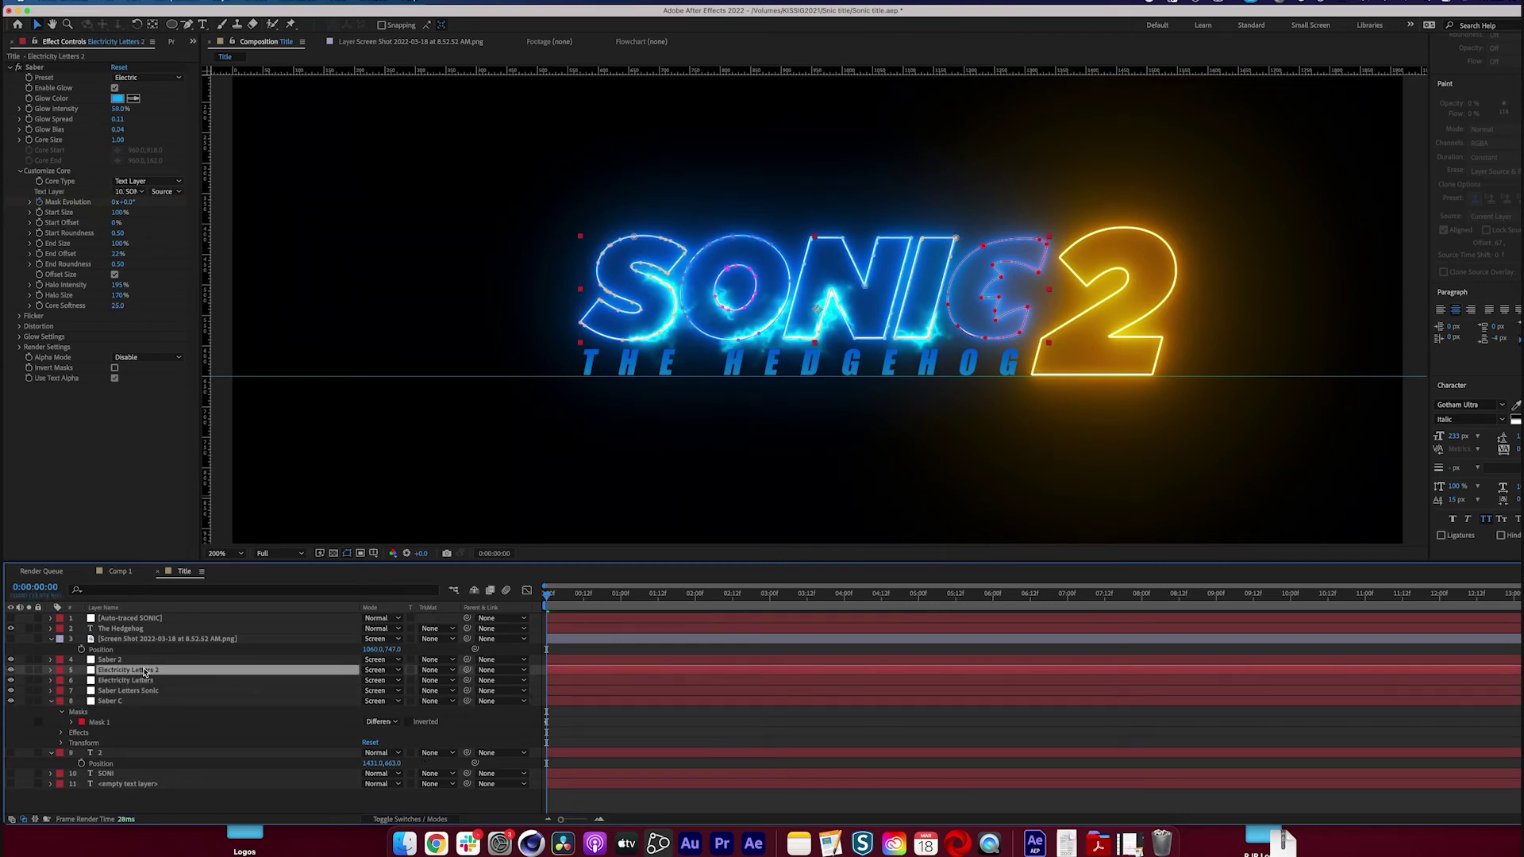
key(Return)
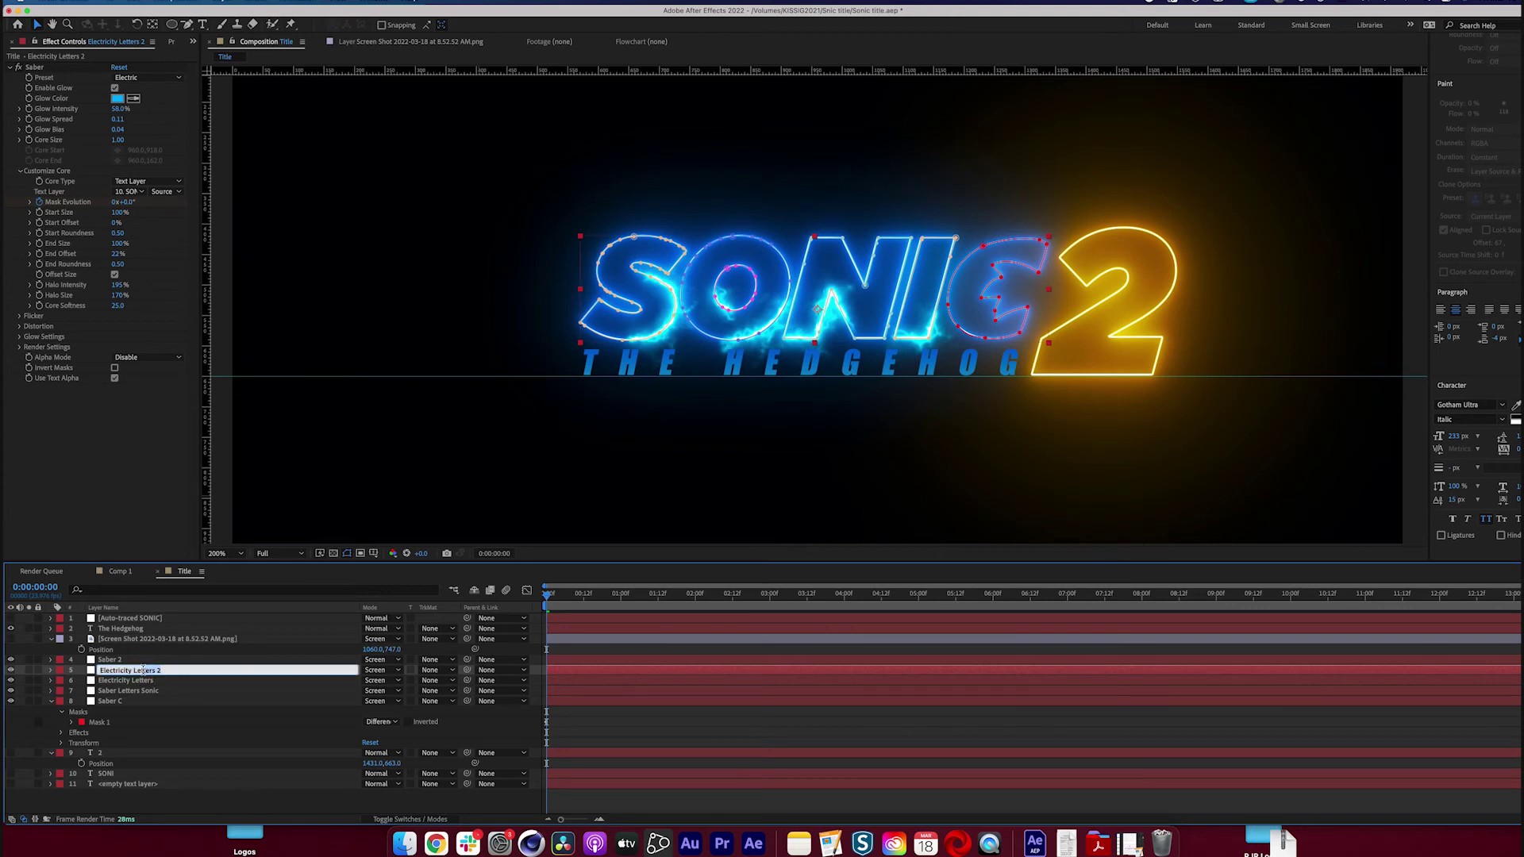
text(C)
Check the mask on Saber C, set the ElectricityC Saber's Core Type to Layer Masks and preview the result
click(111, 702)
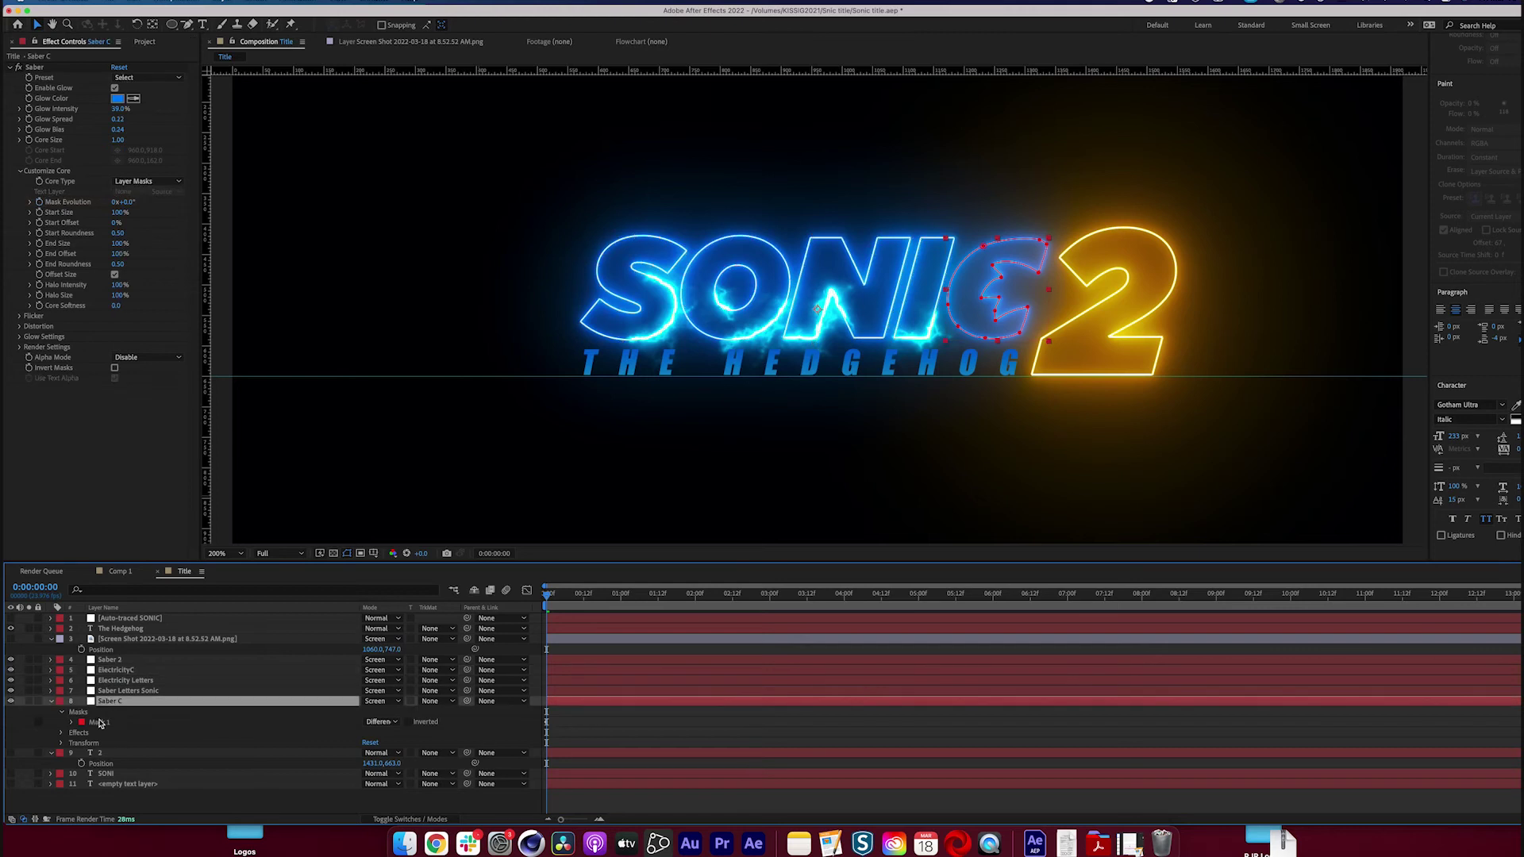
click(100, 723)
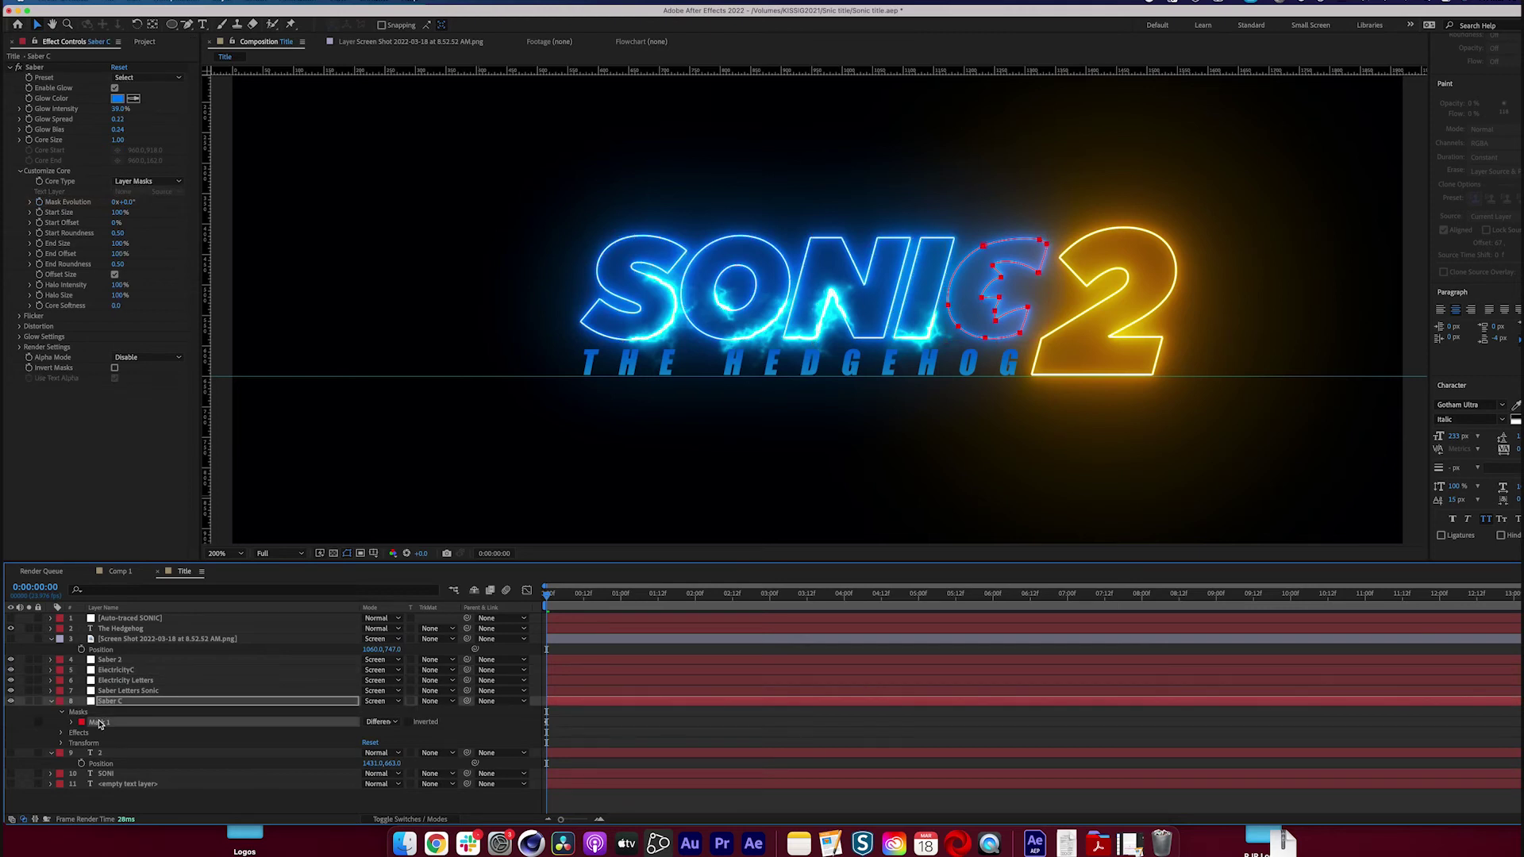
click(123, 671)
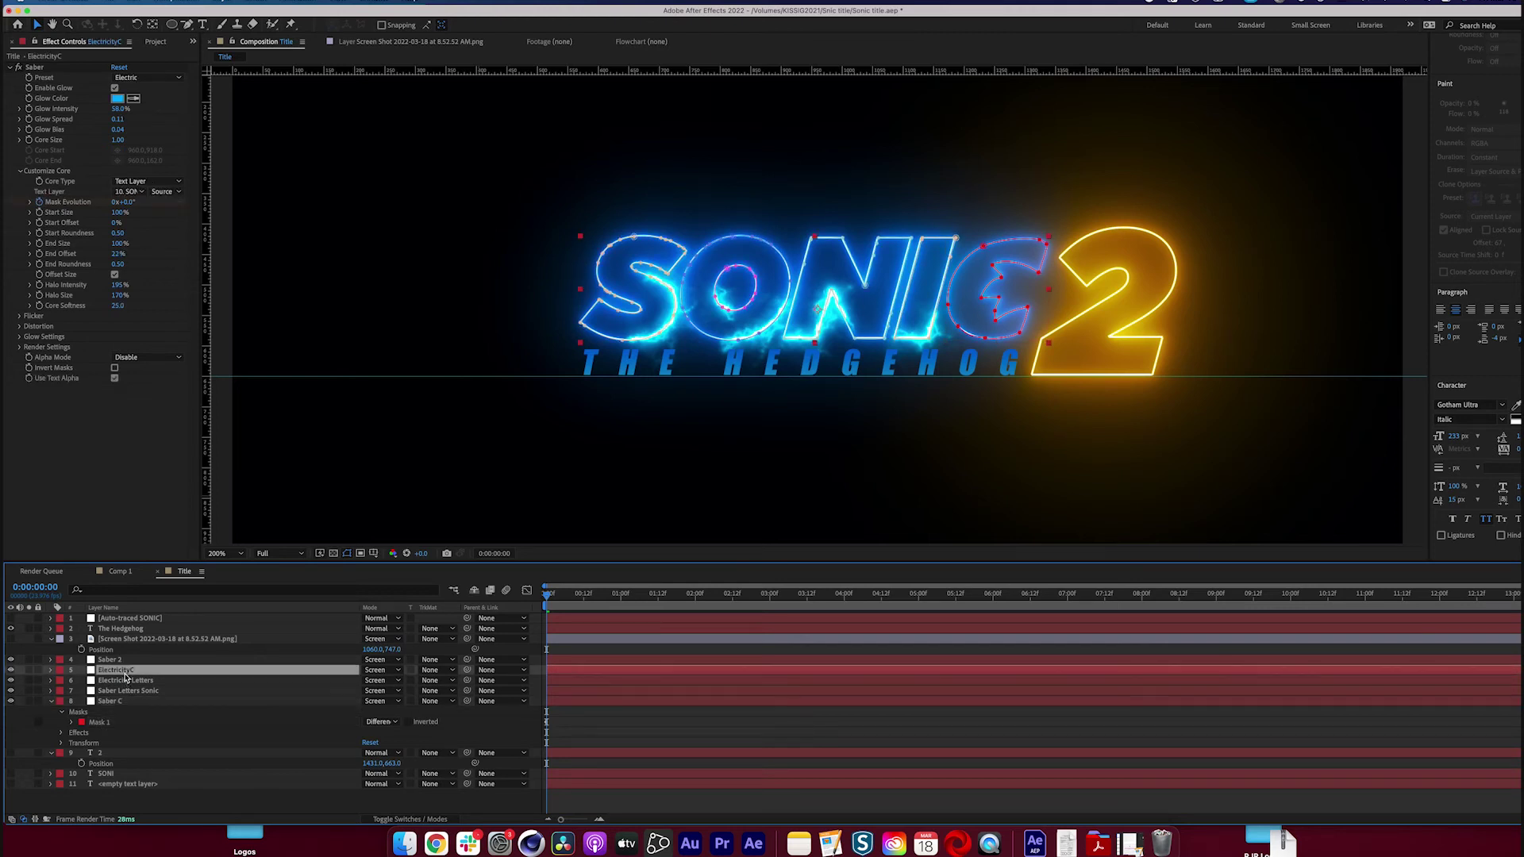
click(144, 182)
click(145, 211)
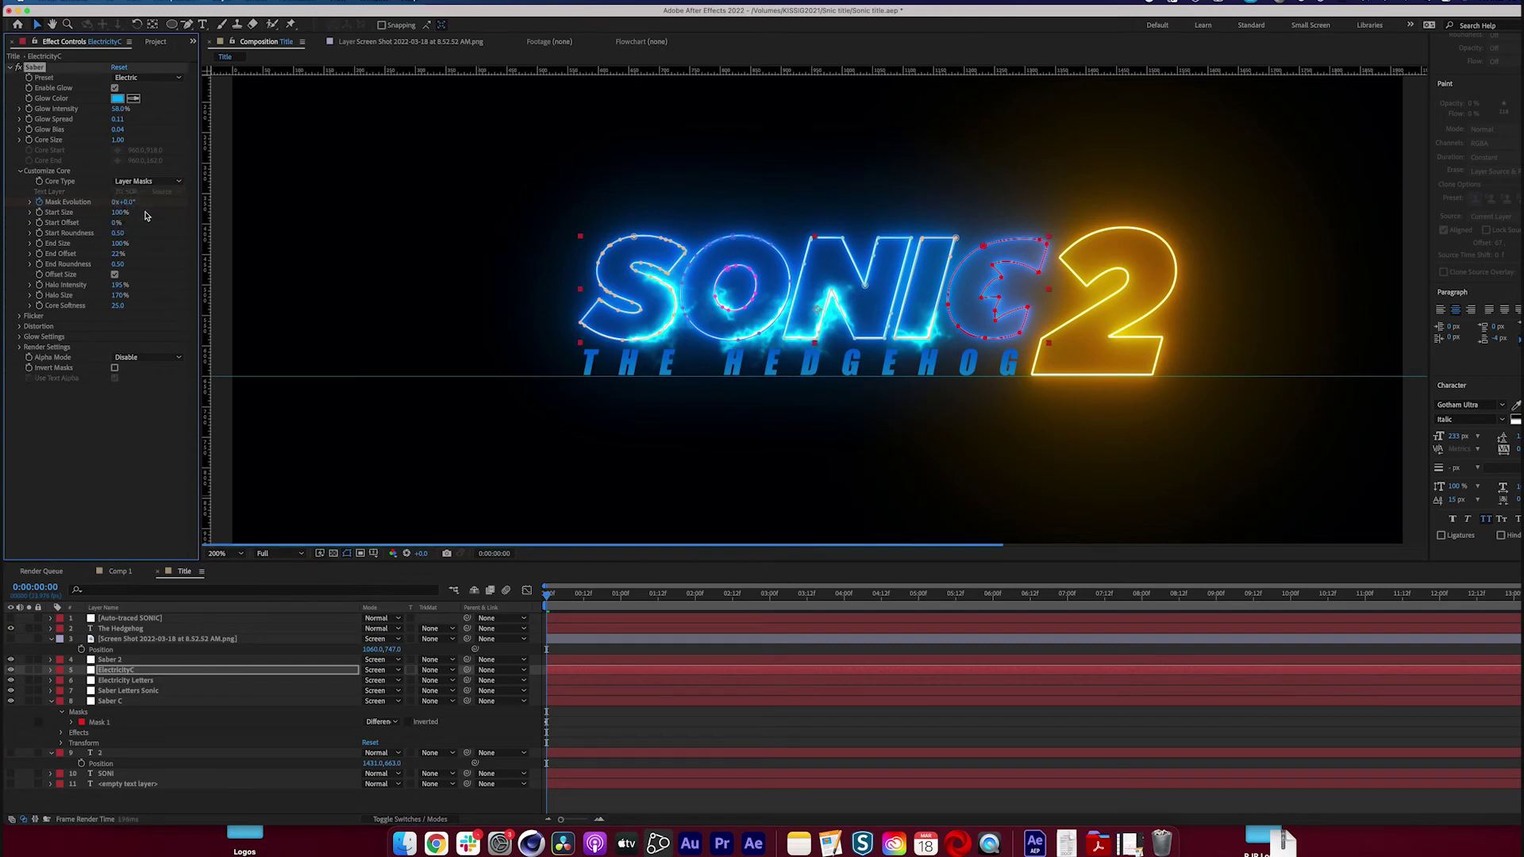
click(852, 754)
key(space)
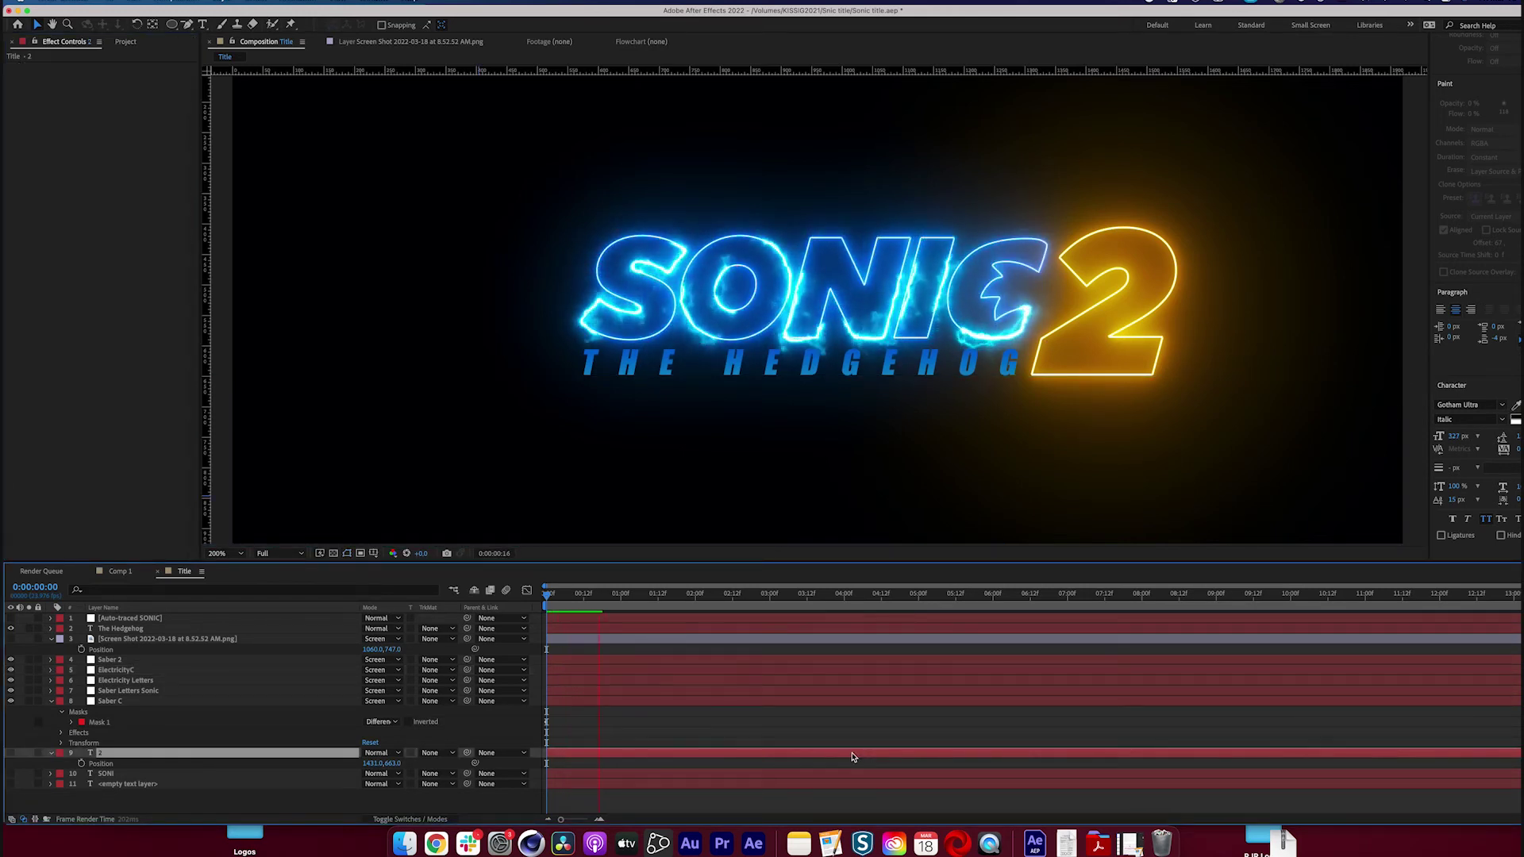
Compare the title with the reference screenshot and create a new solid named Saber Tails
click(95, 639)
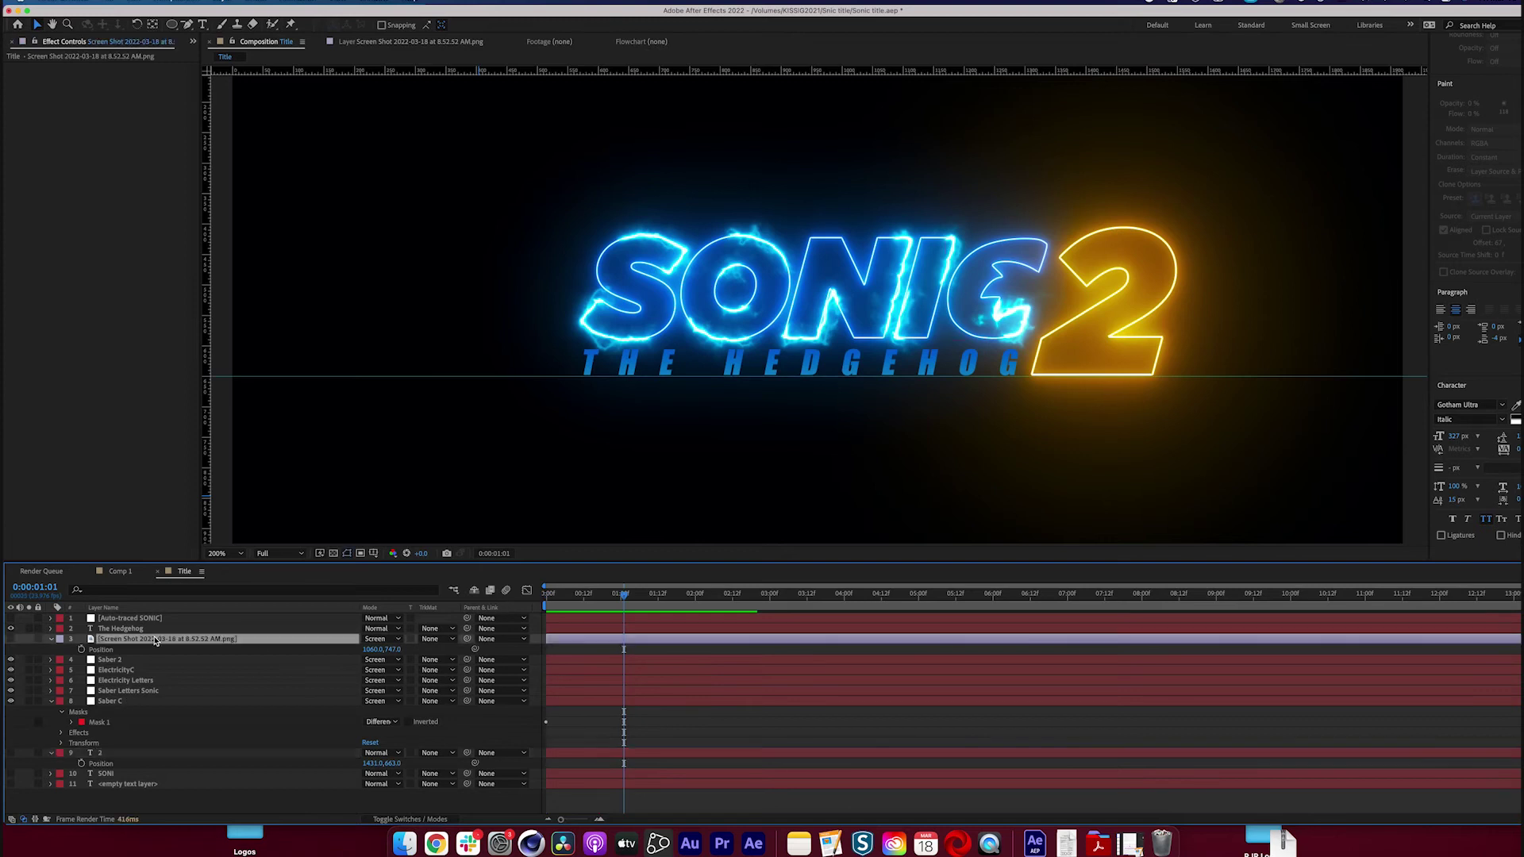
click(12, 639)
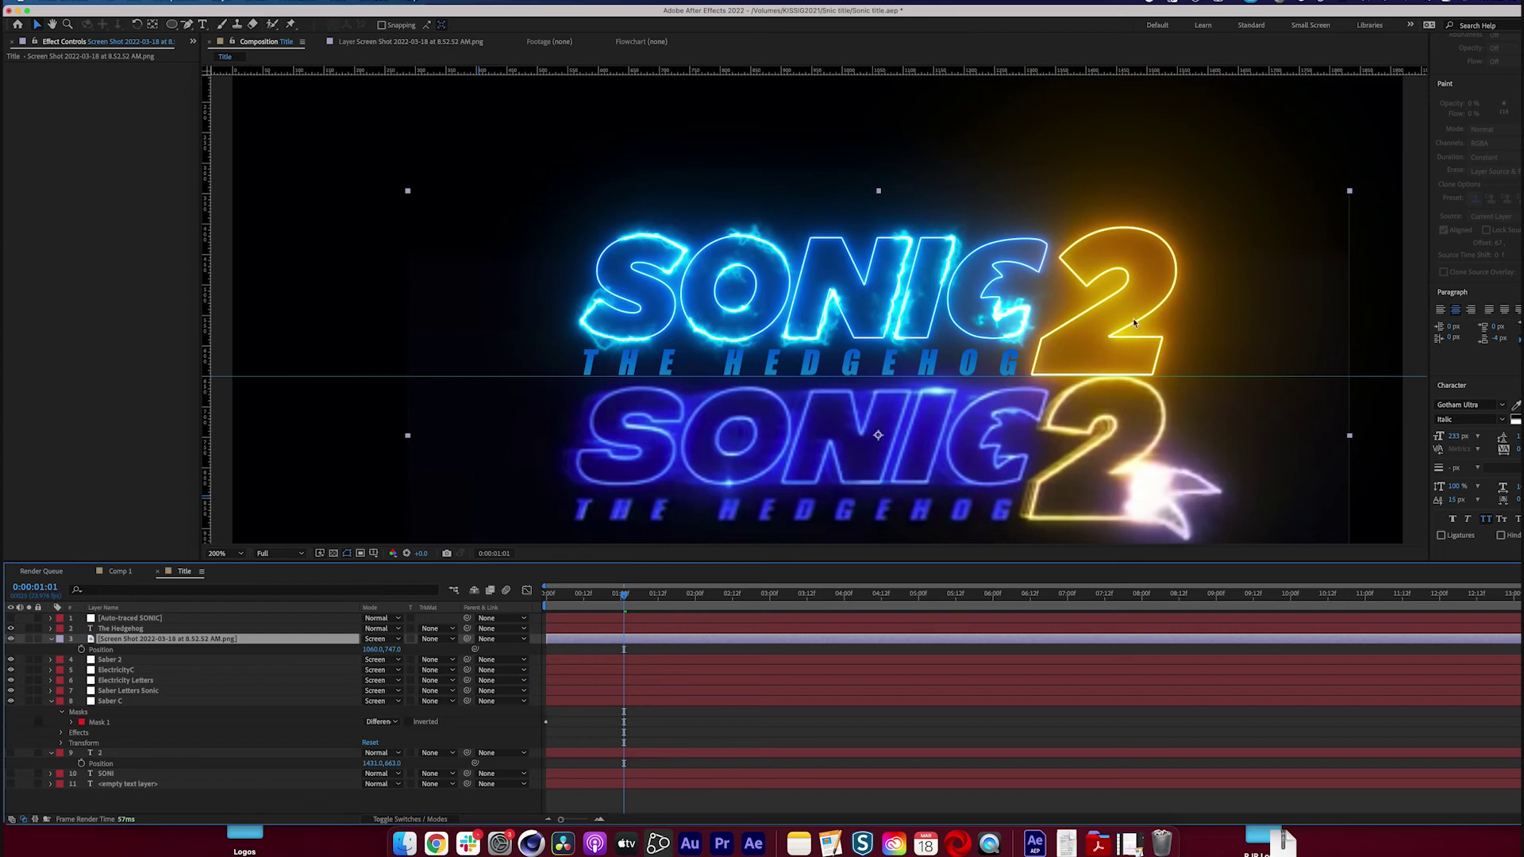
click(228, 4)
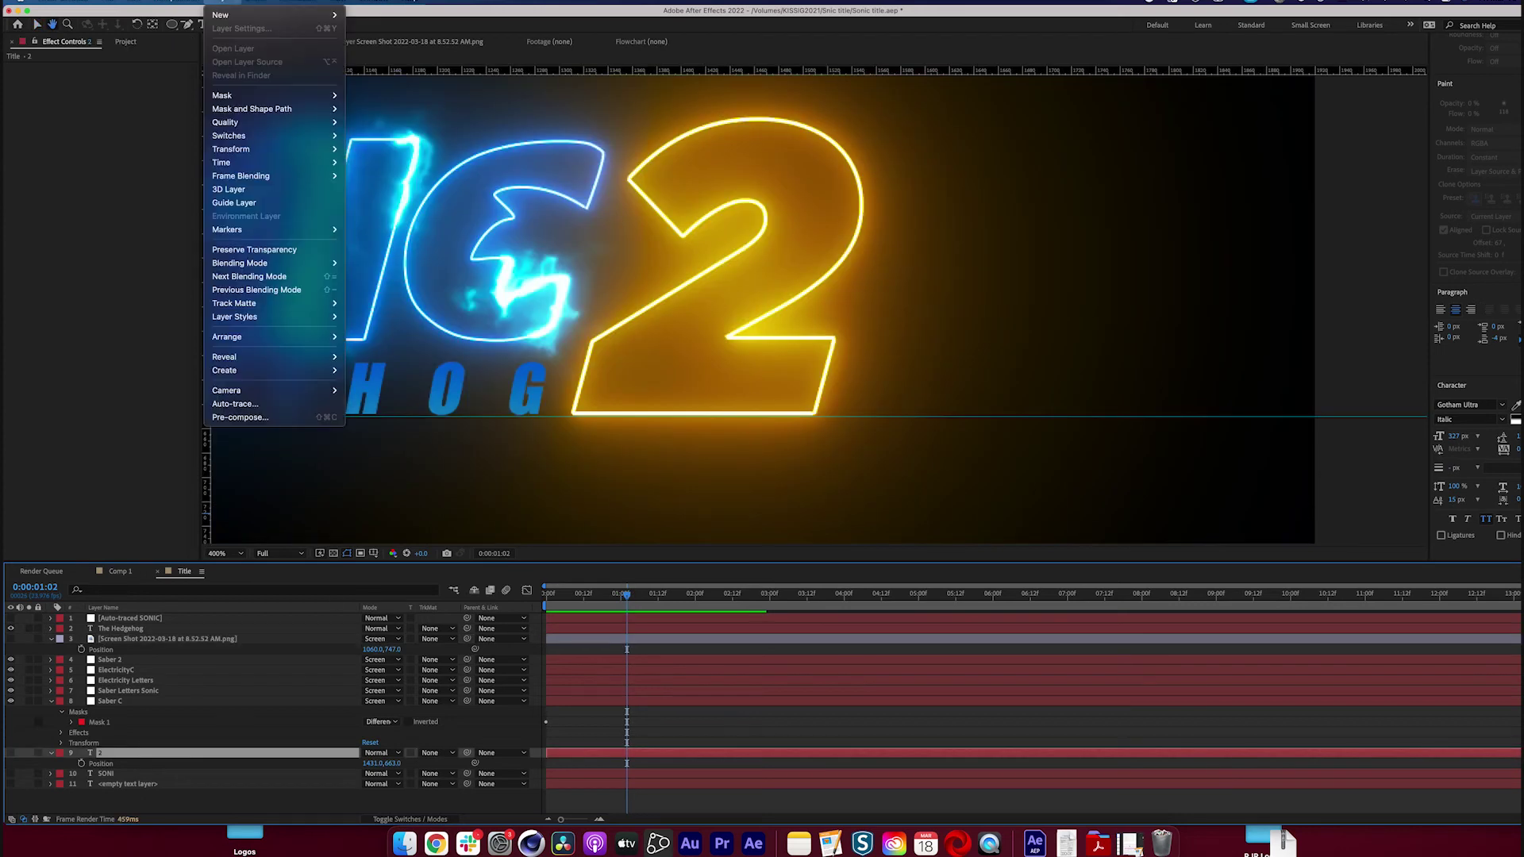
mouse_move(318, 15)
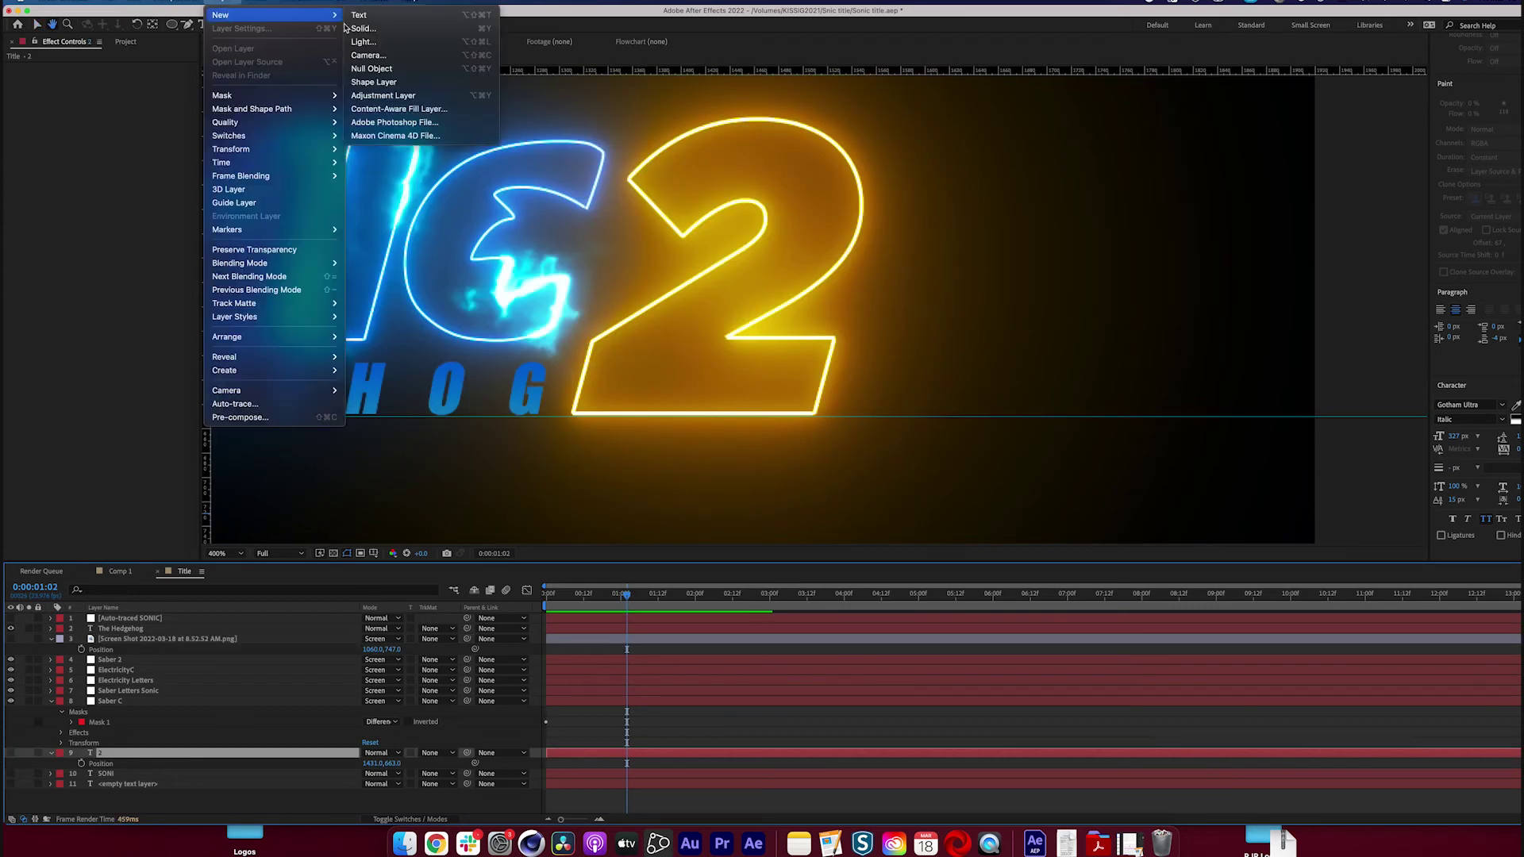
click(427, 29)
text(Saber Tail)
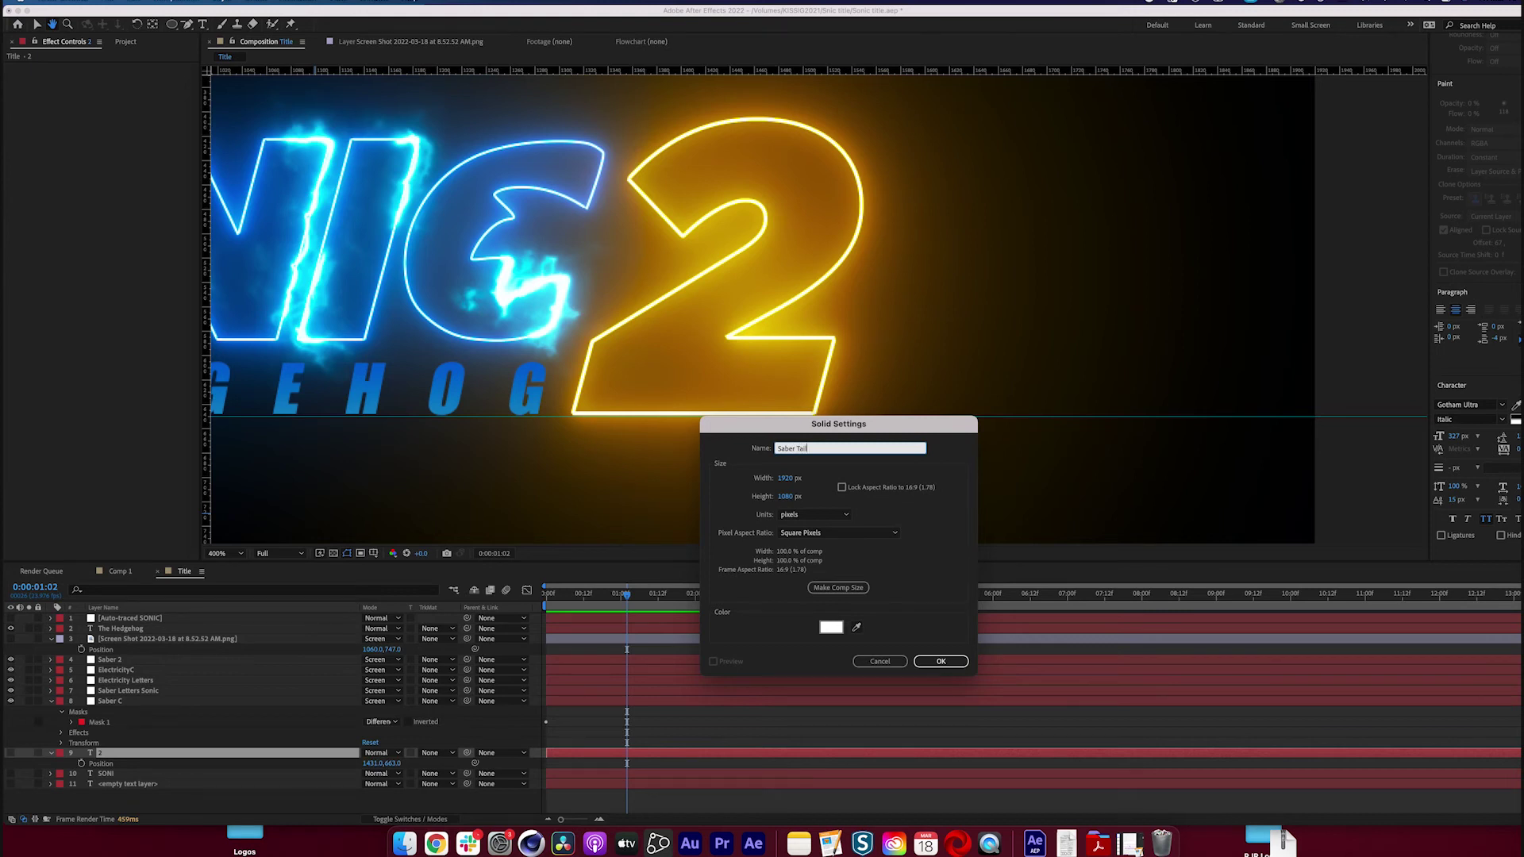
text(s)
key(Return)
Move the Saber Tails layer directly above Saber 2 and apply the Saber effect to it
key(comma)
click(36, 24)
drag(107, 760, 120, 657)
drag(709, 617, 132, 663)
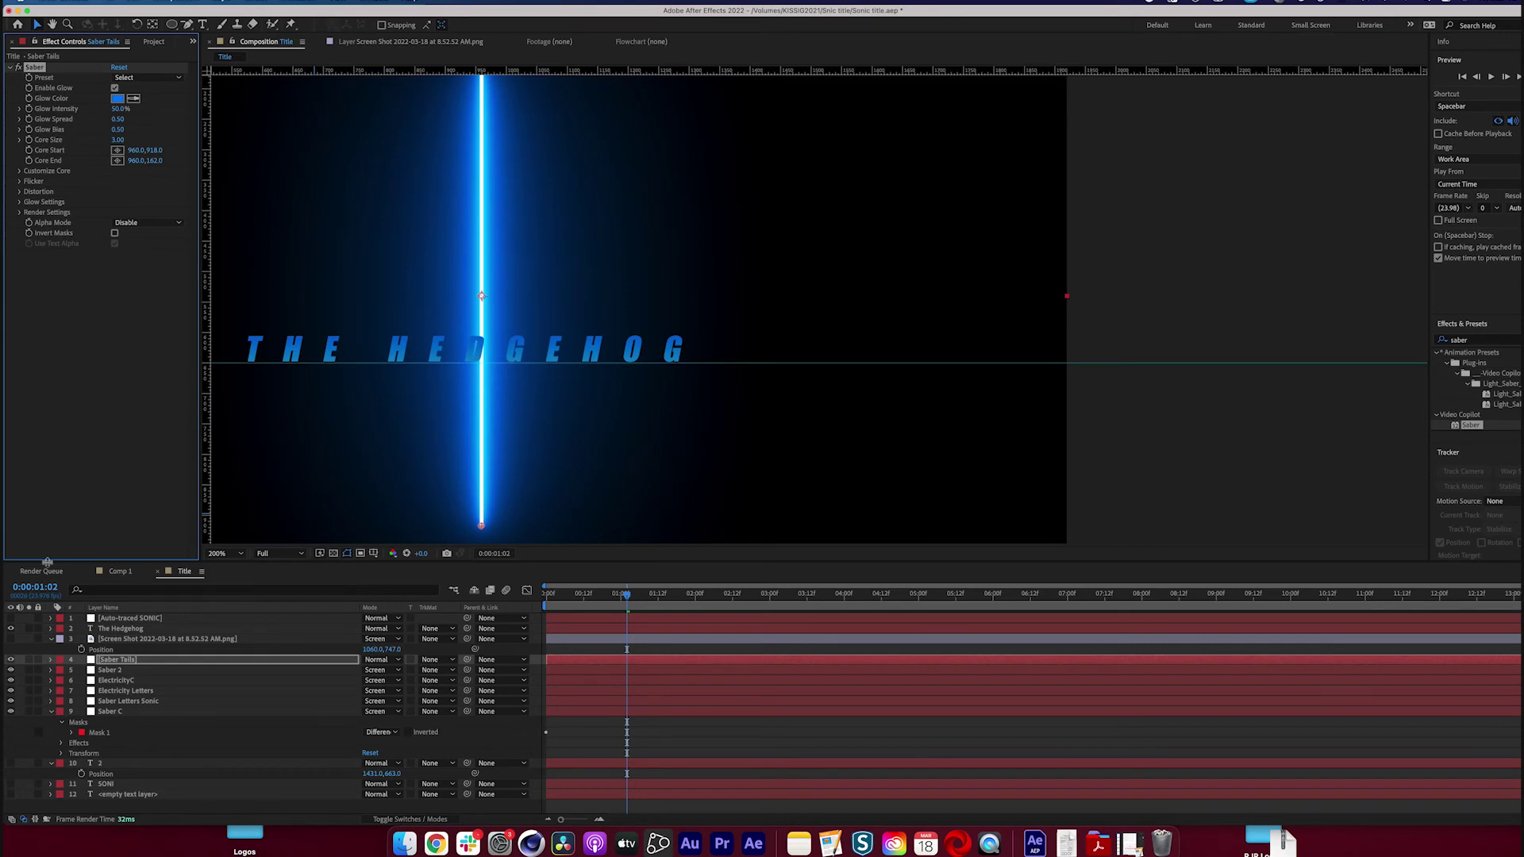
Hide Saber Tails, then show the reference screenshot and move it up so its tails line up with the lower end of the 2
click(11, 661)
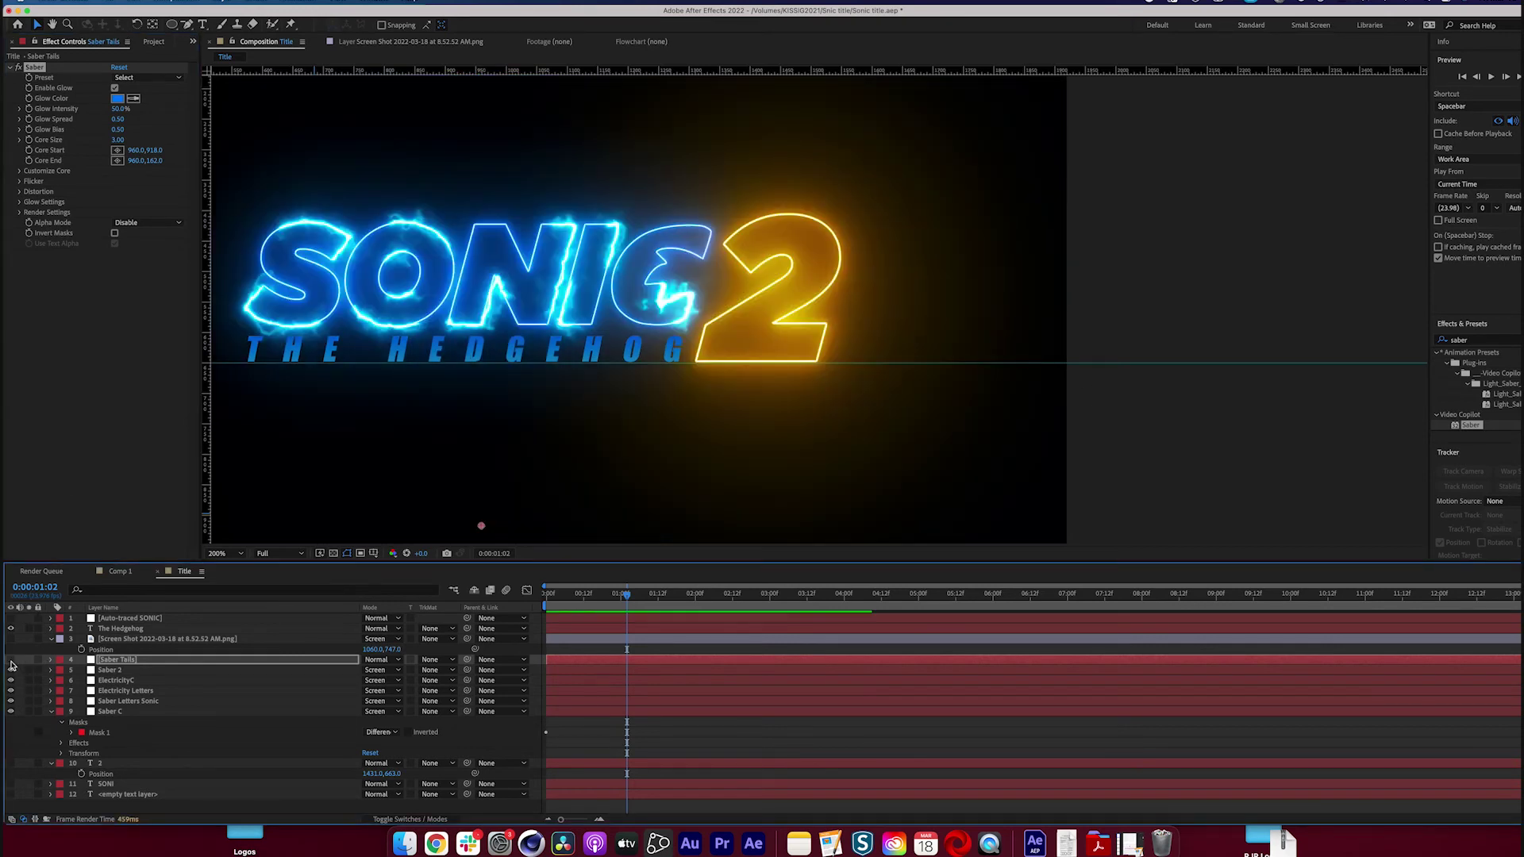
key(period)
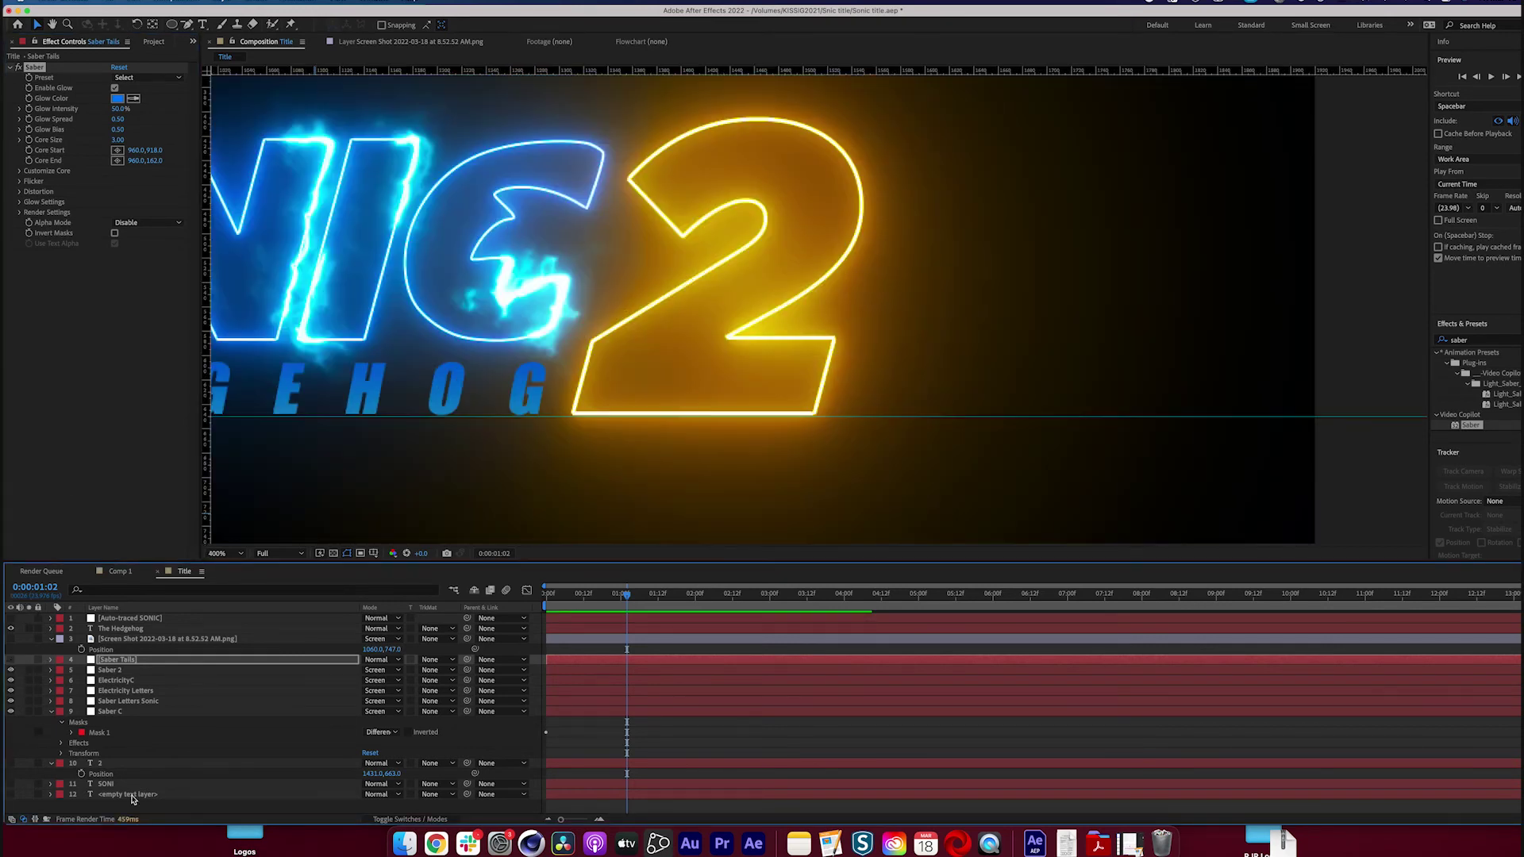
click(149, 640)
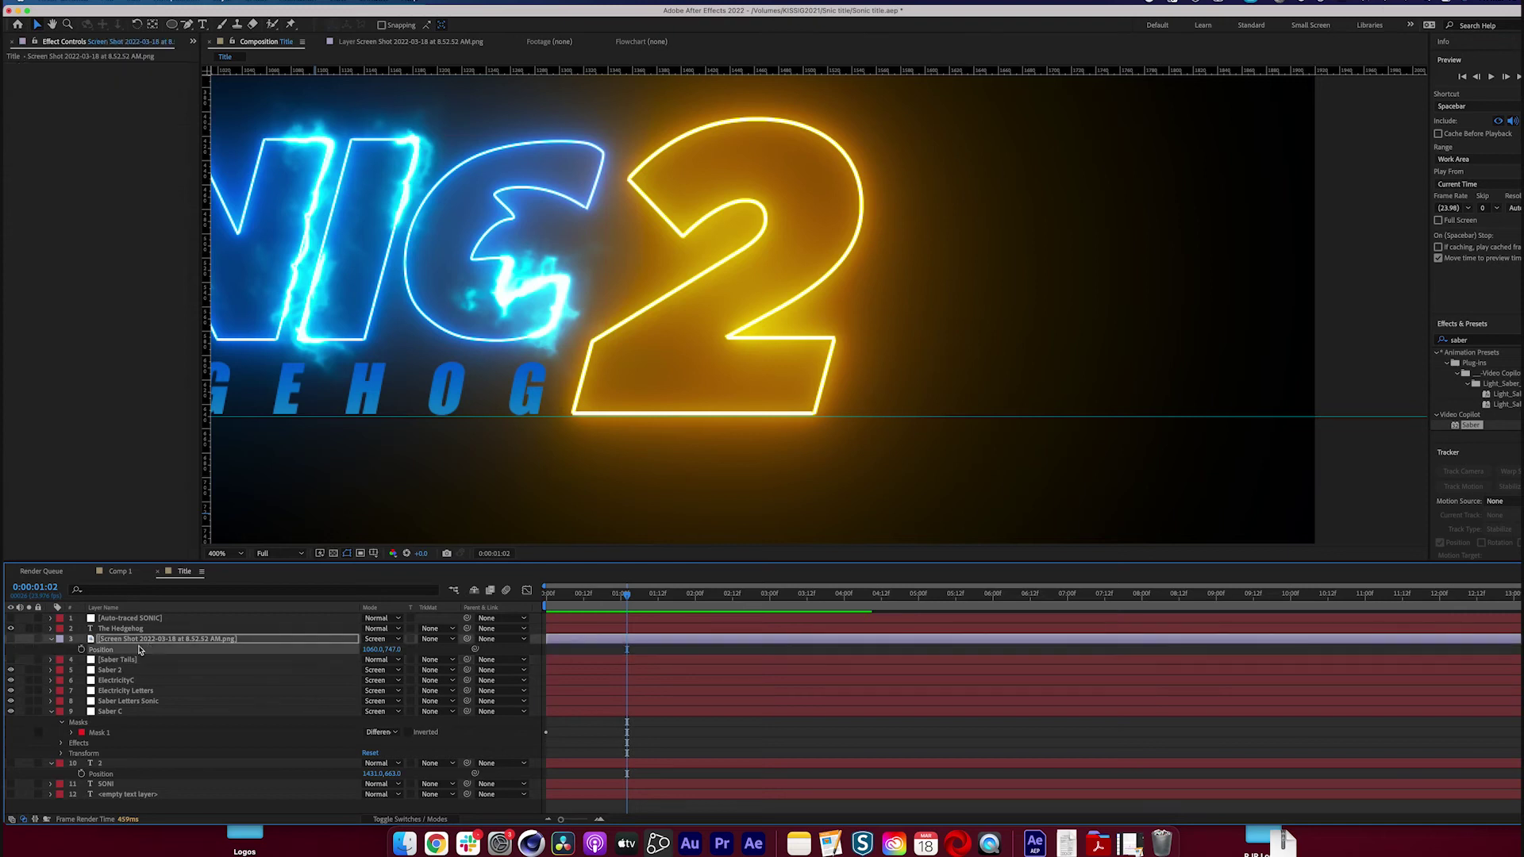
click(11, 640)
drag(781, 460, 792, 213)
drag(791, 217, 789, 211)
Draw a closed, curved Pen mask on the Saber Tails layer tracing the reference's upper tail, and adjust its points
click(188, 25)
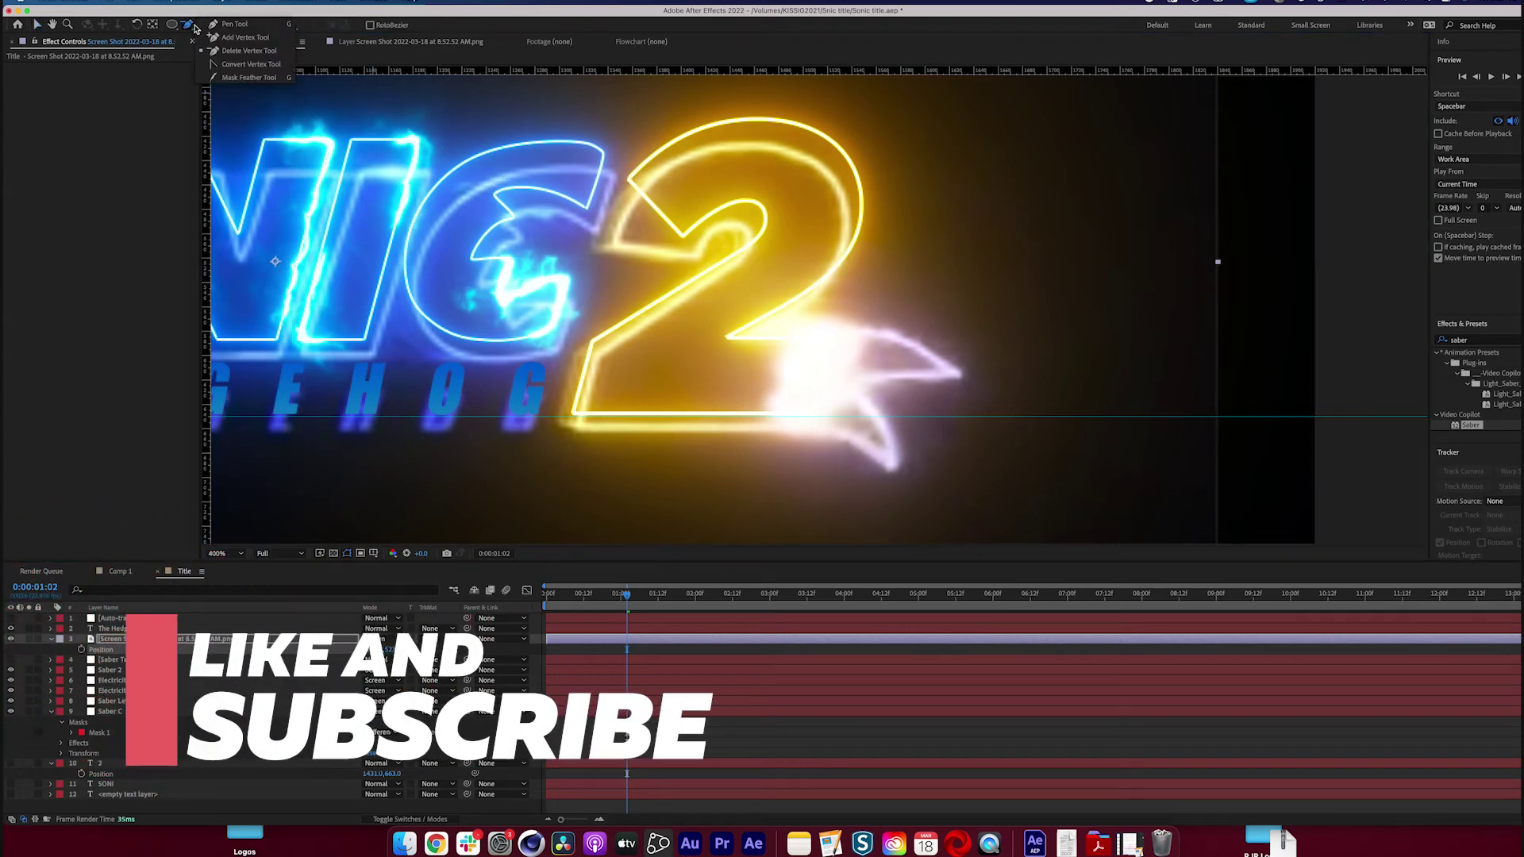
key(comma)
key(period)
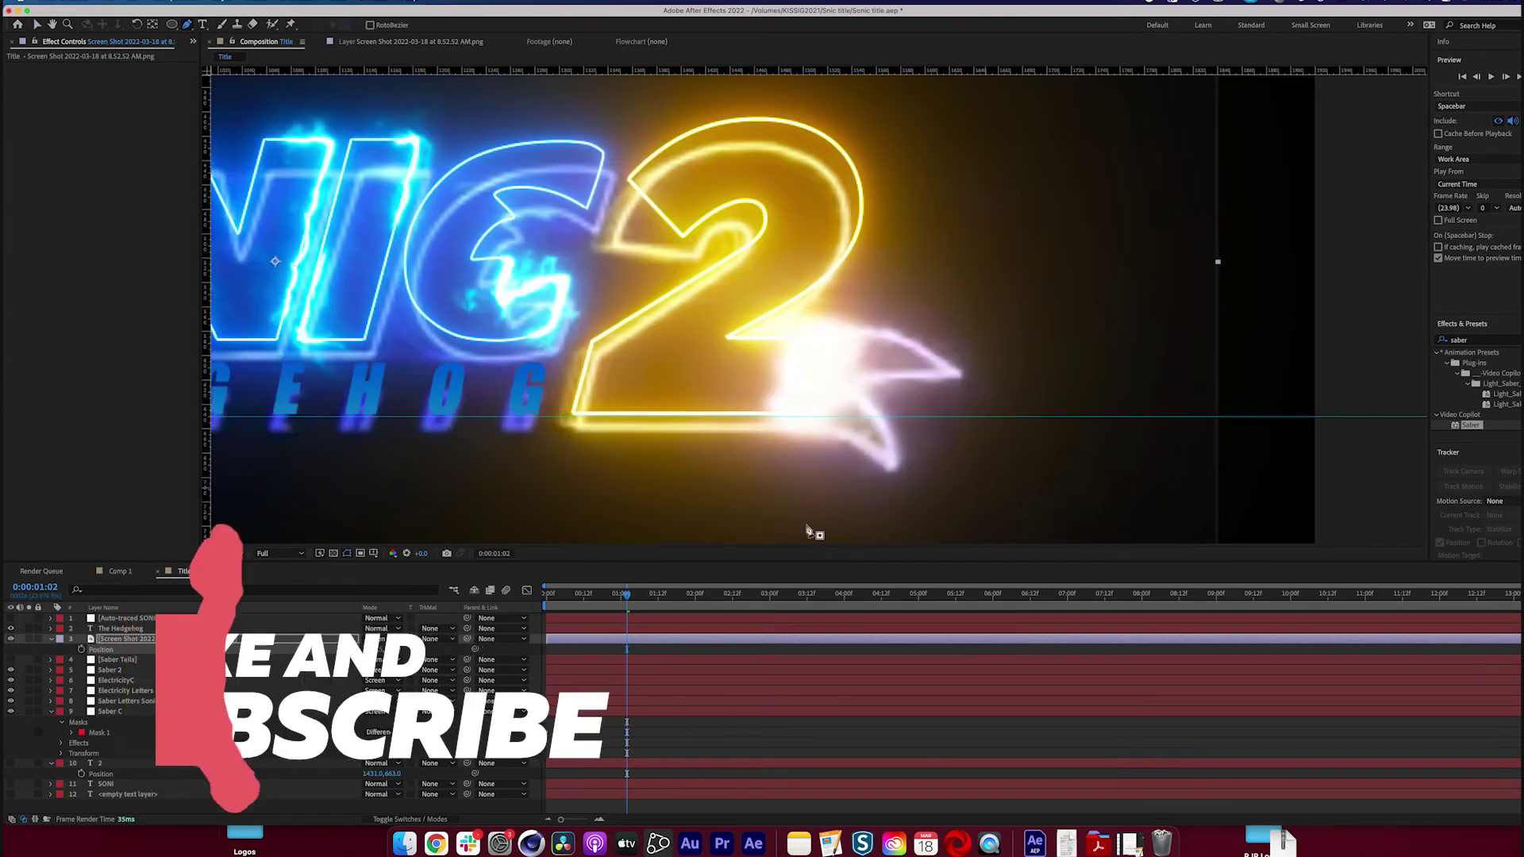
key(v)
click(278, 212)
click(188, 25)
click(856, 379)
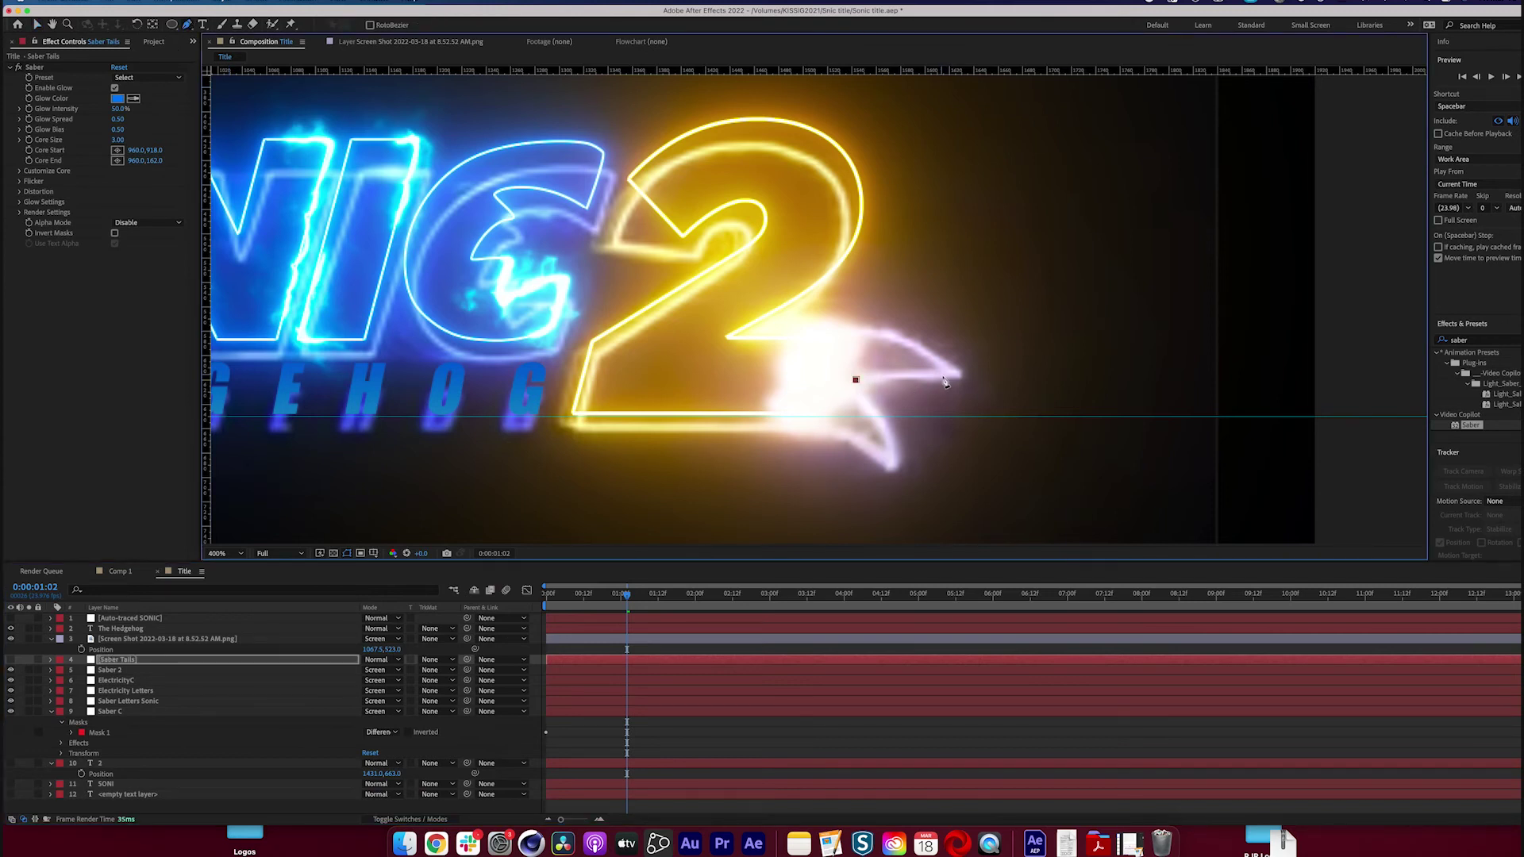
drag(950, 374, 1019, 384)
drag(874, 334, 848, 369)
click(857, 380)
key(v)
drag(848, 359, 844, 362)
Duplicate the tail mask, rotate and fit the copy over the lower tail, and make the Saber Tails layer visible
key(m)
key(super+d)
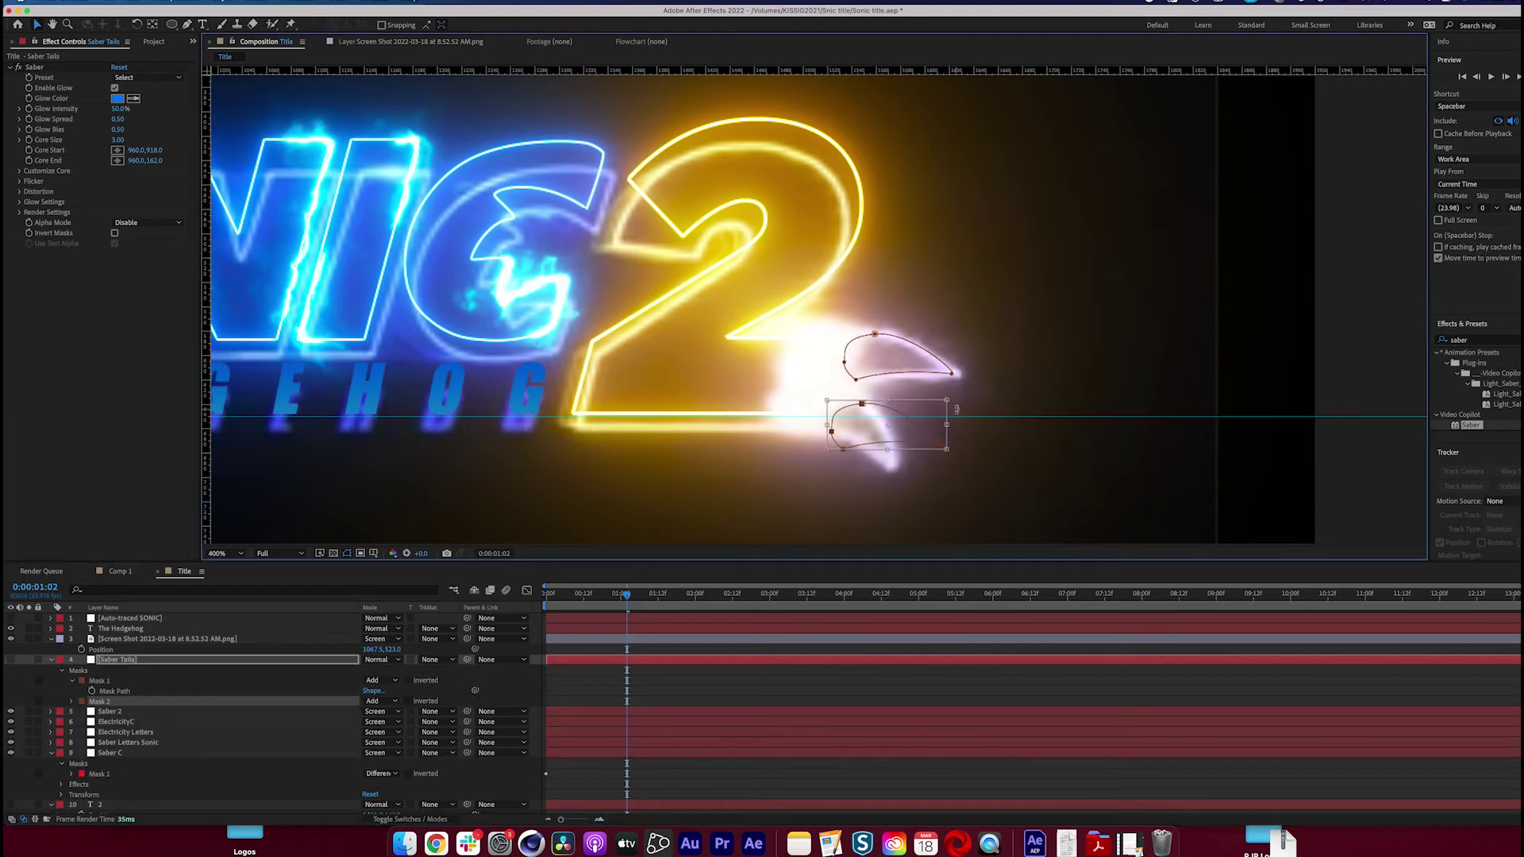
drag(957, 409, 951, 455)
click(183, 674)
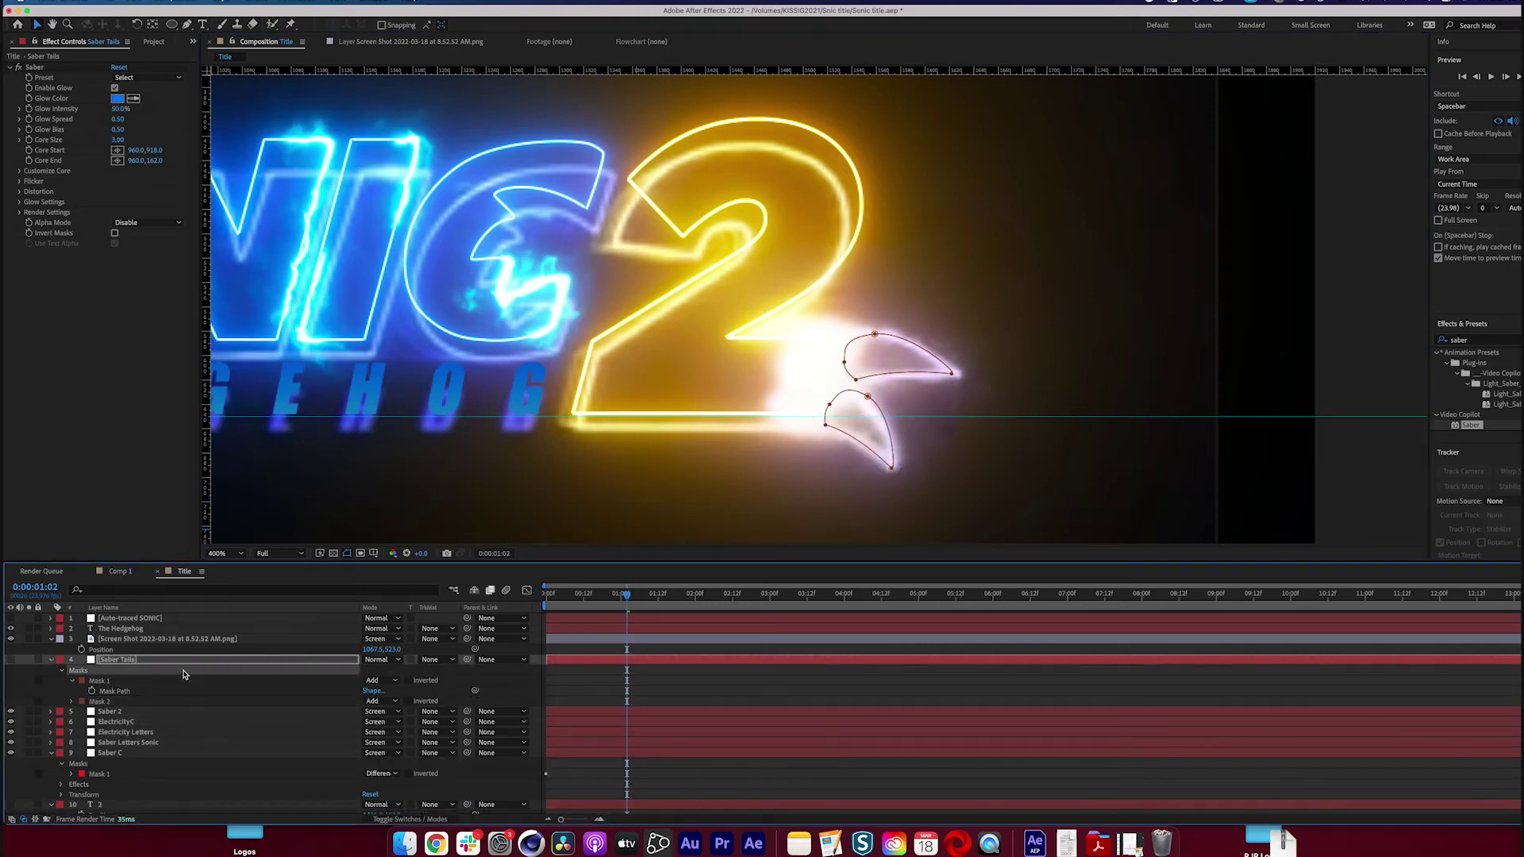
click(11, 660)
click(28, 659)
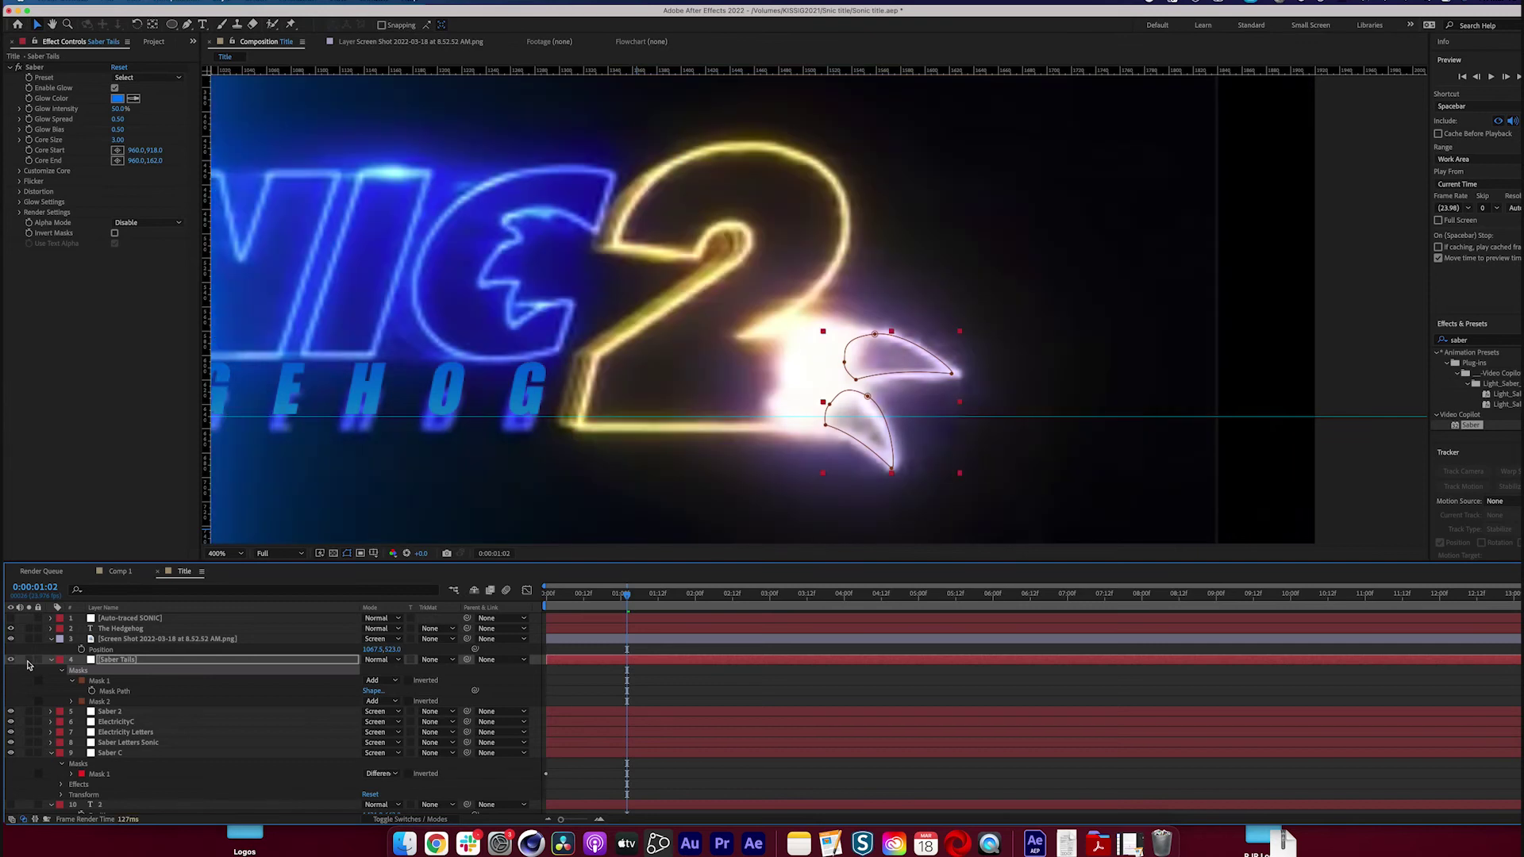
Solo the Saber Tails layer and set its Saber Core Type to Layer Masks so the tail masks glow
click(642, 675)
click(142, 664)
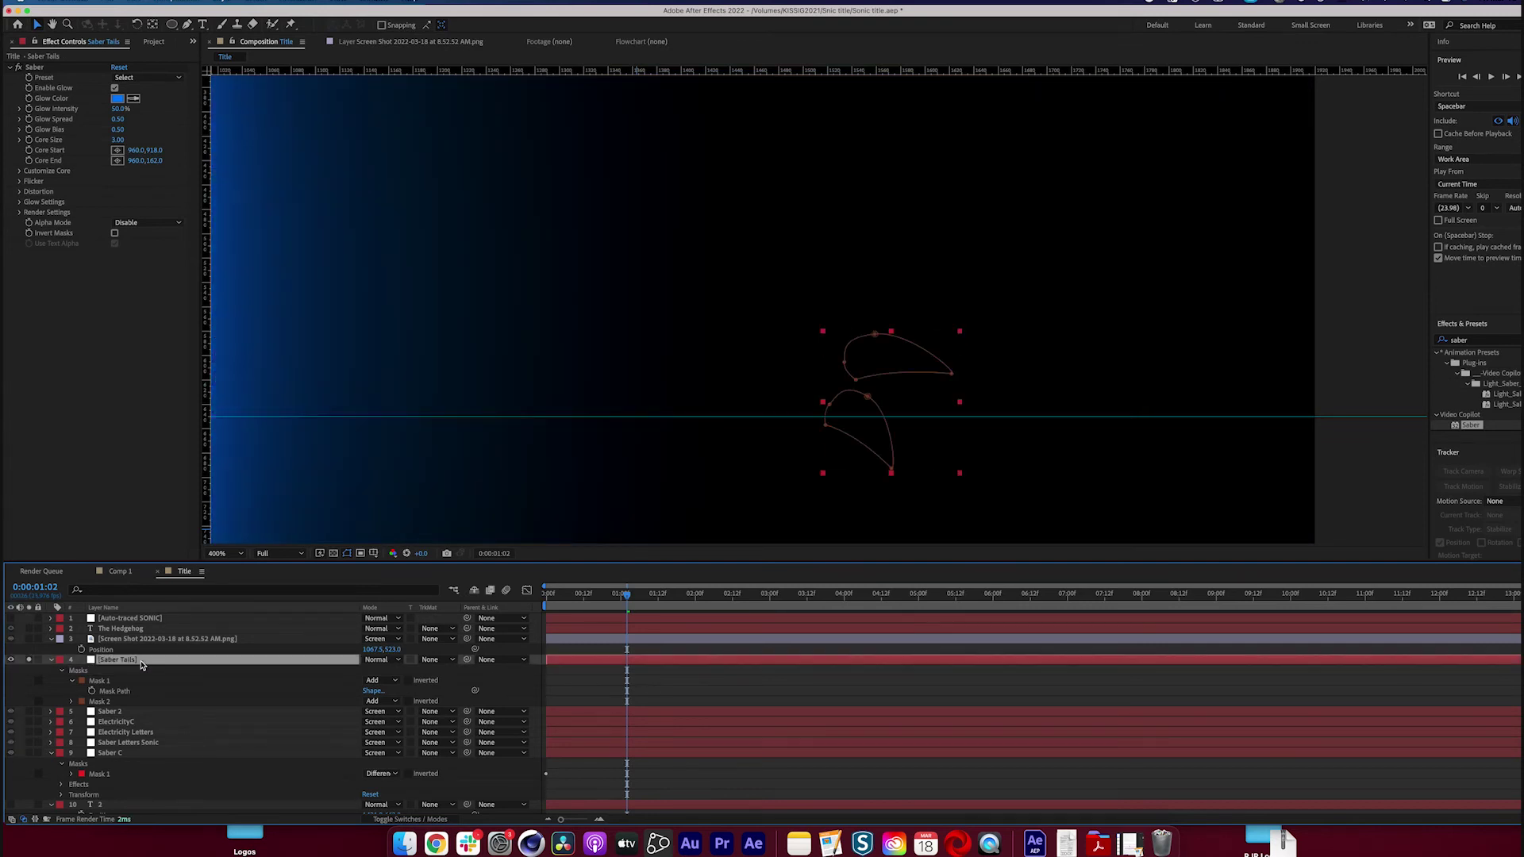
click(19, 181)
click(19, 171)
click(149, 181)
click(154, 208)
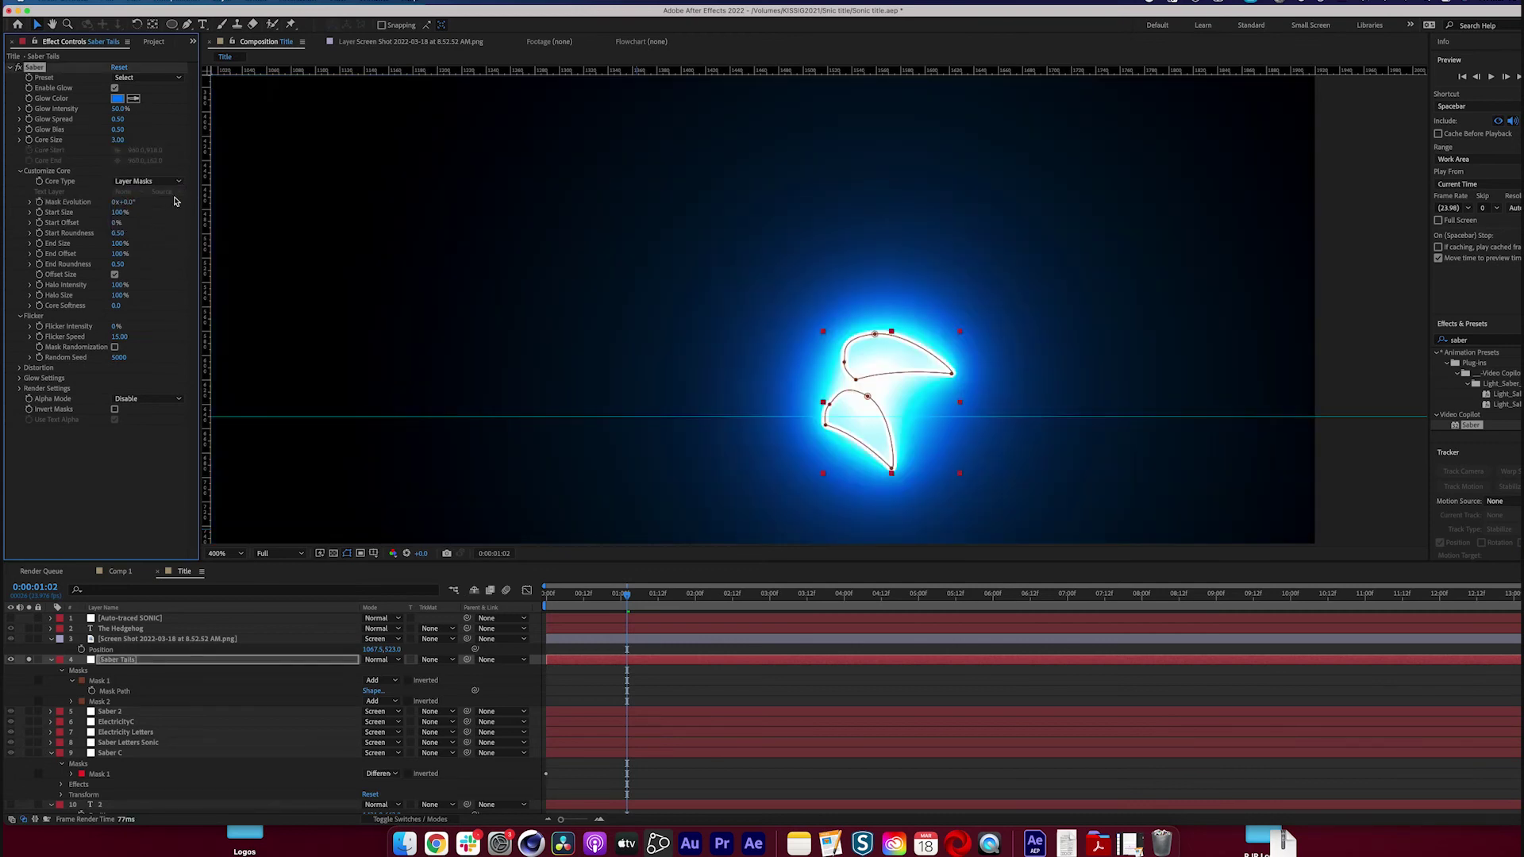
Change the tails' Saber Glow Color to a very pale pink and set the Core Size to 1.50
click(119, 98)
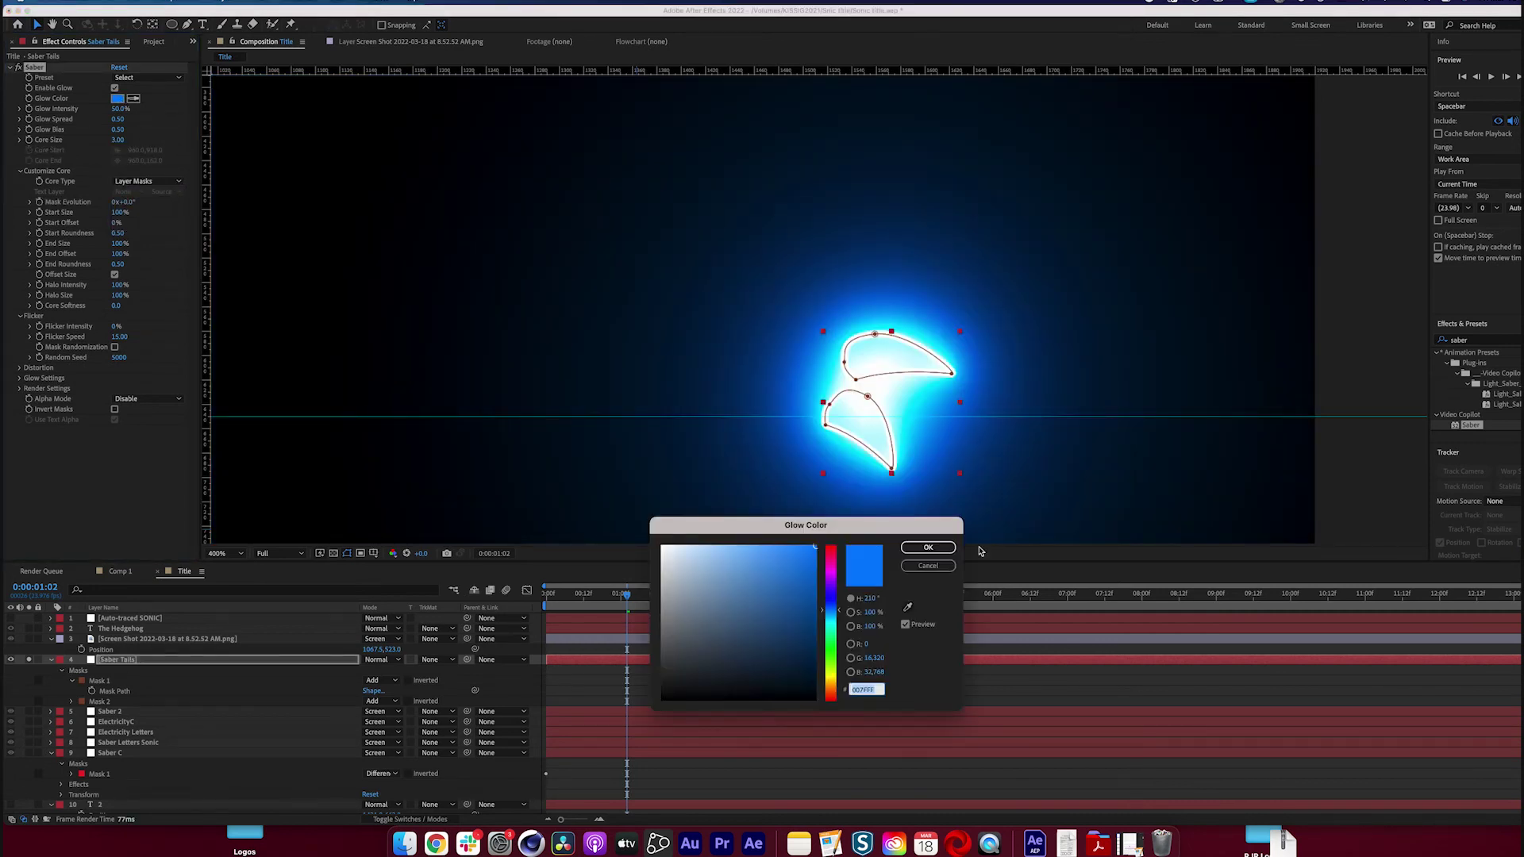
drag(823, 634, 838, 703)
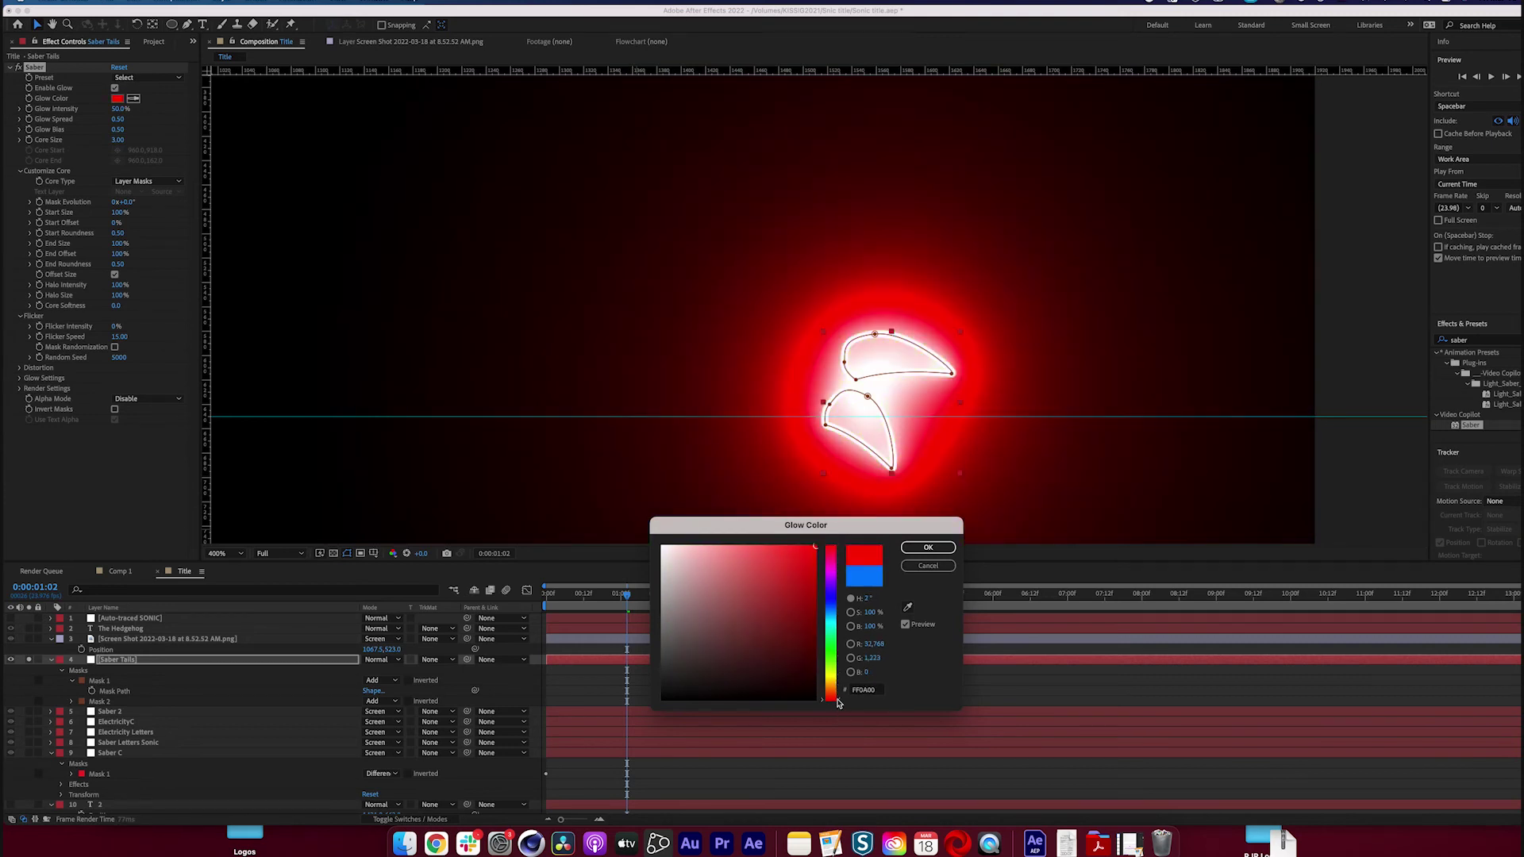
drag(725, 575, 669, 525)
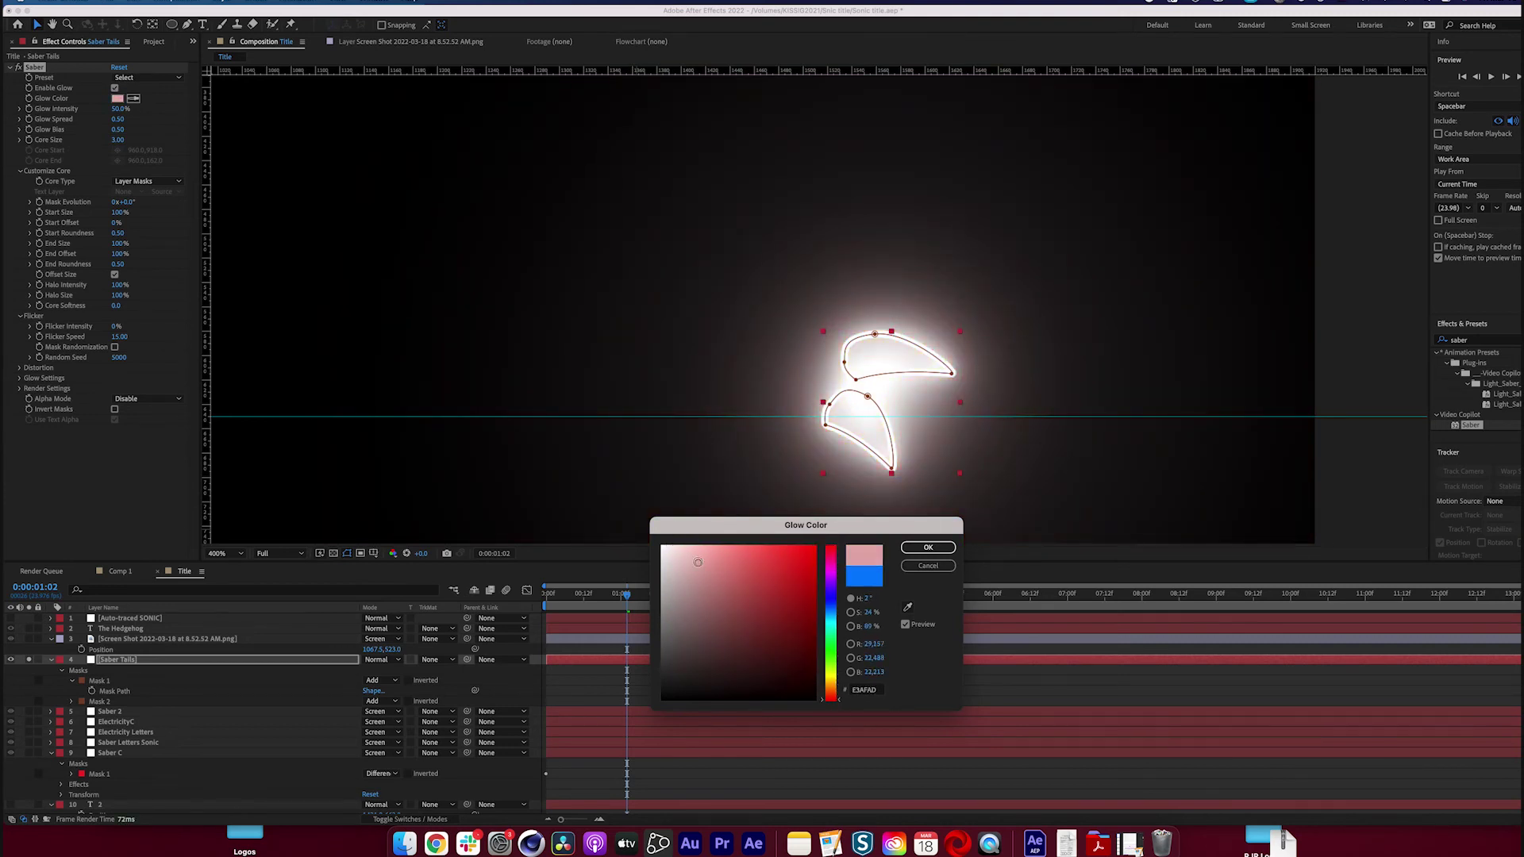
click(696, 547)
key(Return)
mouse_move(119, 139)
mouse_down()
mouse_move(93, 140)
mouse_move(107, 139)
mouse_up()
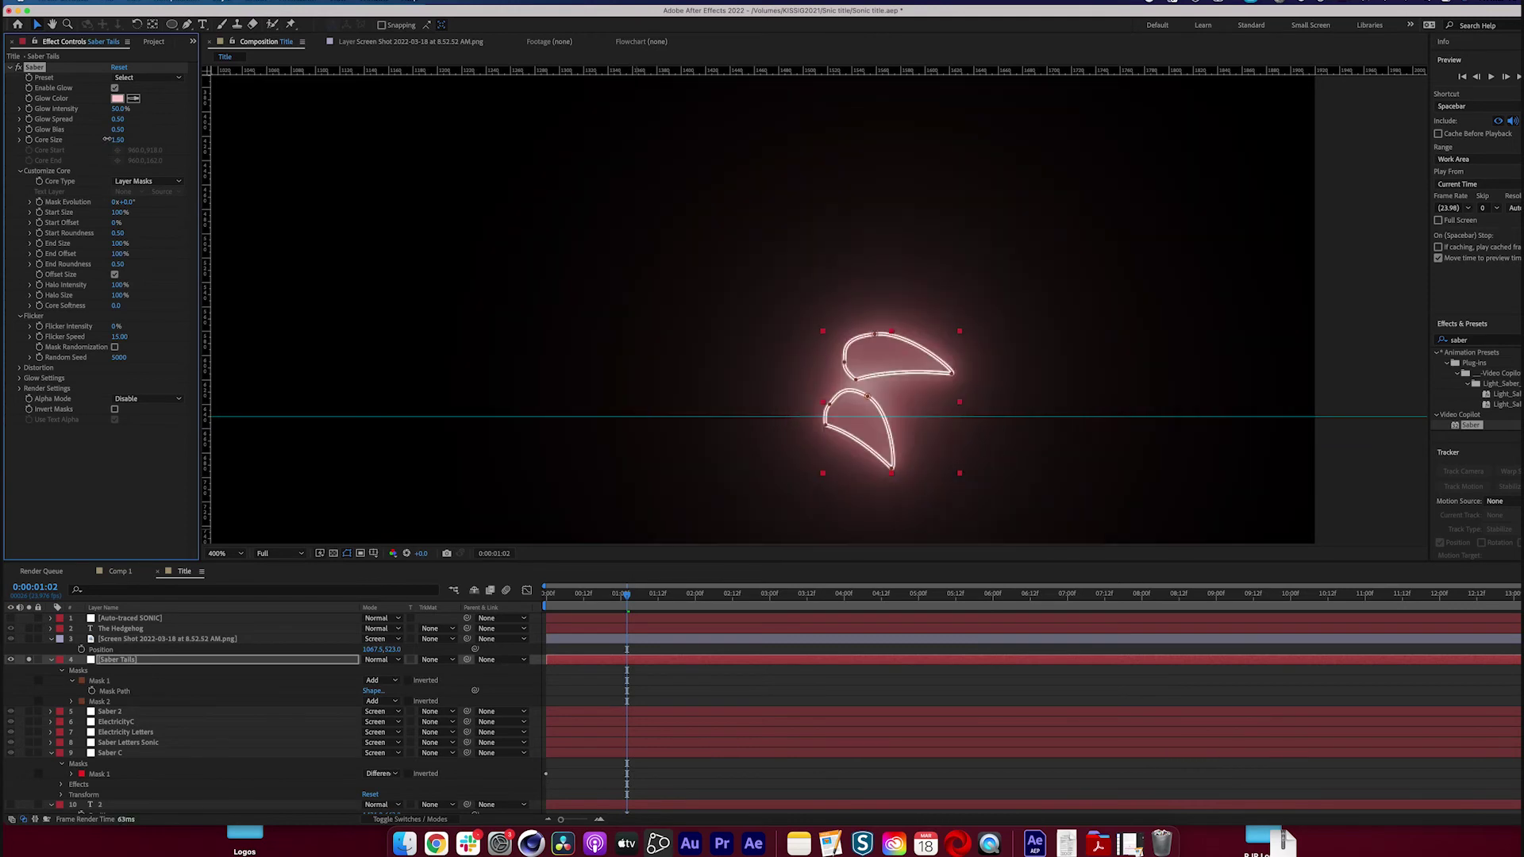
Turn off solo for Saber Tails and set its blending mode to Screen
click(692, 698)
scroll(735, 432, down, 2)
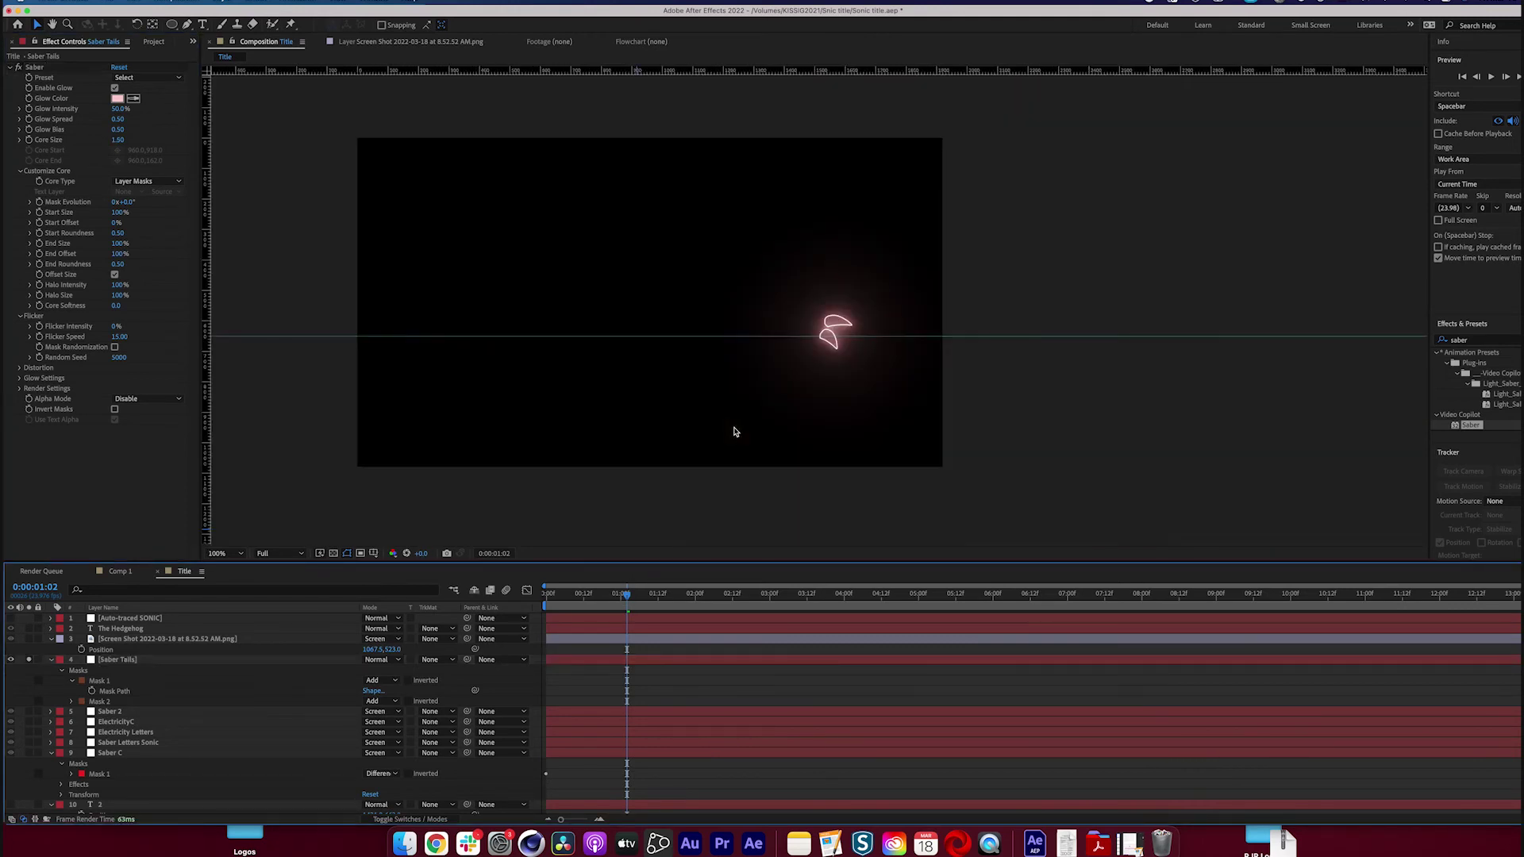
scroll(734, 432, up, 1)
click(381, 660)
click(397, 472)
Shift the Saber Tails layer left to position about 941, 536 so the tails overlap the lower end of the 2
click(148, 664)
key(p)
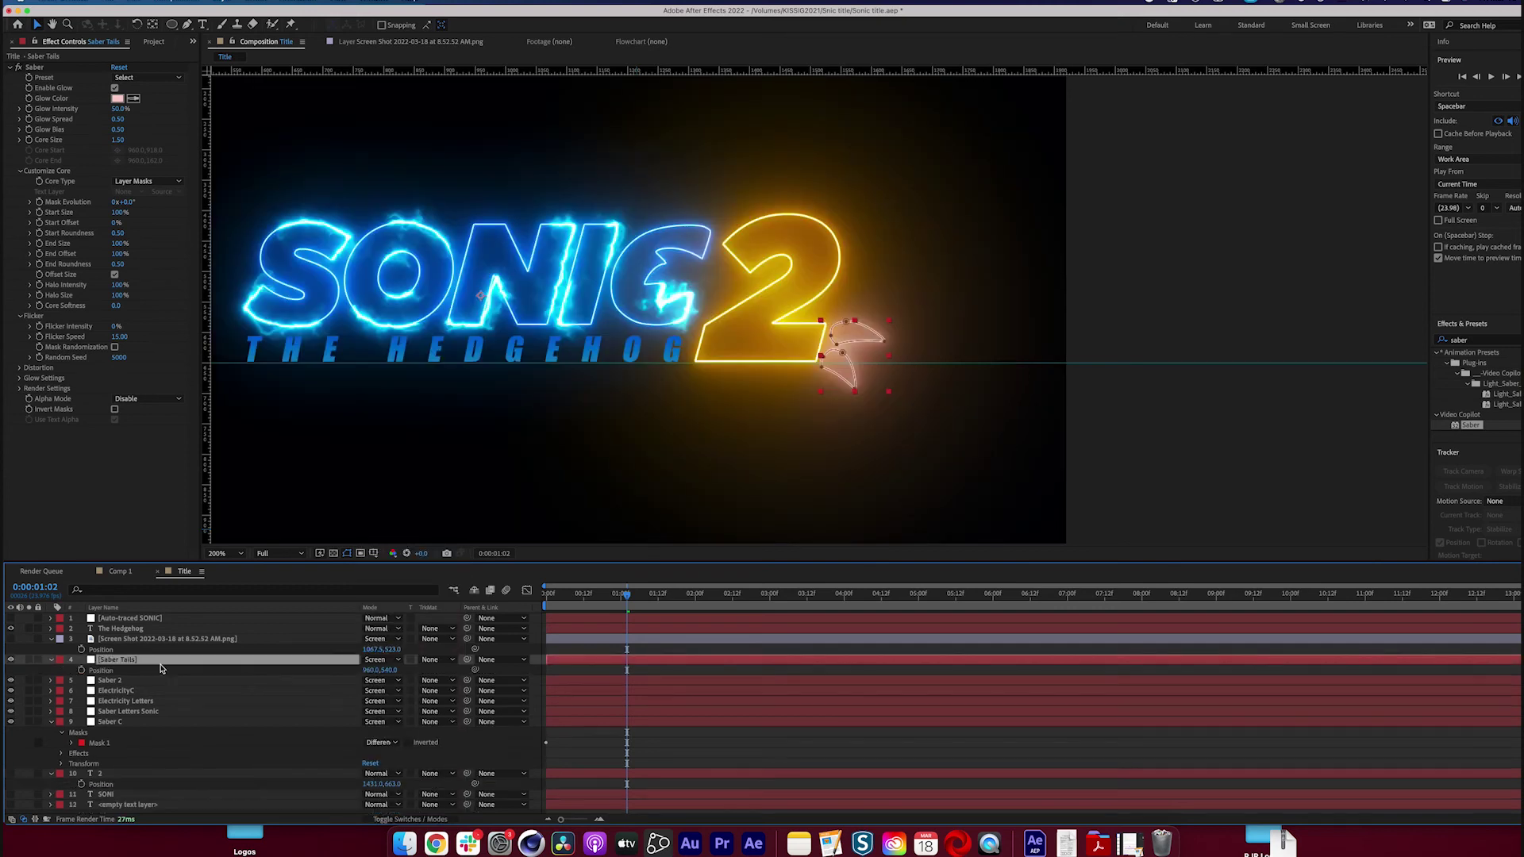
mouse_move(381, 670)
mouse_down()
mouse_move(359, 670)
mouse_move(381, 670)
mouse_up()
click(721, 749)
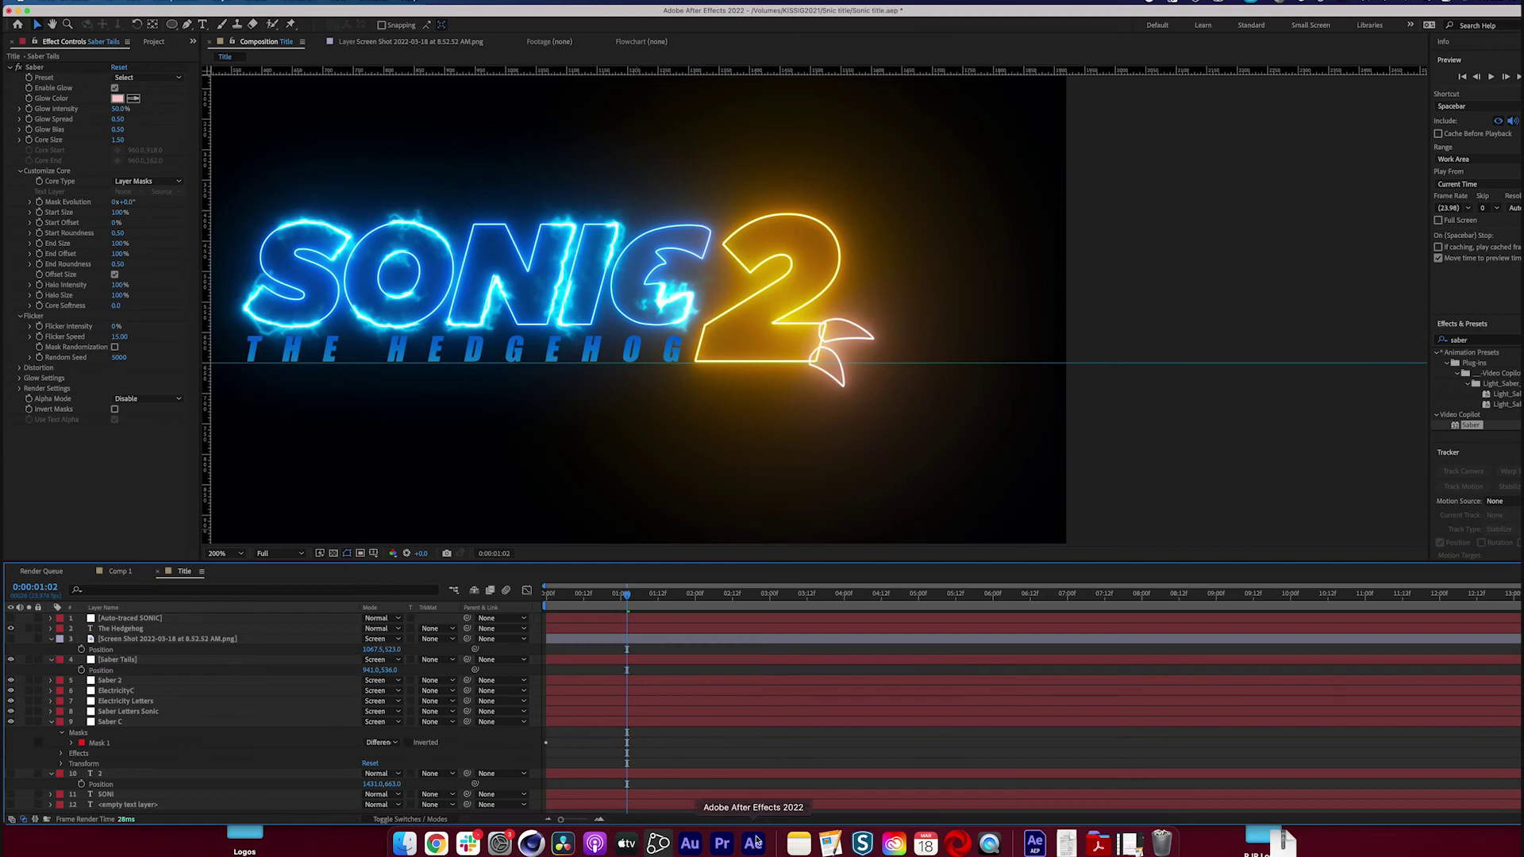
Examine the tails against the title, briefly showing the reference screenshot for comparison and hiding it again
scroll(753, 425, up, 1)
scroll(753, 426, down, 2)
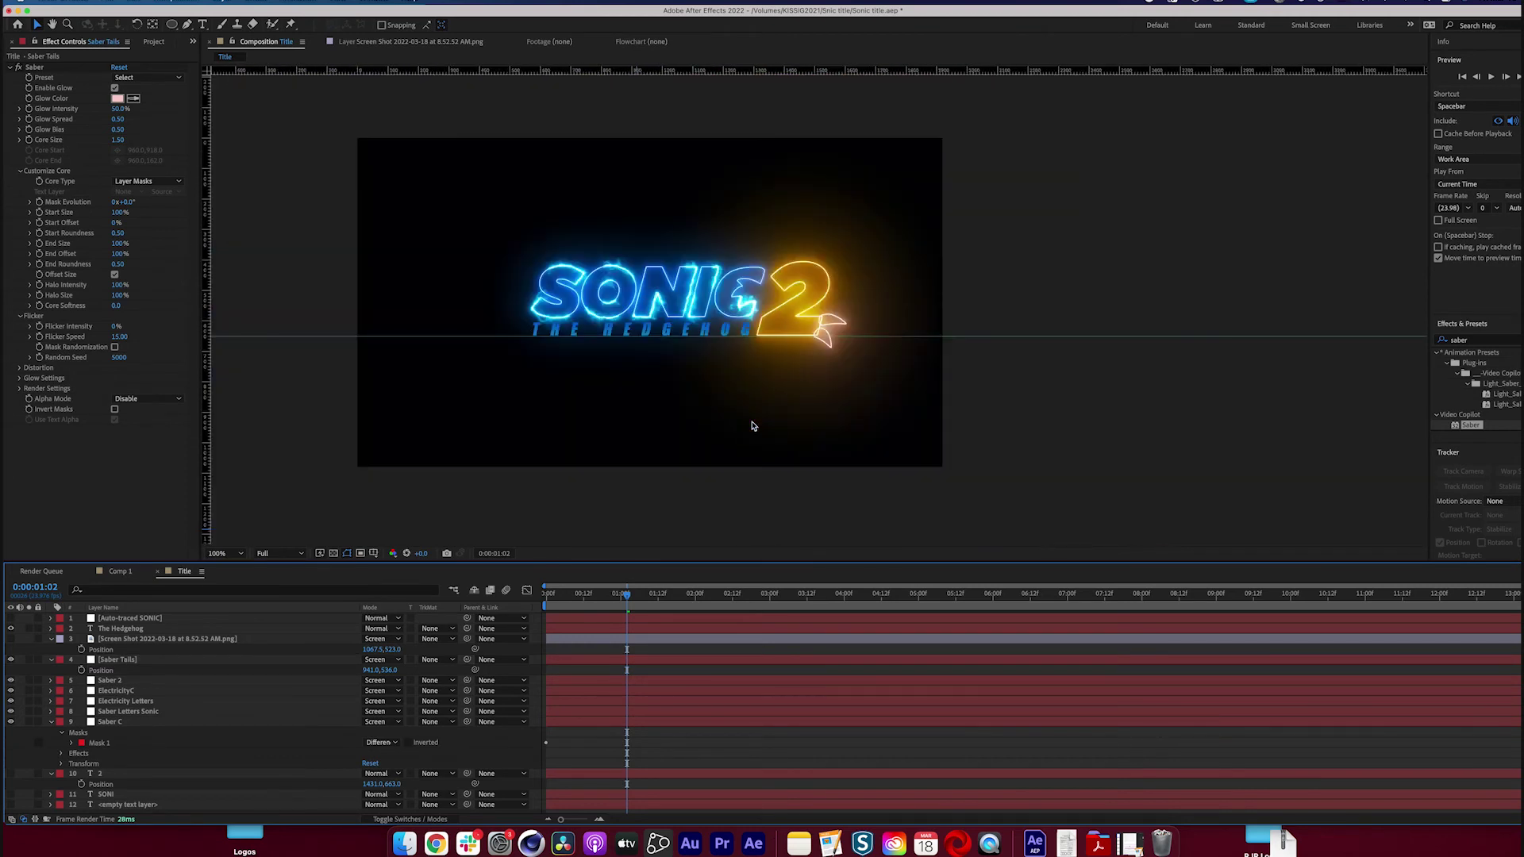
scroll(752, 427, up, 2)
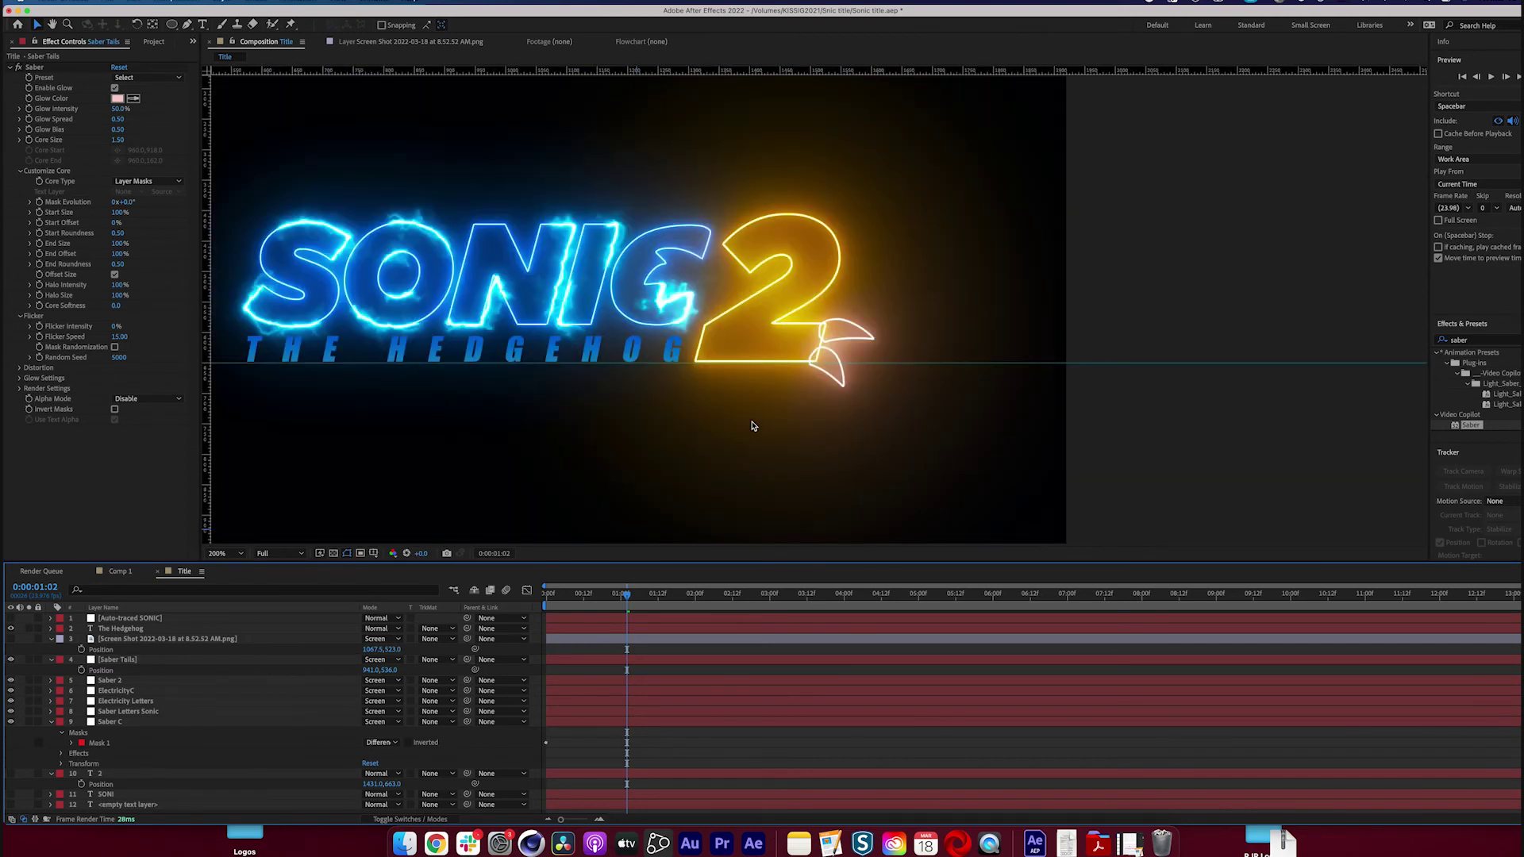
click(166, 642)
click(11, 639)
key(period)
click(27, 639)
click(27, 639)
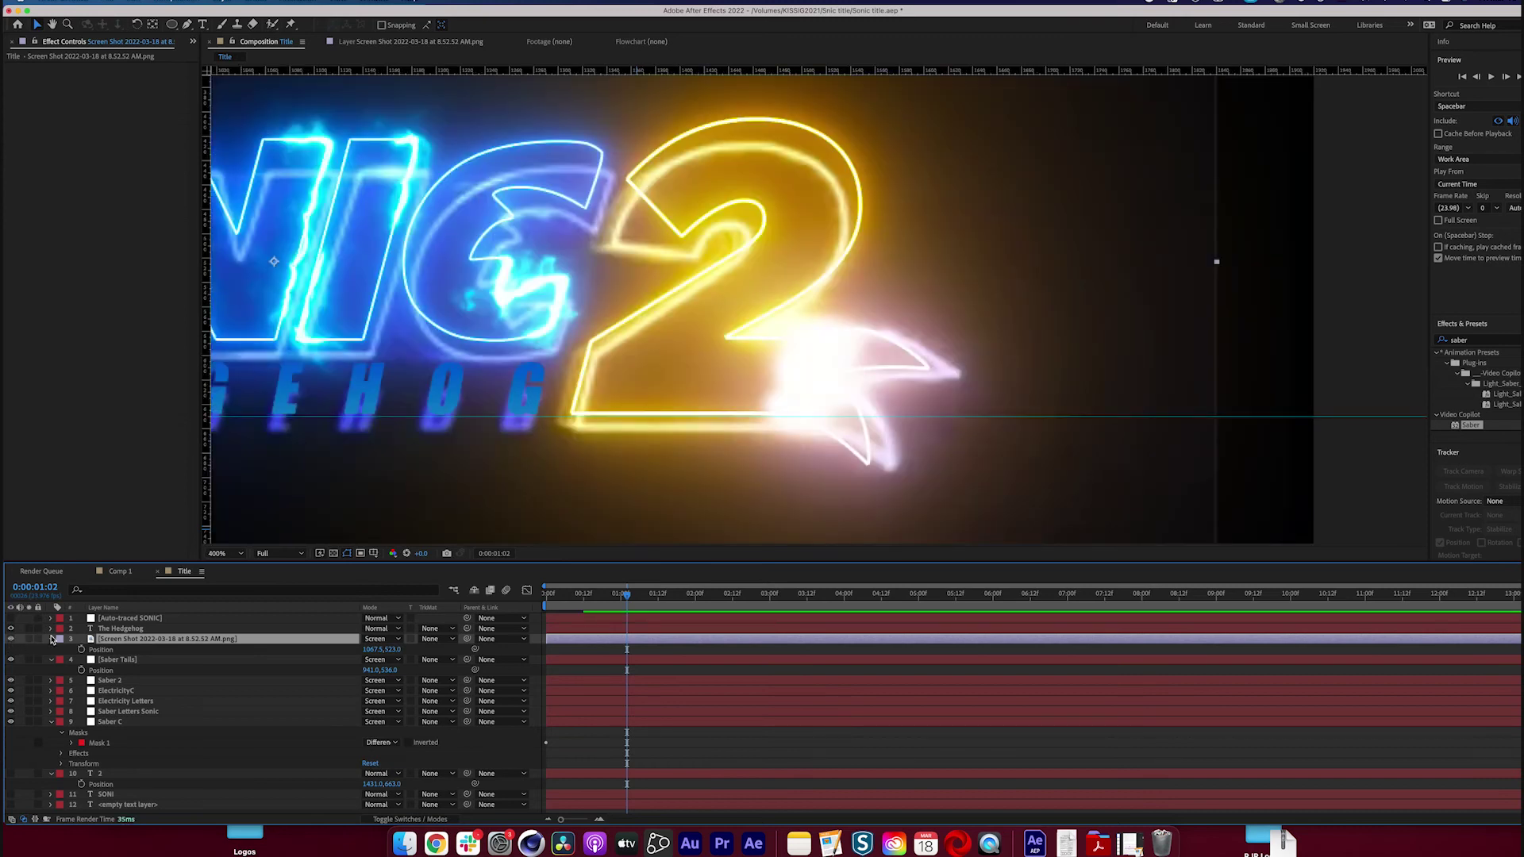
click(11, 639)
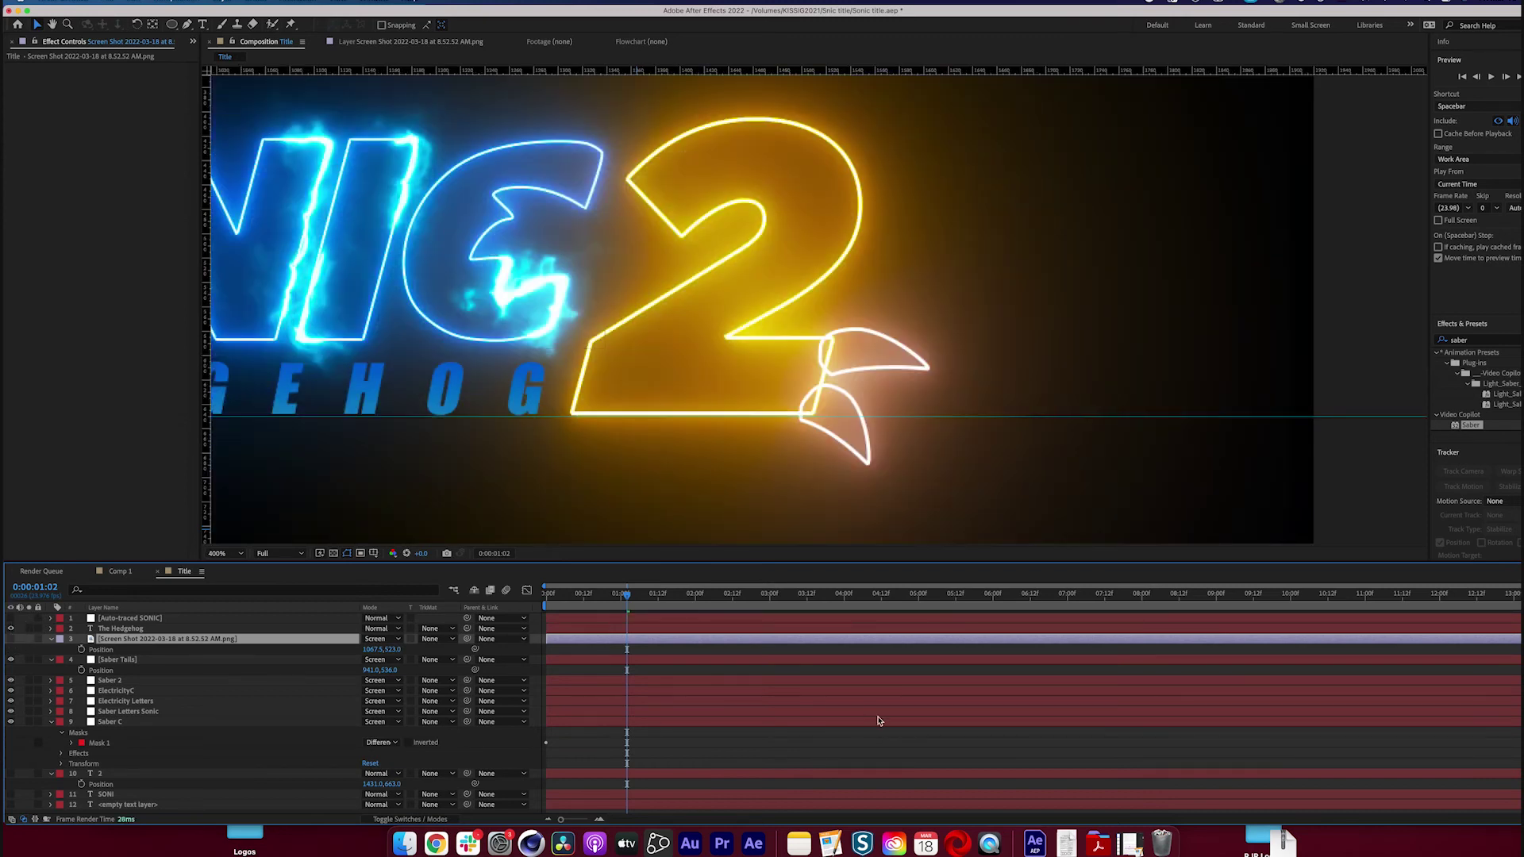
Create a composition-sized solid in a very pale red above the reference screenshot layer, and hide it
click(216, 4)
mouse_move(238, 16)
click(399, 29)
click(830, 625)
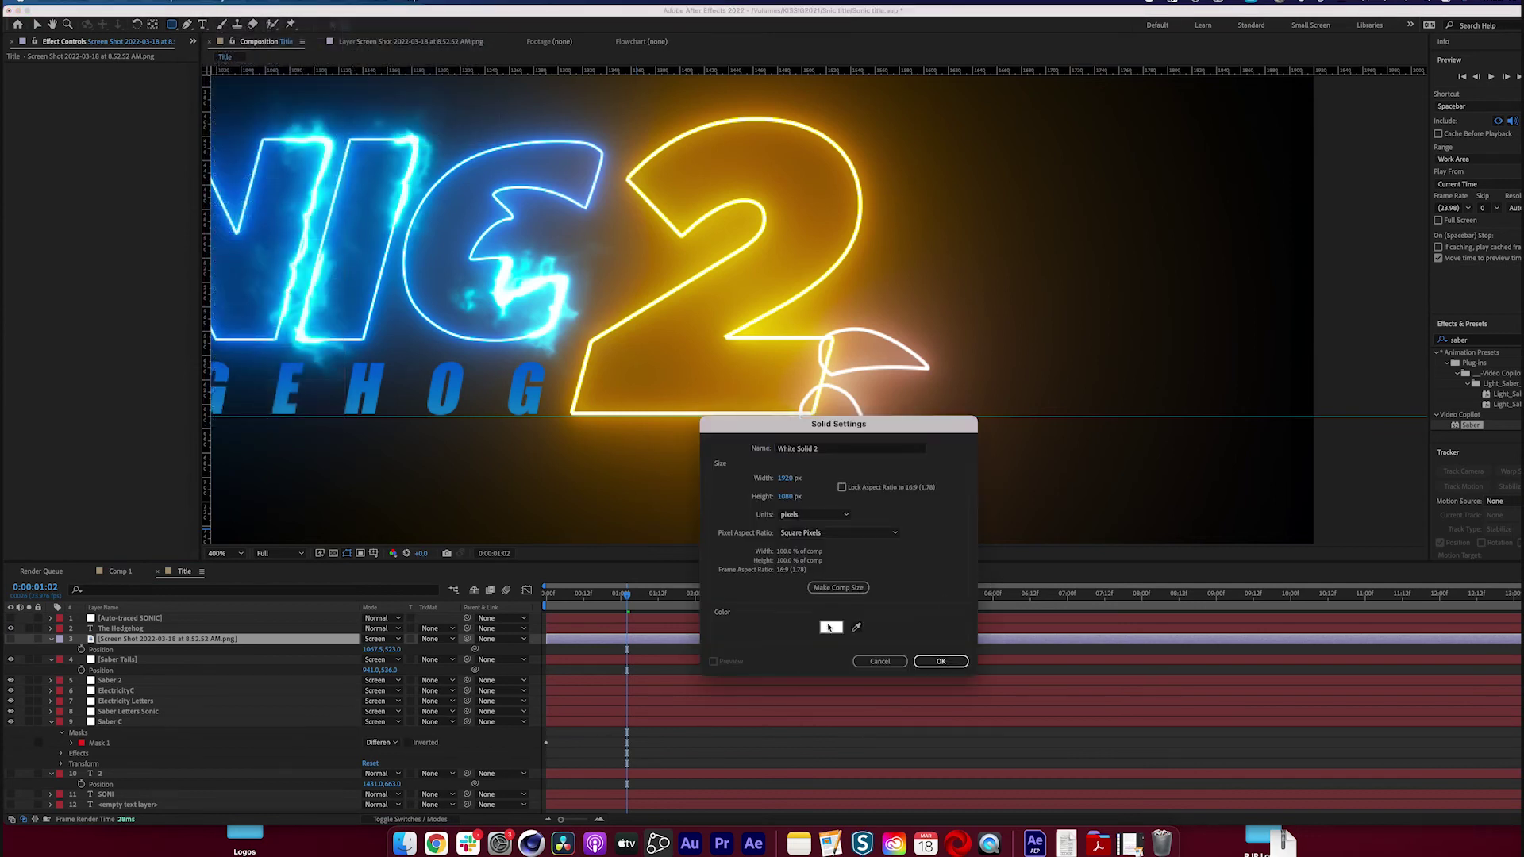
drag(706, 559, 673, 542)
click(832, 696)
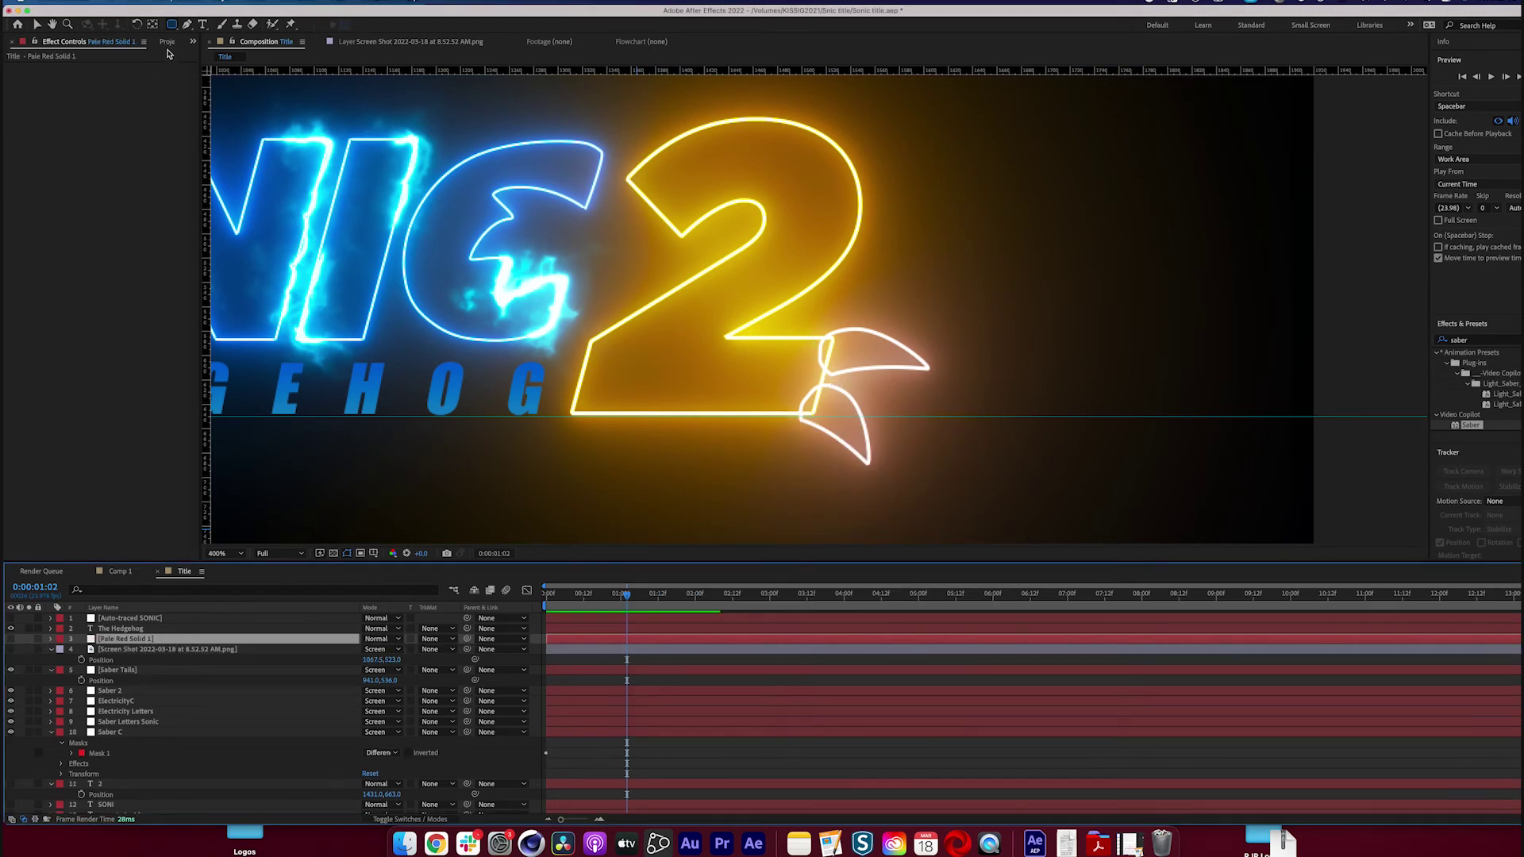
Draw a narrow rounded rectangle mask on the pale solid where the tails meet the 2, tilt it slightly, and show the solid
drag(171, 24, 208, 37)
mouse_move(793, 330)
mouse_down()
mouse_move(829, 427)
mouse_move(837, 330)
mouse_up()
double_click(811, 329)
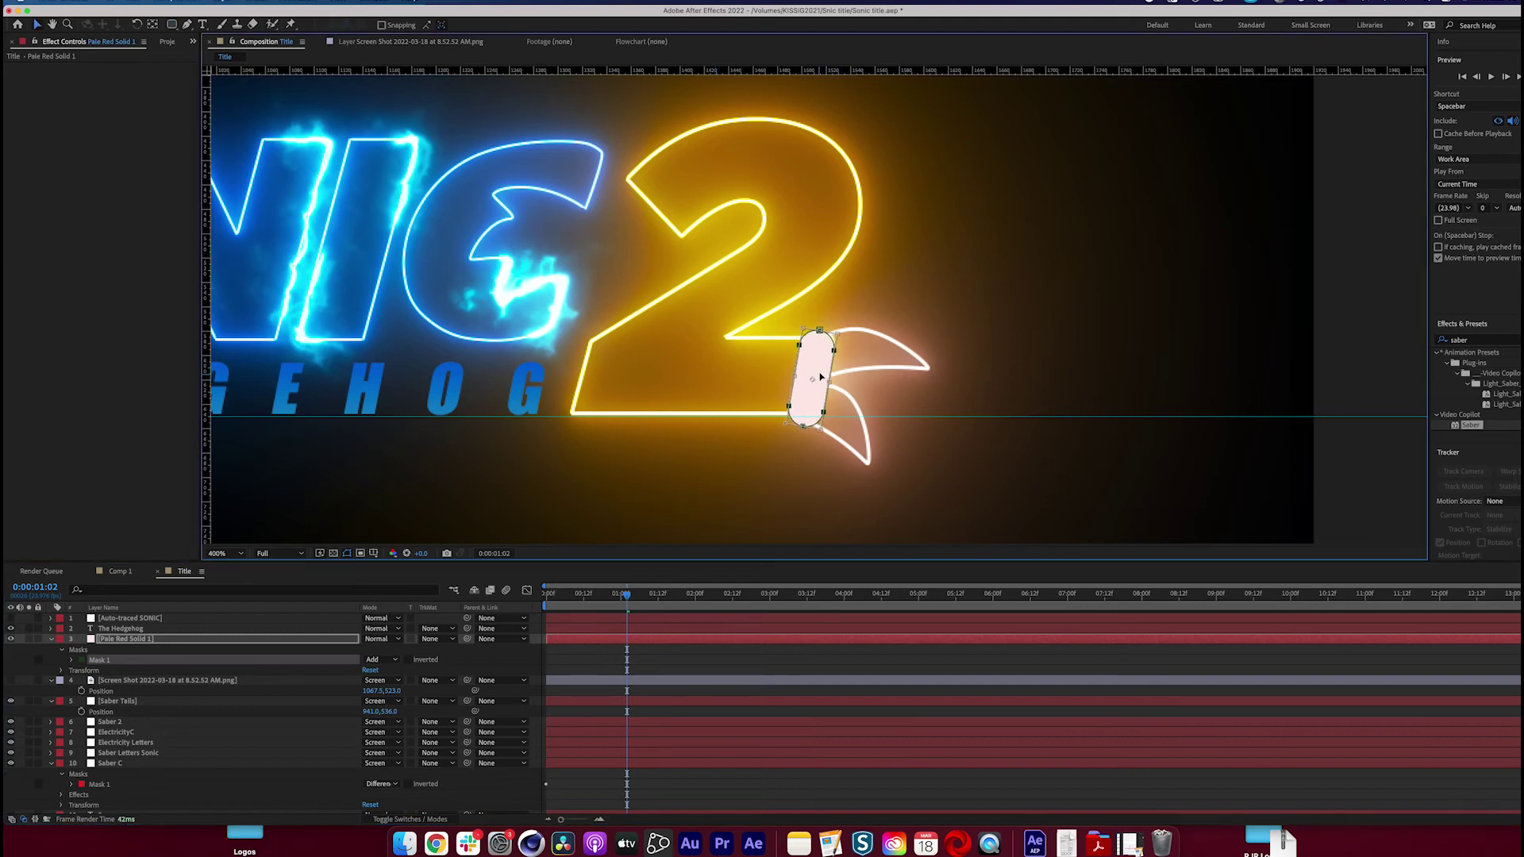
Set the solid's mask feather to 17 pixels and expand the mask slightly
click(71, 660)
drag(379, 680, 398, 680)
drag(368, 701, 373, 702)
drag(379, 681, 365, 680)
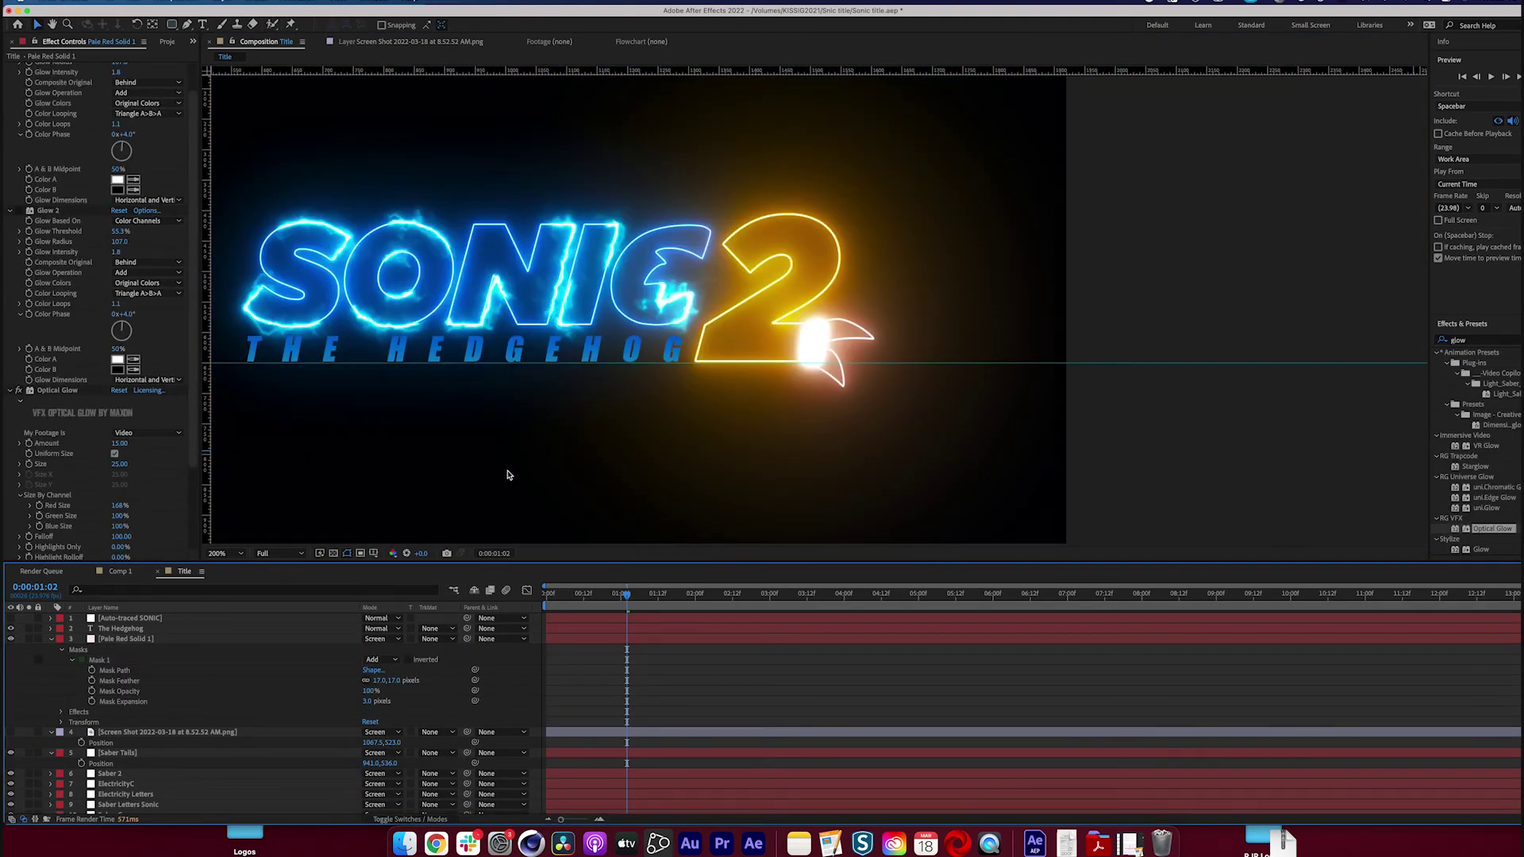
Reshape the lower end of the pale solid's mask by moving its bottom points slightly left
key(period)
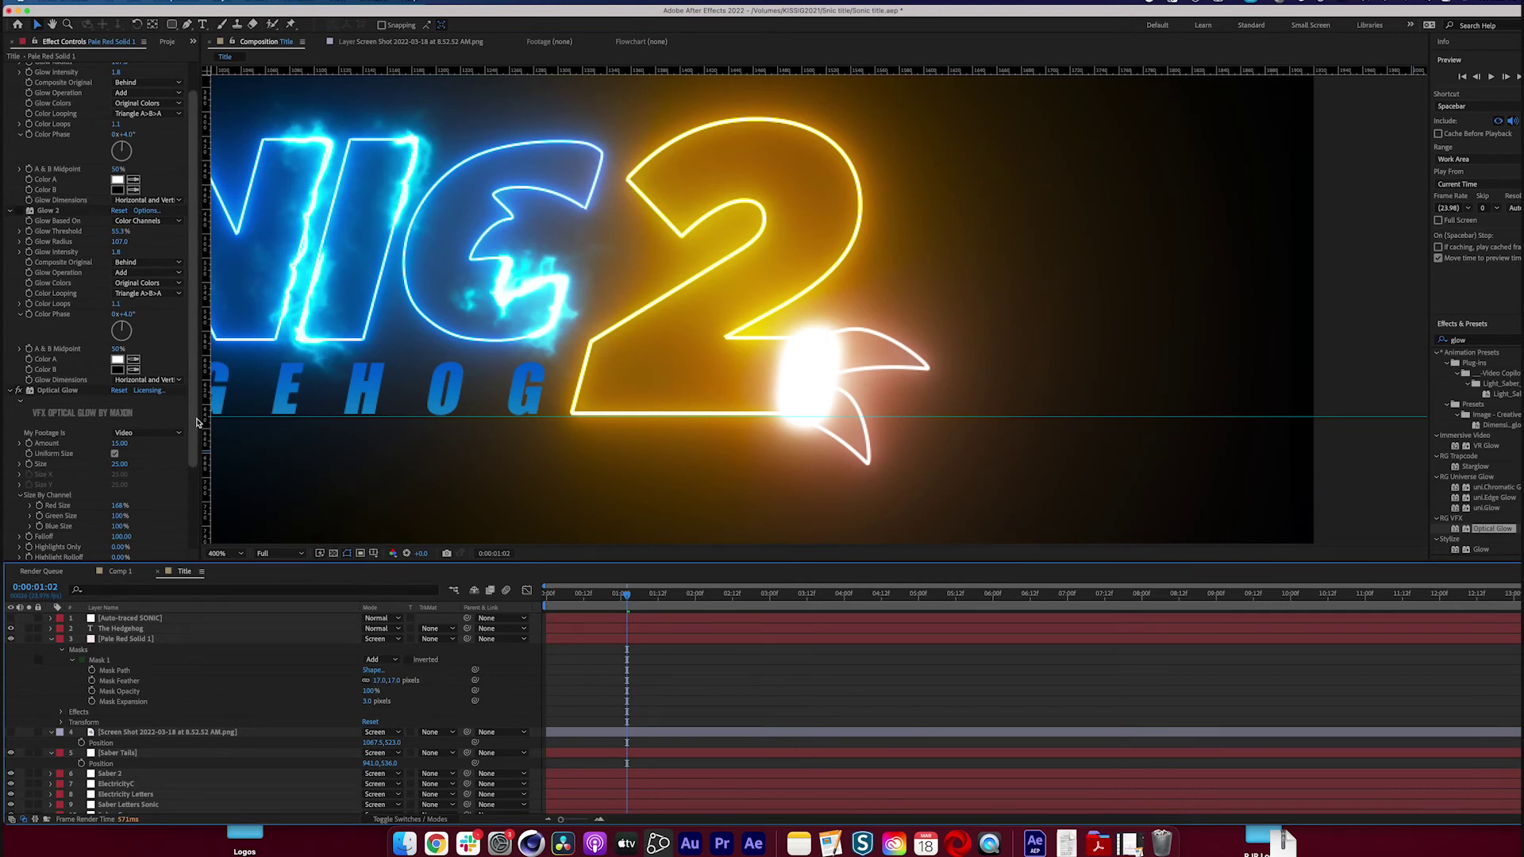
scroll(861, 459, down, 4)
scroll(862, 458, up, 2)
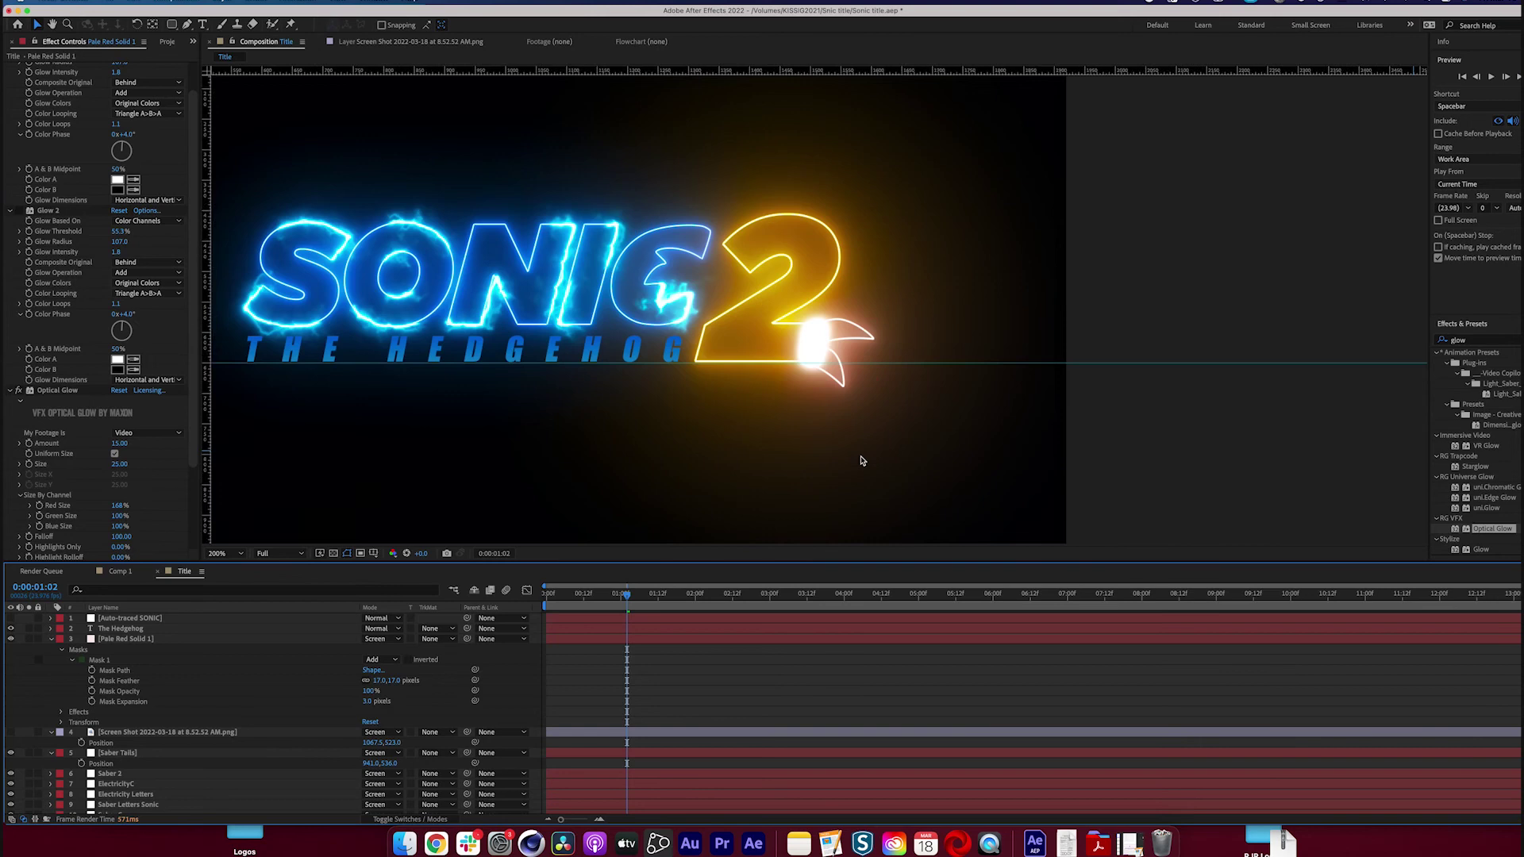
key(period)
click(822, 341)
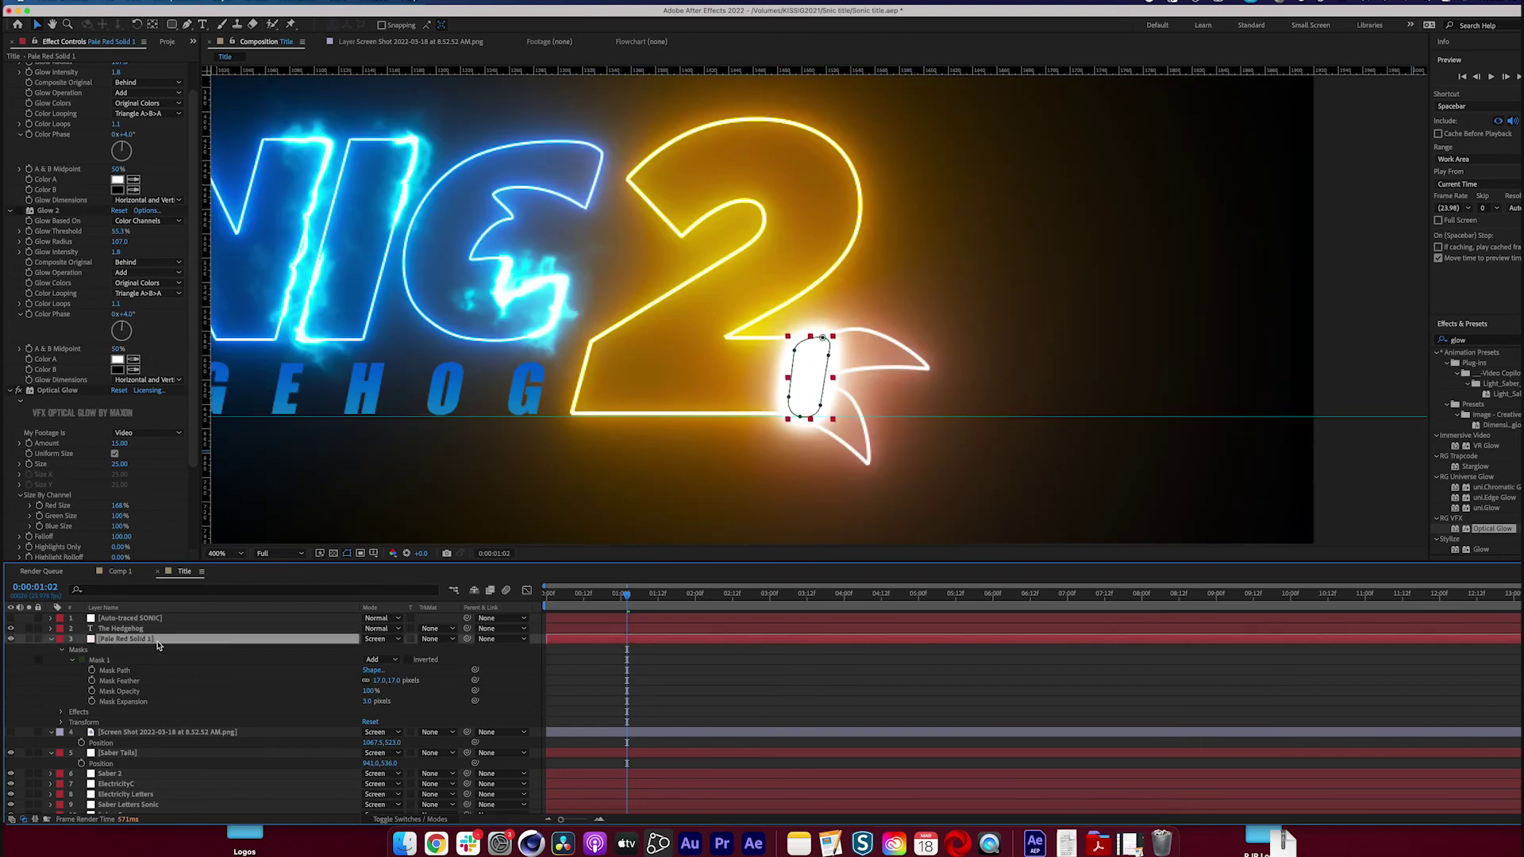
click(801, 417)
shift+click(820, 406)
drag(821, 407, 817, 407)
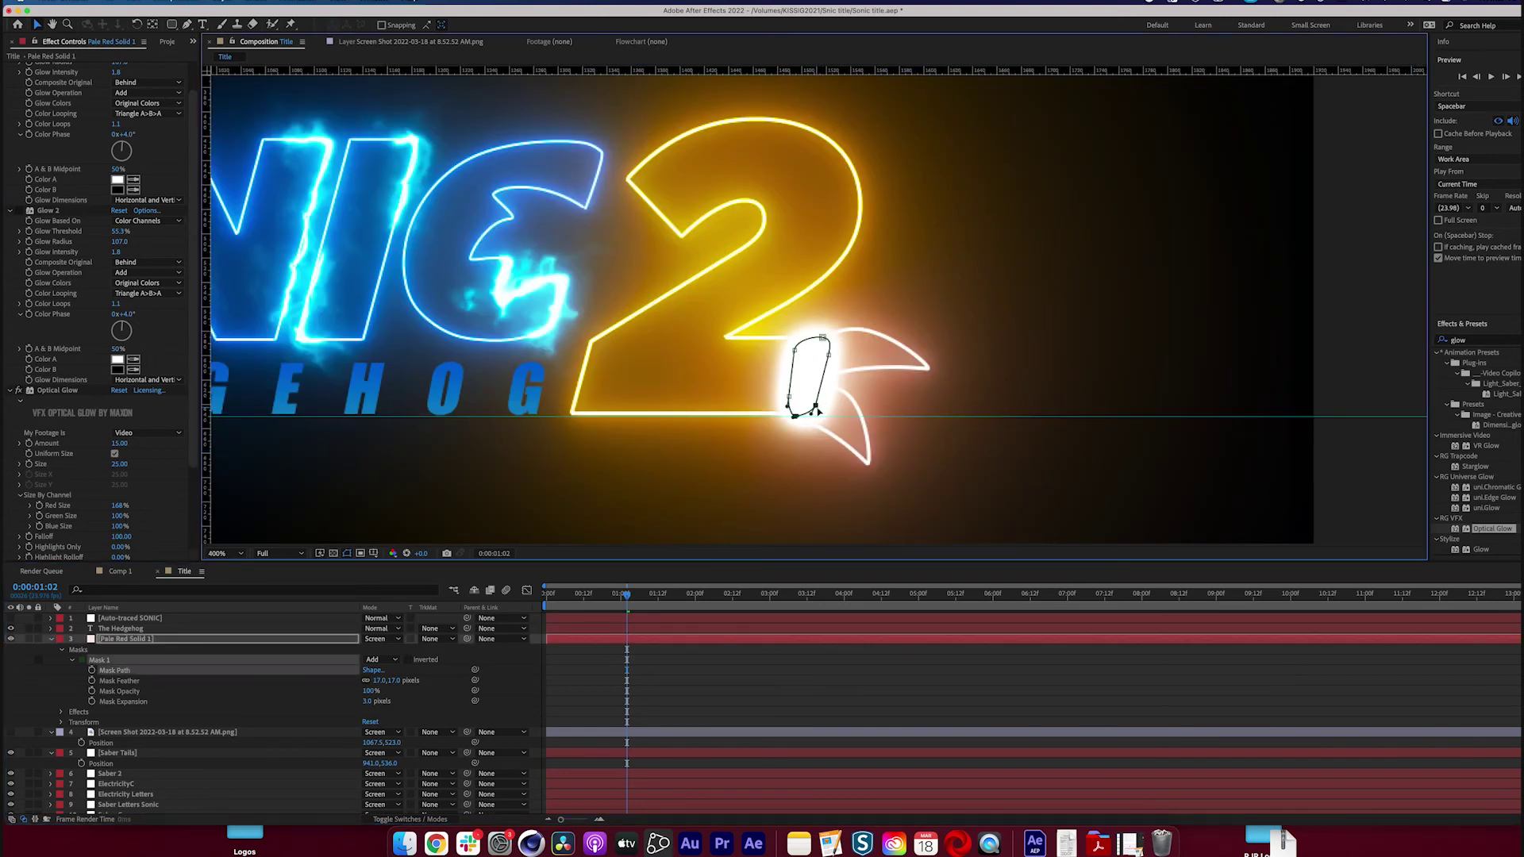
Compare the pale solid's glows by enabling Glow and Glow 2 and disabling Optical Glow
click(15, 376)
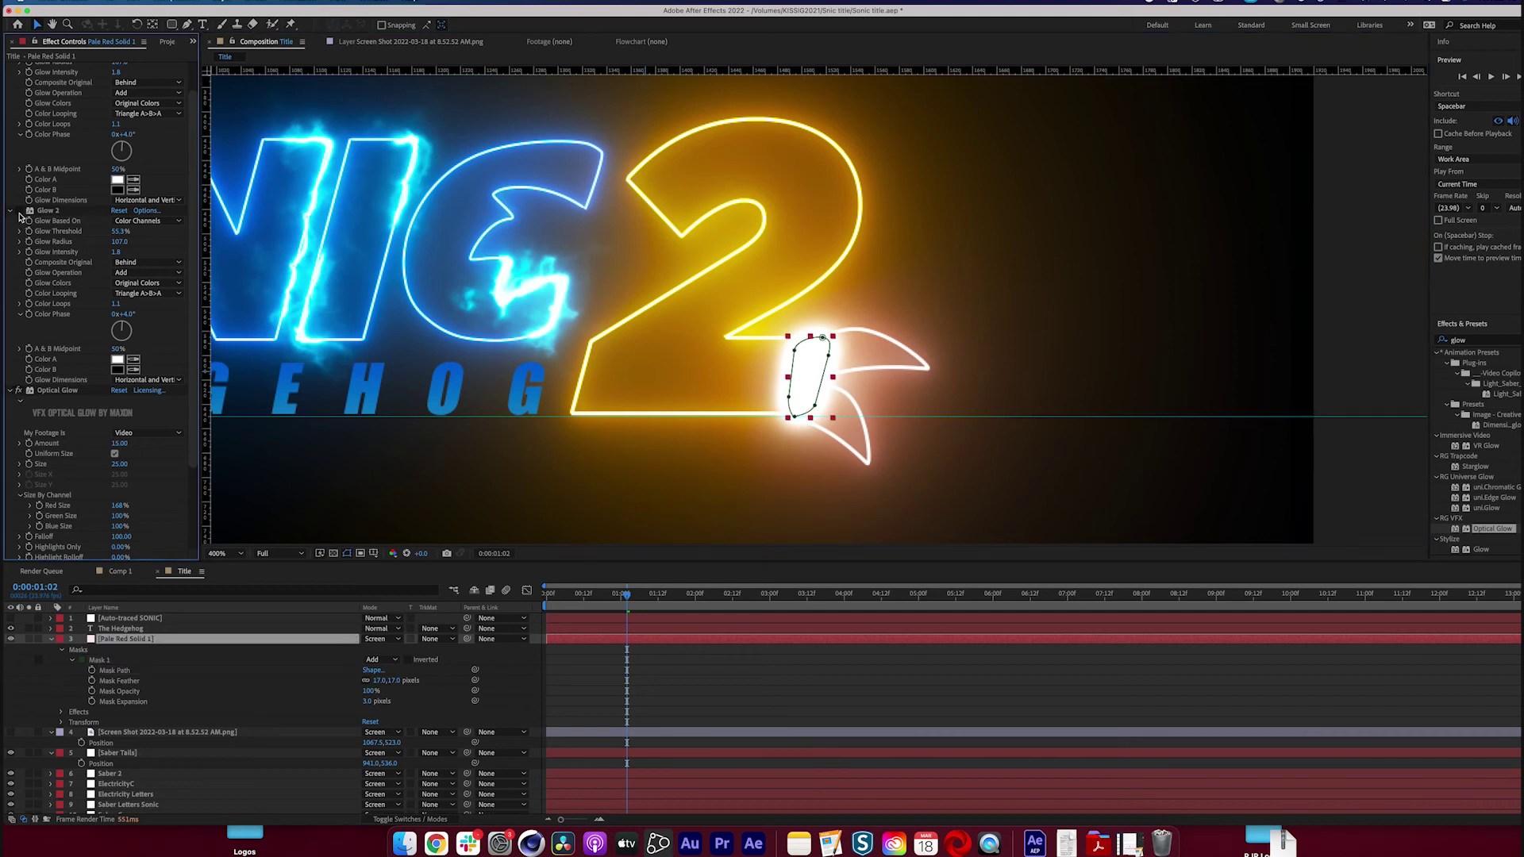
scroll(28, 87, up, 1)
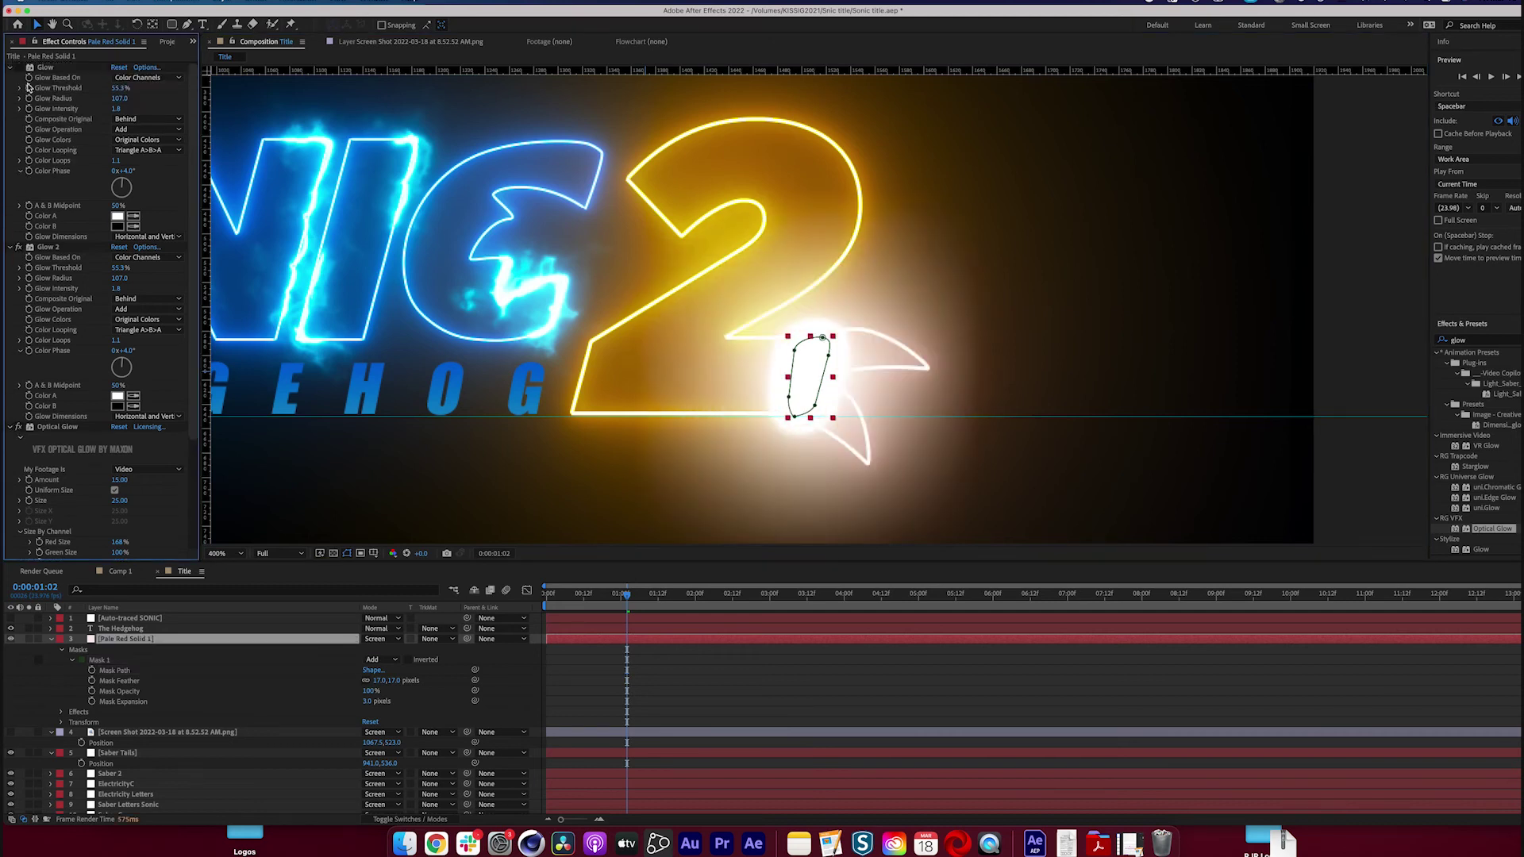
click(19, 68)
key(comma)
key(period)
click(16, 429)
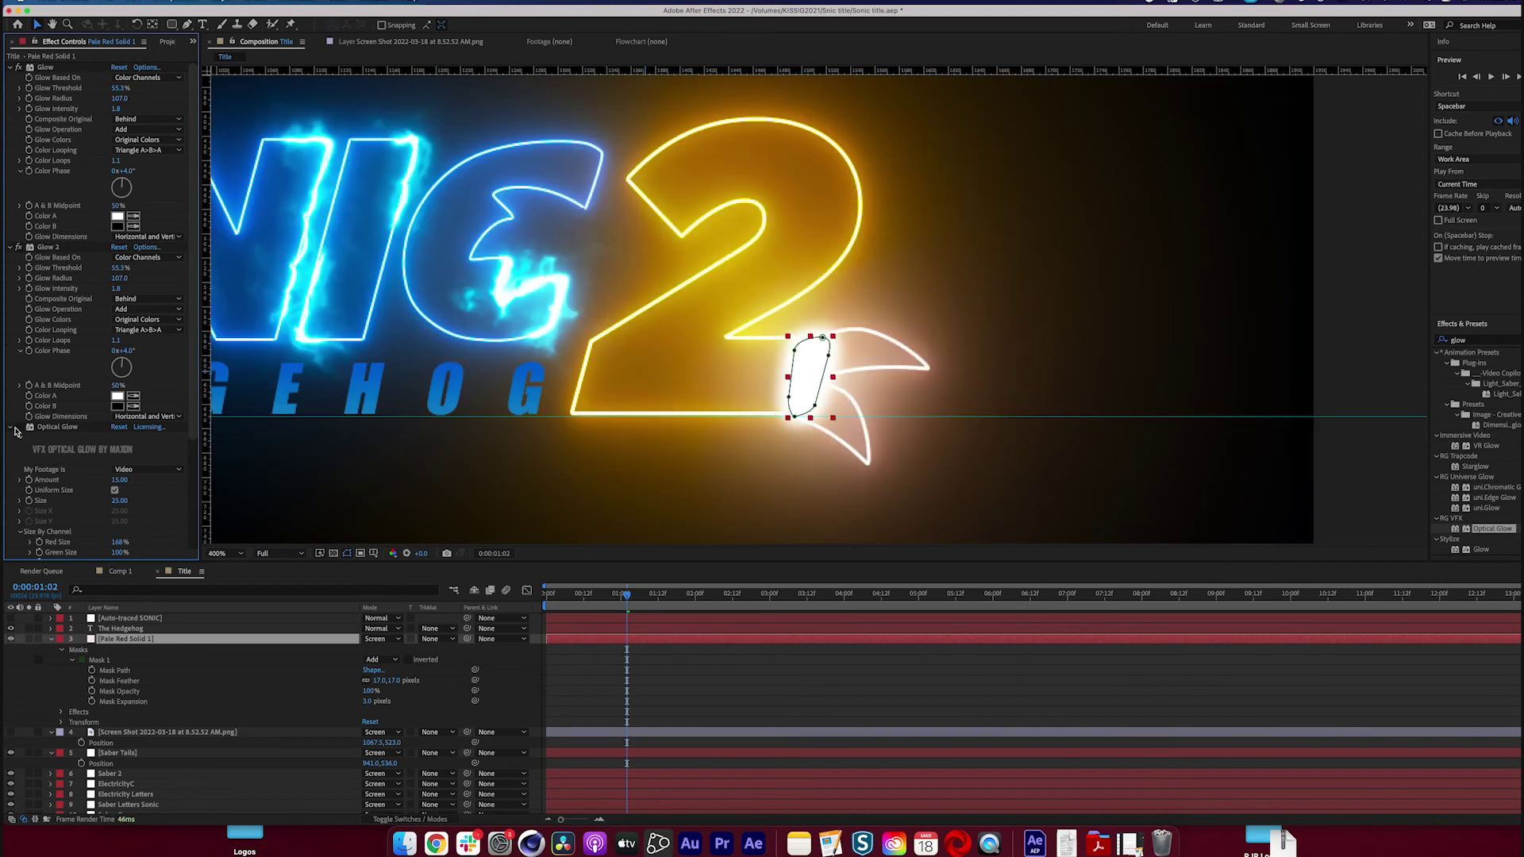
click(919, 671)
scroll(840, 500, down, 2)
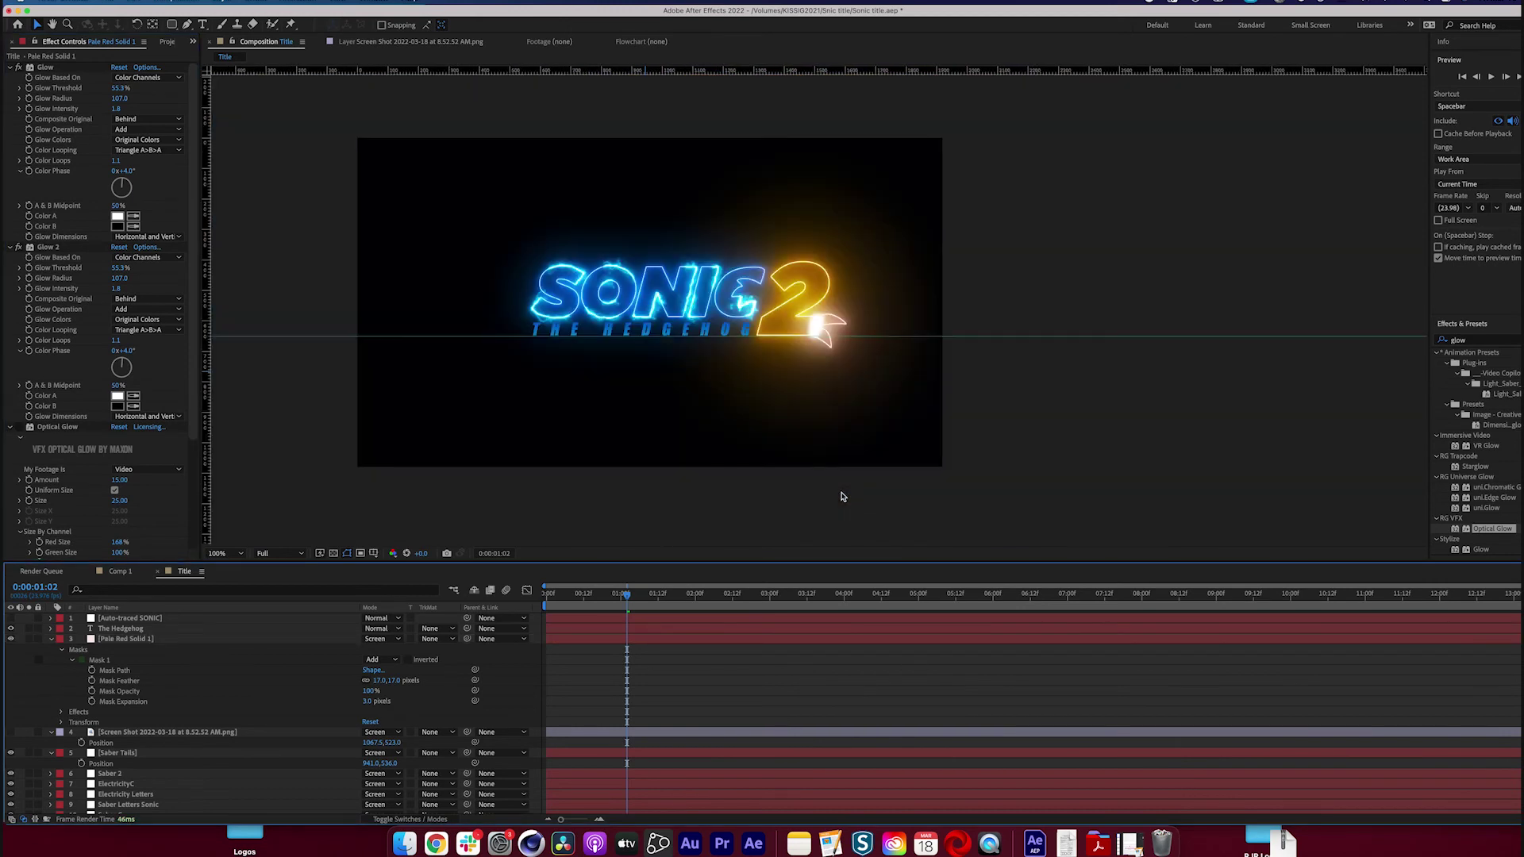
Disable Glow and Glow 2 on the pale solid and turn Optical Glow back on
click(19, 248)
click(19, 67)
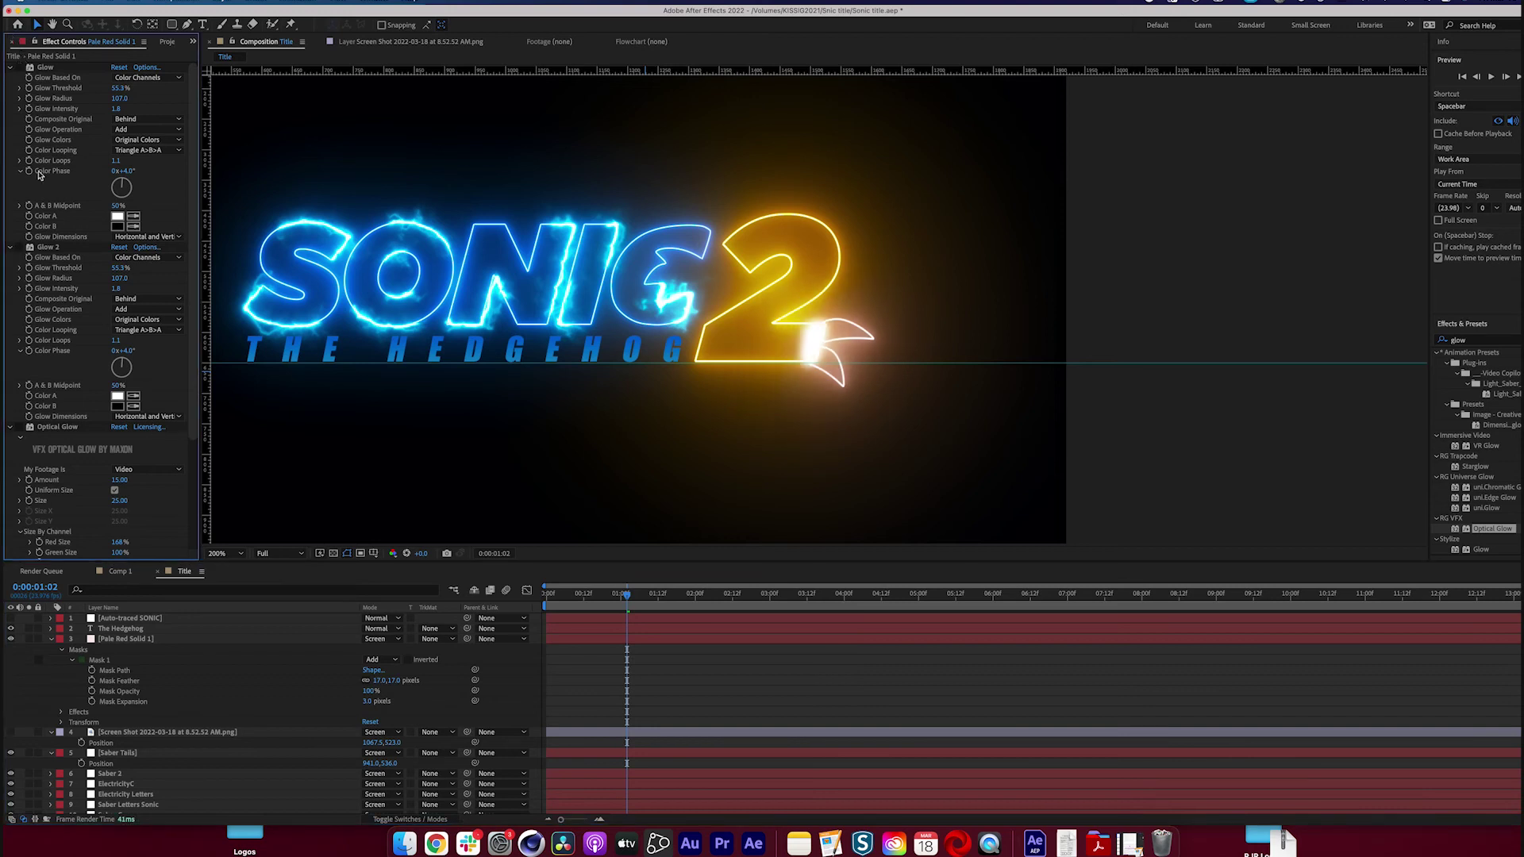
click(18, 428)
click(821, 673)
scroll(742, 473, down, 1)
scroll(742, 474, up, 3)
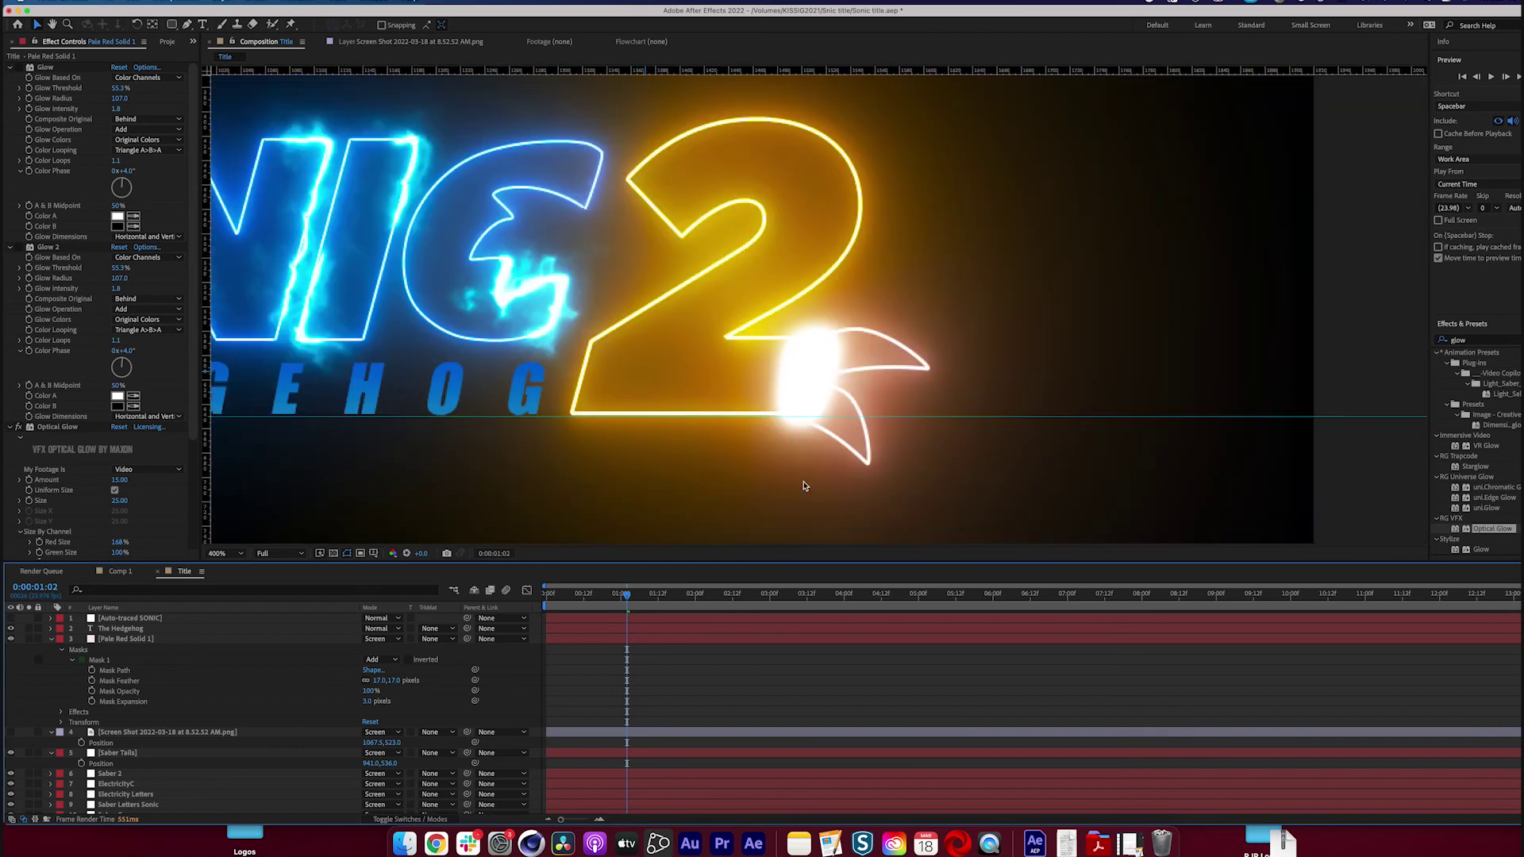
scroll(803, 485, down, 2)
scroll(804, 486, down, 1)
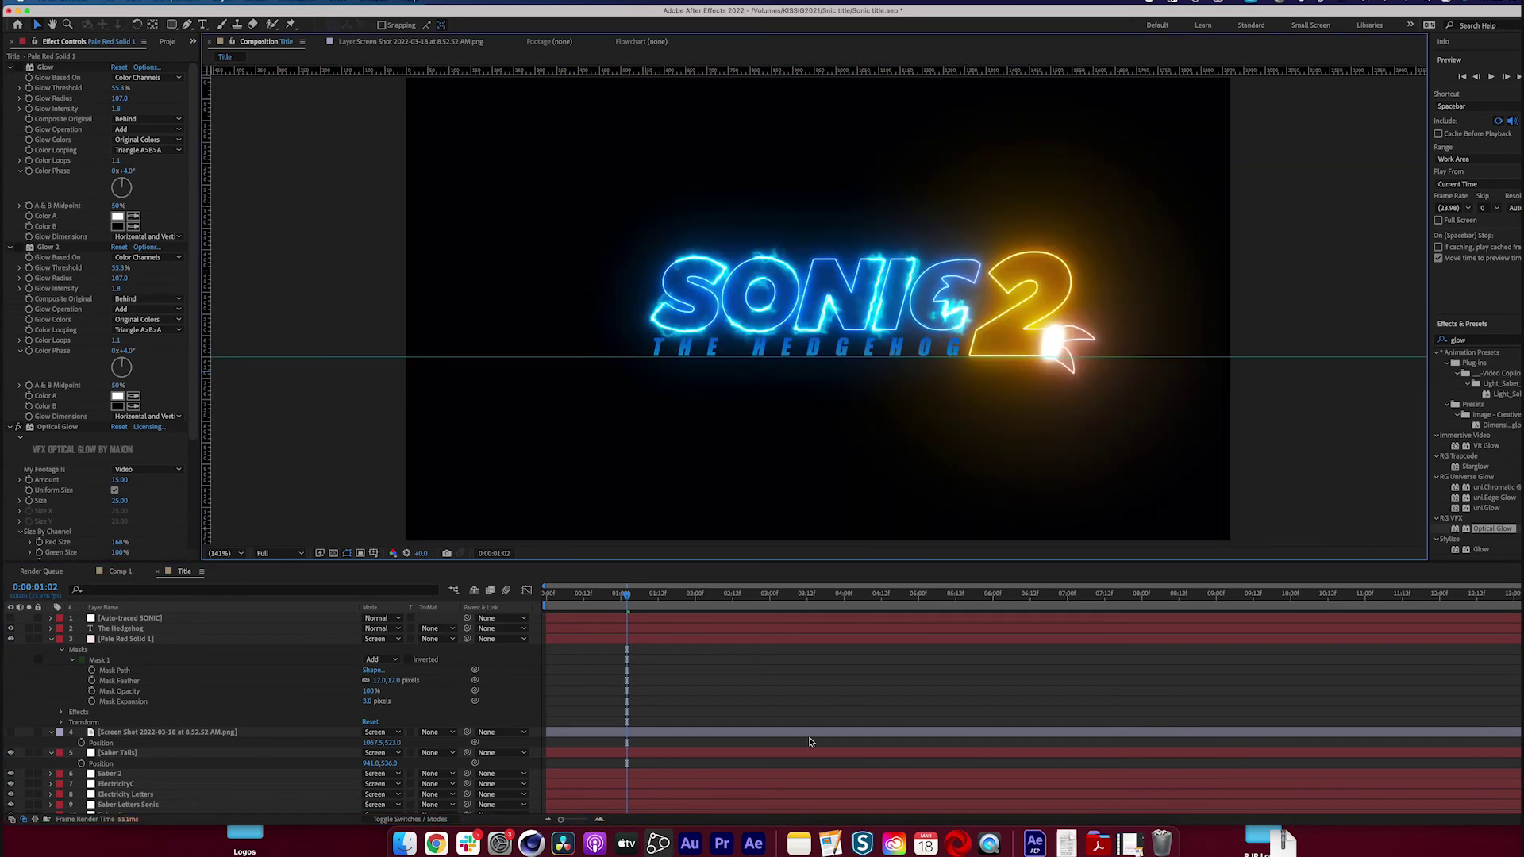
scroll(976, 429, up, 1)
Adjust the tail masks on the Saber Tails layer so the upper and lower tails sit closer together
click(148, 639)
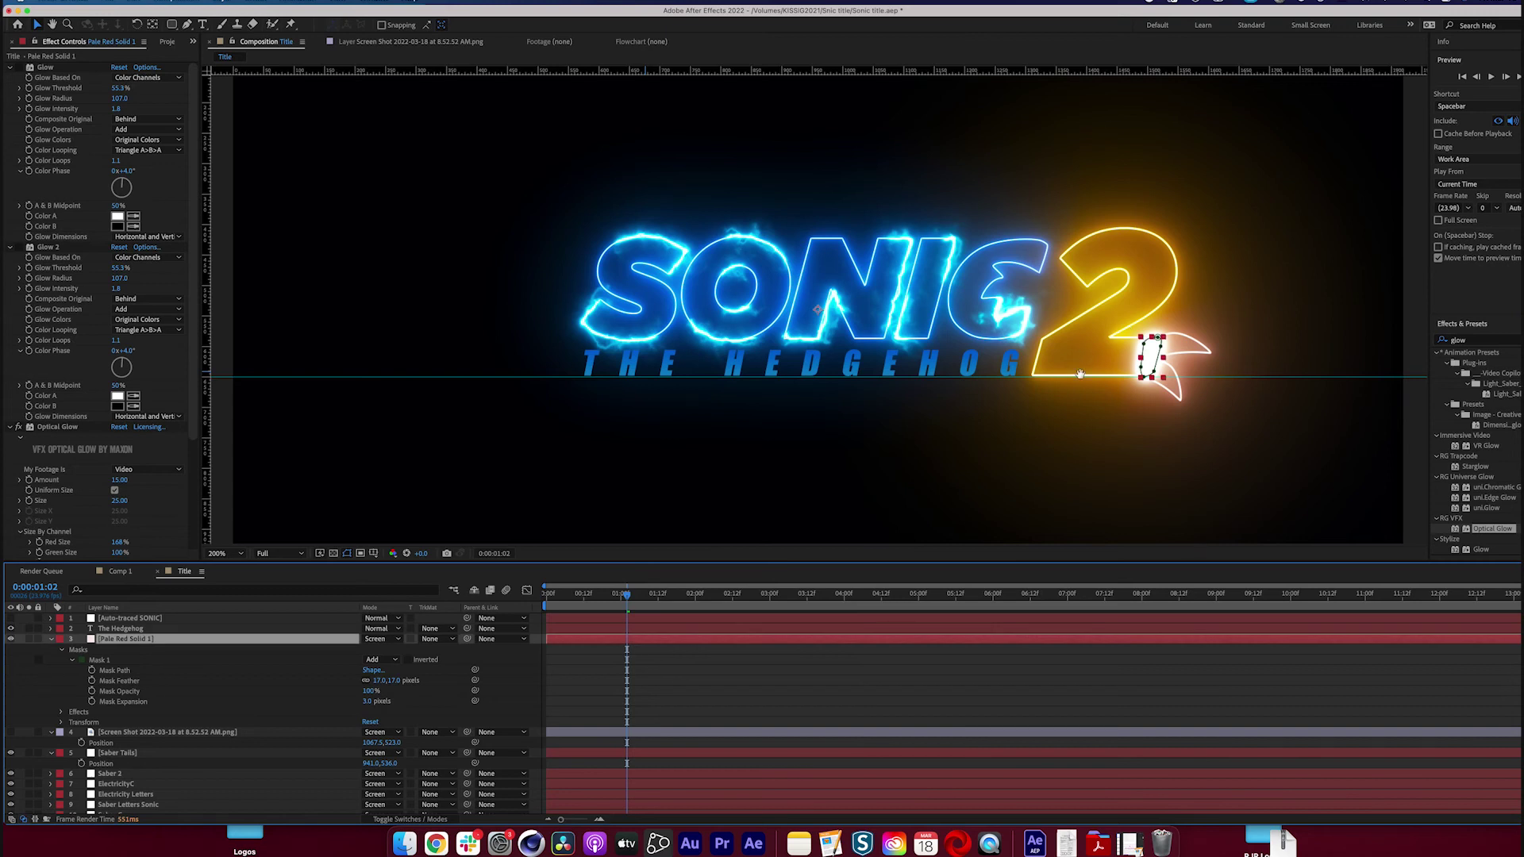
drag(1080, 374, 1036, 368)
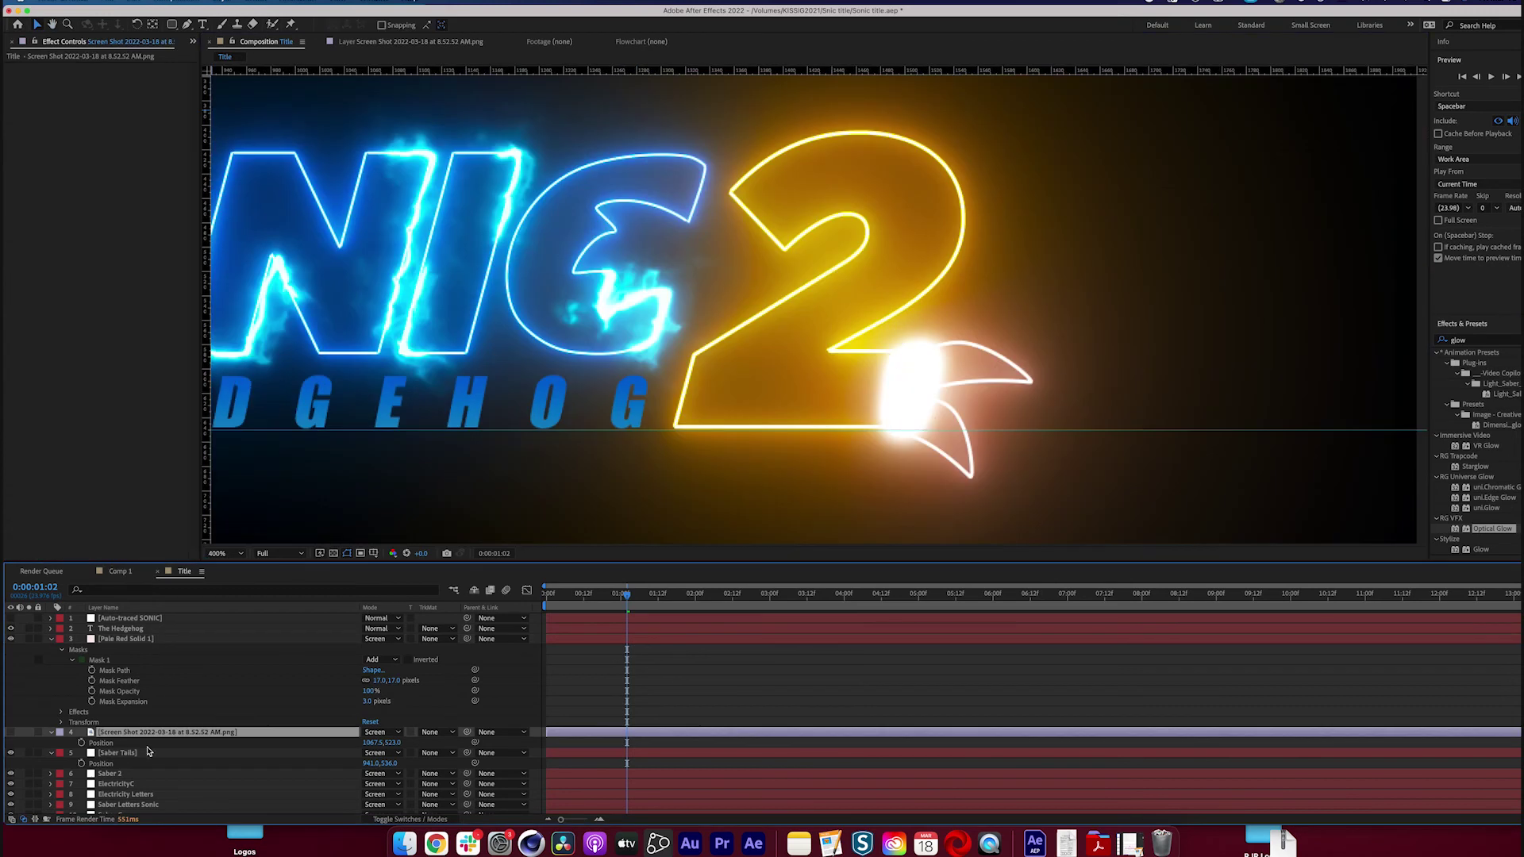
click(144, 753)
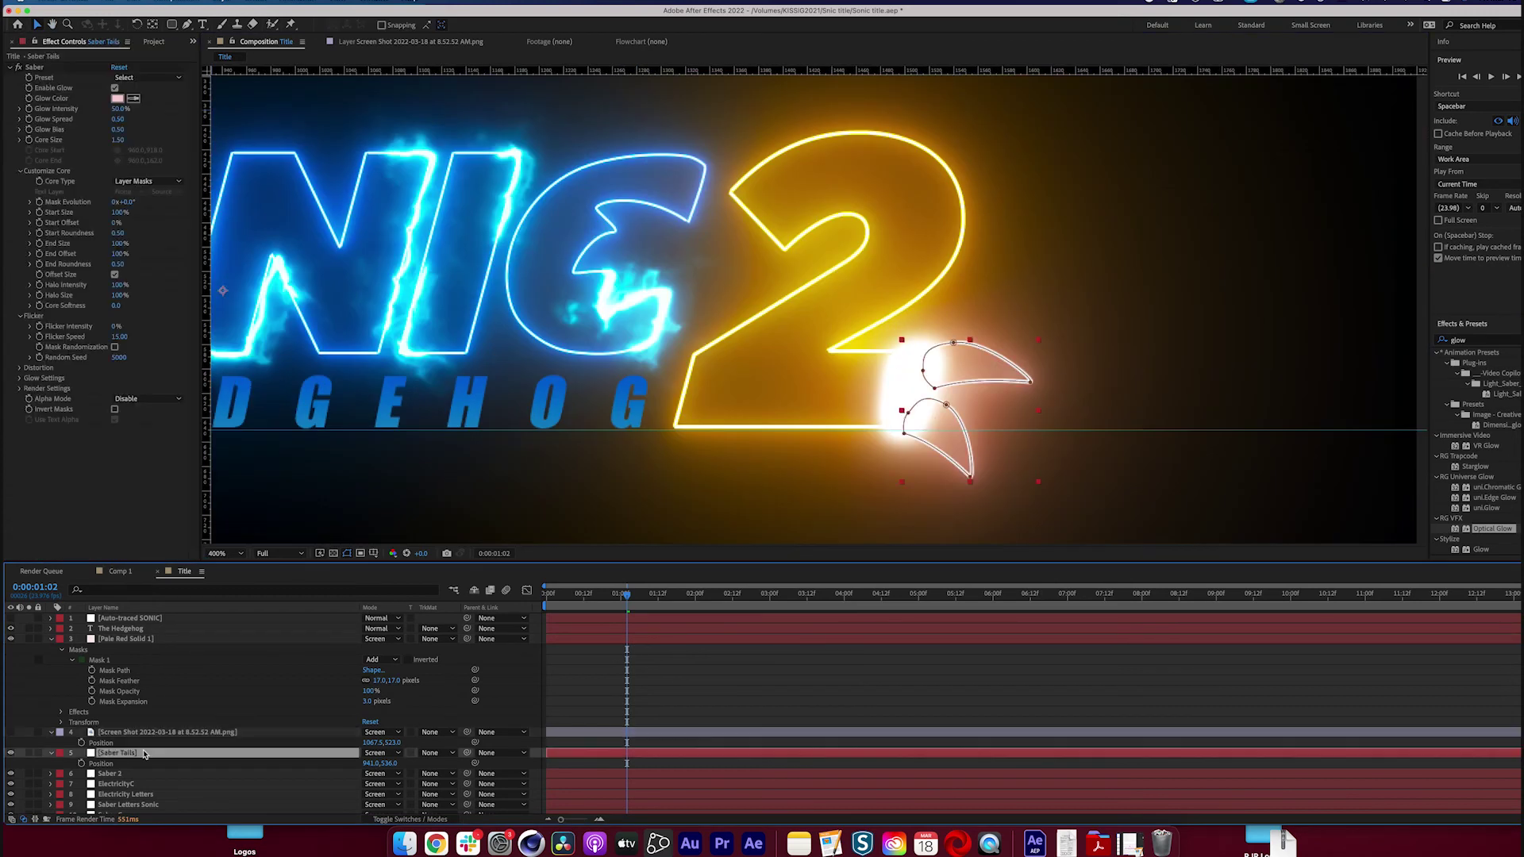
double_click(946, 407)
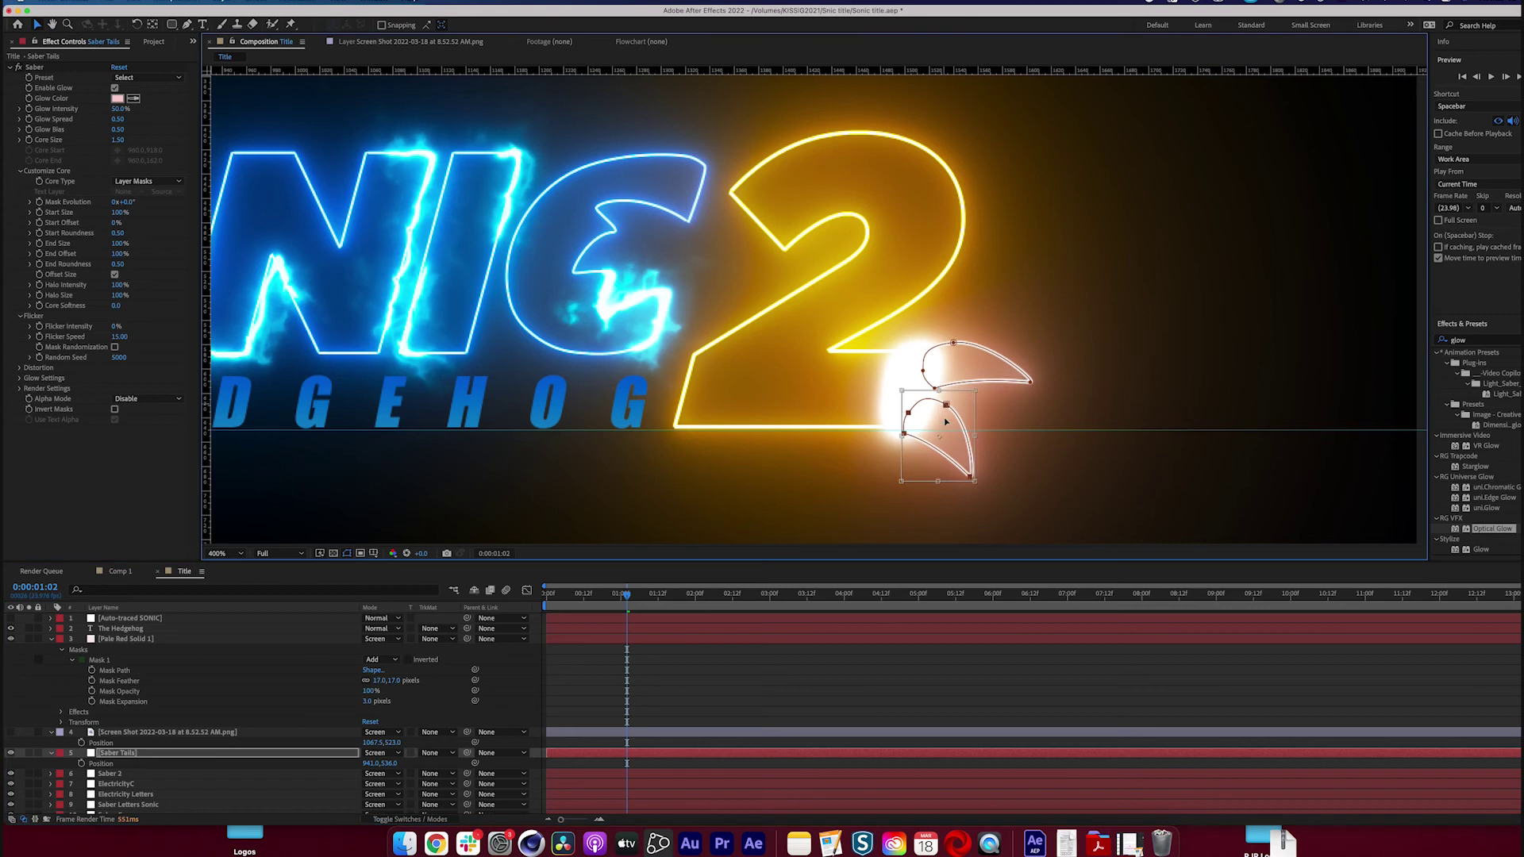
Duplicate the Saber Tails layer and rename the two layers Saber Tail1 and Saber Tail2
click(153, 754)
key(super+d)
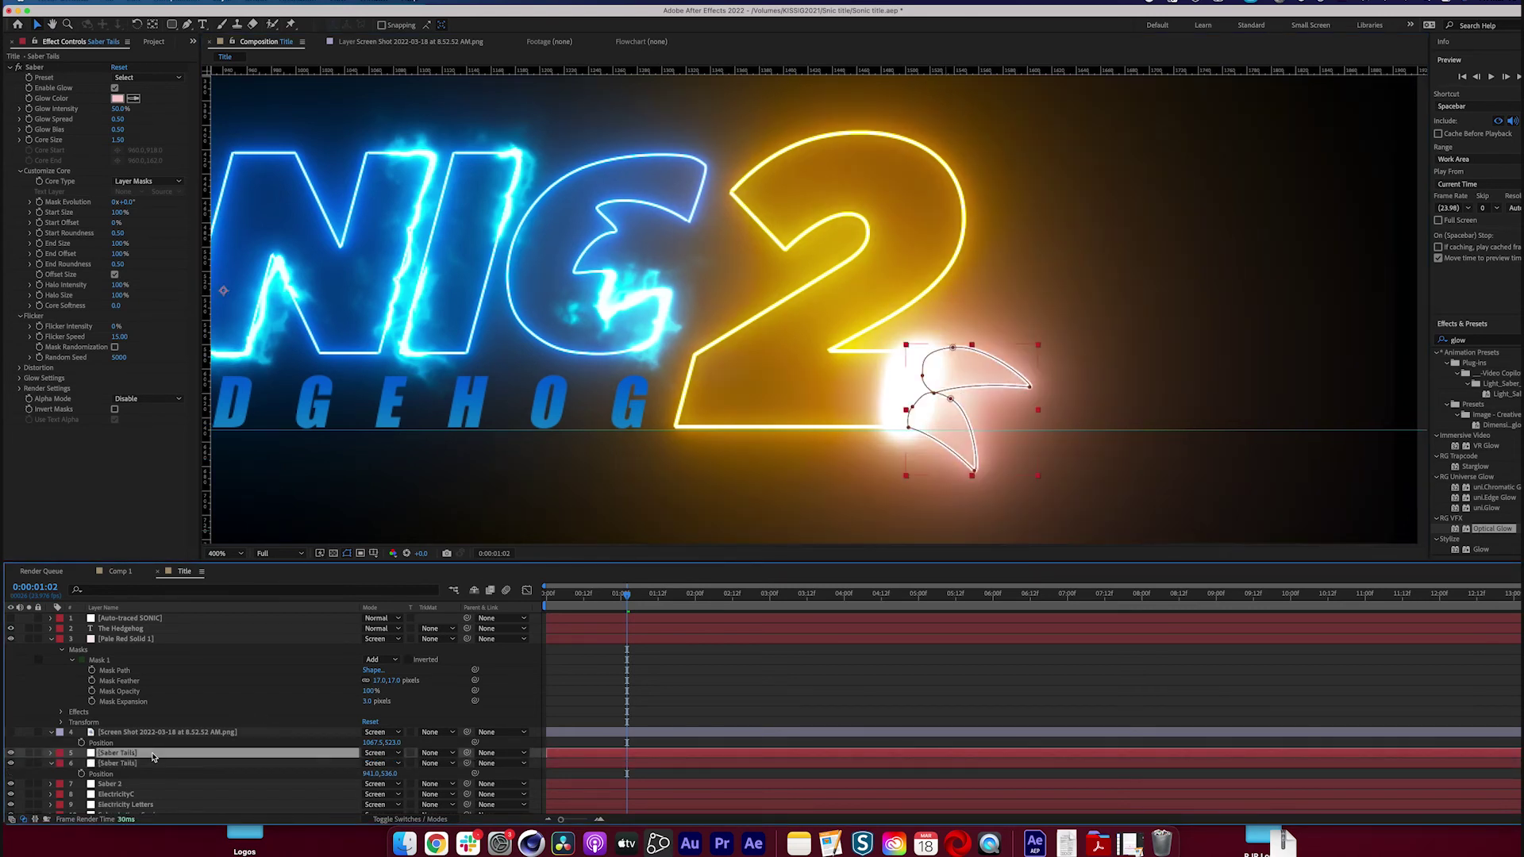
key(Return)
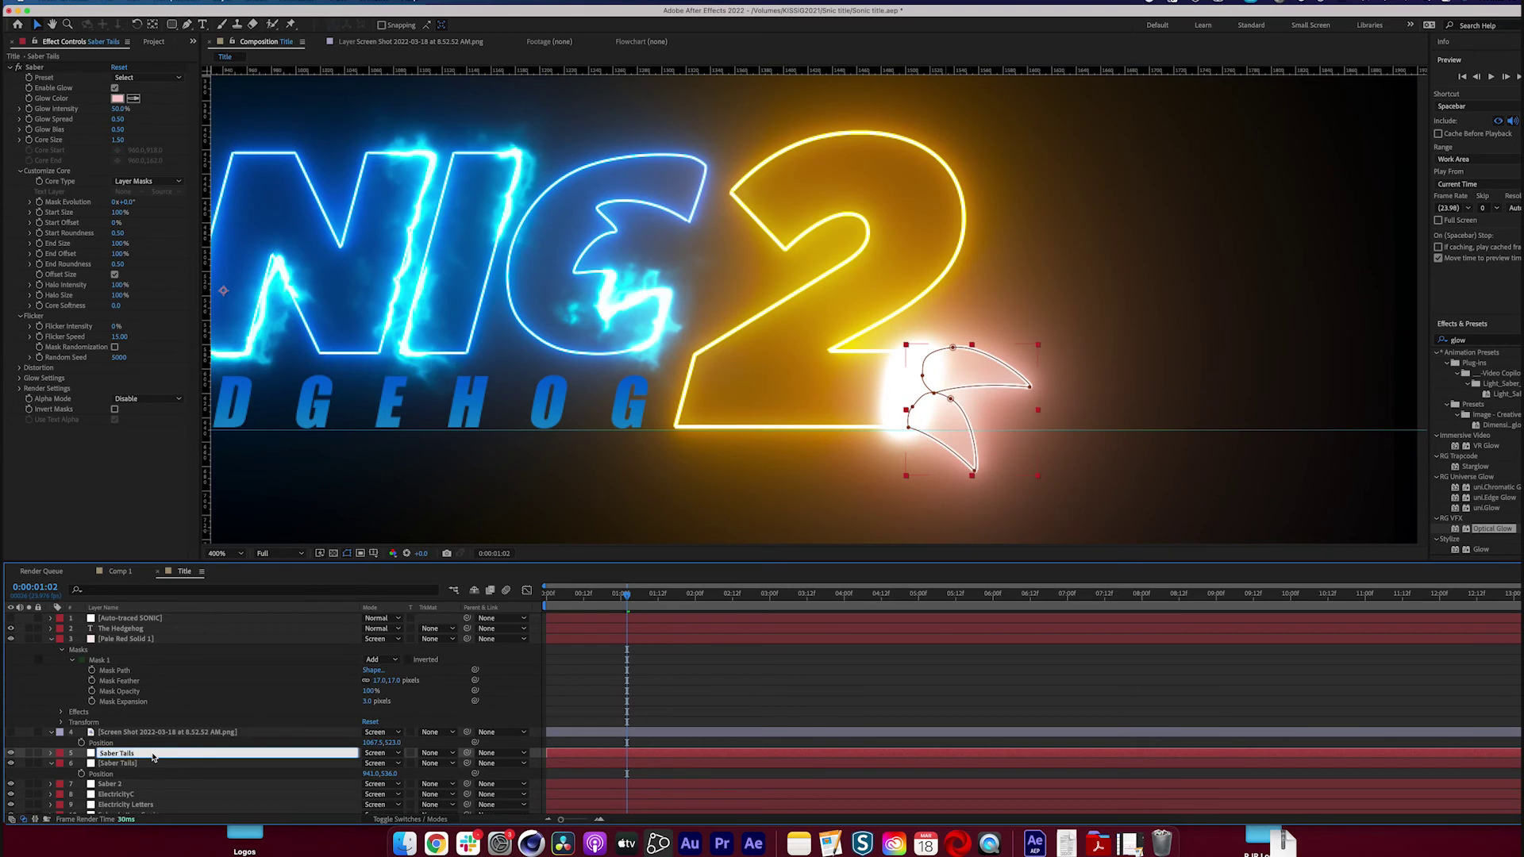
key(Tab)
key(Right)
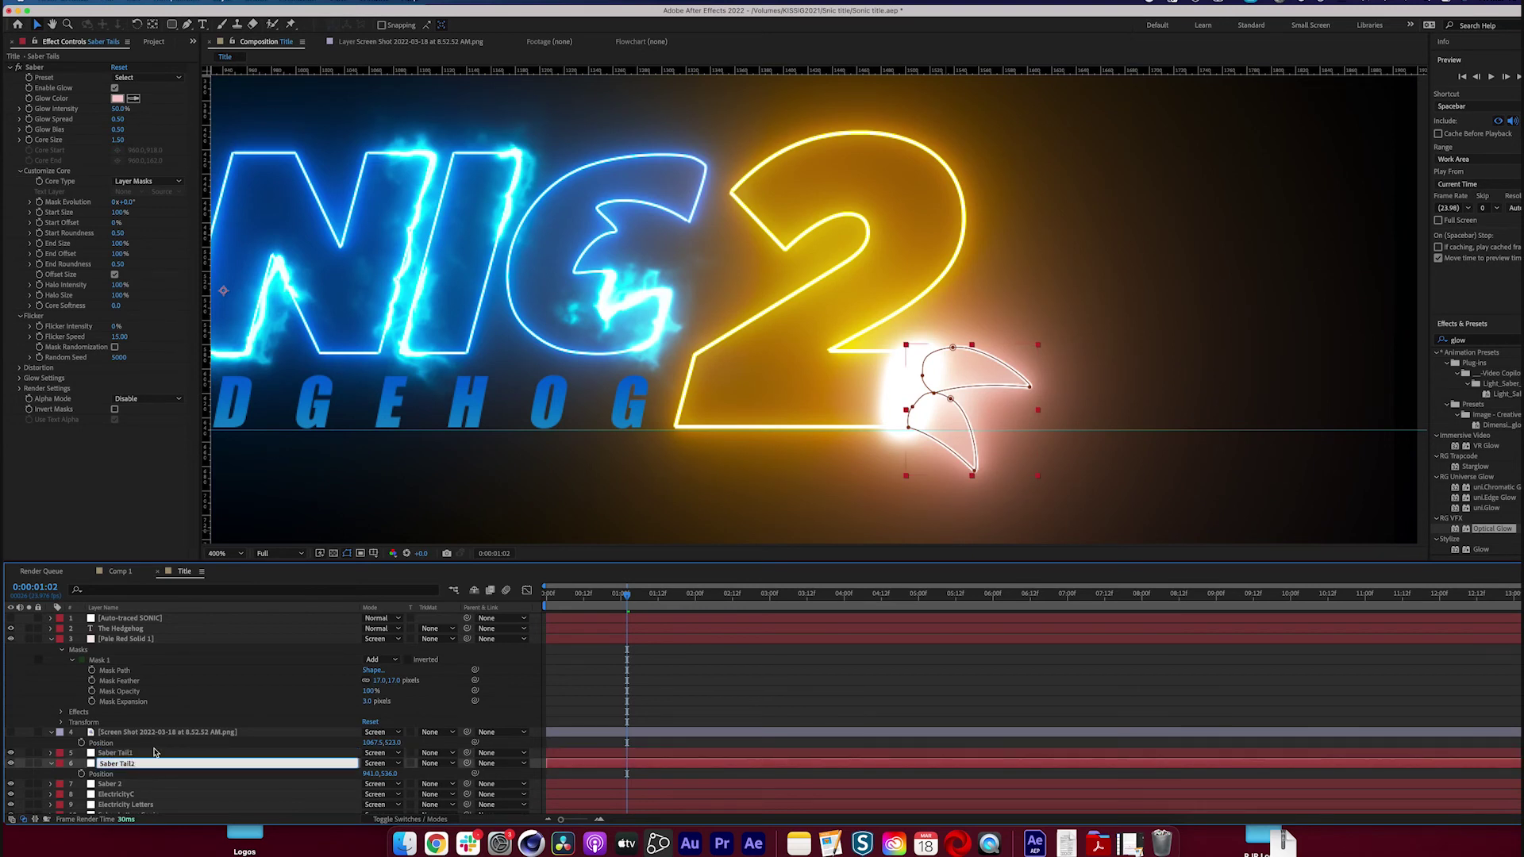
Delete the lower tail mask from the Saber Tail1 layer and the upper tail mask from the Saber Tail2 layer
click(140, 755)
key(m)
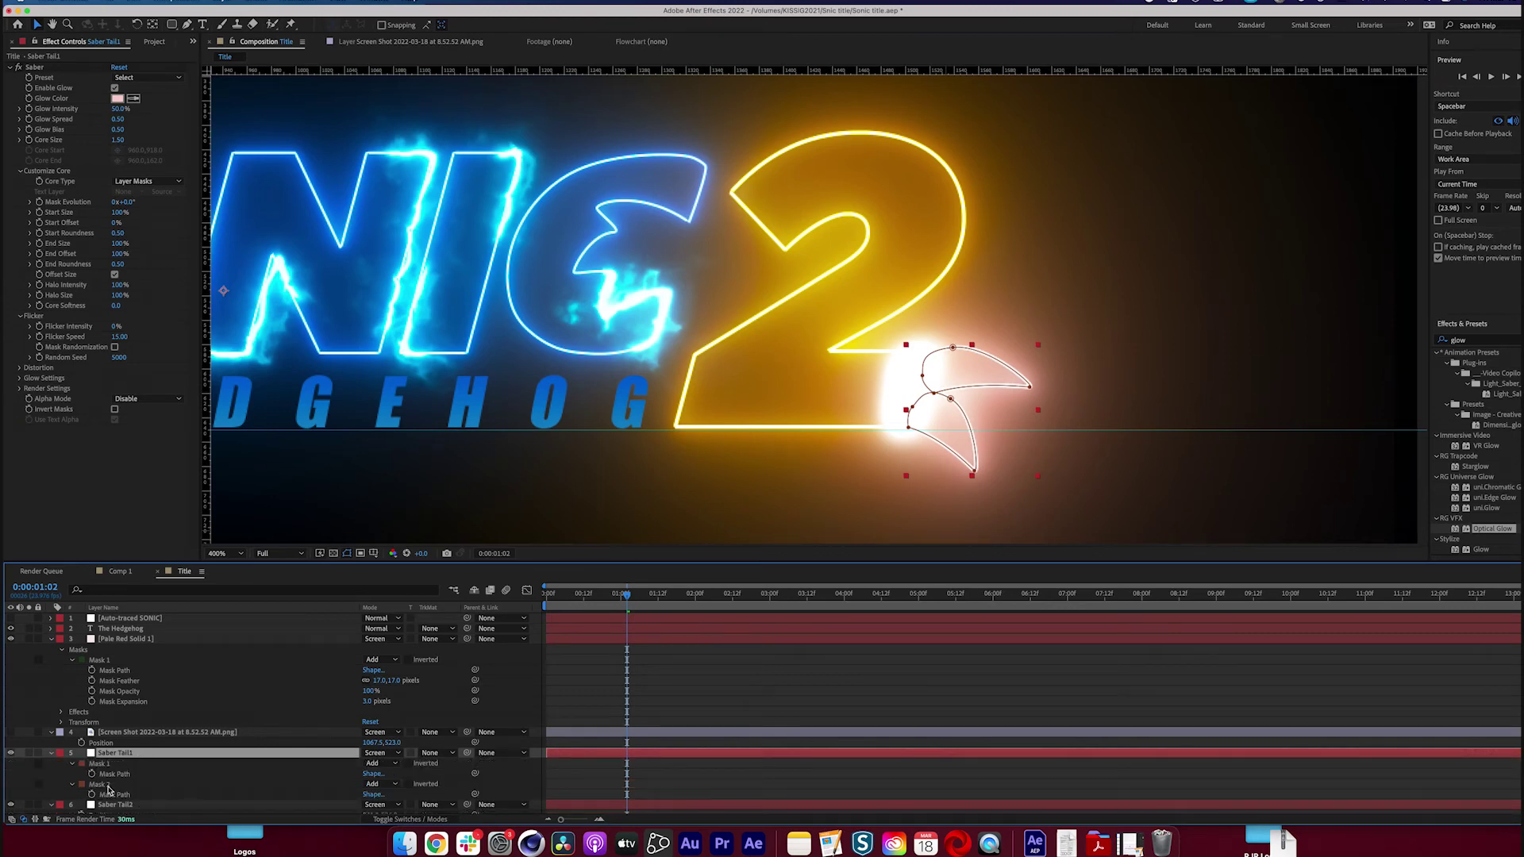
click(108, 787)
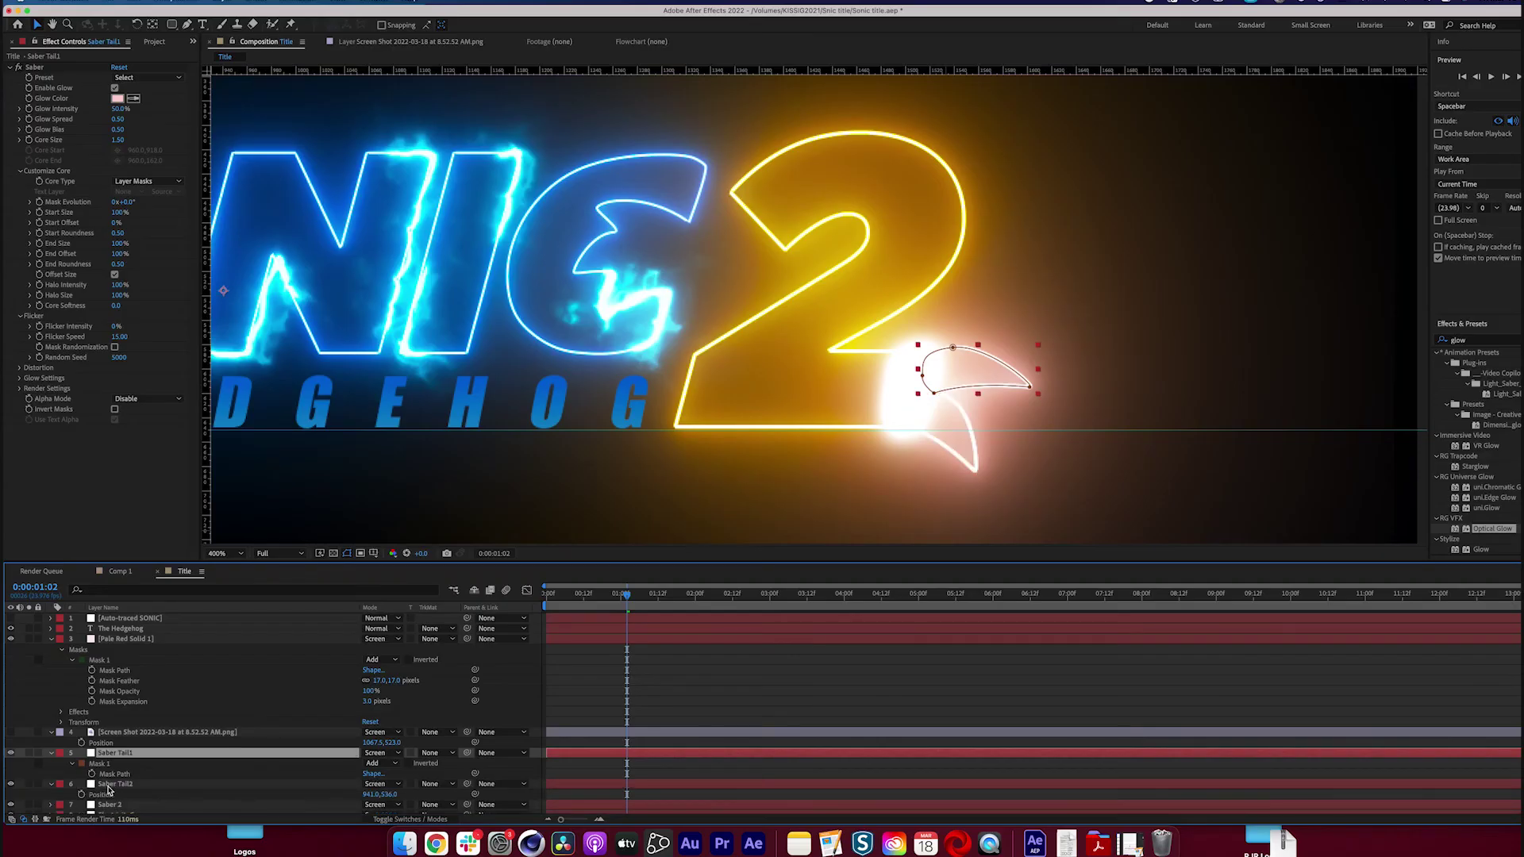
key(Delete)
click(119, 785)
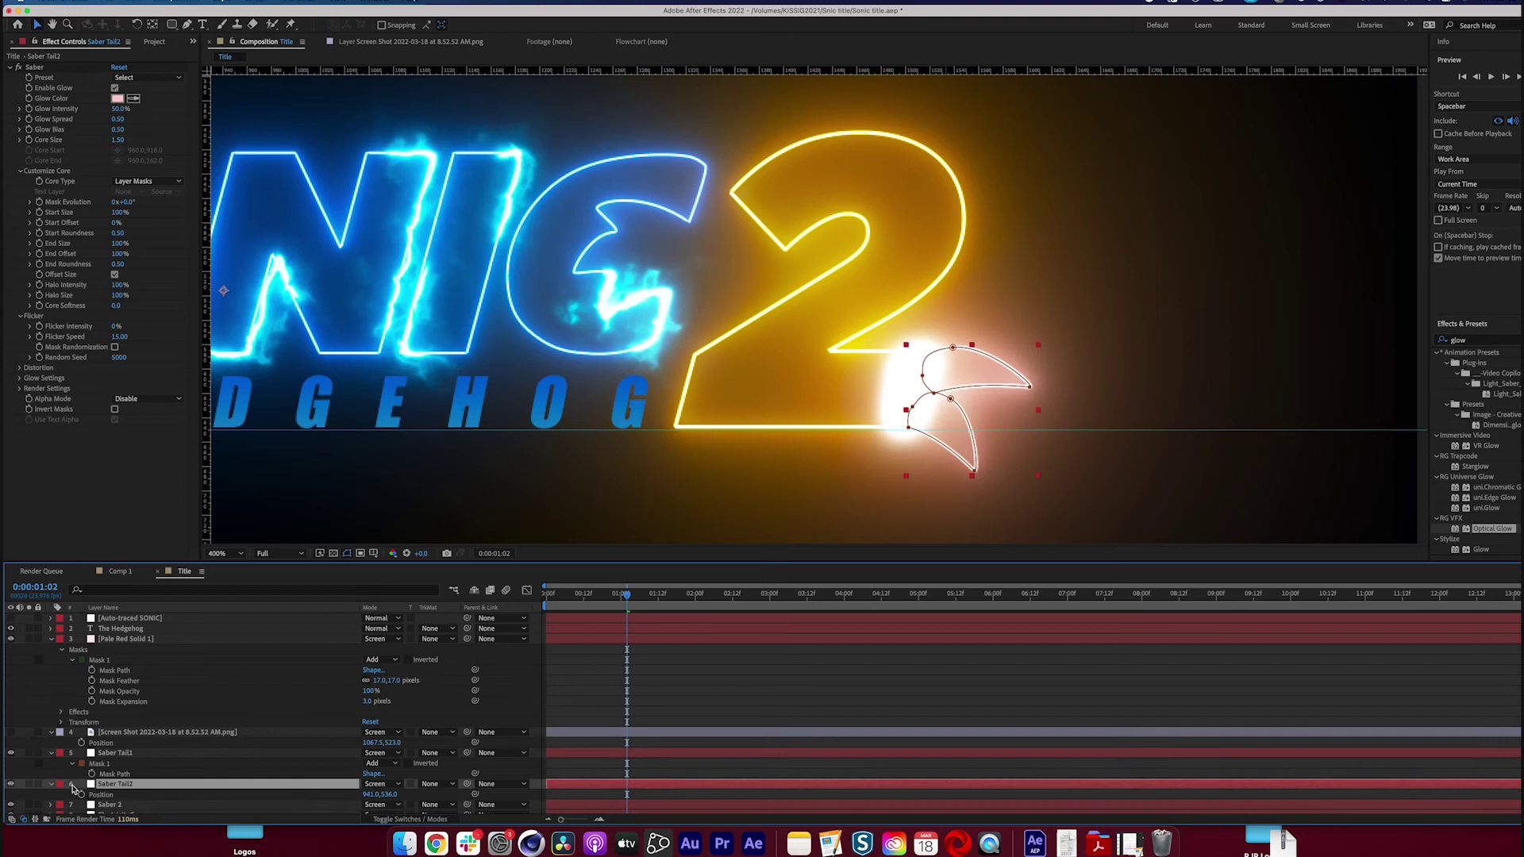
key(m)
scroll(103, 802, down, 1)
click(106, 777)
key(Delete)
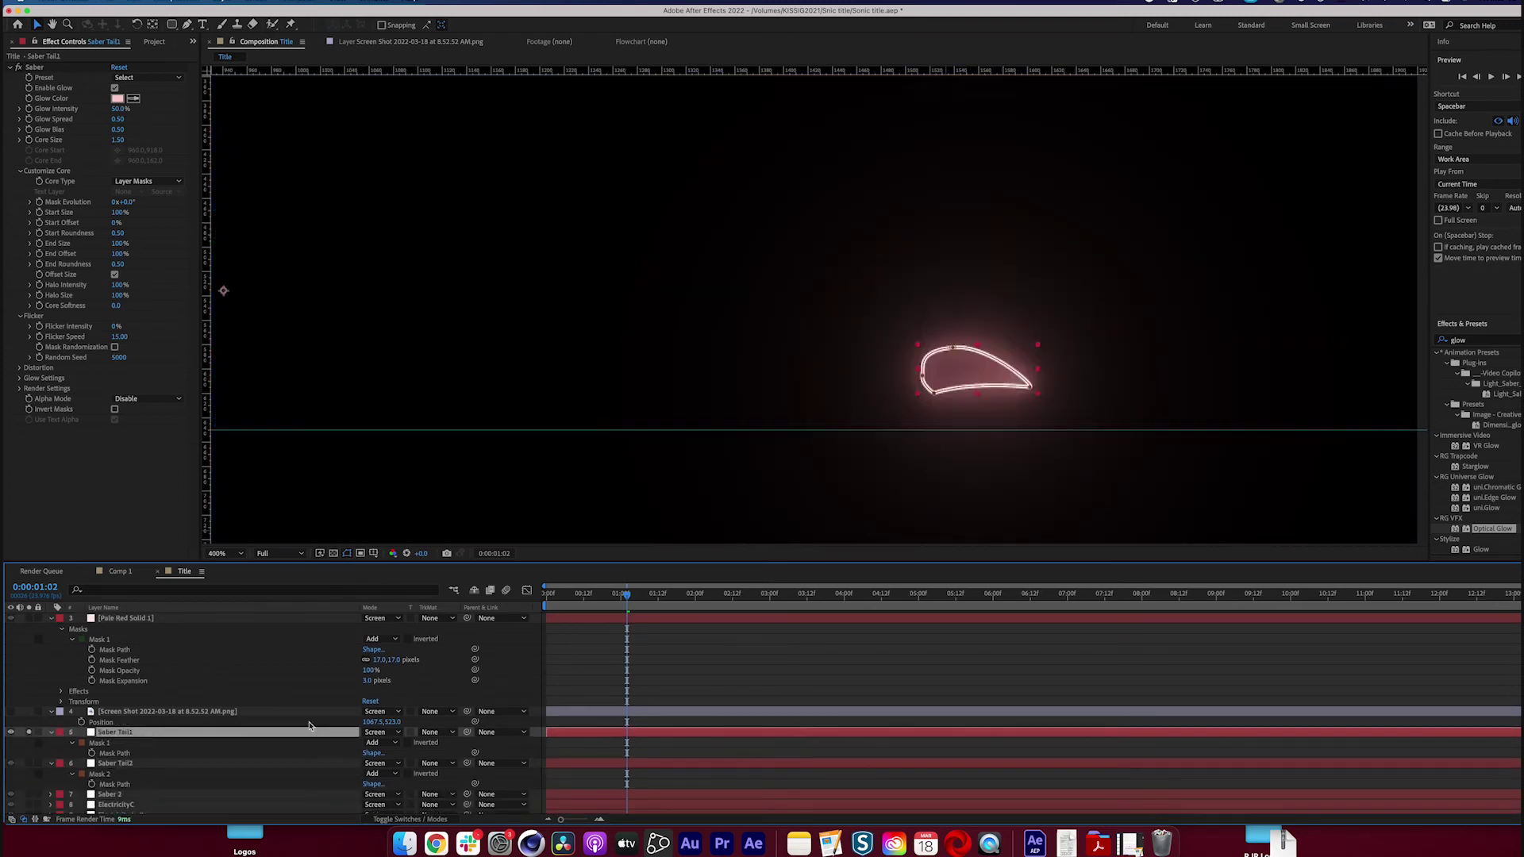
Apply the Wave Warp effect to the Saber Tail1 layer and preview the motion from the start
click(698, 720)
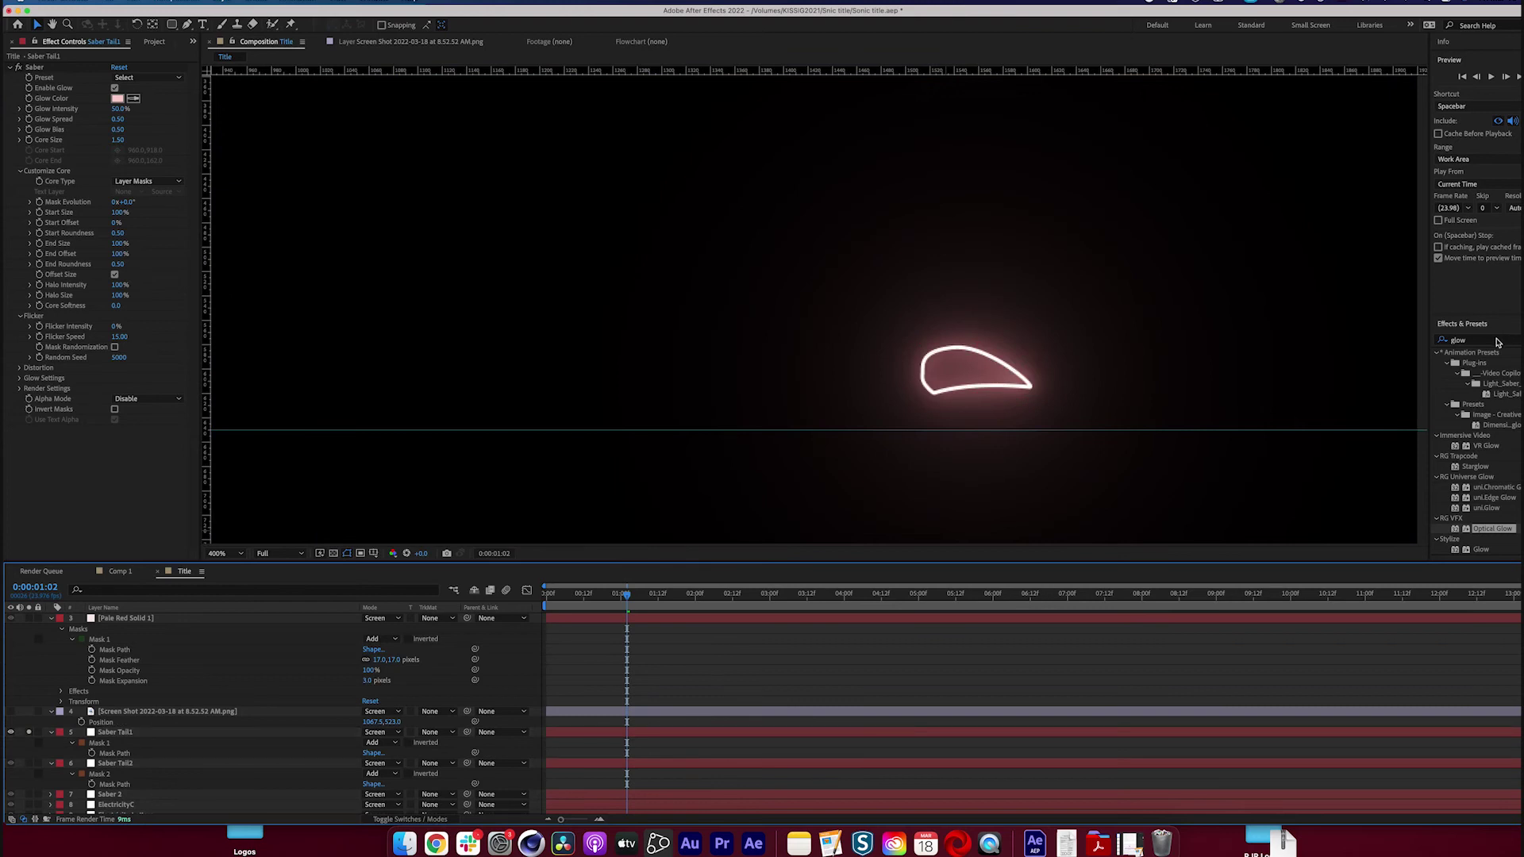
drag(1497, 342, 1348, 344)
text(wave wa)
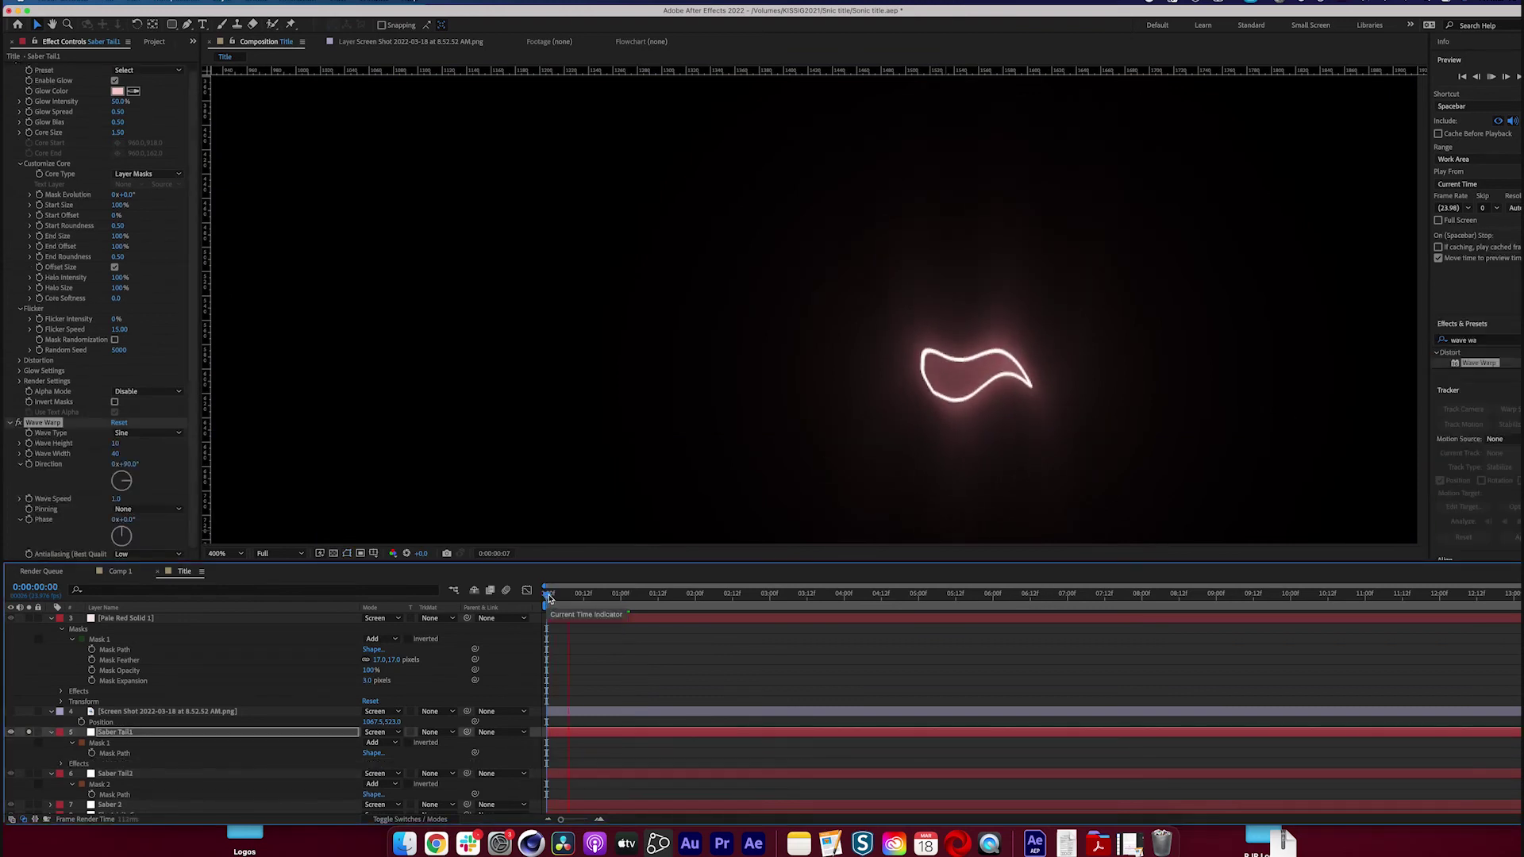
key(space)
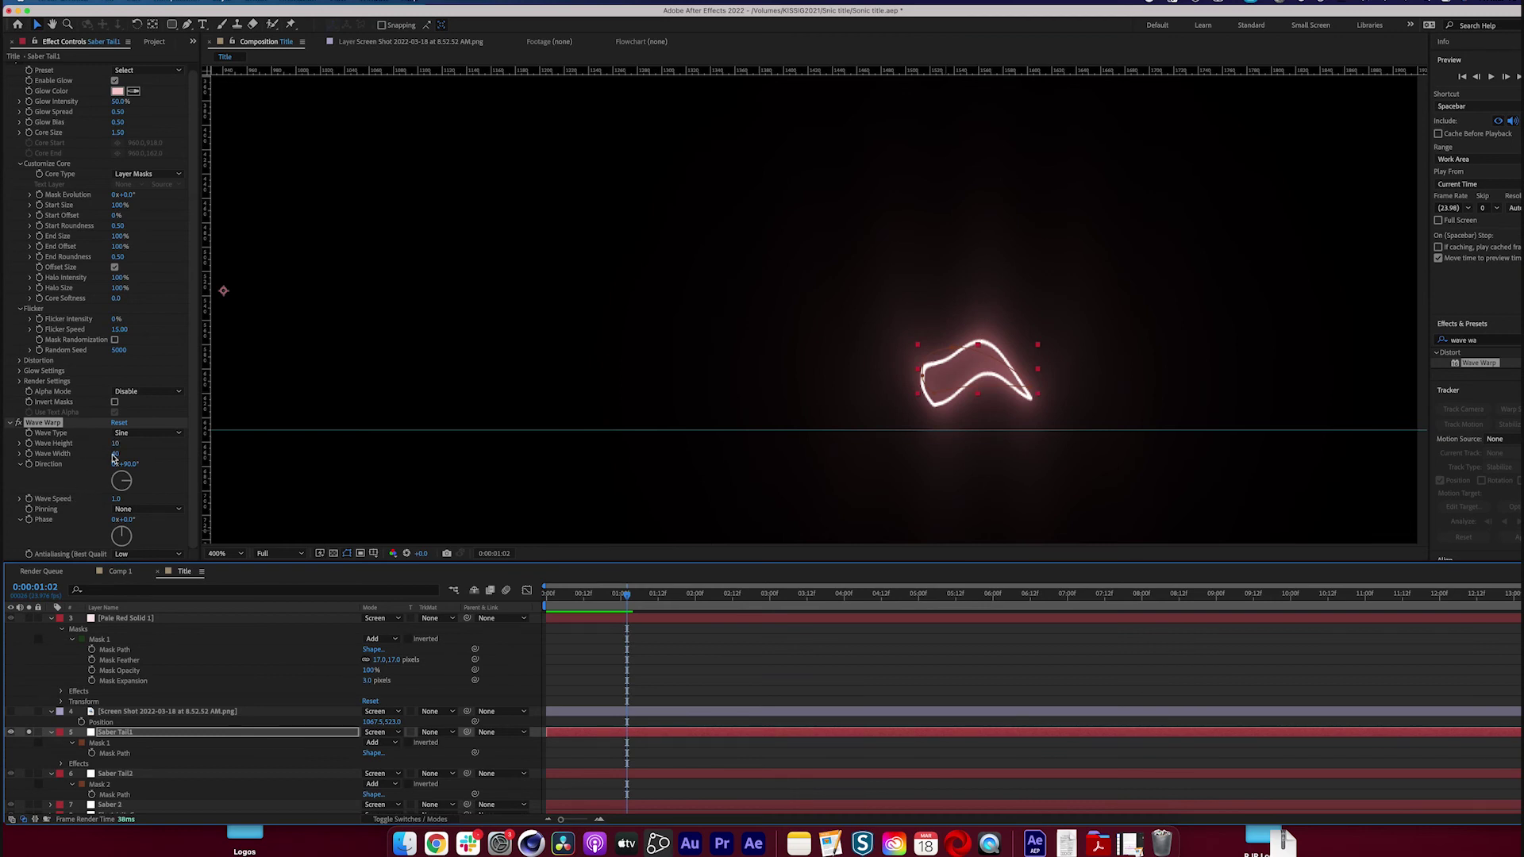
Set Saber Tail1's Wave Width to 36 and move the layer's anchor point to the base of the tail
drag(115, 454, 95, 454)
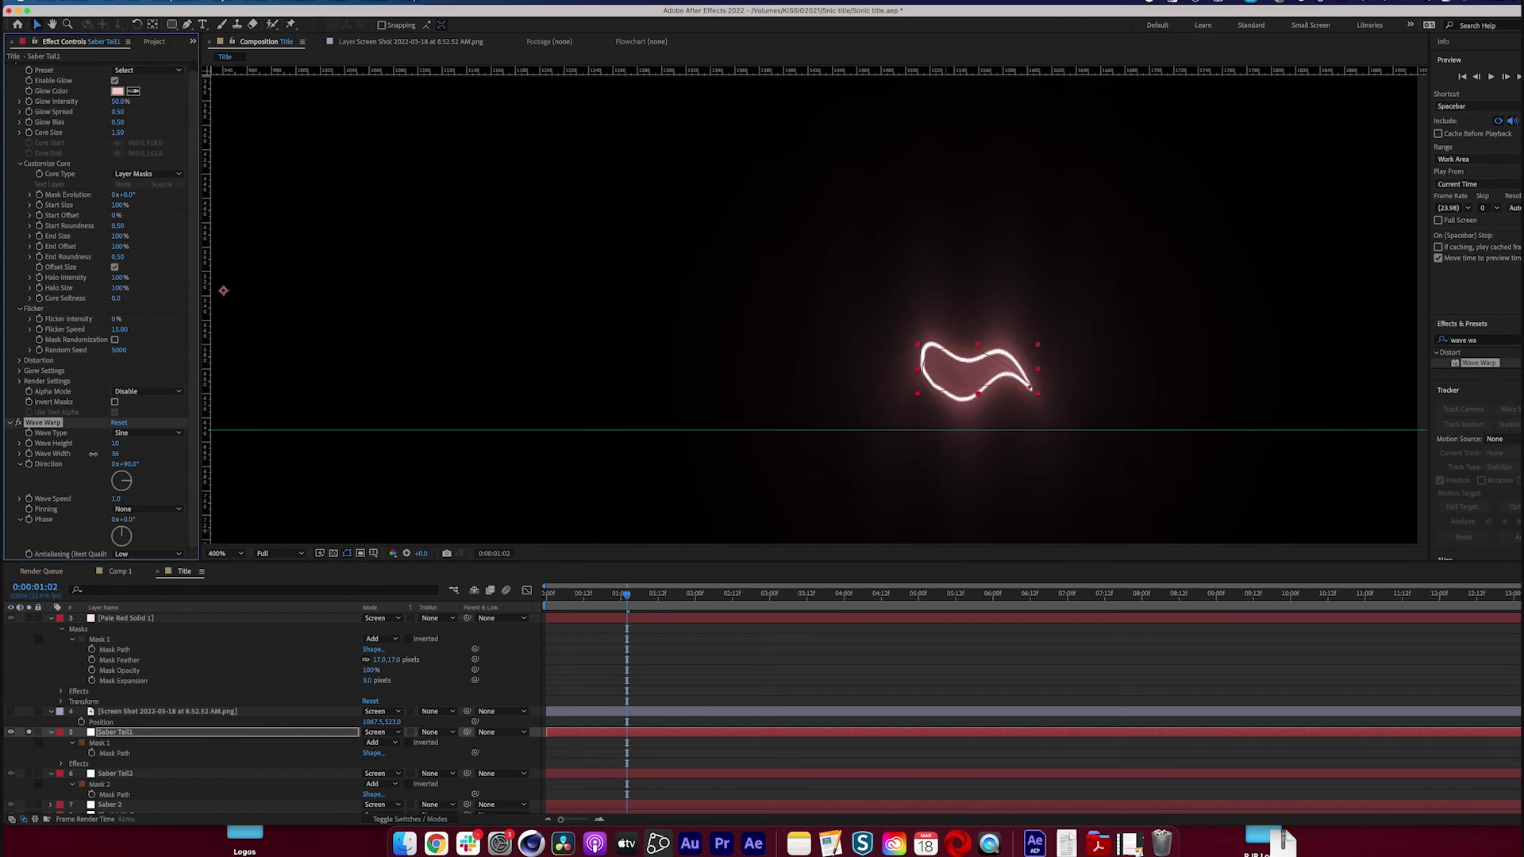
click(153, 24)
drag(224, 291, 924, 378)
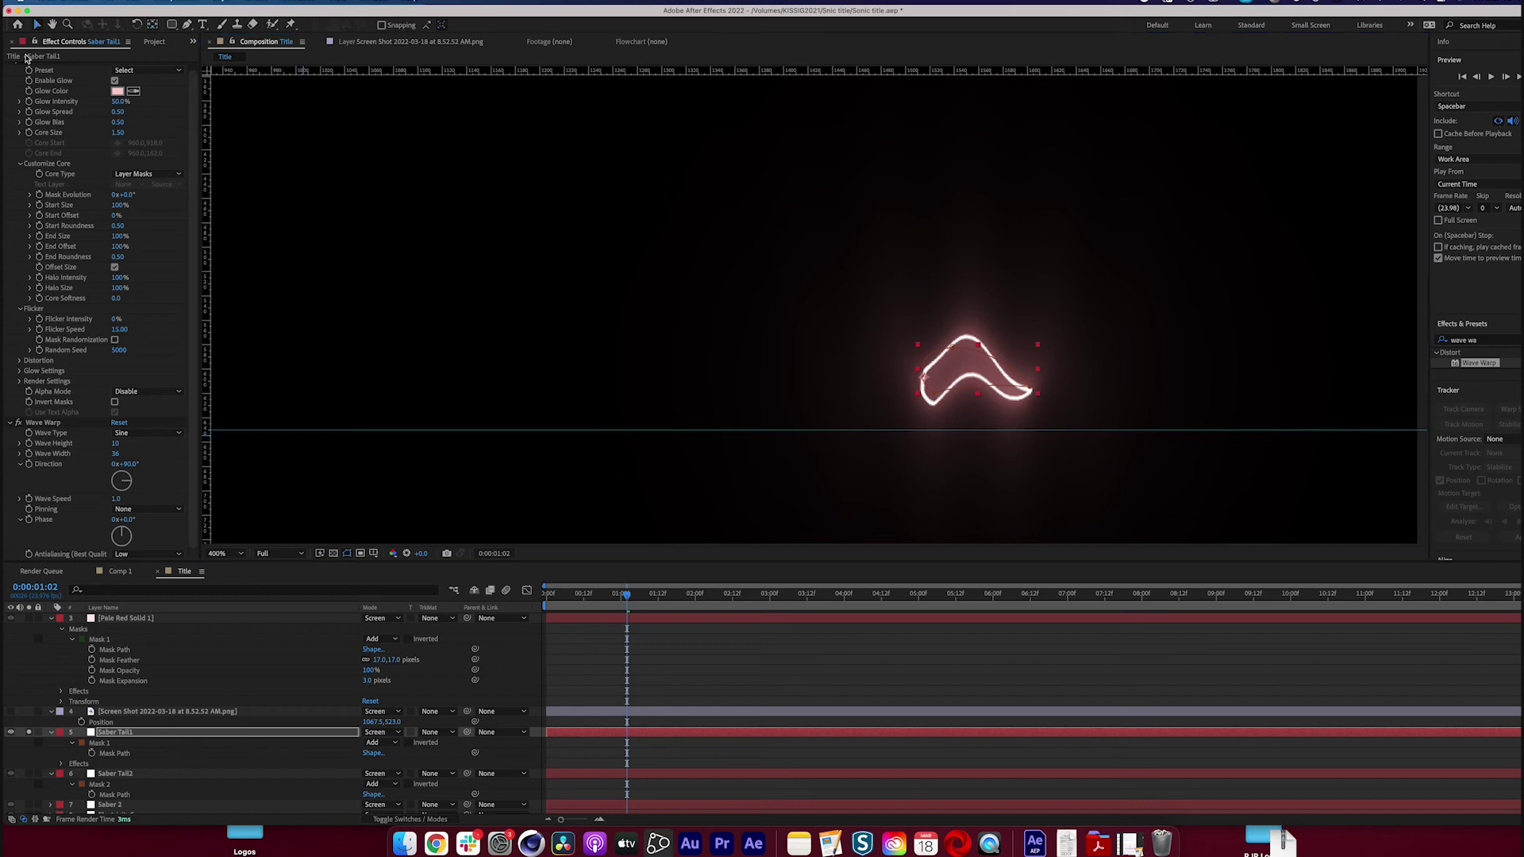
Set Saber Tail1's Wave Height to 2 and preview the softened motion
drag(117, 443, 112, 447)
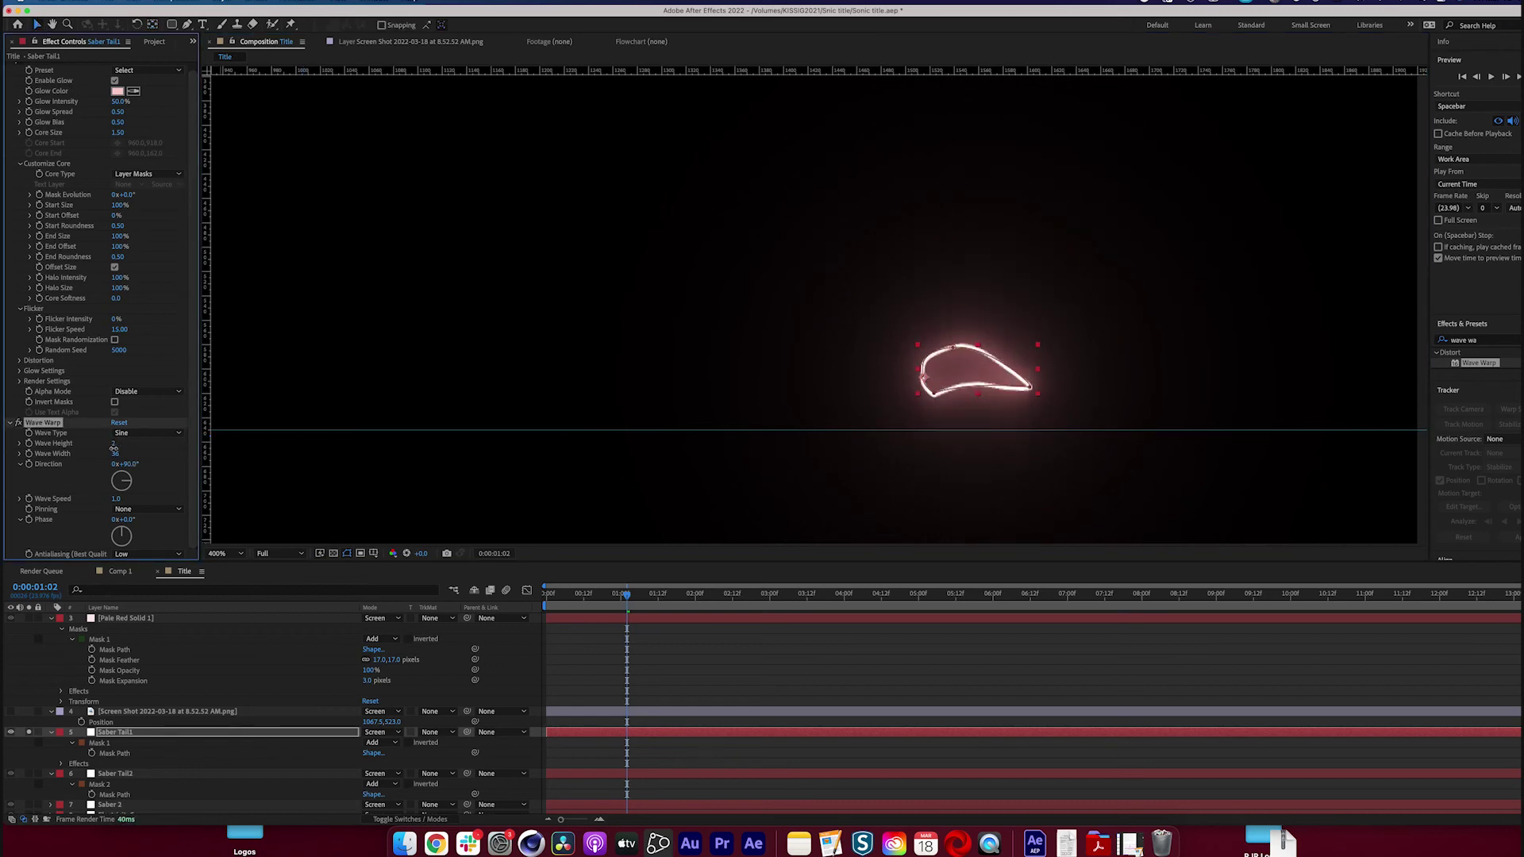
key(space)
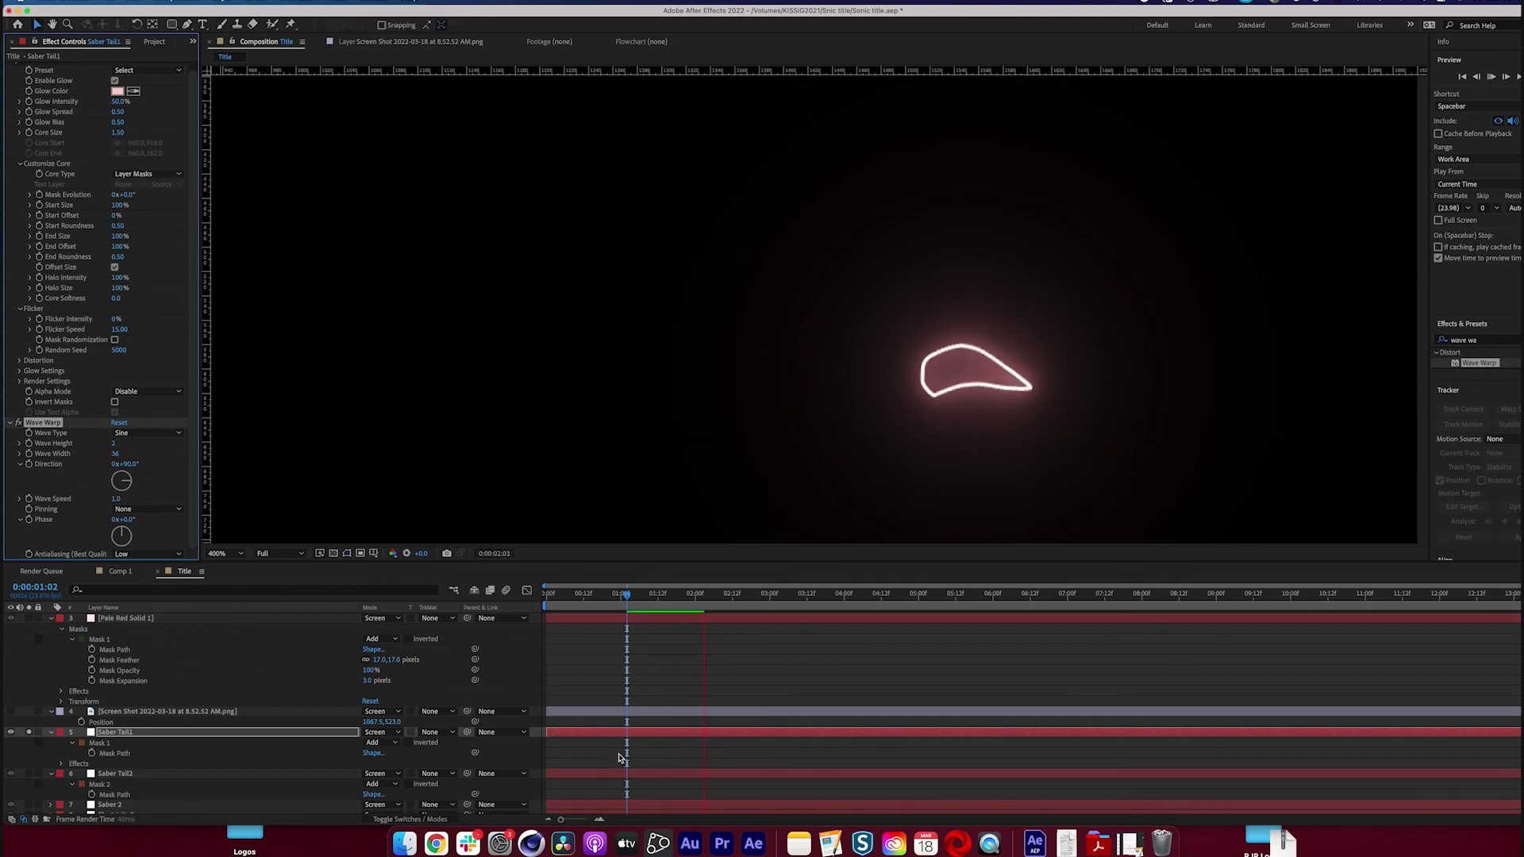
key(space)
Set Saber Tail1's Wave Width to 44 and play the animation from the start
drag(115, 454, 101, 457)
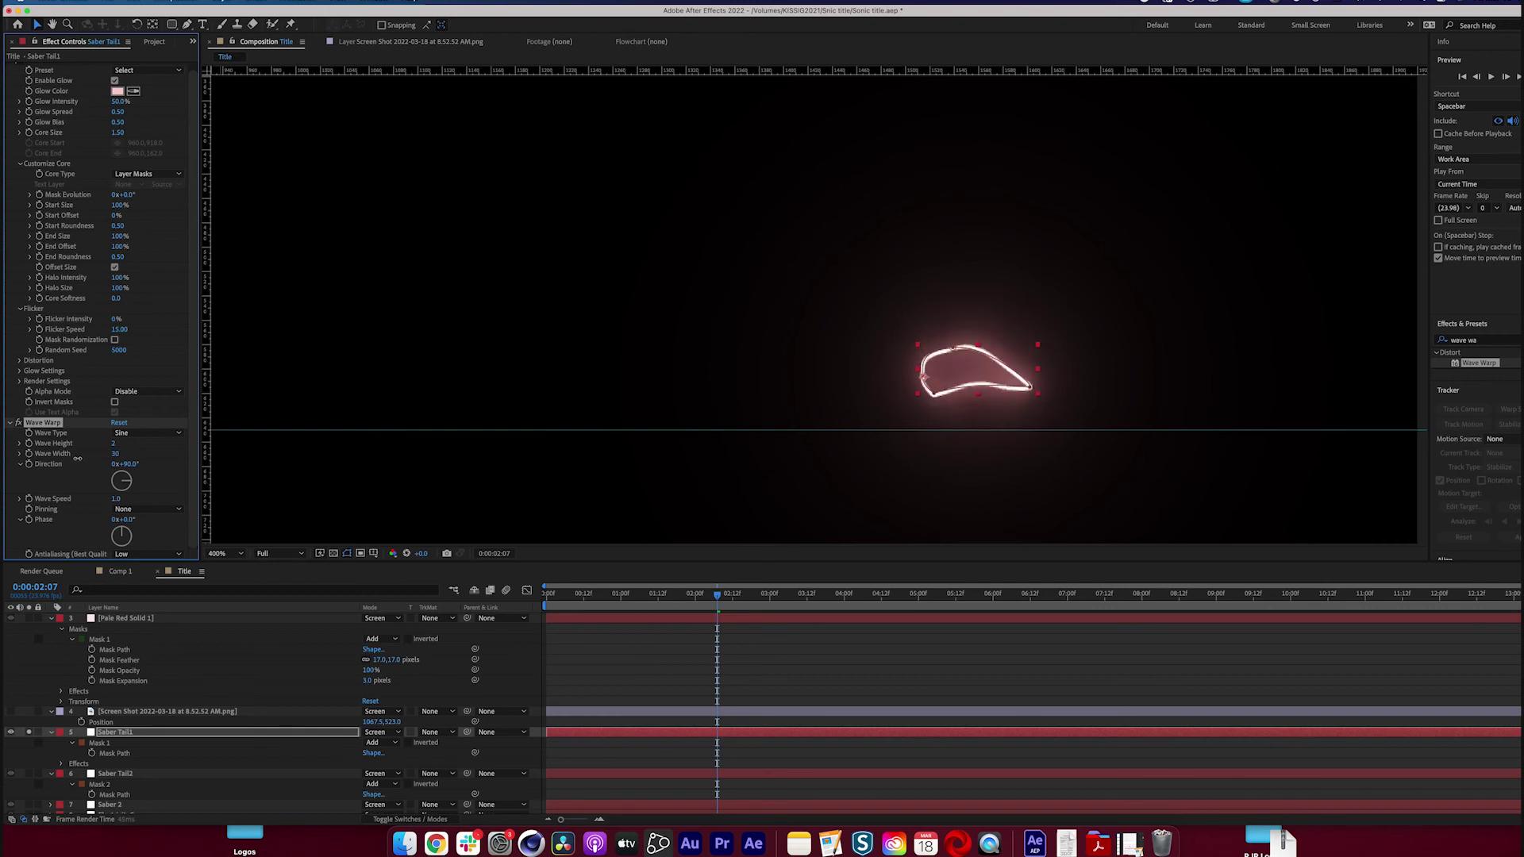
drag(119, 454, 144, 453)
key(space)
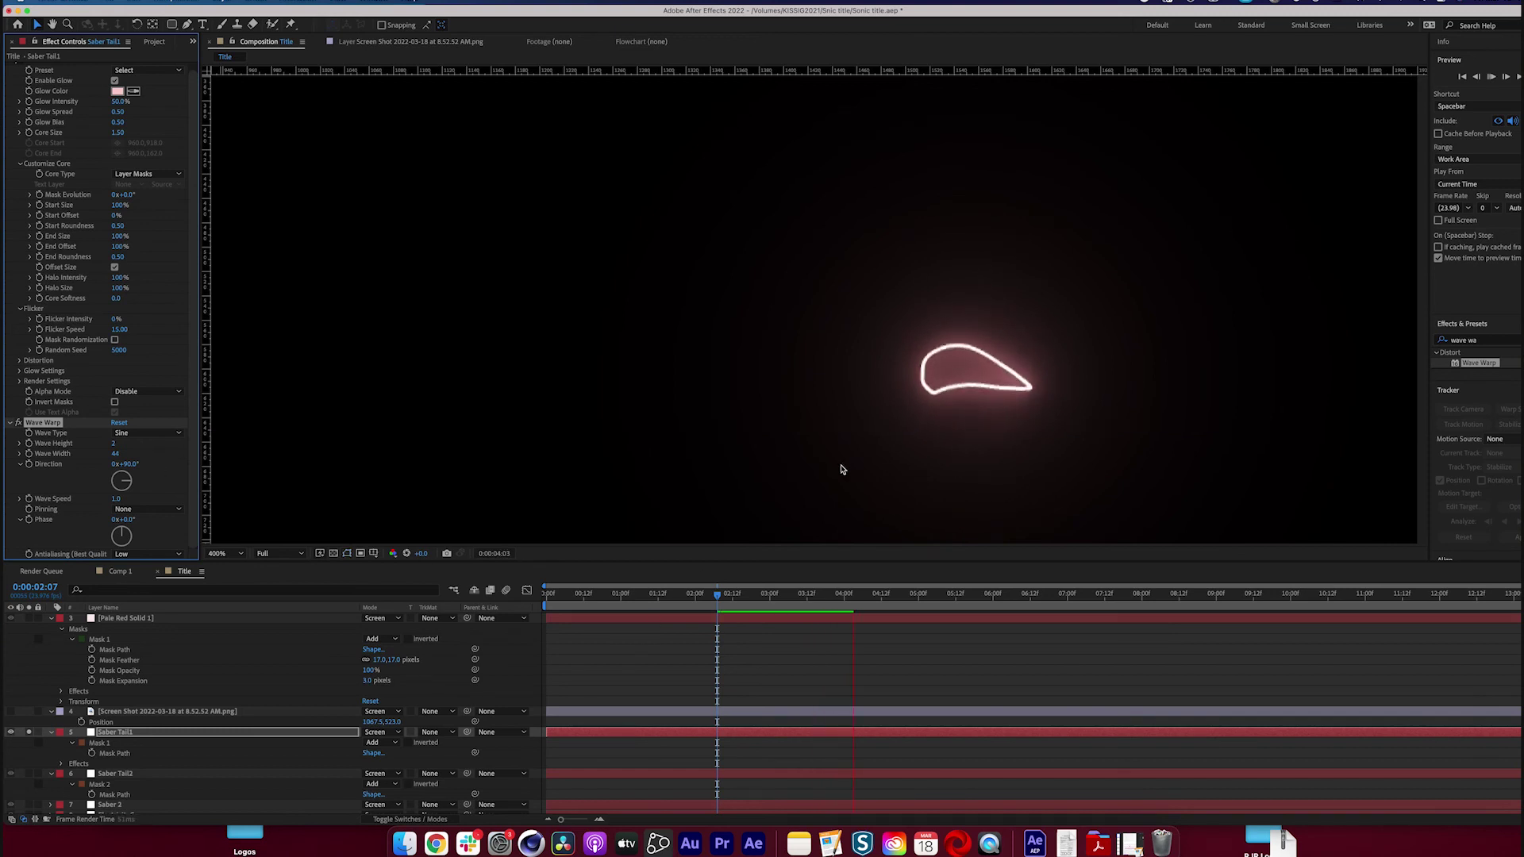
key(space)
key(Home)
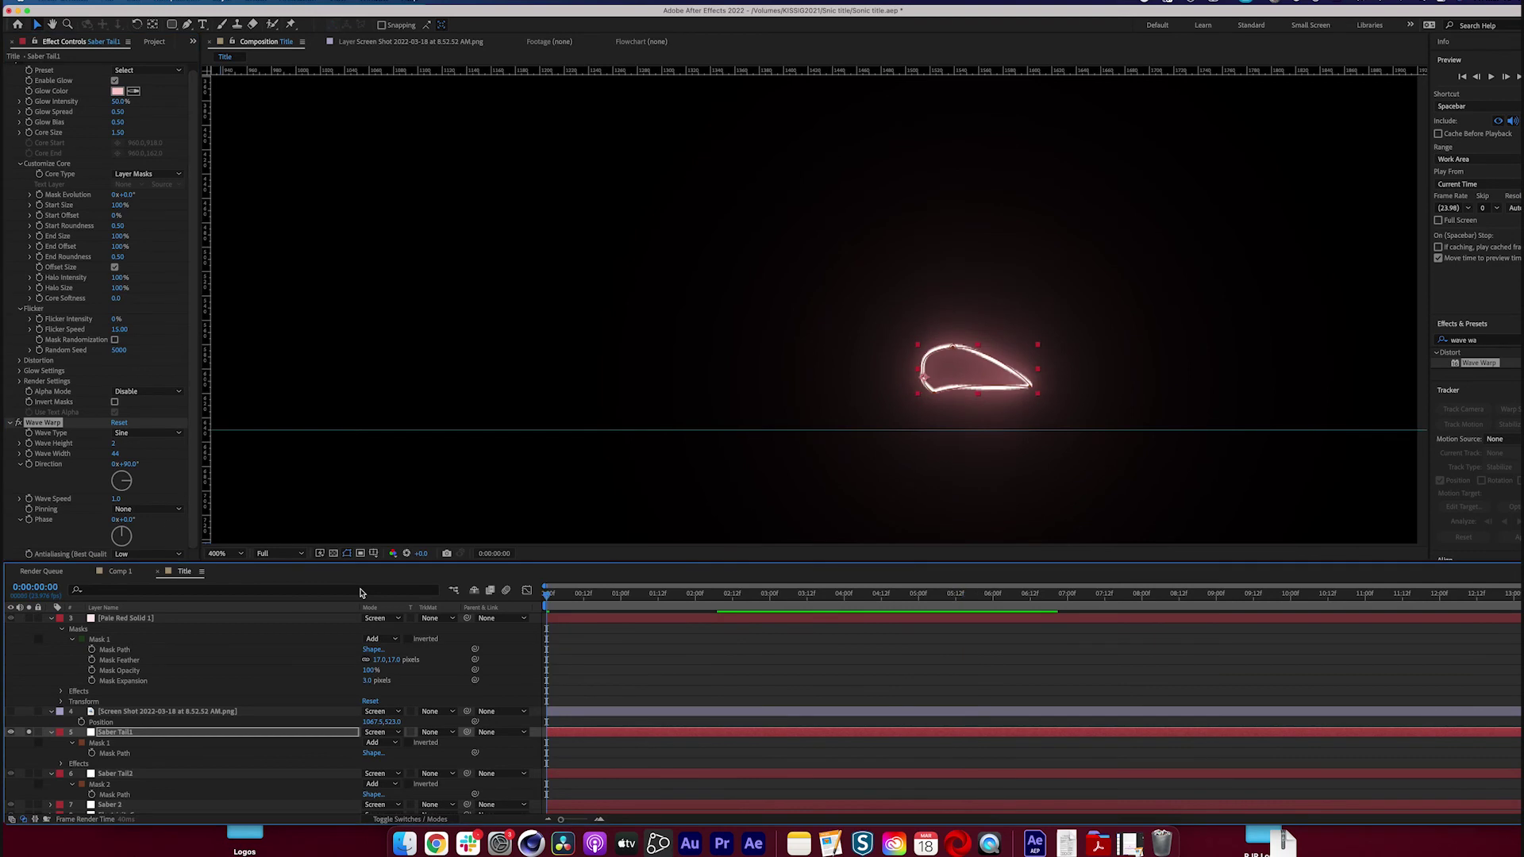
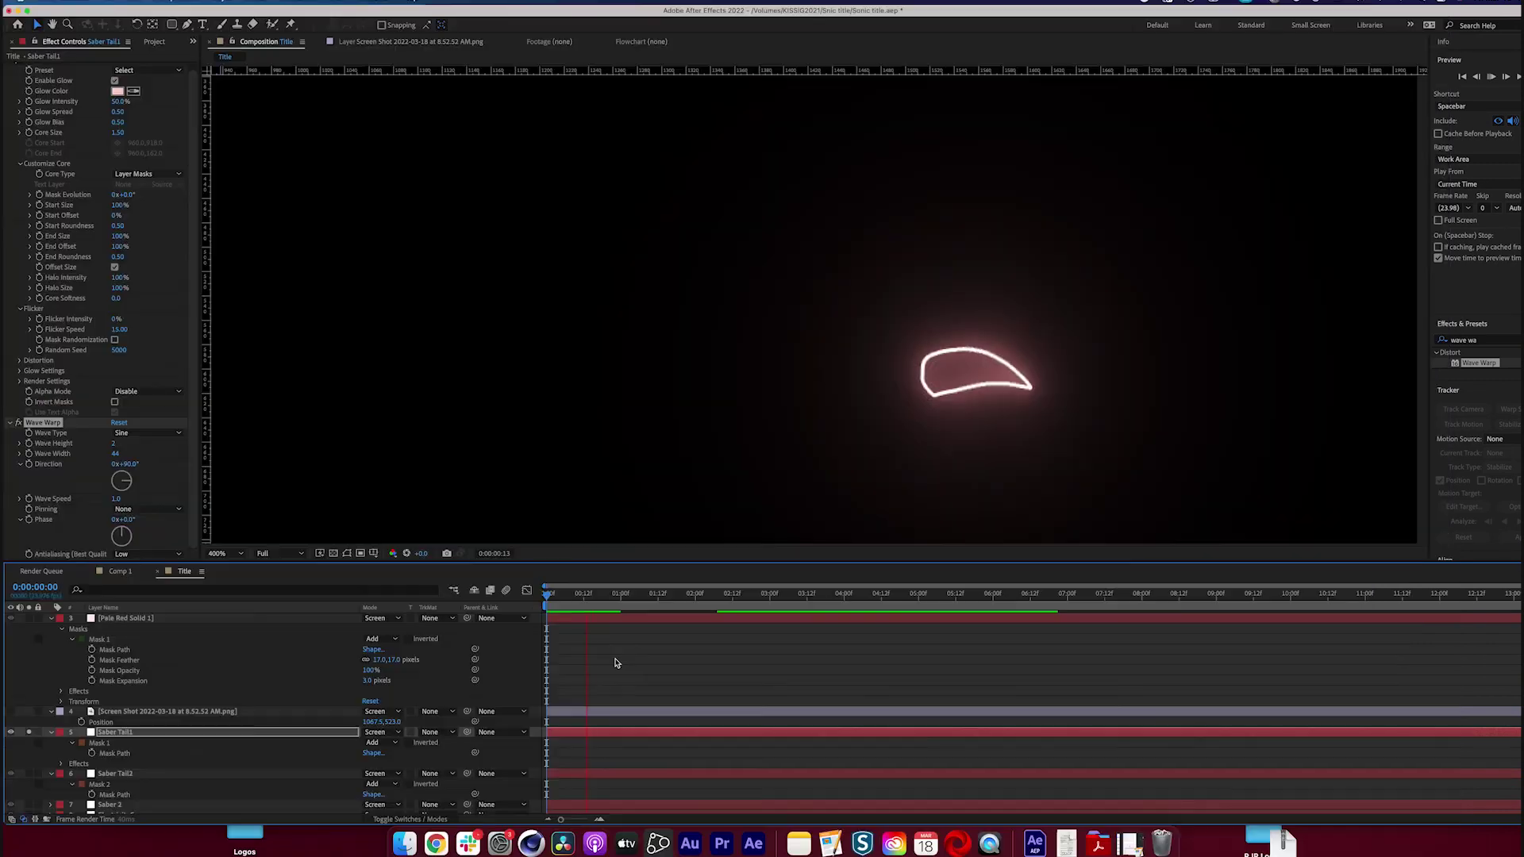
key(space)
Deselect the tail layer and replay its soloed wave animation from the first frame
click(38, 28)
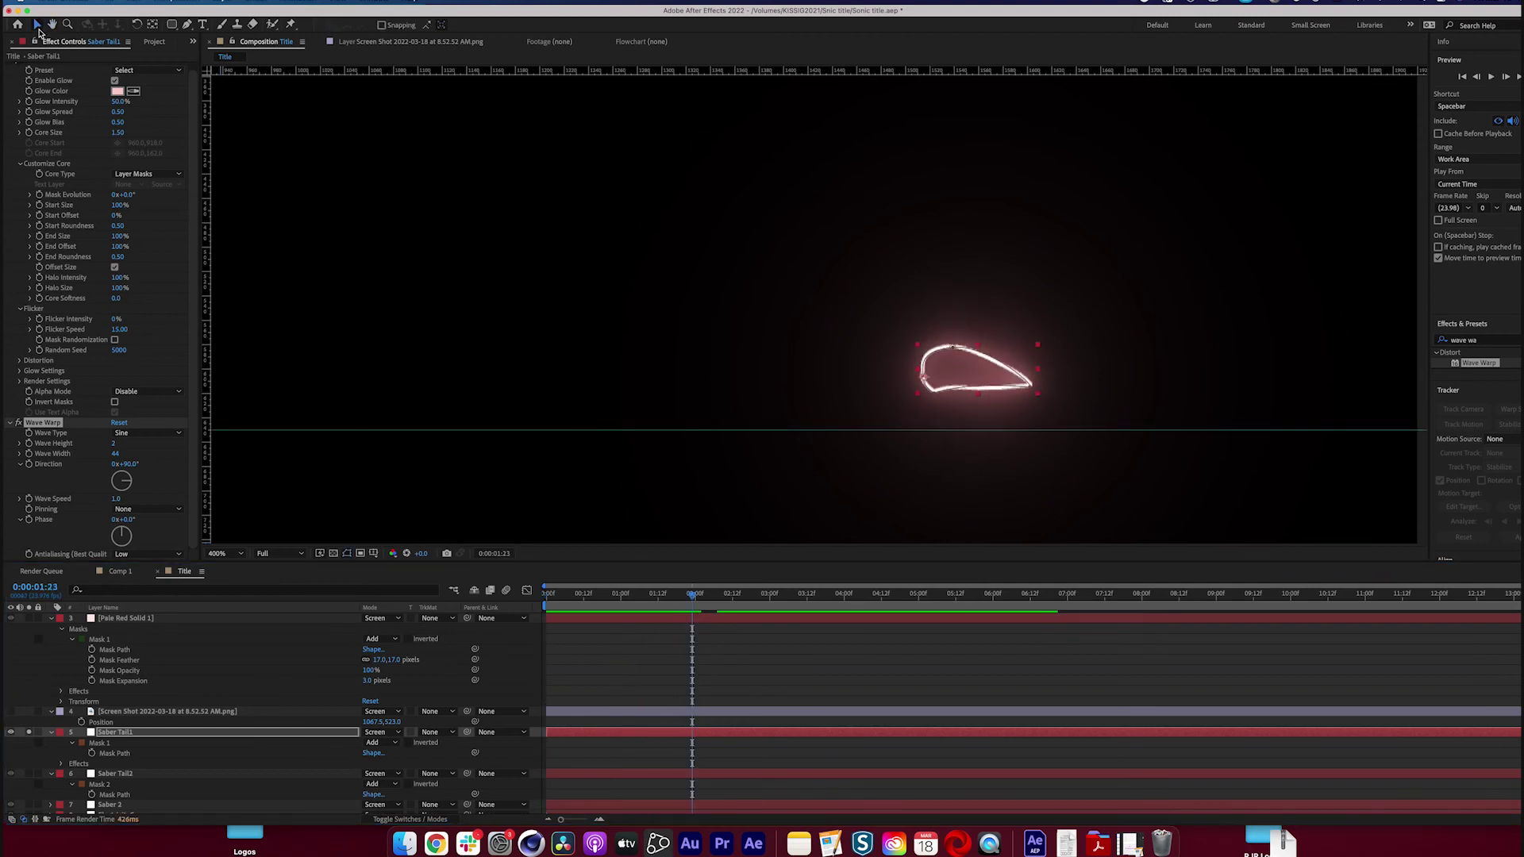
click(771, 681)
drag(587, 597, 488, 596)
key(space)
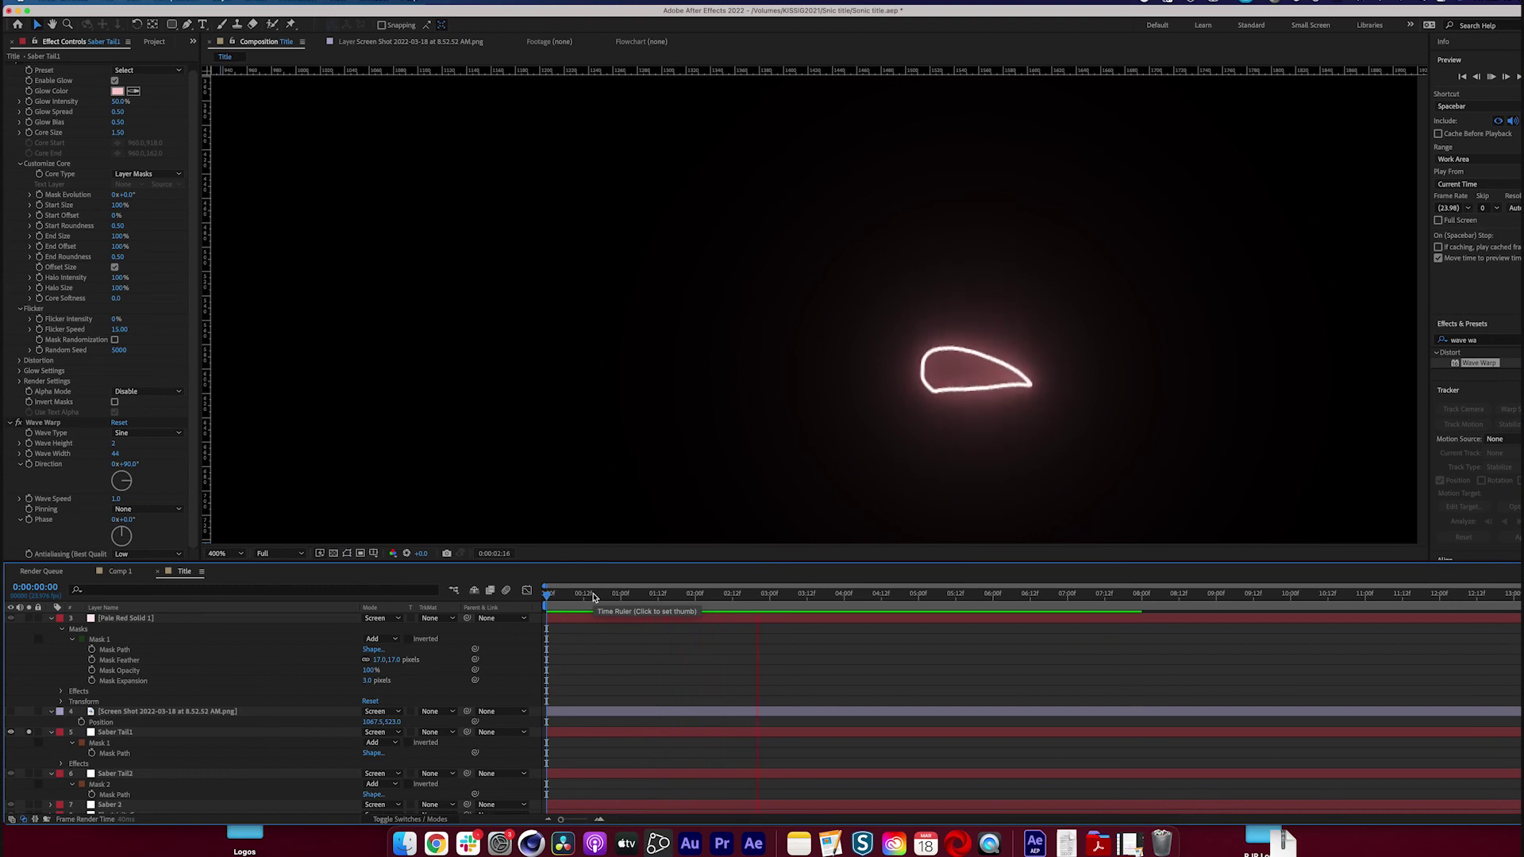
key(space)
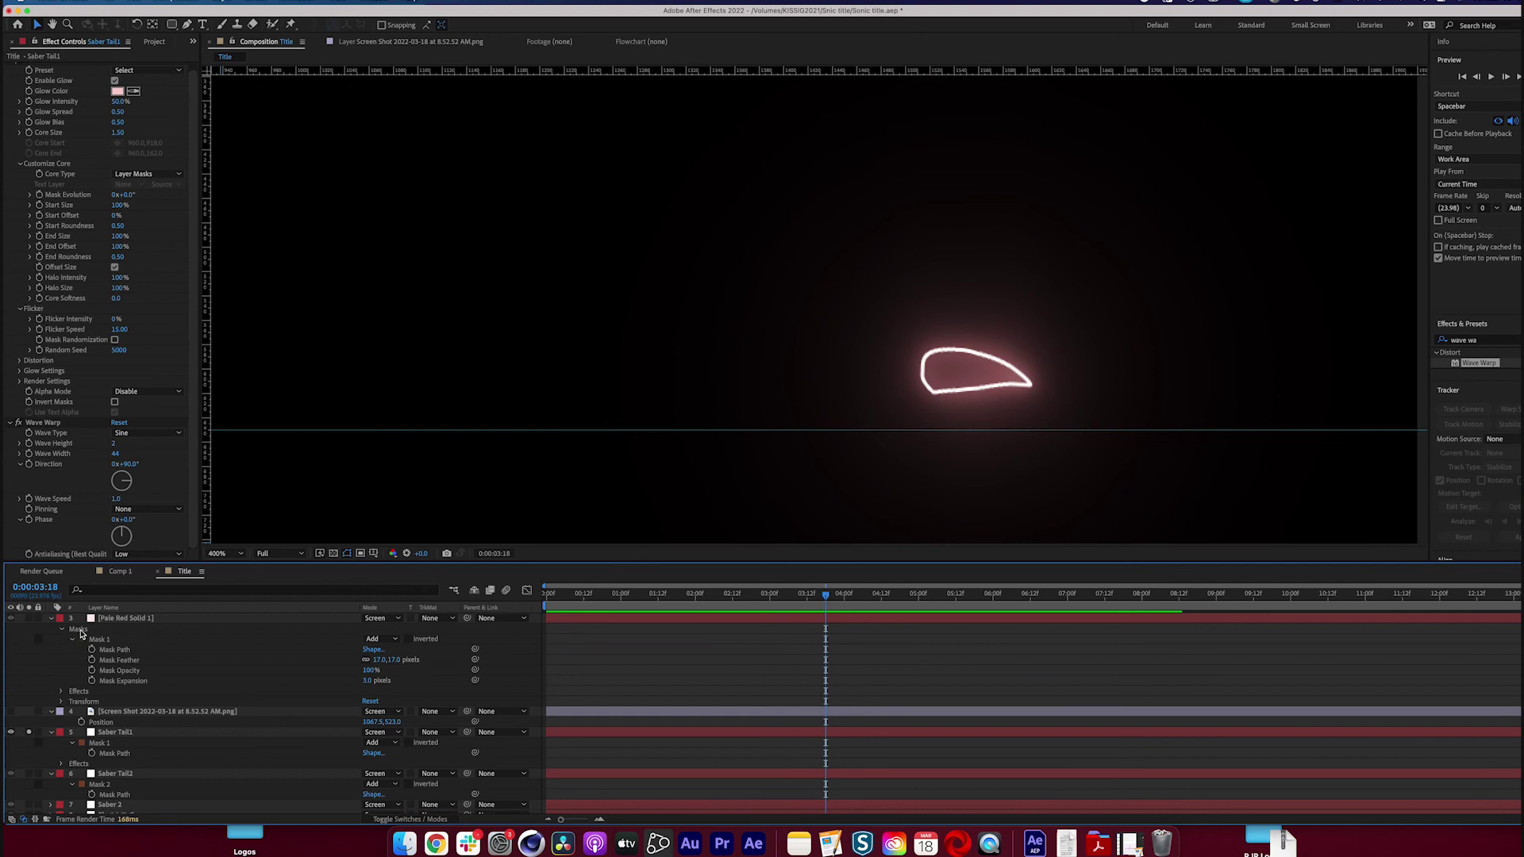
Unsolo Saber Tail1, copy its Wave Warp effect onto Saber Tail2, and preview both tails in the full title
click(30, 733)
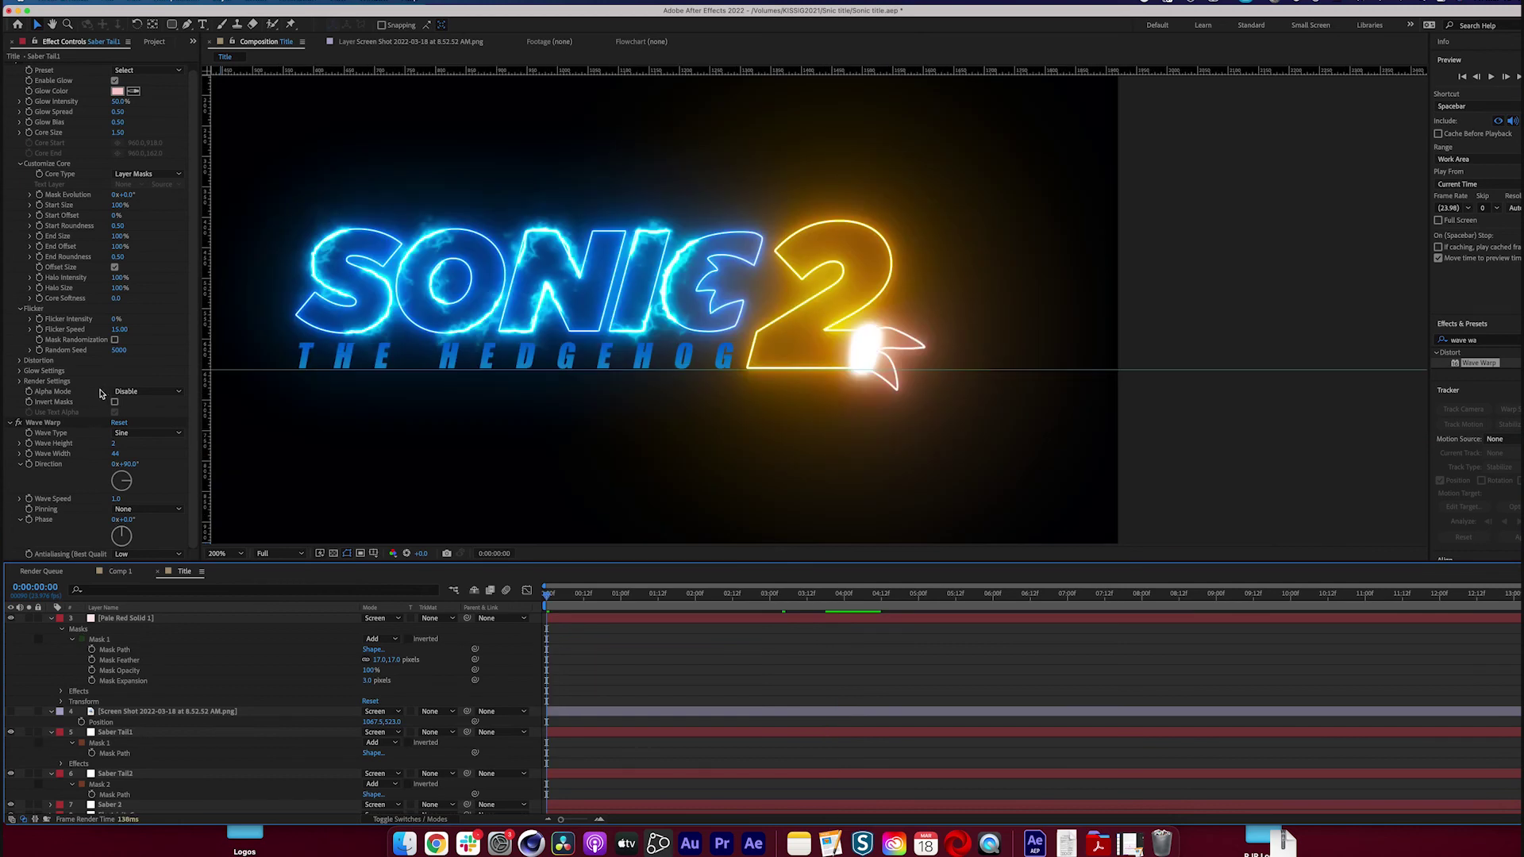
click(42, 423)
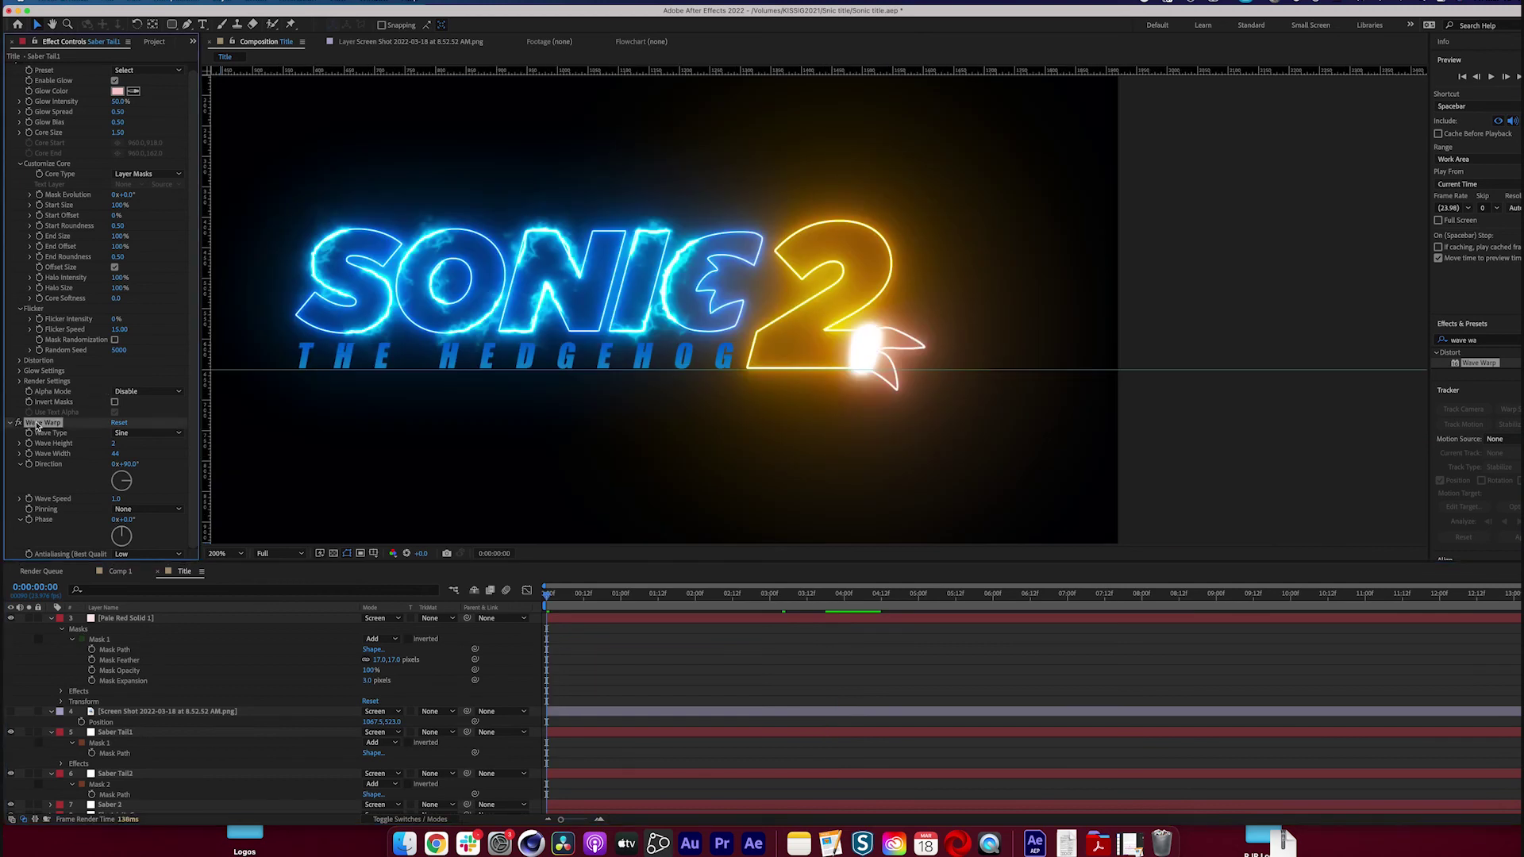
click(119, 774)
key(super+v)
key(space)
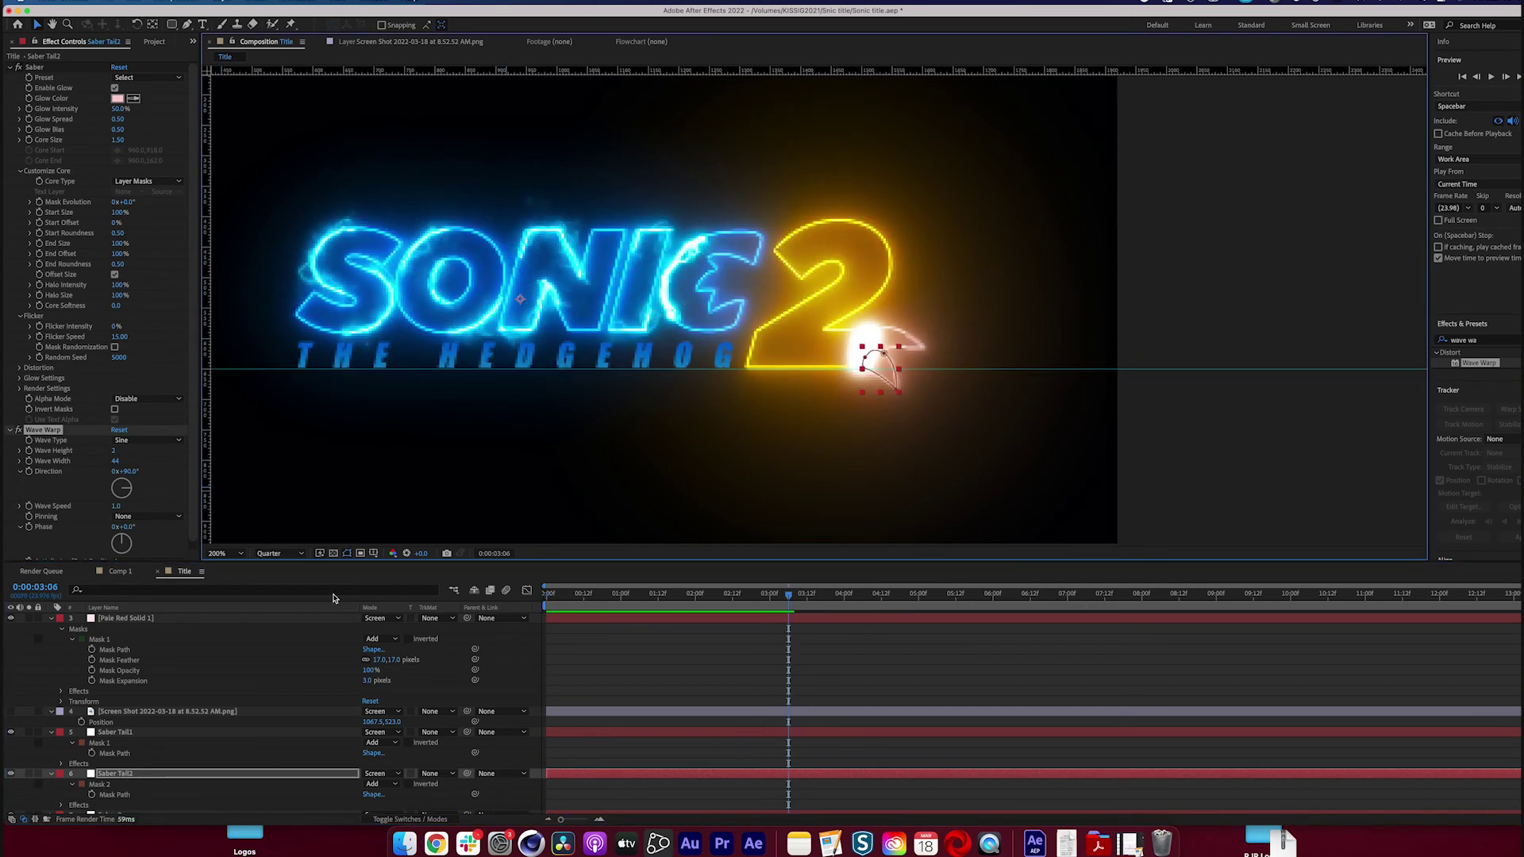
drag(137, 502, 127, 499)
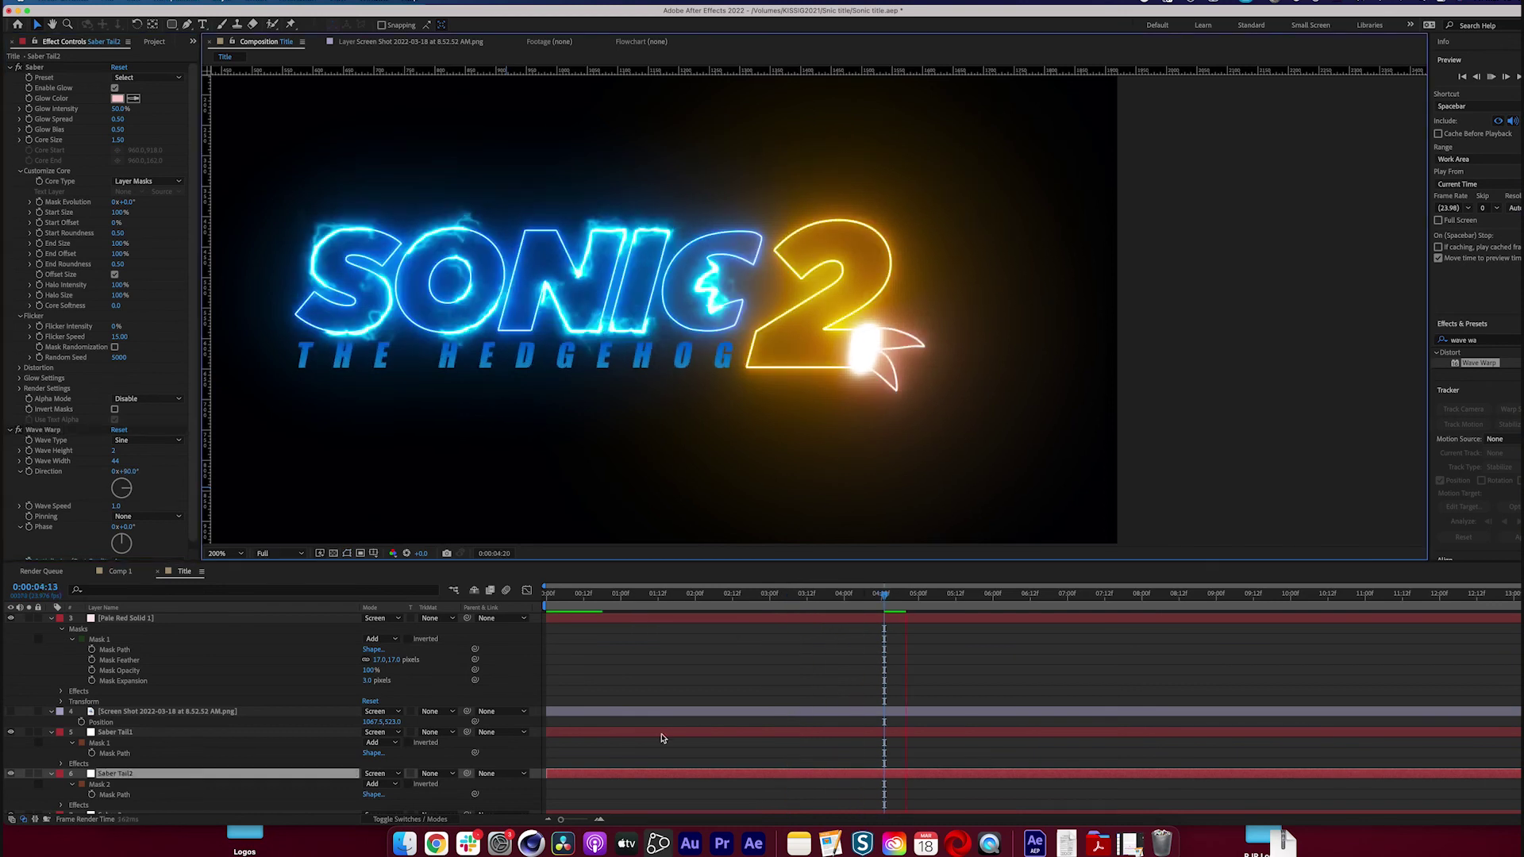
key(Home)
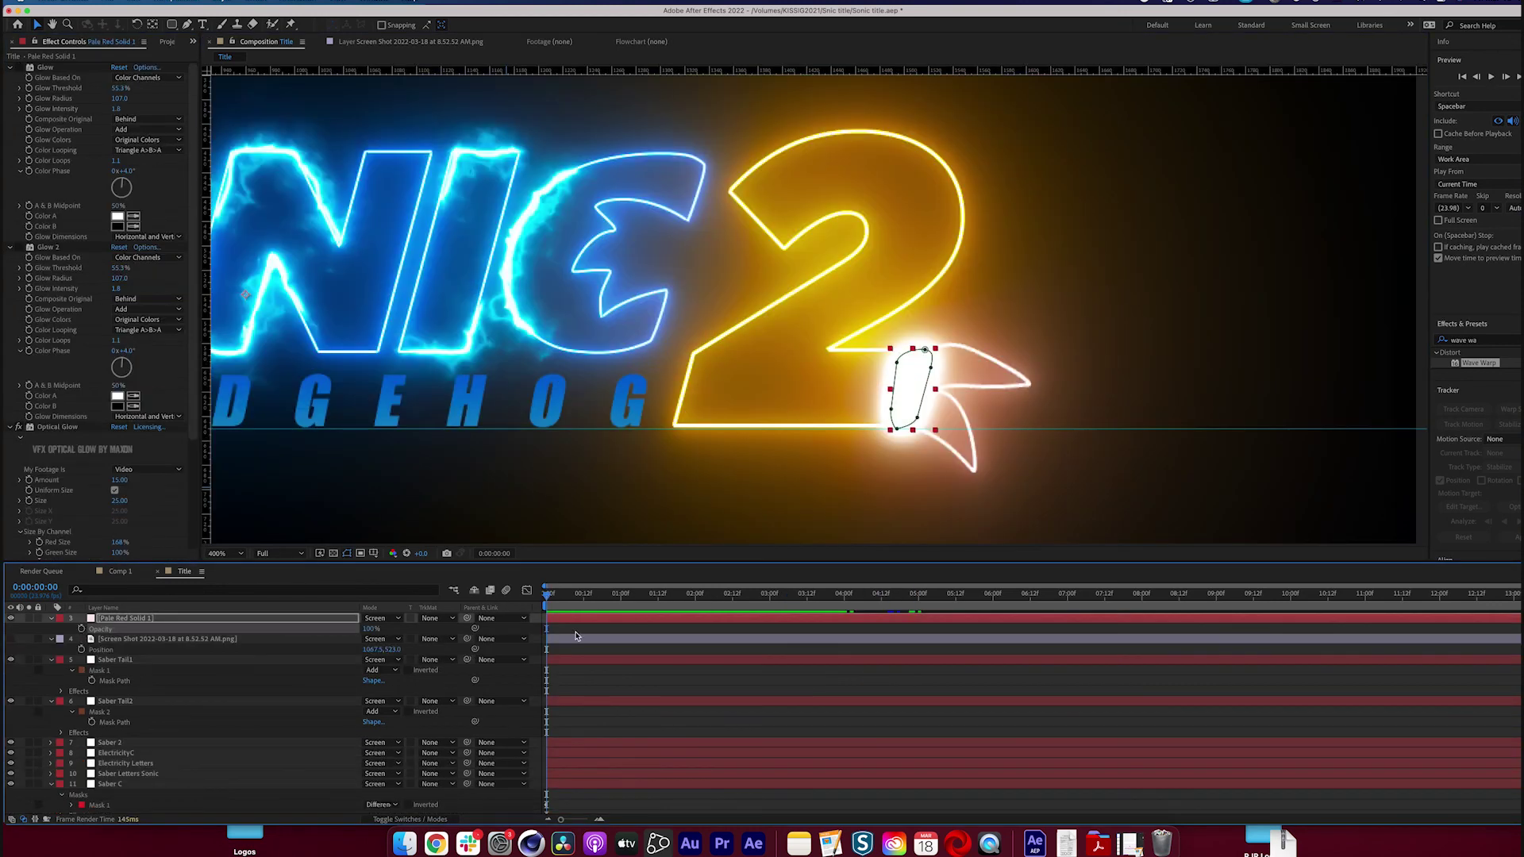
Add the expression wiggle(10,5) to the Optical Glow Amount on the Pale Red Solid 1 layer and preview the flicker
click(570, 630)
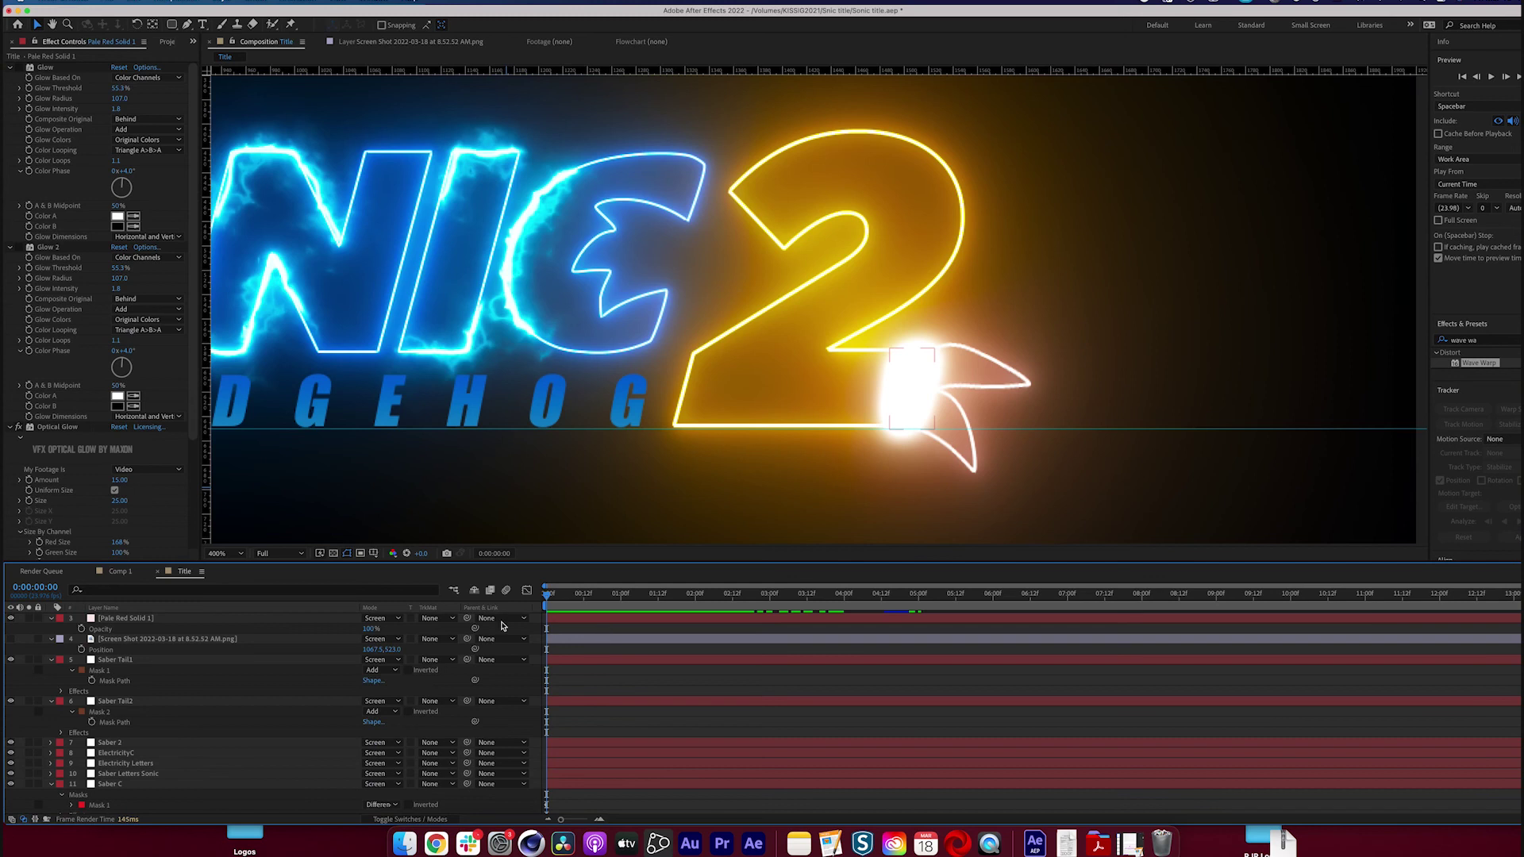
click(236, 620)
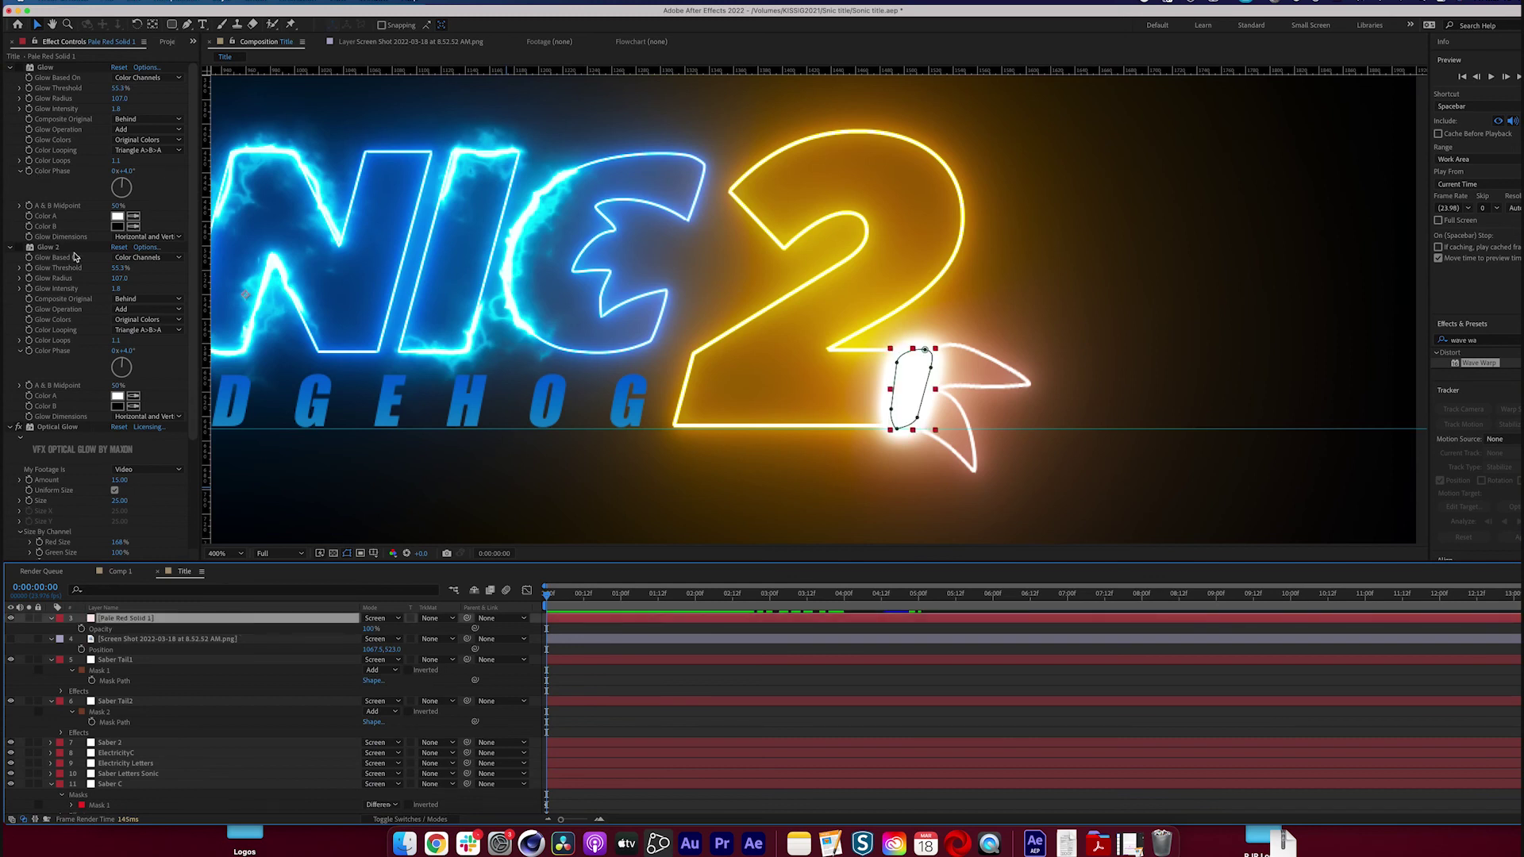
scroll(92, 496, down, 4)
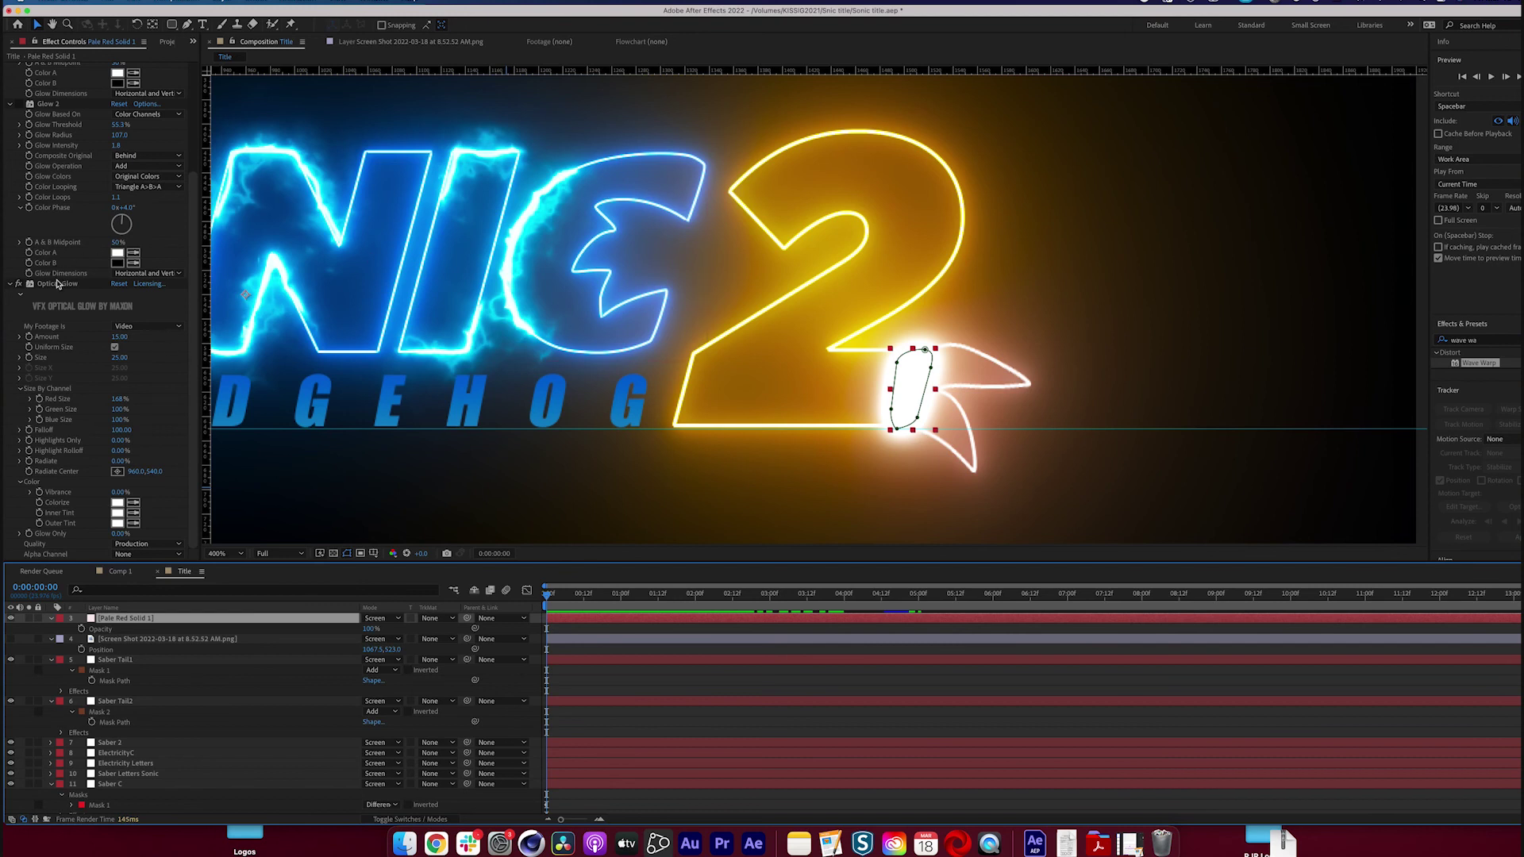
scroll(139, 242, up, 4)
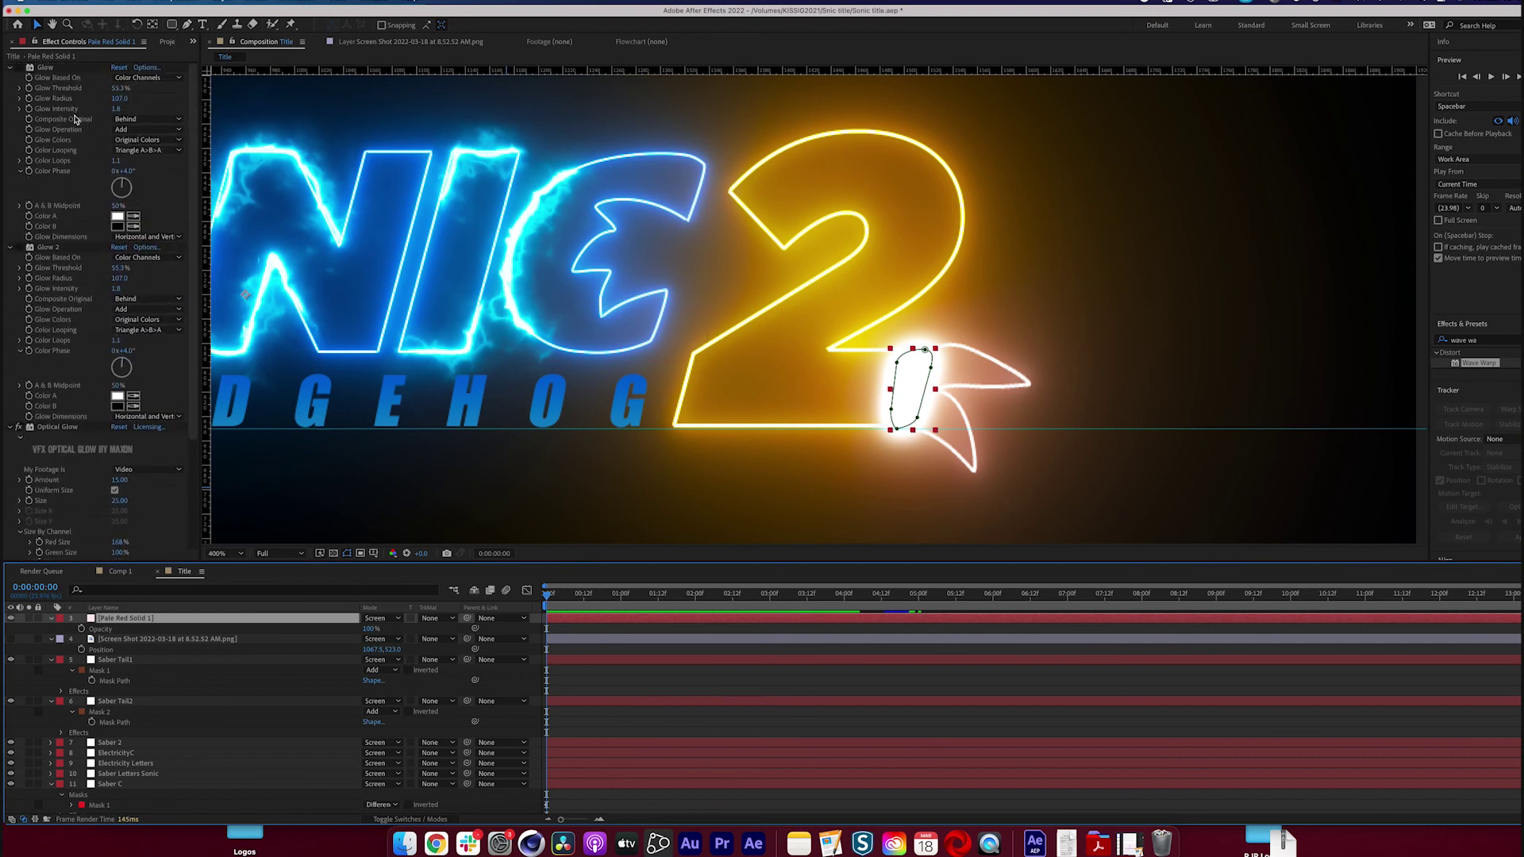
scroll(107, 393, down, 2)
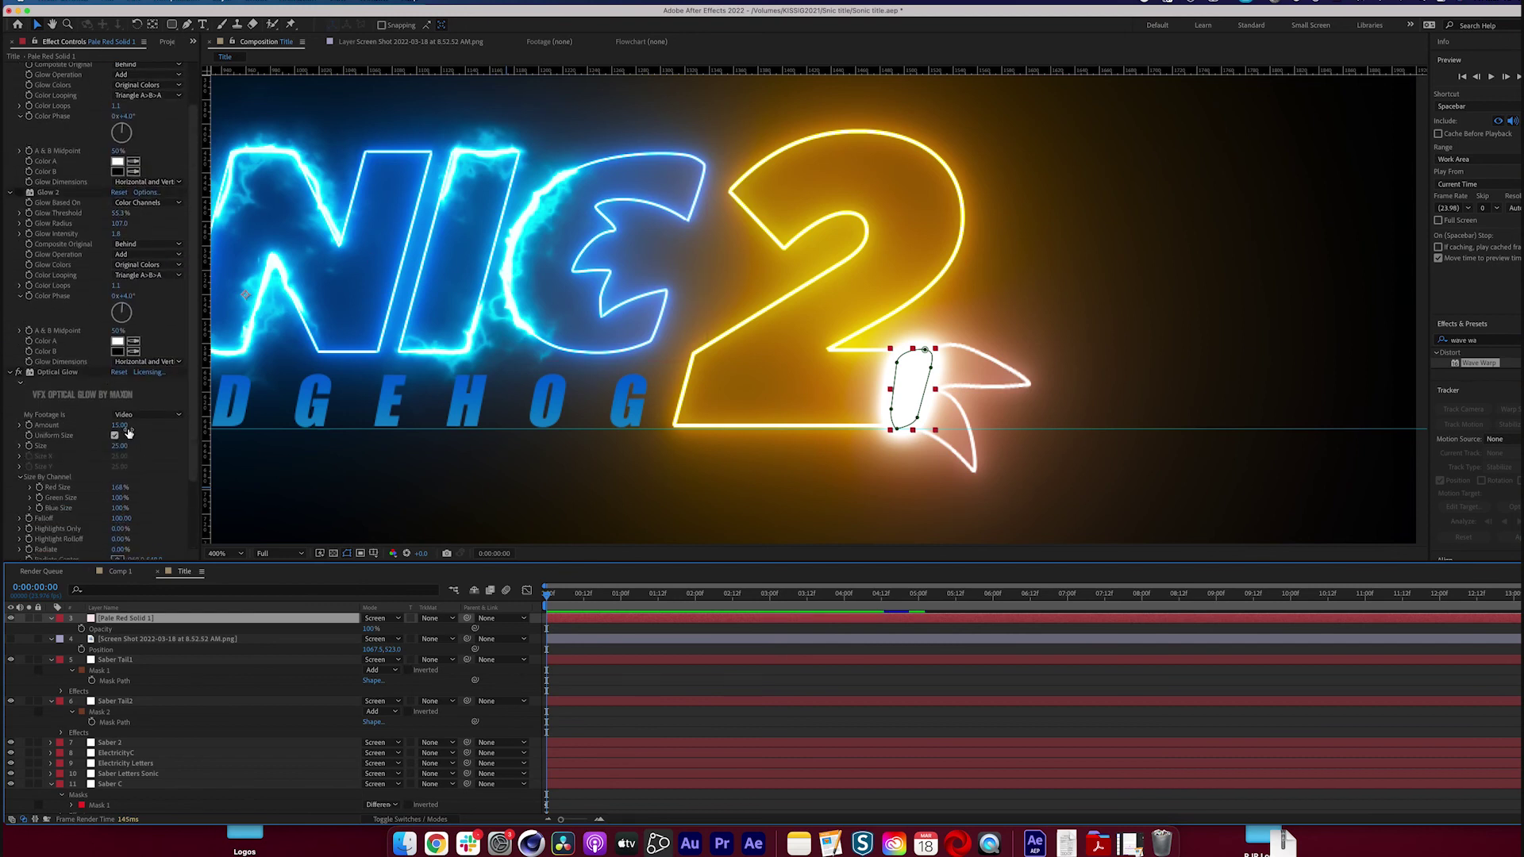
alt+click(31, 427)
text(wiggle)
key(Return)
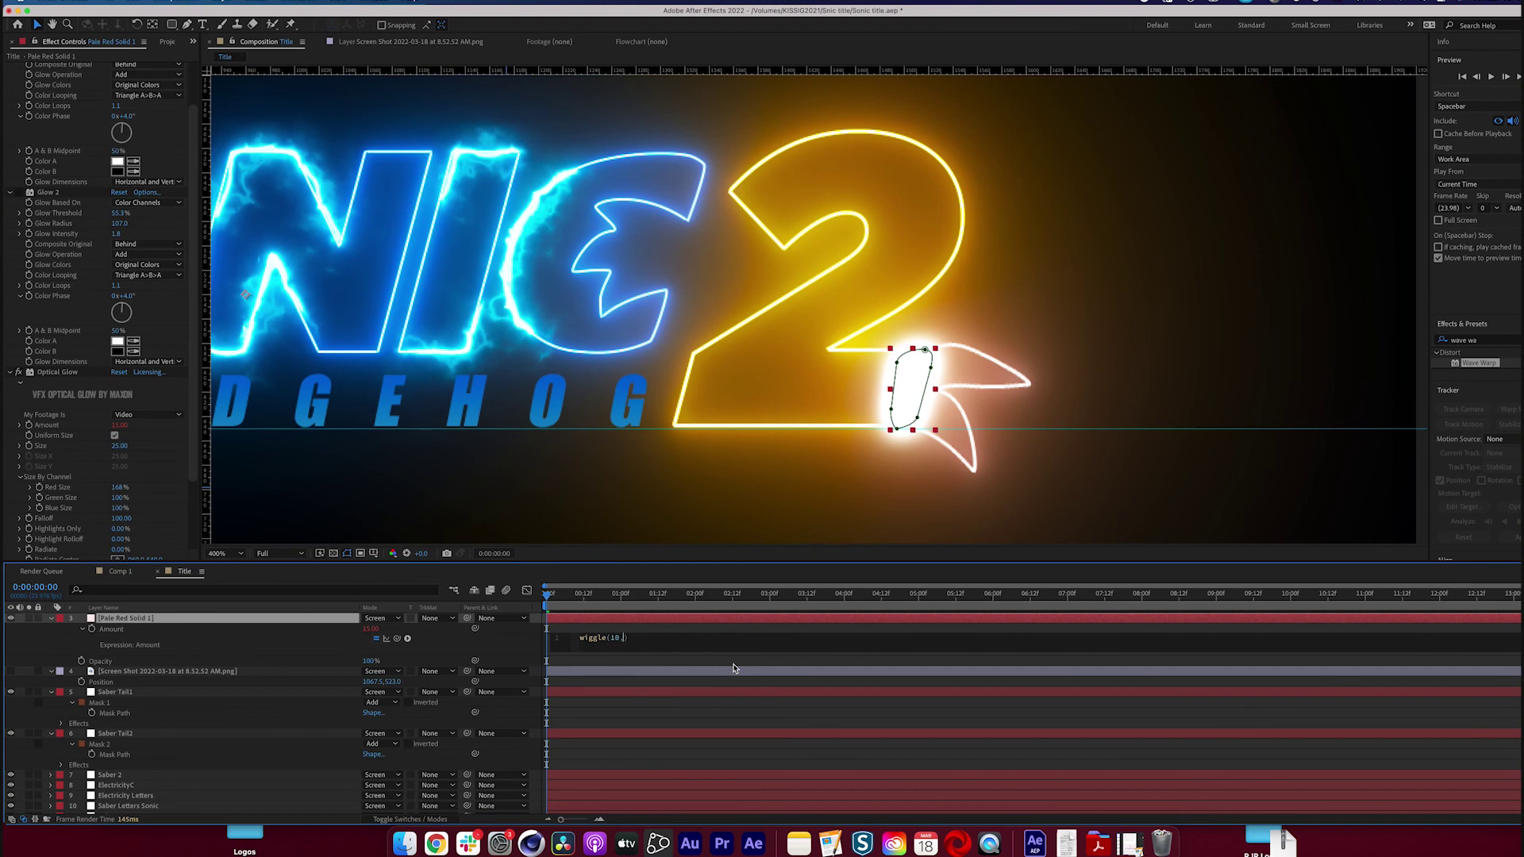
click(736, 661)
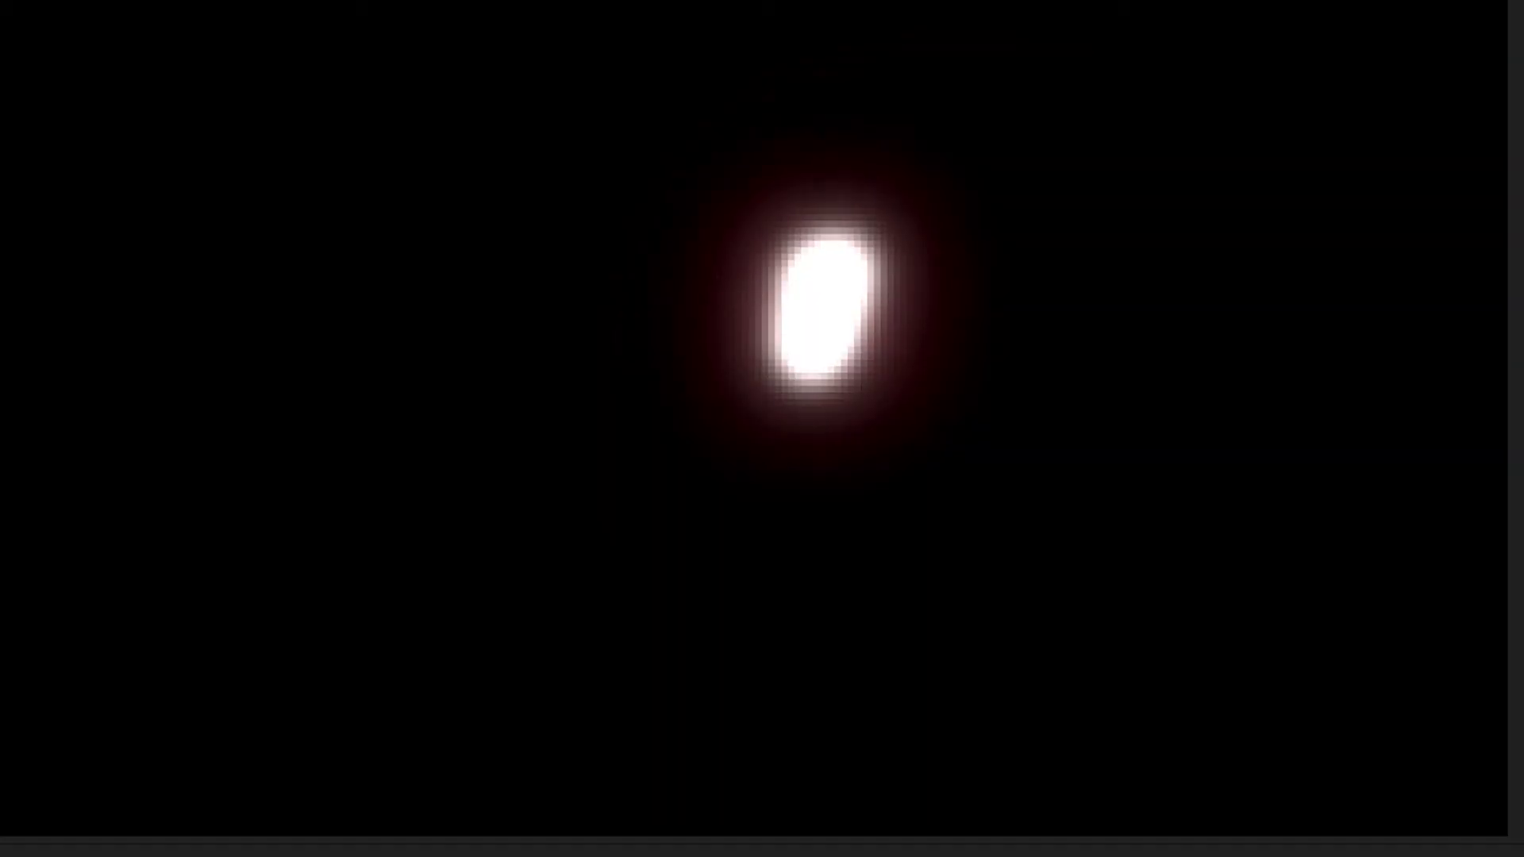
key(space)
key(space)
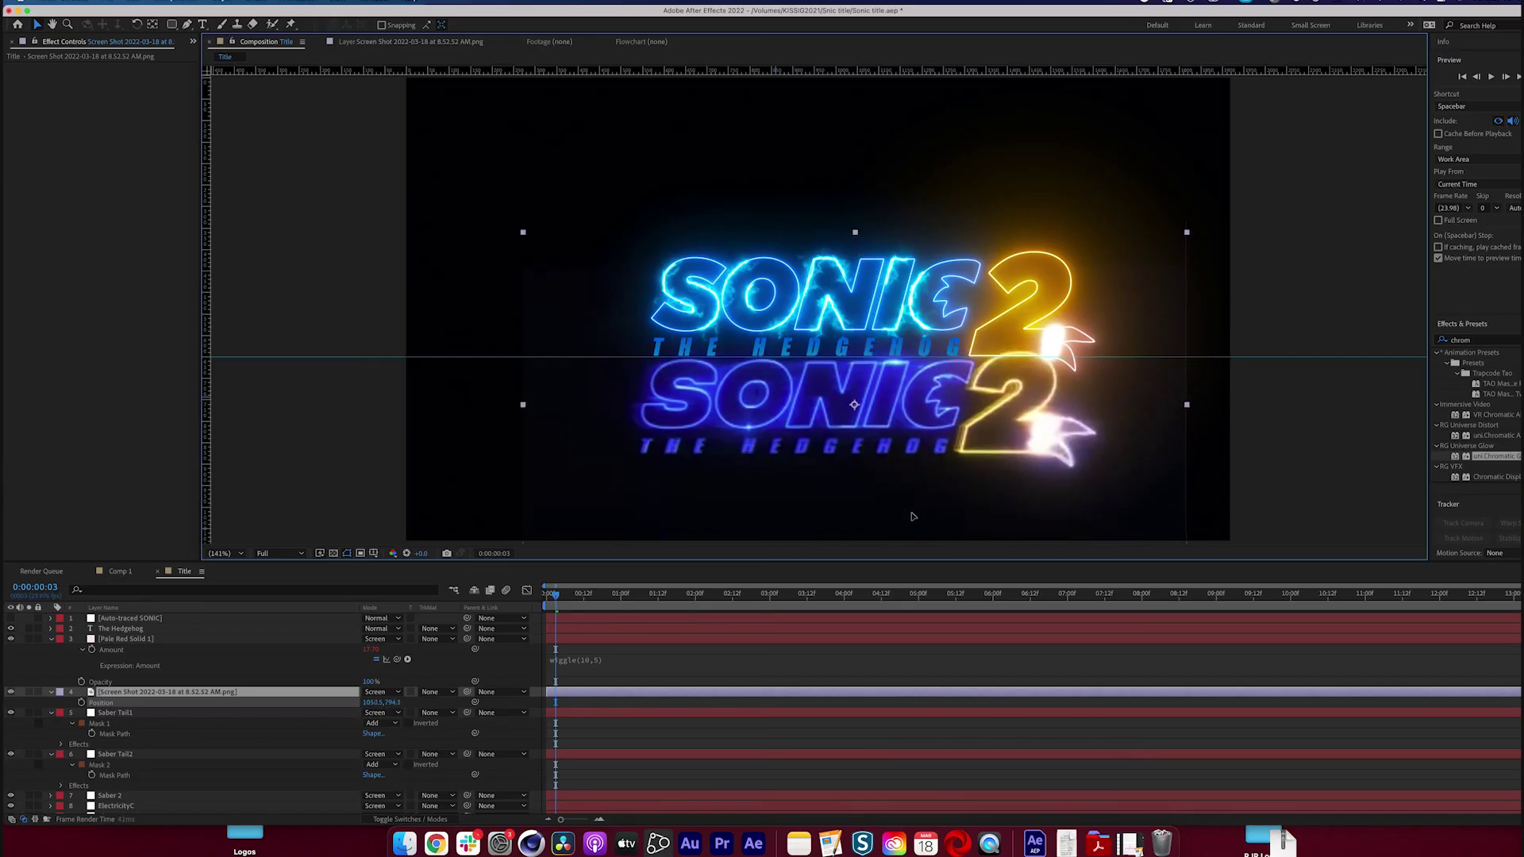
Move the reference screenshot lower so its logo sits clear beneath the recreated title for comparison
drag(912, 517, 912, 489)
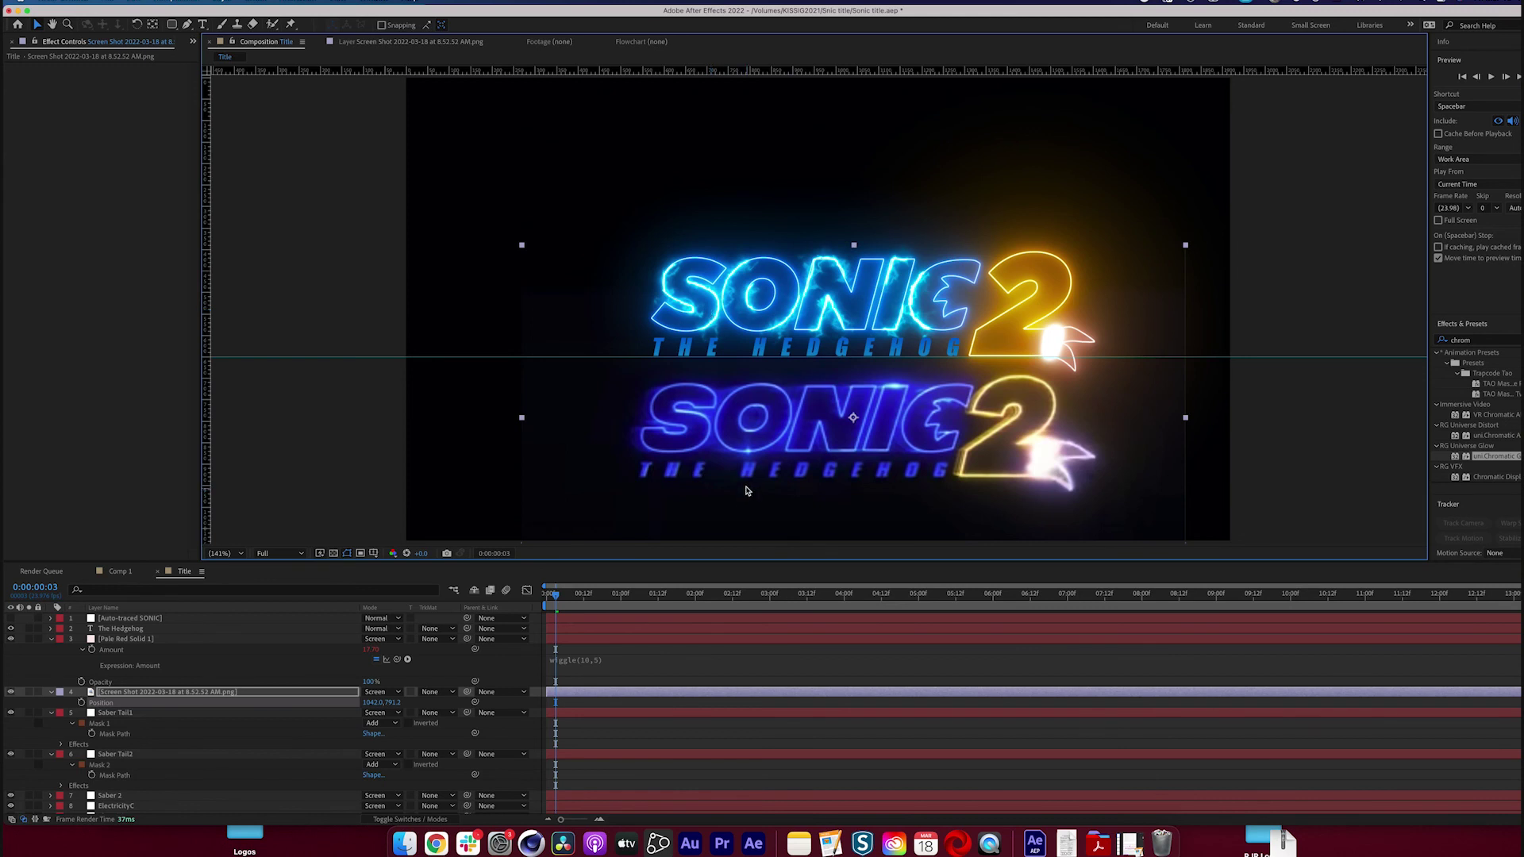
click(57, 649)
click(112, 639)
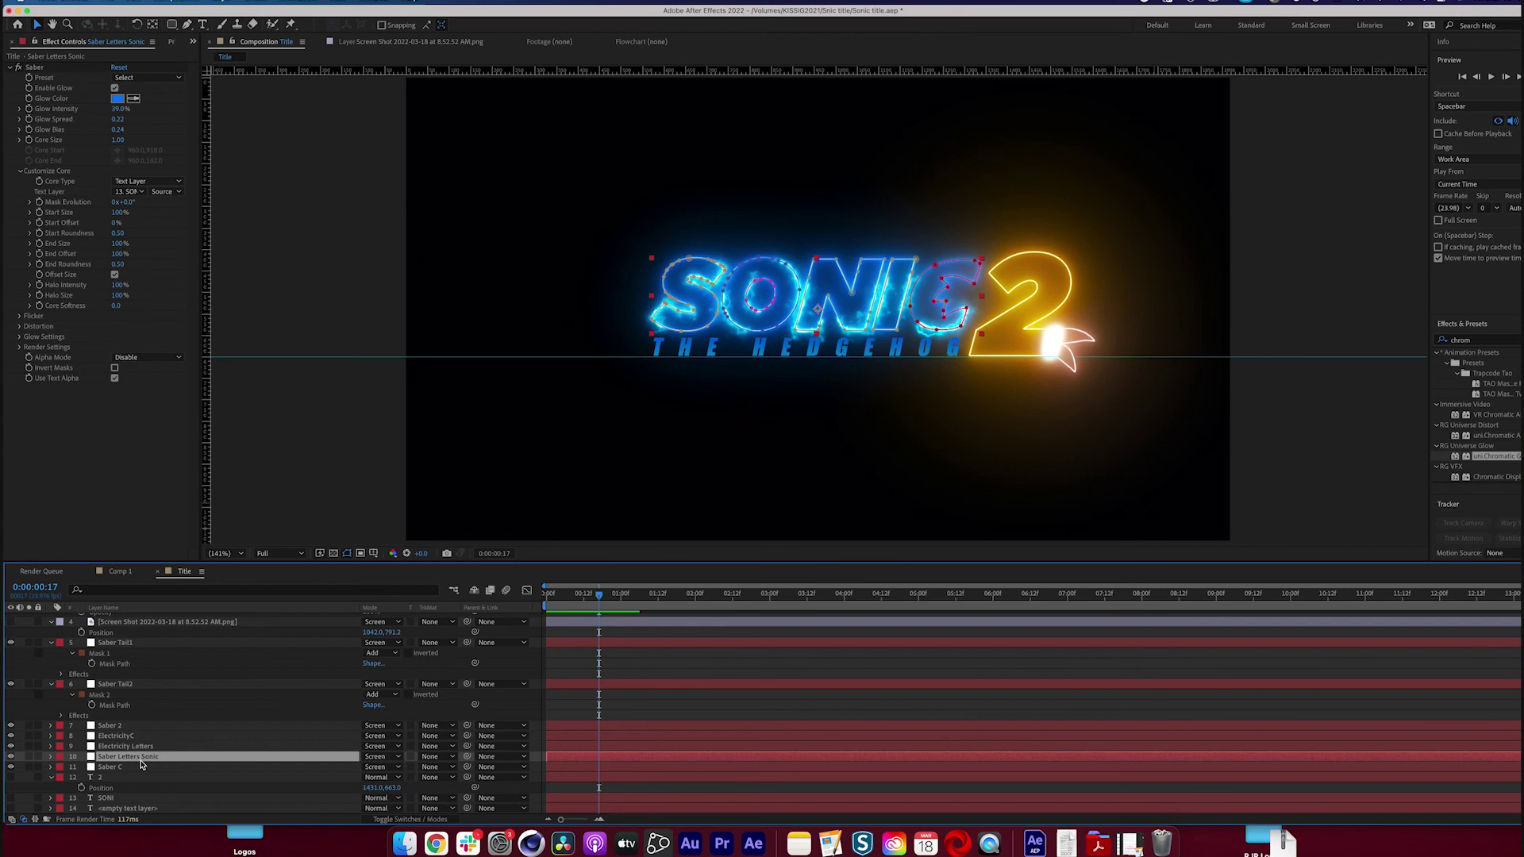
Duplicate the Saber Letters Sonic layer, place the copy beneath the original, and rename it Saber Letters Sonic BG
key(super+d)
click(142, 767)
drag(151, 761, 147, 775)
key(Return)
click(177, 768)
text(BG)
key(Return)
Reveal the Position of Saber Letters Sonic BG and make it a 3D layer
key(p)
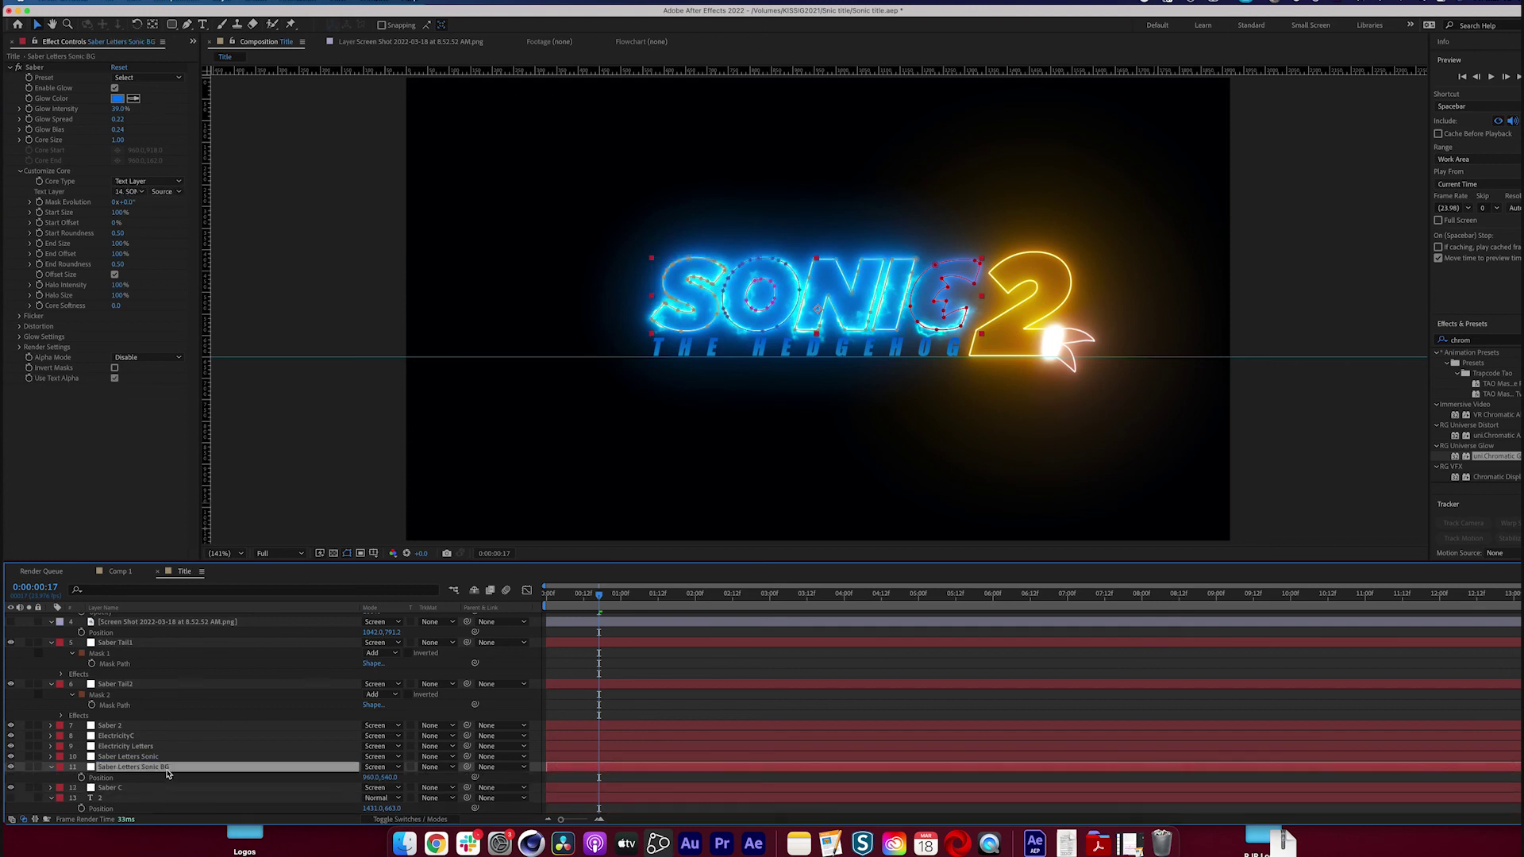
click(391, 817)
click(429, 767)
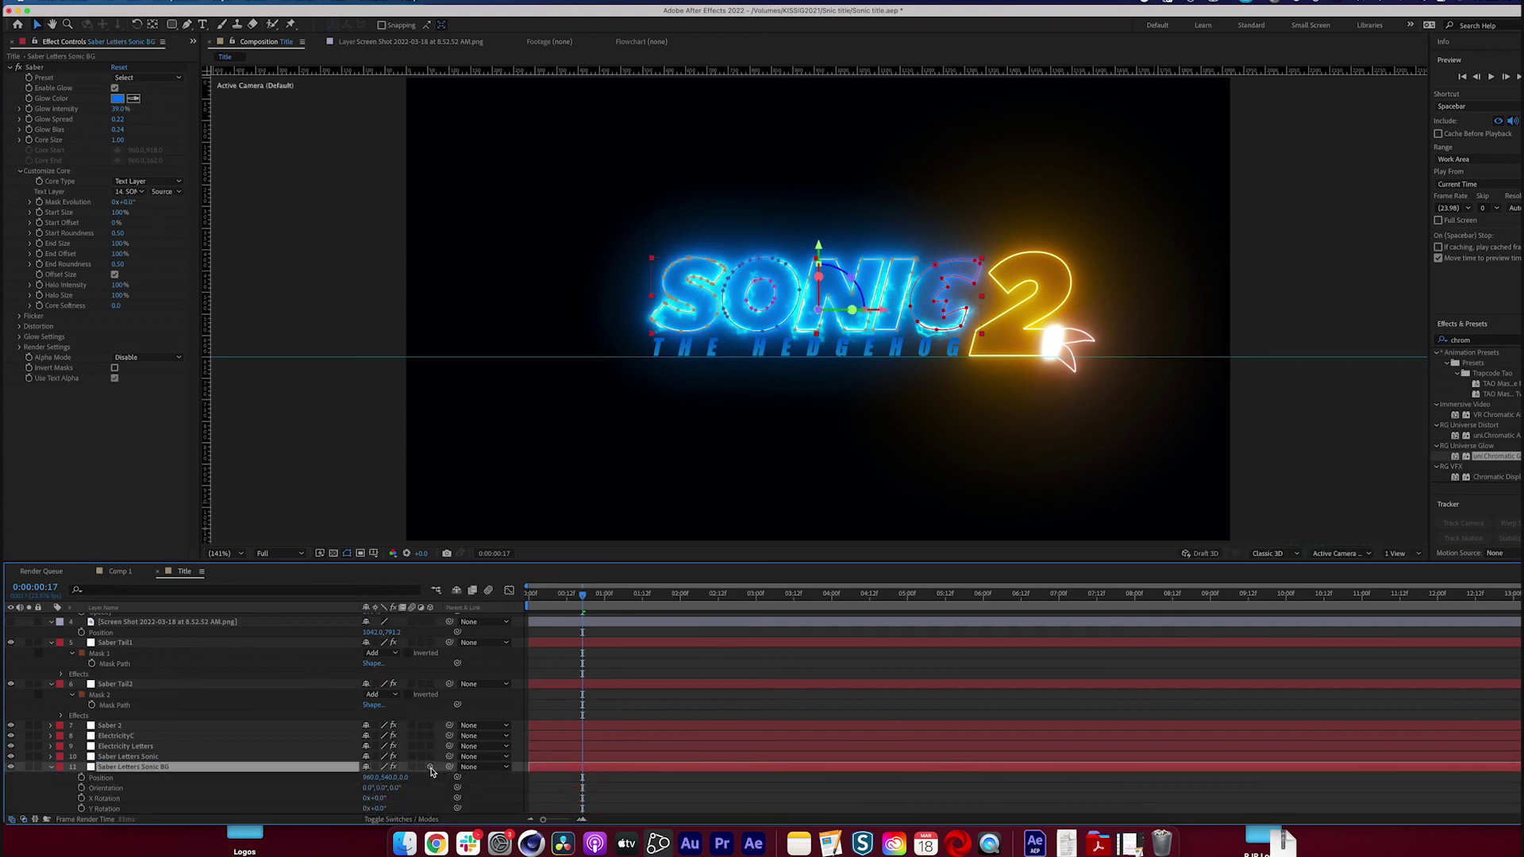
Push Saber Letters Sonic BG back in 3D space, setting its Position to 960, 540, 129
scroll(213, 769, down, 3)
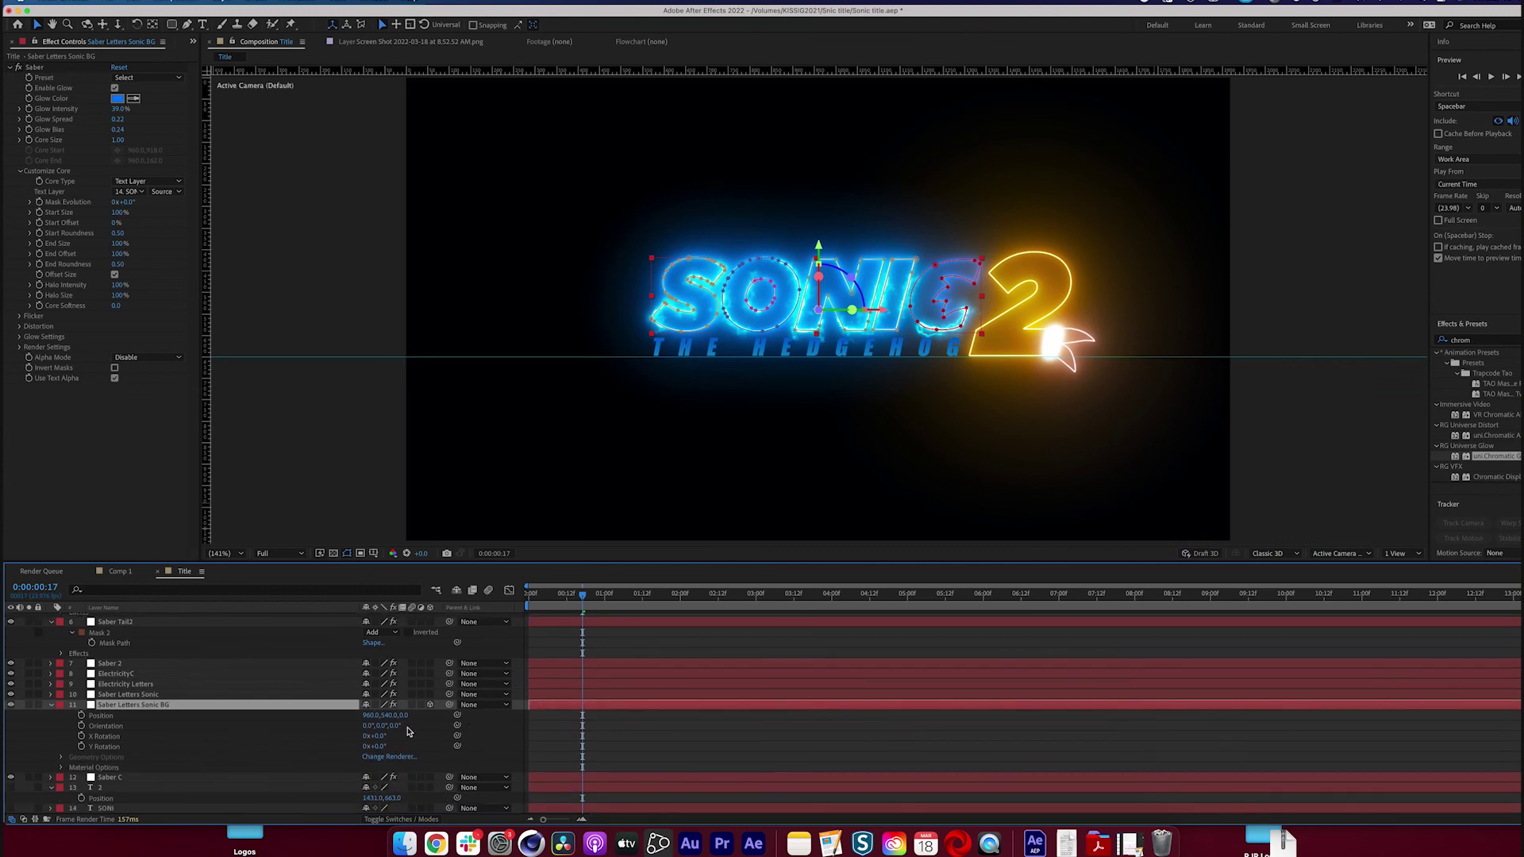
drag(402, 717, 349, 717)
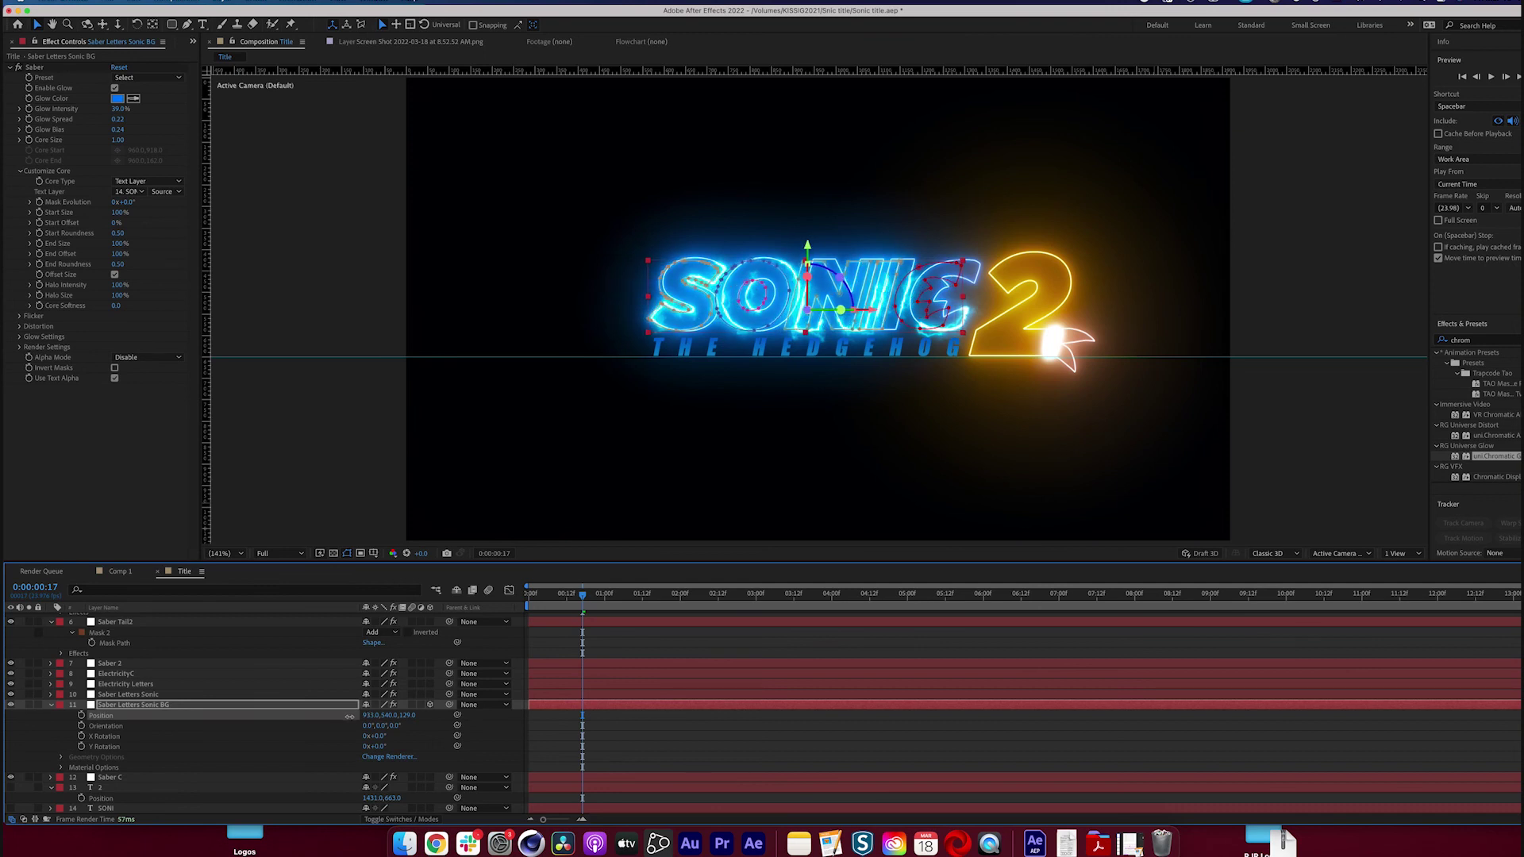
click(771, 750)
scroll(962, 375, up, 1)
drag(367, 715, 387, 714)
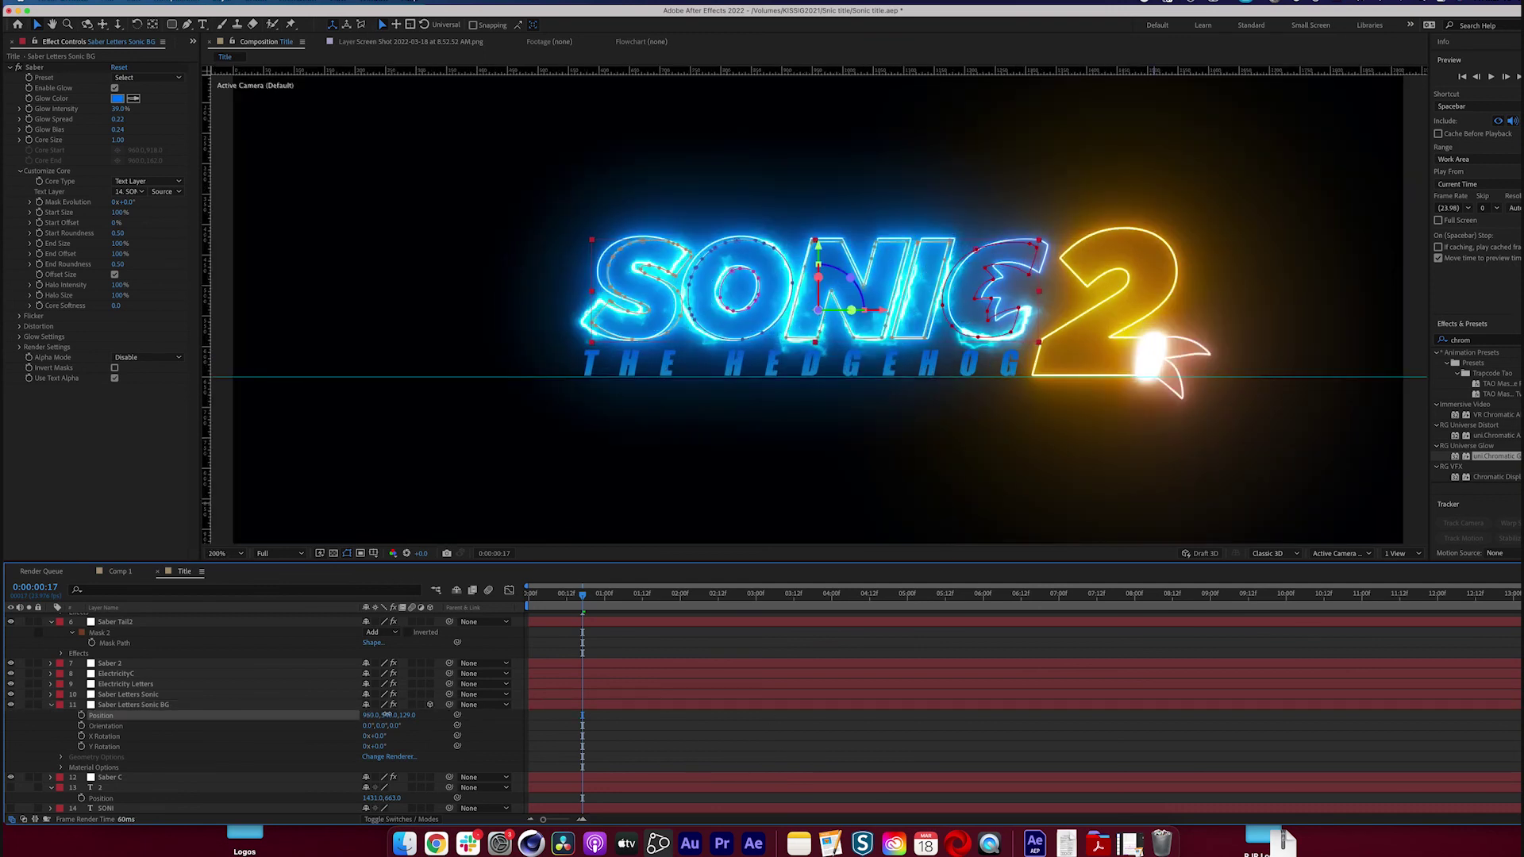
click(844, 725)
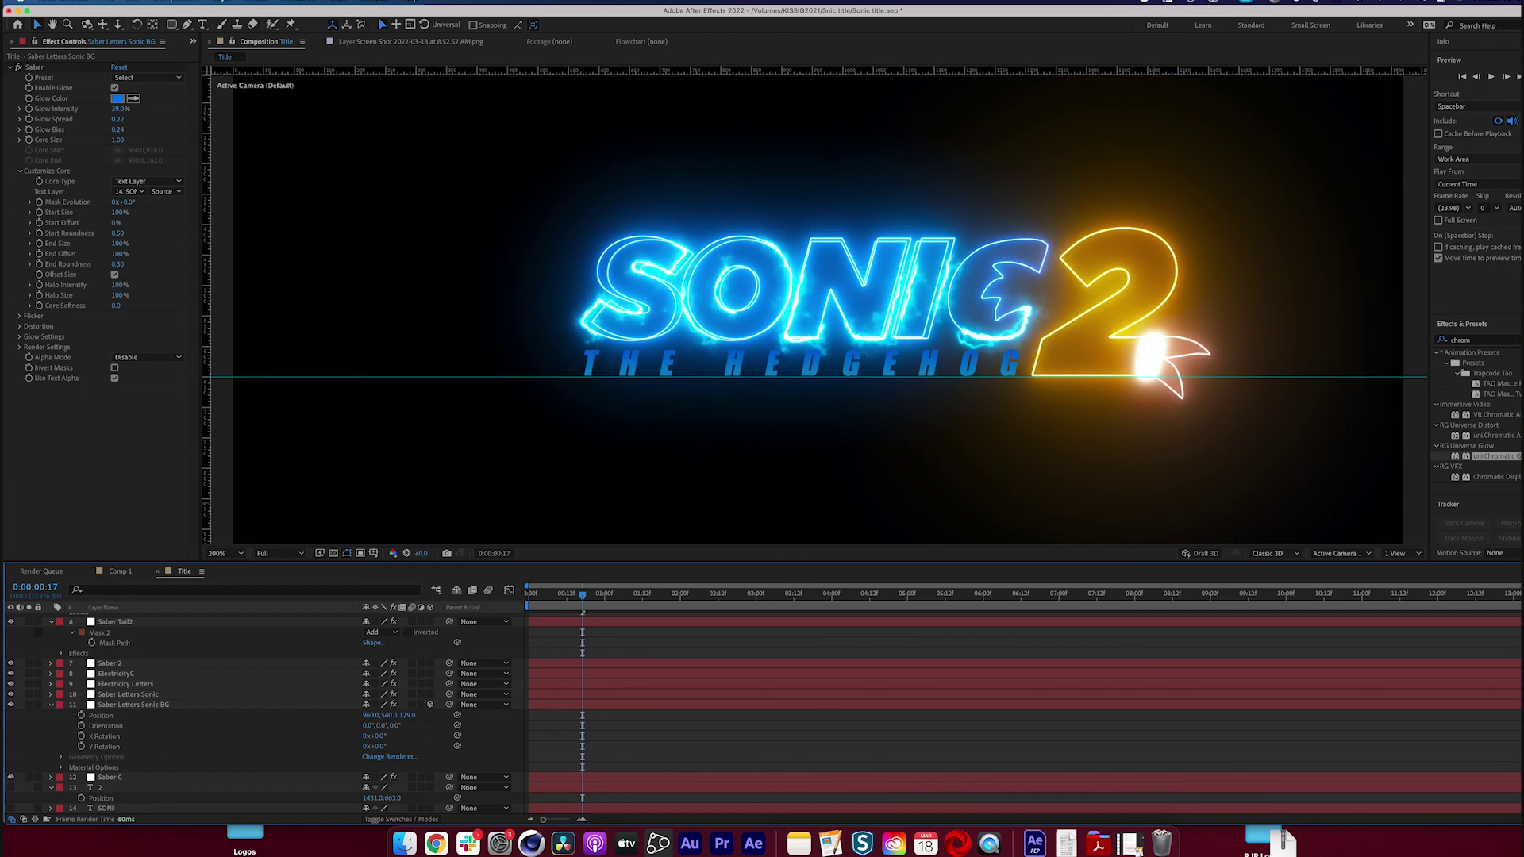
Search the effects for "blur" and apply Directional Blur to Saber Letters Sonic BG
click(1491, 342)
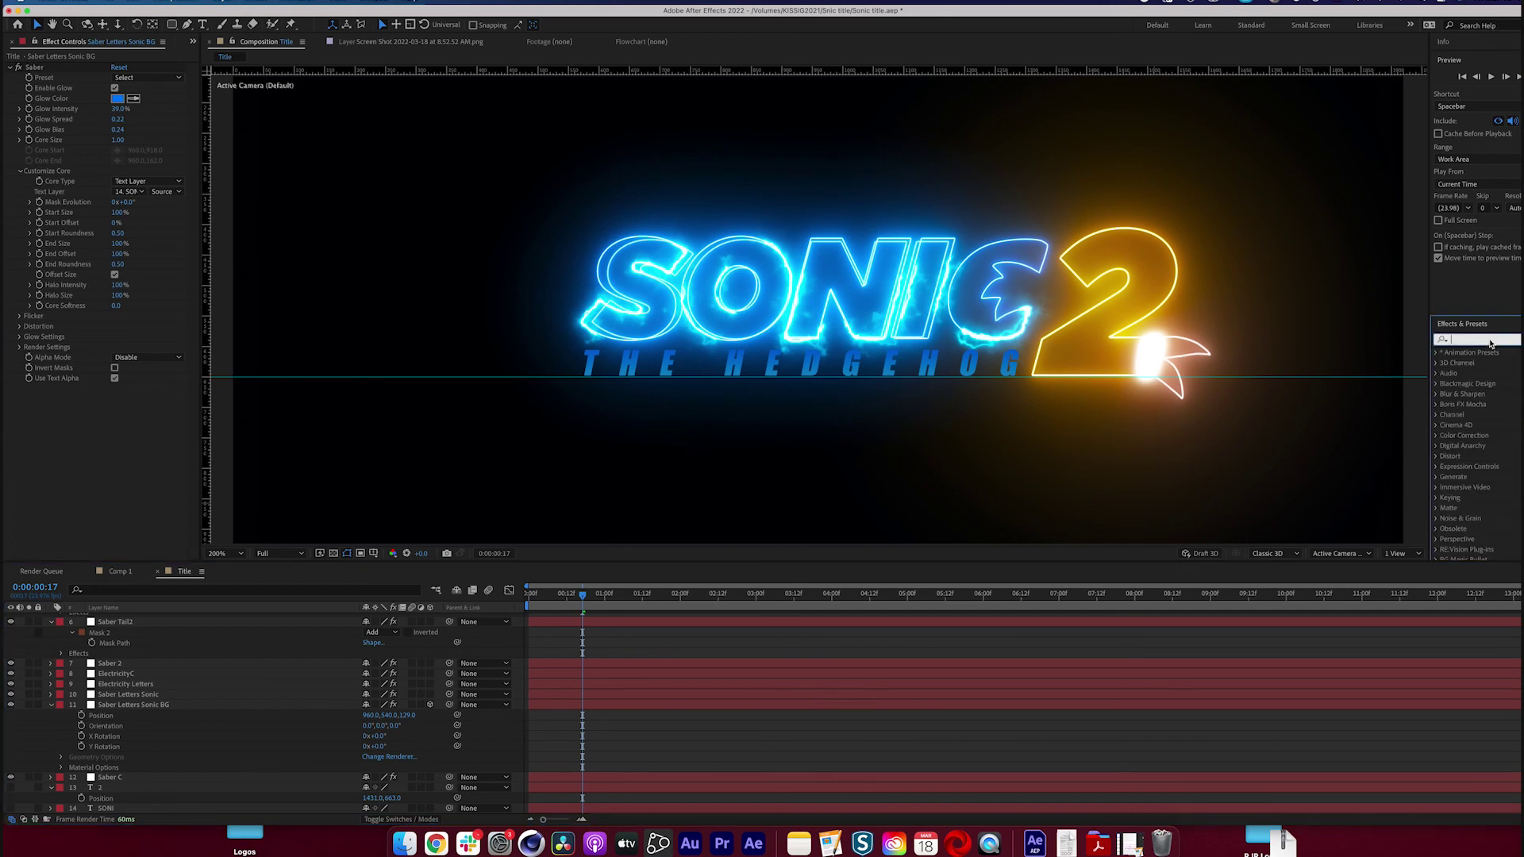
text(blur)
double_click(1493, 338)
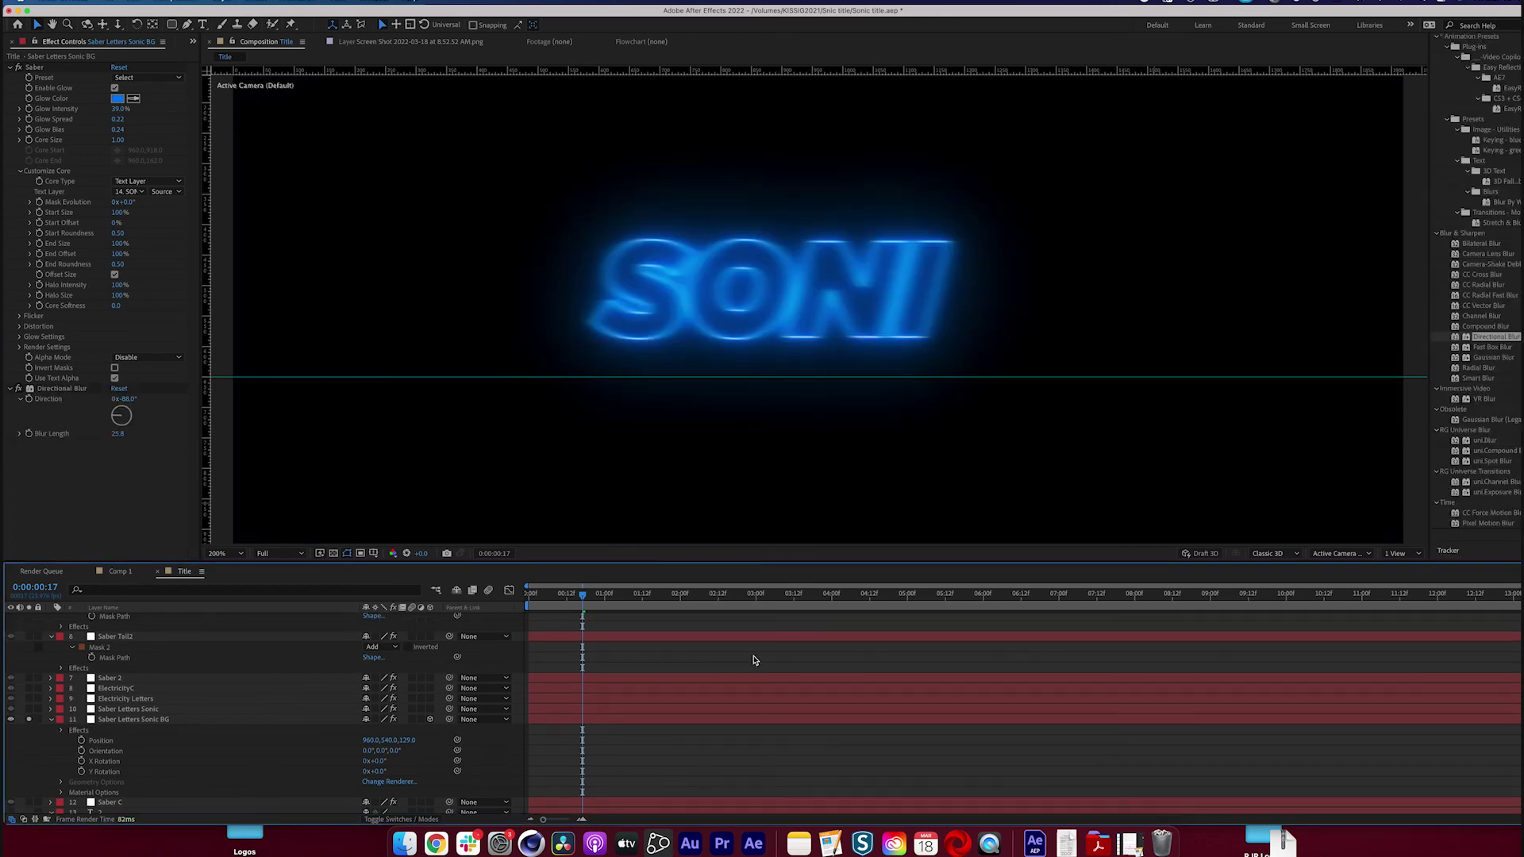
Replace the Directional Blur on Saber Letters Sonic BG with a fresh one using direction -89° and blur length 14.7
key(super+z)
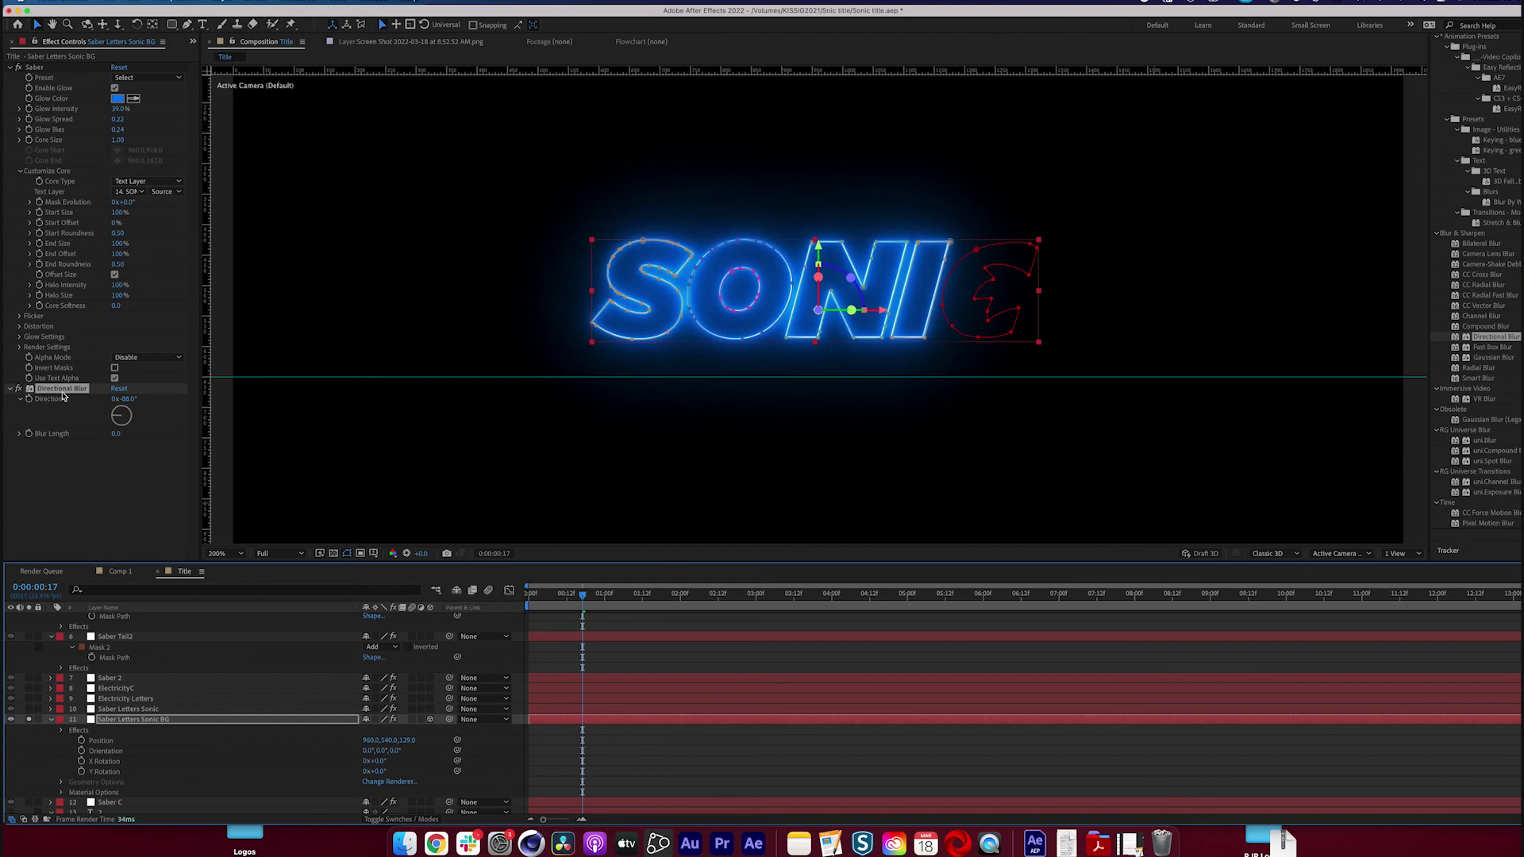
key(Delete)
drag(1492, 338, 100, 508)
drag(119, 419, 305, 474)
drag(116, 435, 132, 437)
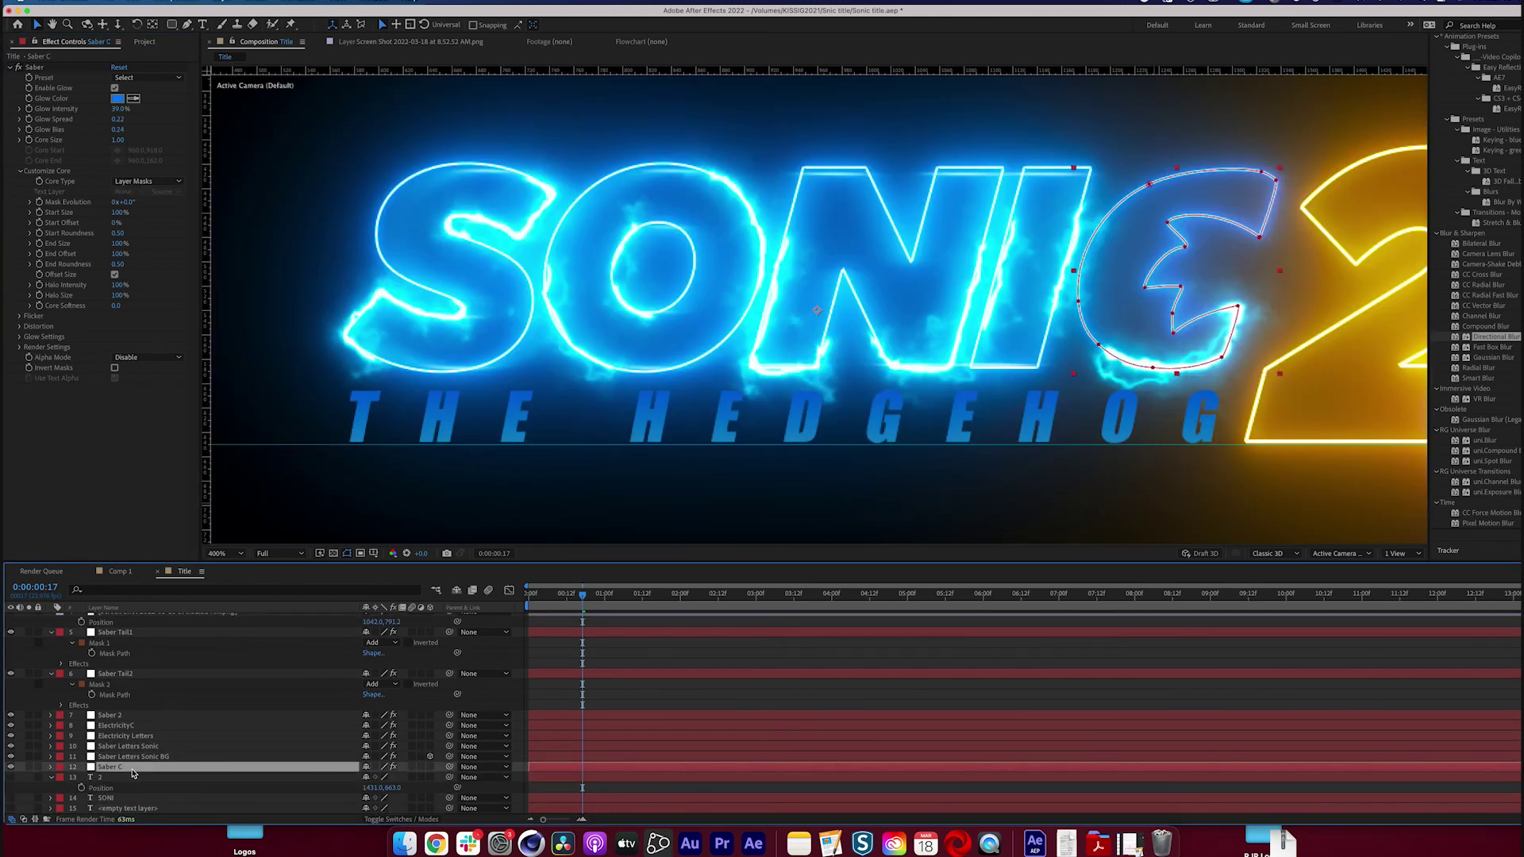
Reveal the Position of Saber Letters Sonic BG and shift the layer slightly to the left along X
click(134, 756)
key(p)
drag(370, 767, 356, 768)
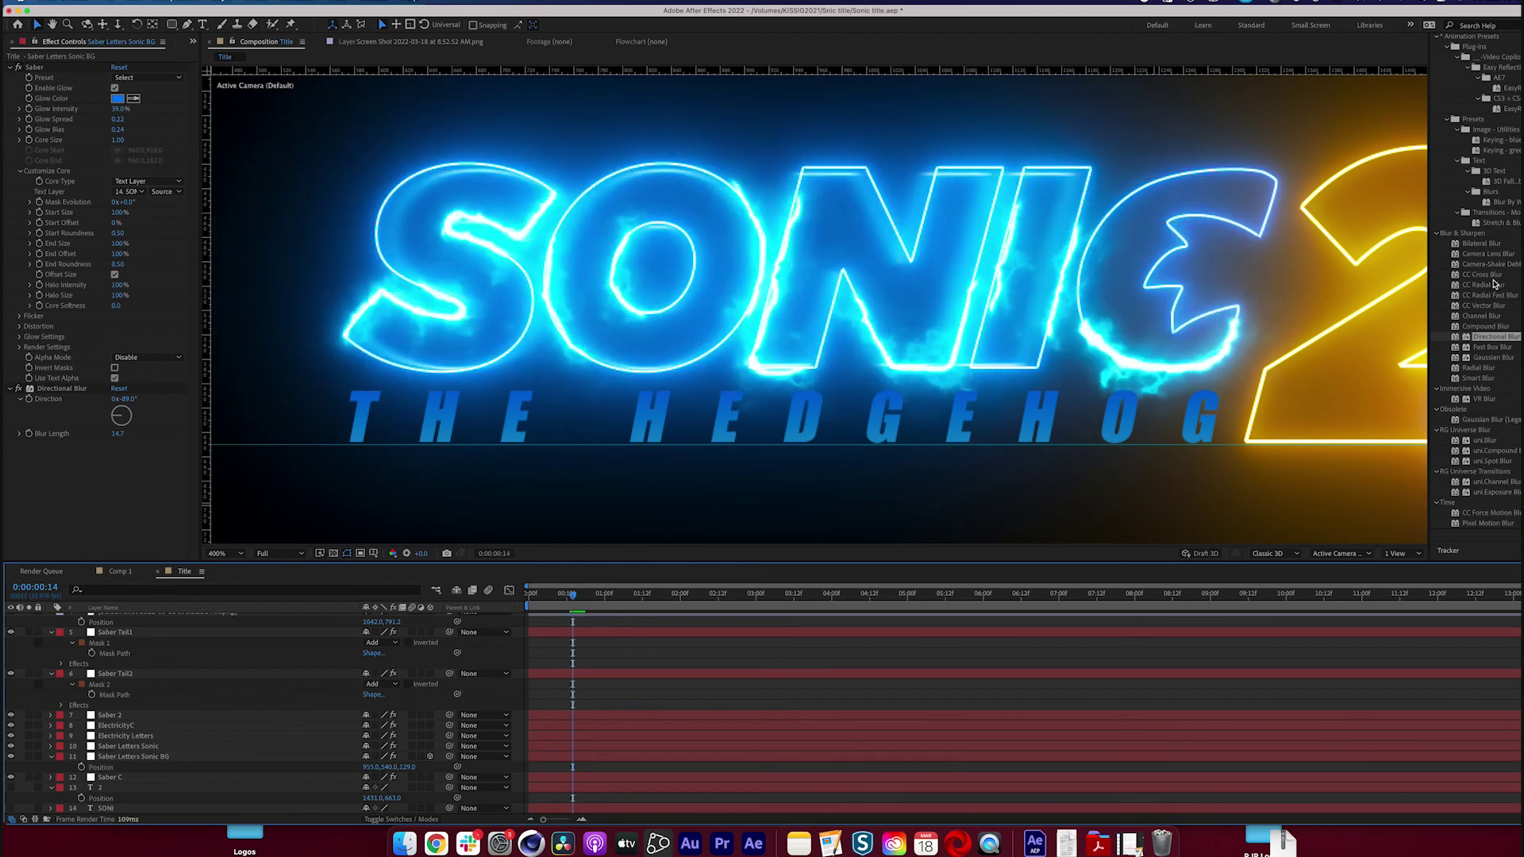
Apply CC Cross Blur to Saber Letters Sonic BG with Radius X 197 and Radius Y 9
drag(1491, 275, 198, 760)
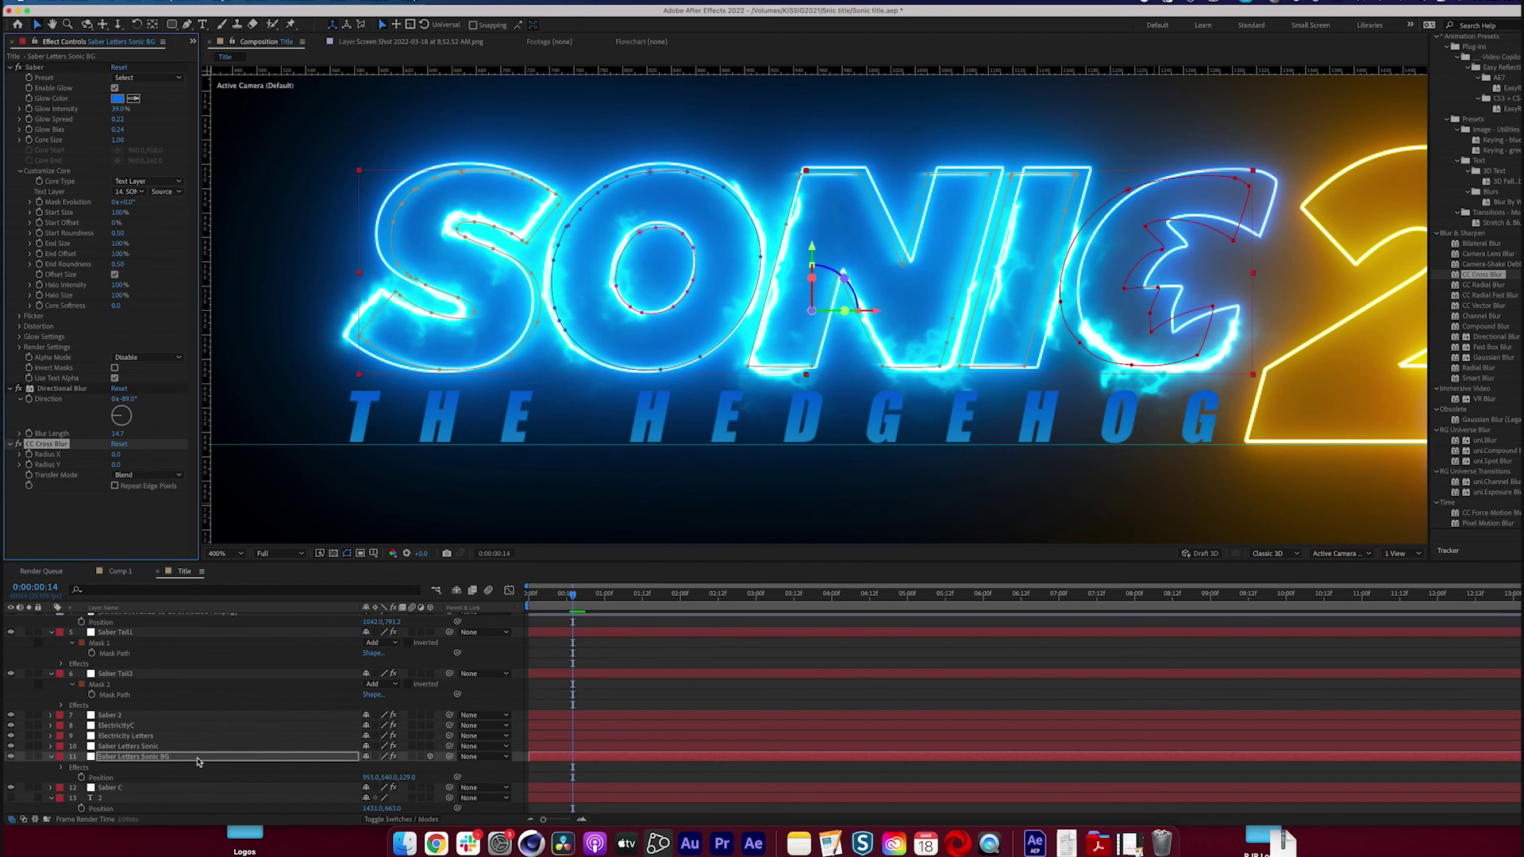
mouse_move(115, 458)
mouse_down()
mouse_move(225, 446)
mouse_move(122, 467)
mouse_up()
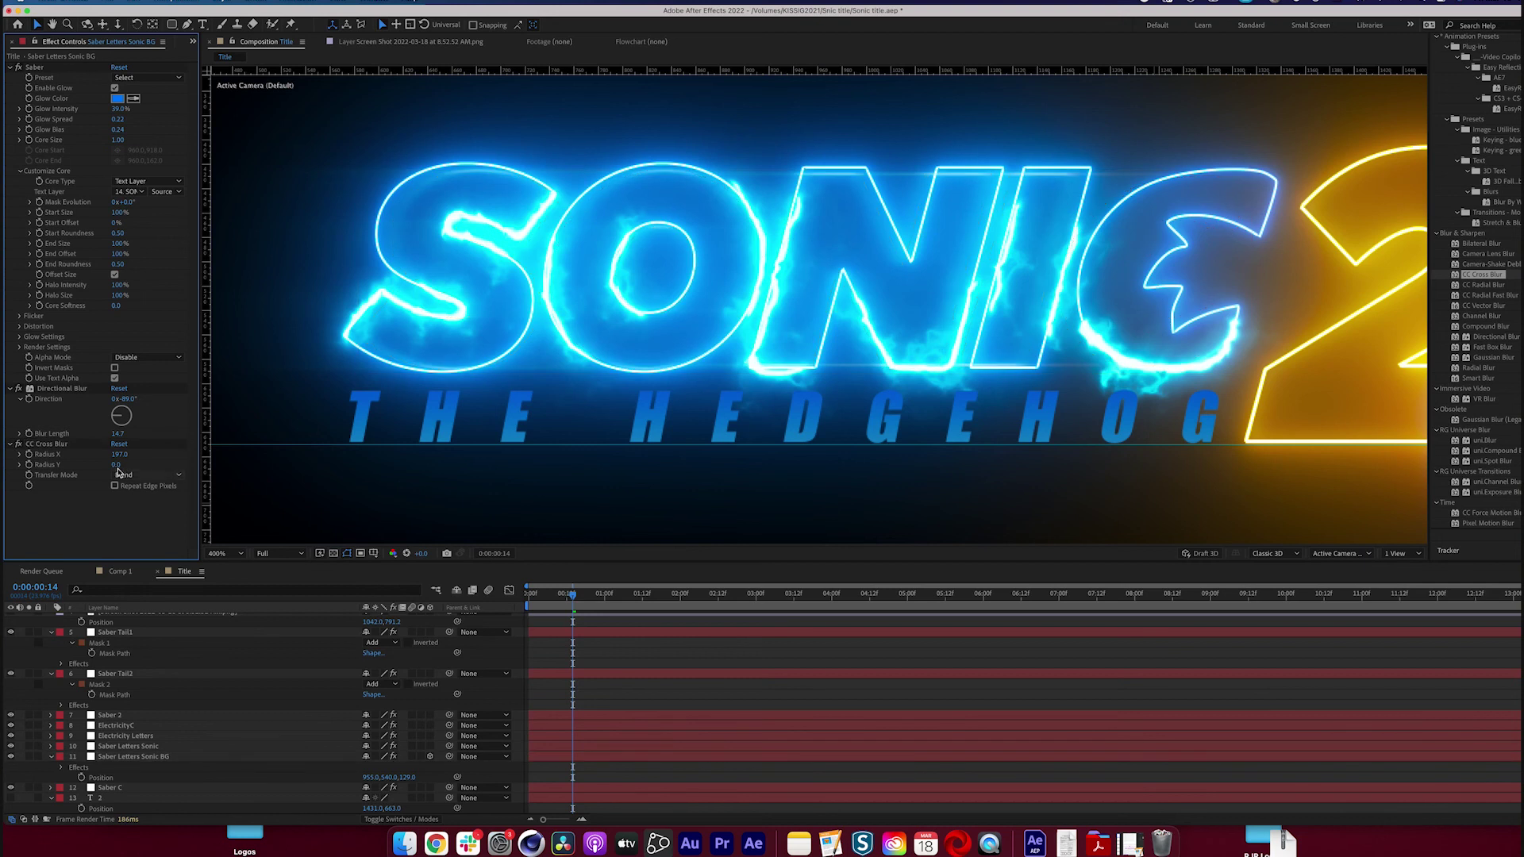
drag(122, 465, 124, 465)
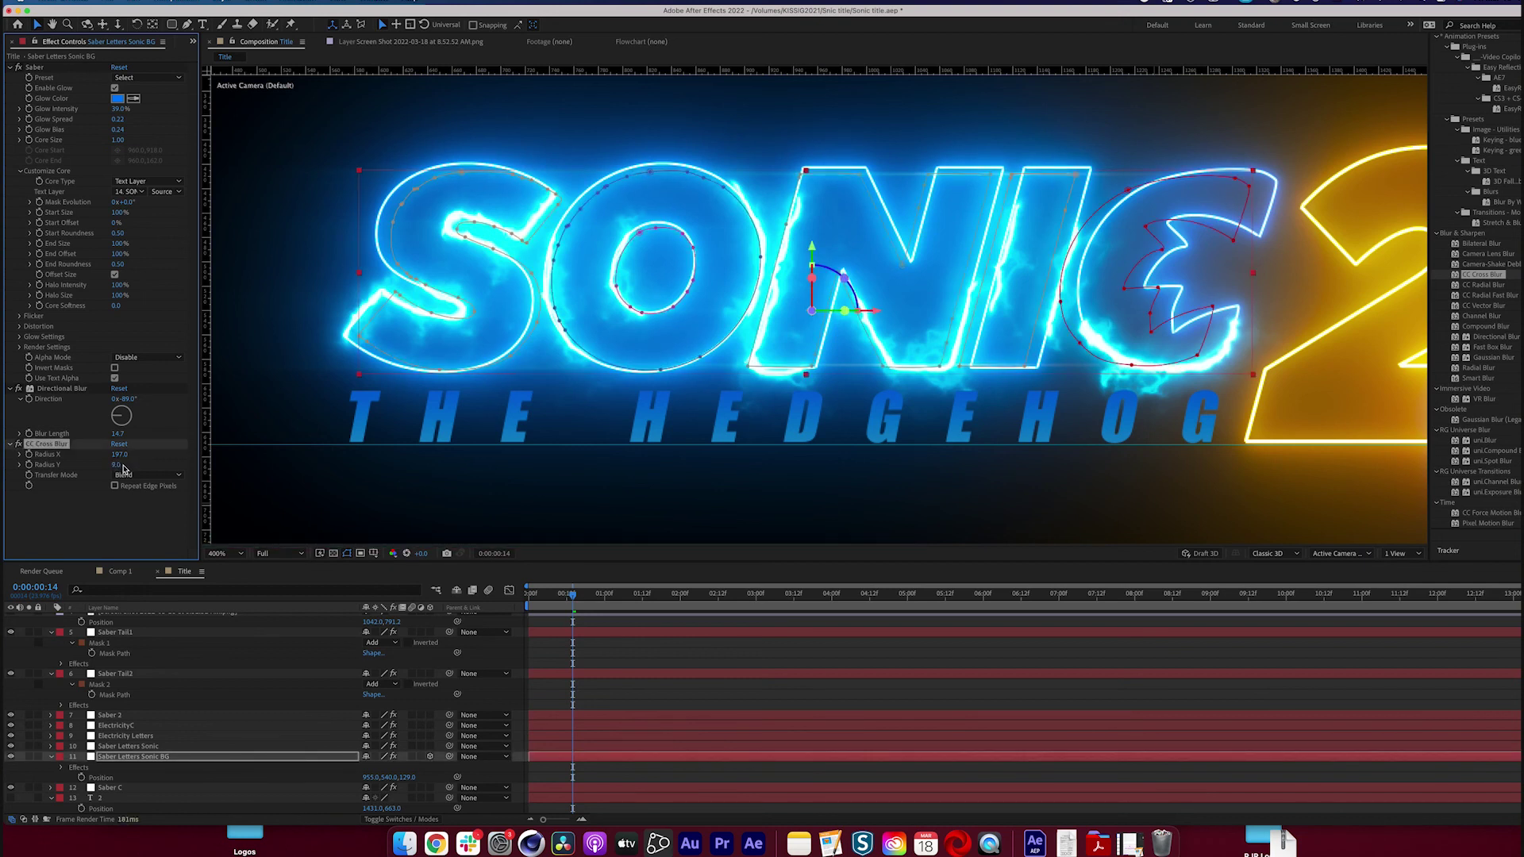
Offset Saber Letters Sonic BG farther left along X and inspect the blurred copy behind the letters
click(144, 760)
drag(370, 778, 363, 777)
click(829, 716)
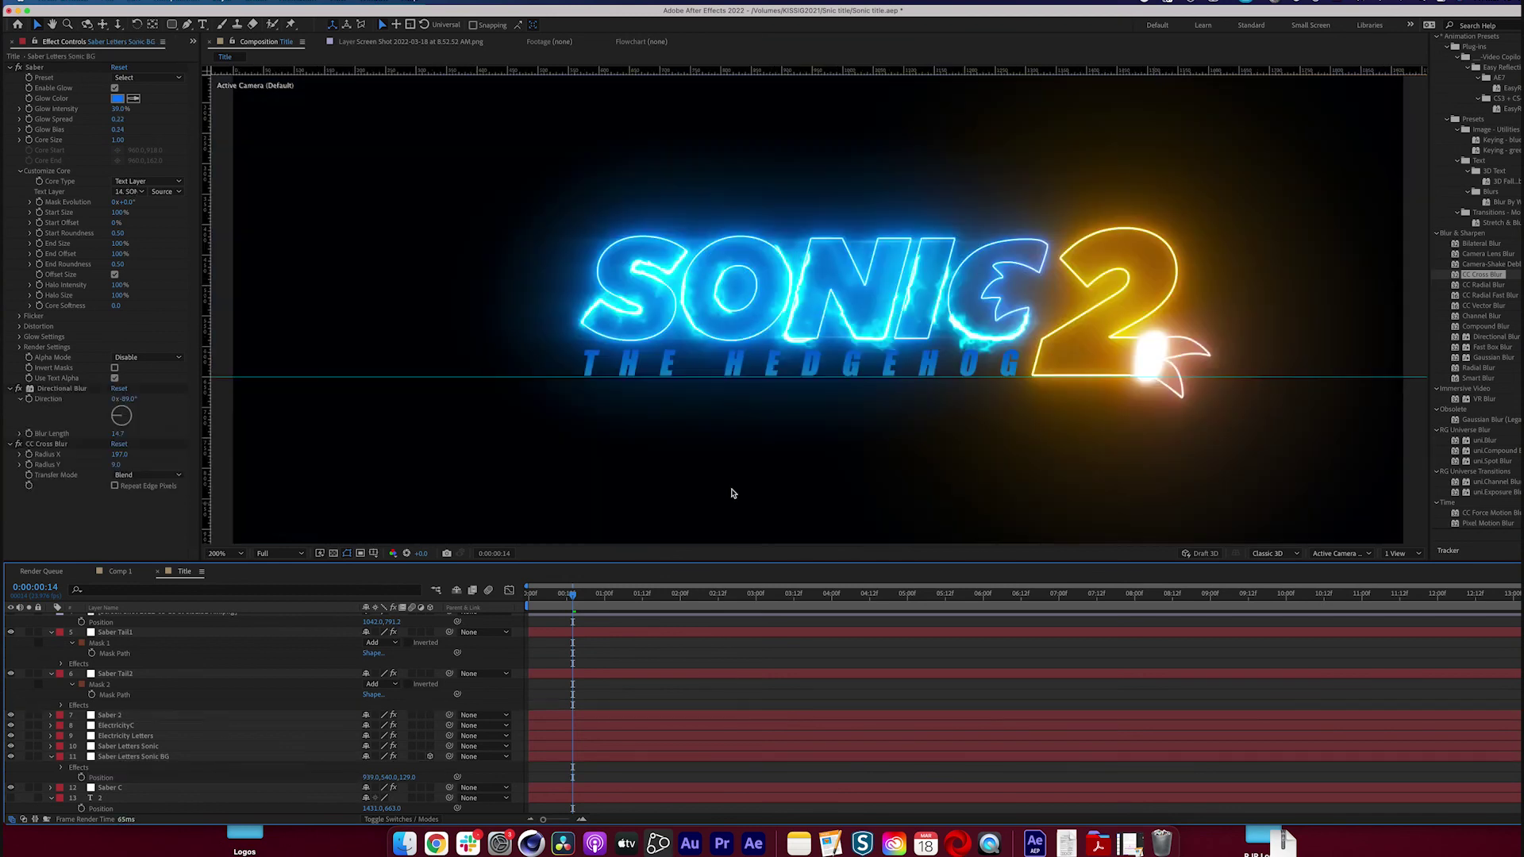
key(.)
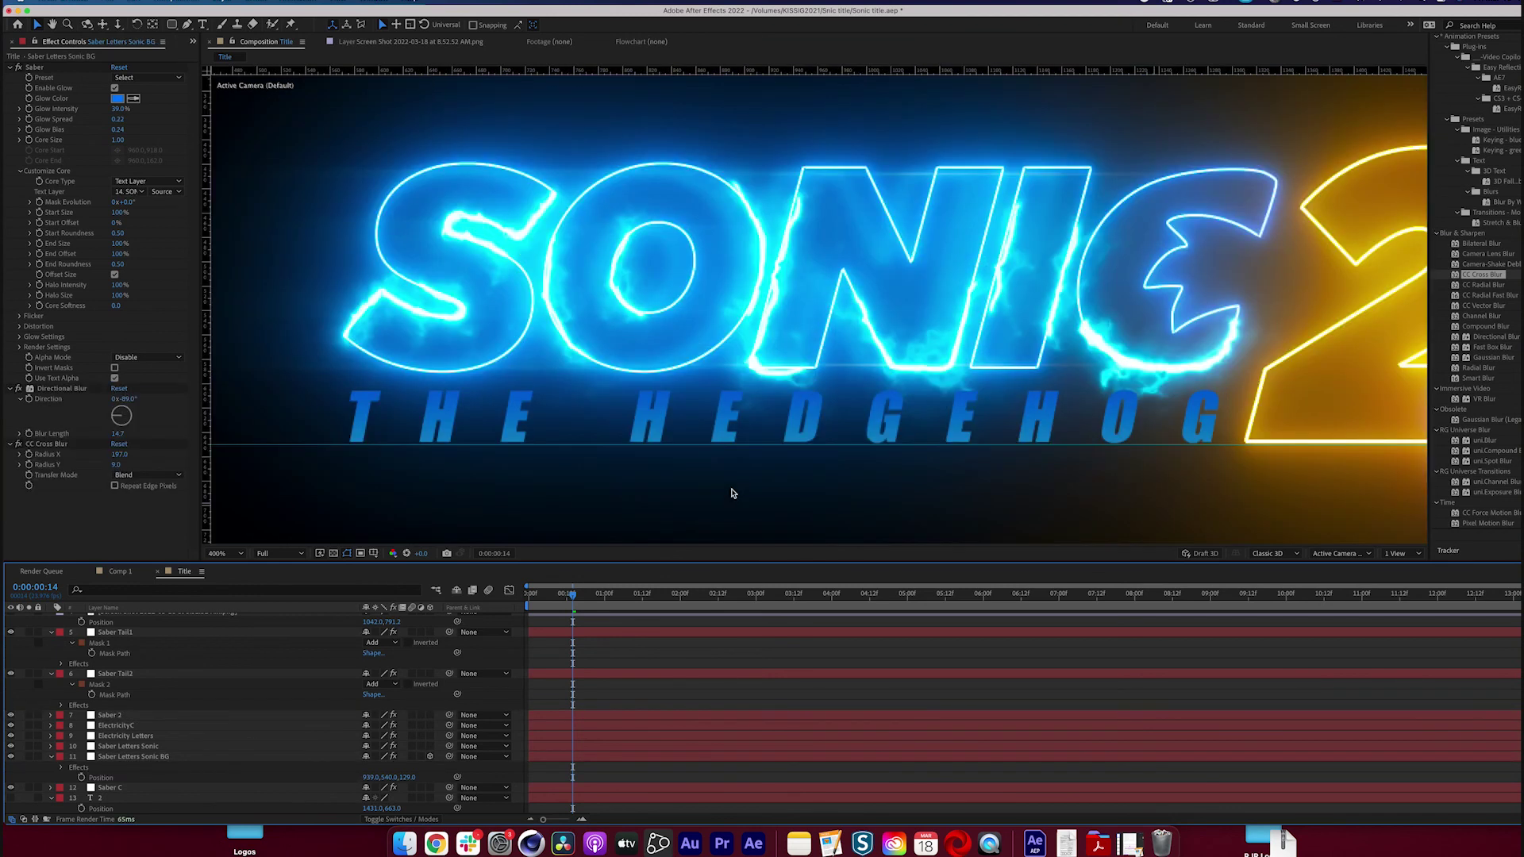
key(comma)
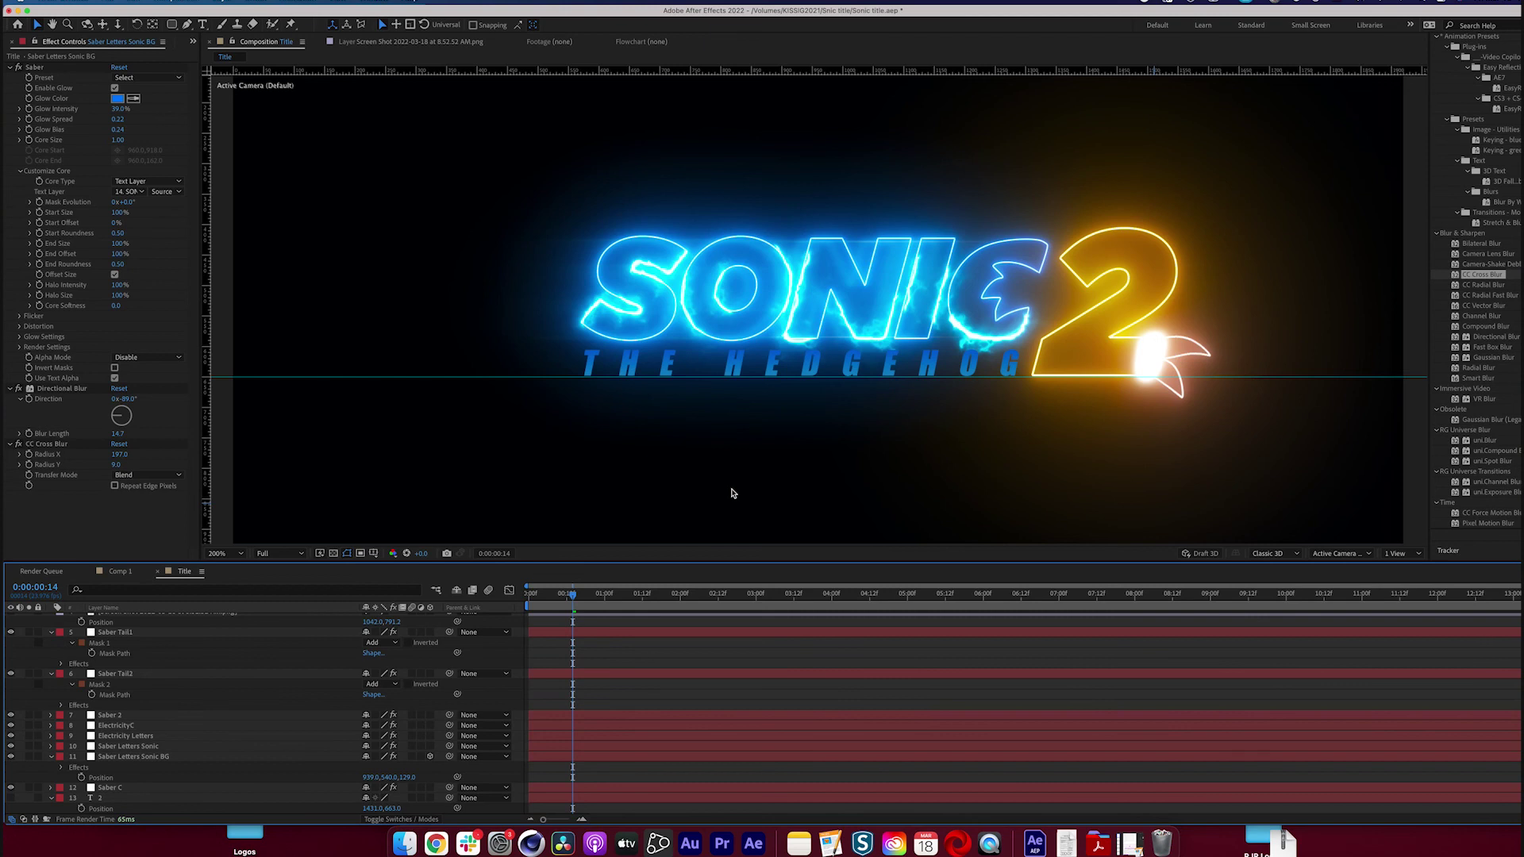
key(period)
key(comma)
Return to the first frame and hide the reference screenshot layer beneath the recreated title
click(176, 726)
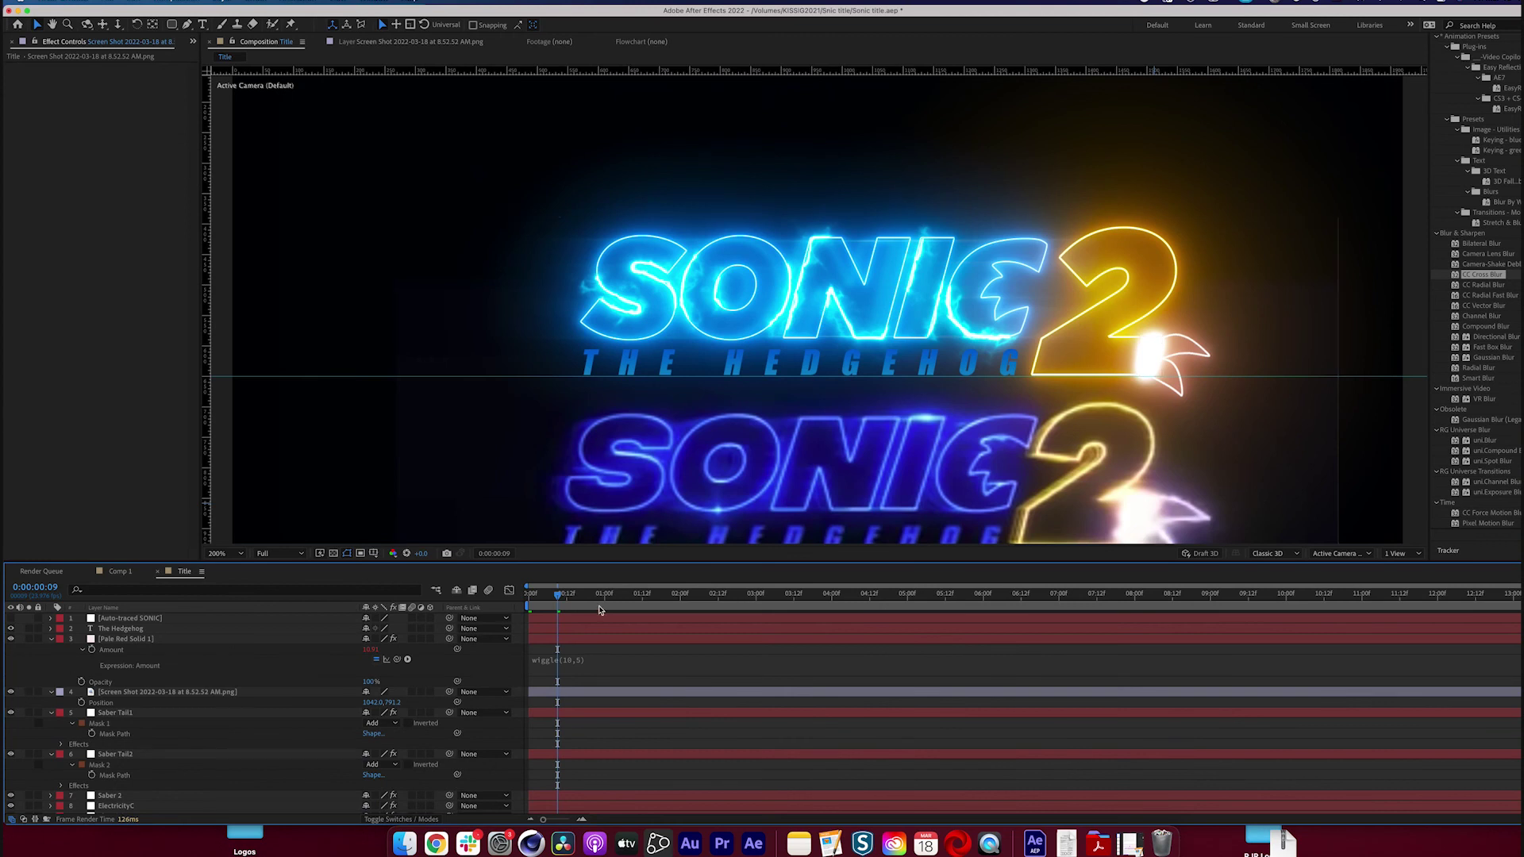
key(Home)
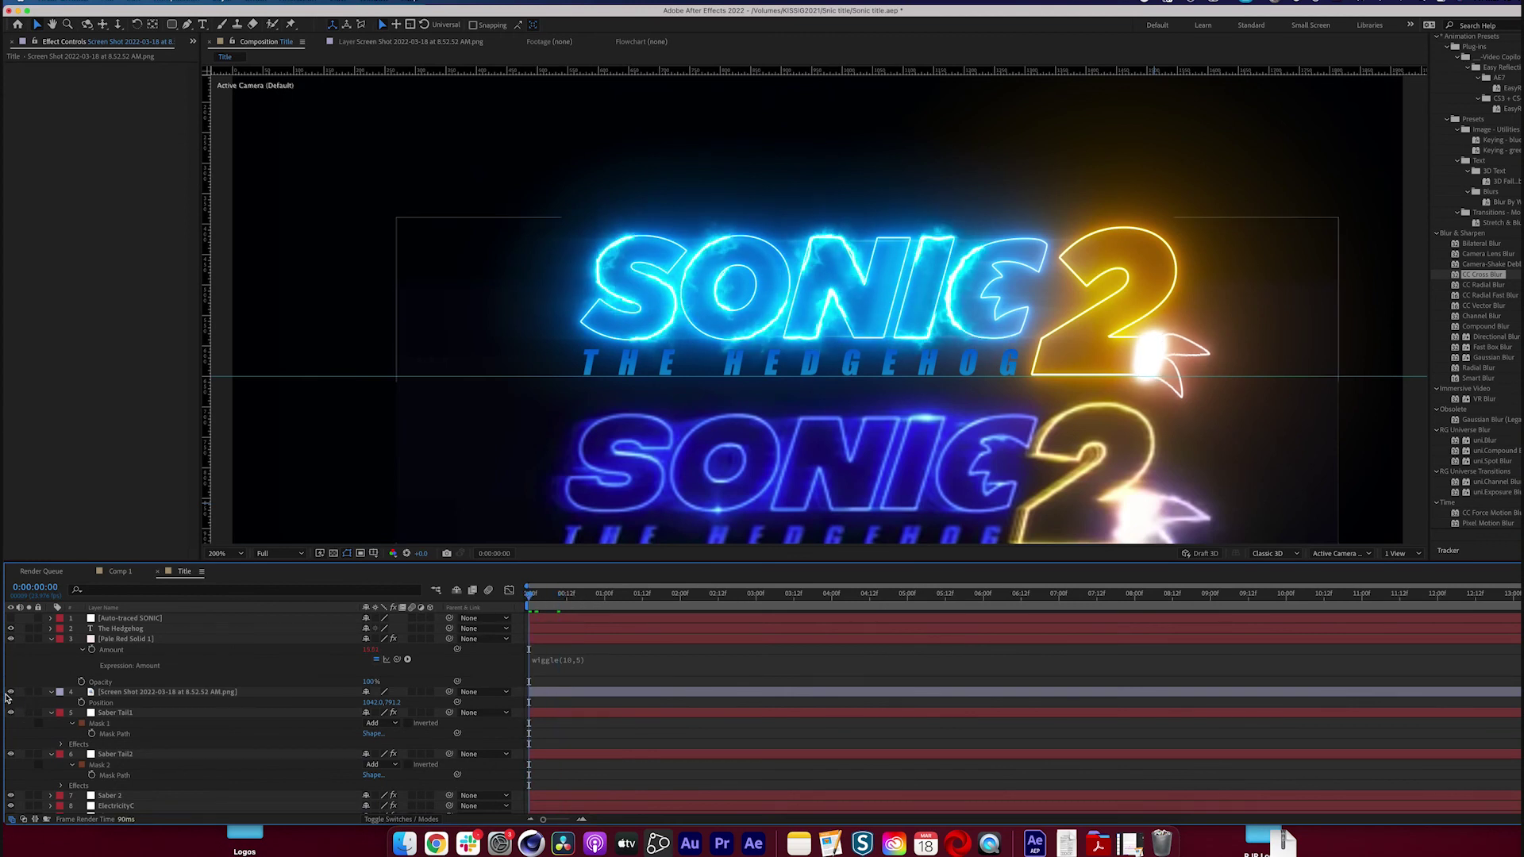
click(10, 692)
click(574, 698)
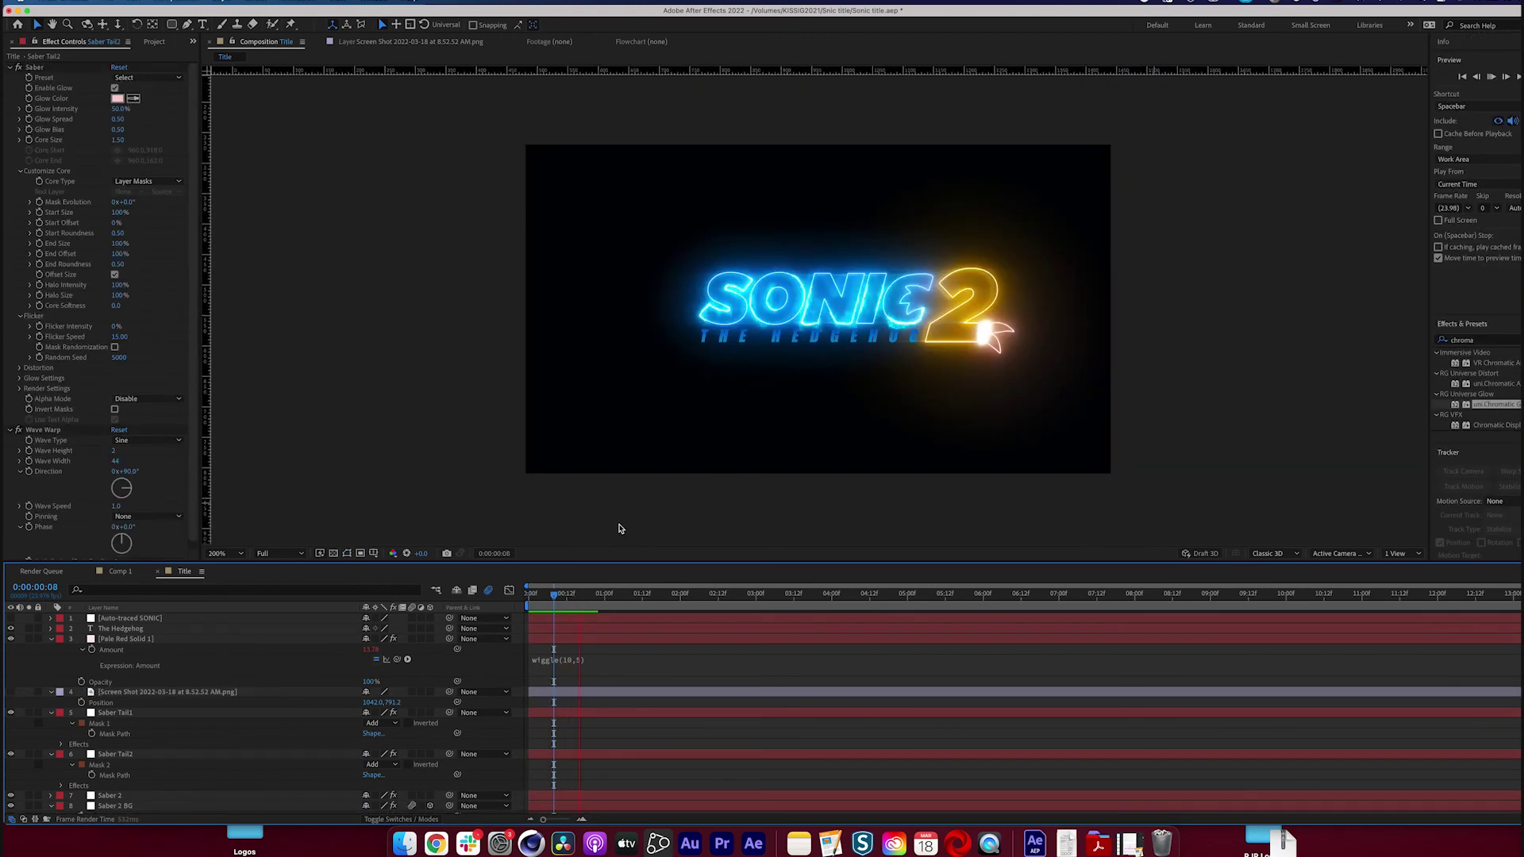
Preview the complete title animation from the first frame
key(space)
key(Home)
key(space)
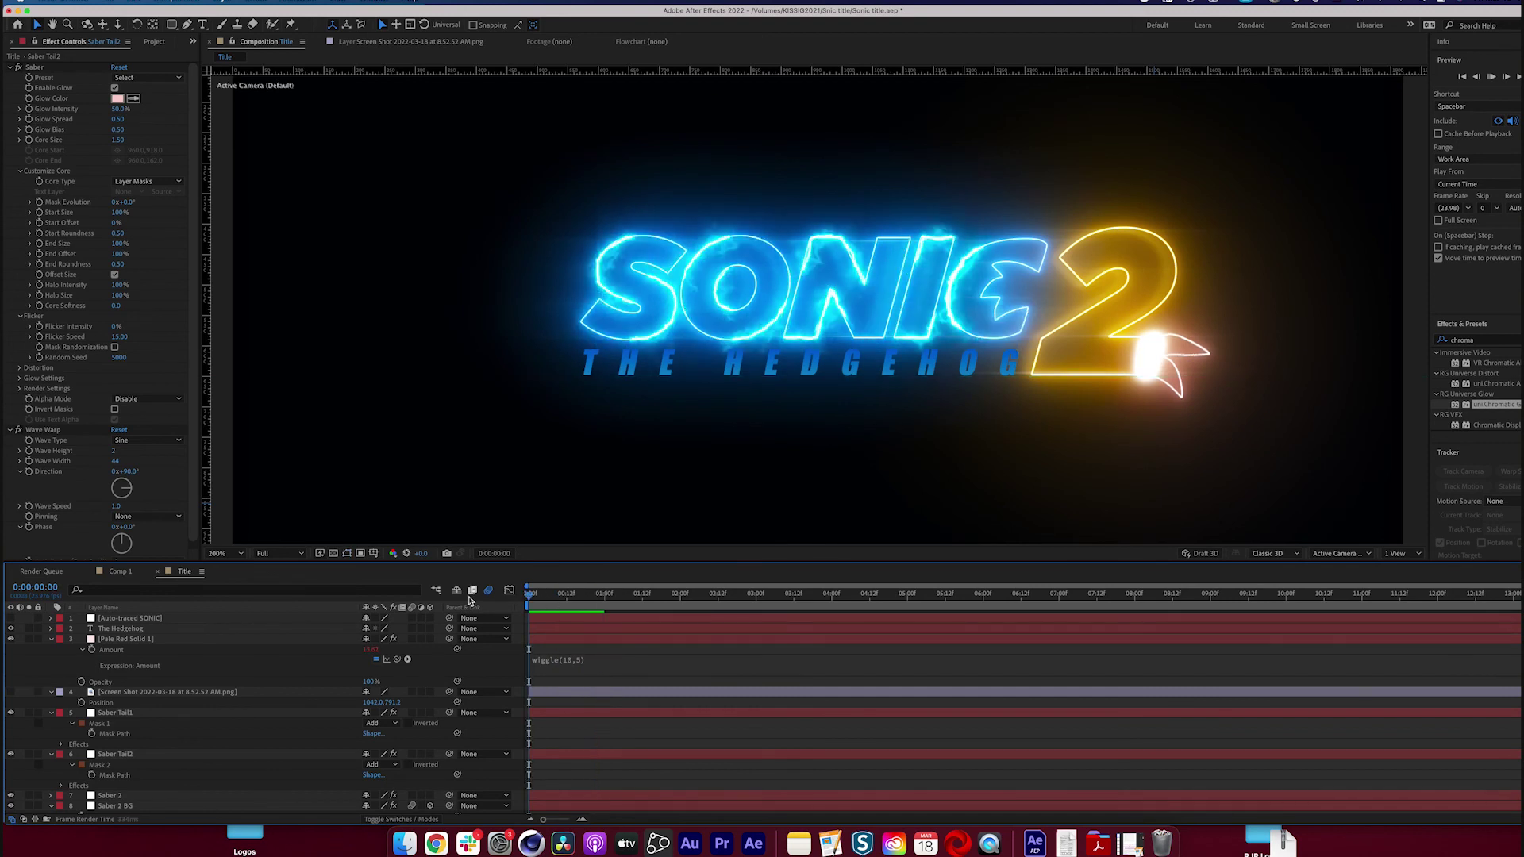